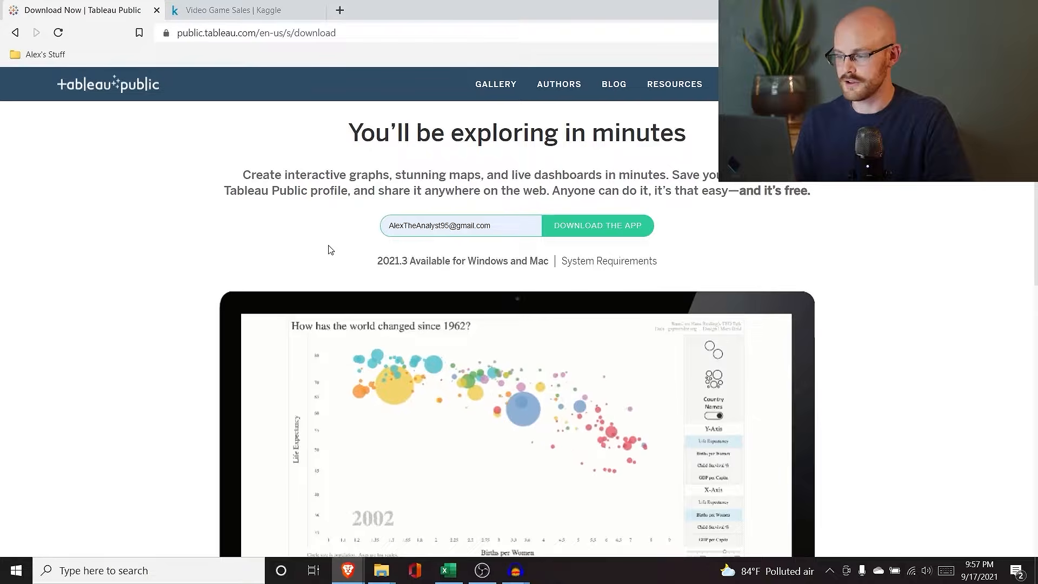
Step: Download the Tableau Public 2021.3 installer to Downloads, run it, then cancel its setup
left_click(617, 231)
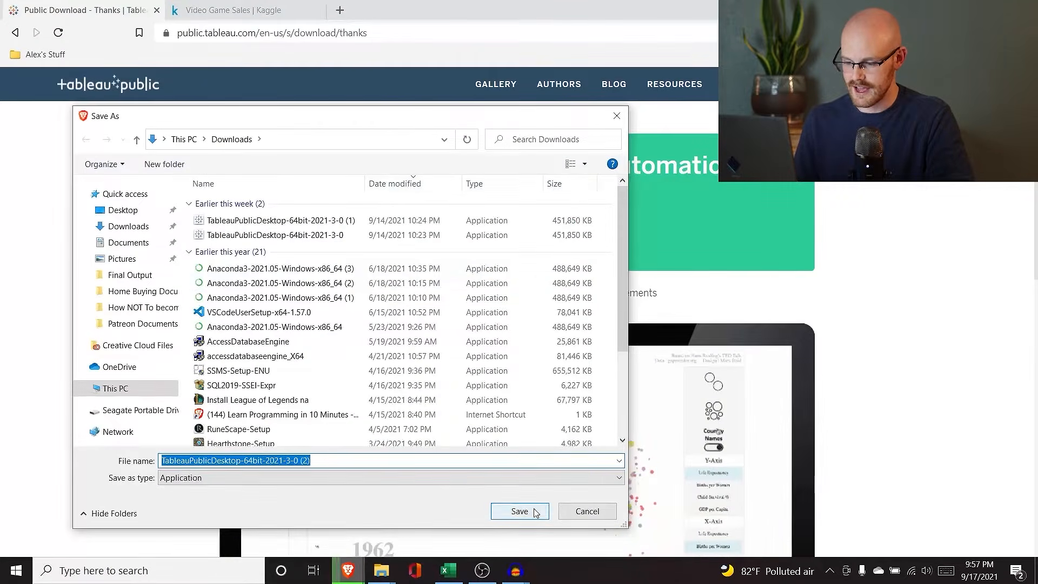
left_click(519, 510)
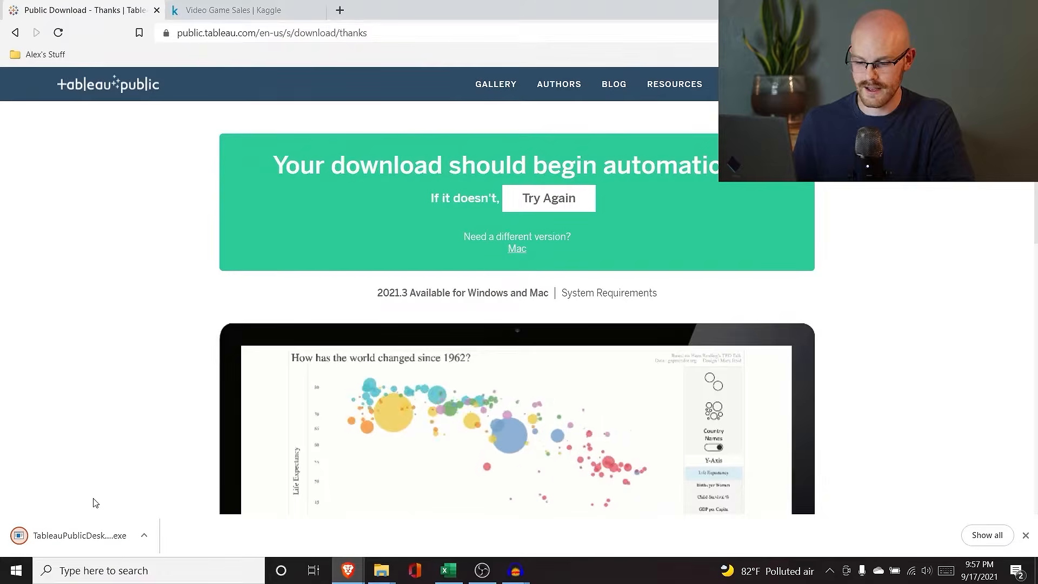
left_click(82, 535)
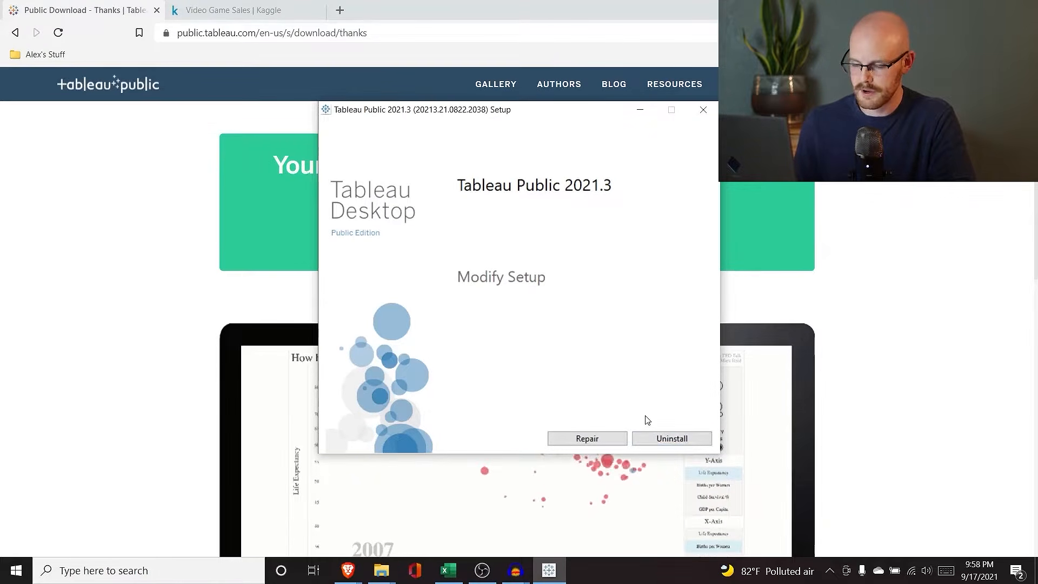
left_click(702, 111)
left_click(531, 329)
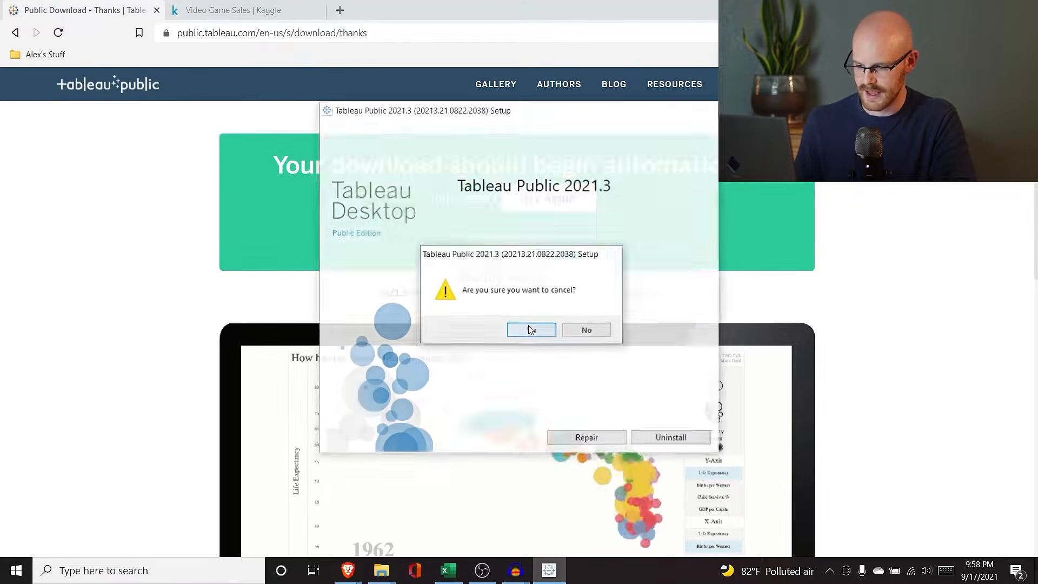
Step: Launch Tableau Public 2021.3 from Windows search, then switch back to the browser
left_click(153, 567)
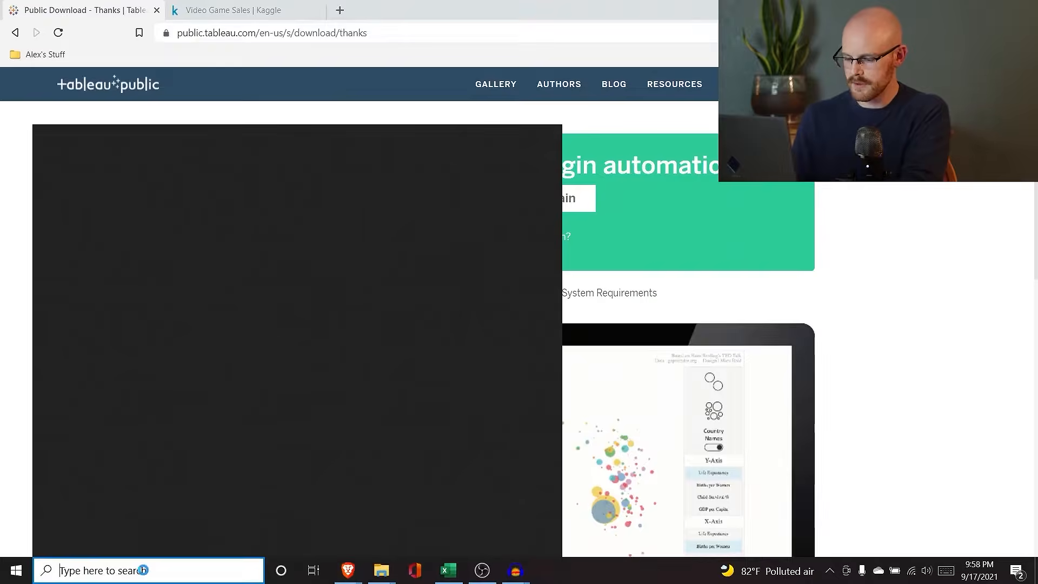
type("tableau")
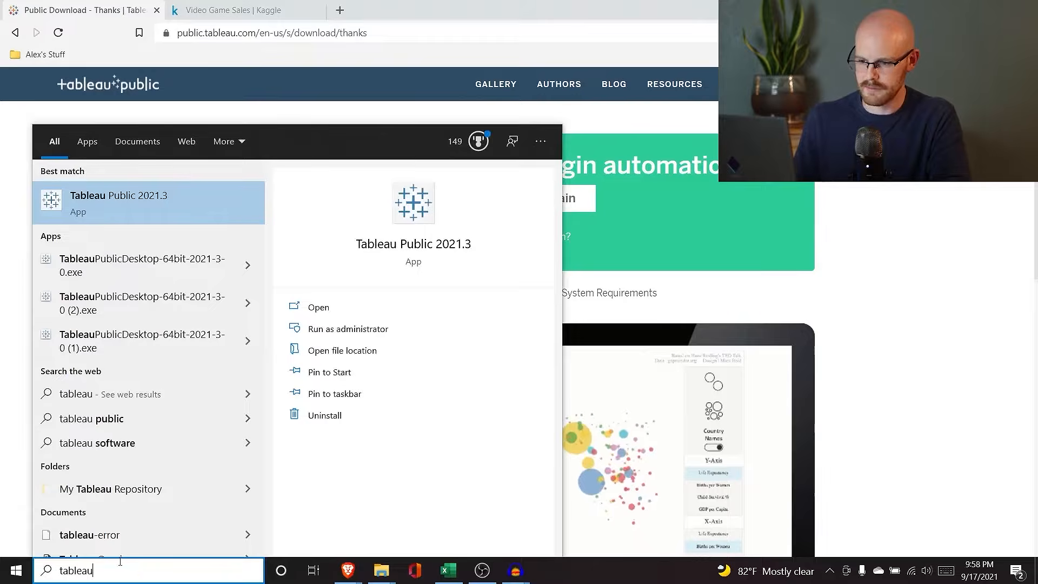
left_click(174, 190)
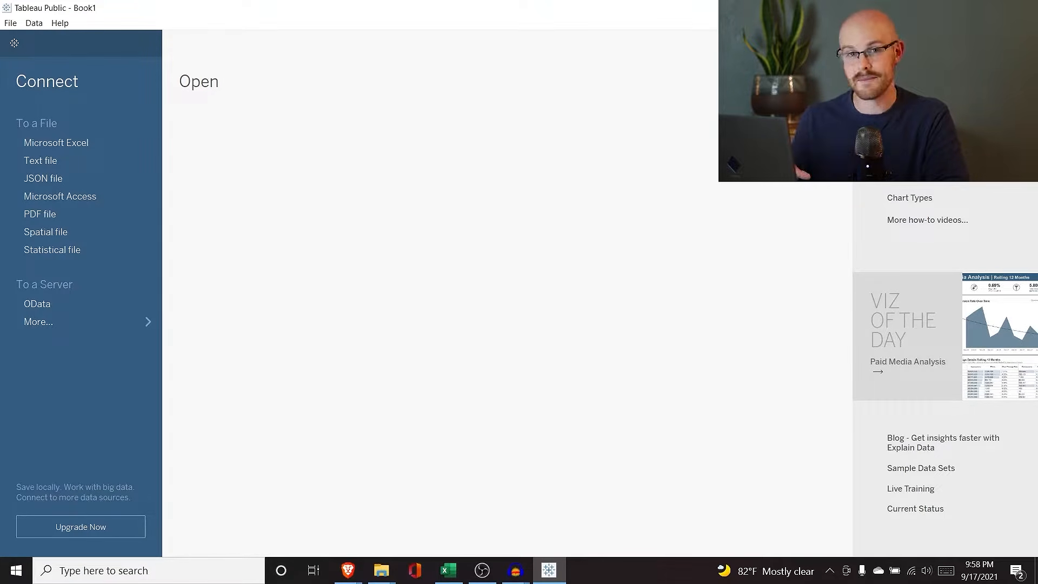
key("alt+Tab")
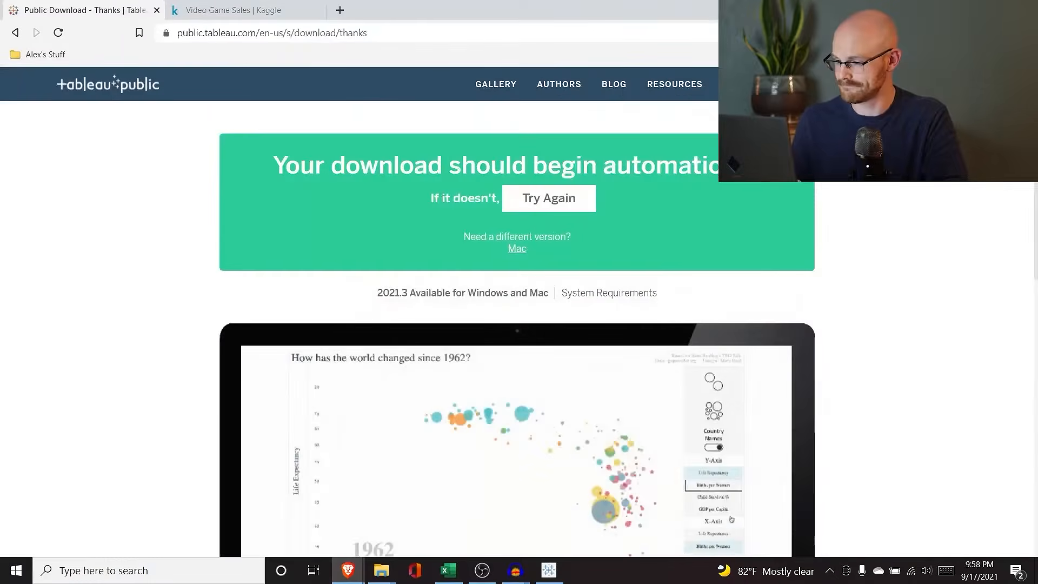
Step: Go to the Video Game Sales Kaggle page and expand its full field description
left_click(230, 5)
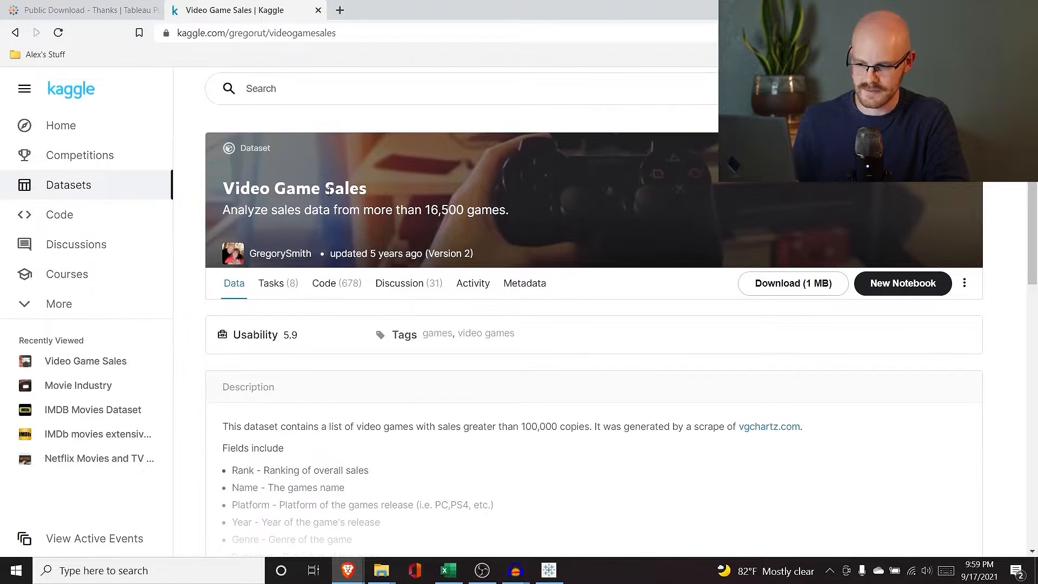
scroll(179, 296, "down", 4)
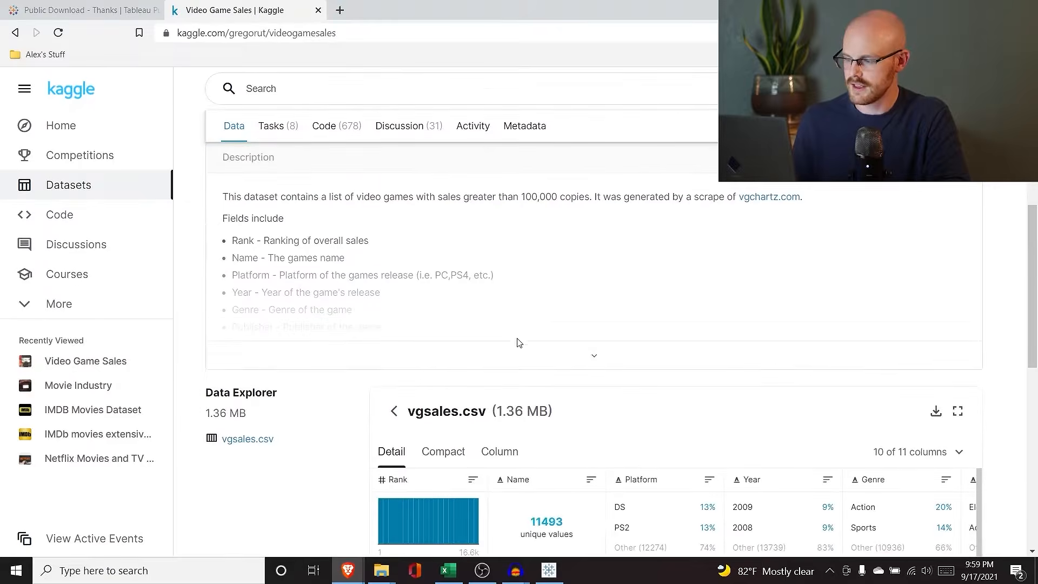
left_click(554, 354)
scroll(312, 269, "down", 1)
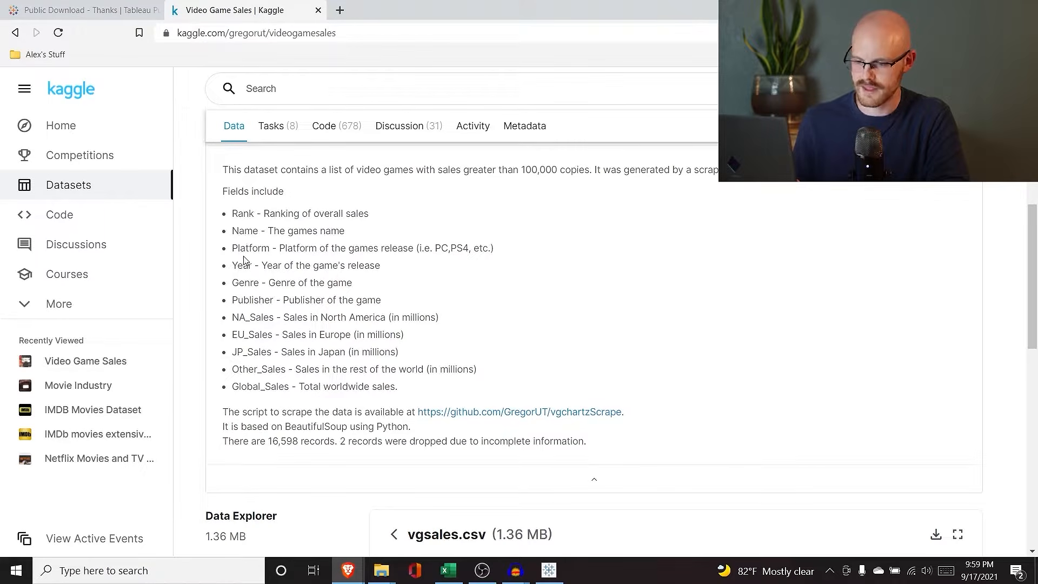
scroll(246, 351, "down", 1)
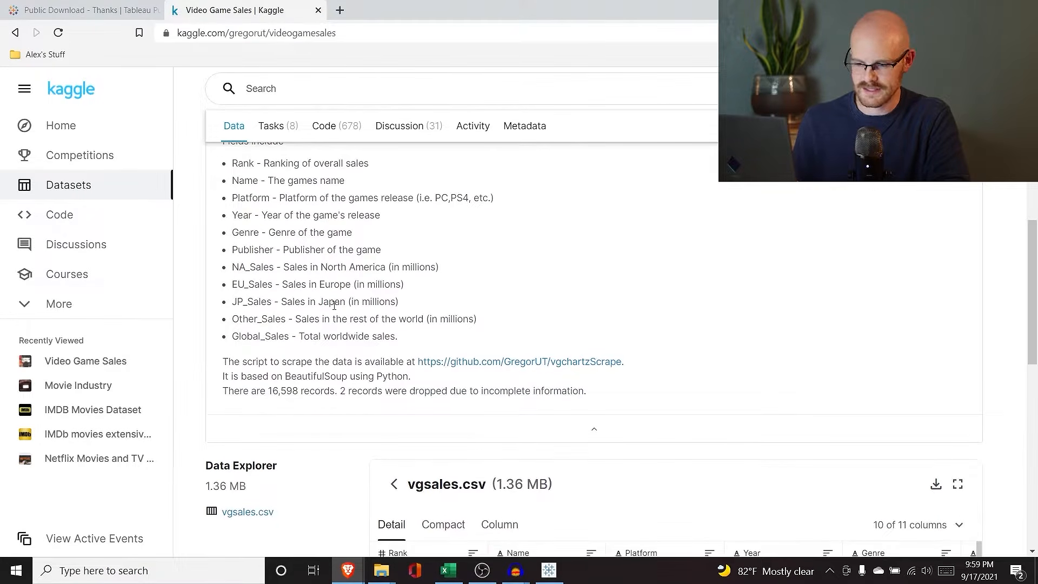
scroll(306, 316, "down", 7)
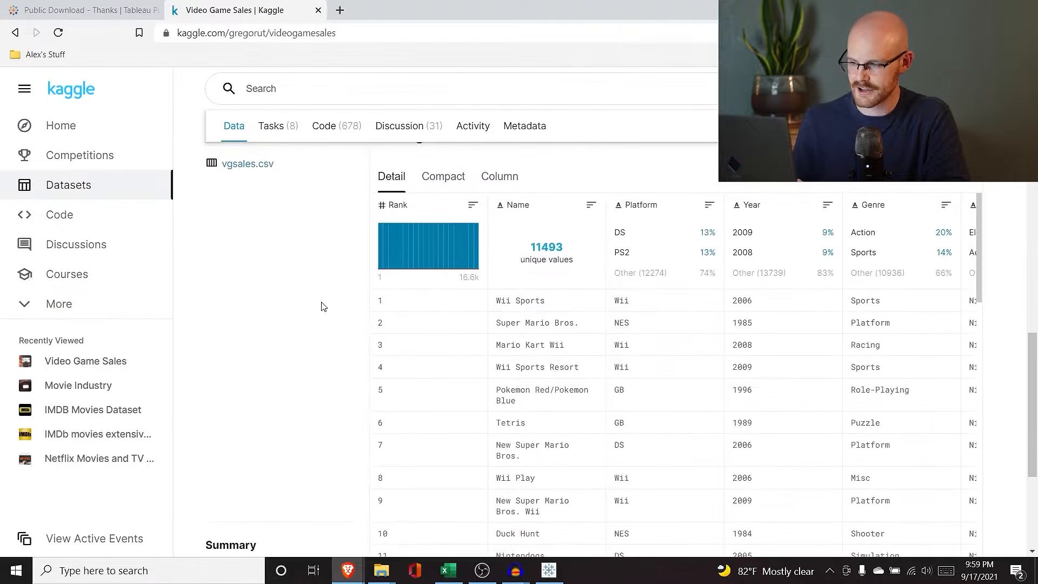
scroll(320, 303, "up", 1)
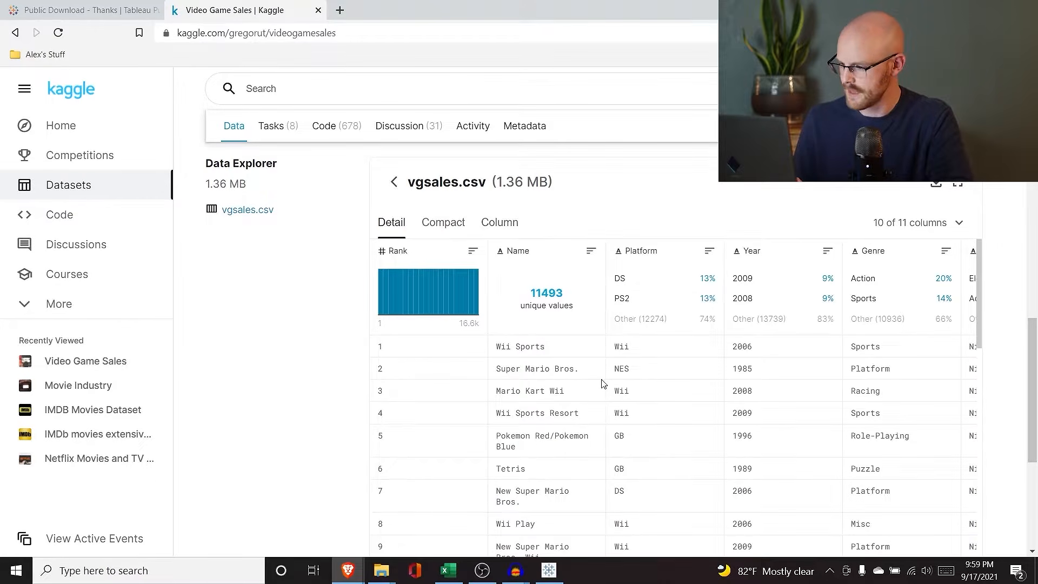
Step: Browse the vgsales.csv preview and save the dataset as archive (2).zip in Downloads
scroll(601, 382, "right", 1)
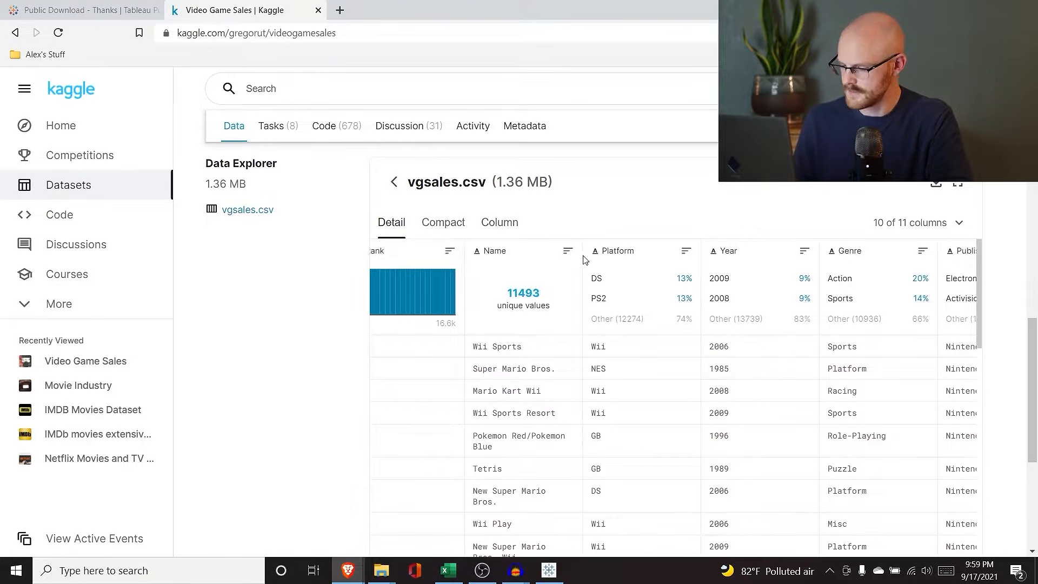
scroll(557, 472, "right", 6)
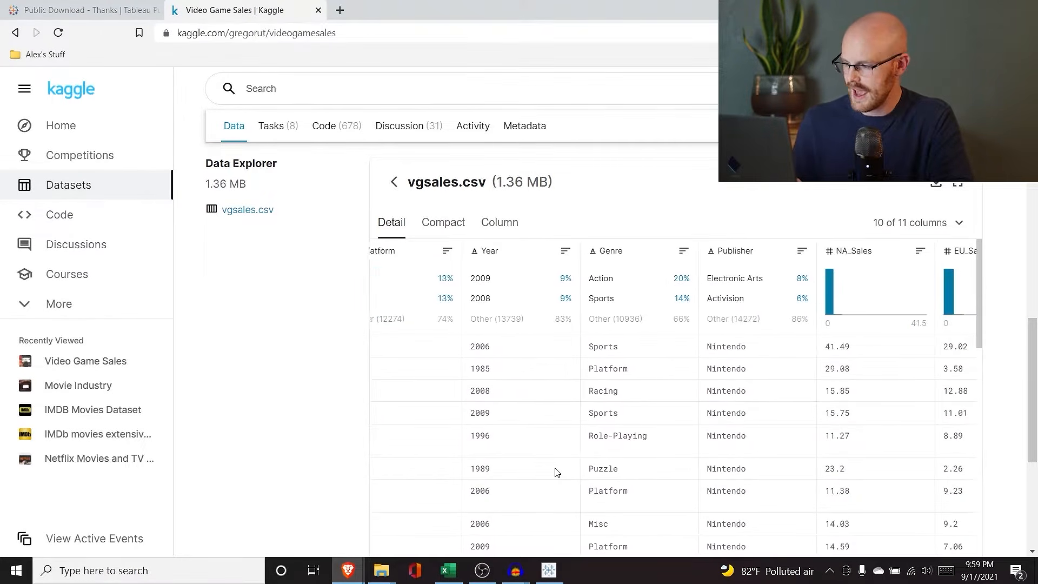
scroll(557, 472, "left", 6)
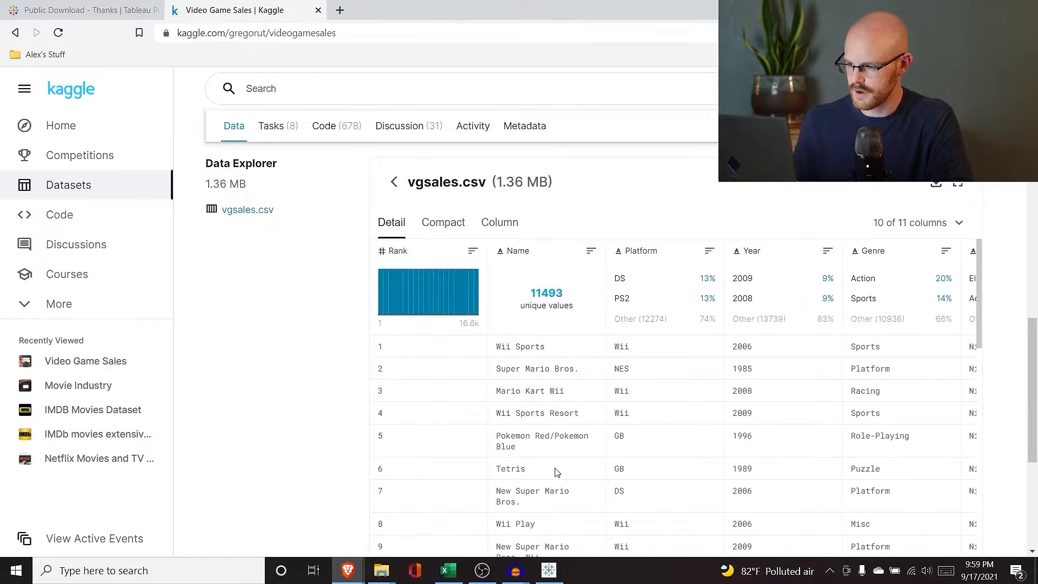
scroll(600, 287, "up", 3)
left_click(811, 126)
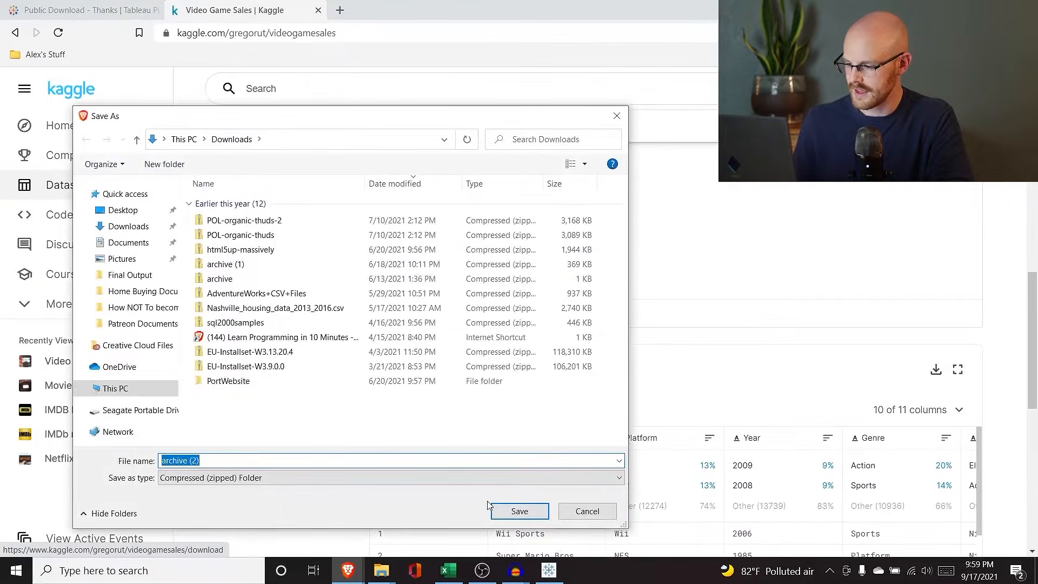
left_click(516, 510)
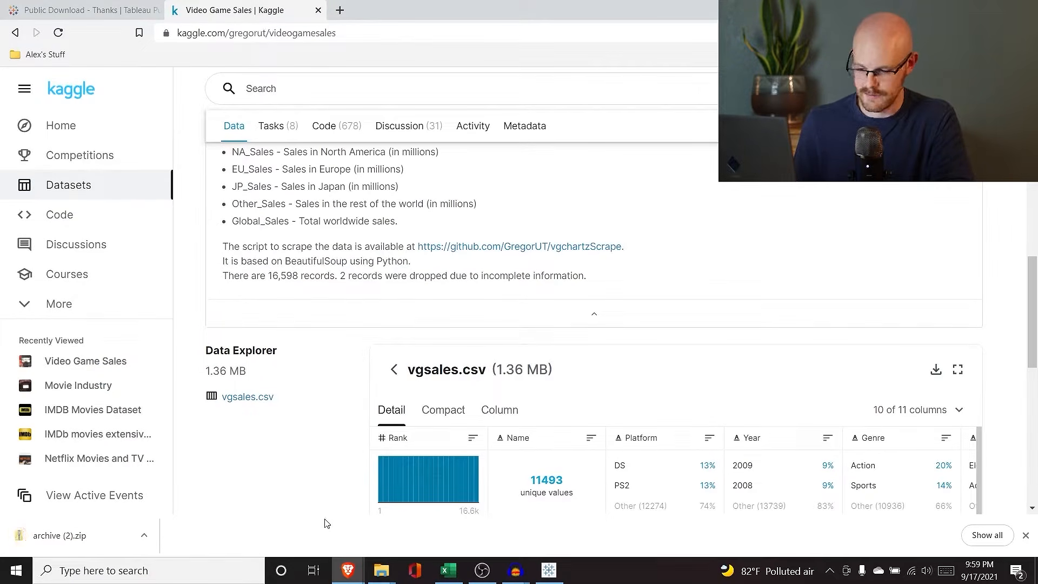
Step: Refresh the Downloads folder and inspect the vgsales file inside archive (2).zip
mouse_move(382, 570)
left_click(312, 527)
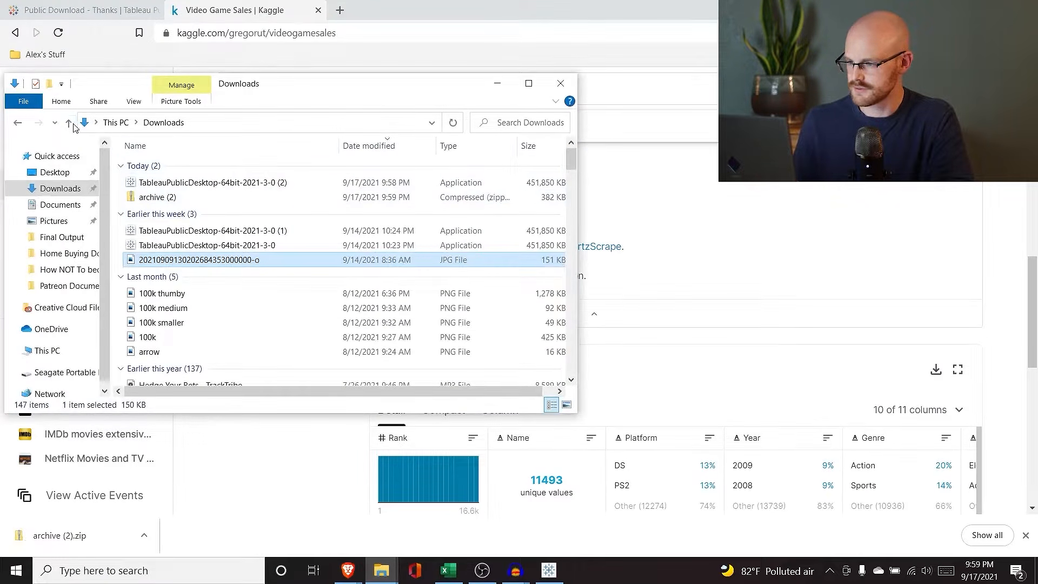
left_click(453, 123)
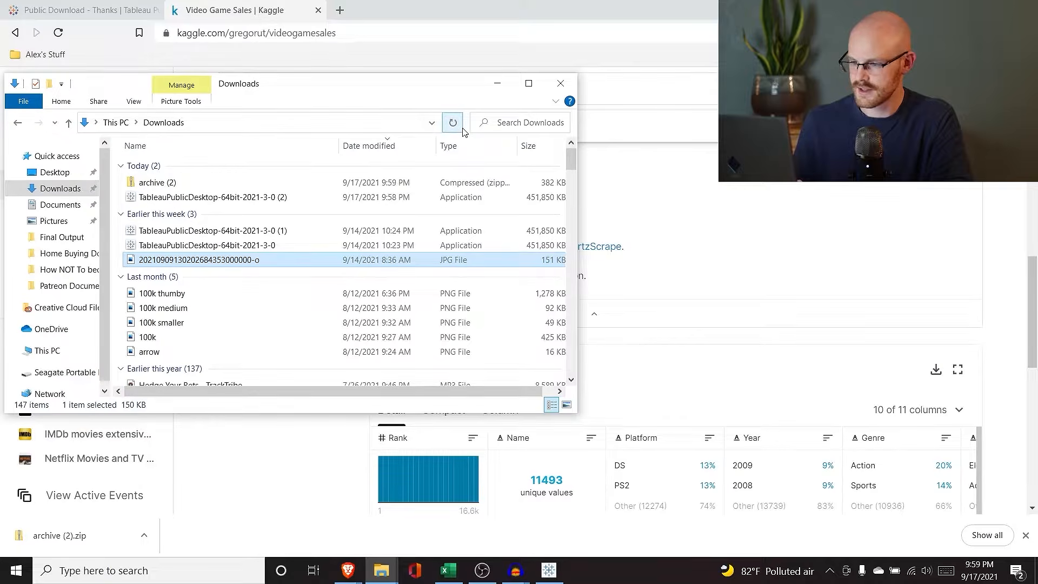
double_click(238, 184)
left_click(198, 168)
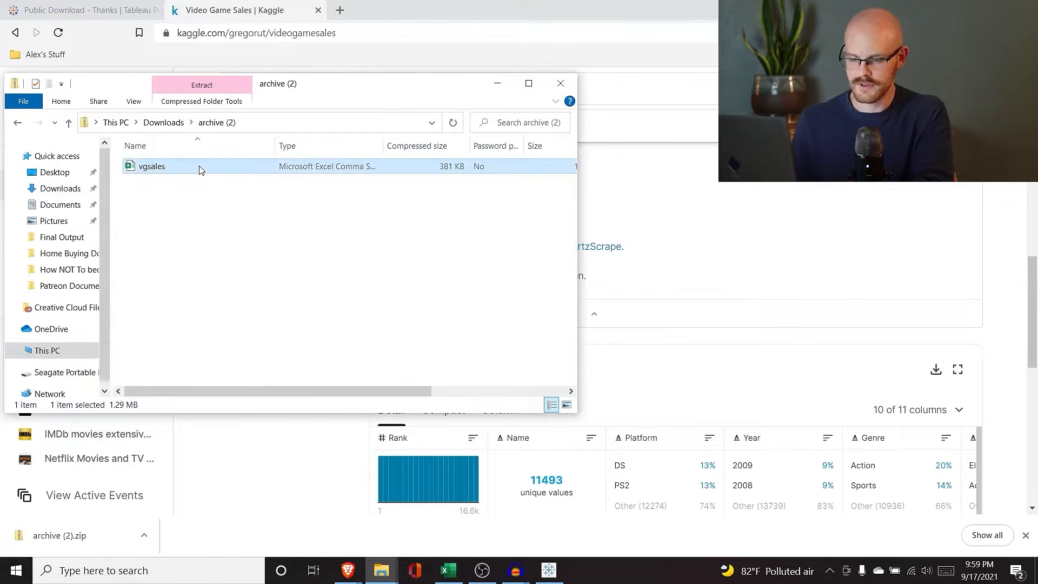
left_click(13, 121)
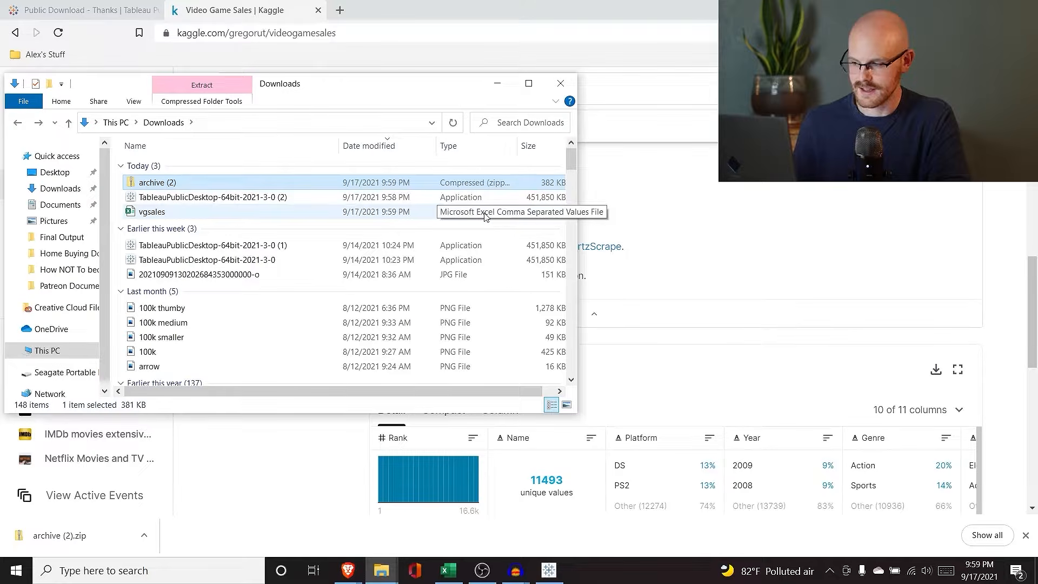
Step: In Tableau Public, start opening vgsales as a text file, then cancel
left_click(636, 223)
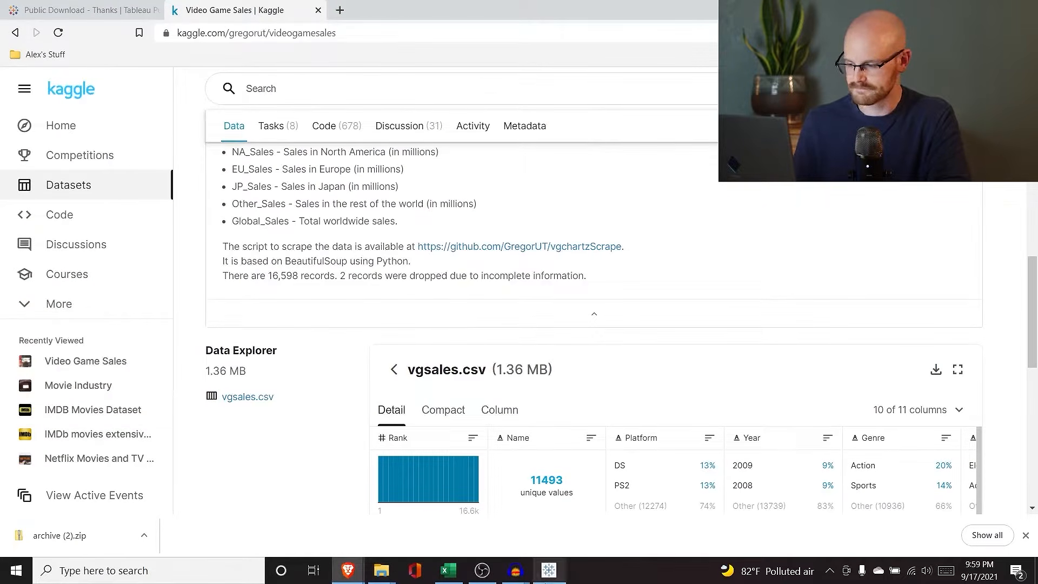
left_click(548, 572)
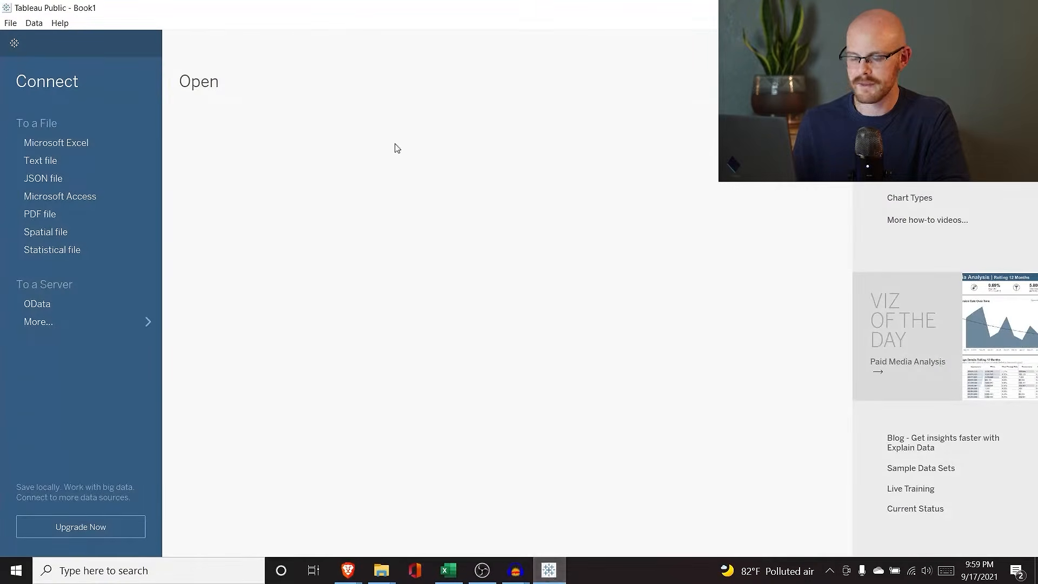
left_click(81, 161)
left_click(165, 134)
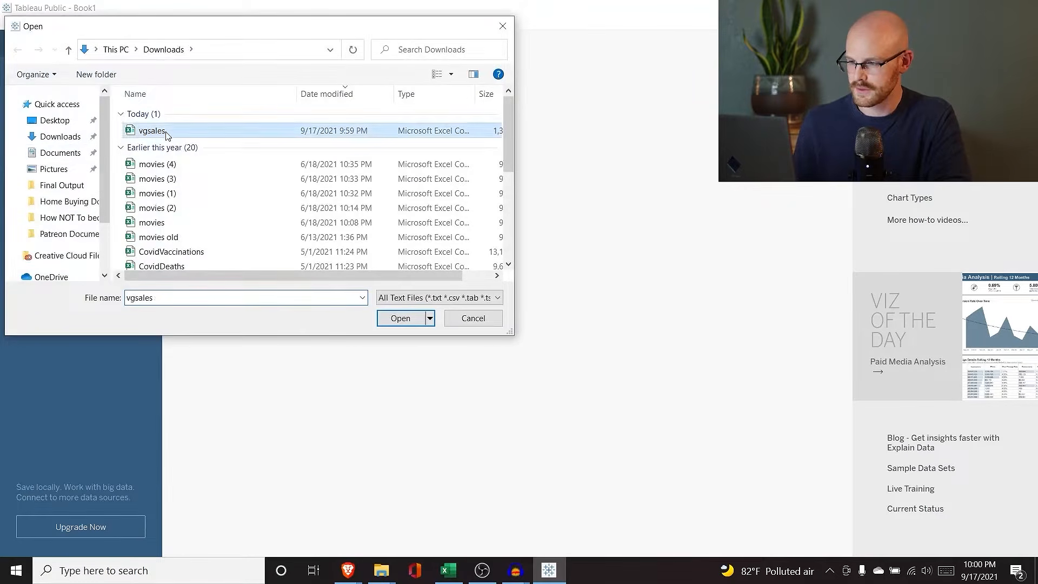
left_click(471, 318)
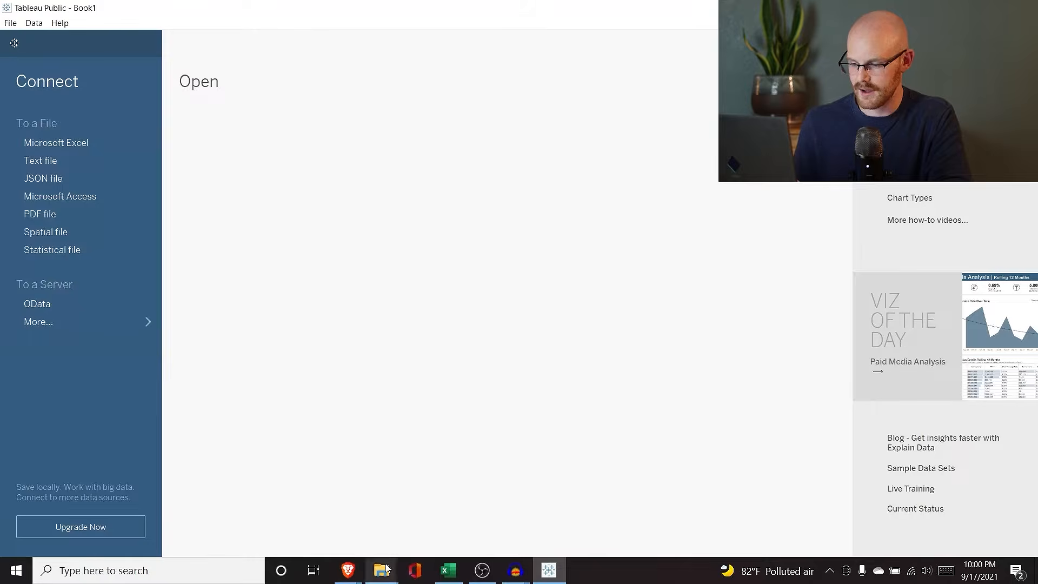
Step: Rename the extracted vgsales file to vgsales_1 and minimize File Explorer
mouse_move(381, 571)
left_click(306, 499)
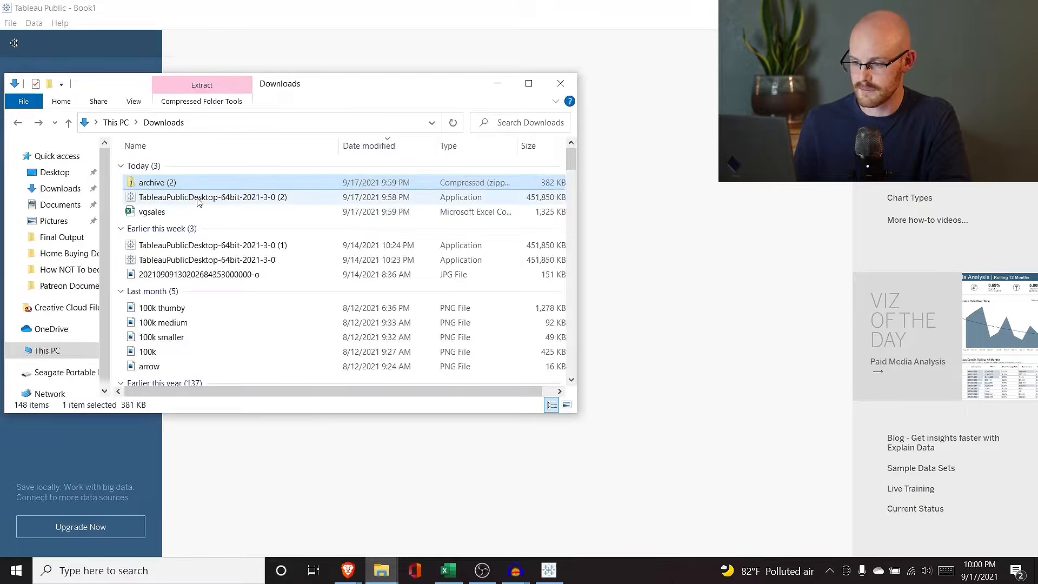
left_click(165, 213)
left_click(165, 212)
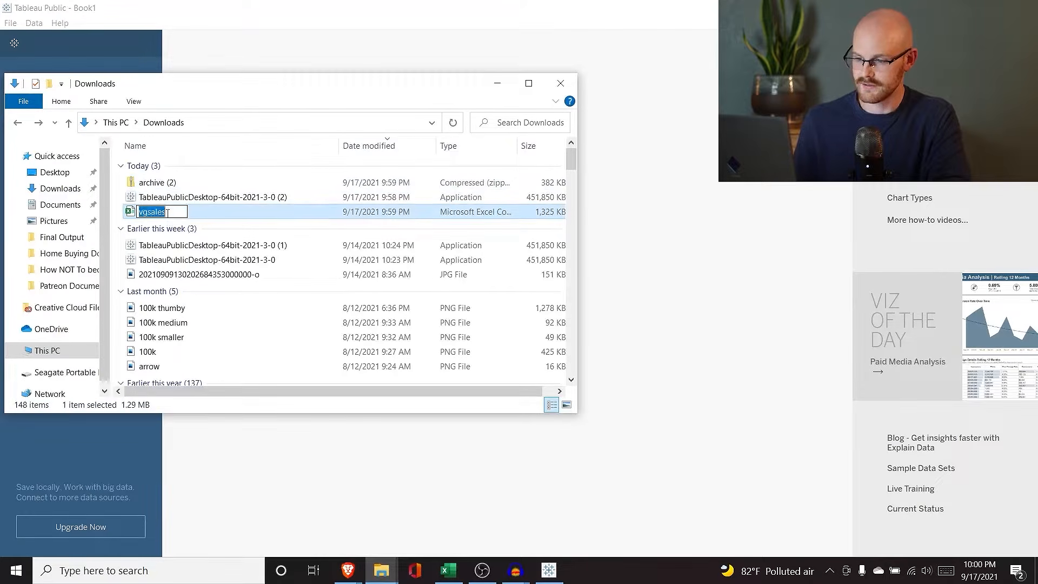
left_click(167, 213)
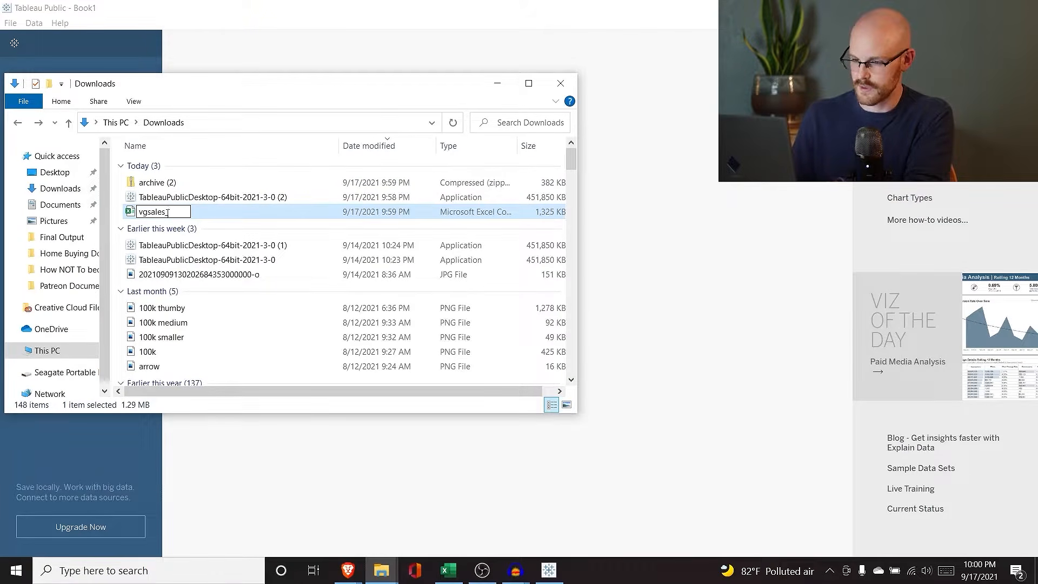
type("_1")
key("Return")
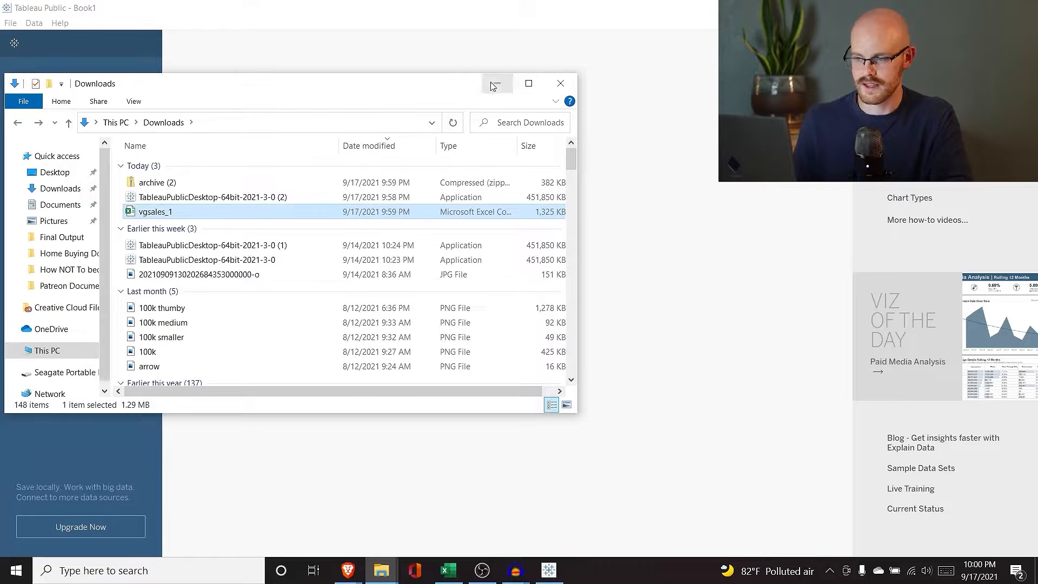
left_click(496, 84)
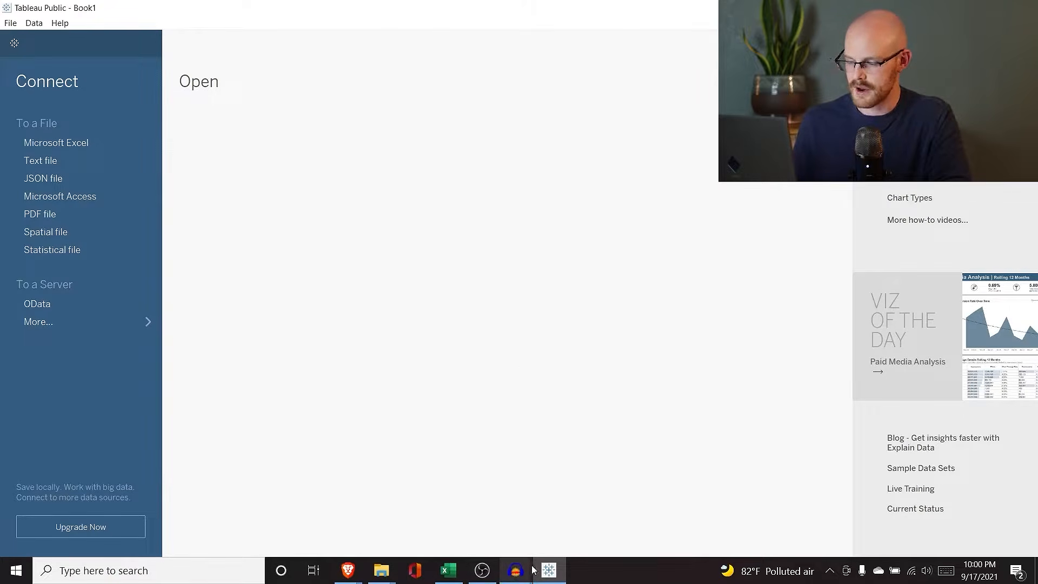
Step: Connect Tableau Public to vgsales_1 from Downloads as a text file data source
mouse_move(548, 568)
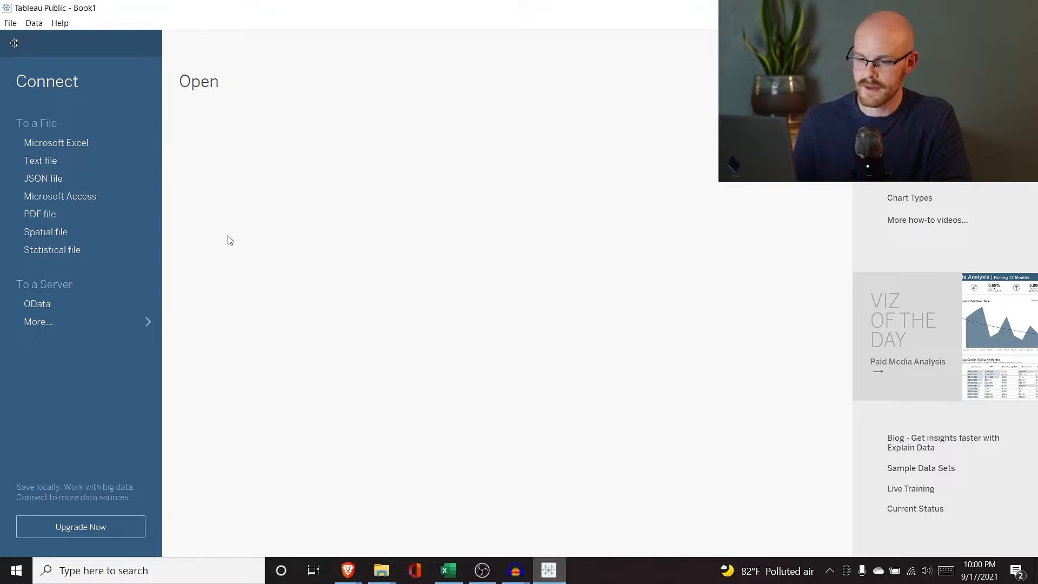
left_click(78, 161)
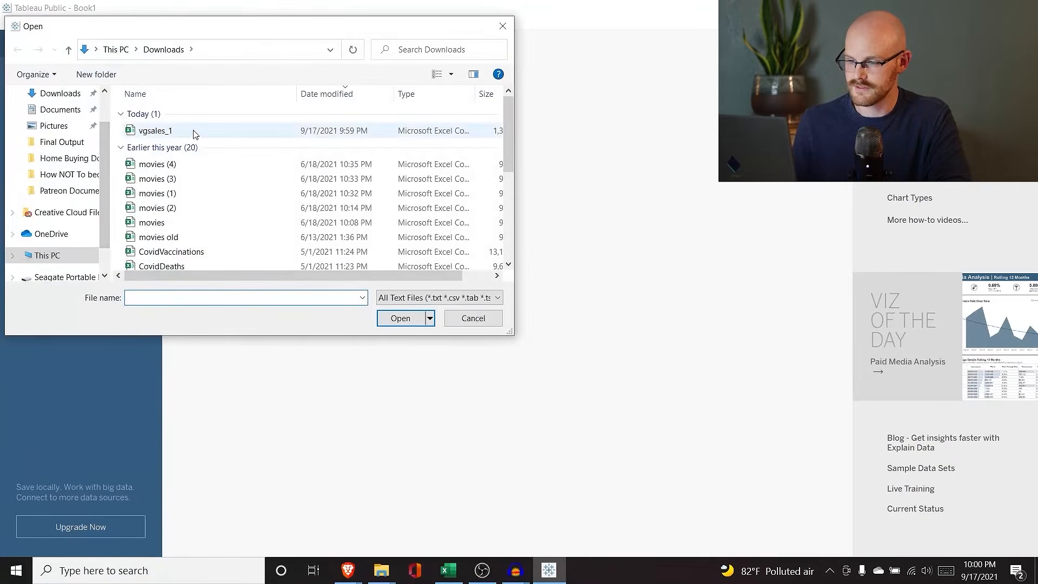
left_click(195, 132)
left_click(399, 318)
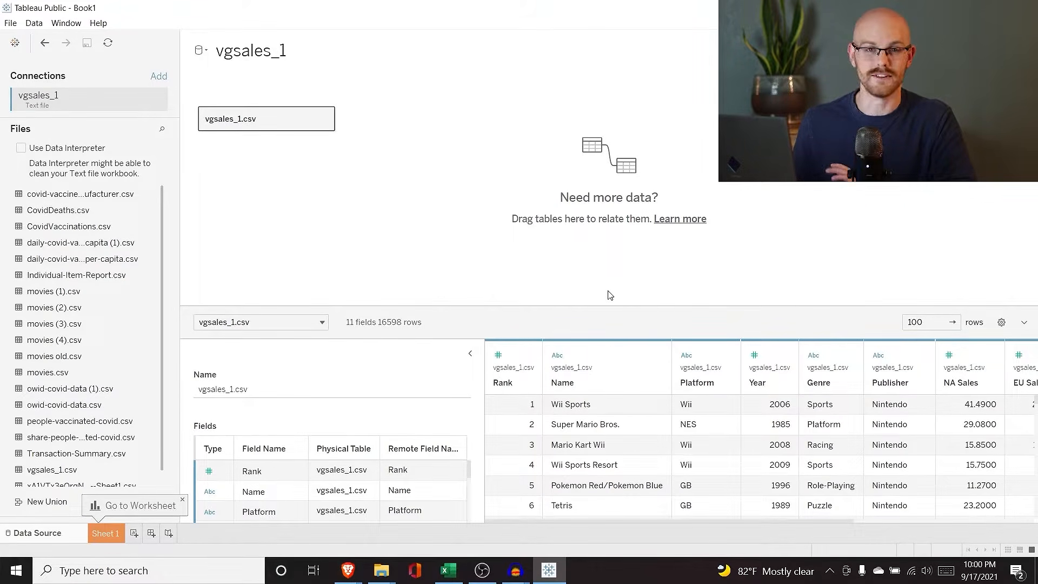
Step: Scroll through the data preview of 11 fields and 16,598 rows
scroll(625, 495, "down", 2)
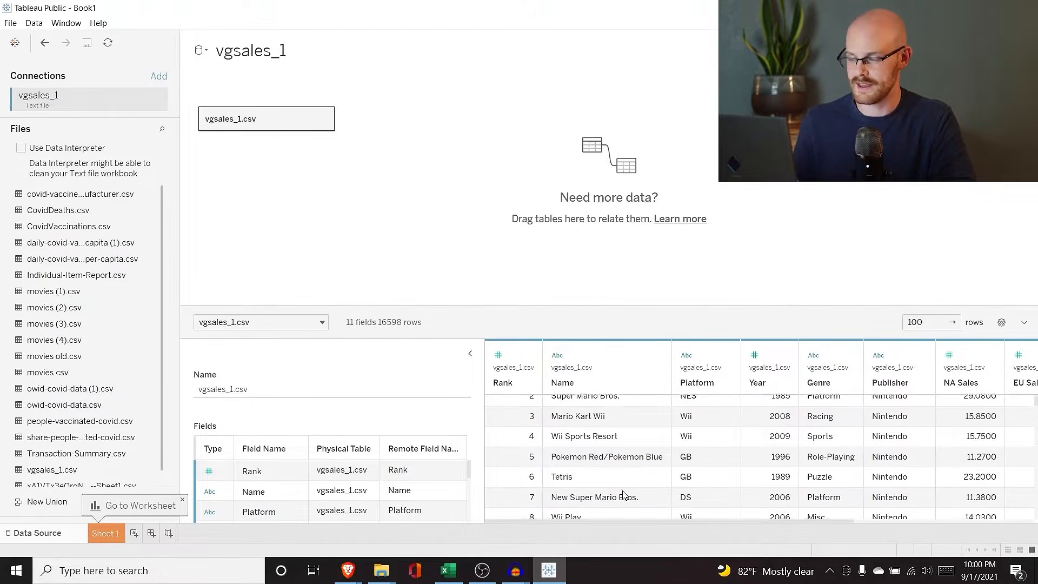
scroll(624, 494, "up", 2)
scroll(625, 494, "right", 5)
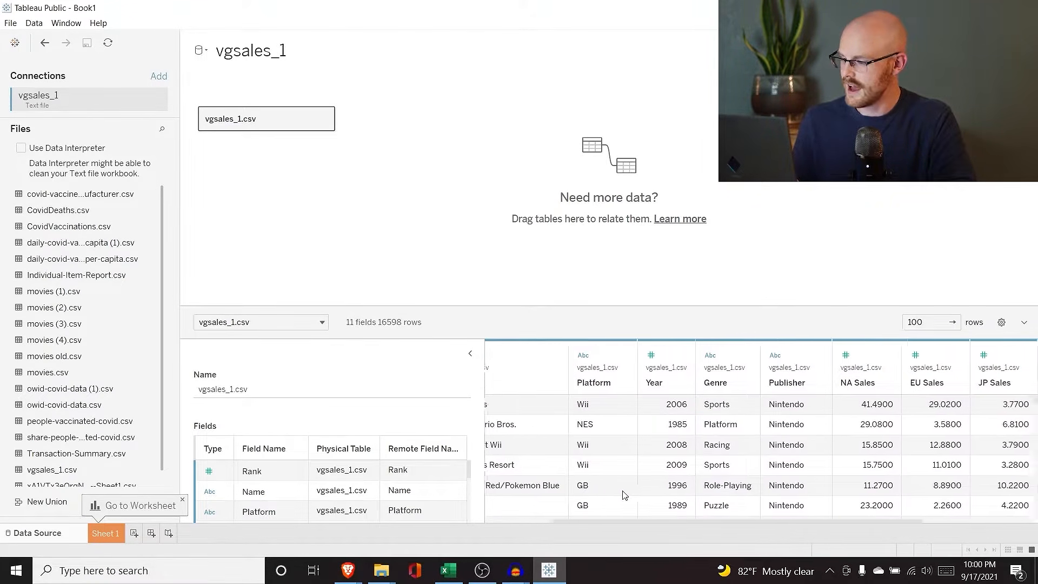
scroll(625, 494, "right", 2)
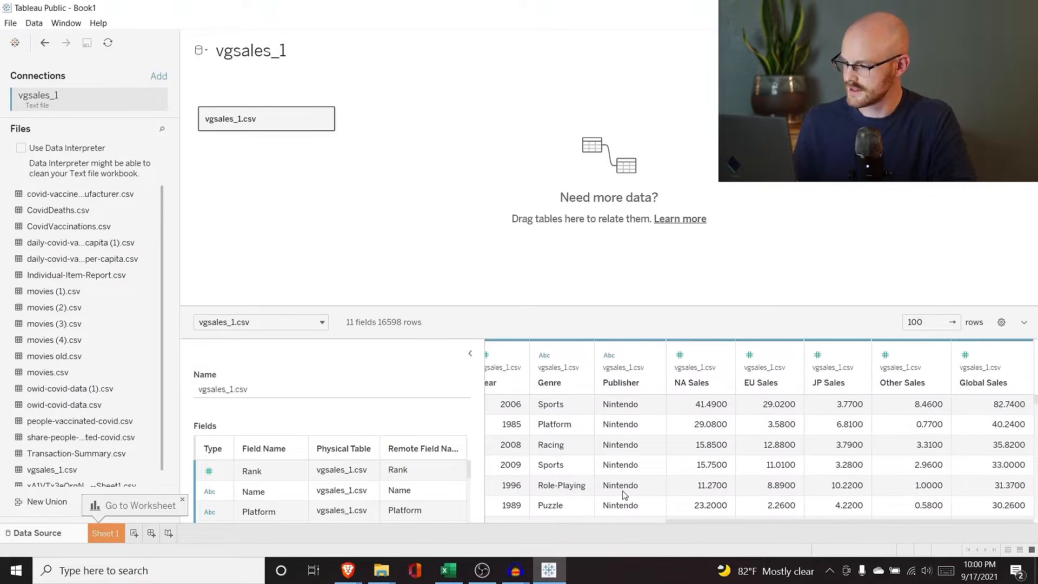
scroll(624, 494, "left", 7)
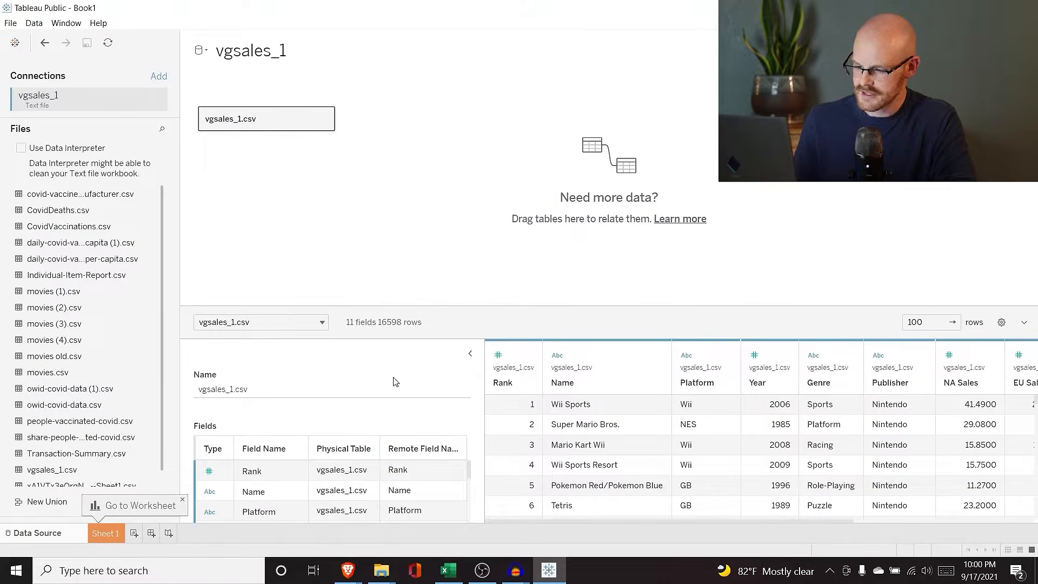
scroll(398, 493, "down", 5)
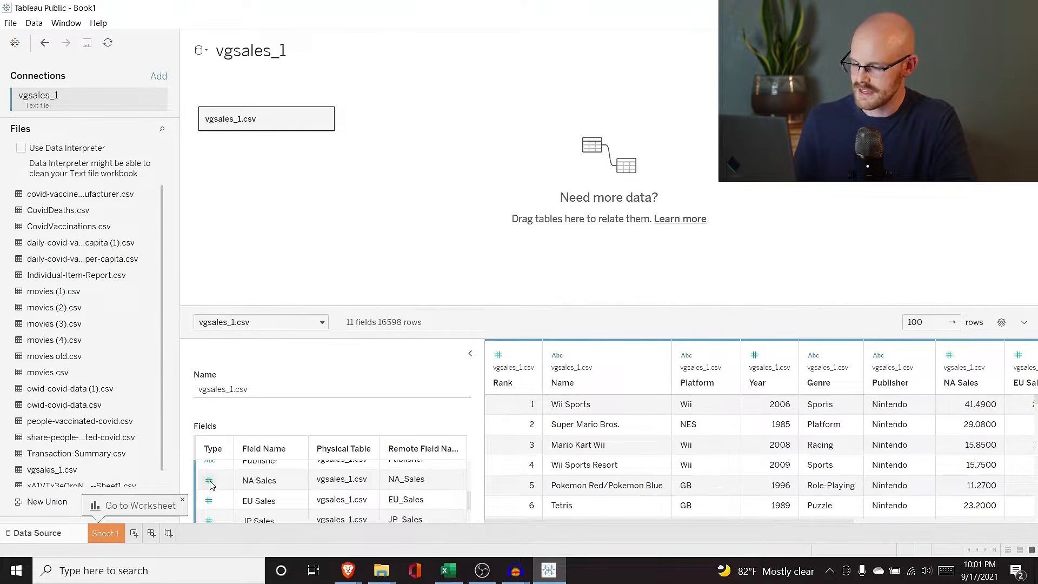
scroll(273, 496, "up", 2)
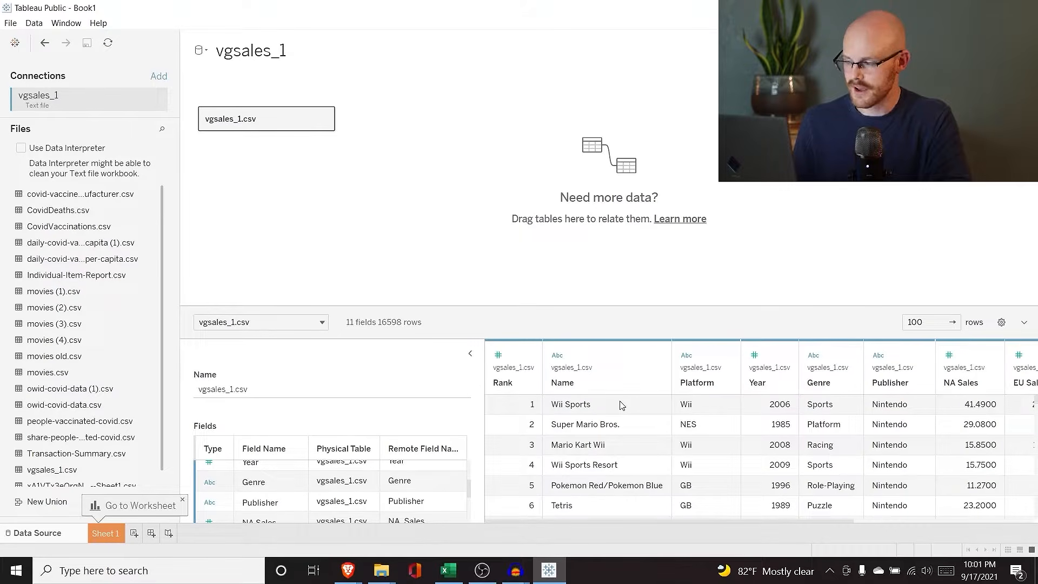
scroll(693, 436, "right", 3)
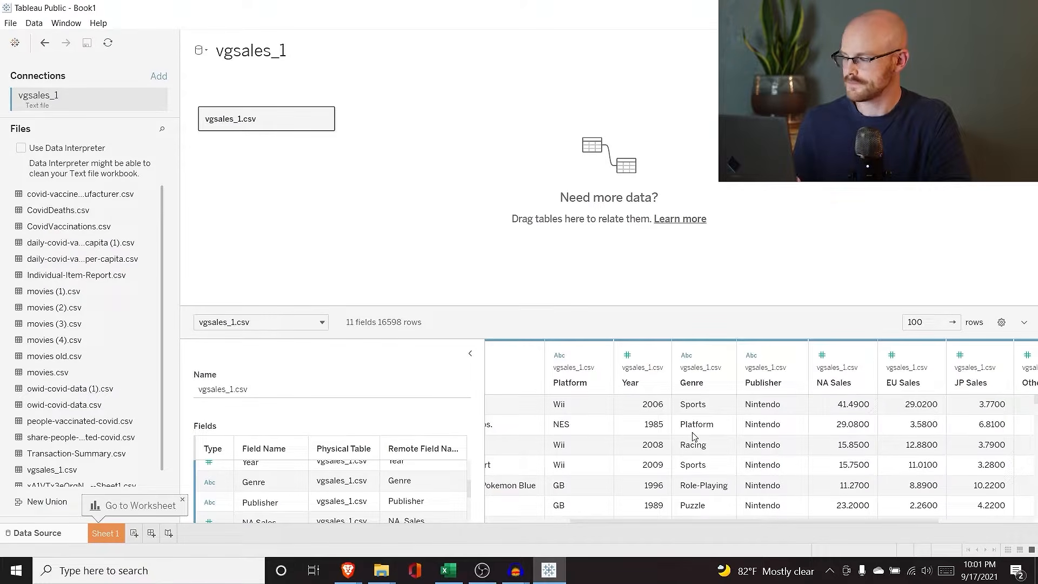
scroll(693, 436, "right", 3)
scroll(693, 436, "left", 6)
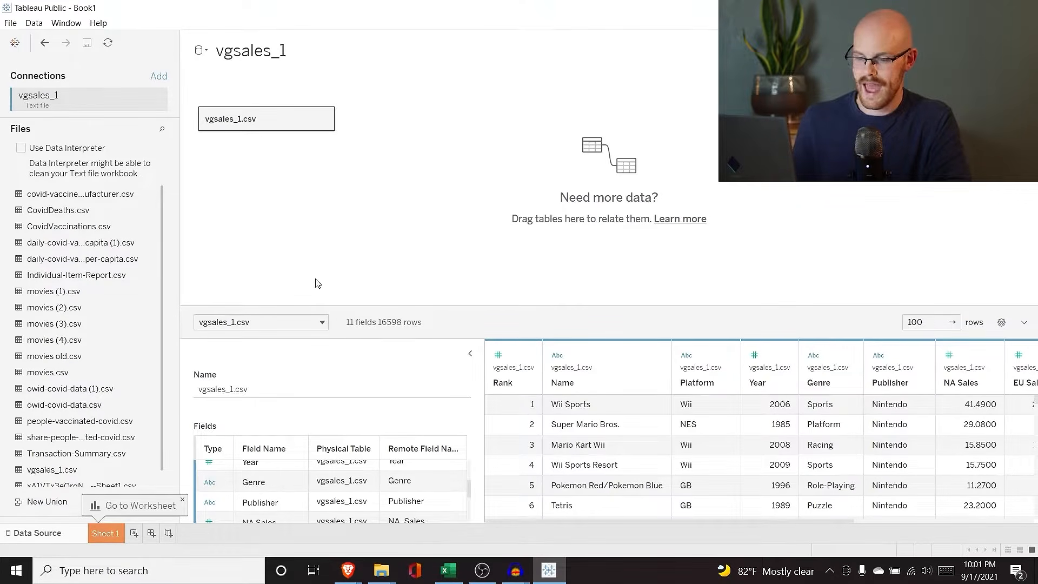
Step: Switch to the empty Sheet 1 worksheet listing the vgsales_1 fields
left_click(102, 533)
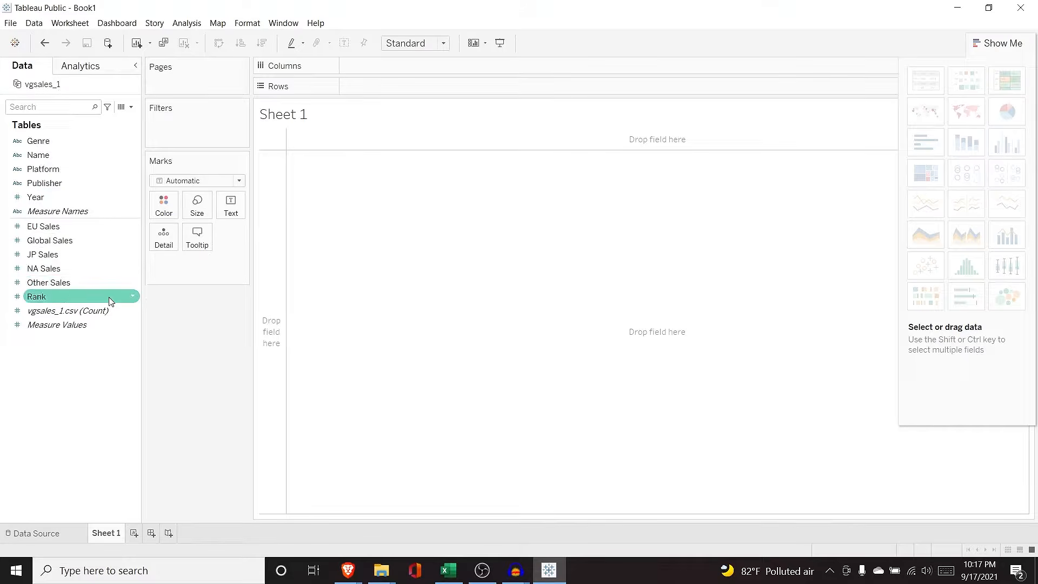
mouse_move(115, 313)
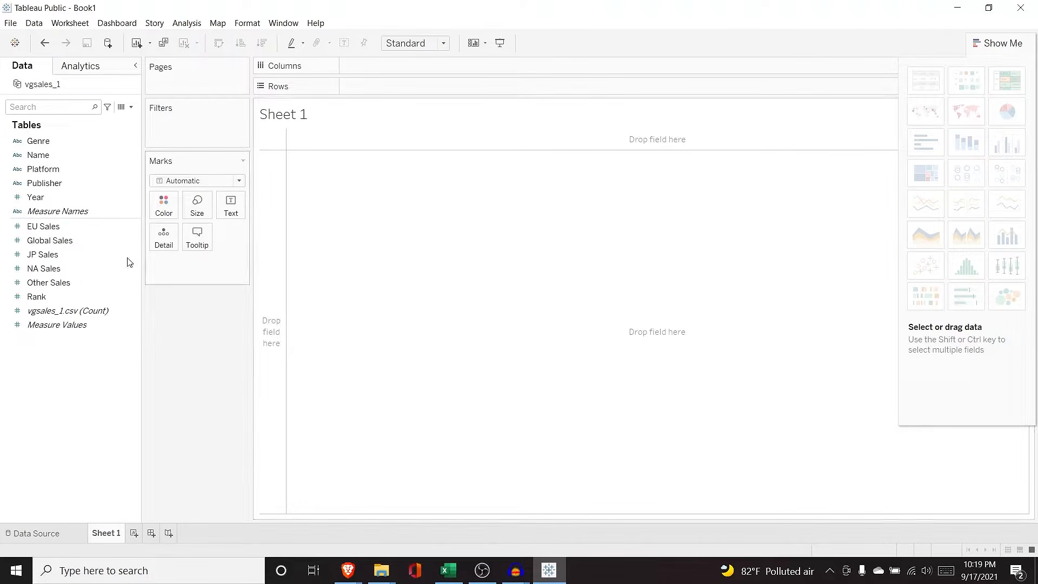
left_click_drag(74, 240, 274, 273)
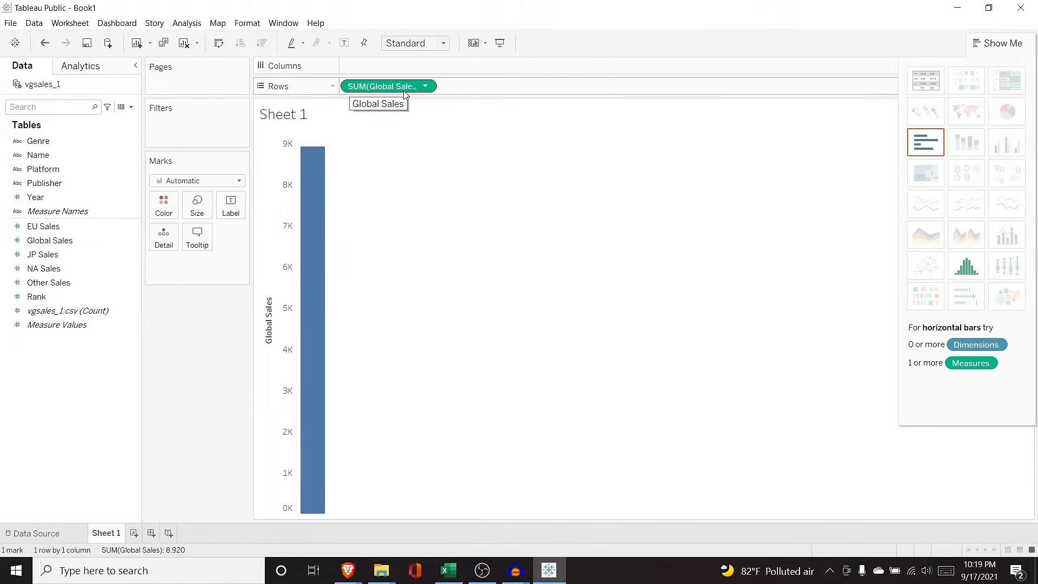
left_click_drag(389, 93, 445, 136)
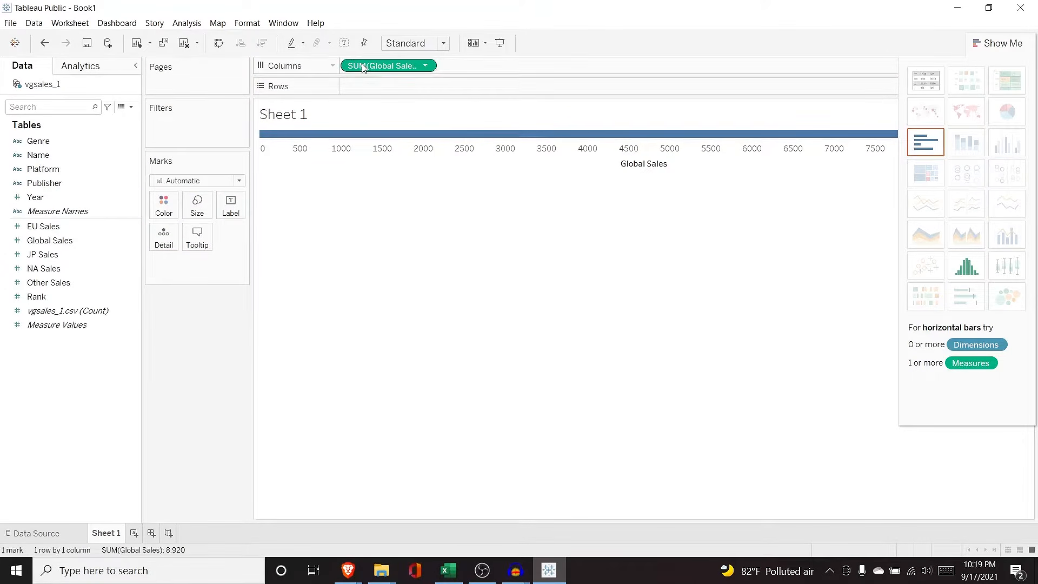
left_click_drag(378, 66, 390, 91)
left_click(60, 225)
left_click(62, 241)
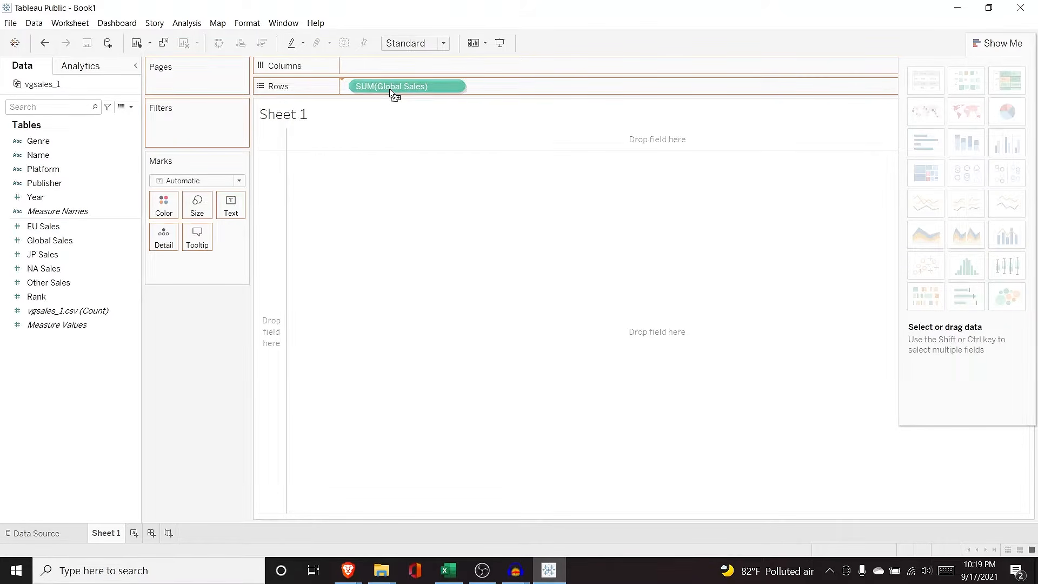
left_click_drag(390, 90, 521, 277)
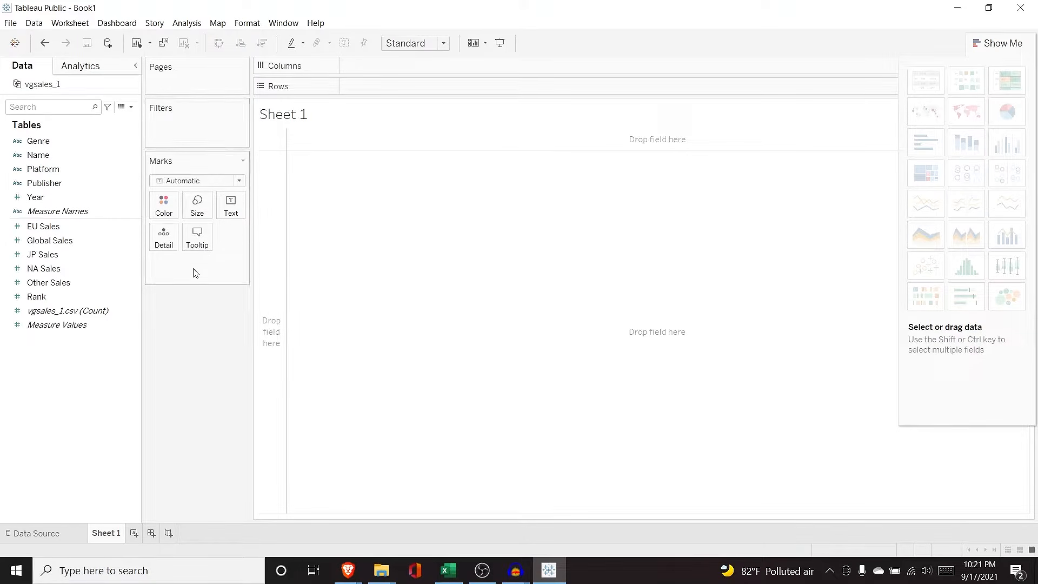
Step: Plot SUM(Global Sales) on Rows against Year on Columns as a line chart
left_click(89, 243)
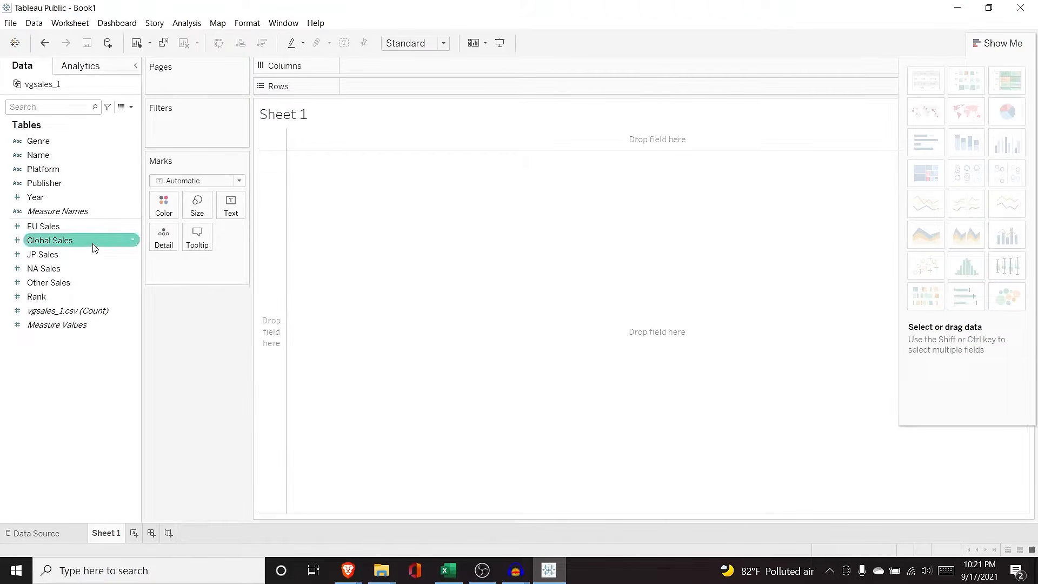
left_click_drag(83, 243, 404, 87)
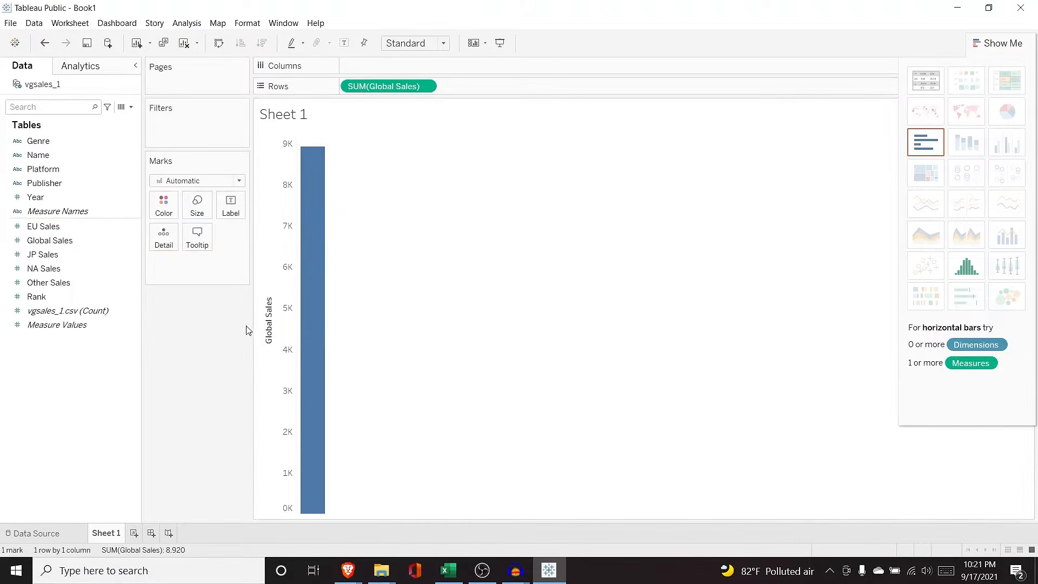
left_click_drag(70, 198, 398, 64)
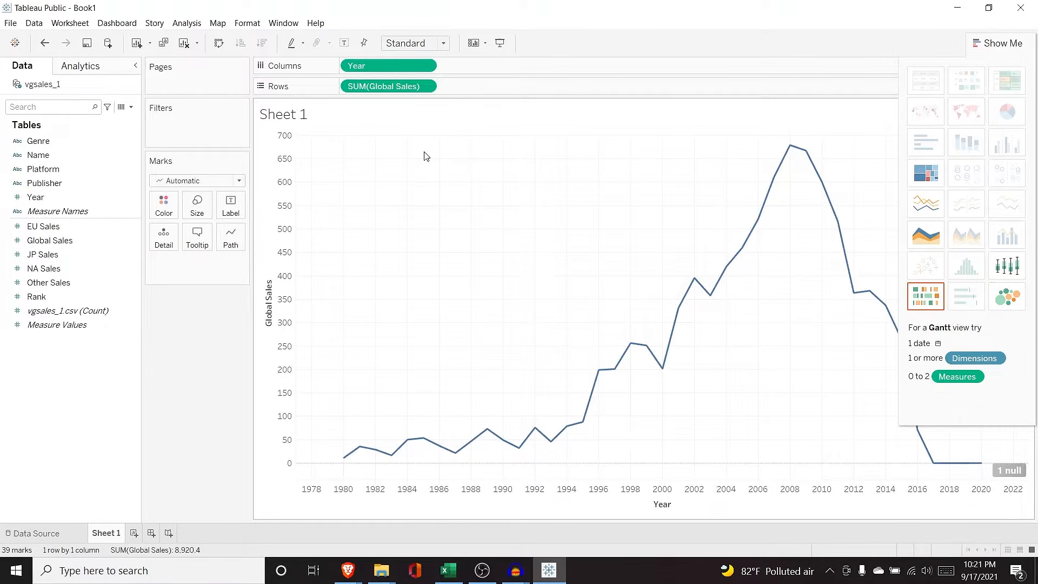
left_click(119, 141)
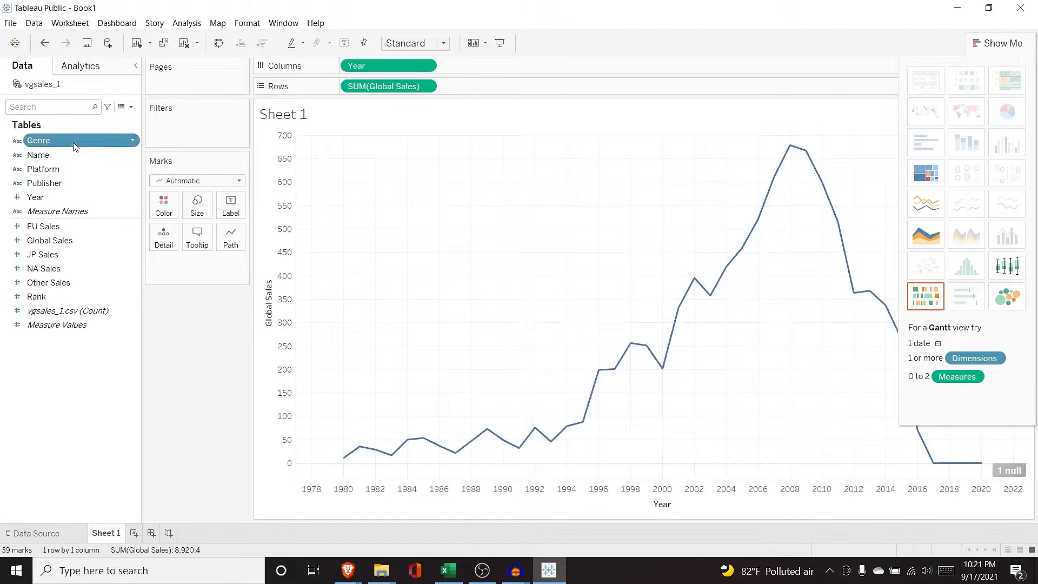
mouse_move(73, 144)
left_mouse_down()
mouse_move(281, 107)
mouse_move(348, 67)
left_mouse_up()
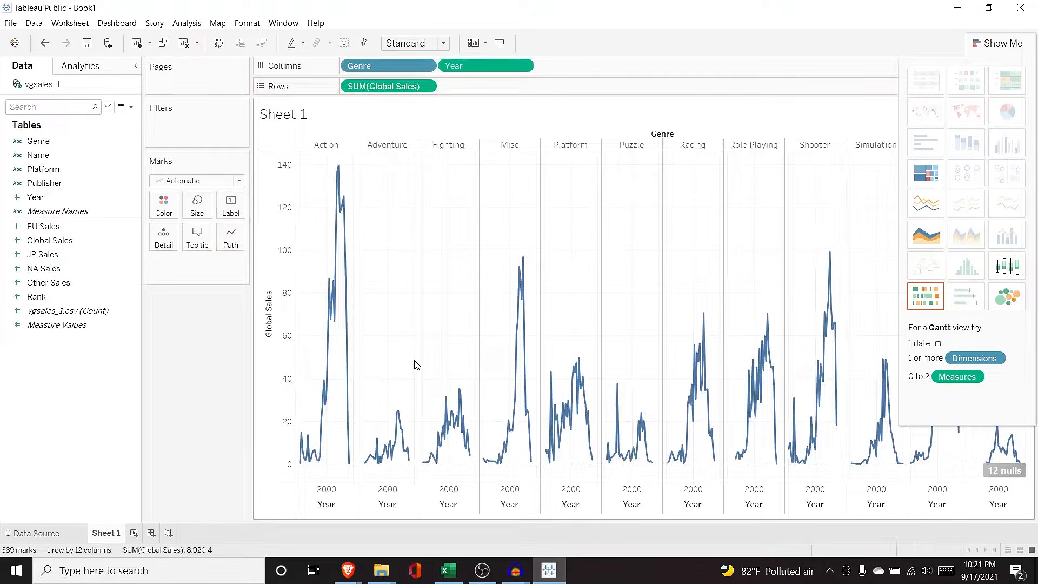
left_click_drag(360, 65, 357, 90)
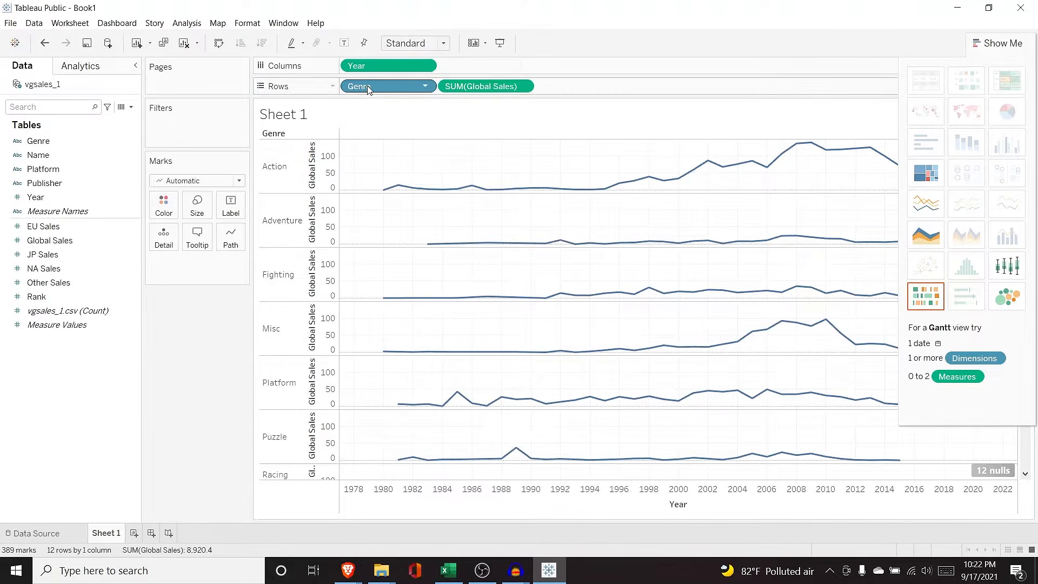
left_click_drag(368, 89, 67, 192)
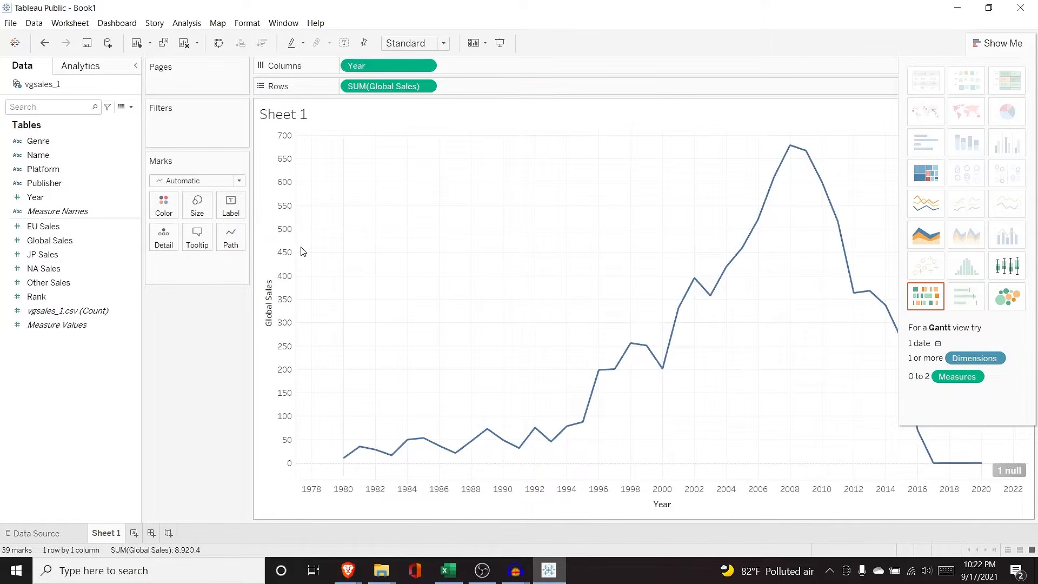
Step: Put Genre on Detail for one Global Sales line per genre, and hide Show Me
left_click(80, 144)
left_click_drag(81, 147, 194, 271)
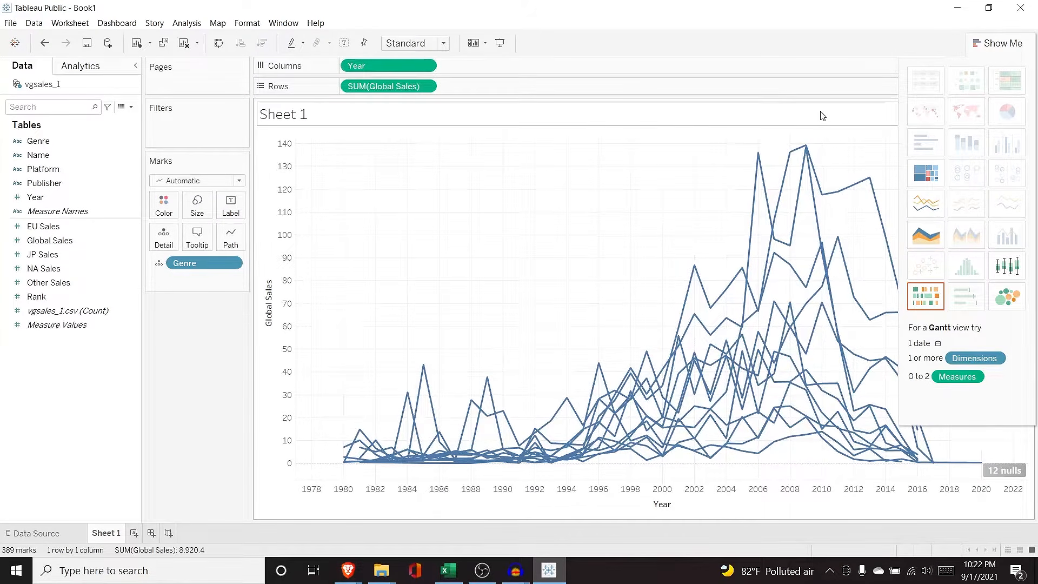
left_click(998, 42)
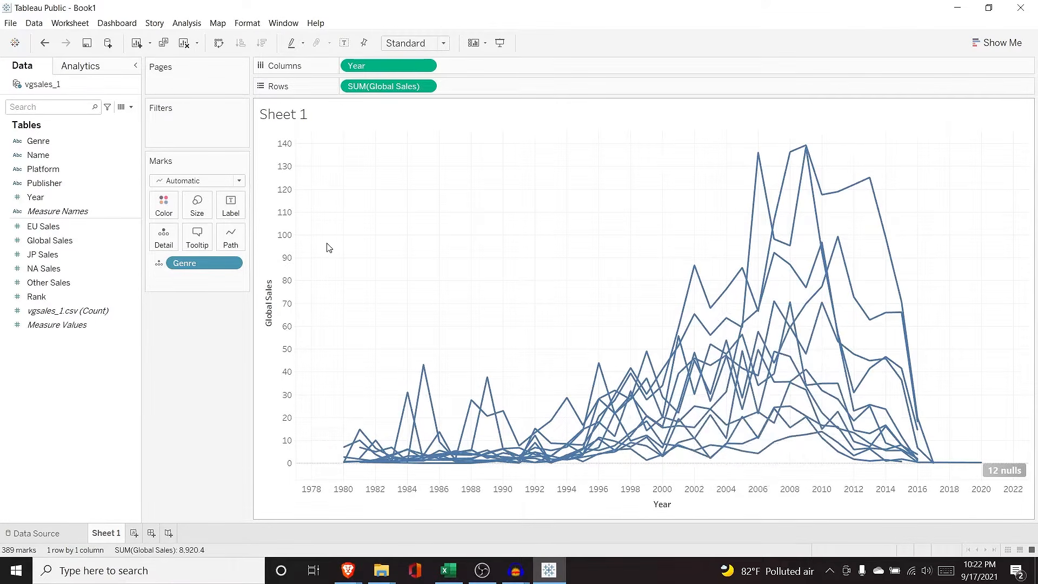
left_click(160, 263)
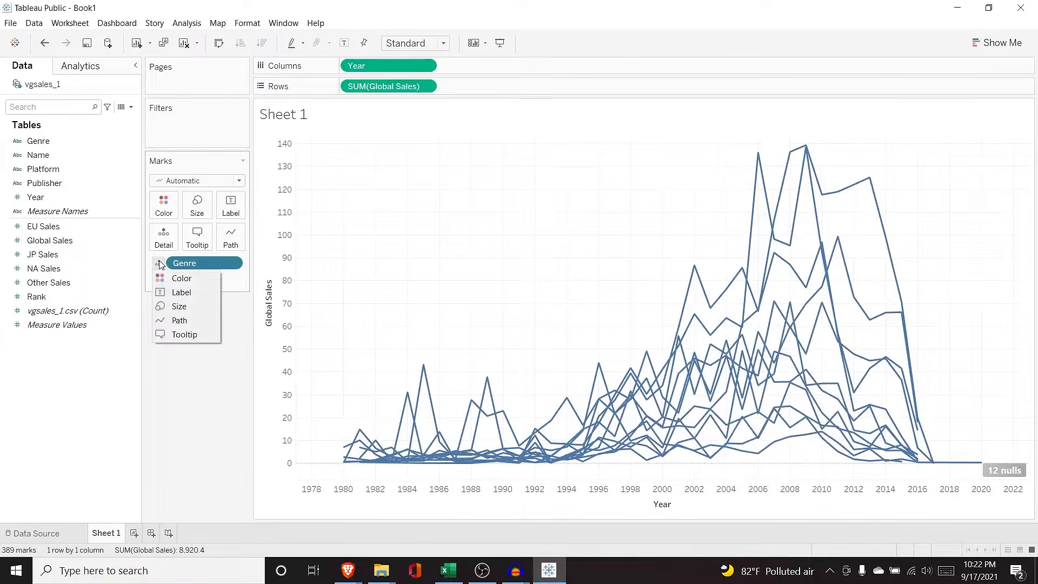
left_click(164, 278)
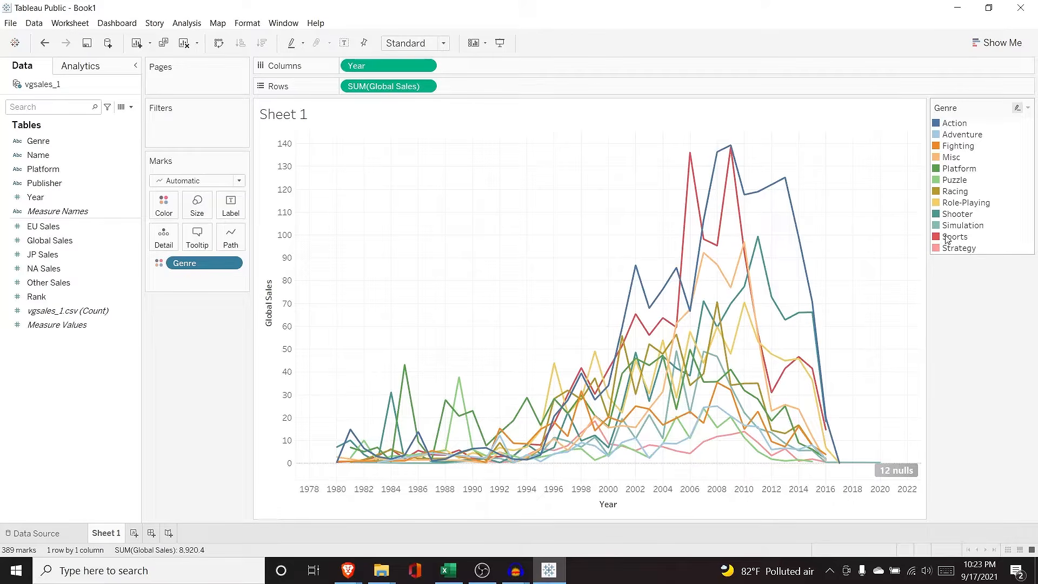
mouse_move(726, 160)
mouse_move(693, 157)
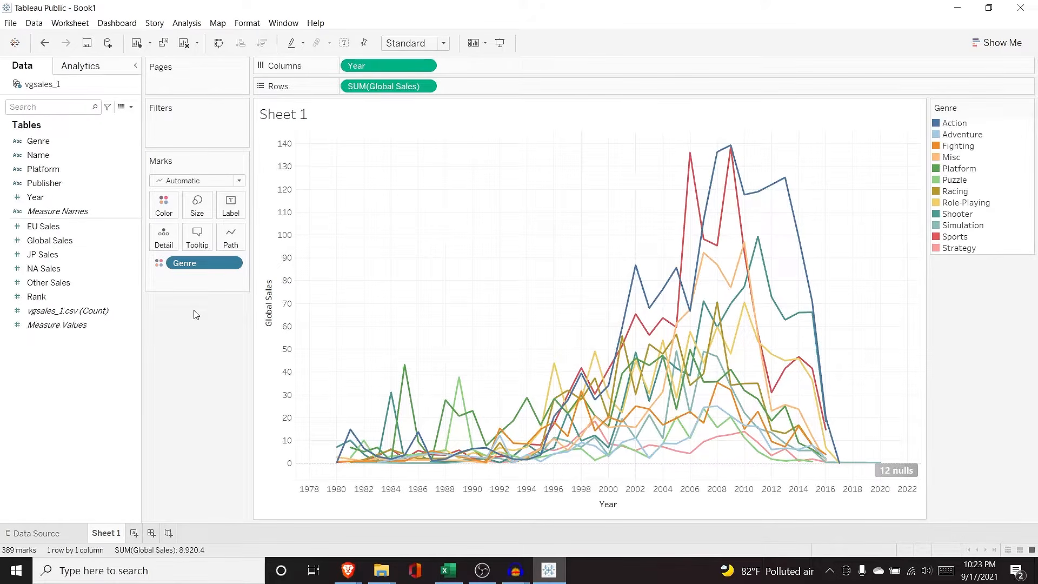
Step: Add a second Genre as Label, show mark labels, and make the label text black
left_click_drag(38, 141, 202, 279)
left_click(159, 277)
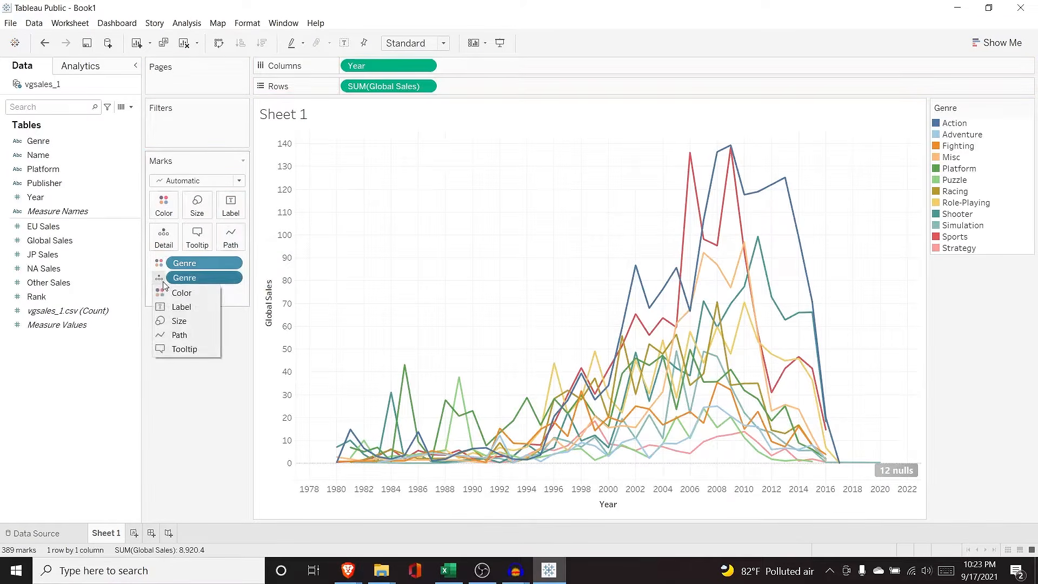
left_click(177, 307)
left_click(231, 205)
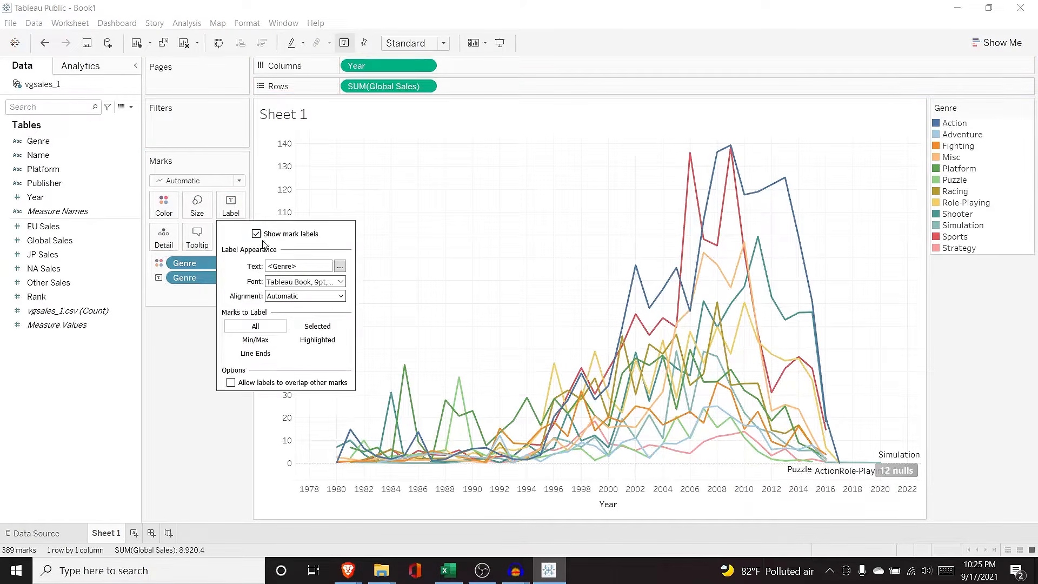
left_click(256, 233)
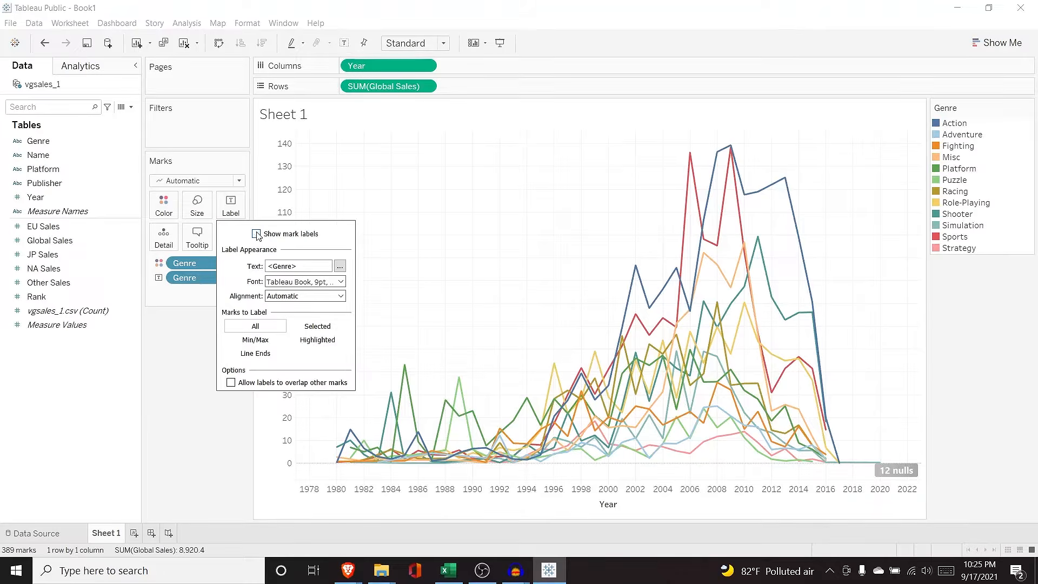
left_click(256, 233)
left_click(256, 234)
left_click(256, 234)
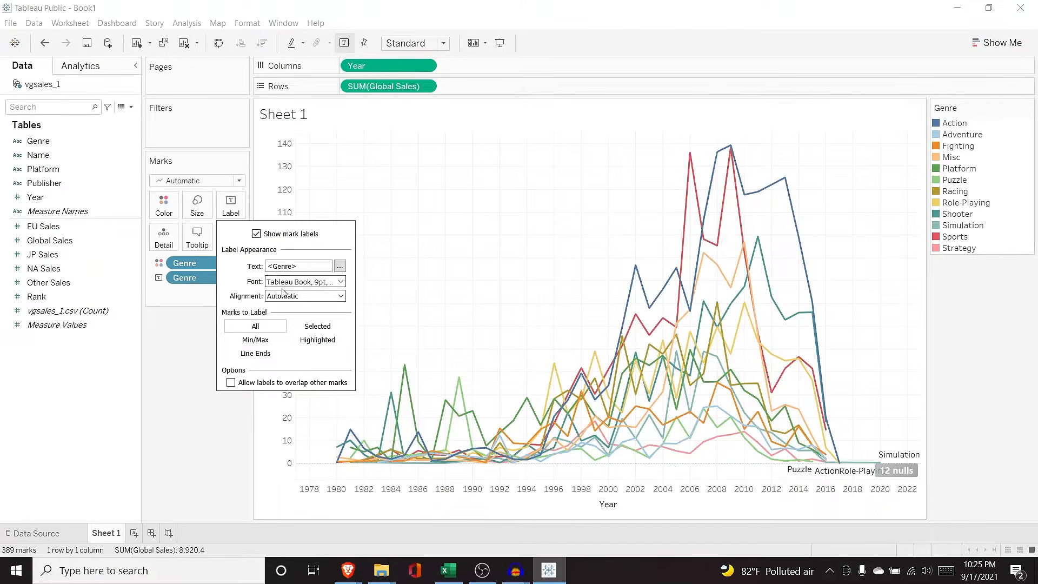
left_click(340, 282)
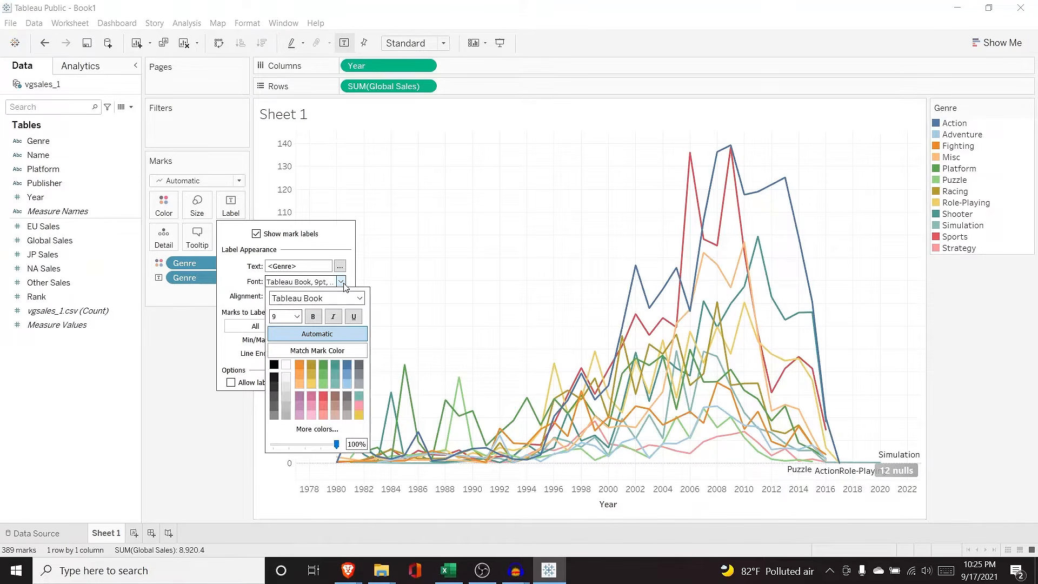
left_click(297, 362)
left_click(273, 364)
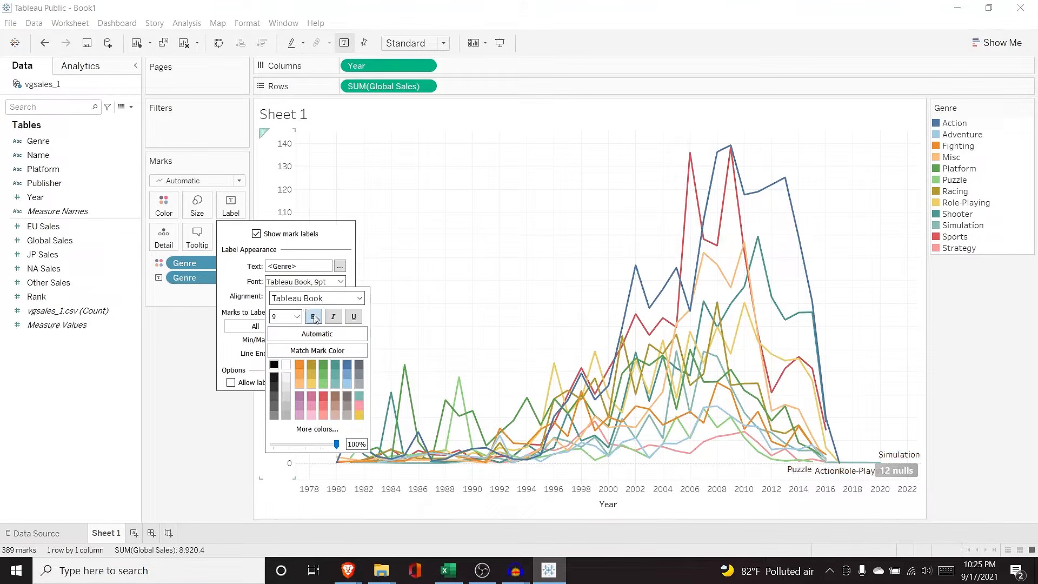
left_click(235, 292)
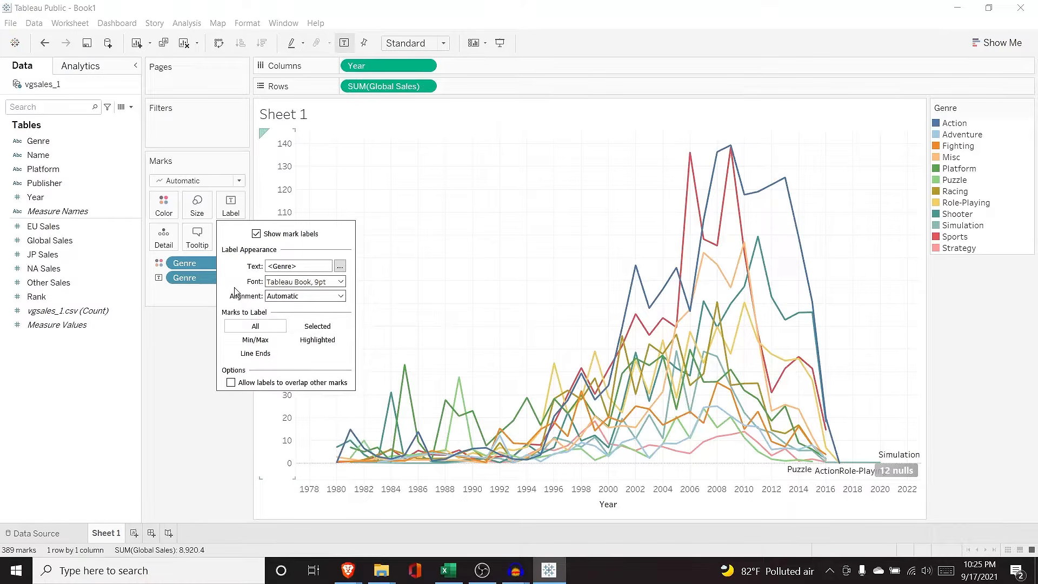
Step: Try Min/Max and selected-marks labelling on the upper peaks, and adjust label overlap
left_click(255, 340)
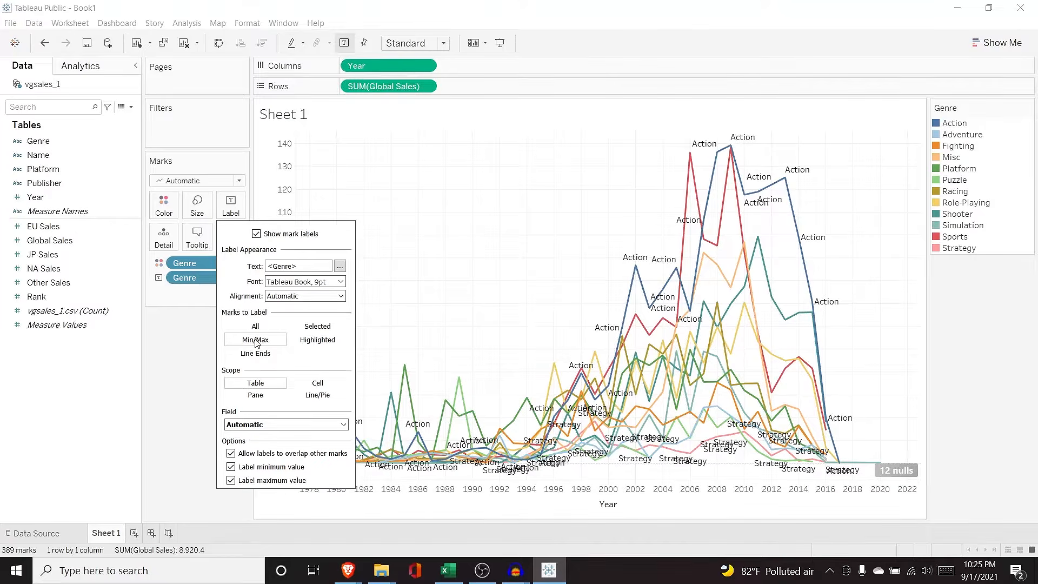
mouse_move(690, 159)
left_click(317, 326)
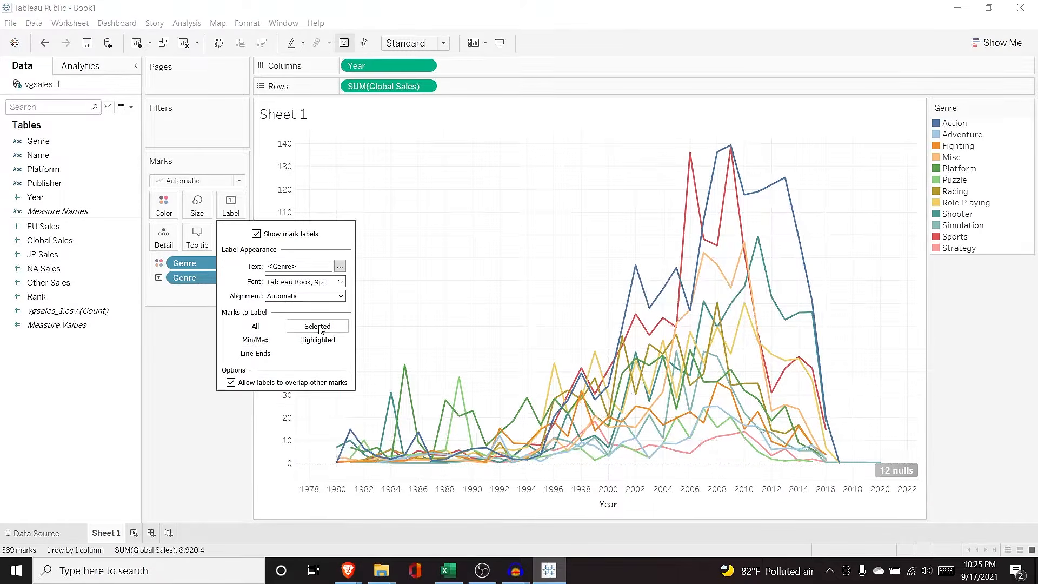
left_click_drag(574, 139, 870, 333)
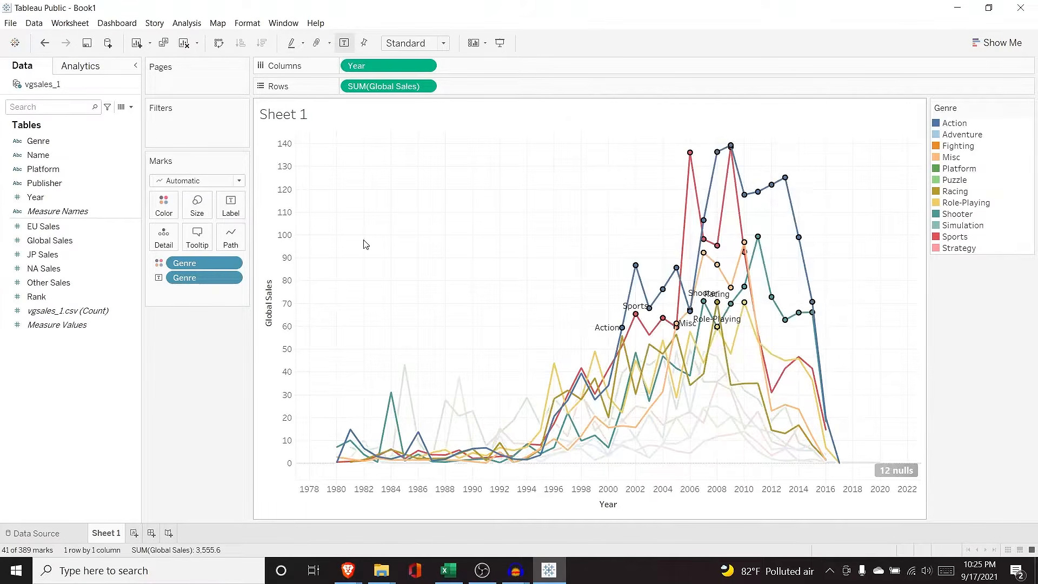
left_click(231, 205)
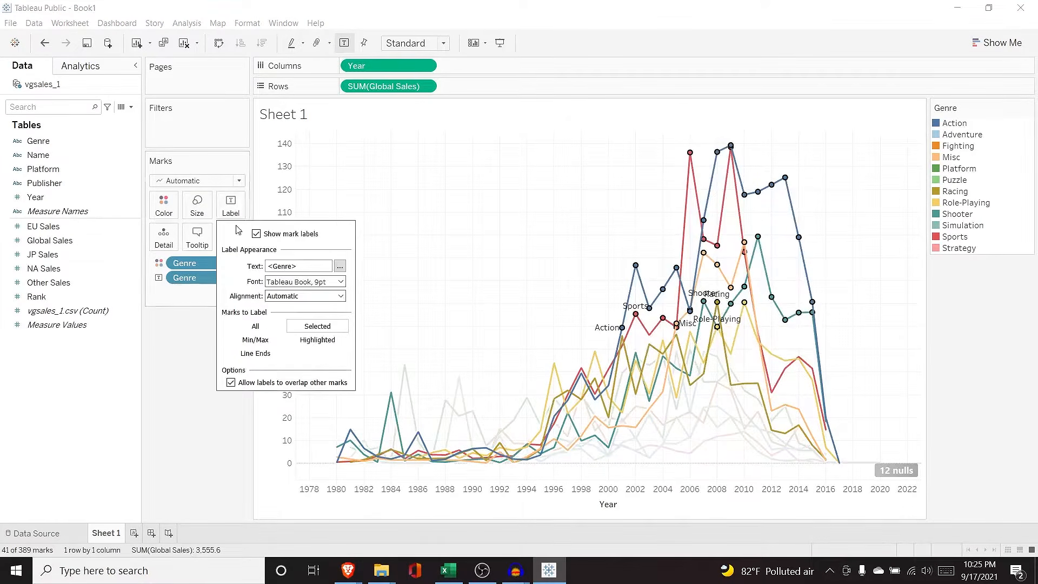
left_click(267, 329)
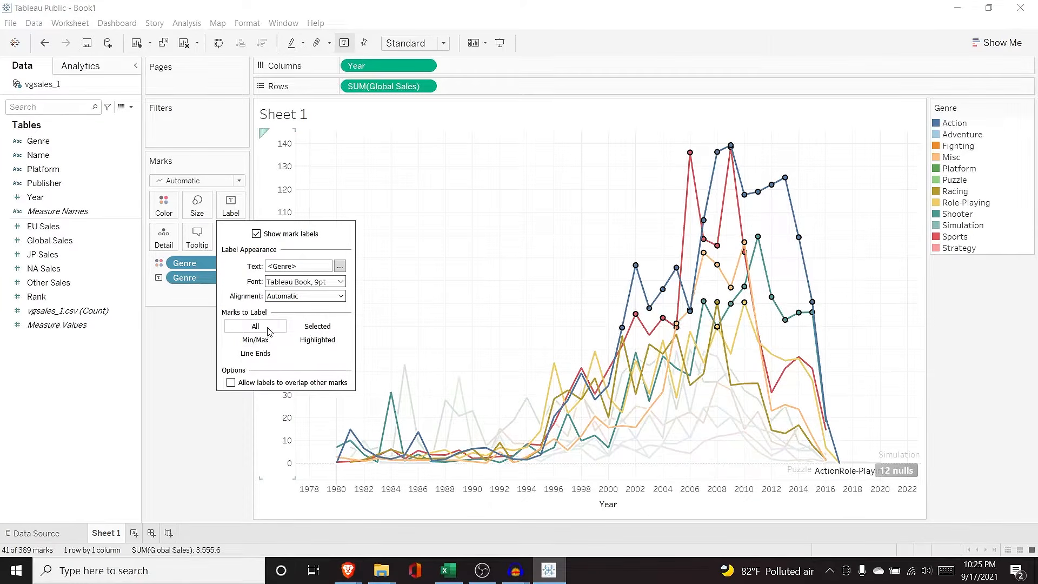
left_click(179, 334)
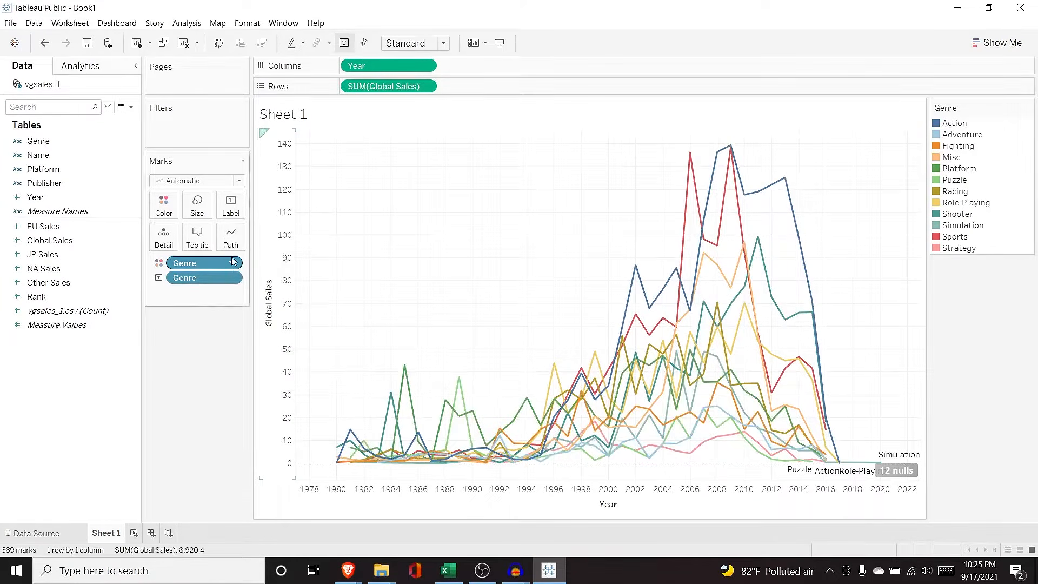
Step: Label each genre line at both start and end using Line Ends
left_click(231, 206)
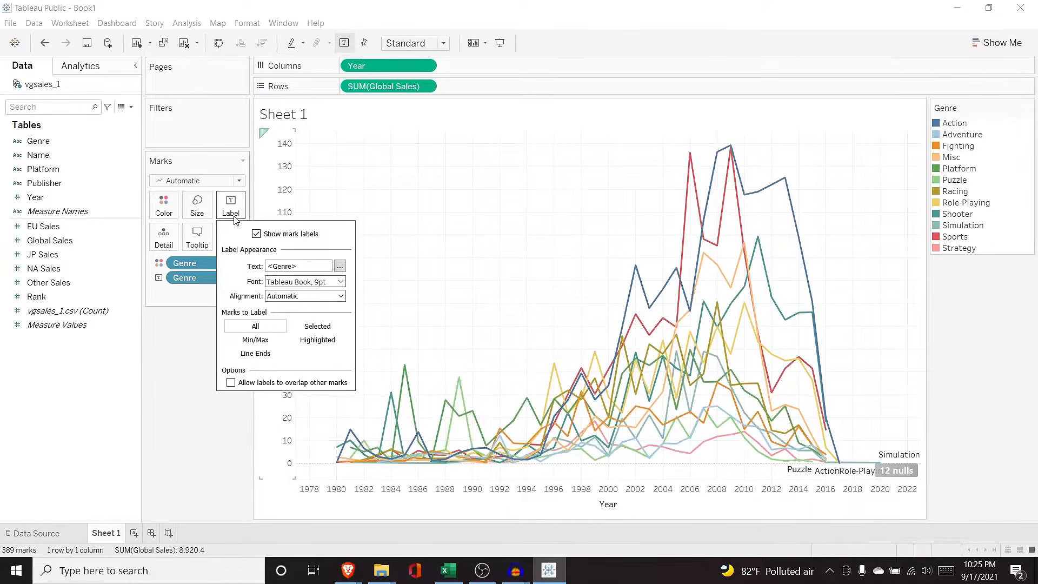
left_click(263, 354)
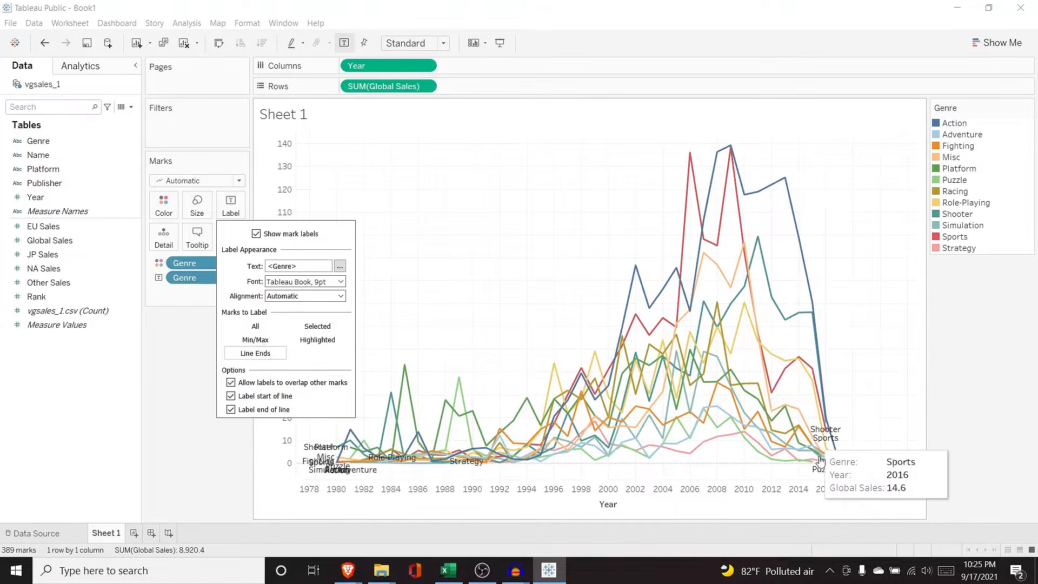
left_click(231, 397)
left_click(231, 396)
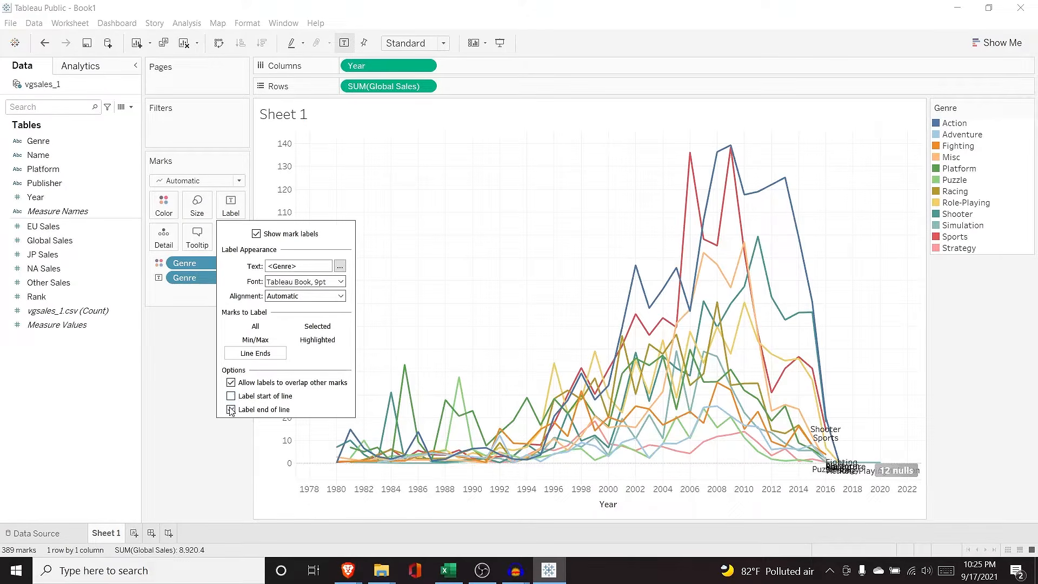
left_click(231, 409)
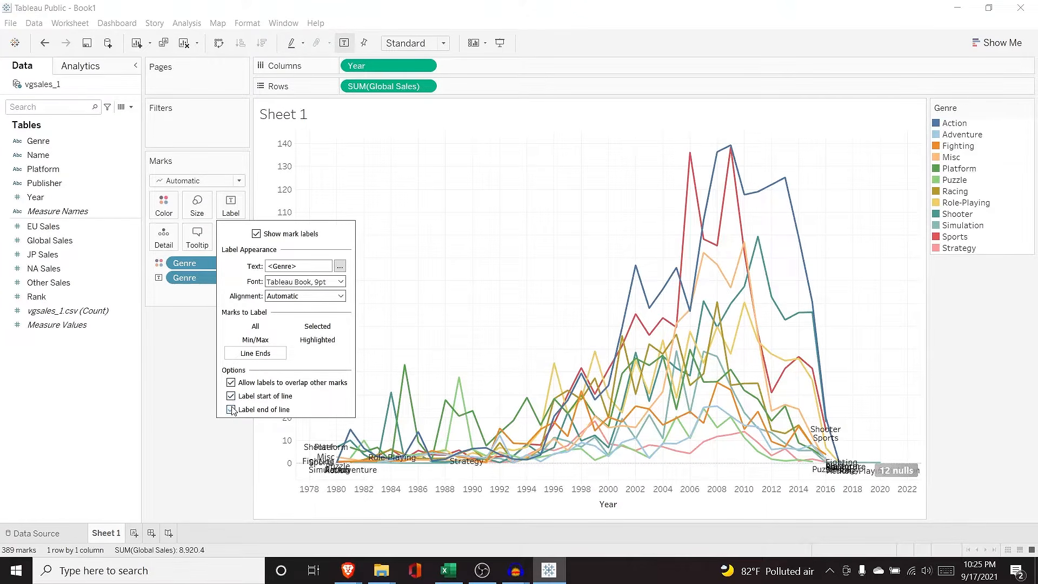
left_click(200, 296)
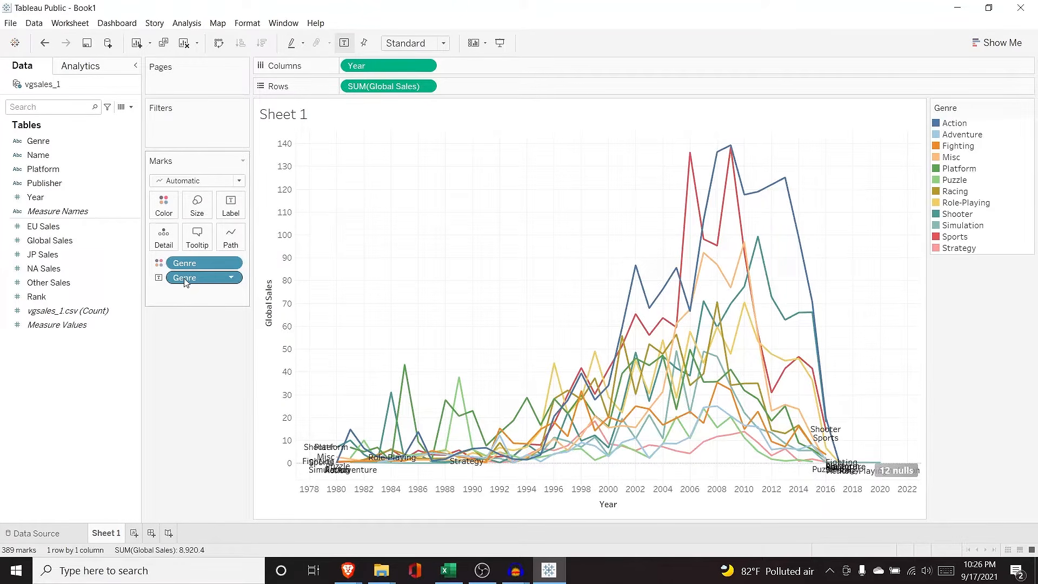
Step: Replace the Genre label with Global Sales as the mark label
left_click_drag(193, 279, 76, 162)
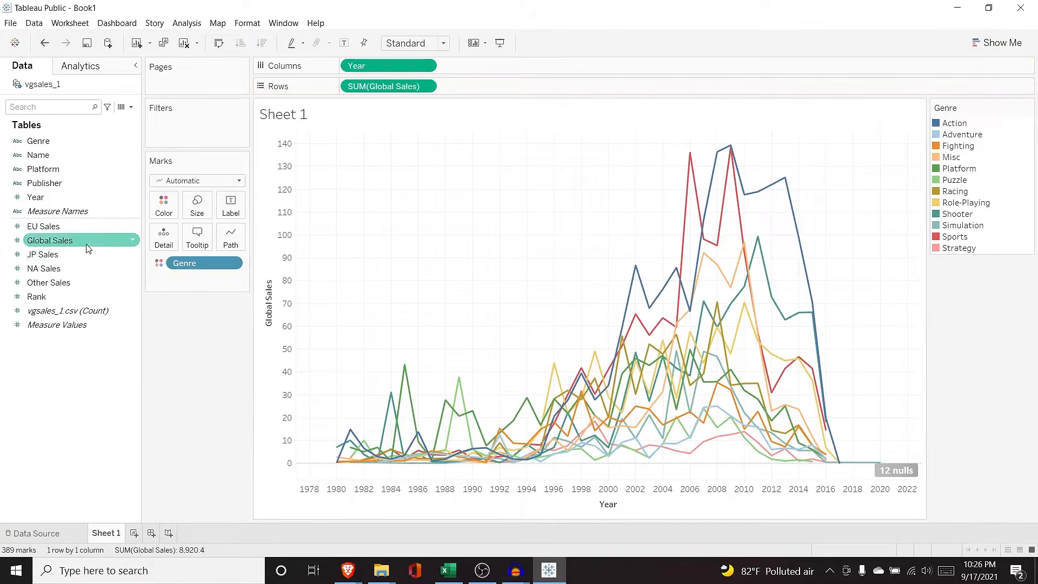
left_click_drag(87, 243, 213, 292)
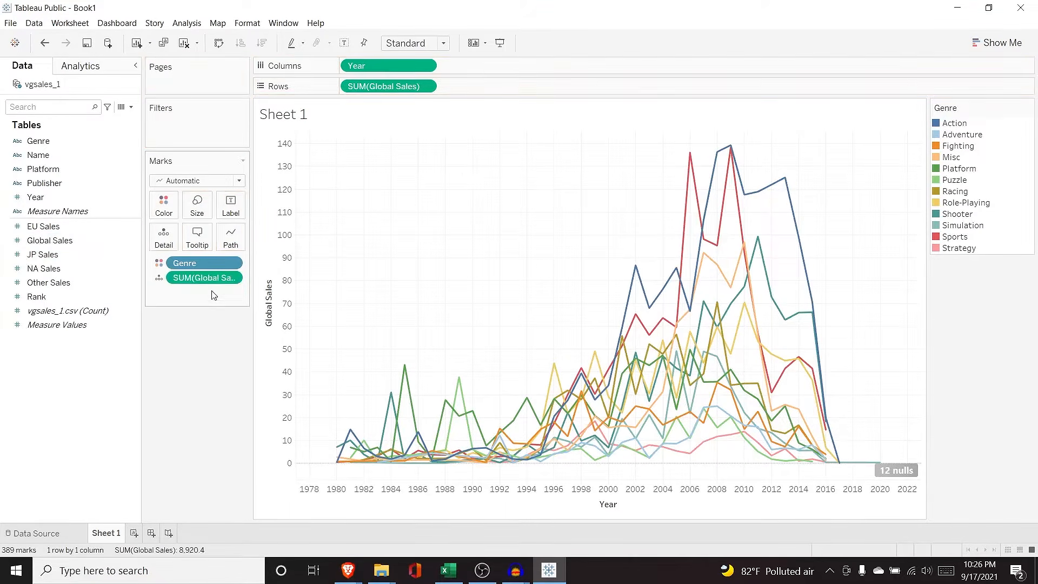
left_click(158, 277)
left_click(179, 307)
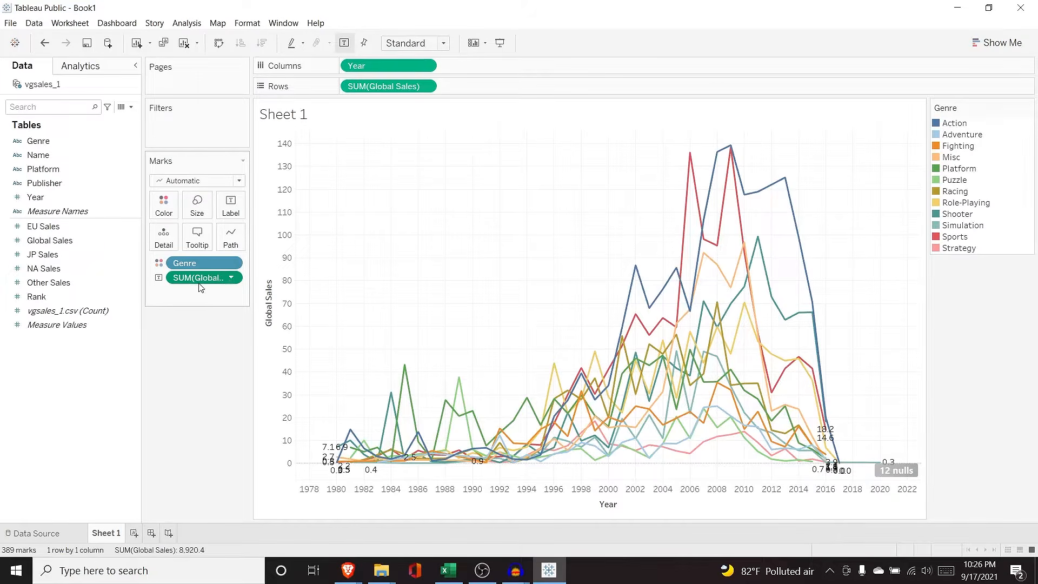
Step: Set the labels to Min/Max with the scope set to Line/Pie
left_click(231, 208)
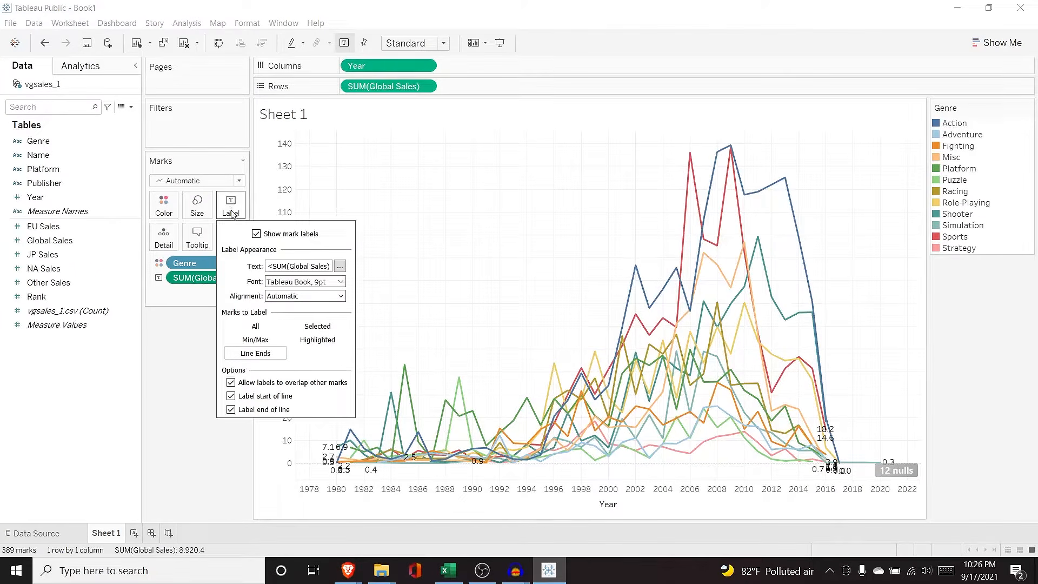
left_click(266, 341)
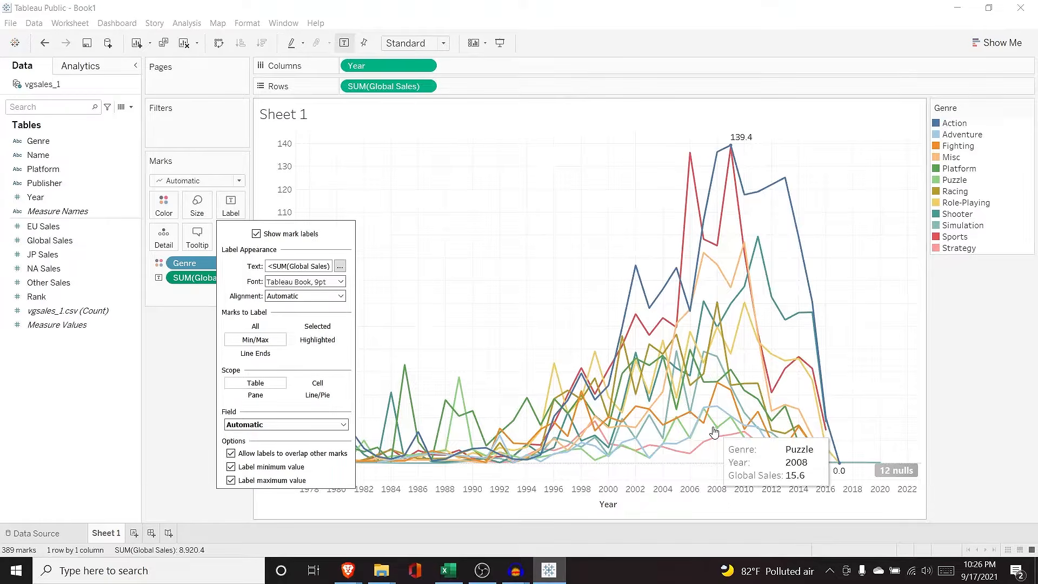
mouse_move(841, 472)
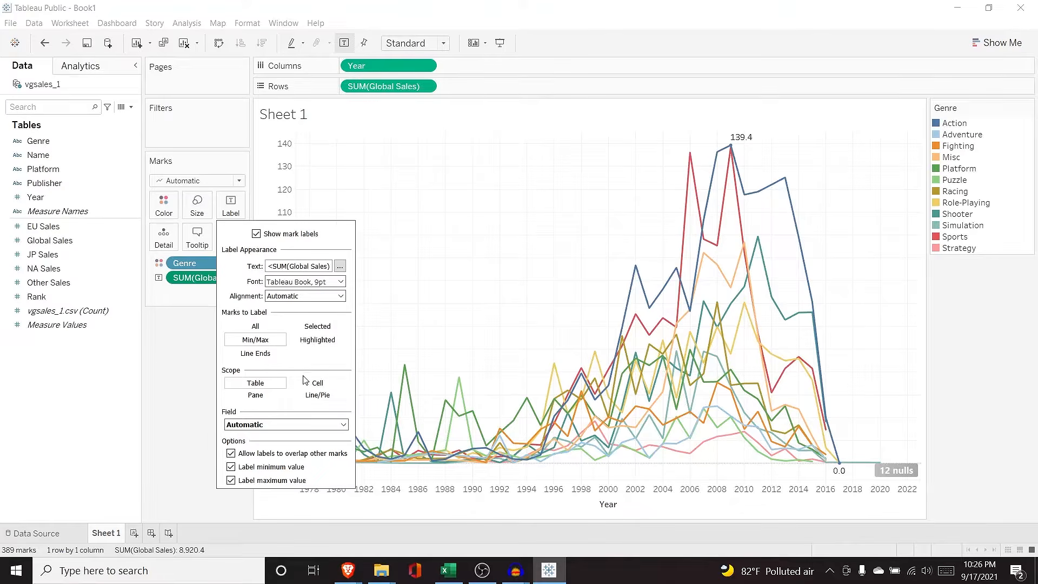
left_click(317, 396)
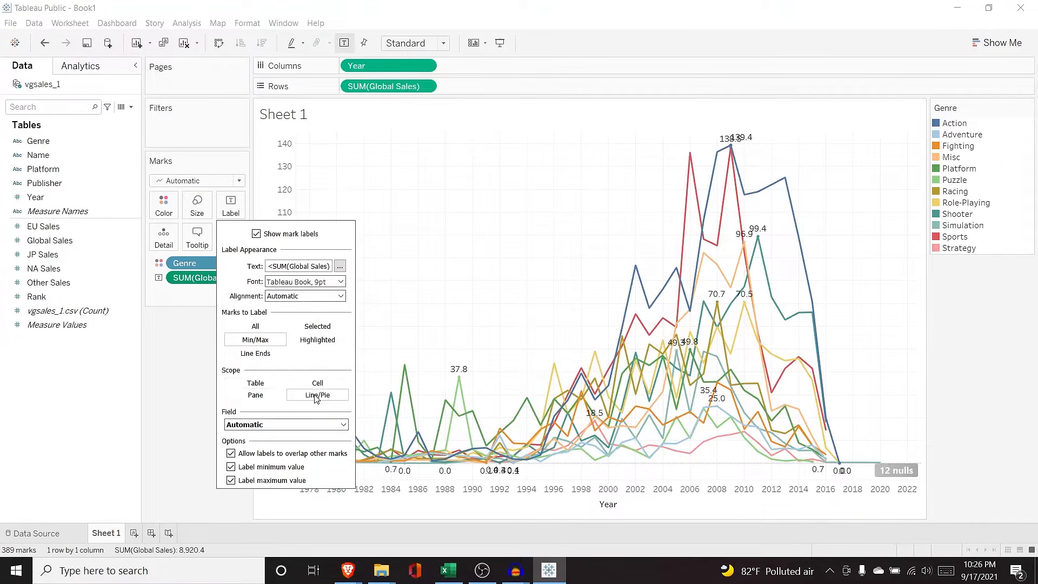
left_click(189, 379)
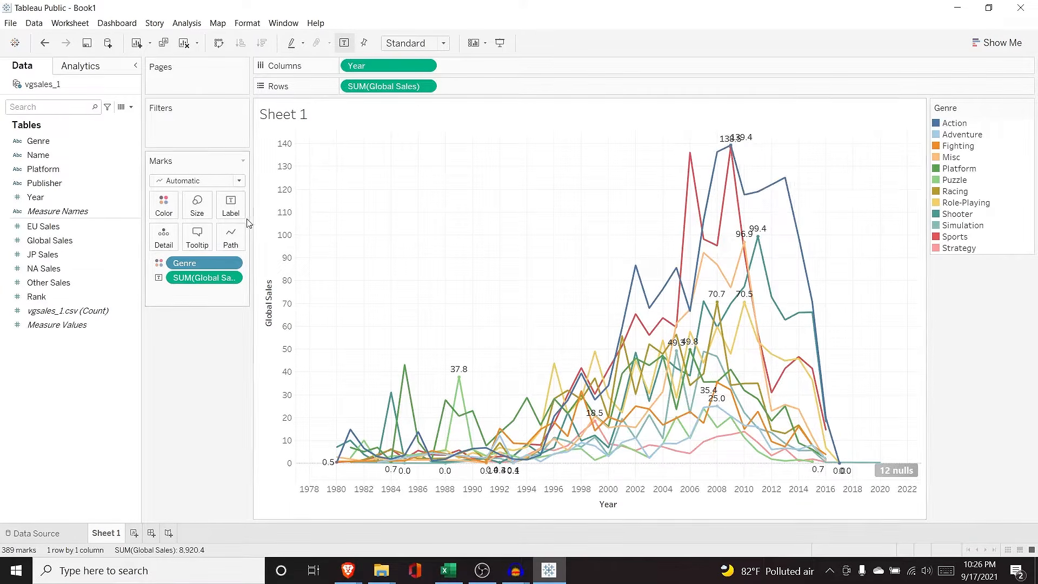
Step: Uncheck Label minimum value so only each line's peak, like 139.4, shows
left_click(231, 212)
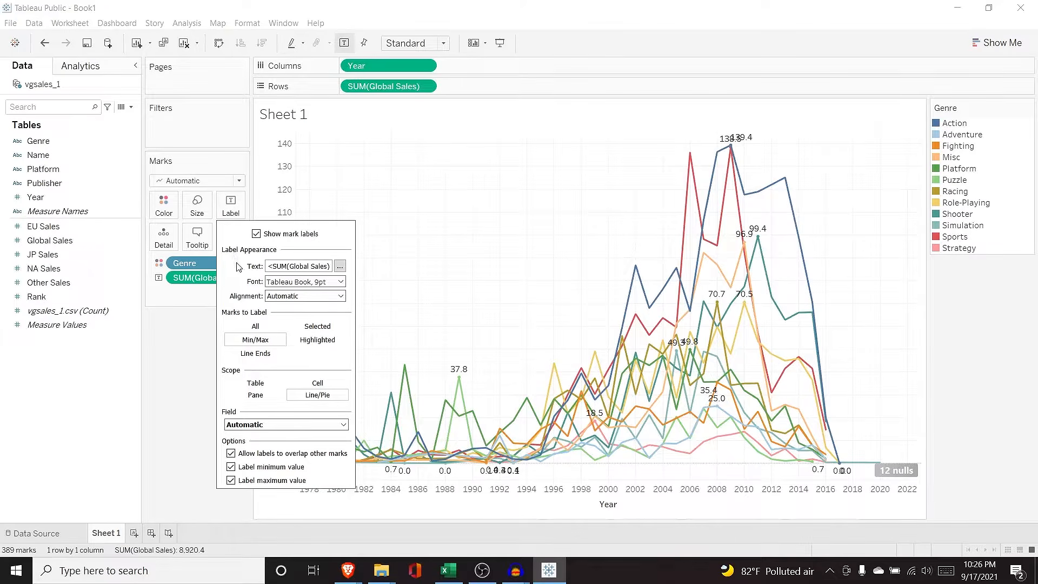
left_click(231, 467)
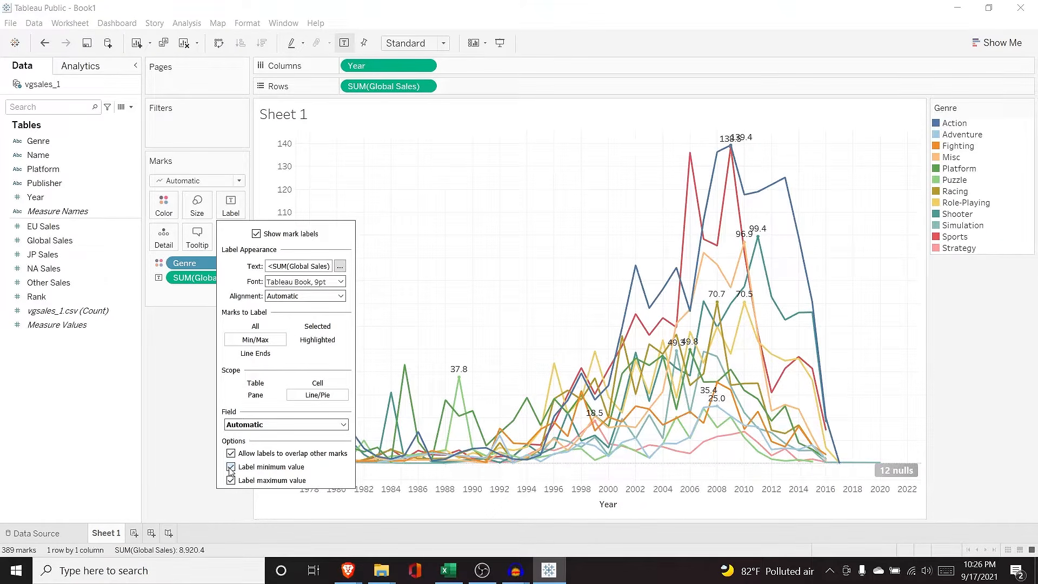
left_click(231, 480)
left_click(231, 467)
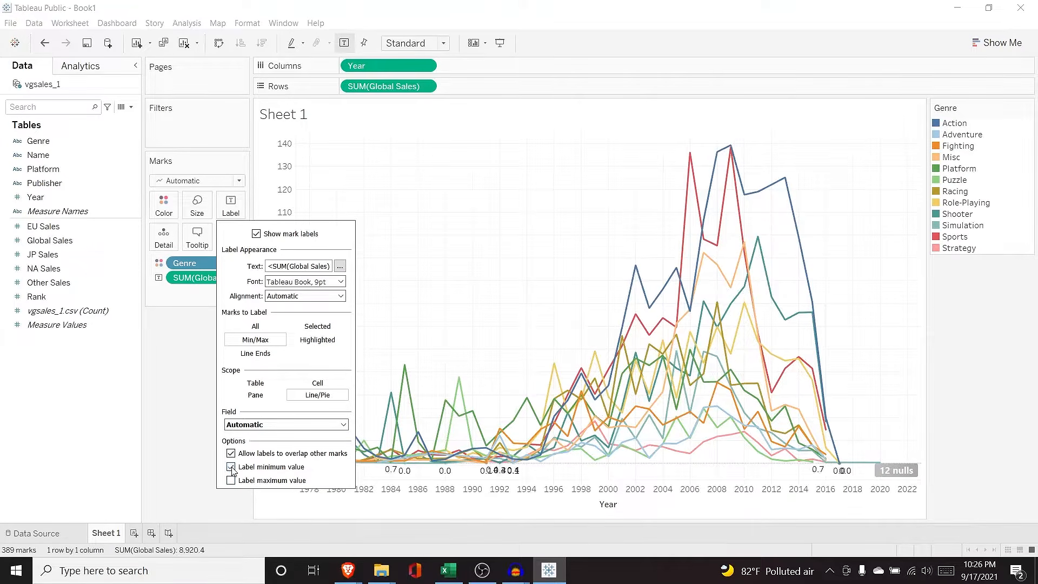
left_click(230, 480)
left_click(231, 467)
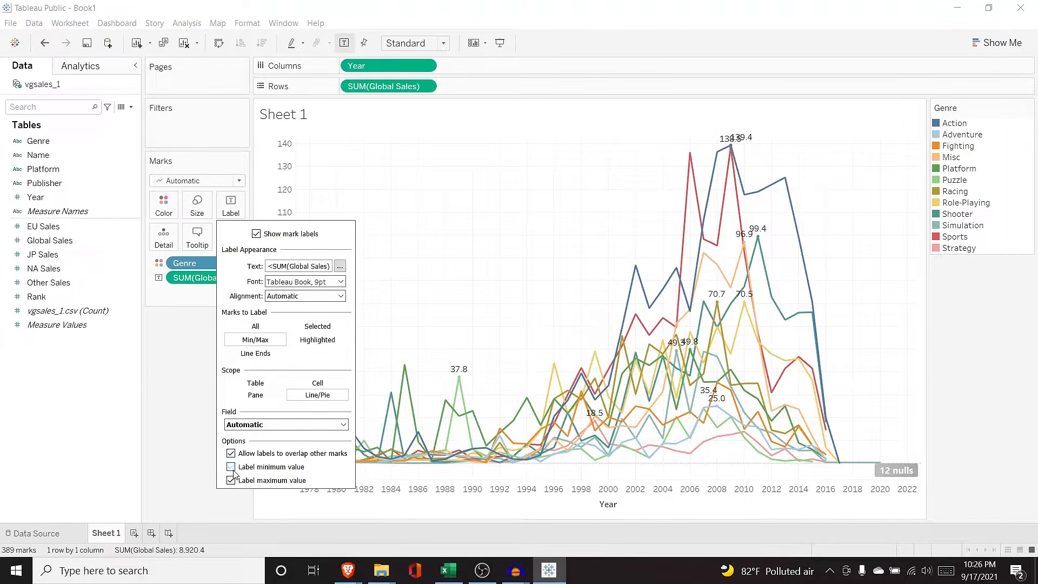
left_click(196, 377)
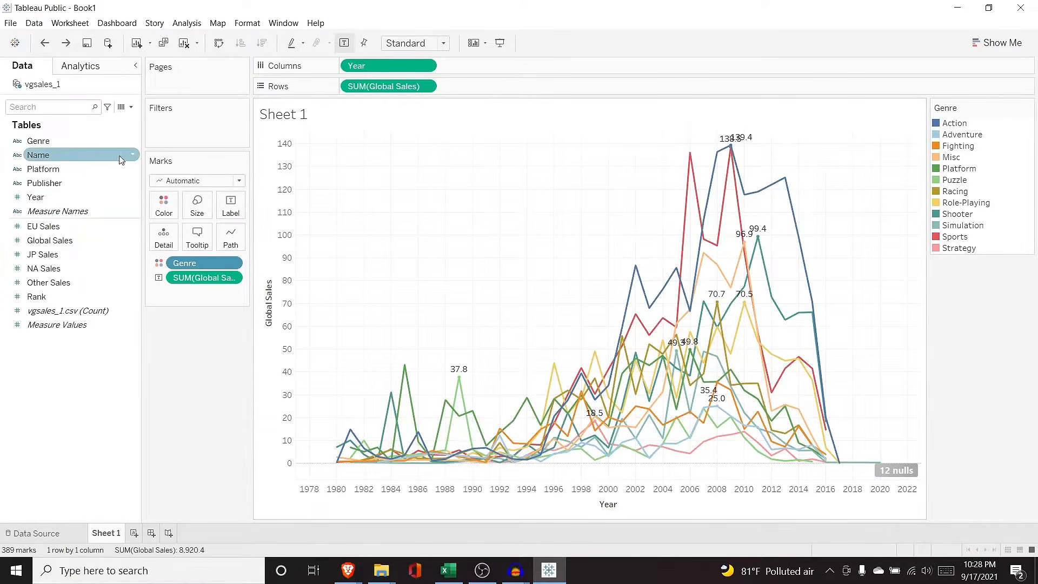
left_click_drag(36, 197, 213, 294)
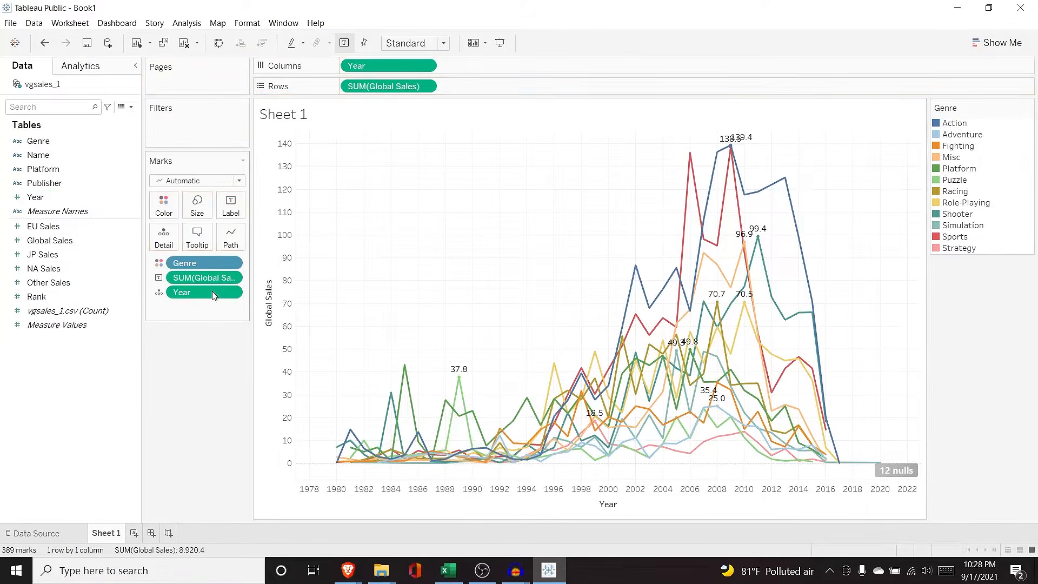
left_click(160, 292)
left_click(179, 321)
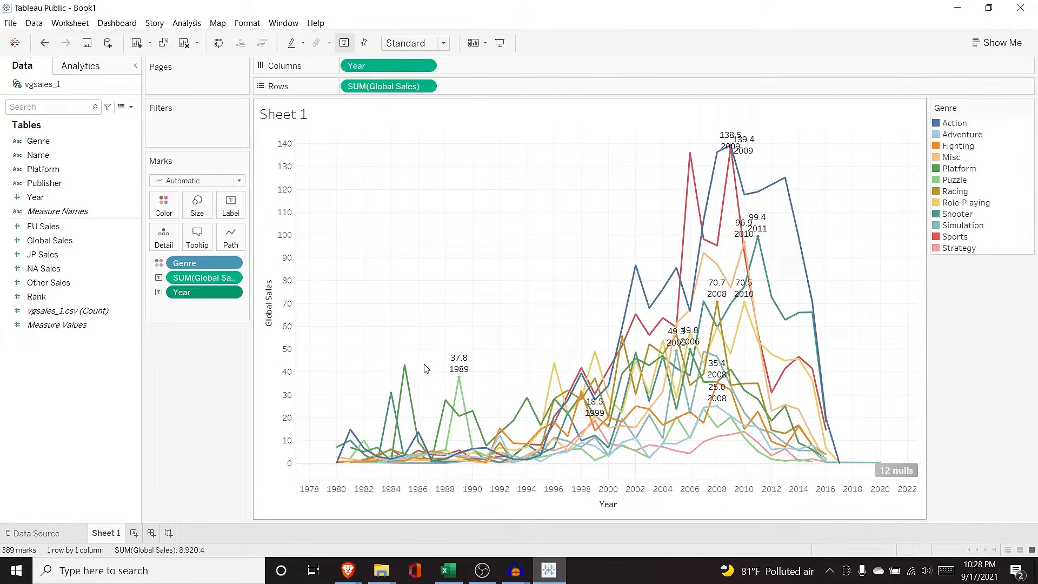
mouse_move(459, 384)
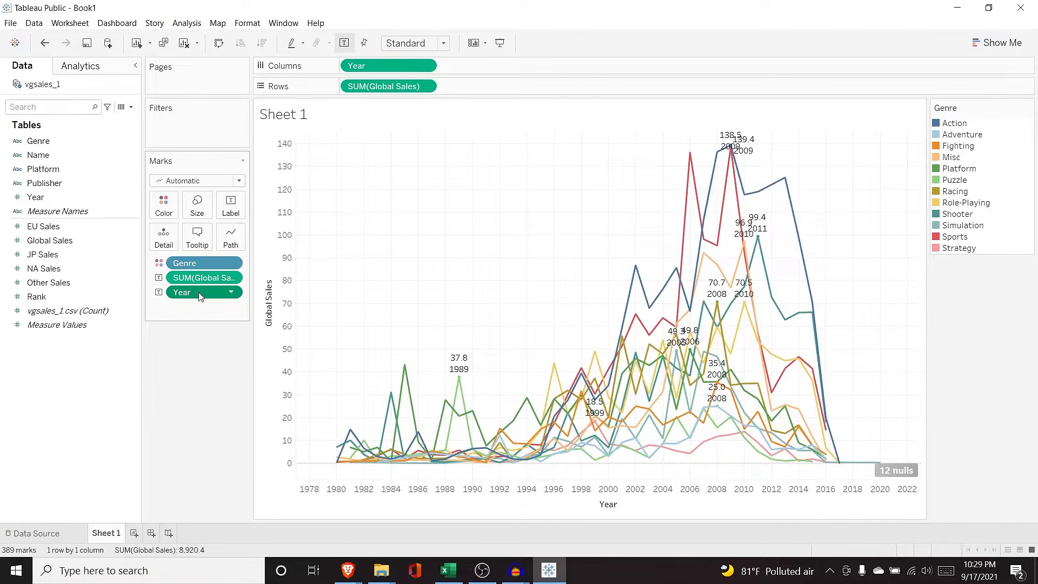
left_click_drag(202, 292, 79, 201)
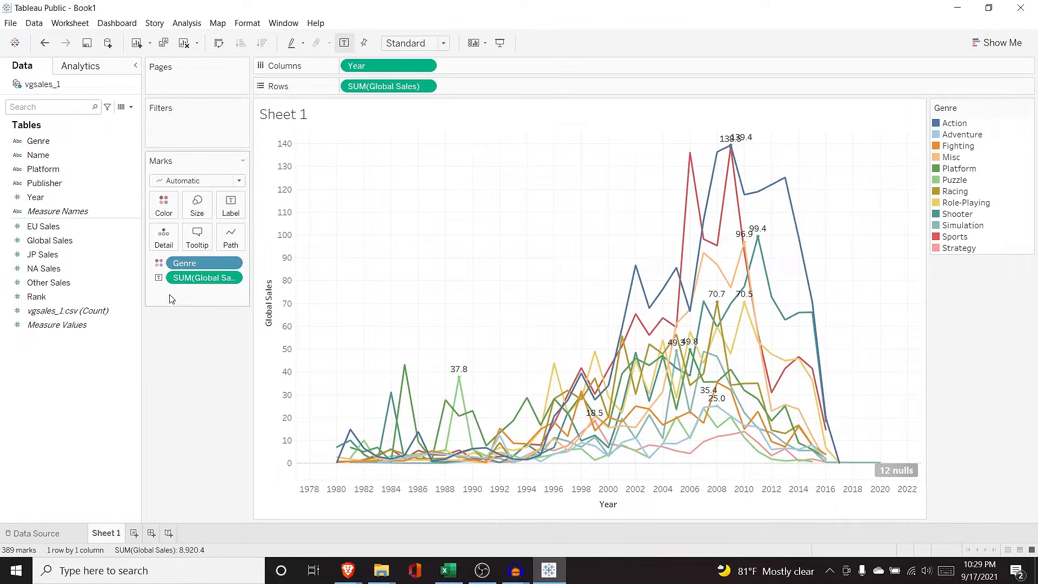
Step: Add a Platform filter to the per-genre sales chart with all 31 platforms selected
left_click_drag(68, 170, 174, 126)
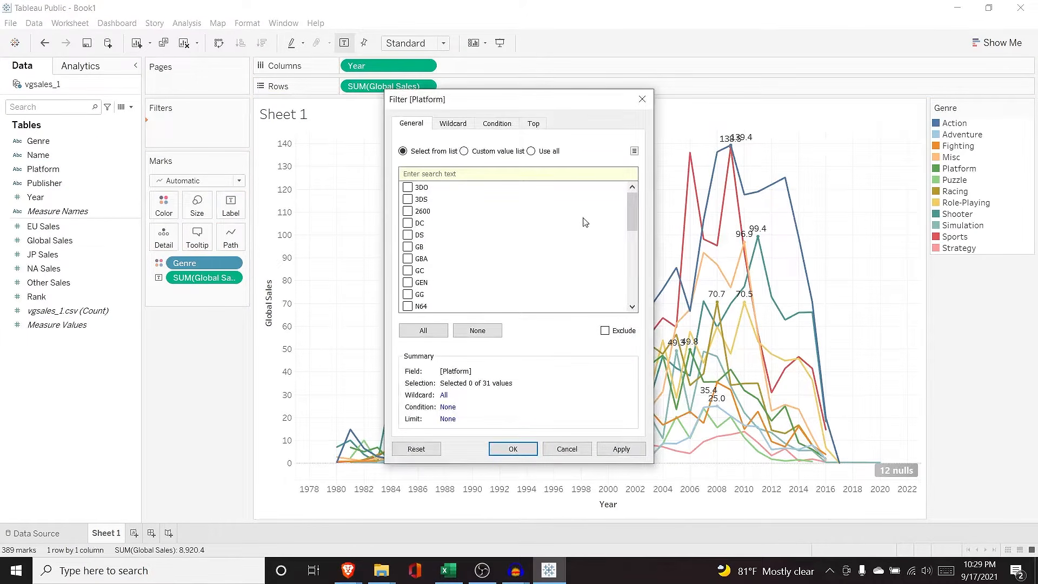
mouse_move(631, 202)
left_mouse_down()
mouse_move(633, 277)
mouse_move(631, 196)
left_mouse_up()
left_click(423, 331)
left_click(604, 453)
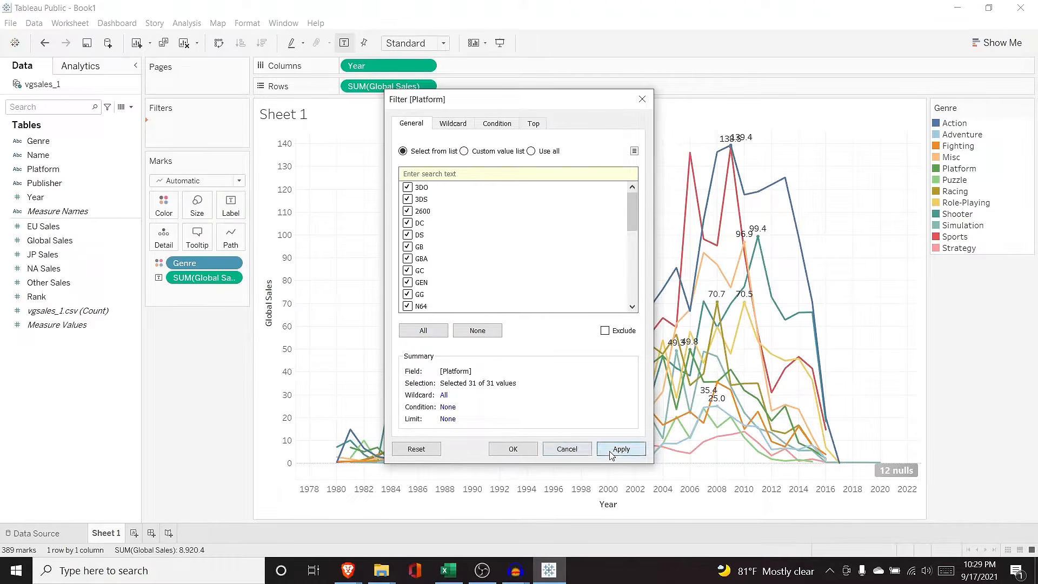
left_click(520, 451)
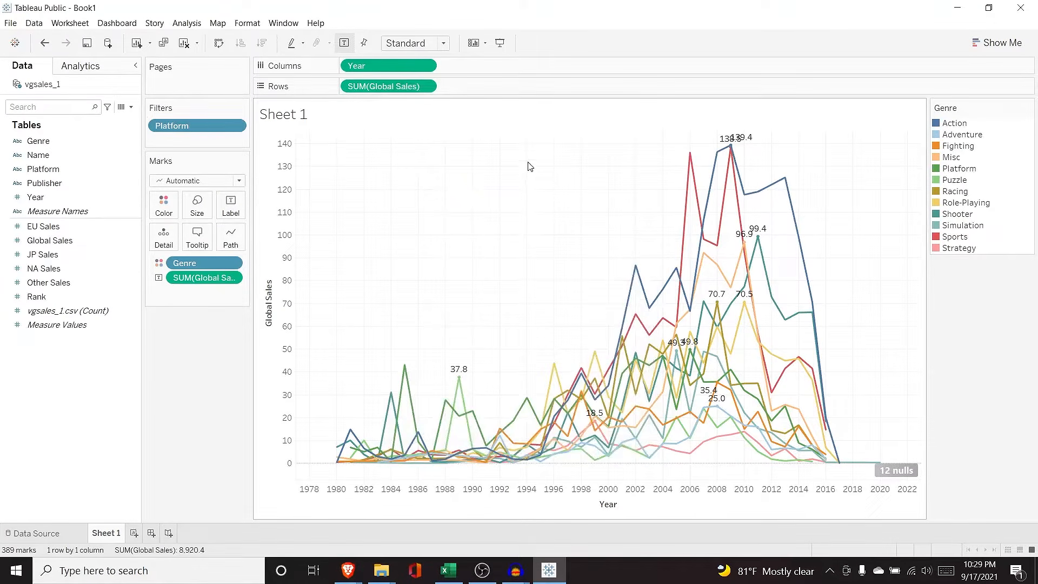
Step: Show the Platform filter list beside the chart
left_click(236, 128)
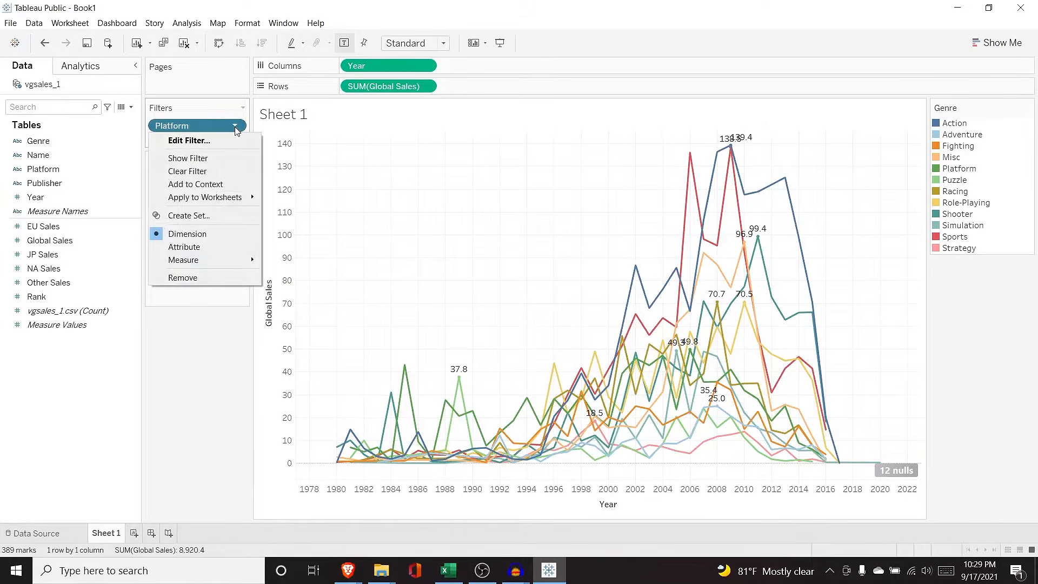
left_click(219, 160)
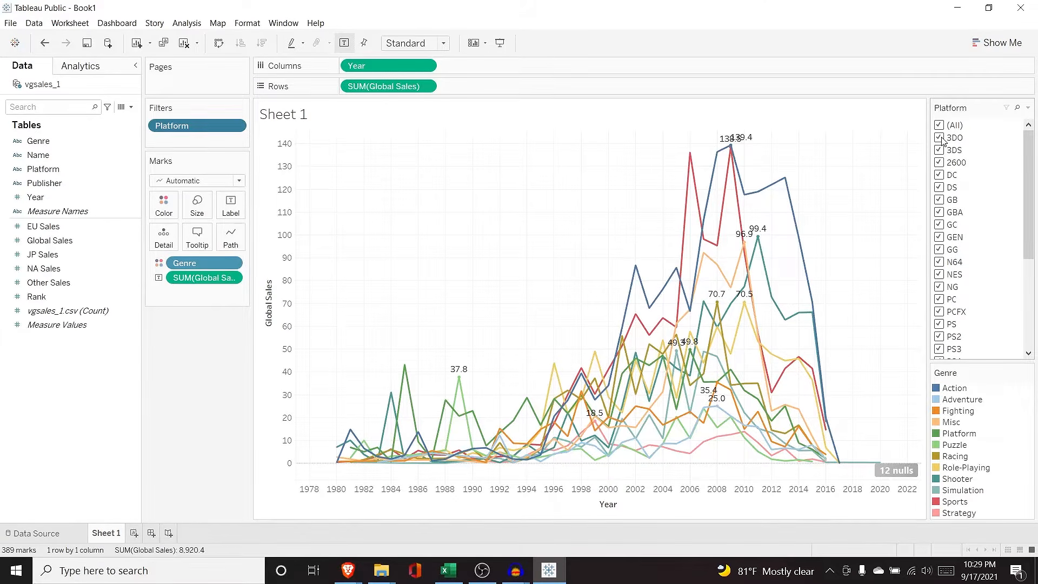
left_click_drag(1028, 227, 1028, 289)
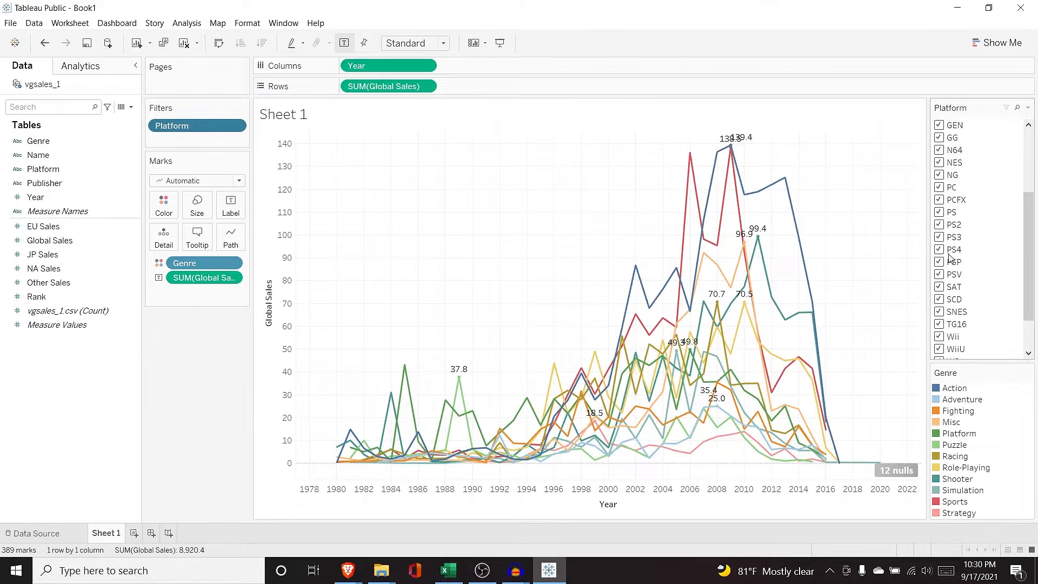
Step: Exclude PS, PS2, PS3 and PS4 in the filter list, then clear the filter
left_click(938, 213)
left_click(939, 225)
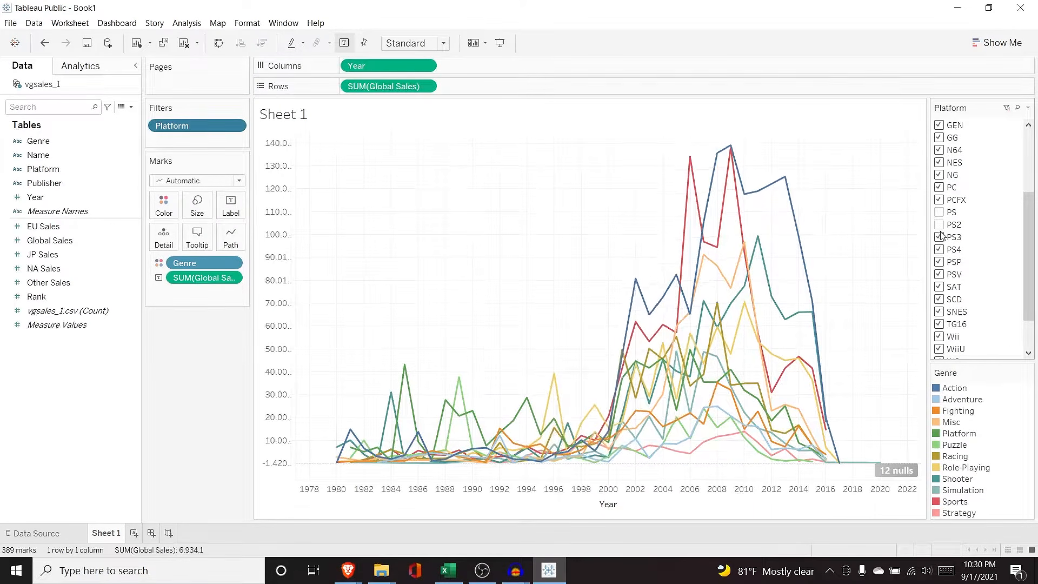
left_click(938, 238)
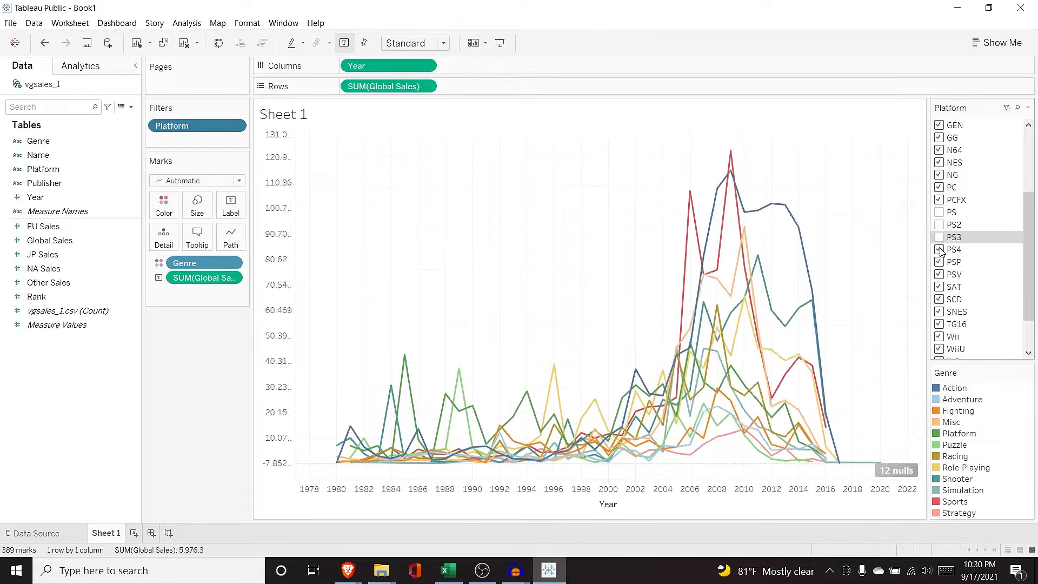
left_click(939, 249)
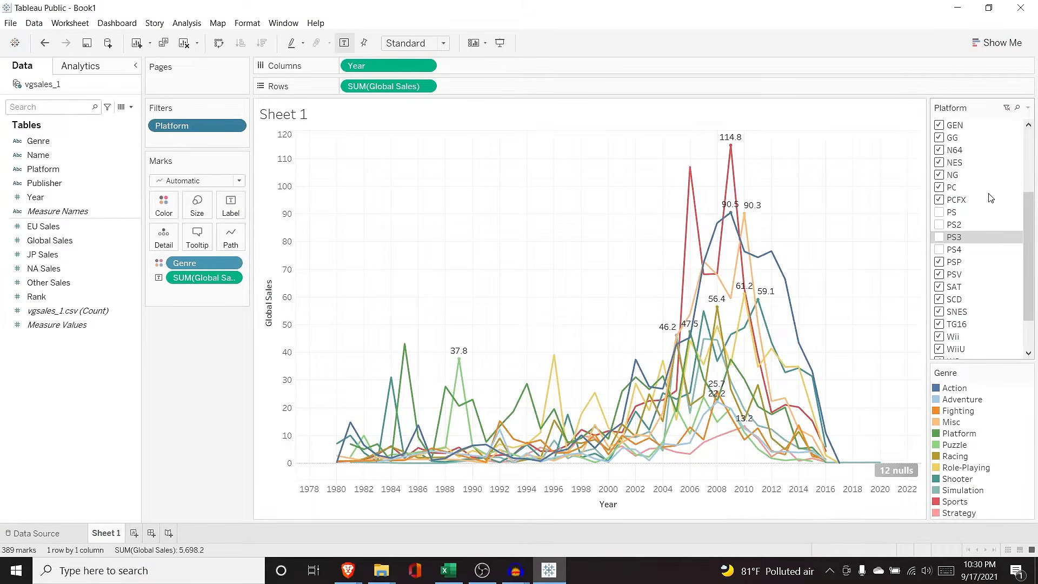
left_click(1006, 108)
Step: Limit the chart to PS, PS2, PS3 and PS4 only and hide the on-sheet Platform list
left_click_drag(1027, 204, 1025, 138)
left_click(965, 125)
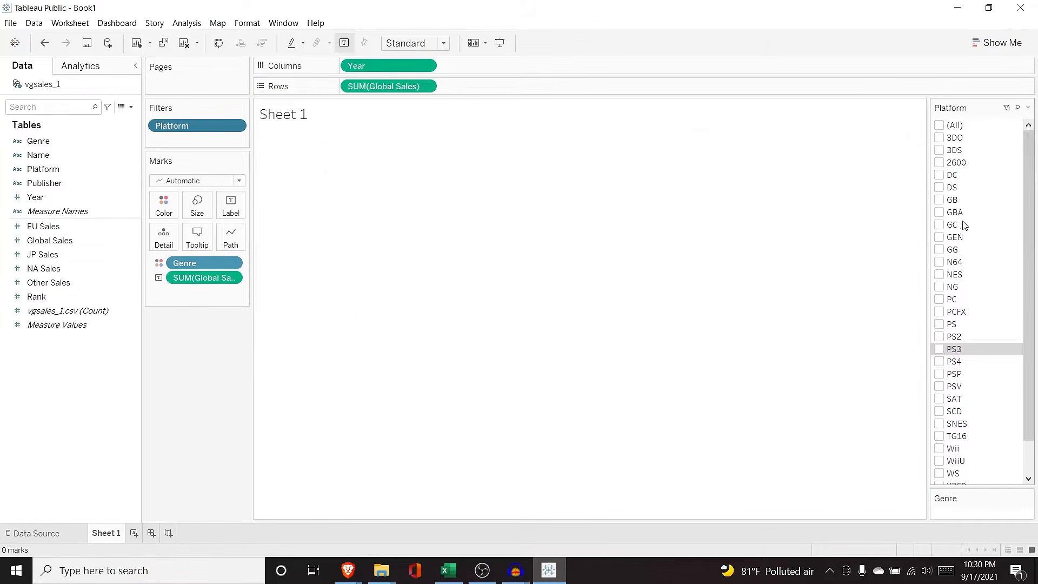
left_click(940, 361)
left_click(939, 349)
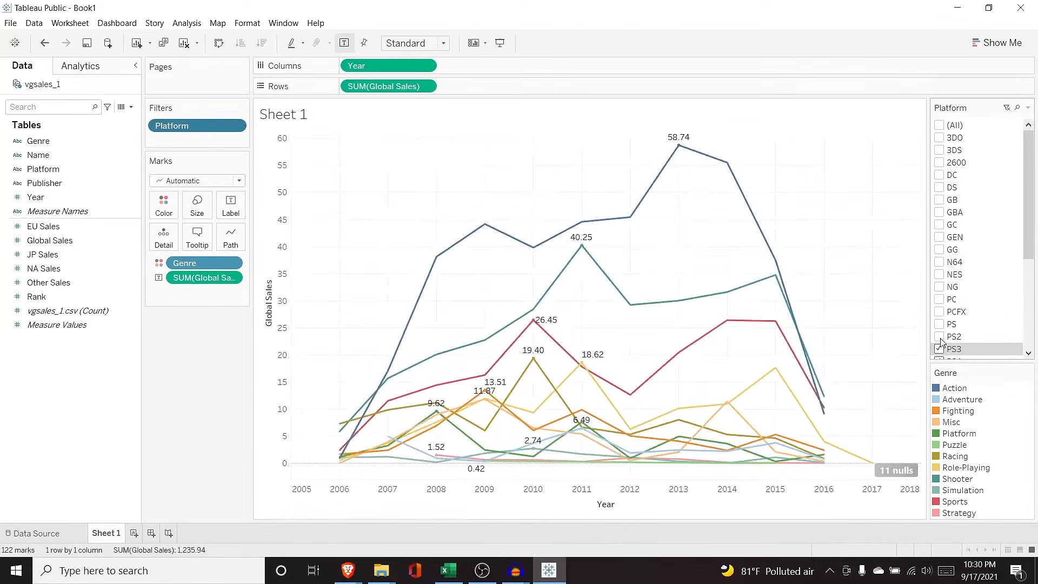
left_click(940, 336)
left_click(941, 325)
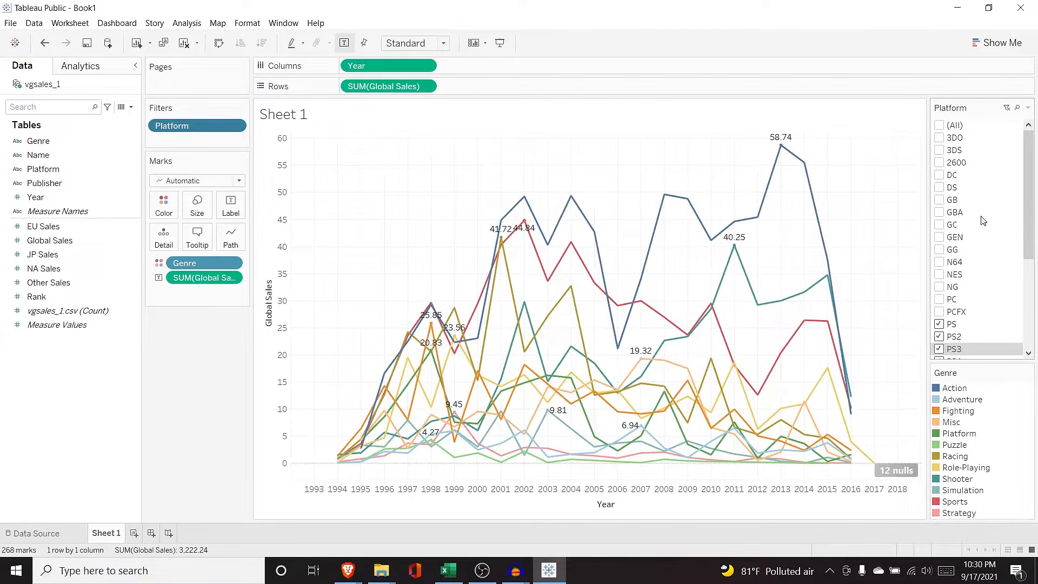
left_click(238, 129)
left_click(221, 157)
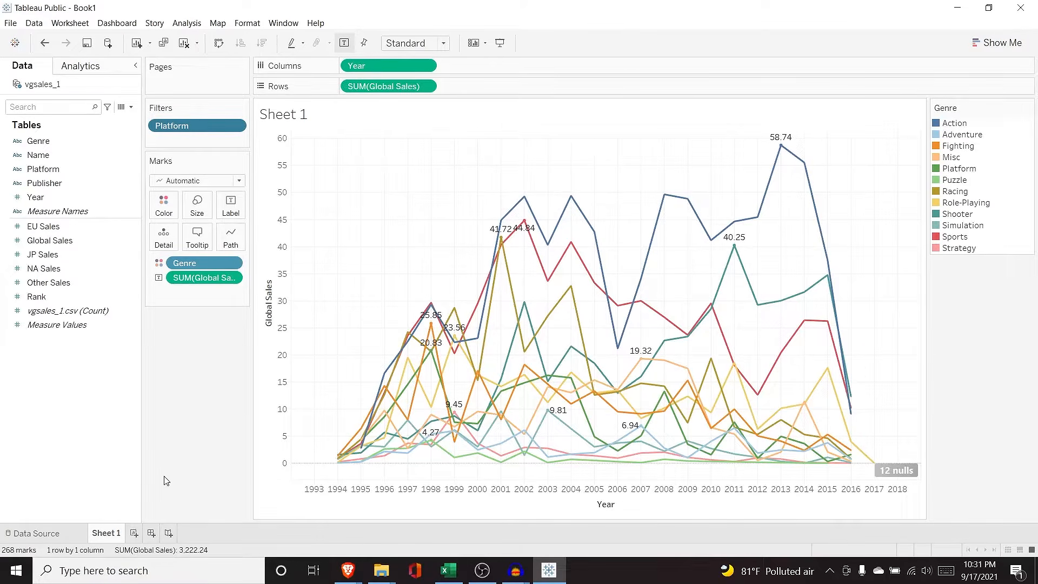
Step: On a new Sheet 2, chart Global Sales by Genre as bars sorted highest first
left_click(134, 533)
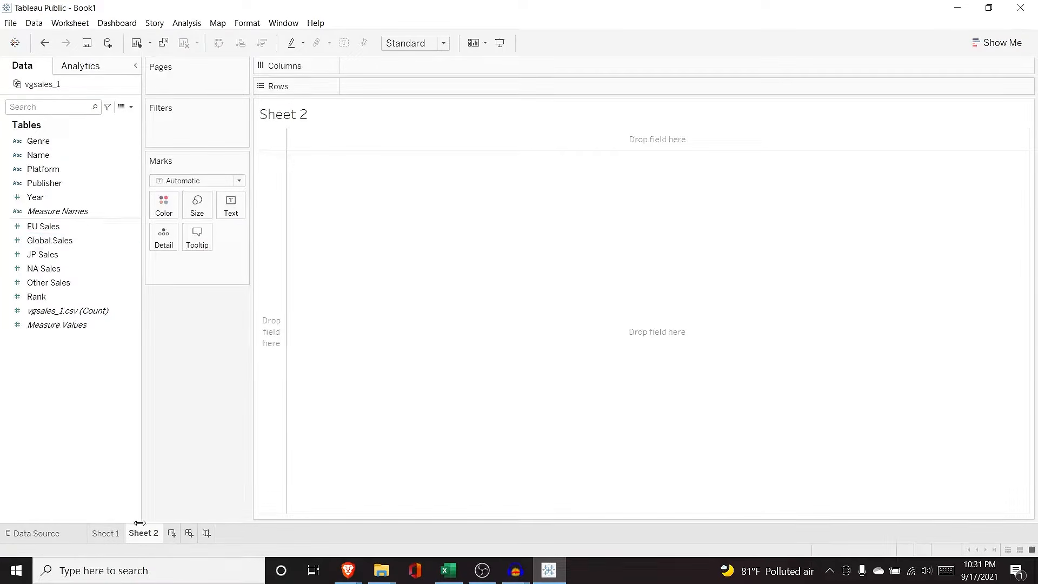
left_click(64, 208)
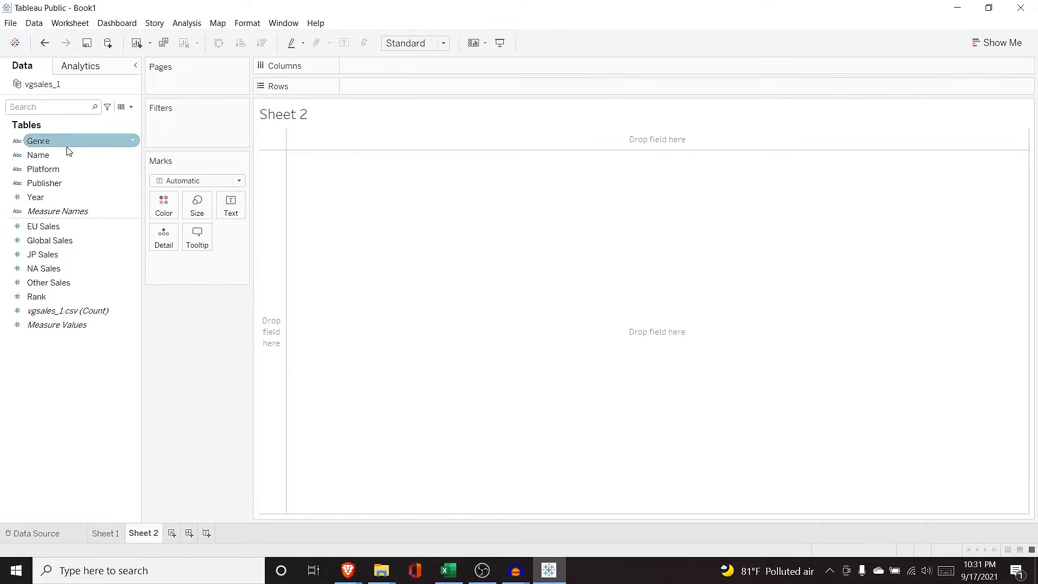
left_click_drag(67, 147, 366, 69)
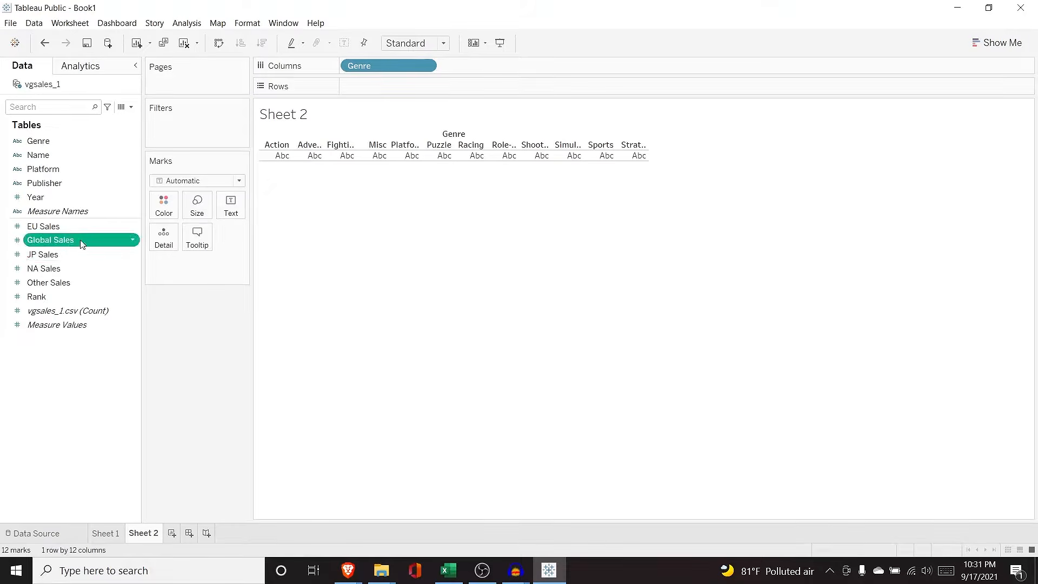
left_click_drag(82, 244, 407, 90)
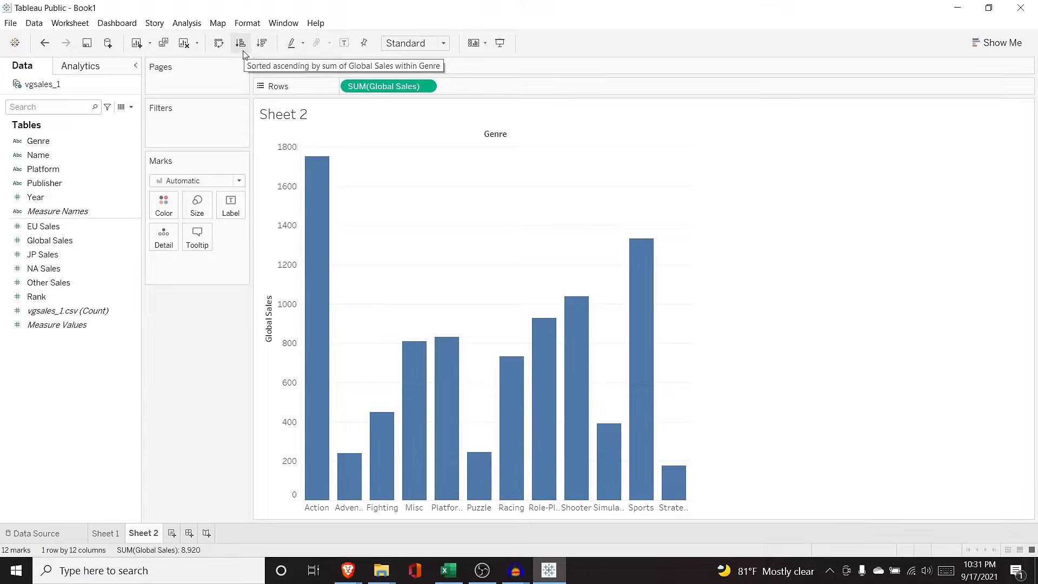
left_click(261, 47)
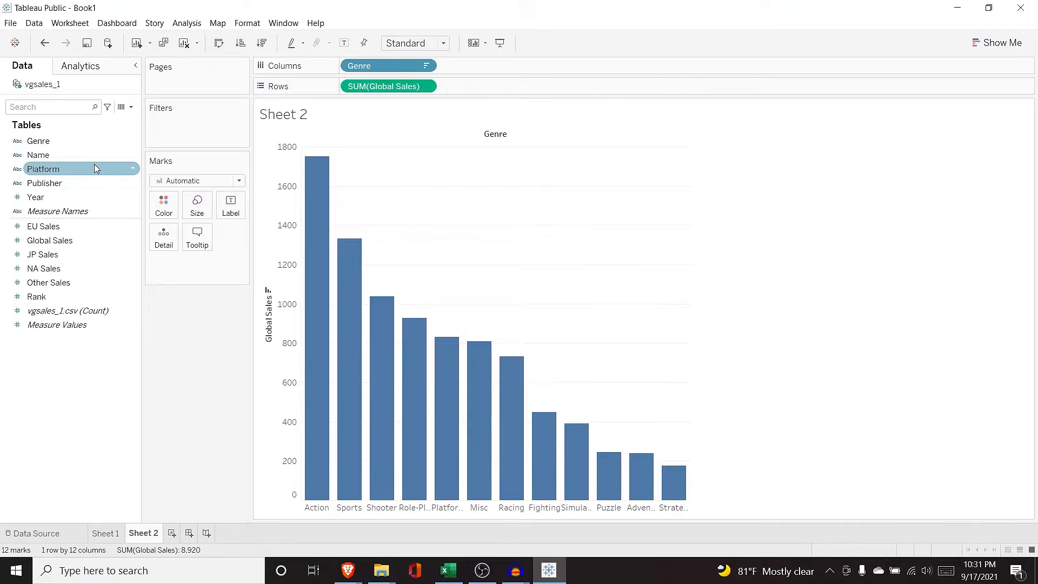
Step: Colour each genre's bar by Genre and compare Sheet 2 against Sheet 1
left_click_drag(69, 140, 171, 264)
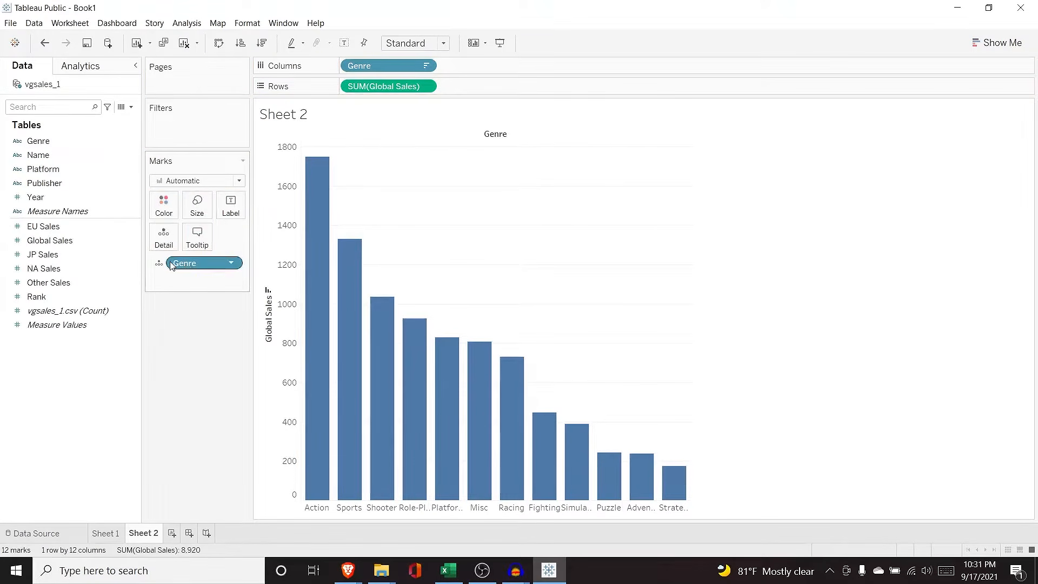
left_click(159, 263)
left_click(165, 281)
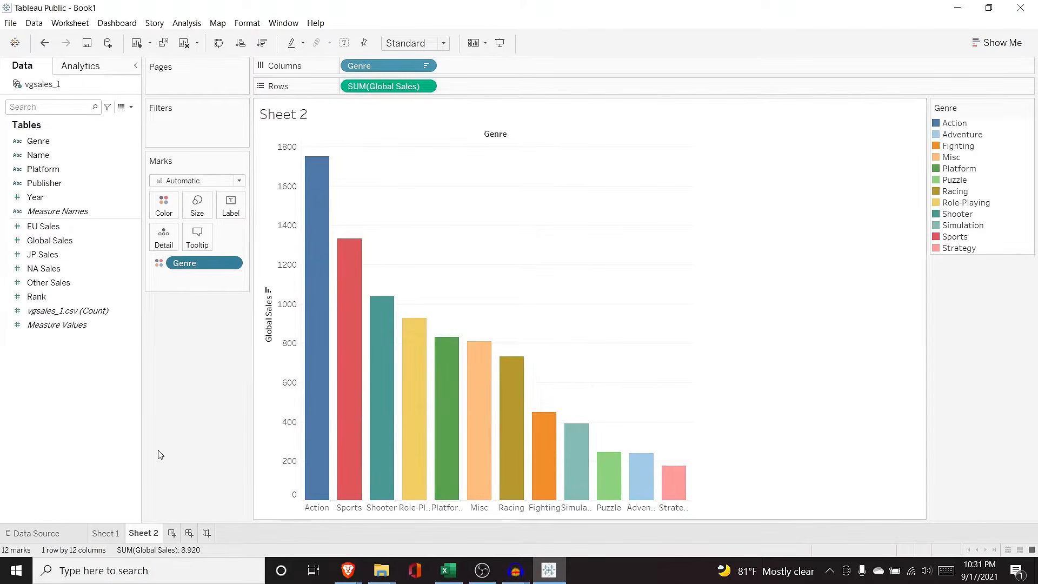
left_click(111, 533)
left_click(141, 533)
left_click(104, 534)
left_click(143, 534)
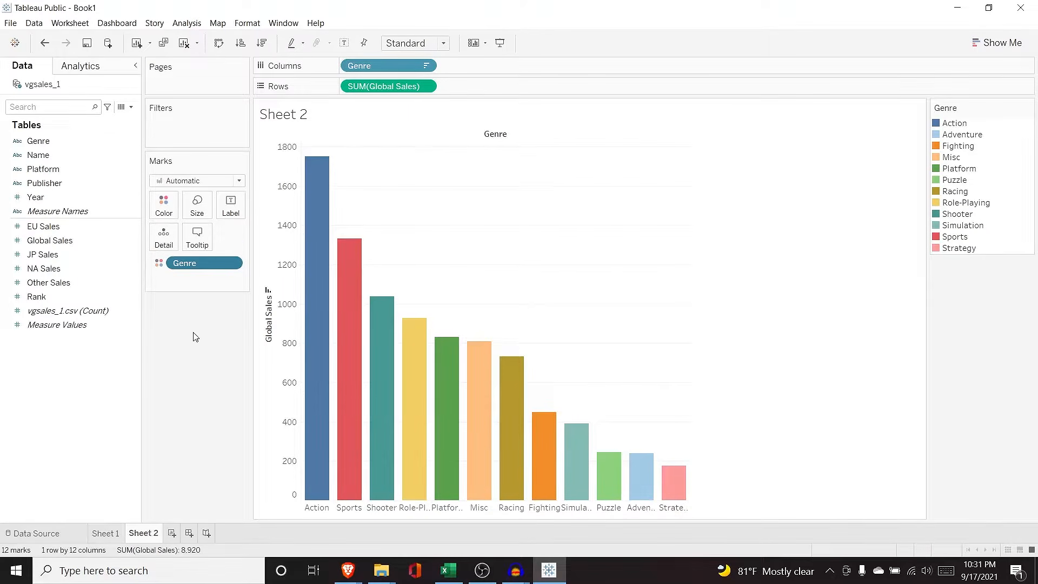
Step: Create Dashboard 1 and set its size to resize to fit any screen
left_click(189, 533)
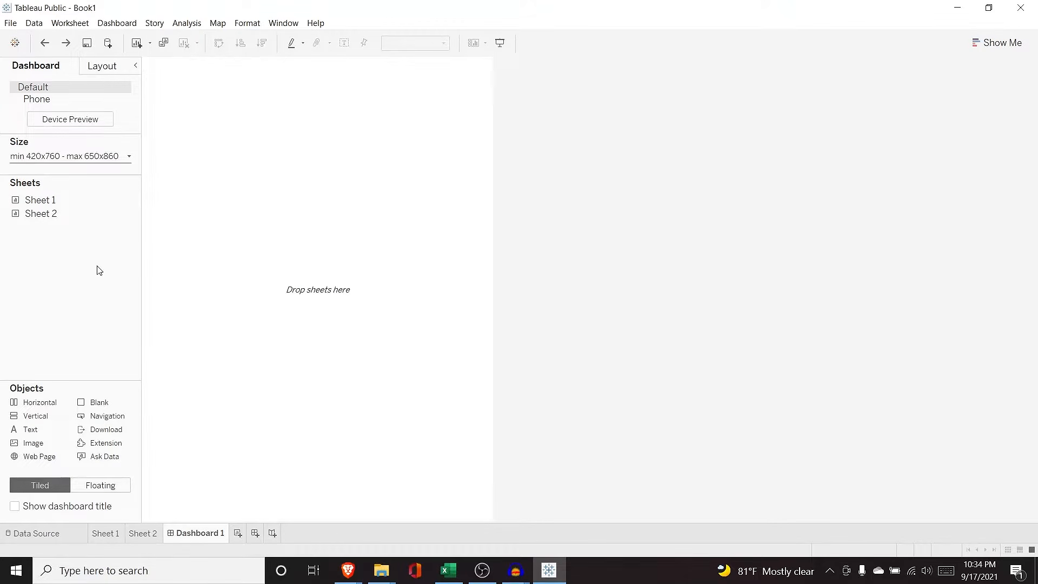
left_click(129, 158)
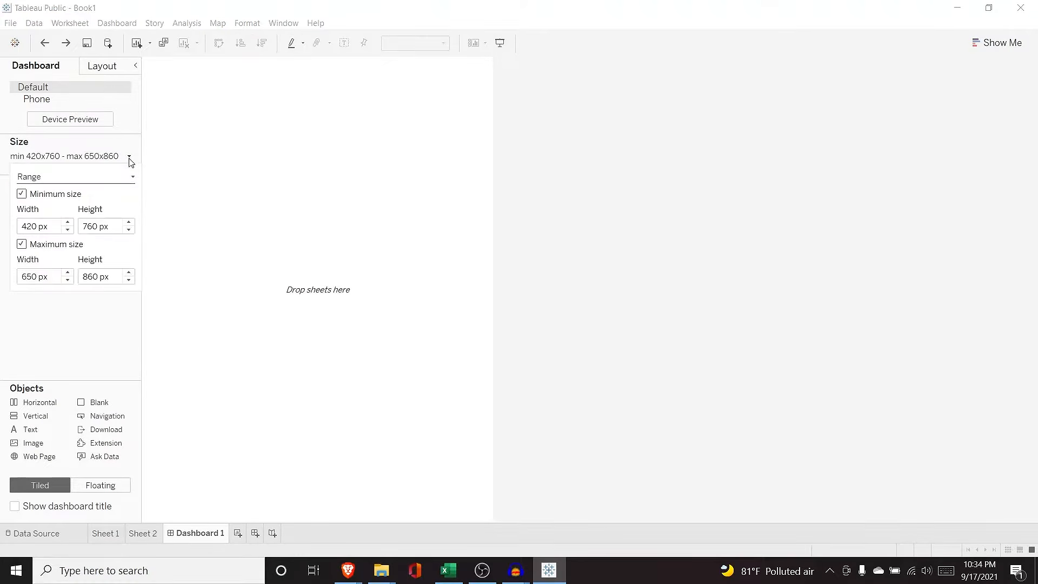
left_click(105, 178)
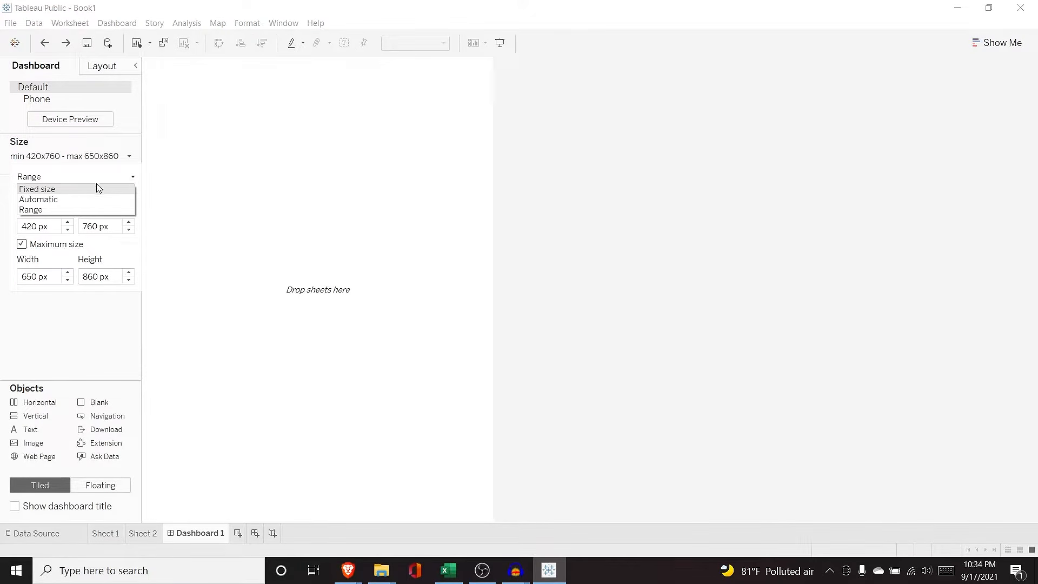
left_click(80, 200)
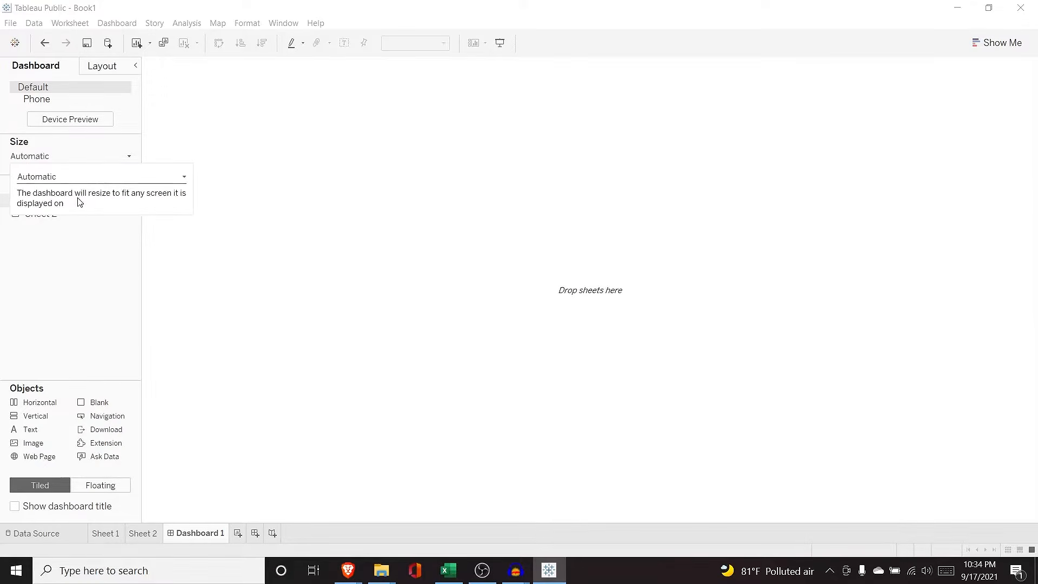
left_click(114, 317)
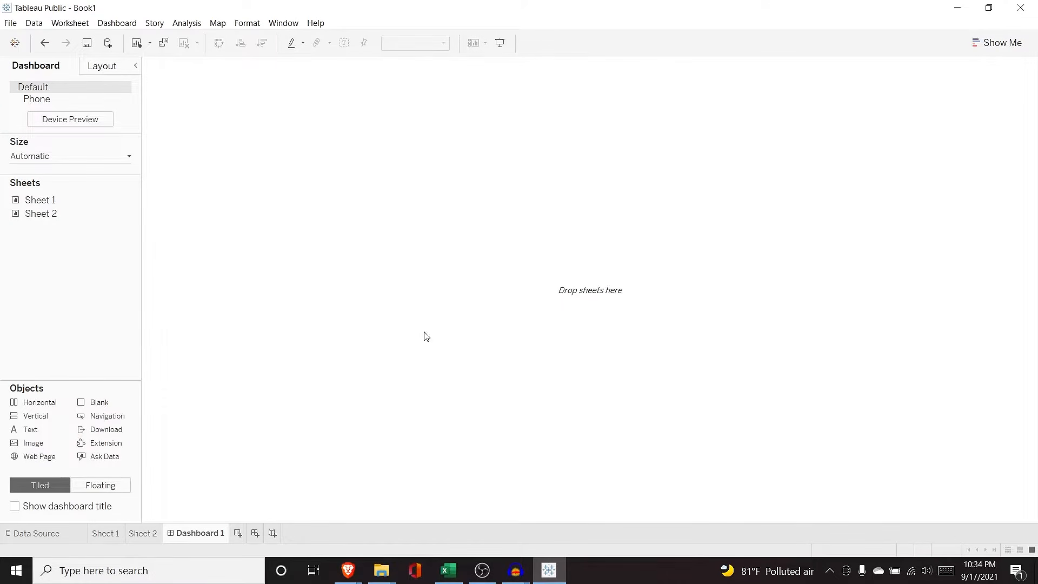
Step: Stack the Sheet 2 bar chart above the Sheet 1 line chart, giving the bars more height
mouse_move(59, 205)
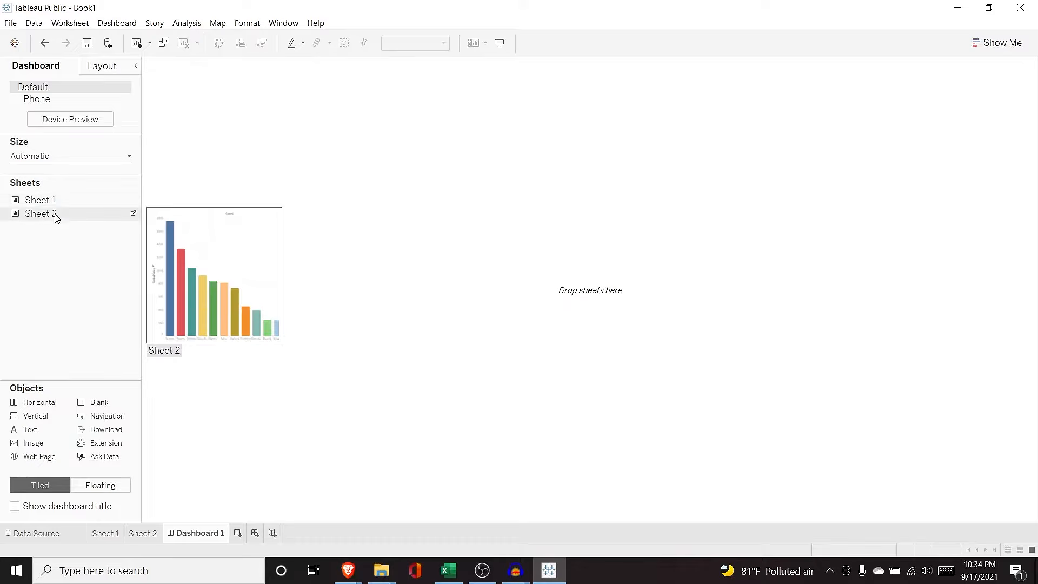
left_click_drag(54, 201, 235, 211)
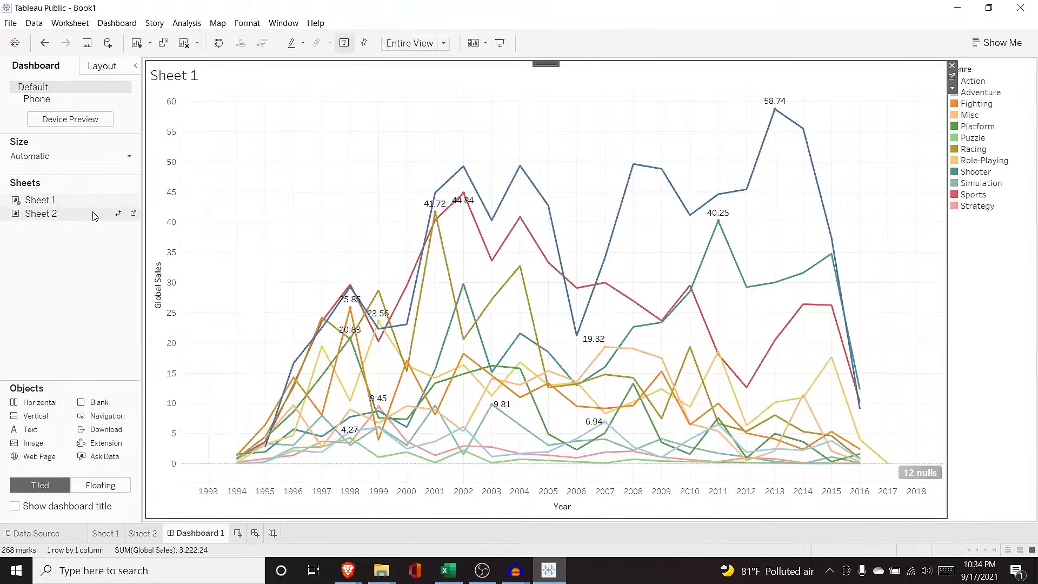
left_click_drag(98, 215, 169, 224)
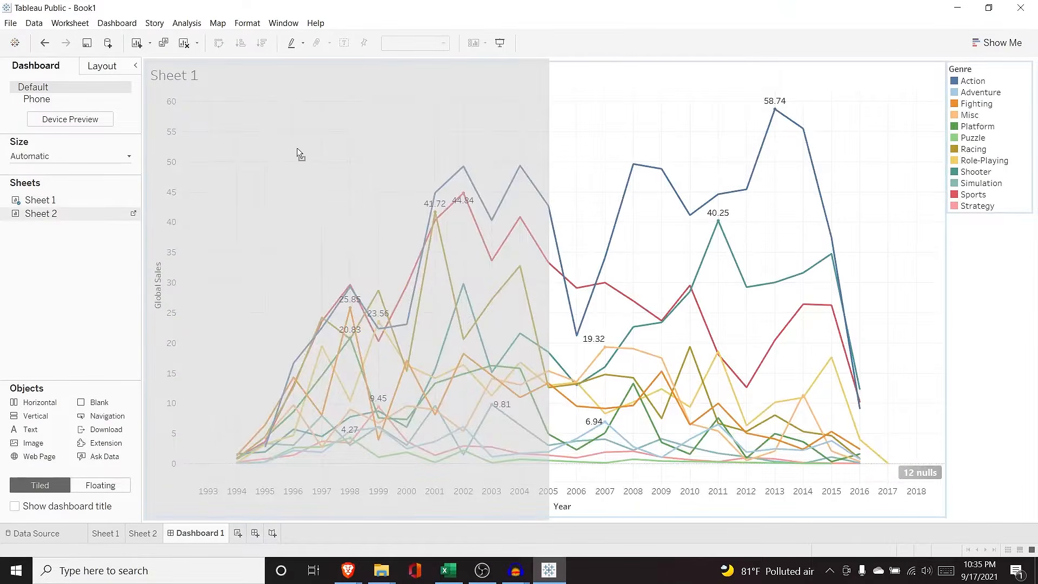
left_click_drag(297, 148, 358, 157)
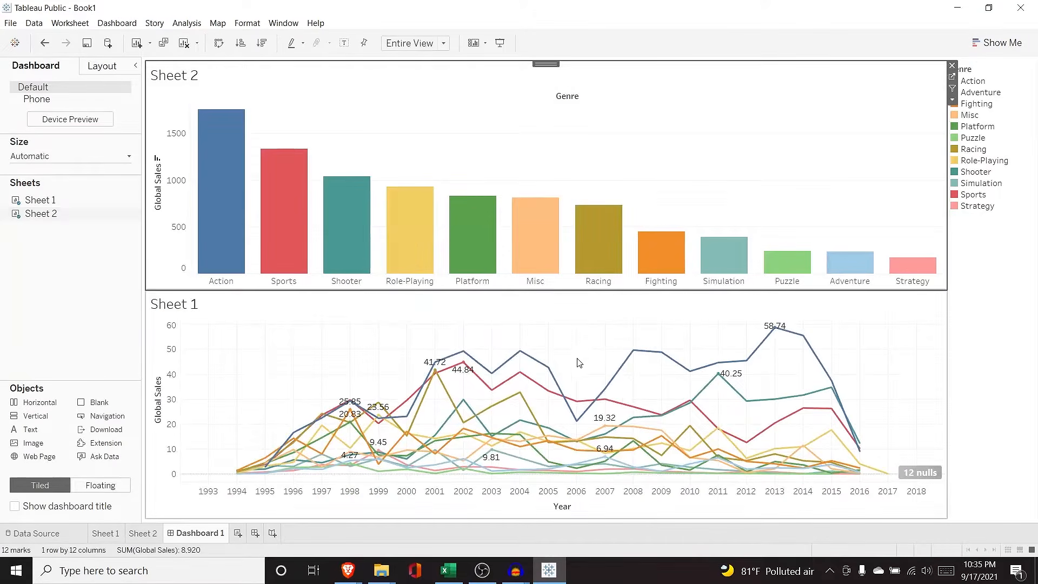
left_click_drag(527, 290, 530, 313)
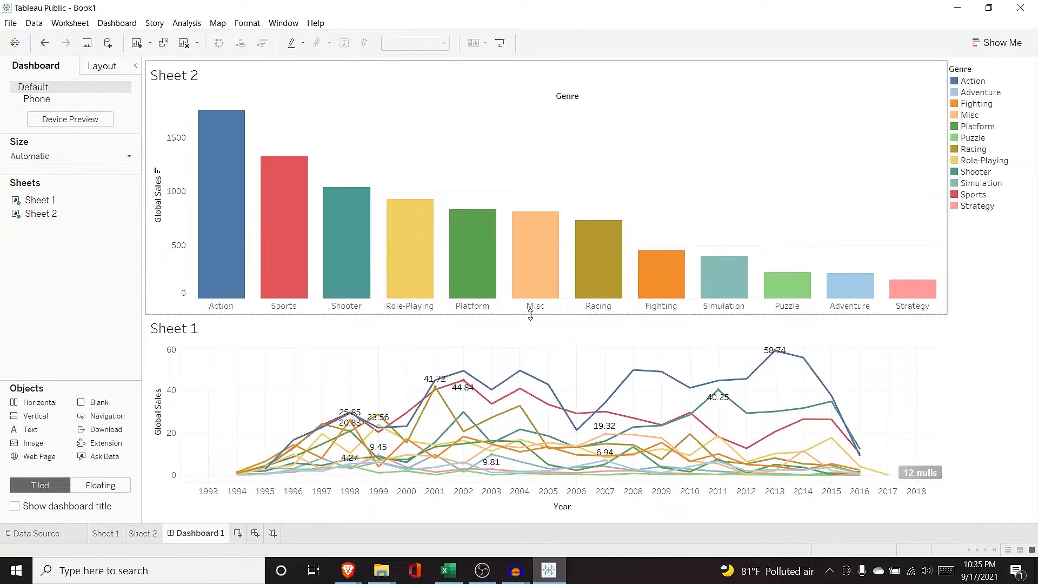
Step: Open the dashboard's Sheet 1 title for editing, then cancel without changing it
double_click(179, 332)
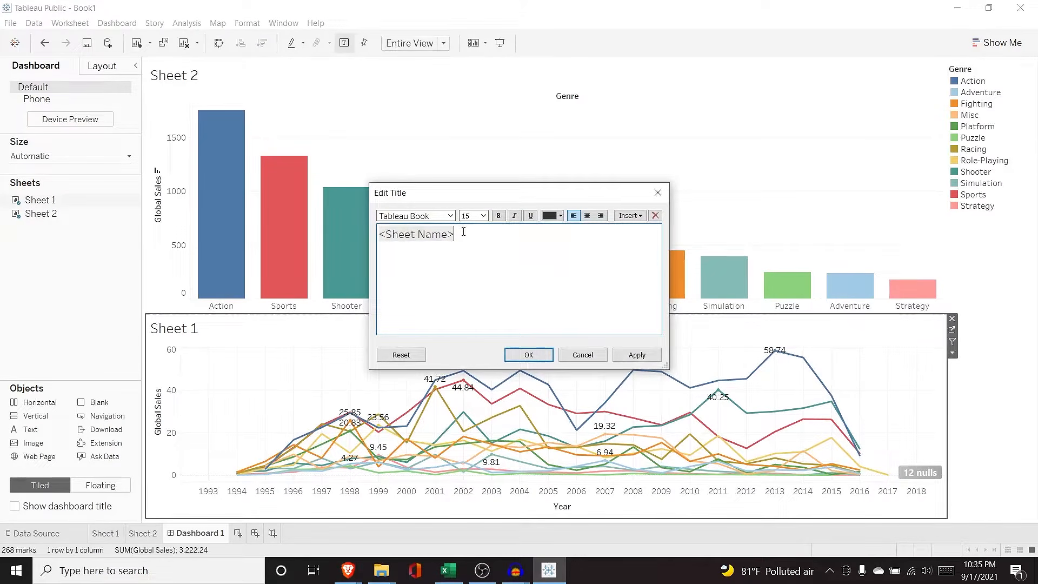
left_click_drag(463, 231, 379, 233)
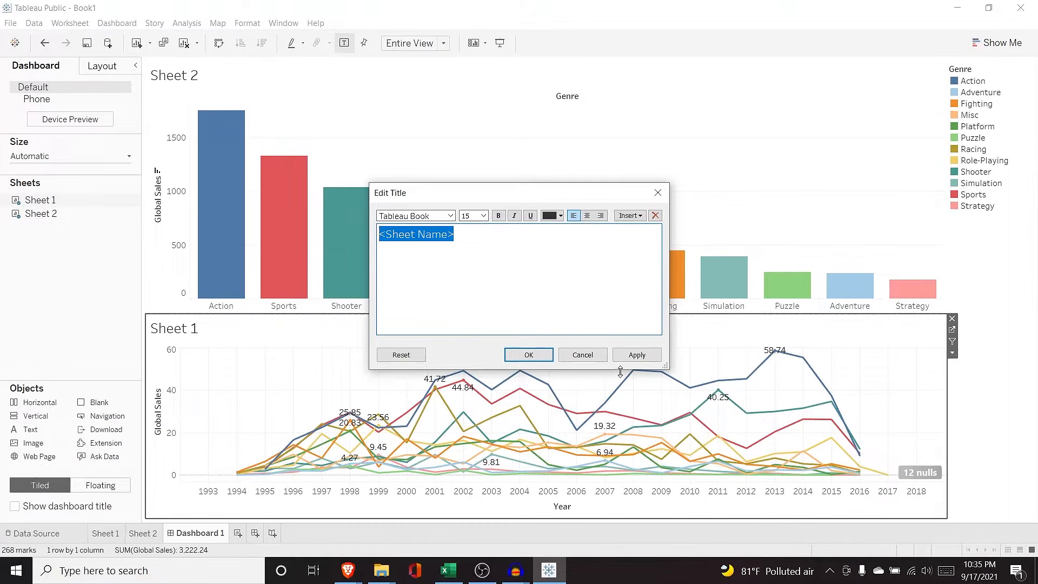
left_click(581, 355)
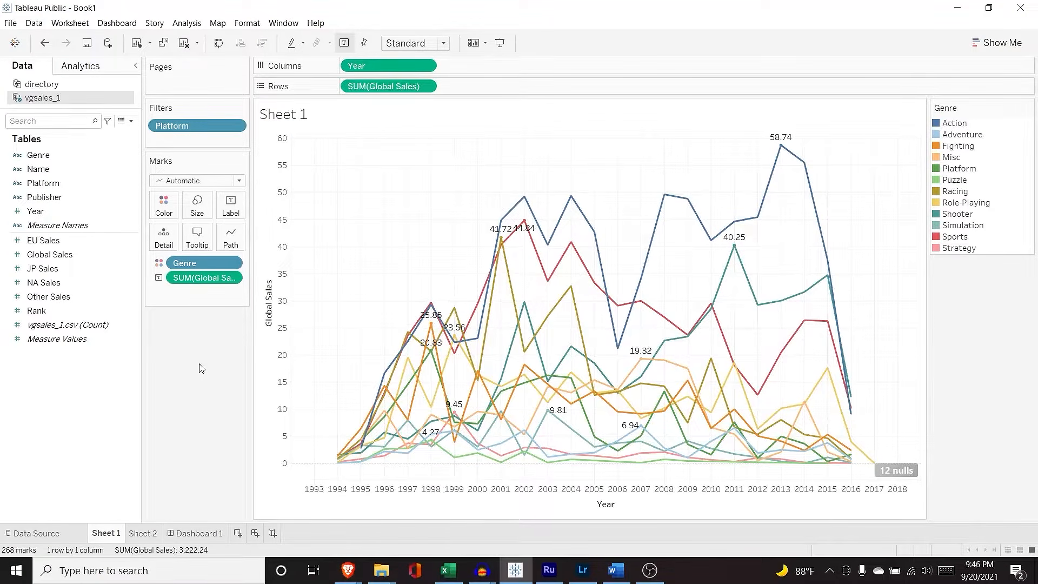
Step: Create bins from the Year field with a bin size of 5, selecting the new field's name
left_click(102, 212)
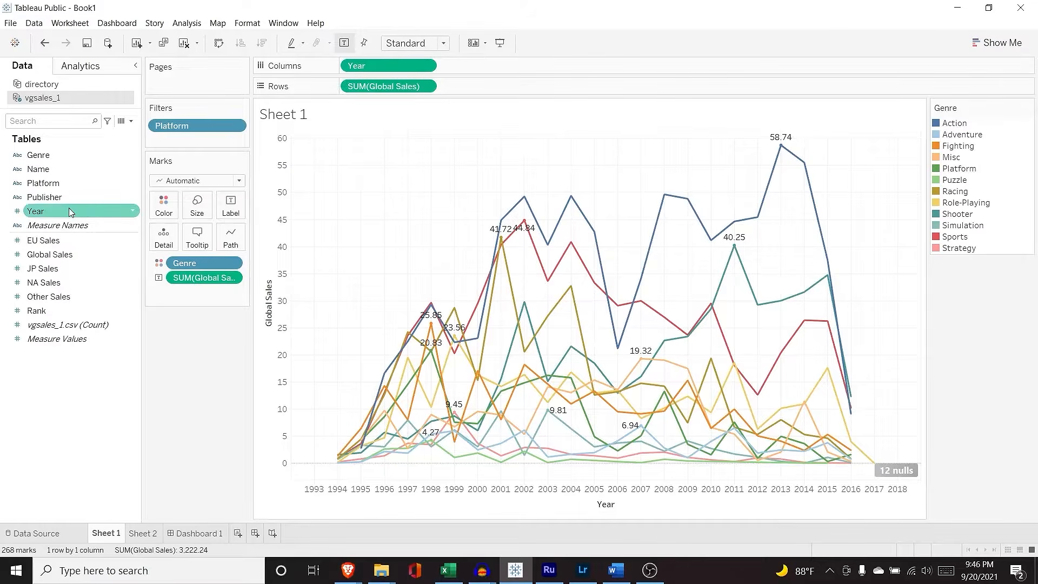
left_click(134, 213)
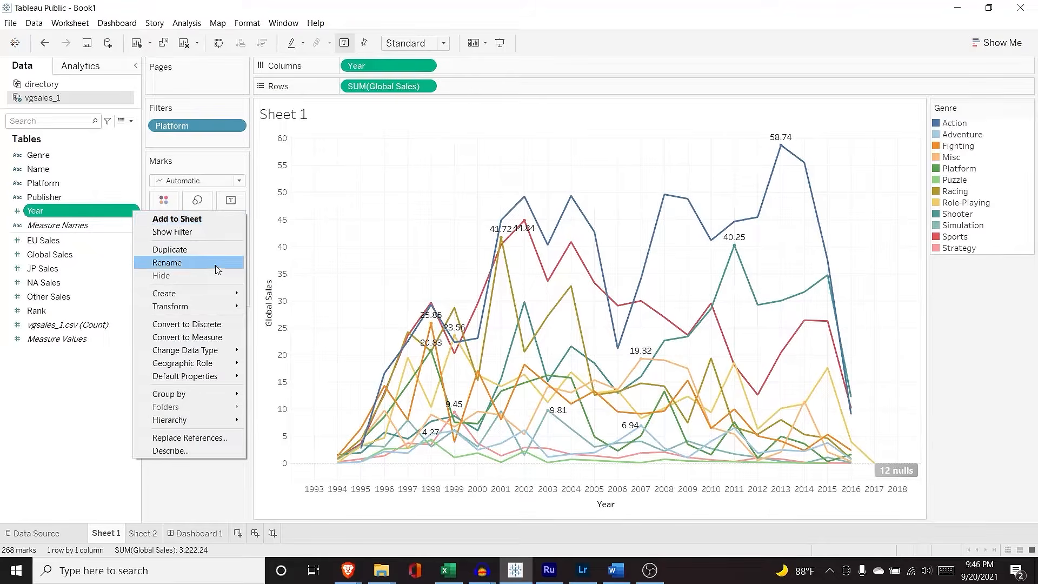
mouse_move(211, 297)
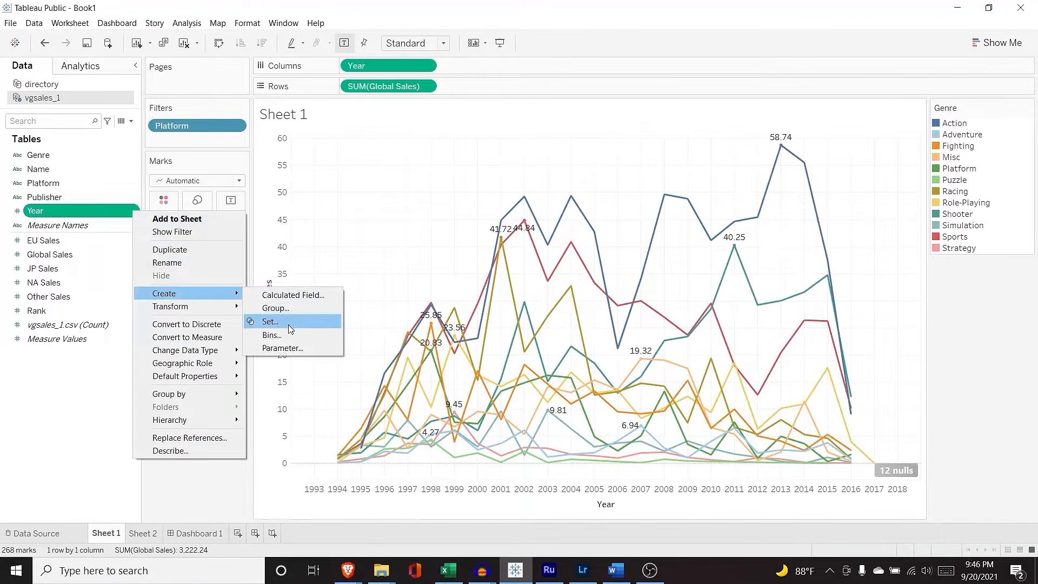
left_click(291, 341)
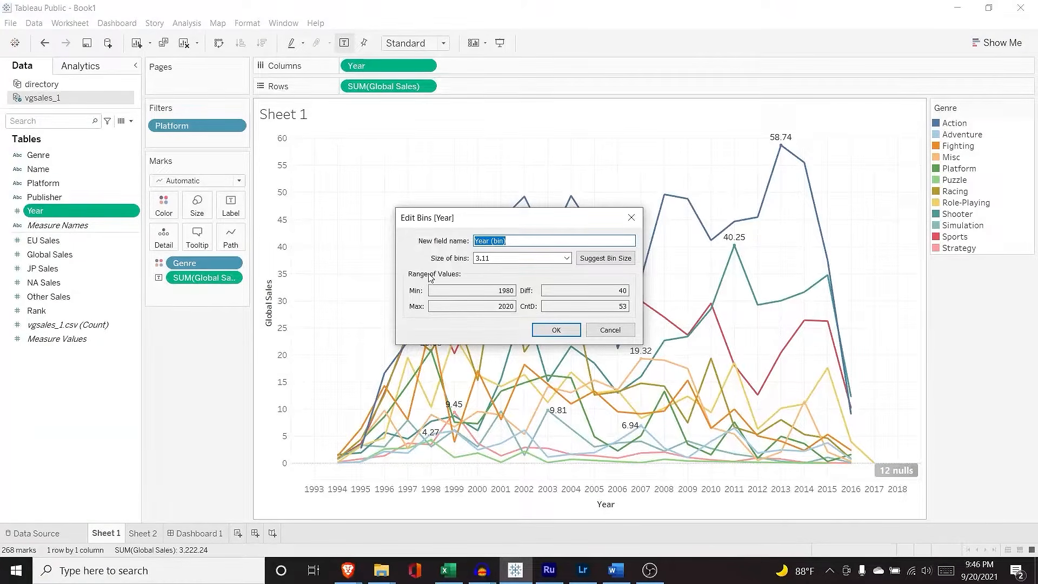
left_click(516, 259)
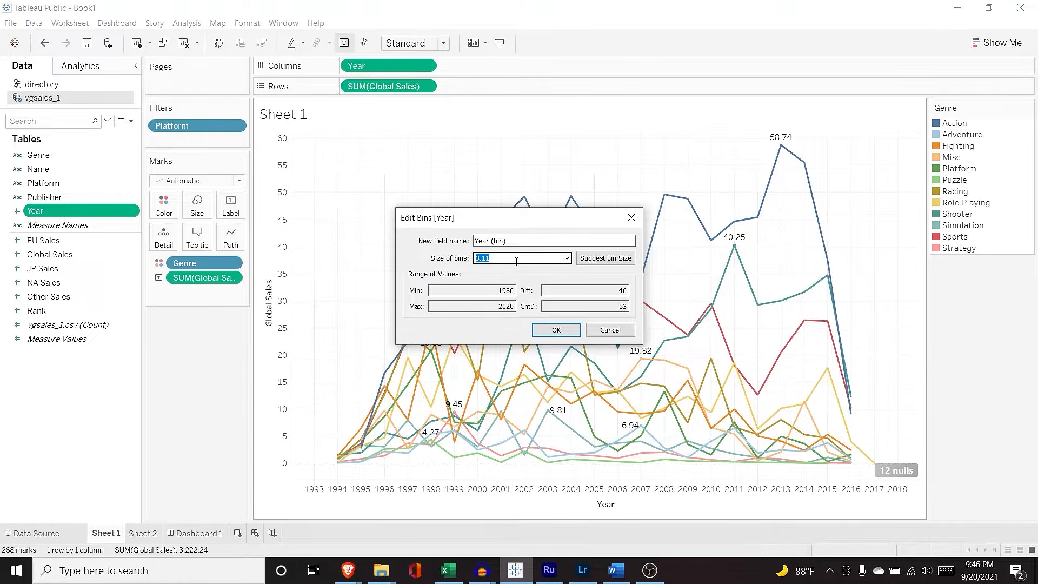
type("5")
left_click(522, 241)
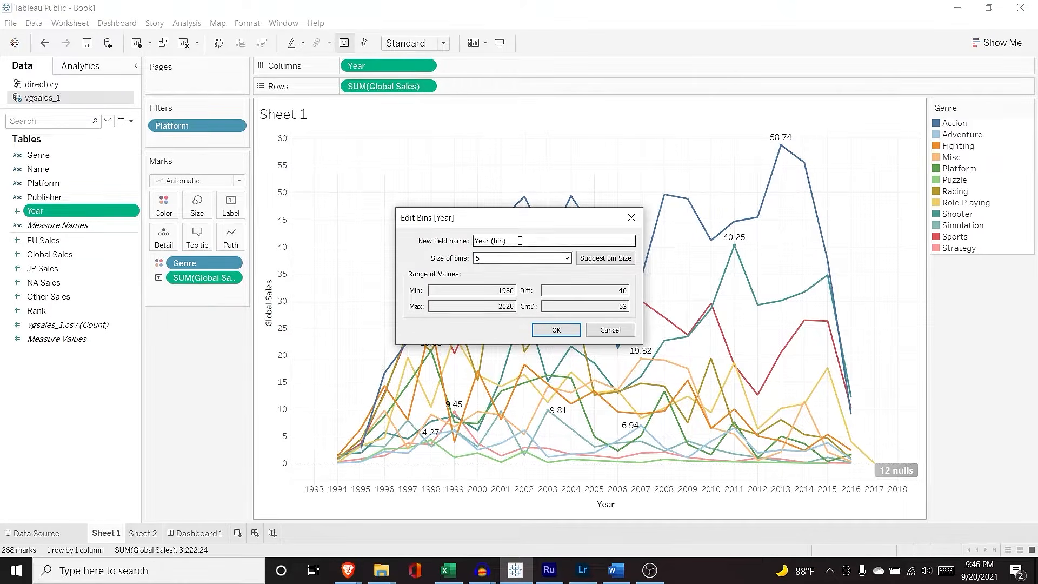
mouse_move(507, 241)
left_mouse_down()
mouse_move(478, 241)
mouse_move(510, 240)
left_mouse_up()
Step: Replace Year on Columns with Year (bin!) and exclude the Null bin
left_click(558, 329)
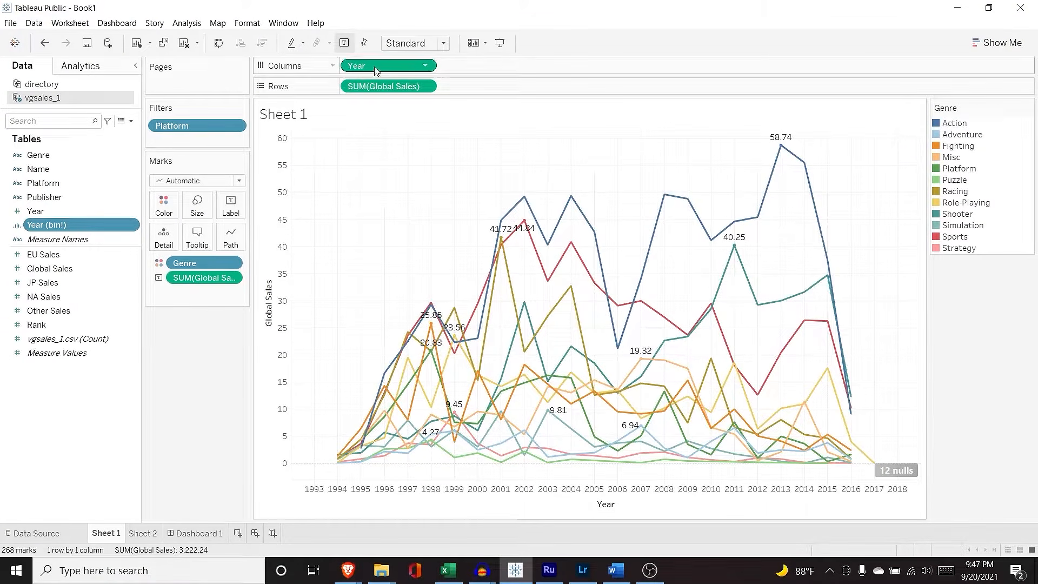
mouse_move(373, 66)
left_mouse_down()
mouse_move(179, 148)
mouse_move(373, 66)
left_mouse_up()
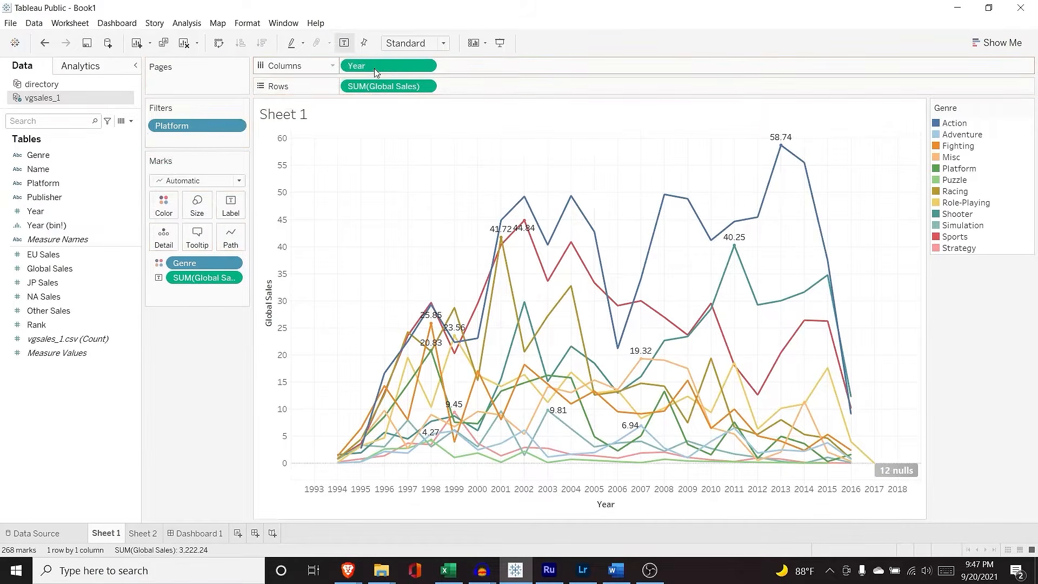
left_click_drag(75, 224, 104, 214)
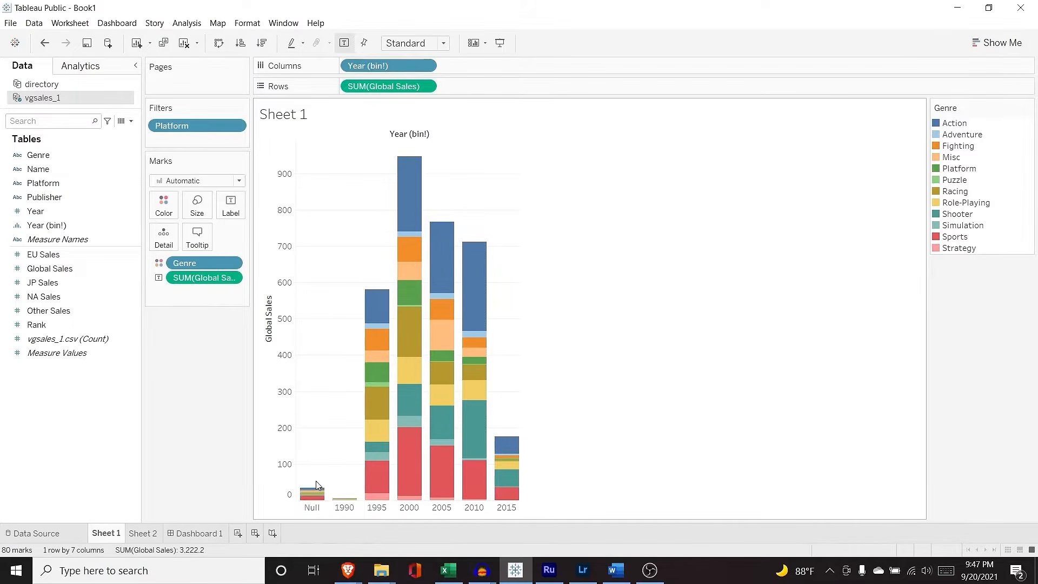
mouse_move(316, 493)
right_click(316, 509)
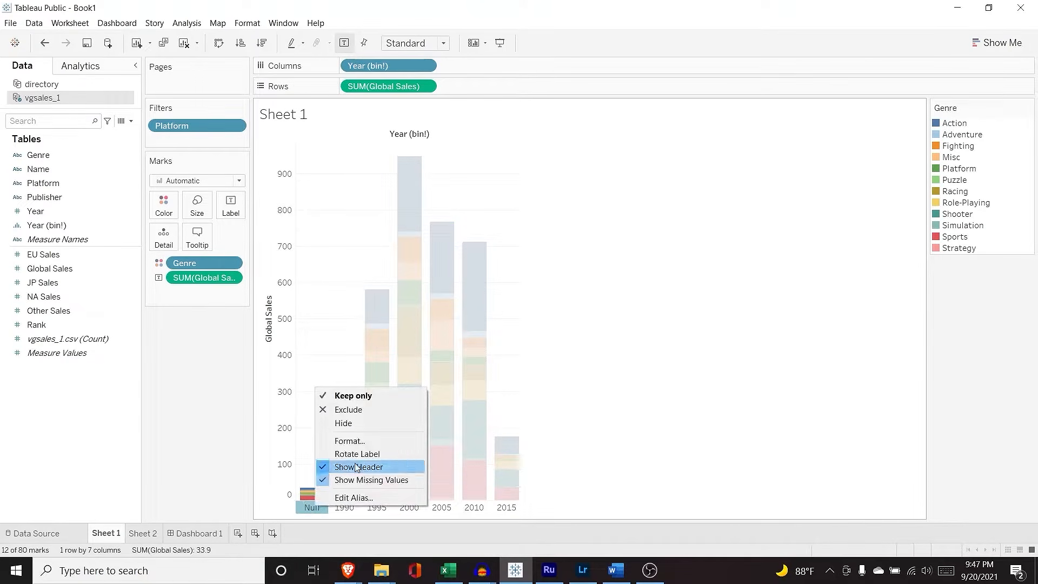
left_click(371, 415)
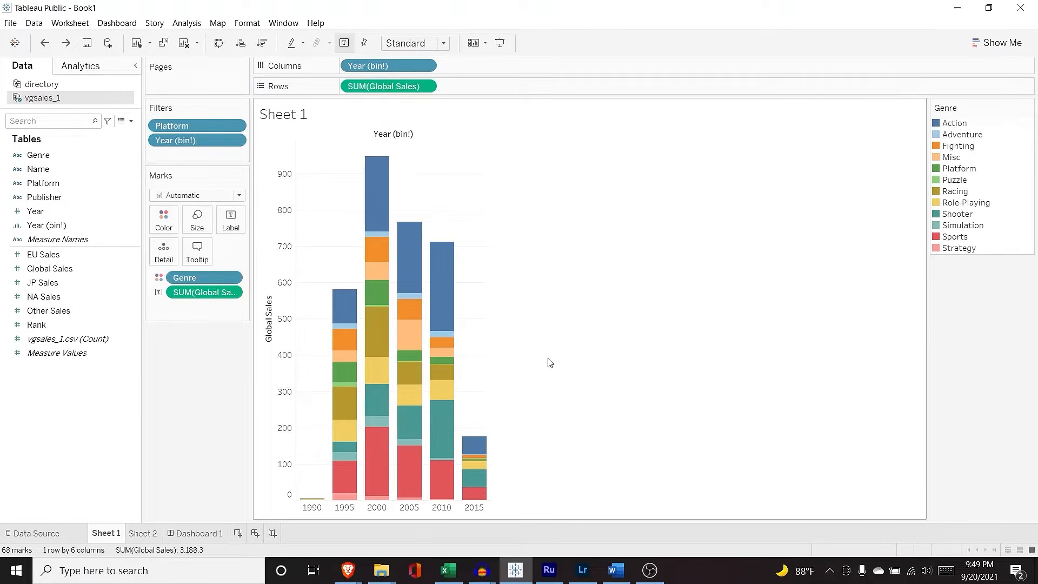
Step: Show SUM(Global Sales) as a Percent of Total quick table calculation
mouse_move(376, 209)
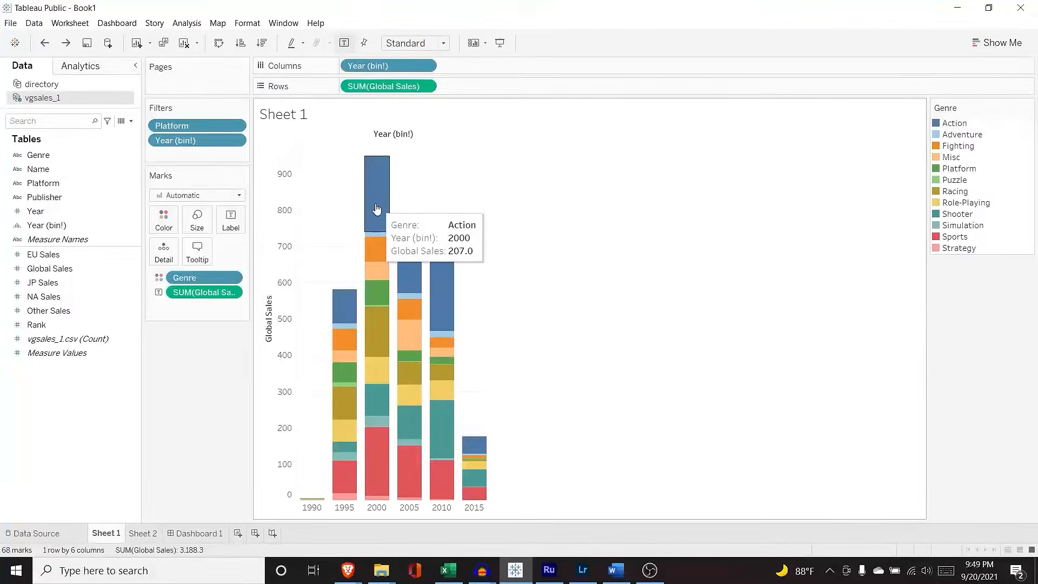
left_click(426, 88)
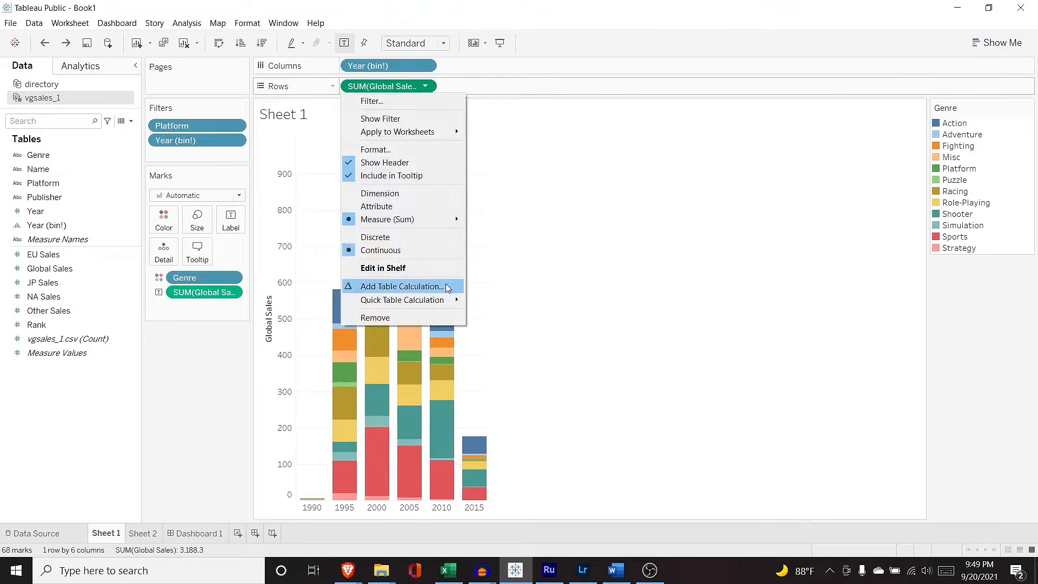
mouse_move(445, 301)
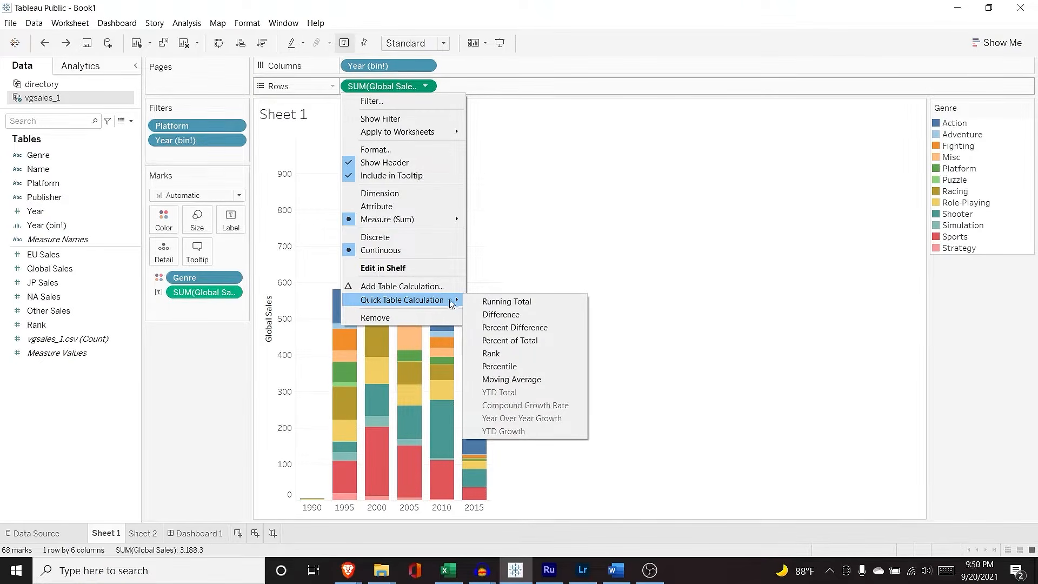
left_click(543, 341)
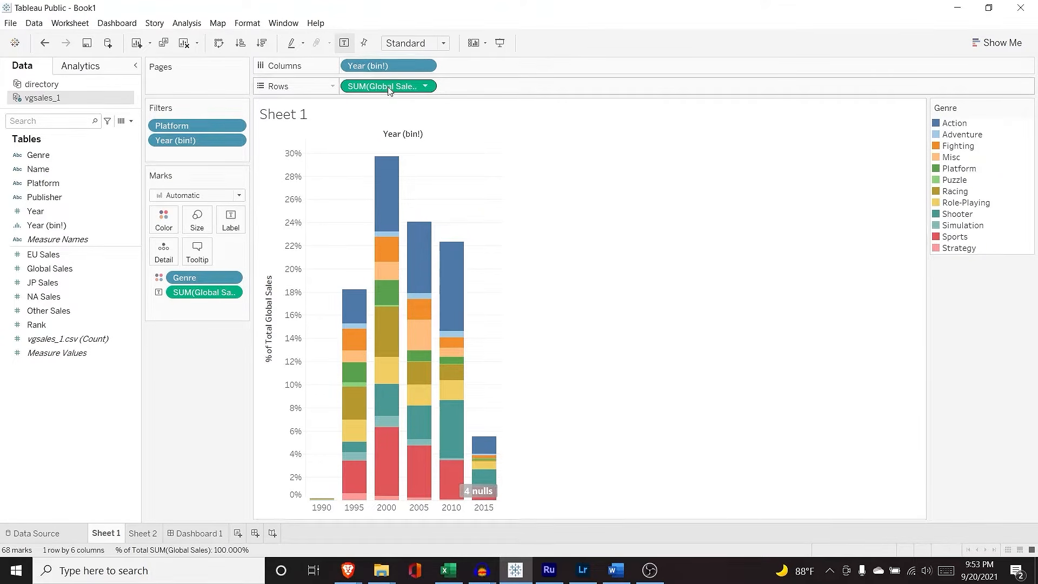
Step: Save the percent-of-total measure as a field named 'Percentage of Global Sales'
left_click_drag(387, 90, 92, 308)
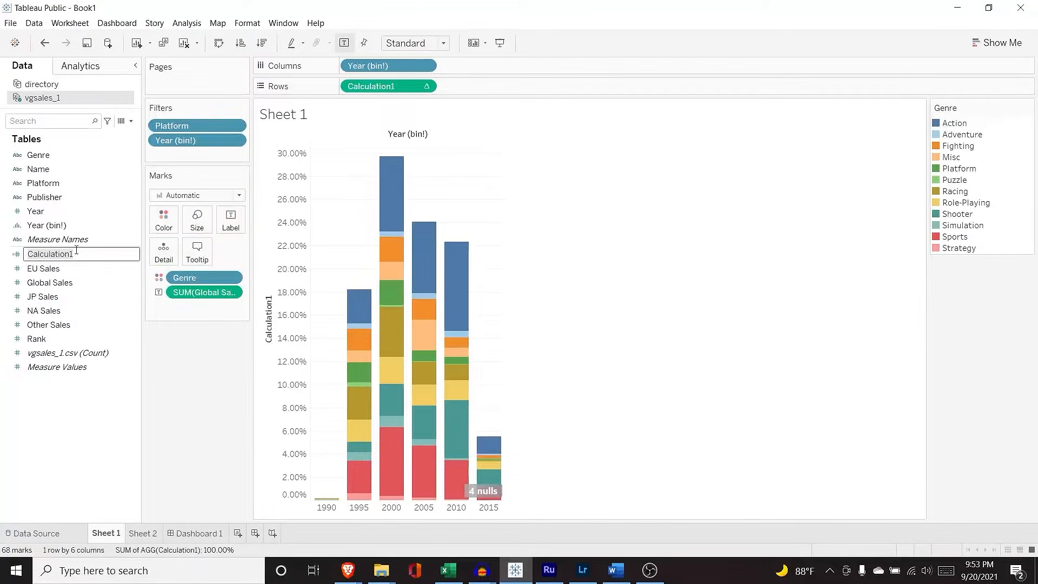
type("Percentage of Global Sales")
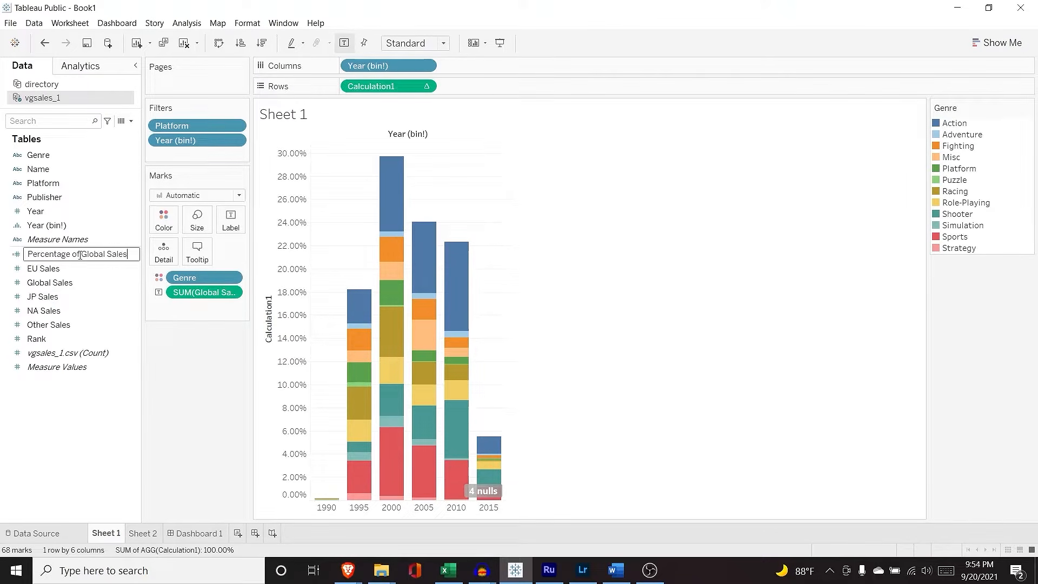
key("Return")
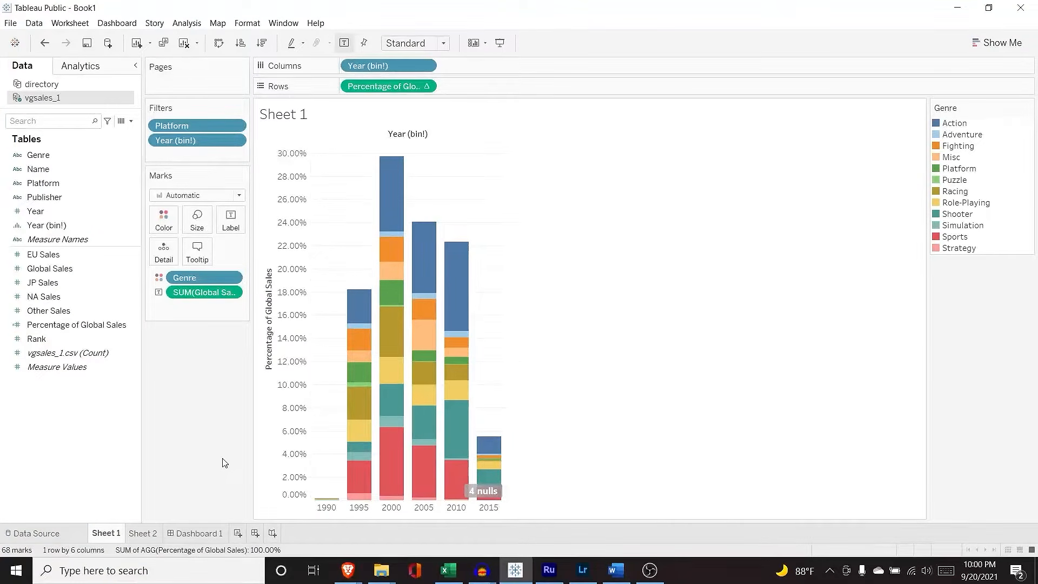
Step: Create a calculated field from Global Sales with the formula [Global Sales]-[EU Sales]
right_click(135, 271)
mouse_move(206, 353)
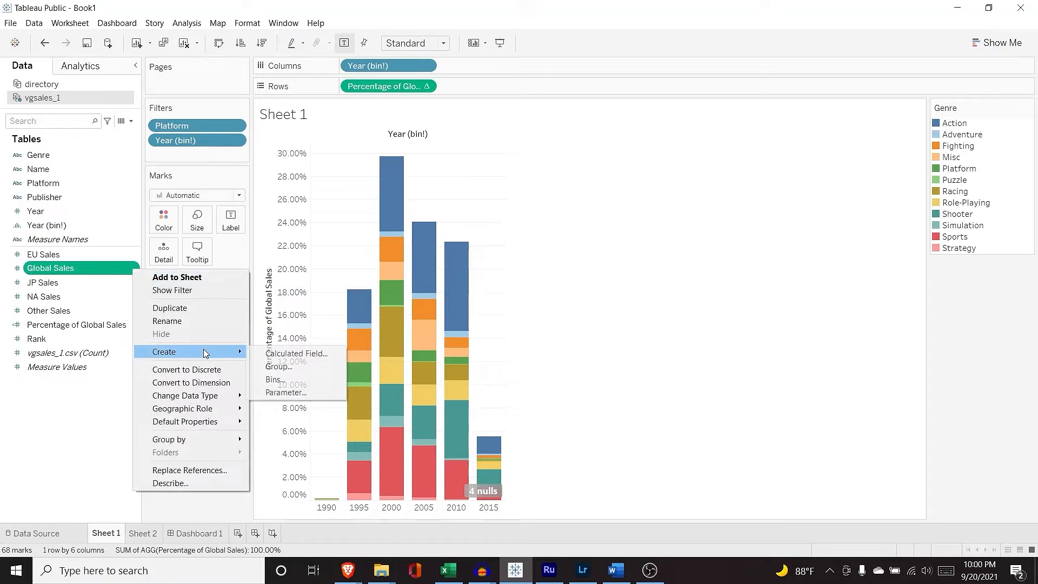
left_click(279, 352)
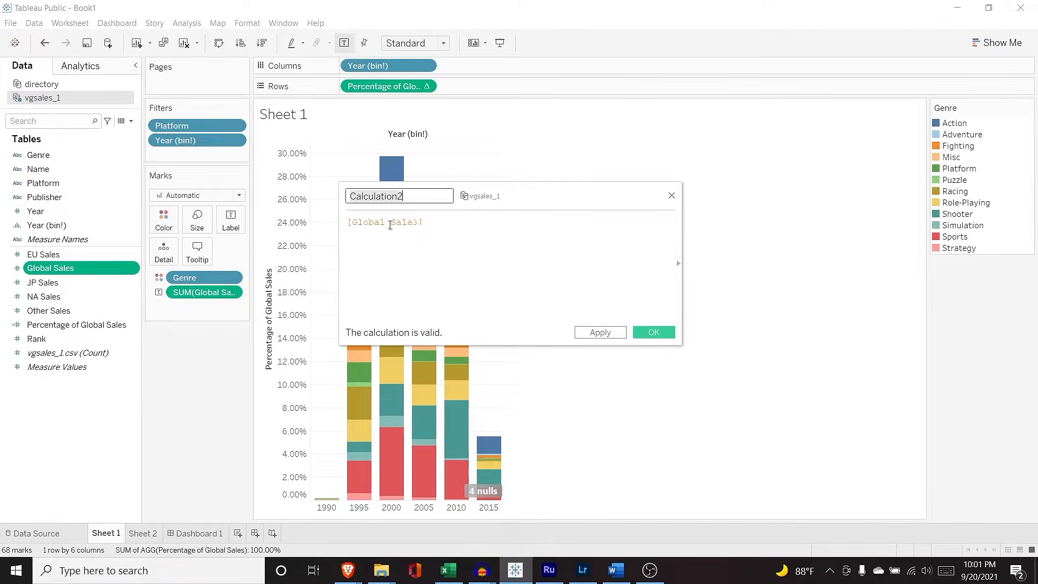
left_click(426, 222)
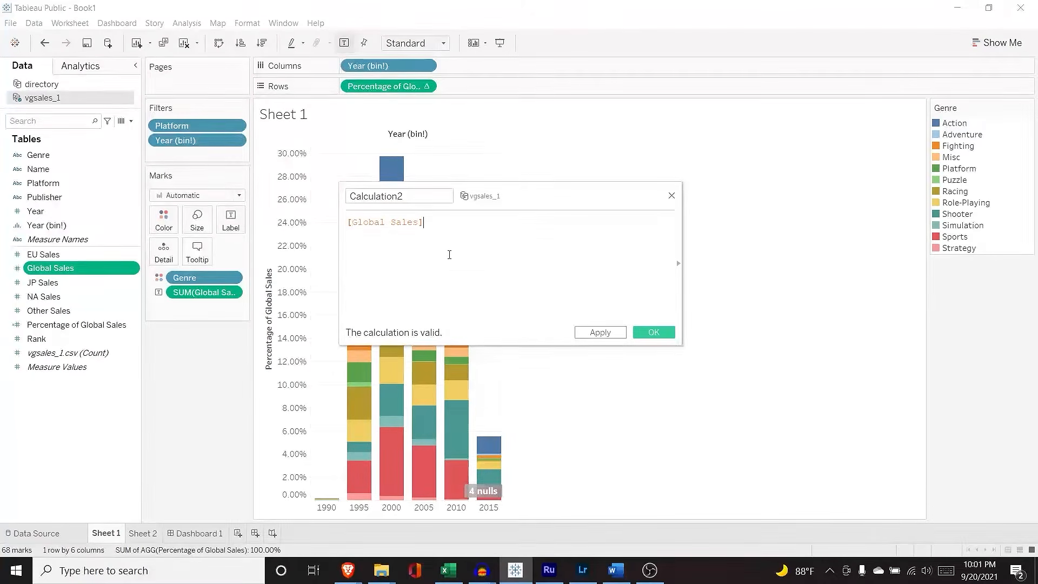
type("-[EU")
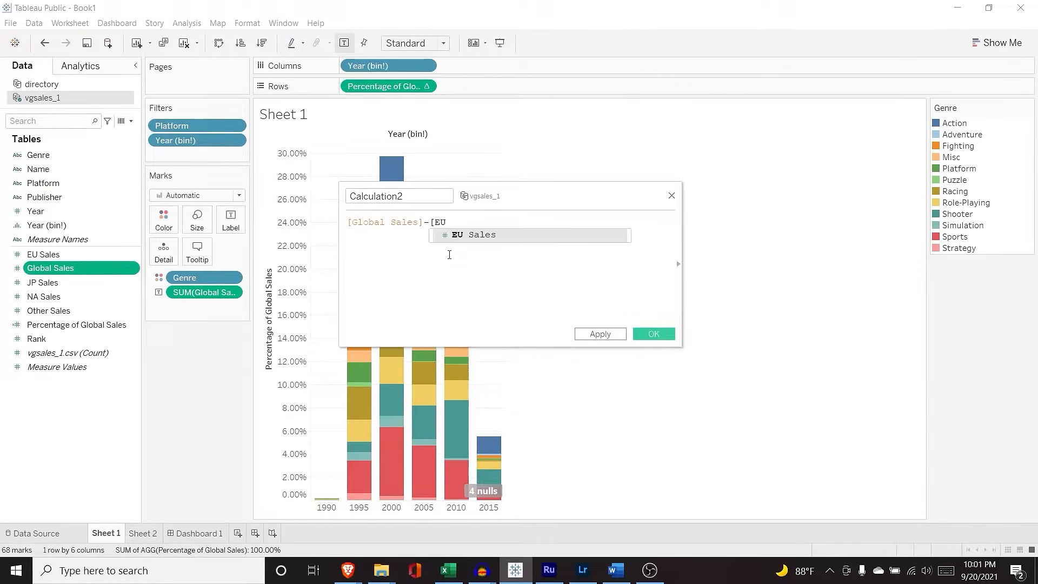
left_click(477, 236)
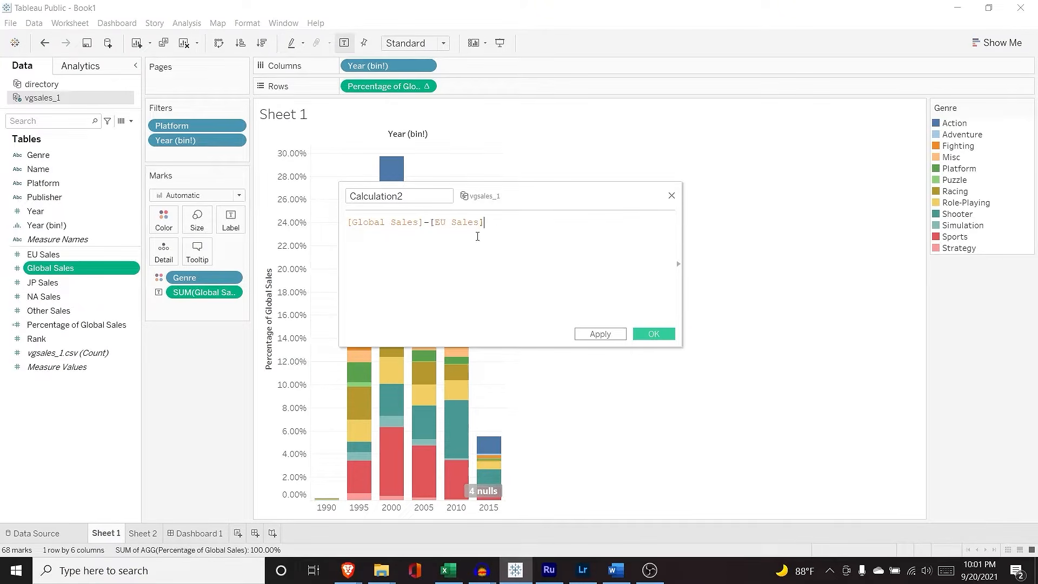
left_click(656, 334)
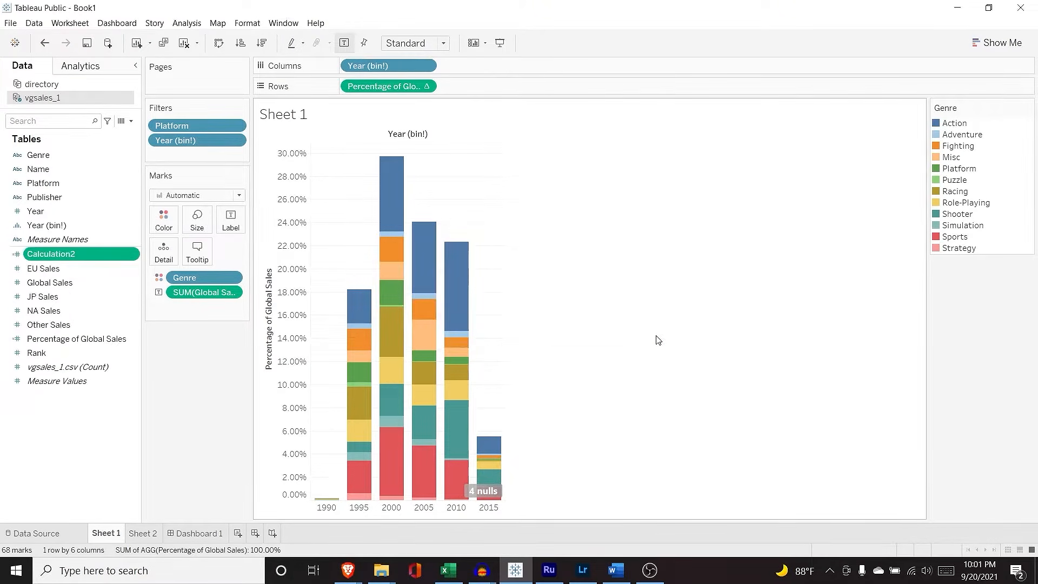
Step: Rename the new calculated field to 'Global Sales - EU Sales'
left_click(64, 255)
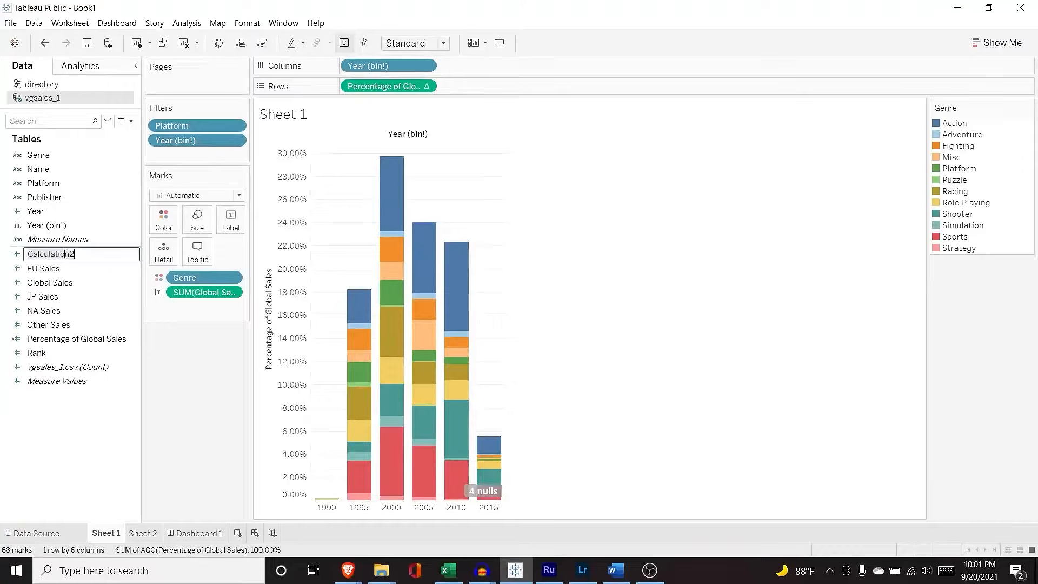
type("Global Sales - EU Sales")
key("Return")
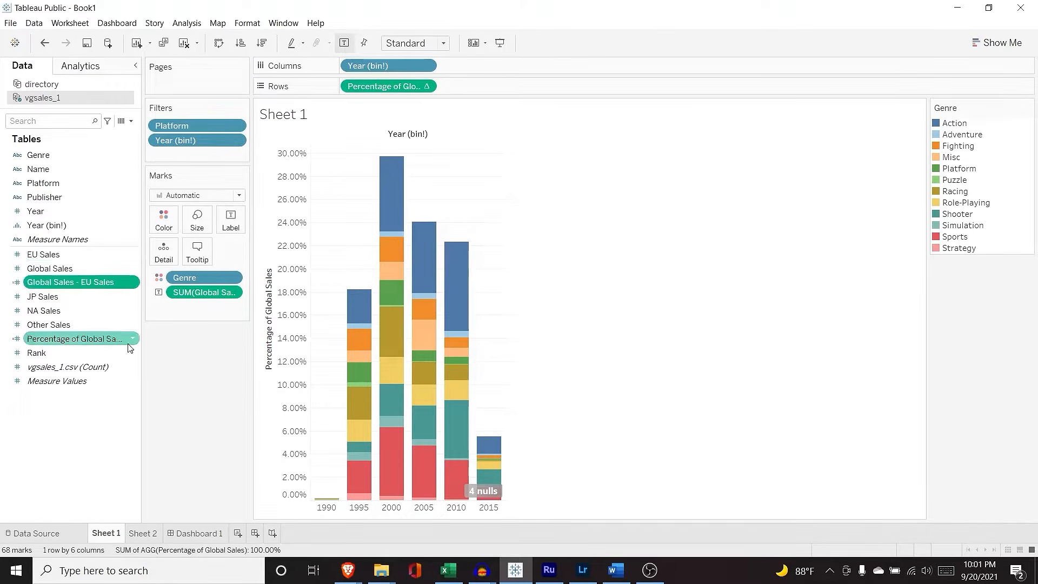
Step: Chart Global Sales above Global Sales - EU Sales by year, dropping Percentage of Global Sales, and widen the pane
left_click_drag(130, 282, 493, 89)
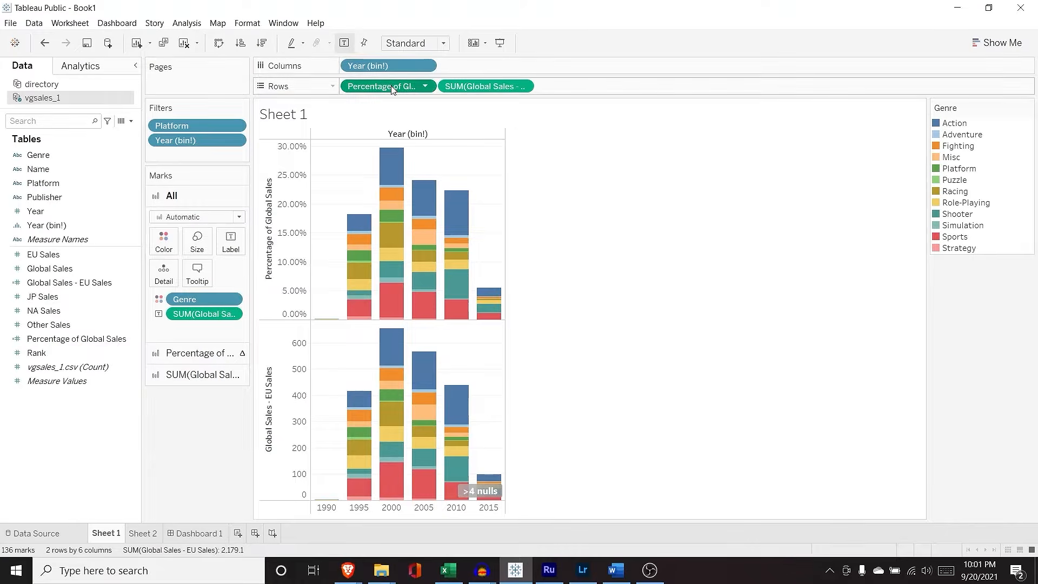
left_click_drag(391, 88, 73, 321)
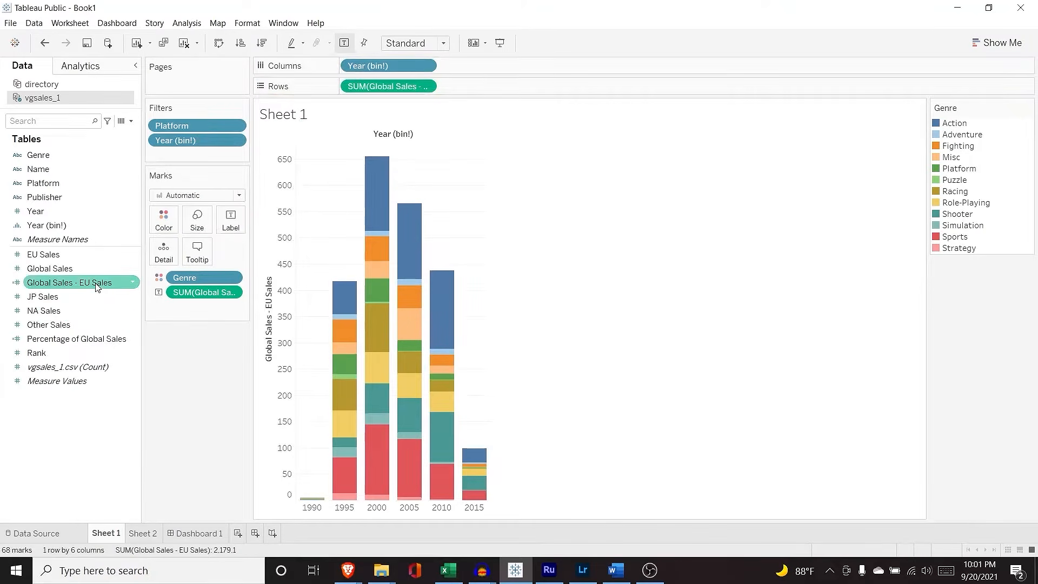
left_click_drag(88, 269, 361, 89)
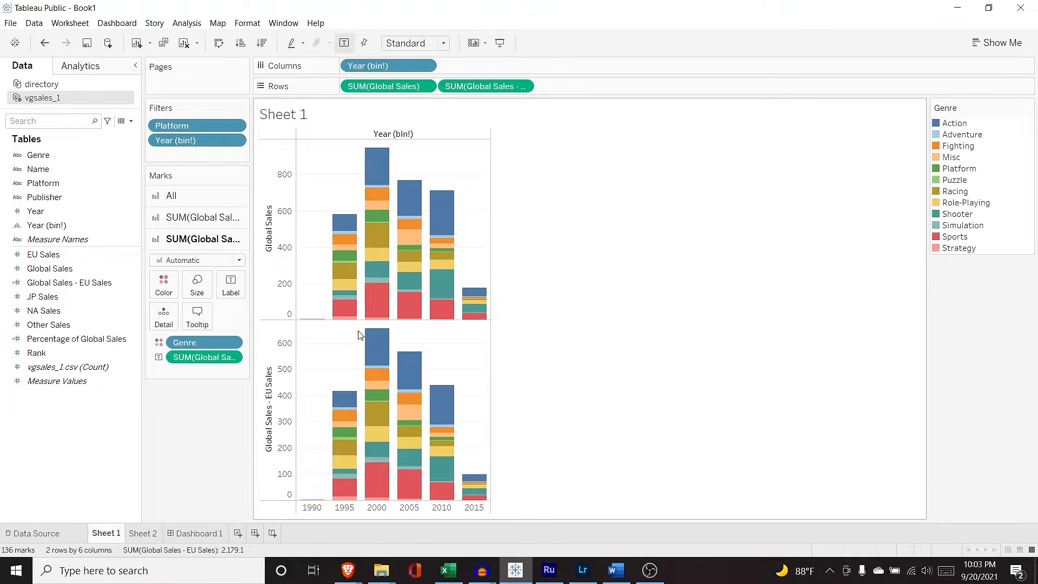
left_click_drag(491, 265, 575, 256)
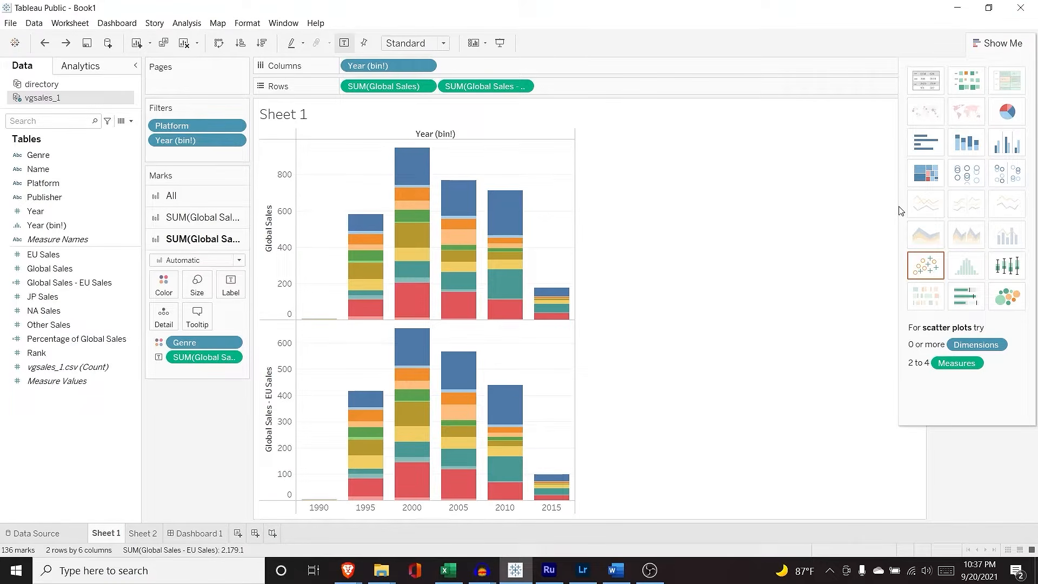
Step: Download the Starbucks store locations dataset (4 MB) as archive.zip into Downloads, replacing the older copy
mouse_move(348, 568)
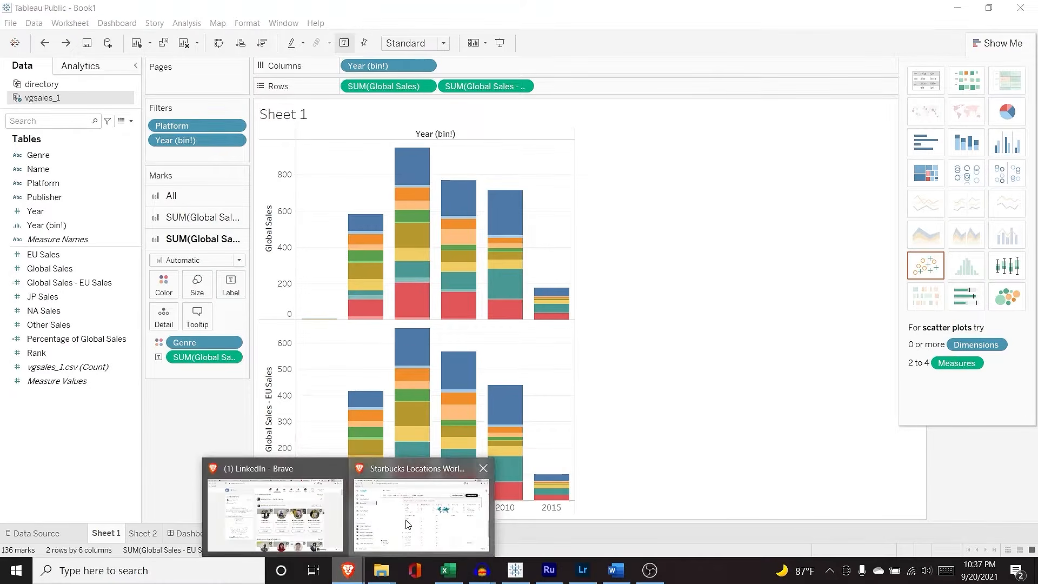
left_click(407, 524)
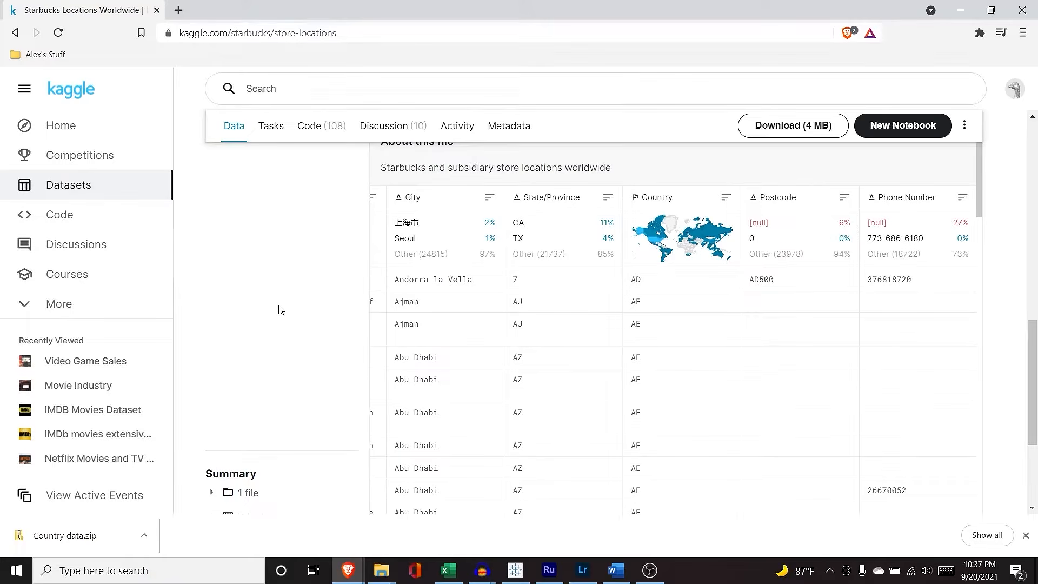
left_click(785, 127)
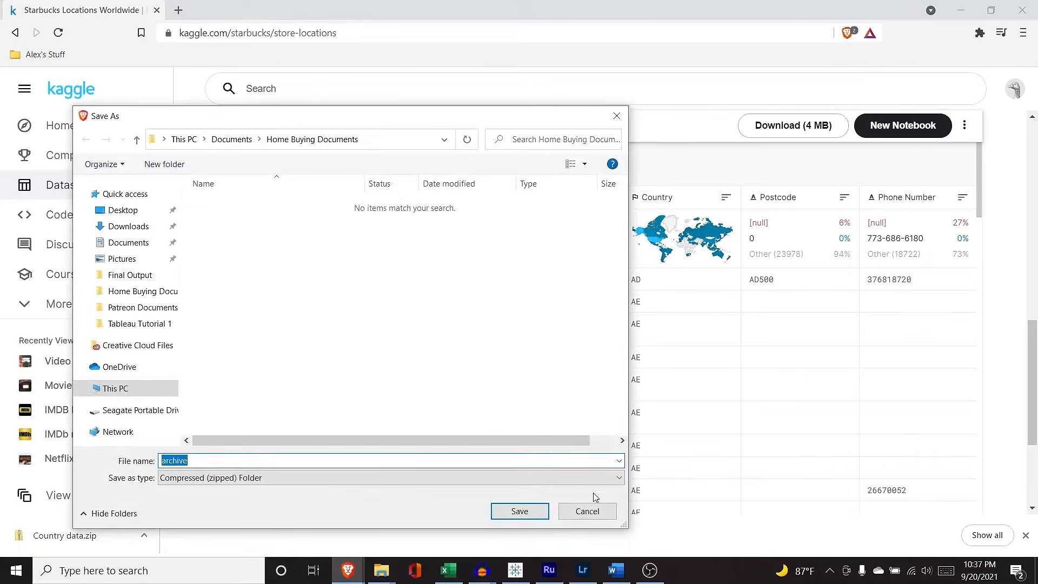
left_click(137, 228)
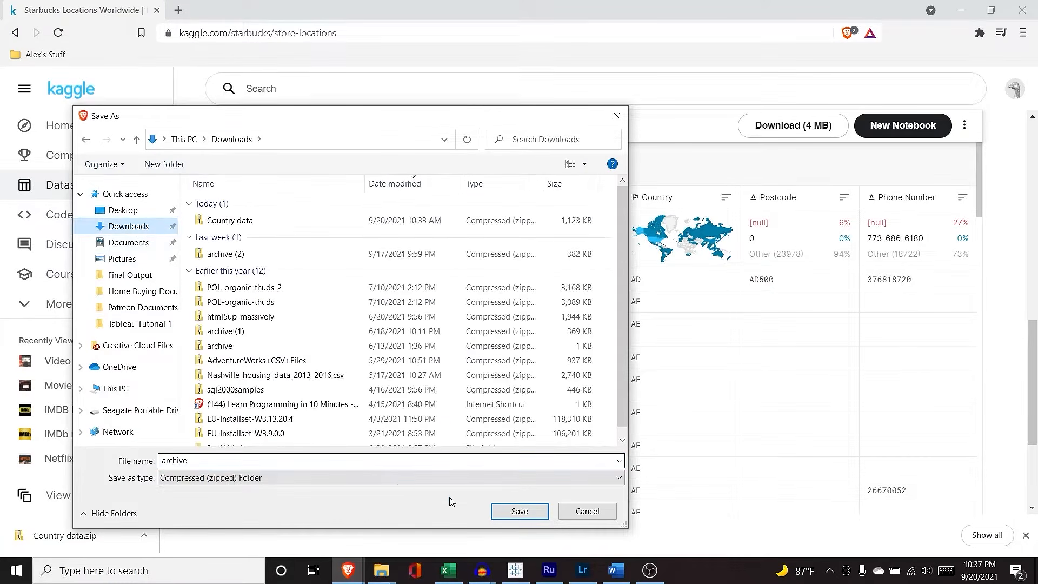
left_click(528, 518)
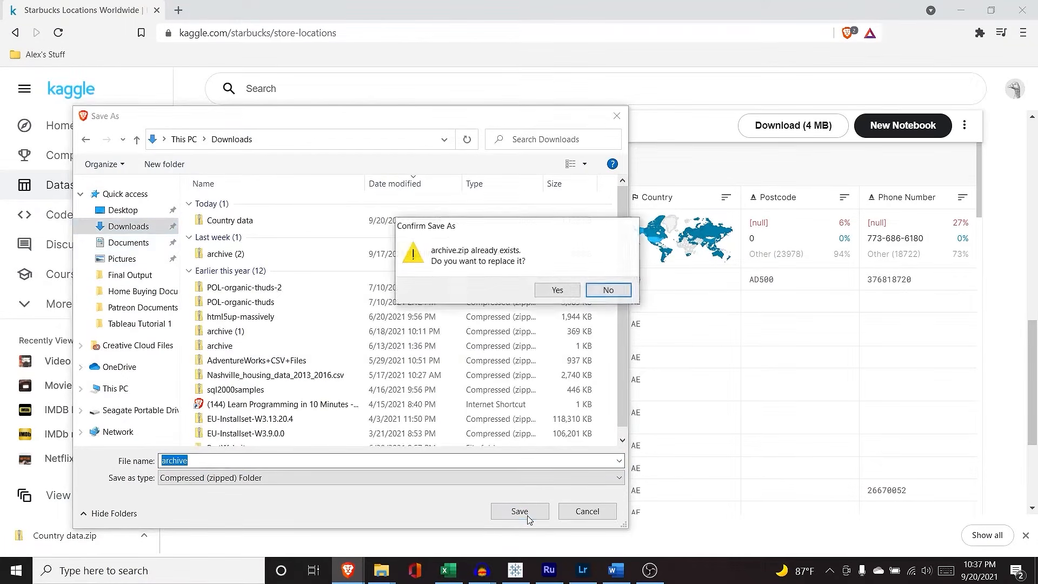
left_click(563, 297)
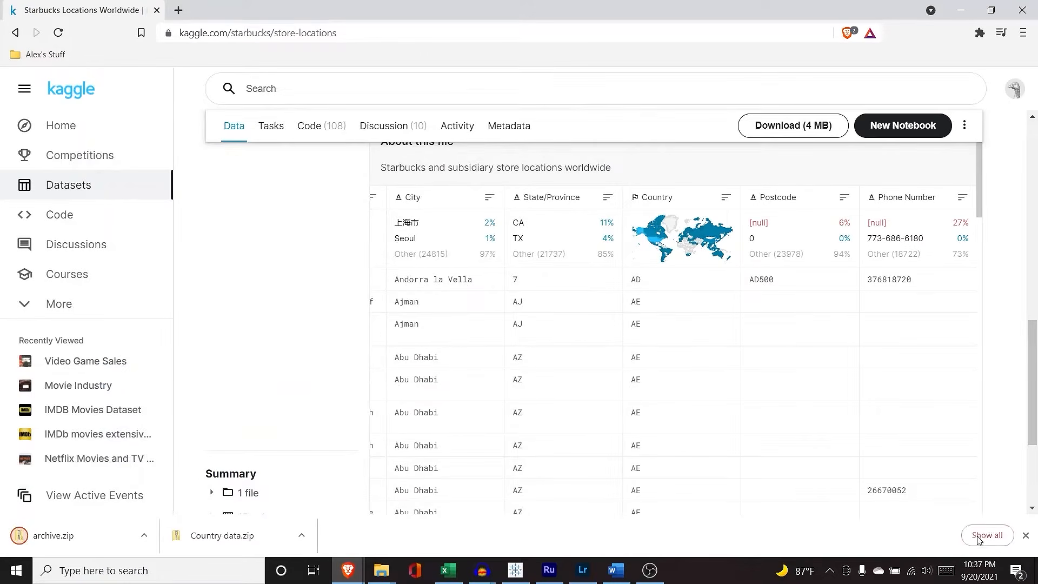
left_click(1023, 536)
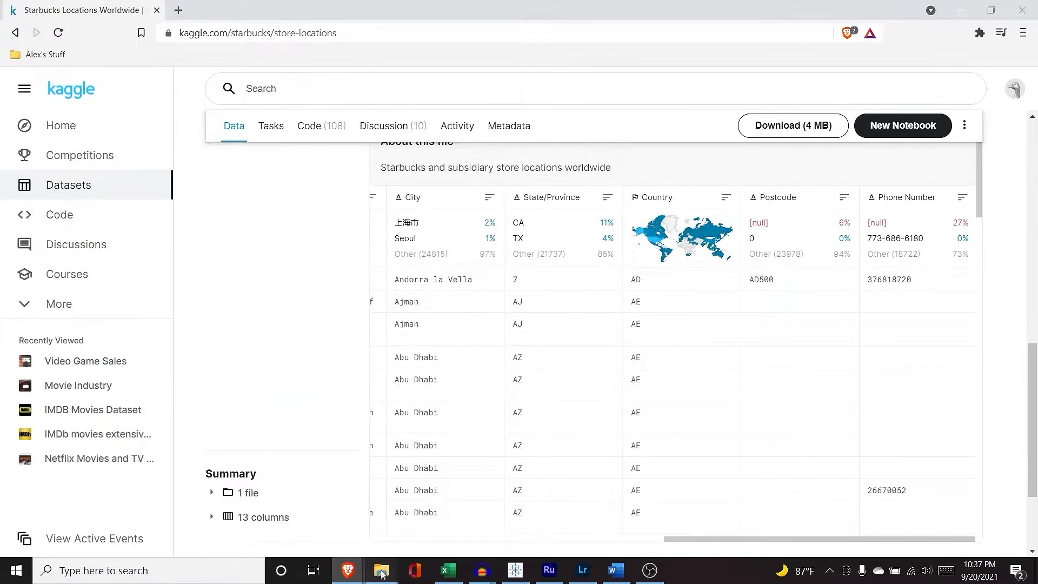
Step: Copy directory.csv from the Country data zip into Downloads, replacing the existing file, then return to Tableau
mouse_move(382, 572)
left_click(335, 520)
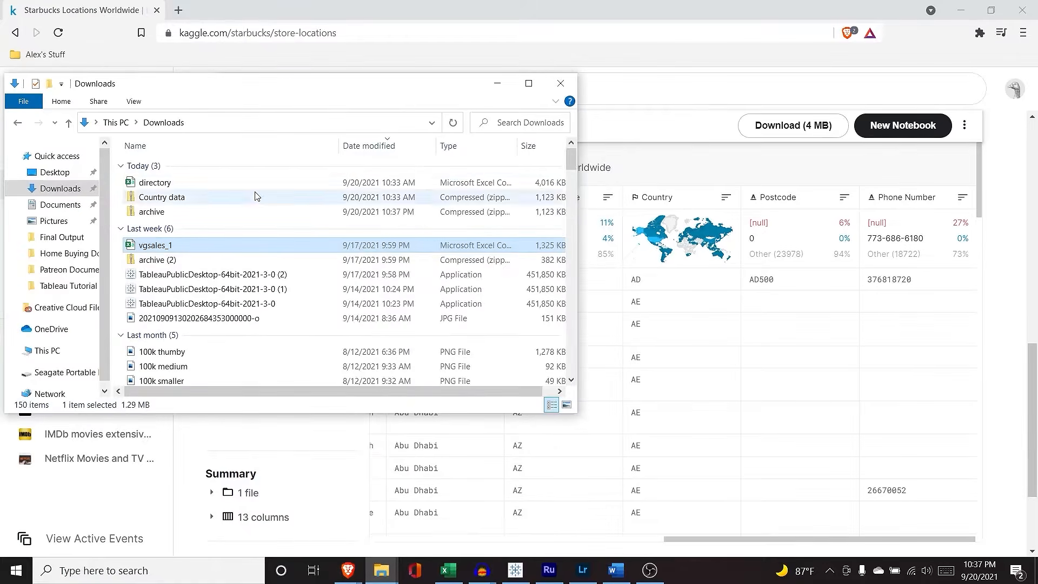
double_click(212, 197)
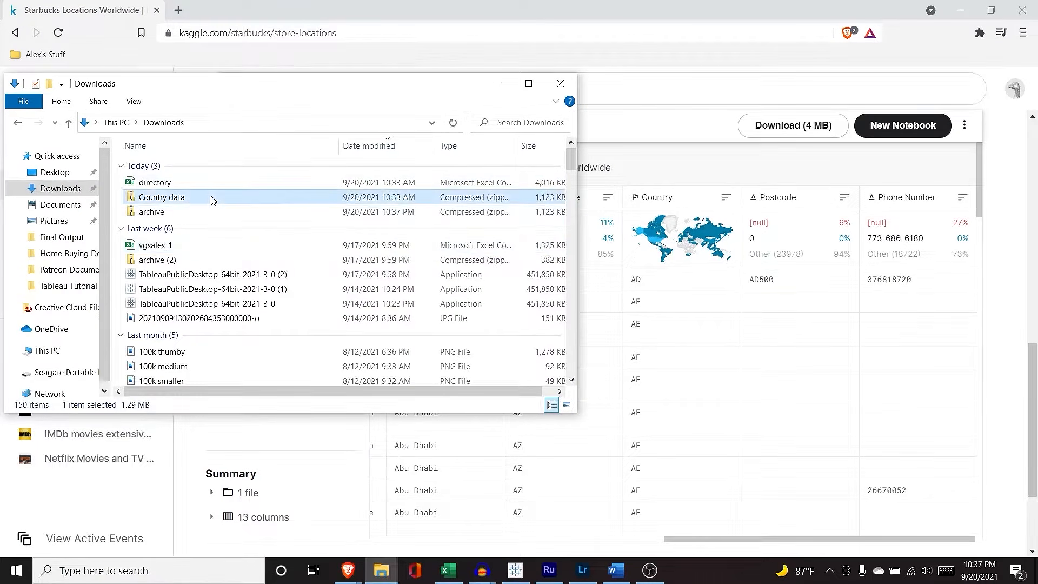
left_click(214, 172)
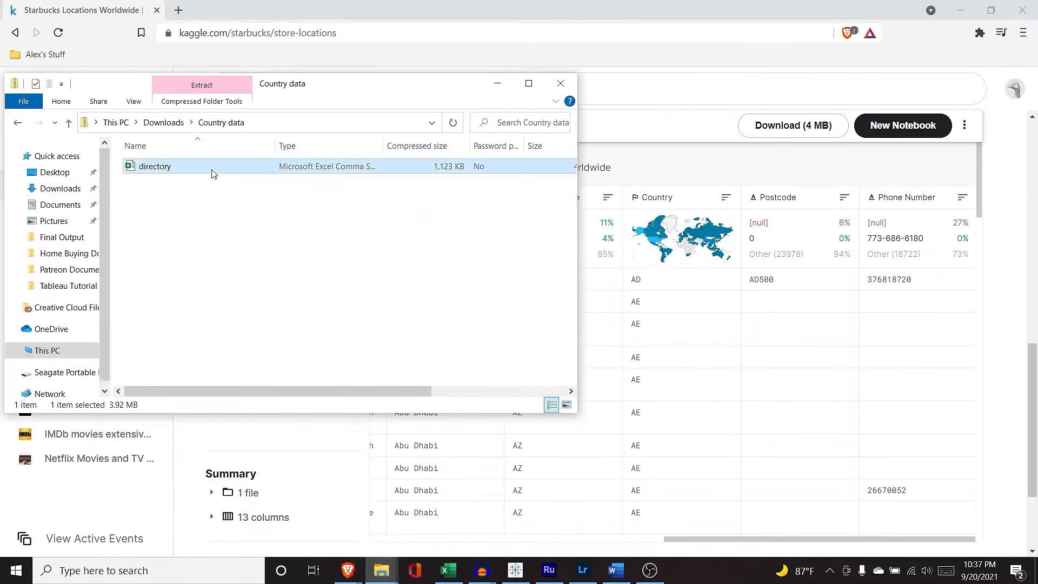
left_click(19, 125)
key("ctrl+v")
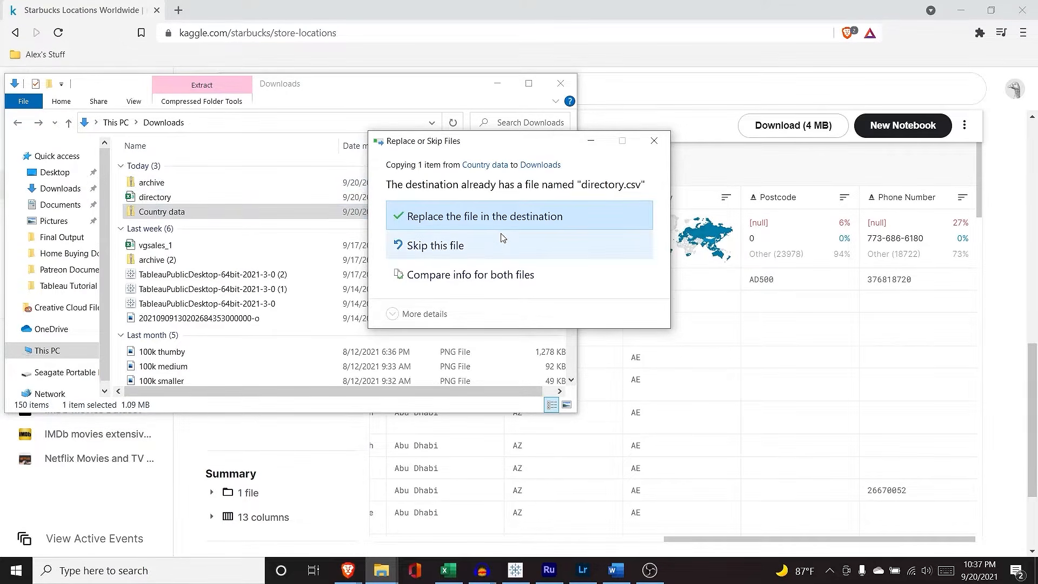
left_click(512, 222)
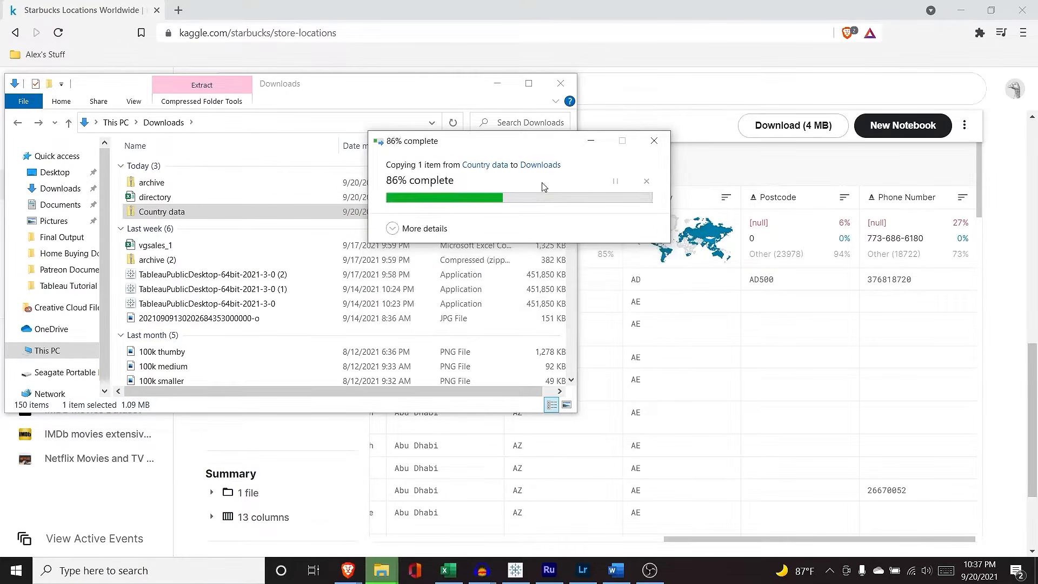
left_click(497, 83)
left_click(515, 570)
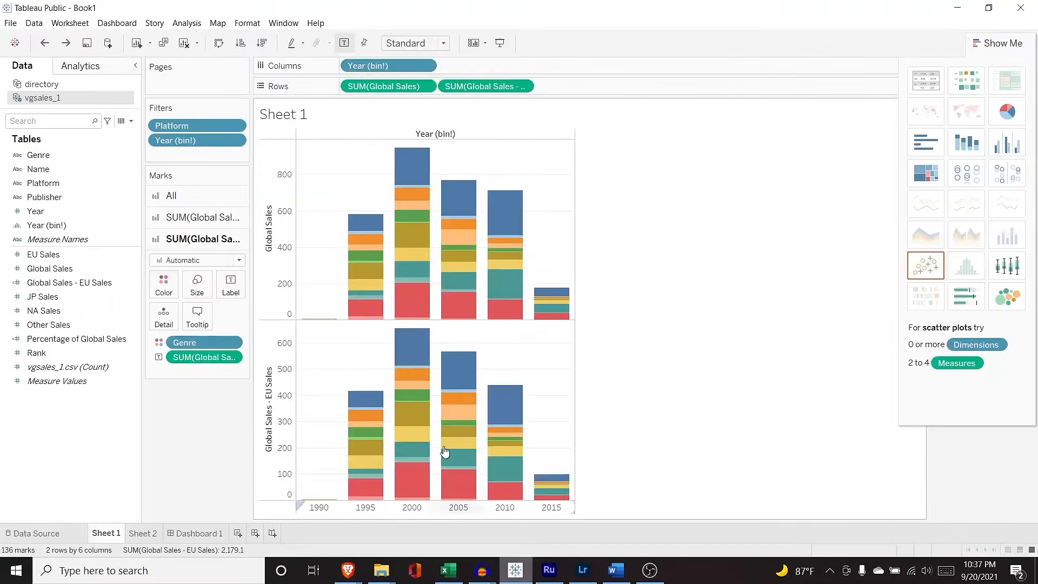
Step: Add Sheet 3 and connect the Starbucks directory.csv text file as the new data source directory (2)
left_click(237, 533)
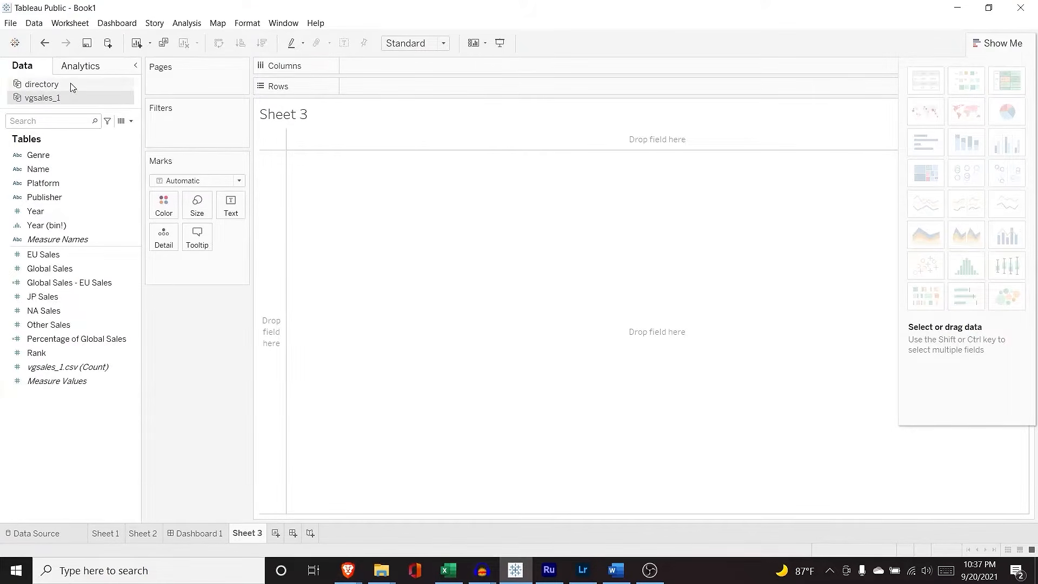
left_click(34, 24)
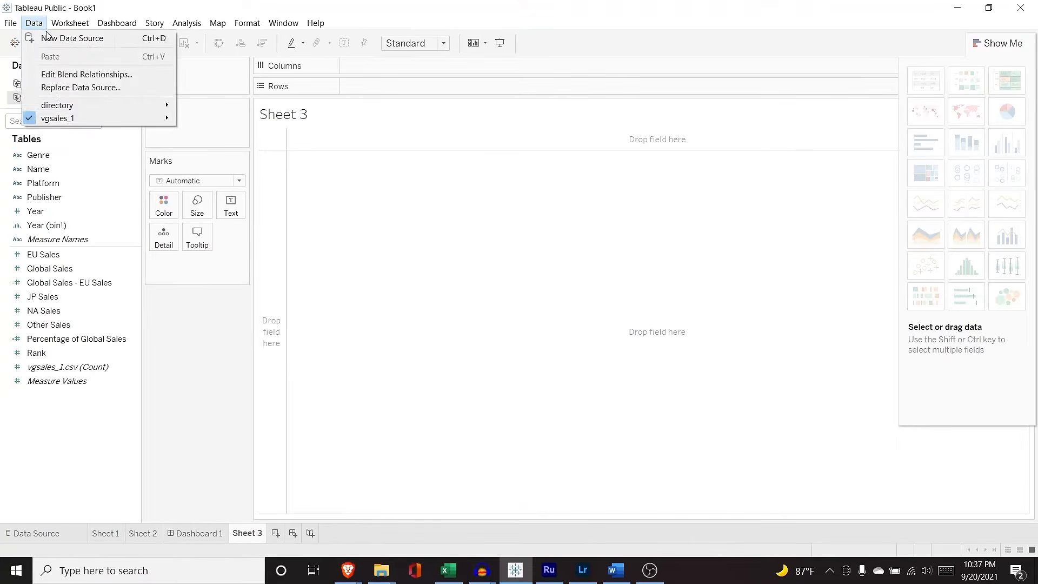
left_click(48, 38)
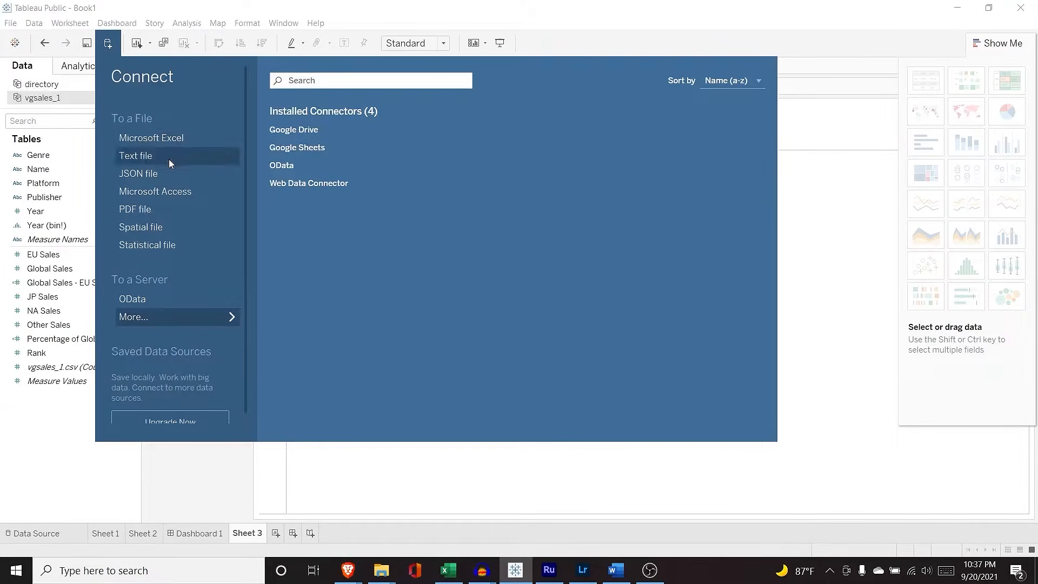
left_click(169, 160)
left_click(172, 131)
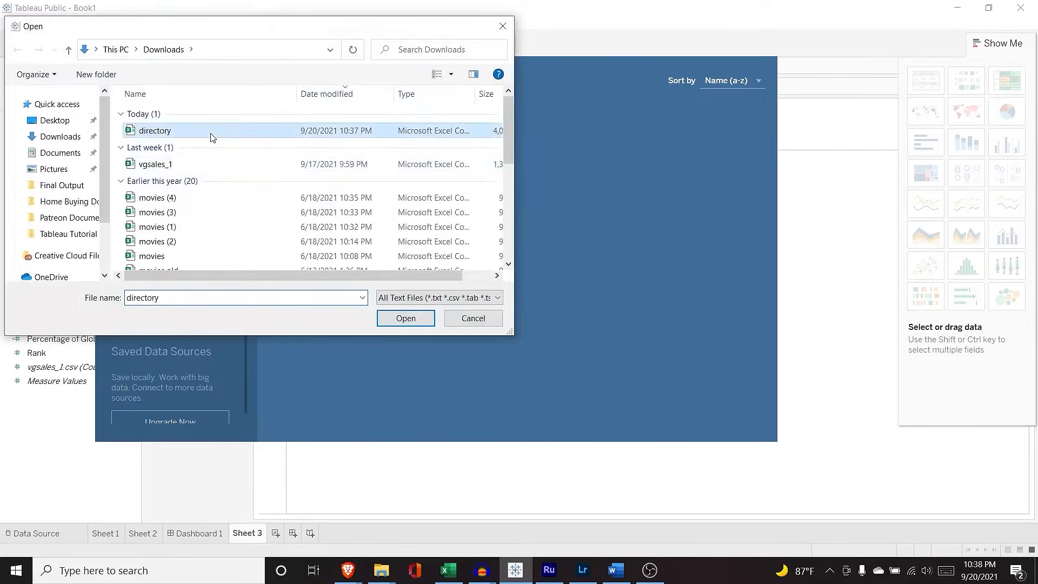
left_click(392, 314)
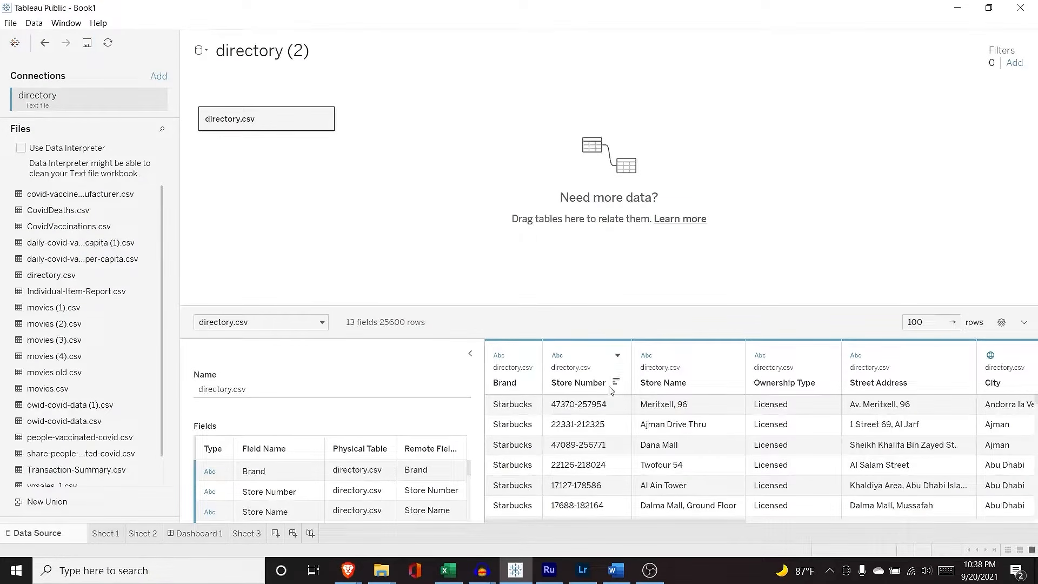
scroll(609, 427, "down", 1)
scroll(609, 427, "up", 1)
mouse_move(539, 524)
left_mouse_down()
mouse_move(709, 511)
mouse_move(839, 523)
mouse_move(521, 519)
left_mouse_up()
left_click(252, 534)
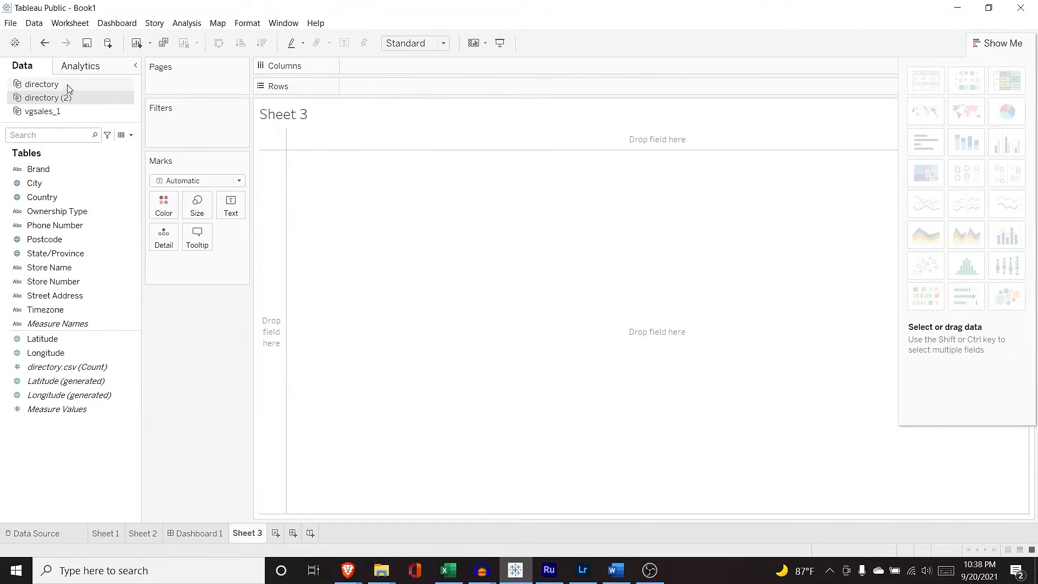
Step: From vgsales_1, plot Global Sales and NA Sales by Year as a dual combination chart
left_click(76, 111)
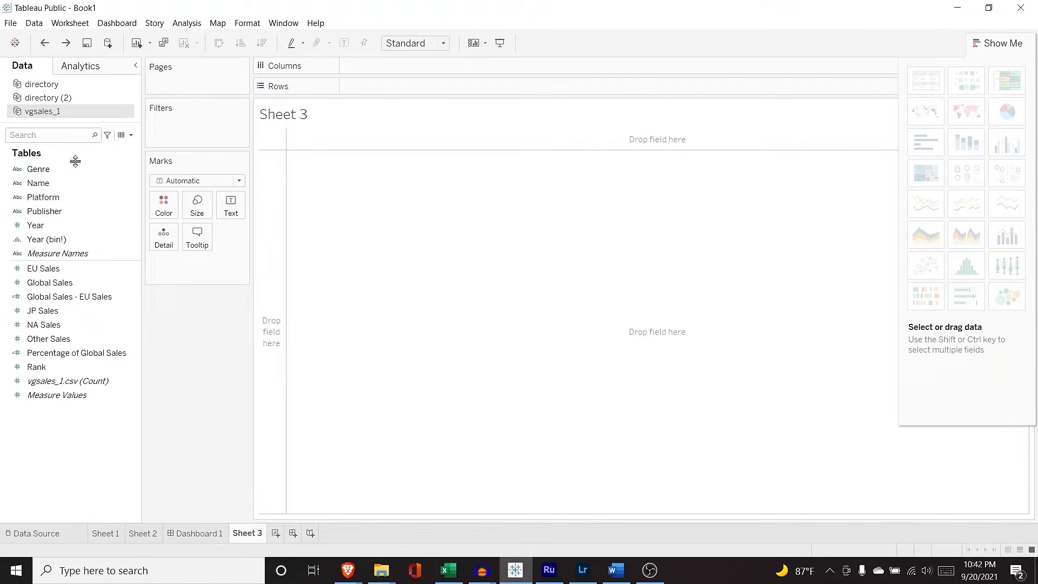
left_click_drag(74, 224, 374, 65)
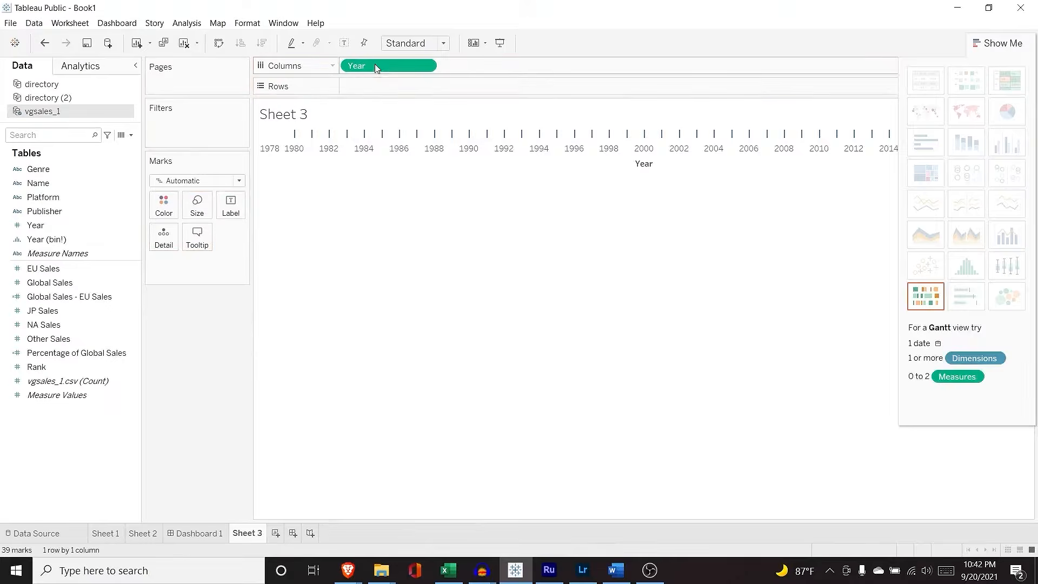
mouse_move(77, 282)
left_mouse_down()
mouse_move(345, 135)
mouse_move(405, 86)
left_mouse_up()
left_click_drag(77, 323, 499, 84)
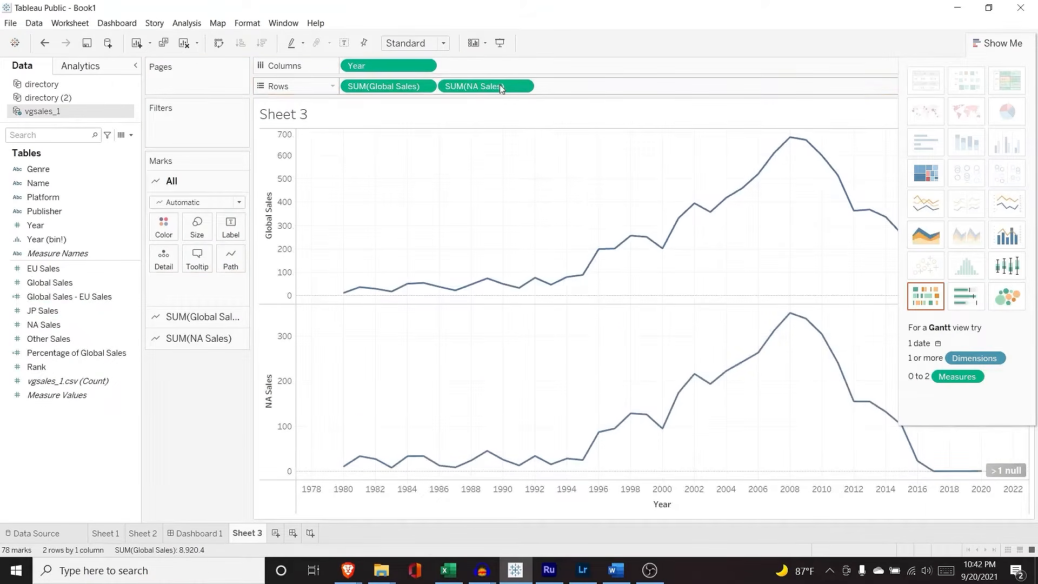
left_click(1009, 236)
left_click(999, 42)
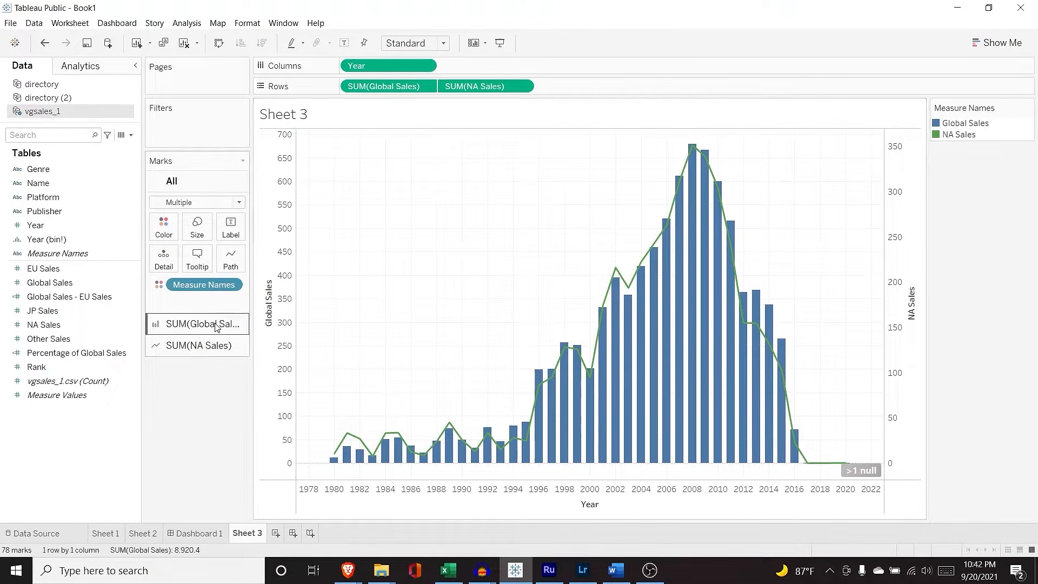
Step: Try swapping the axis order and drawing both measures as lines, then revert both changes
left_click_drag(467, 90, 356, 91)
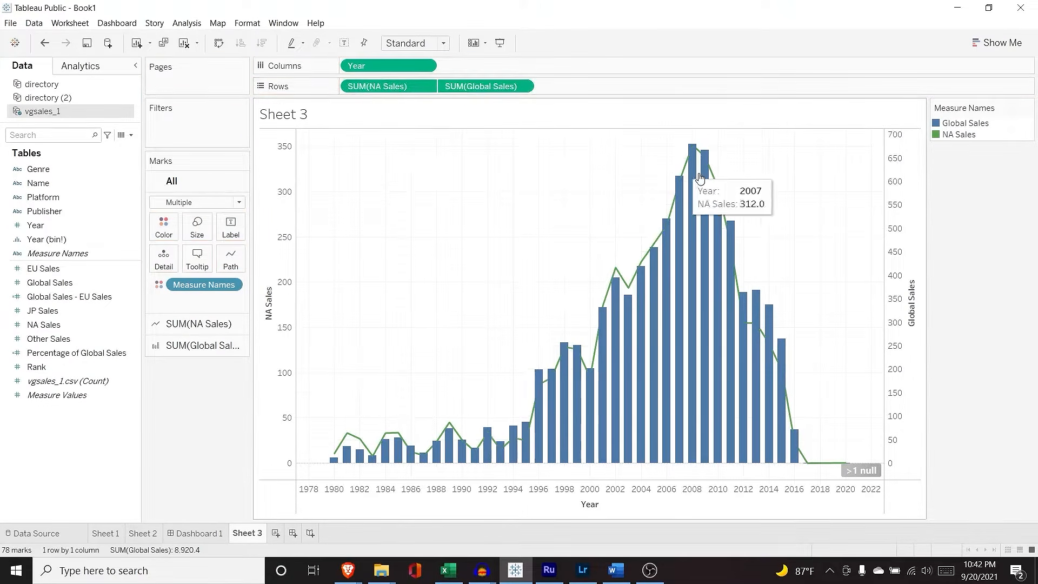
mouse_move(669, 229)
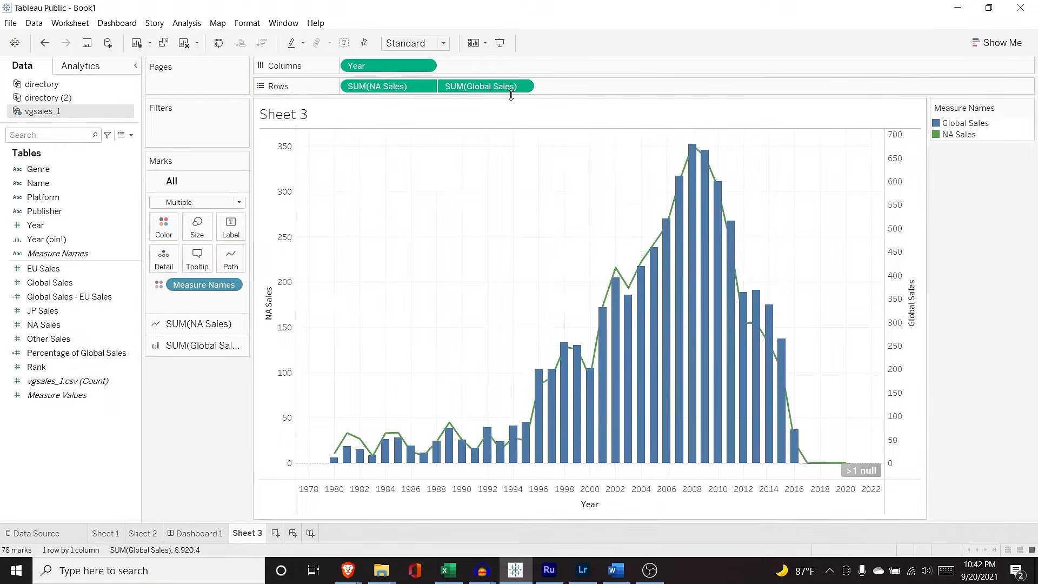
left_click_drag(474, 86, 349, 88)
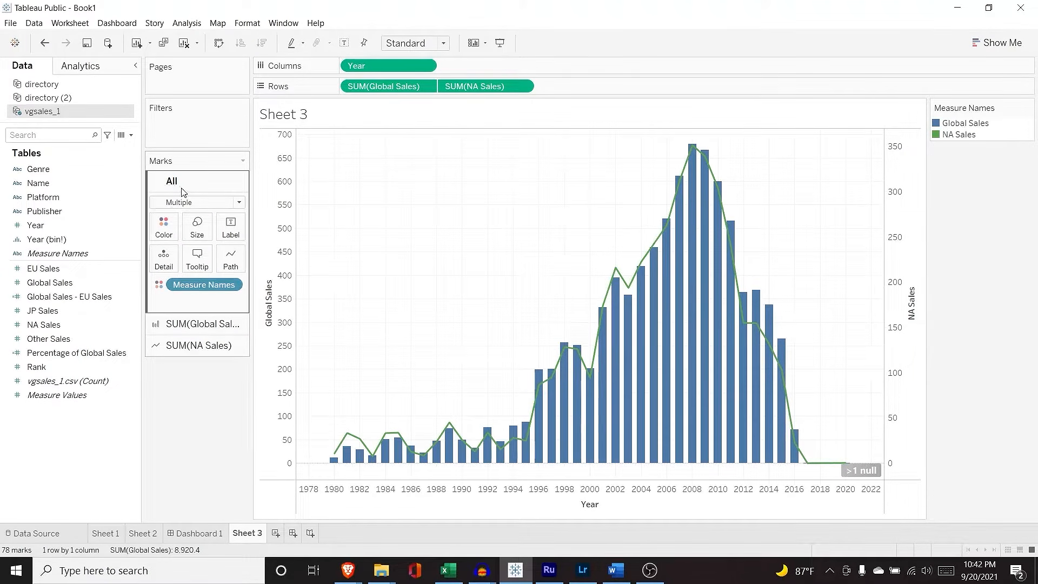
left_click(211, 203)
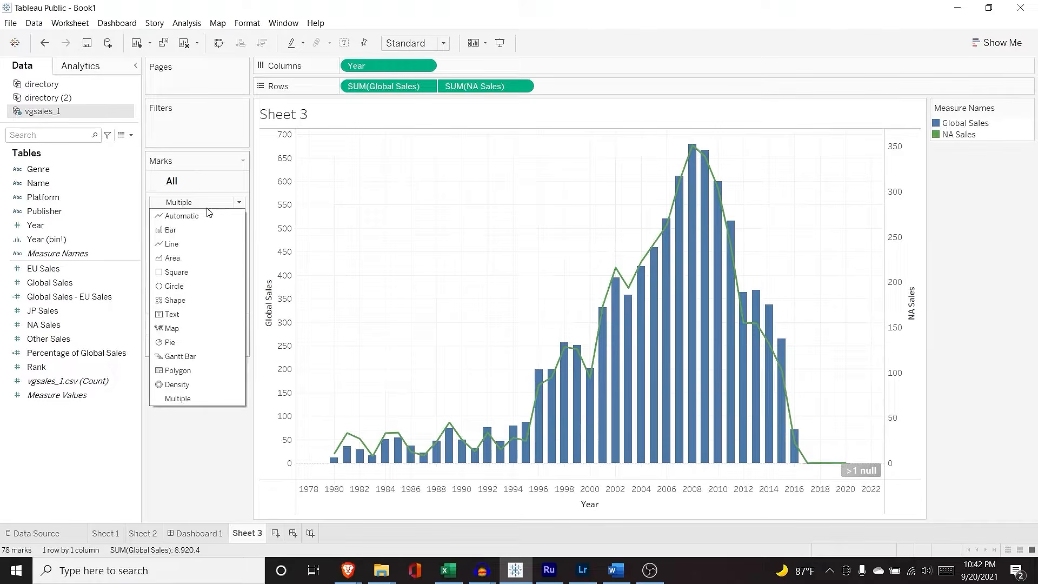
left_click(196, 244)
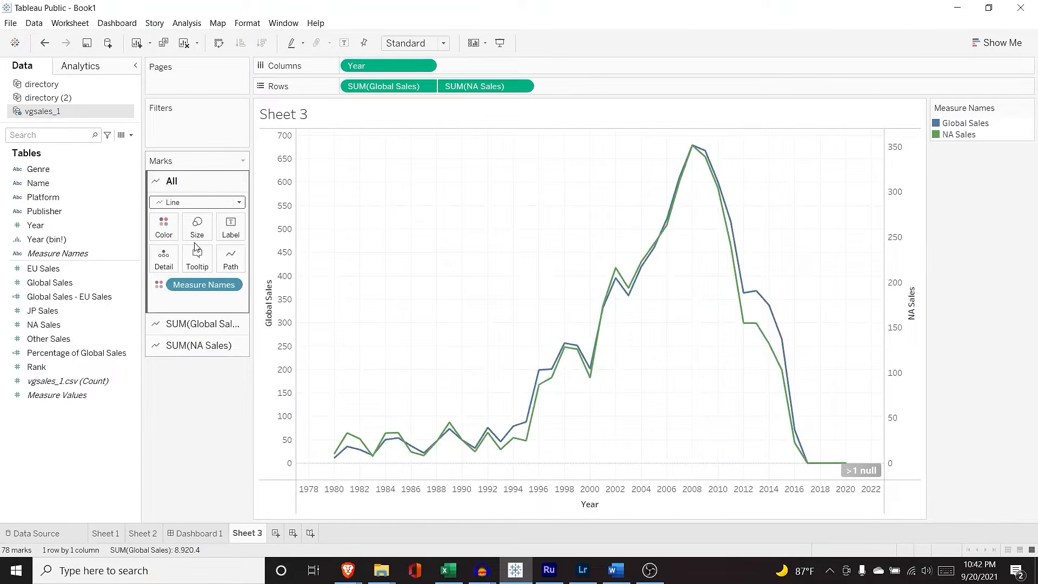
key("ctrl+z")
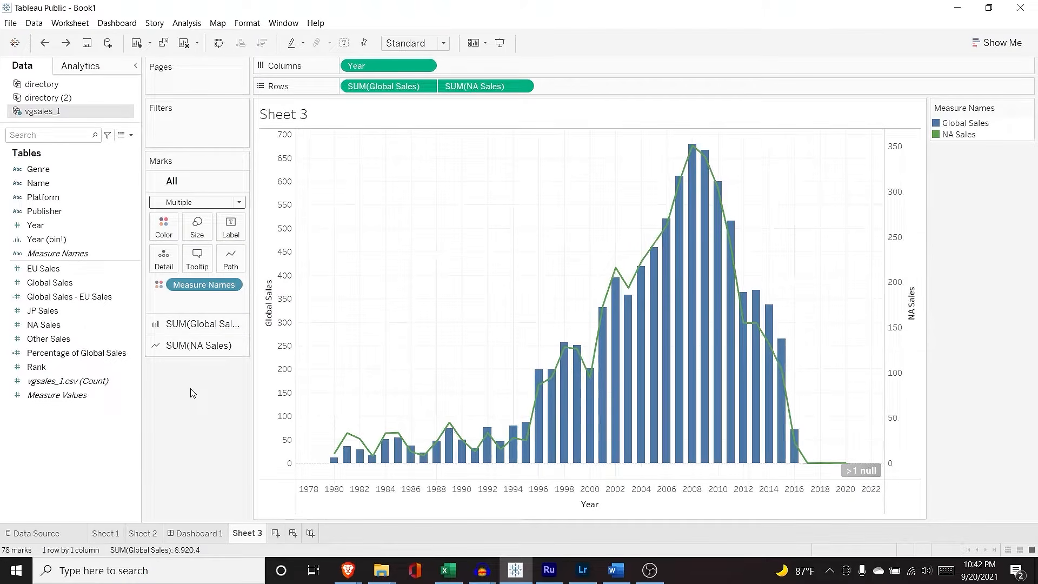
Step: Turn the NA Sales line orange by assigning the palette in Edit Colors for SUM(NA Sales)
left_click(207, 345)
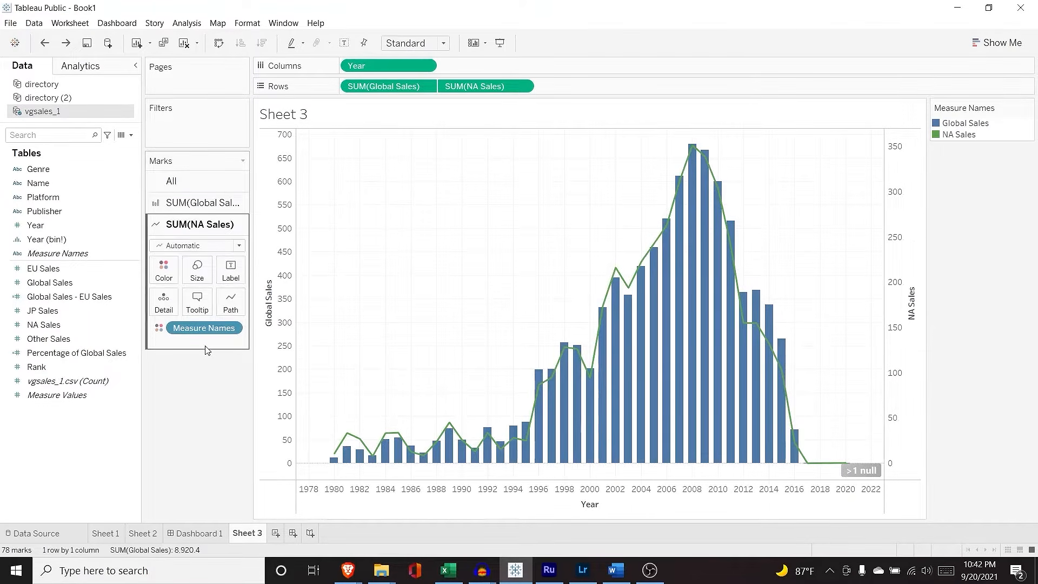
left_click(166, 272)
left_click(198, 311)
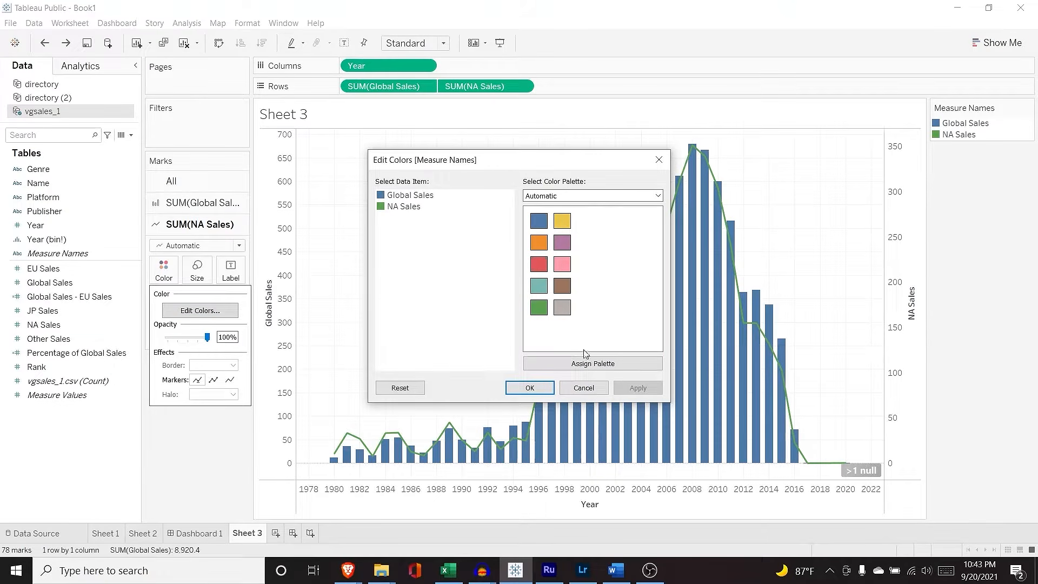
left_click(594, 364)
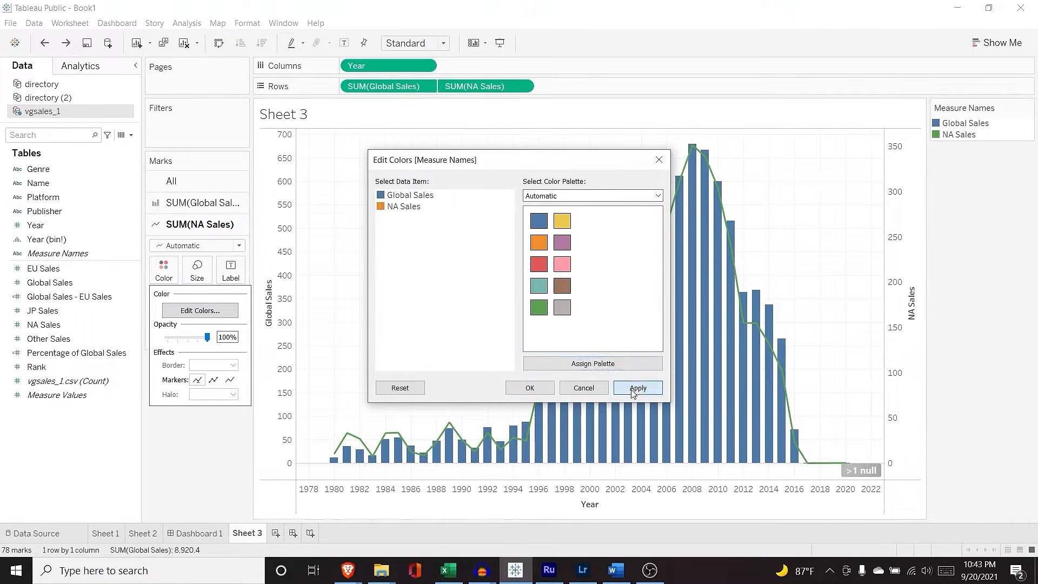
left_click(535, 386)
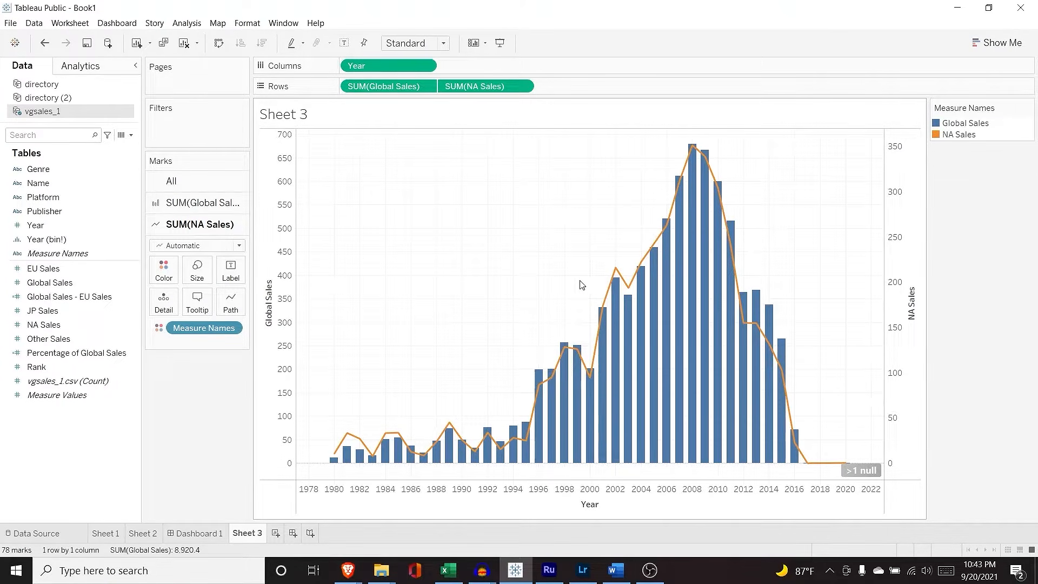
Step: Try Bar and Square marks for NA Sales, restore Line, then start Sheet 4 on directory (2)
left_click(209, 246)
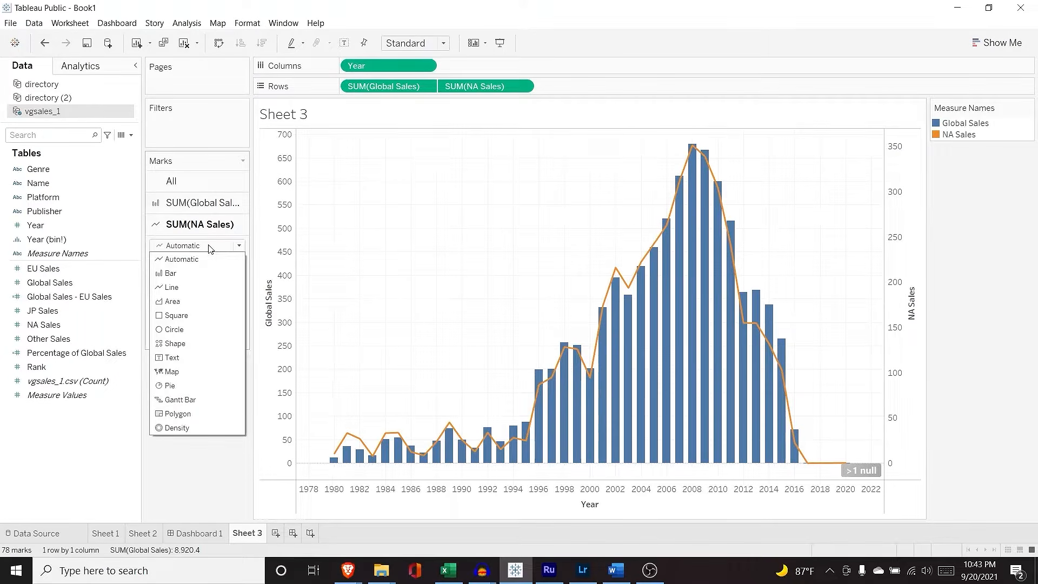
left_click(195, 274)
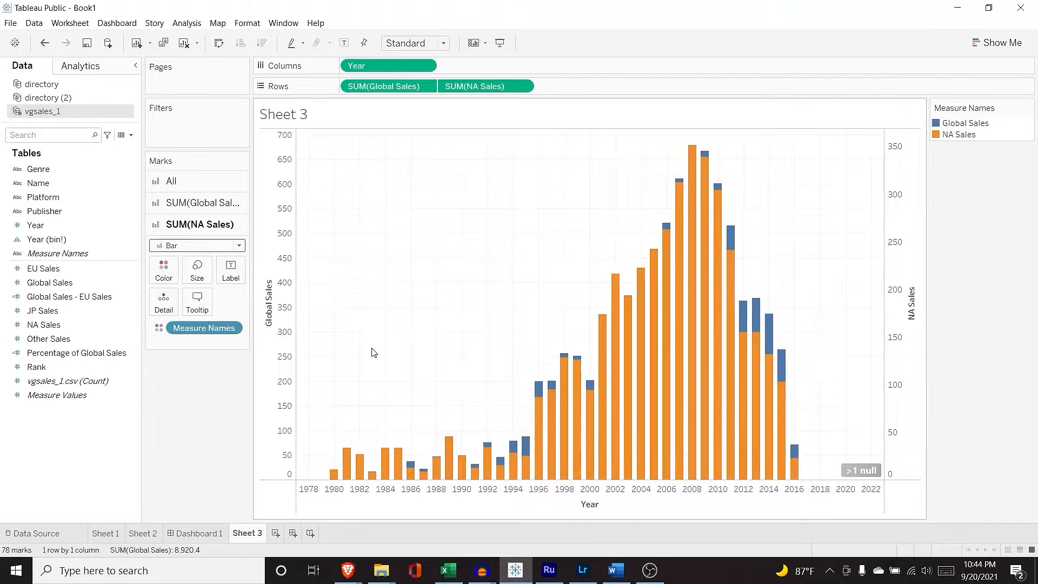
left_click(211, 246)
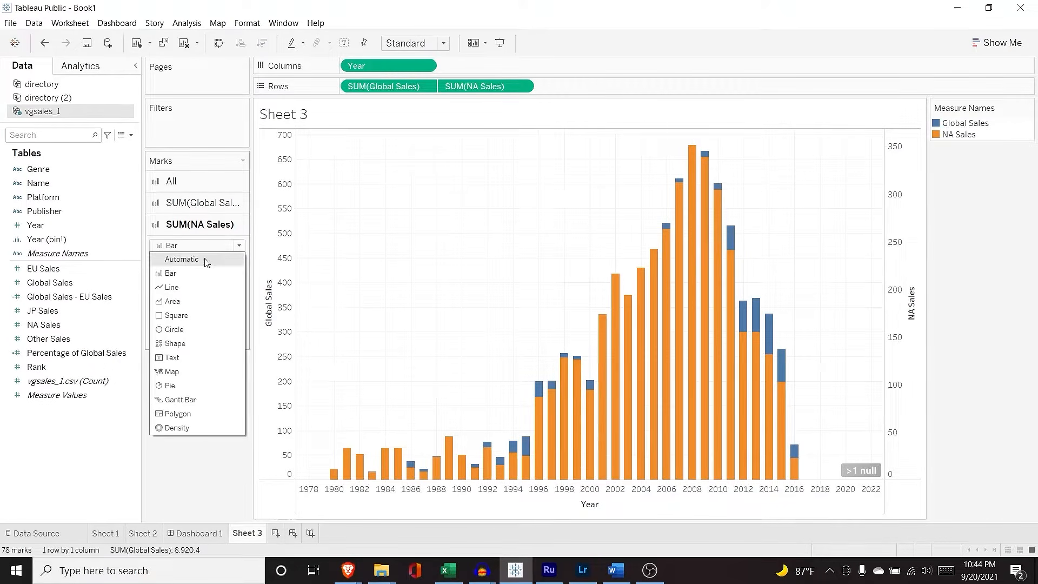
left_click(192, 315)
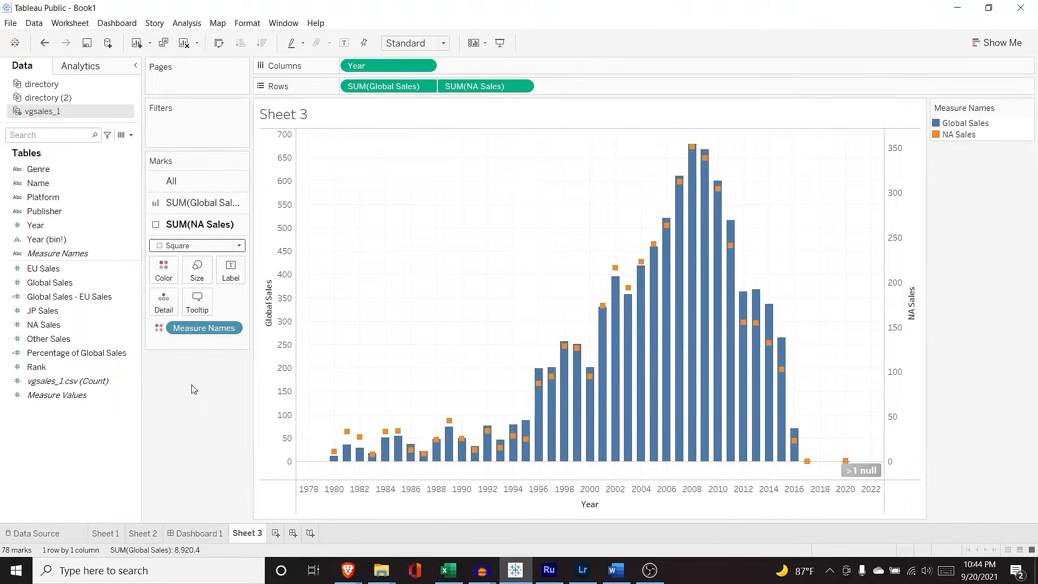
left_click(200, 245)
left_click(190, 287)
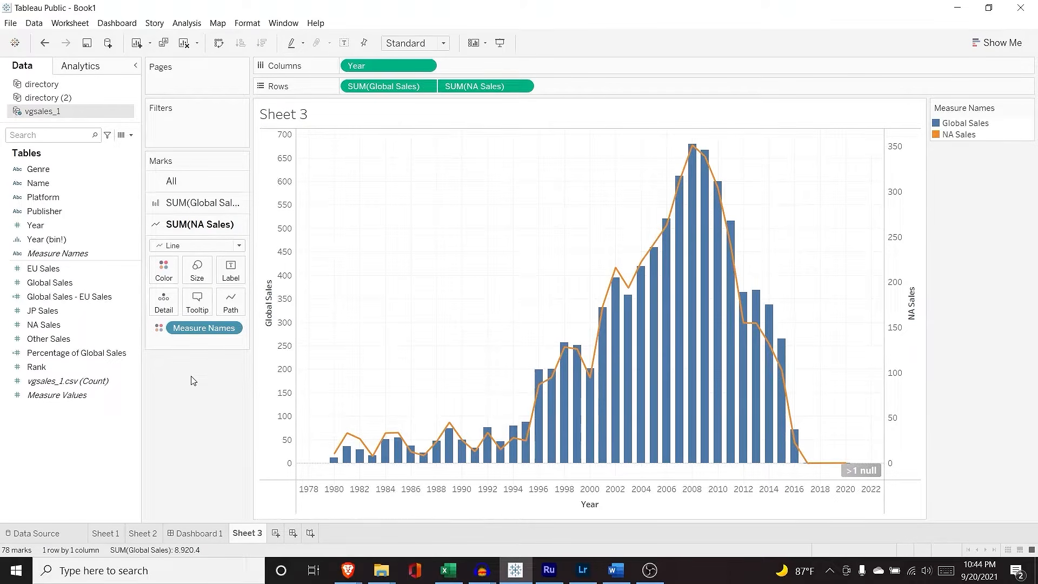
left_click(276, 533)
left_click(76, 99)
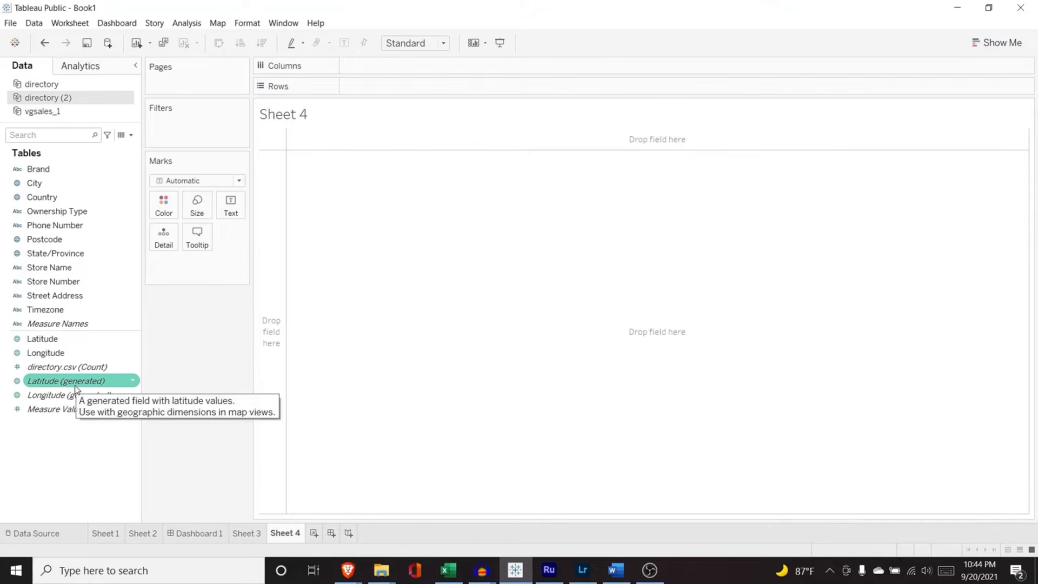
Step: Map Longitude and Latitude (generated) with Postcode on Detail to plot 3609 postcode marks
mouse_move(70, 395)
left_mouse_down()
mouse_move(343, 182)
mouse_move(407, 62)
left_mouse_up()
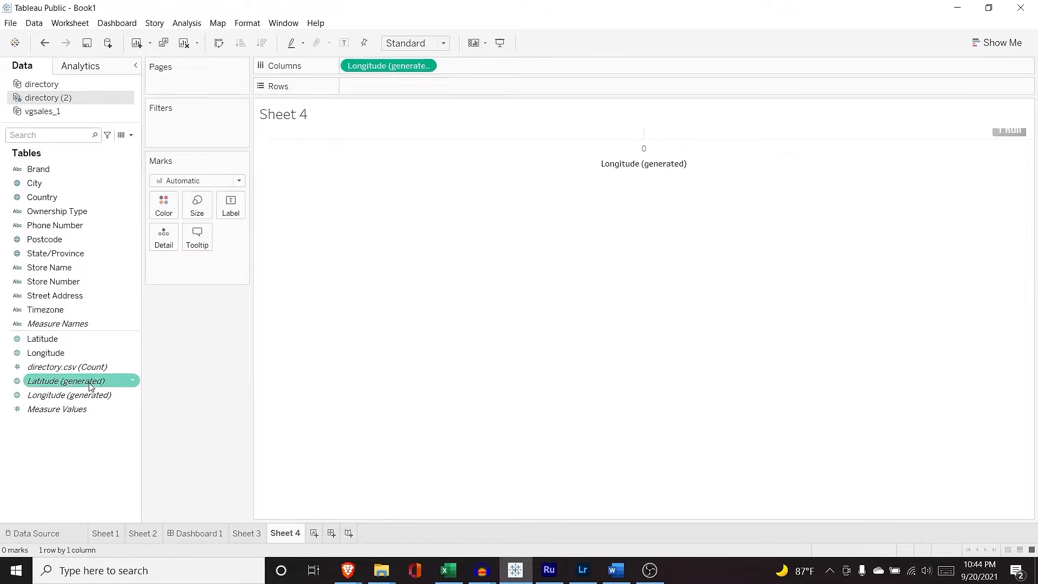
mouse_move(90, 382)
left_mouse_down()
mouse_move(459, 105)
mouse_move(456, 82)
left_mouse_up()
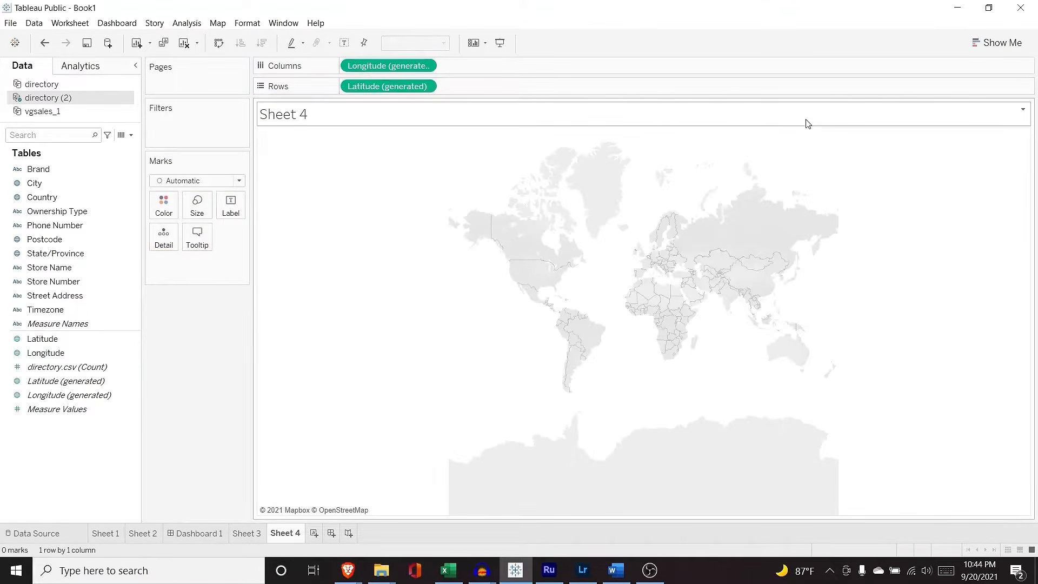
left_click(1001, 39)
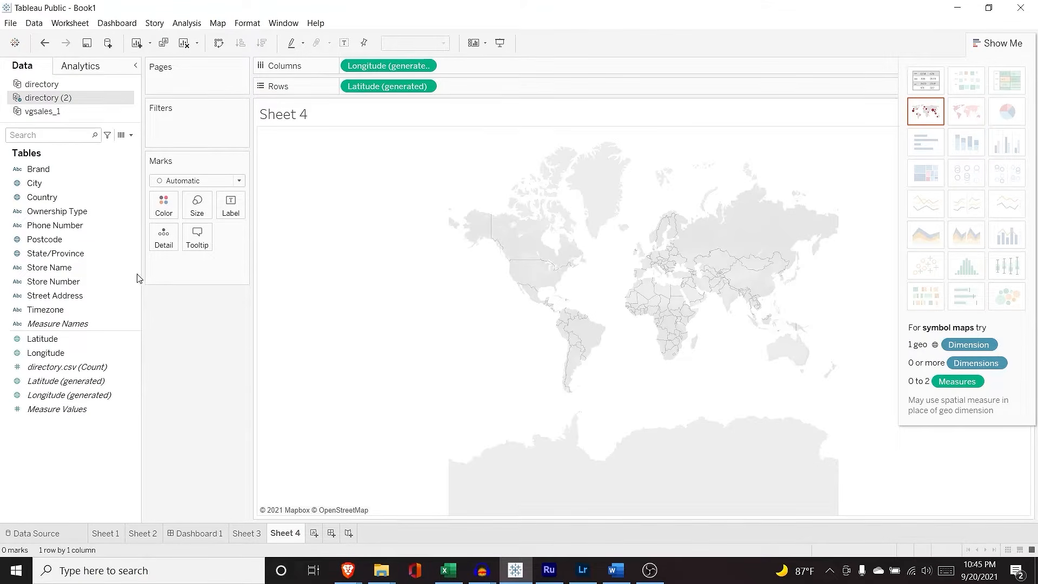
left_click(67, 240)
left_click_drag(67, 241, 189, 273)
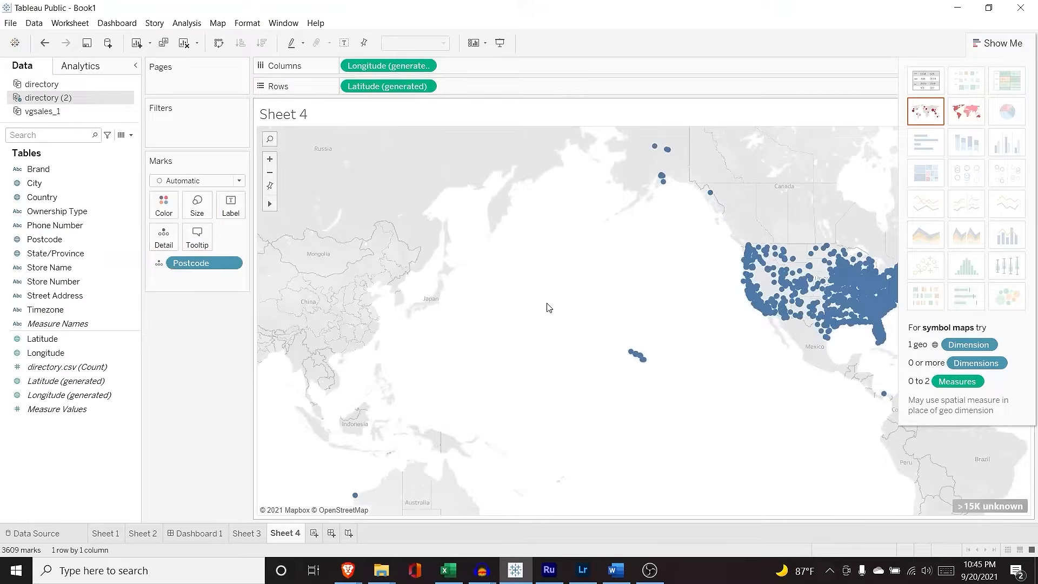
Step: Pan and zoom the map to centre on the United States
mouse_move(269, 206)
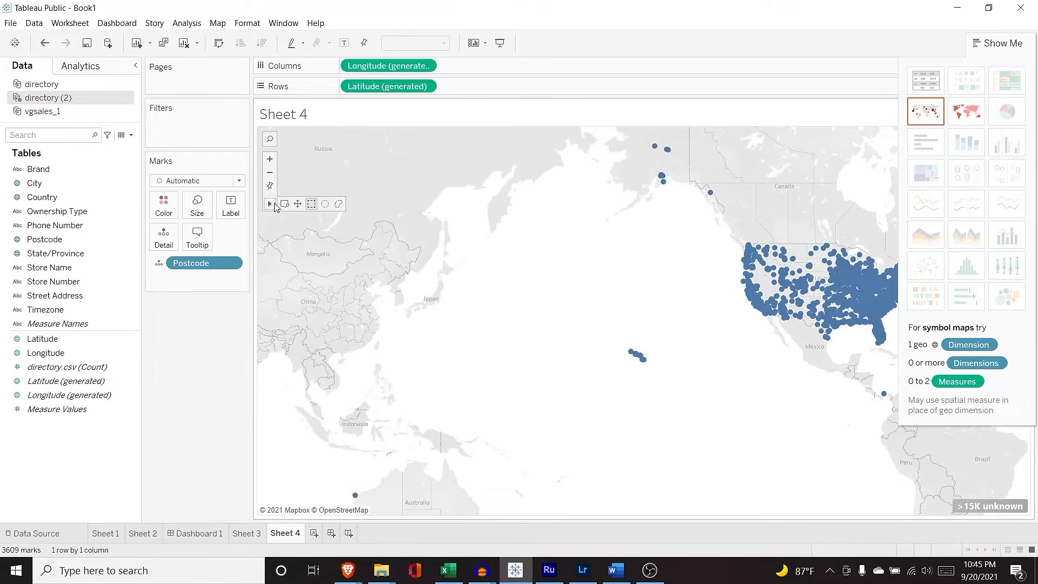
left_click(298, 204)
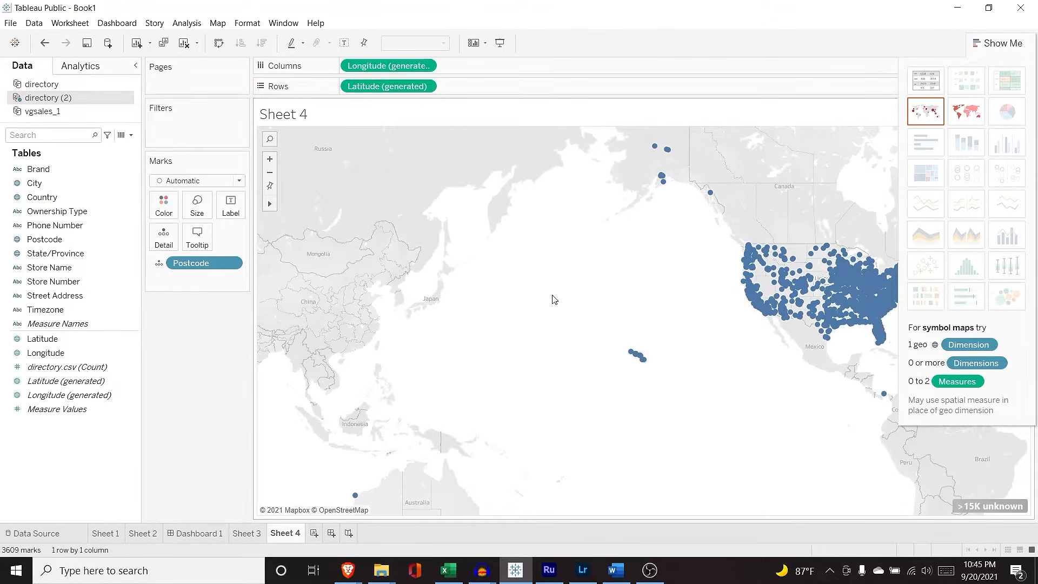
left_click_drag(568, 295, 391, 280)
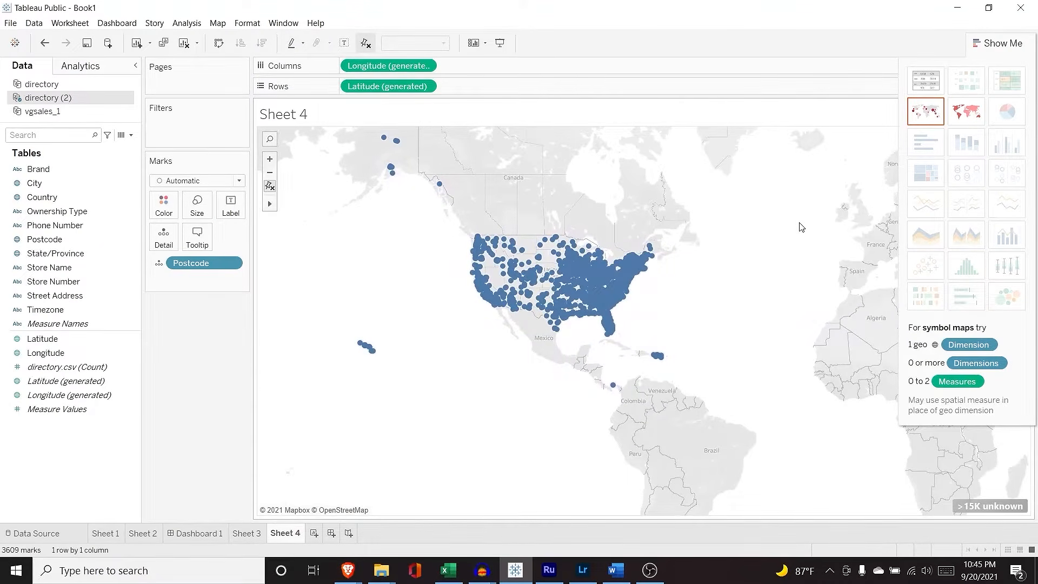
left_click(1002, 43)
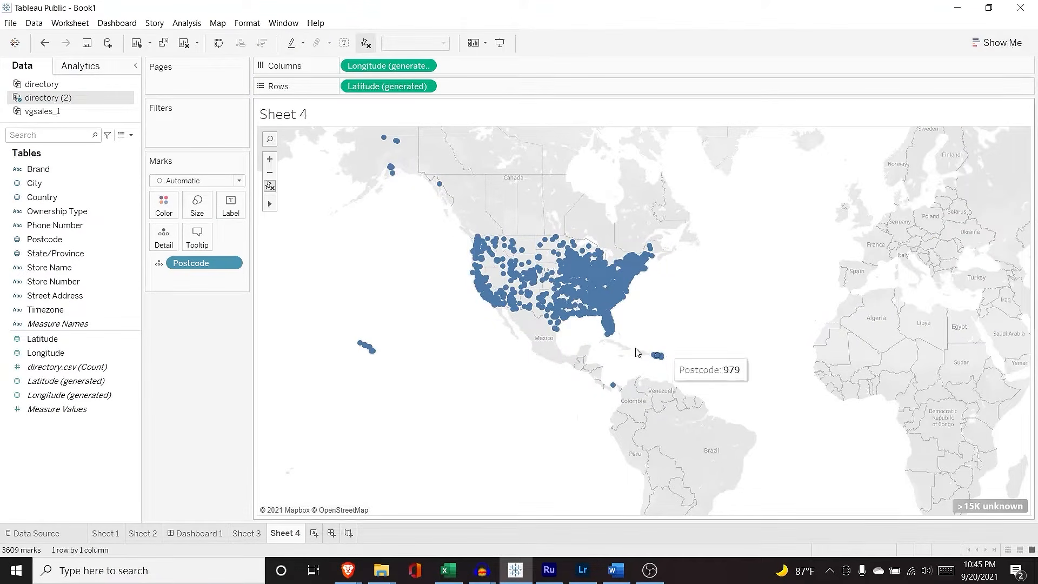
left_click(269, 159)
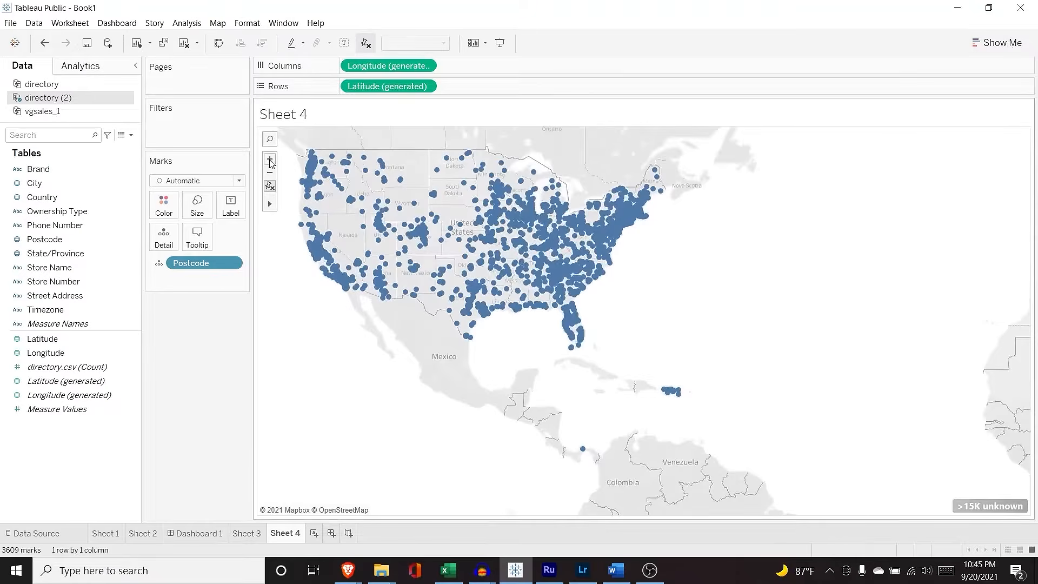
left_click(269, 162)
left_click_drag(366, 238, 652, 374)
left_click(270, 172)
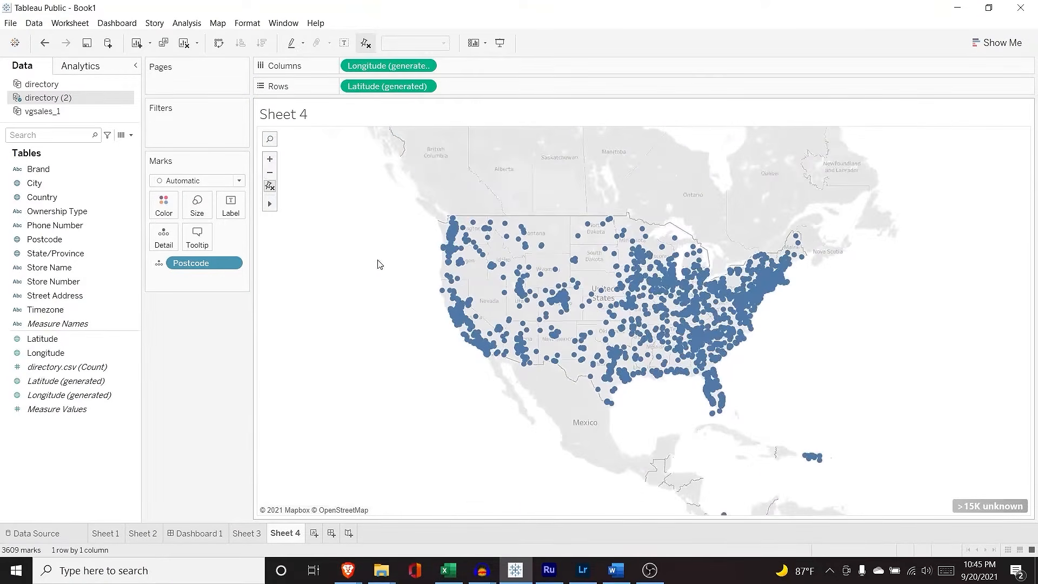
left_click_drag(562, 297, 509, 280)
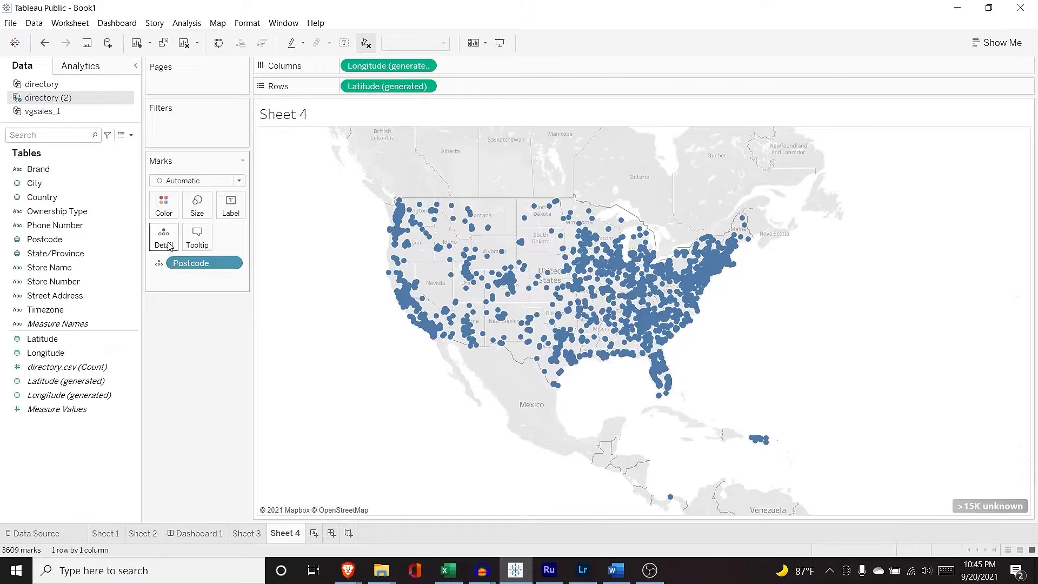
Step: Try Postcode on Color, then on Size, shrinking the points to minimum and then slightly larger
left_click(160, 263)
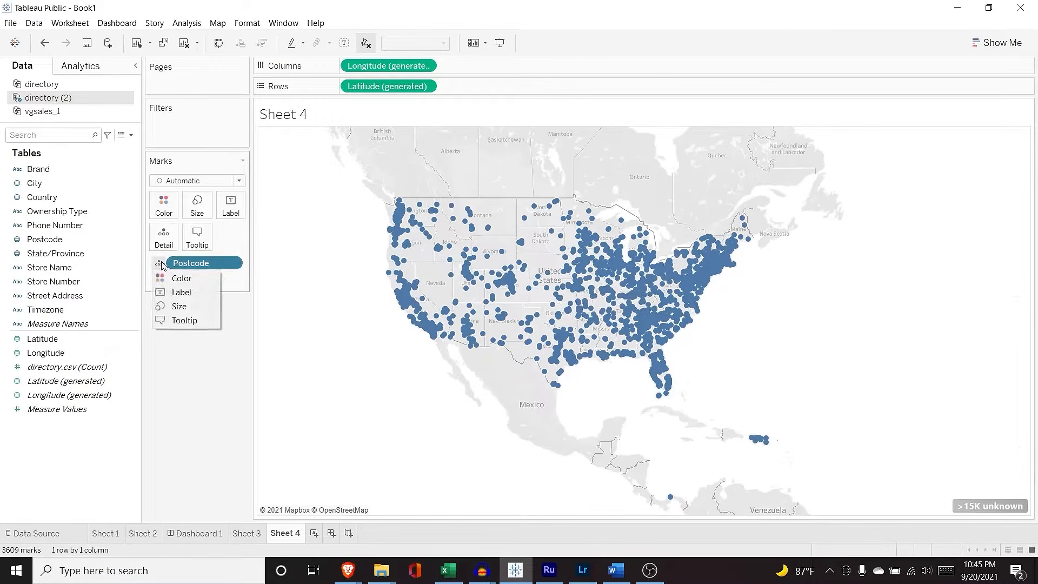
left_click(162, 278)
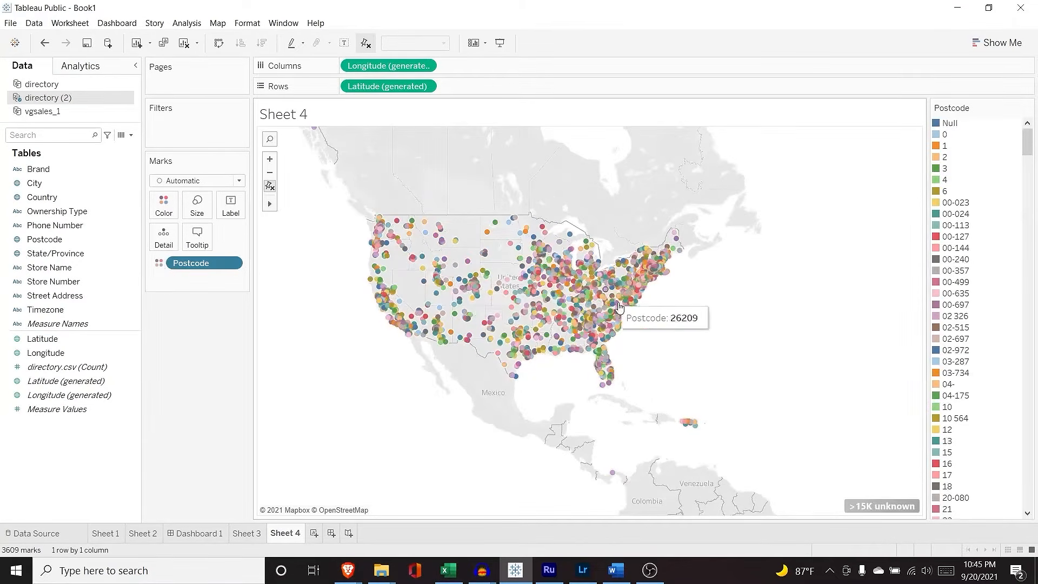
left_click(159, 265)
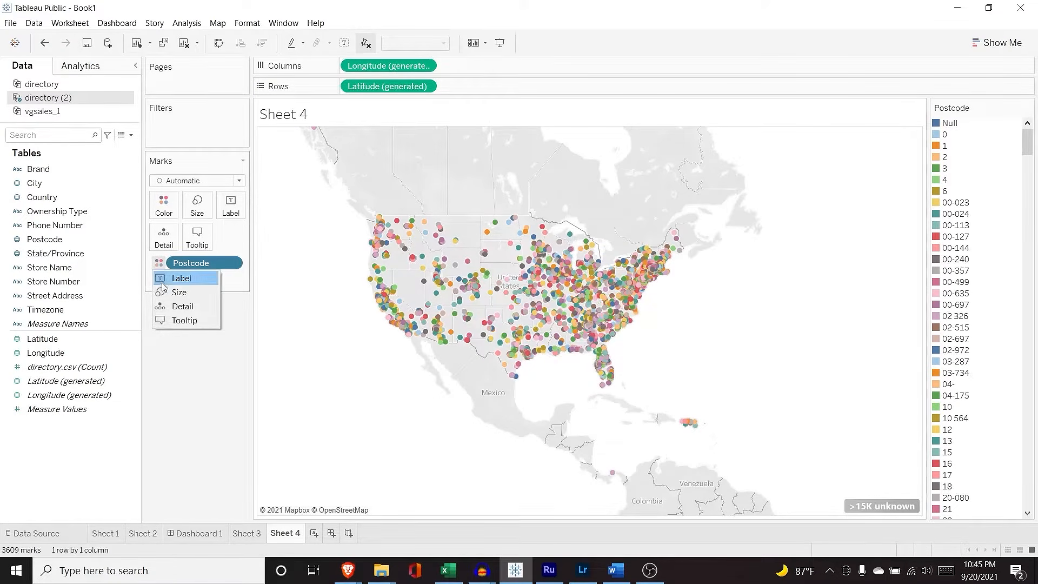
left_click(176, 292)
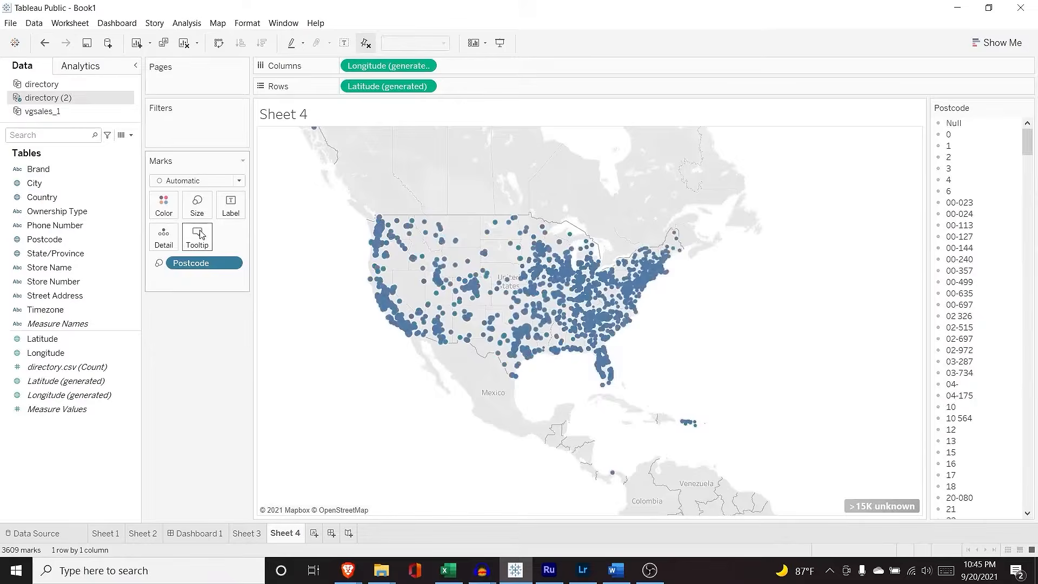
left_click(196, 204)
left_click_drag(214, 236, 191, 236)
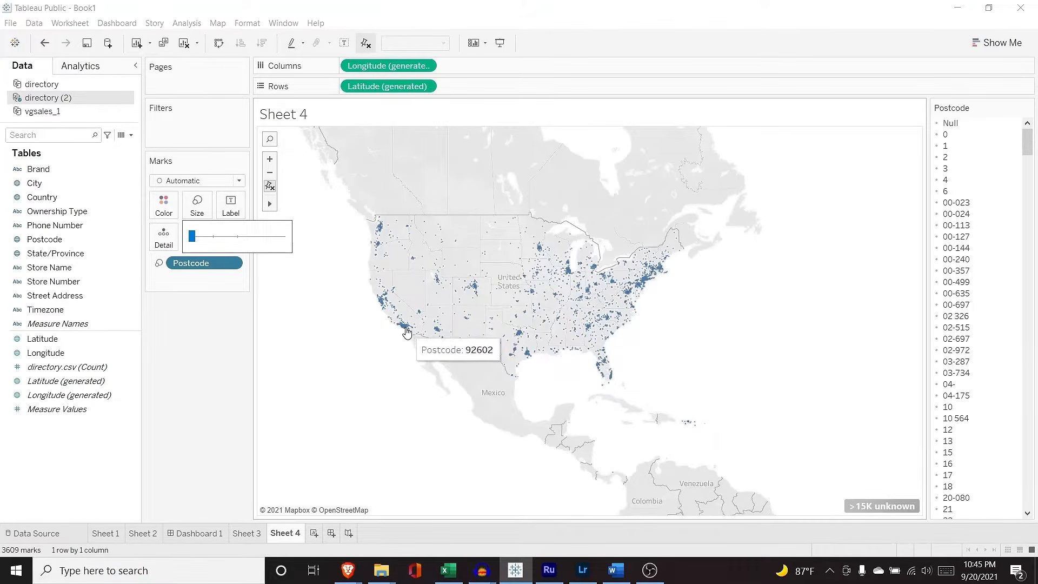
left_click(200, 319)
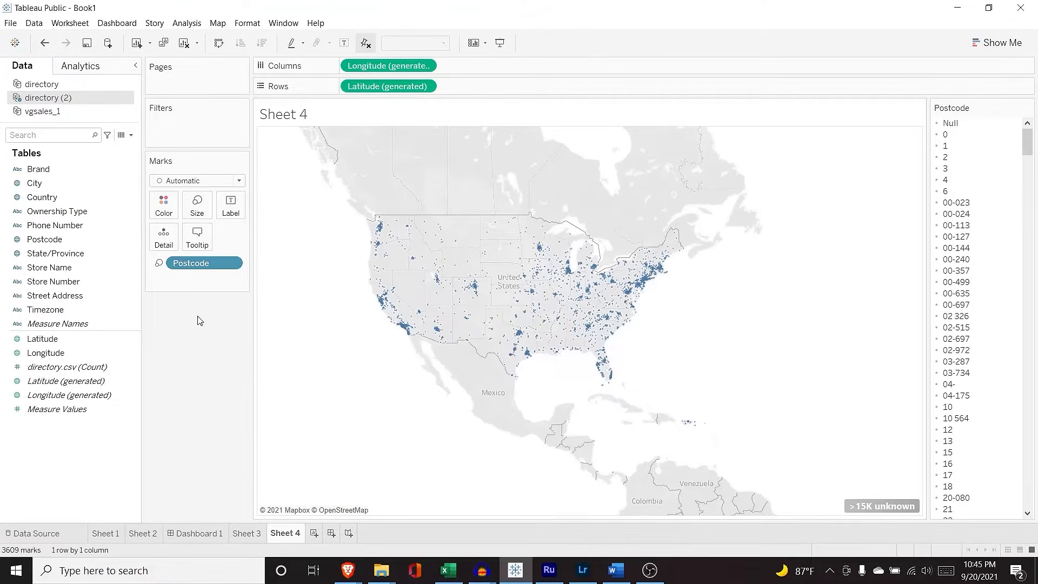
left_click(197, 205)
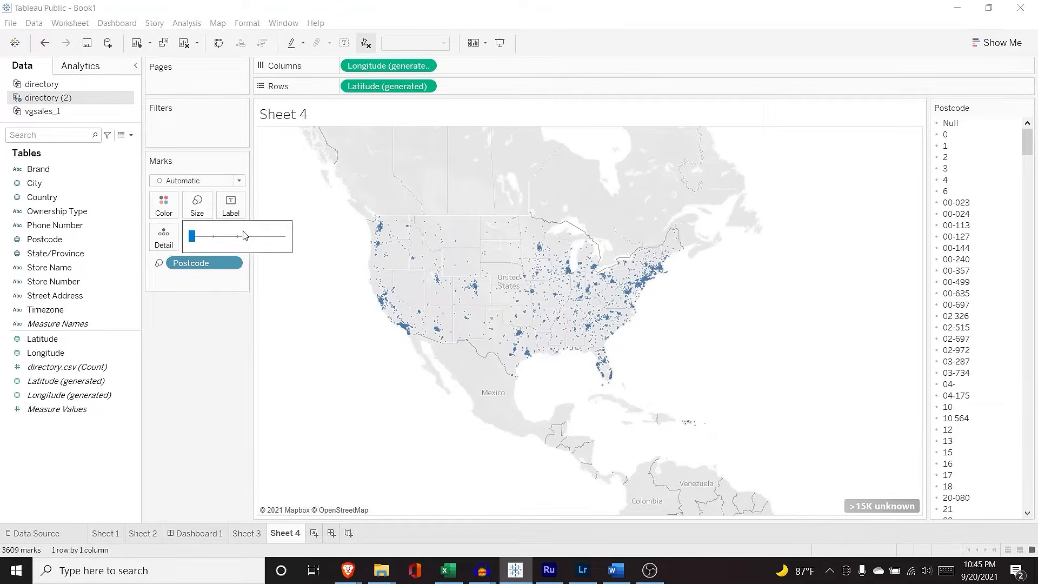
left_click(203, 242)
Step: Toggle mark labels on and off, then remove Postcode from the map marks
left_click(230, 206)
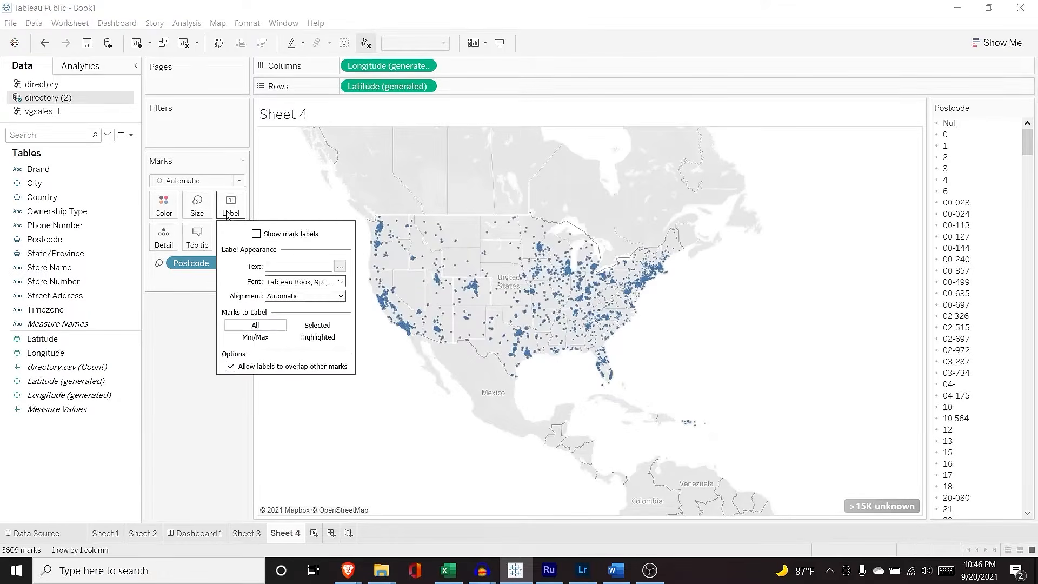
left_click(256, 235)
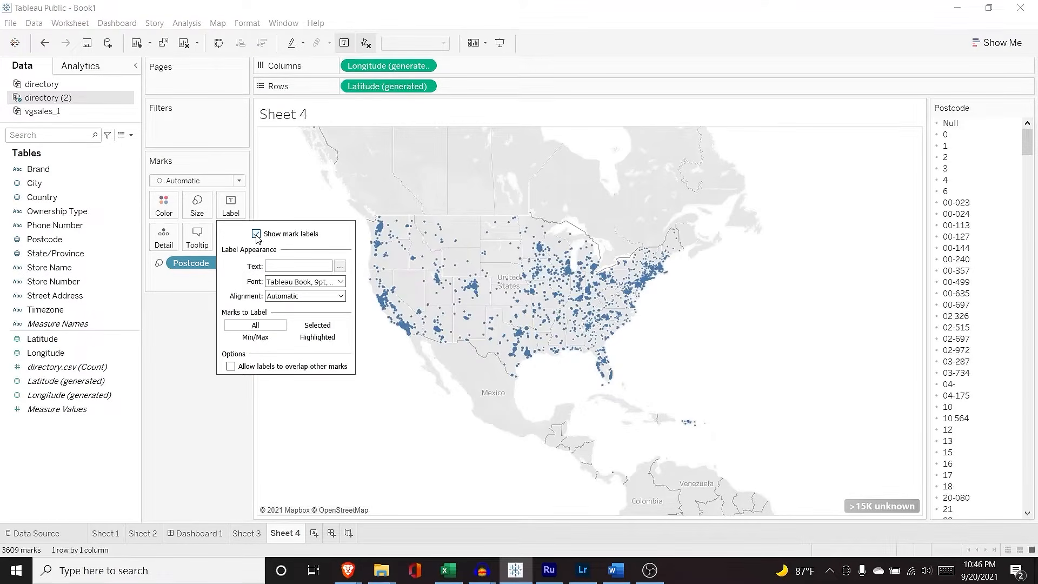
left_click(256, 235)
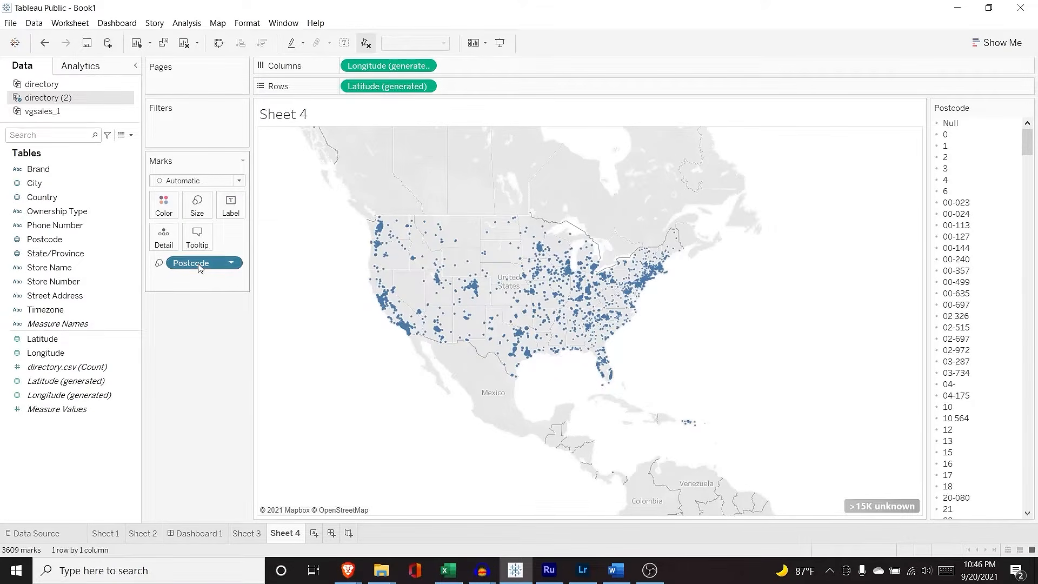
mouse_move(200, 267)
left_mouse_down()
mouse_move(42, 267)
mouse_move(59, 259)
mouse_move(187, 270)
left_mouse_up()
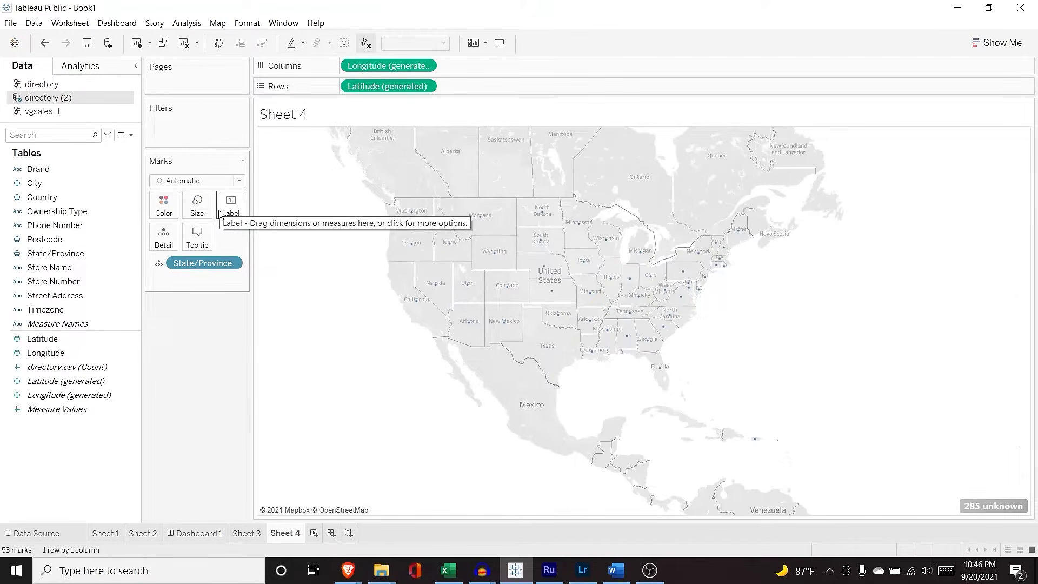
Step: Switch the marks to filled Map shapes and colour each state by State/Province
left_click(181, 181)
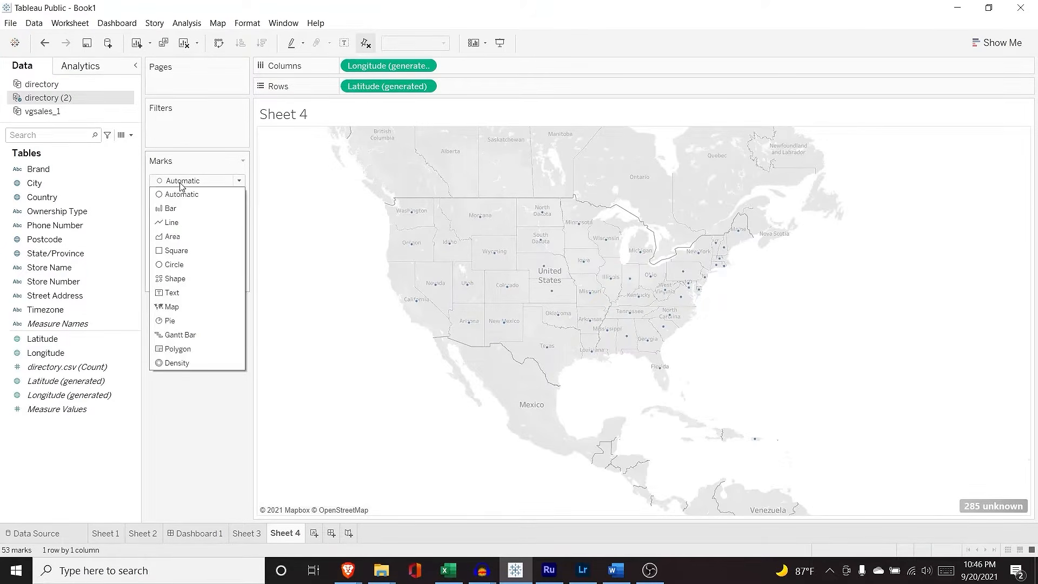
left_click(203, 306)
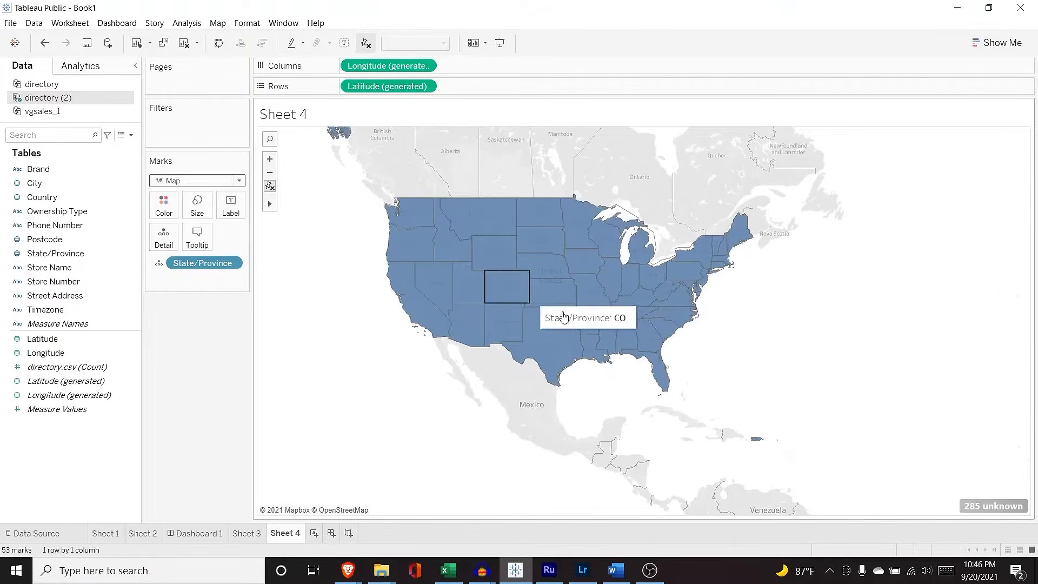
left_click(157, 206)
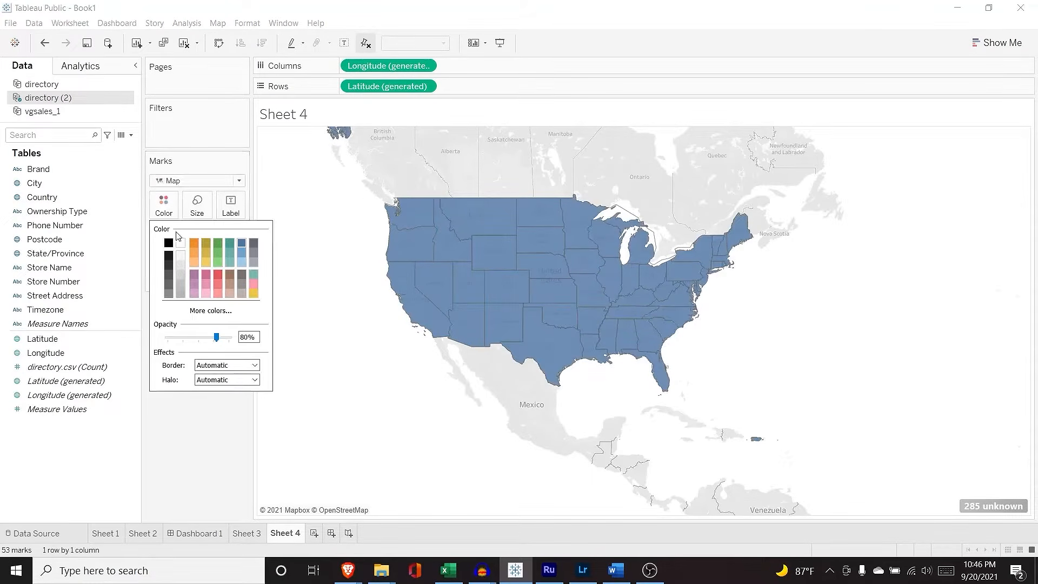
left_click(157, 209)
left_click(161, 263)
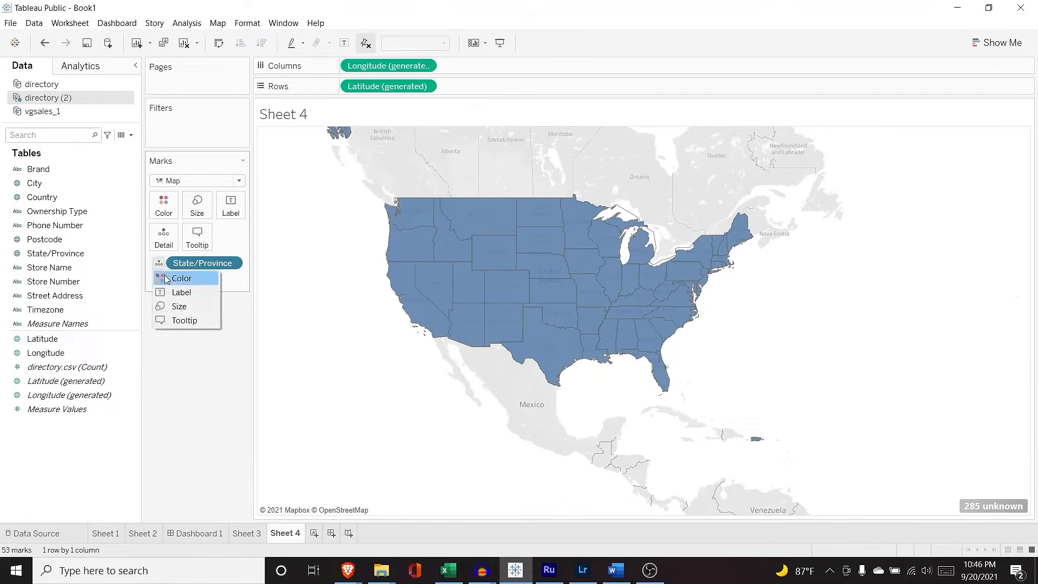
left_click(172, 278)
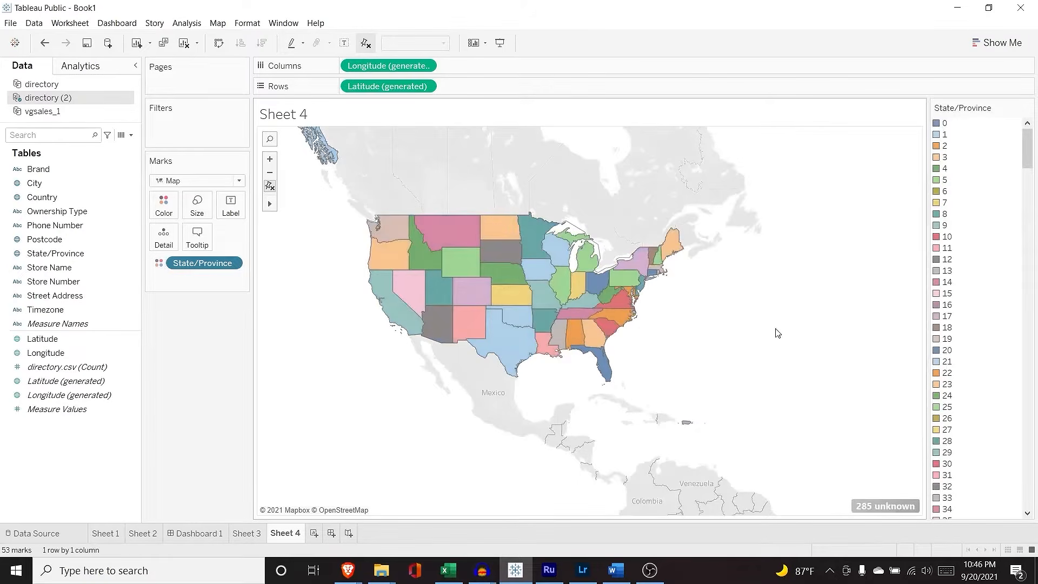
scroll(806, 304, "up", 1)
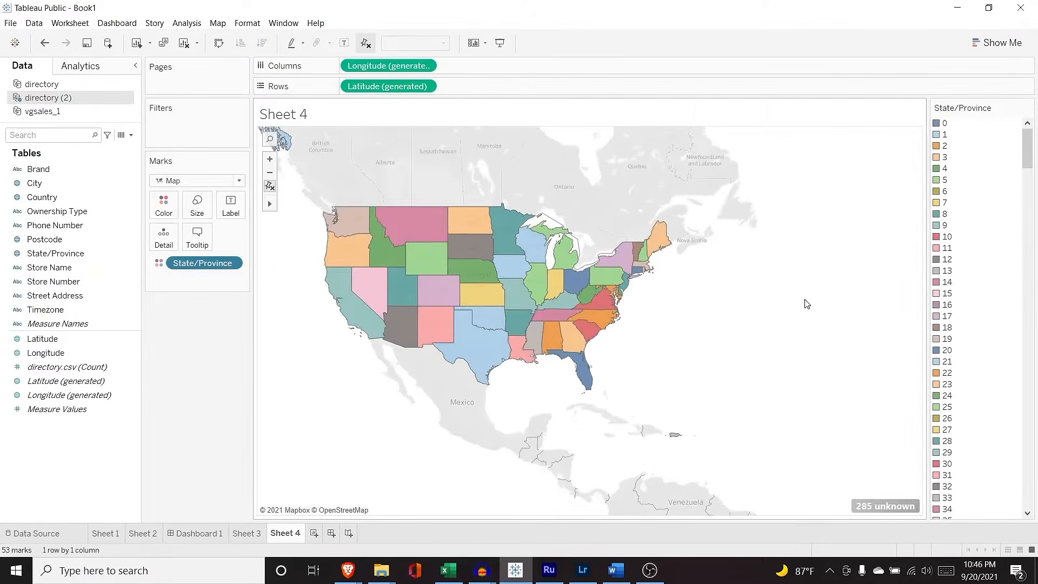
scroll(936, 338, "down", 1)
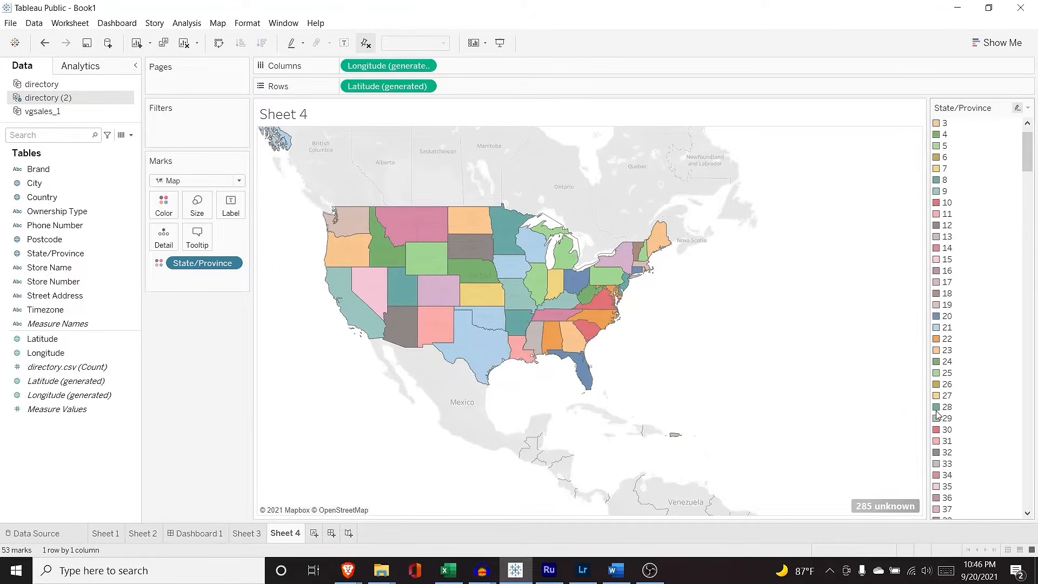
left_click_drag(1029, 176, 1033, 113)
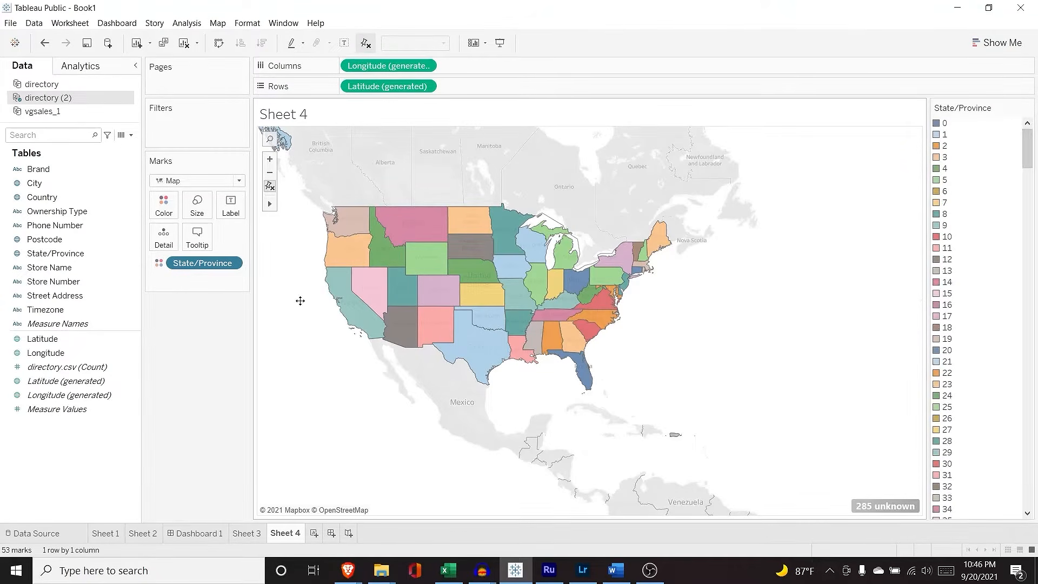
left_click_drag(299, 300, 356, 311)
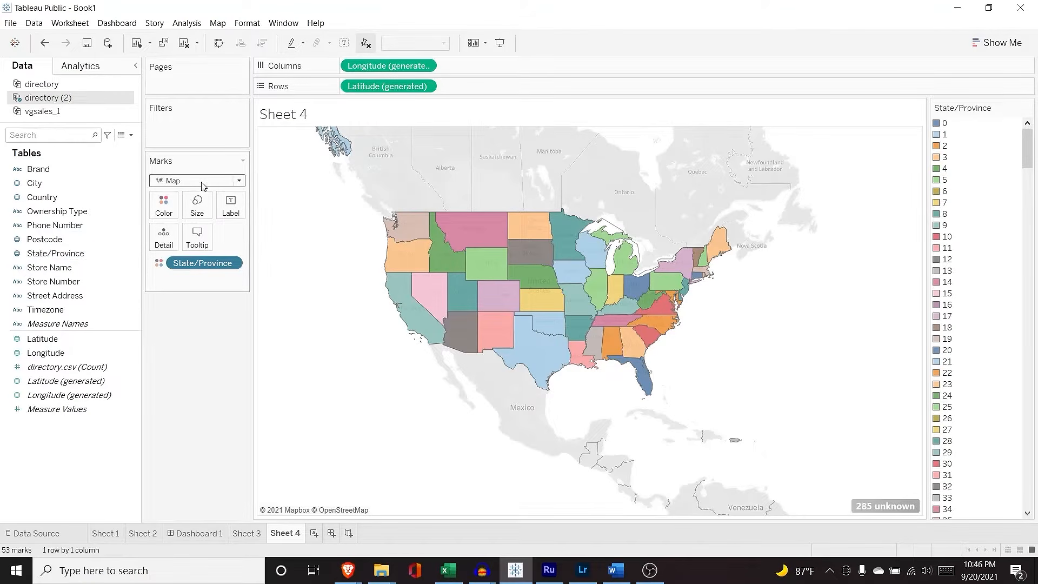
Step: Change the map's mark type to Density and remove State/Province from the Marks card
left_click(214, 184)
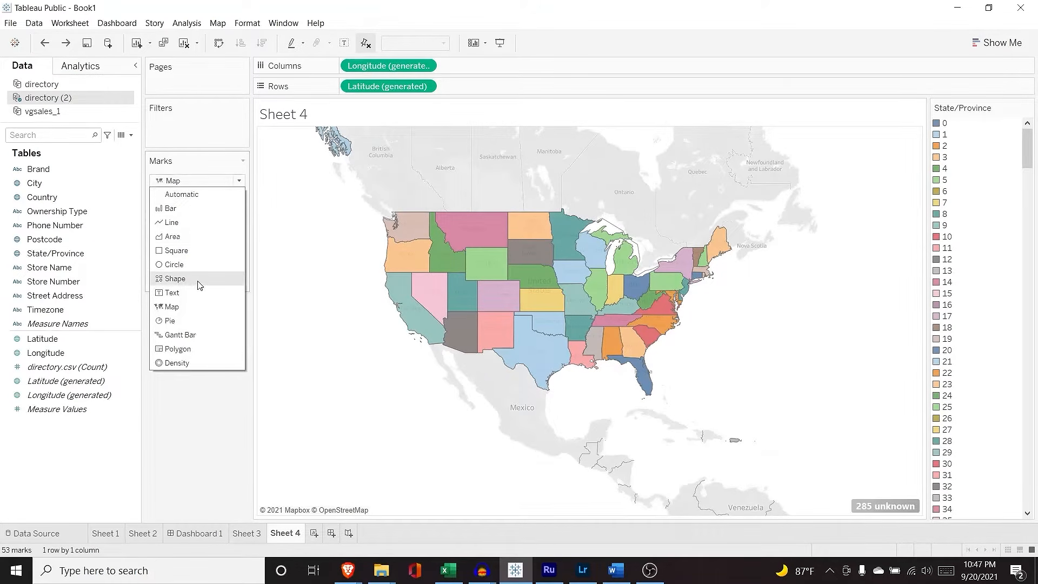
left_click(197, 363)
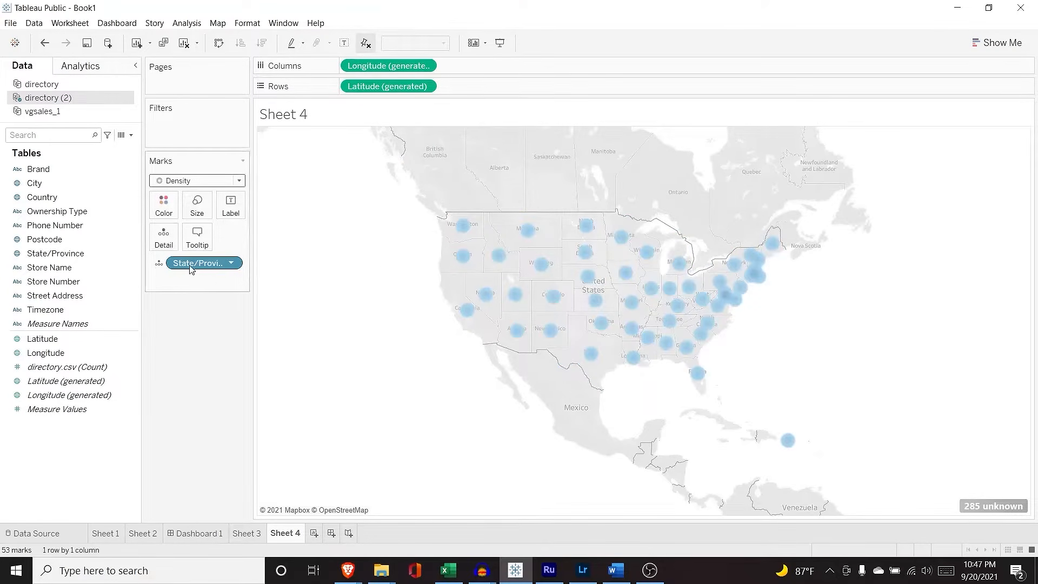
mouse_move(199, 266)
left_mouse_down()
mouse_move(39, 276)
mouse_move(58, 239)
mouse_move(192, 263)
left_mouse_up()
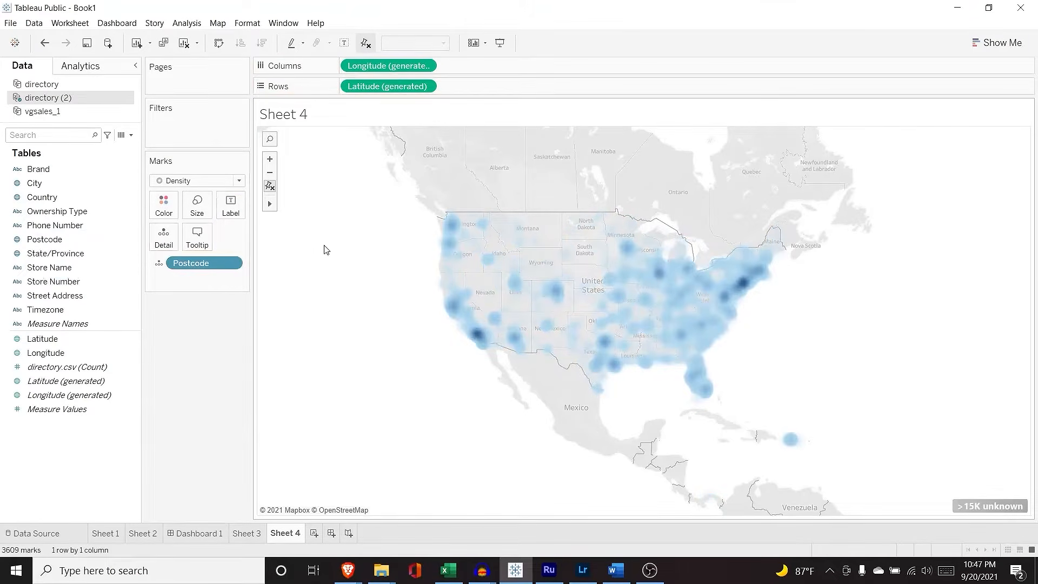
Step: Shrink the density spots to small with the Size slider and review the Color settings
left_click(205, 216)
left_click_drag(239, 237, 216, 238)
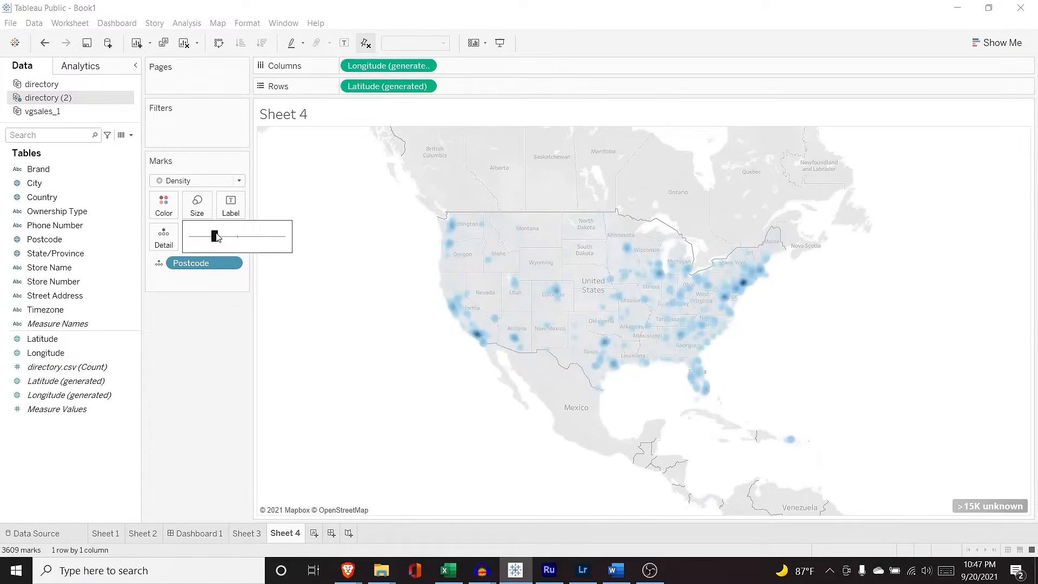
left_click(163, 209)
left_click(161, 209)
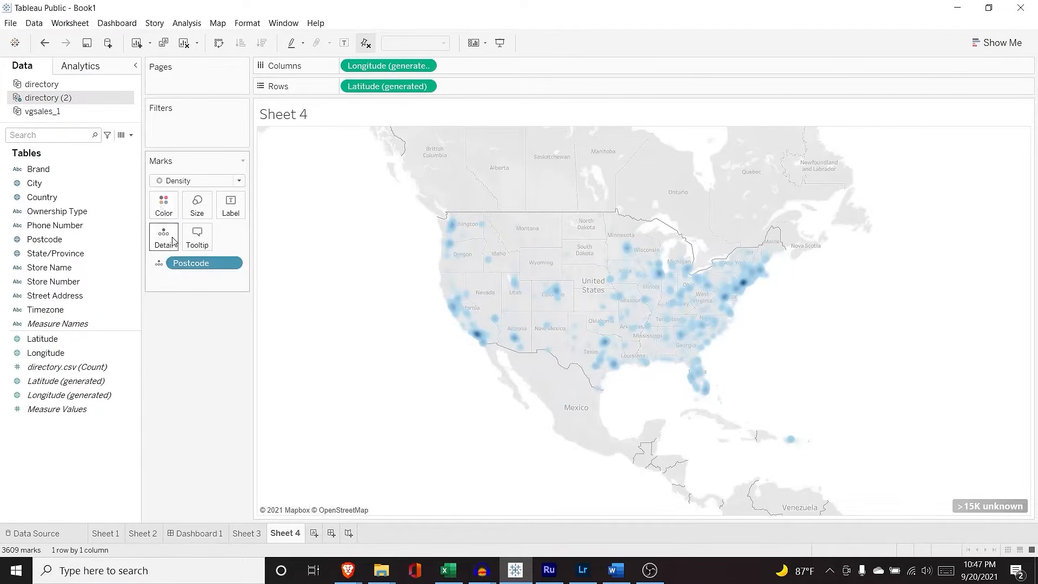
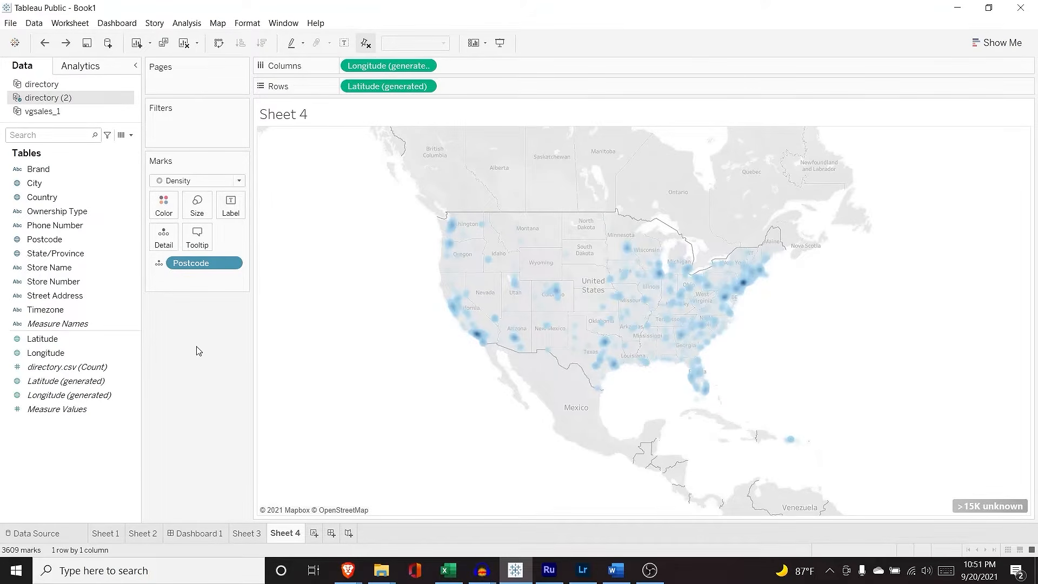
Step: On Sheet 3, turn the chart into a treemap and remove Year
left_click(247, 533)
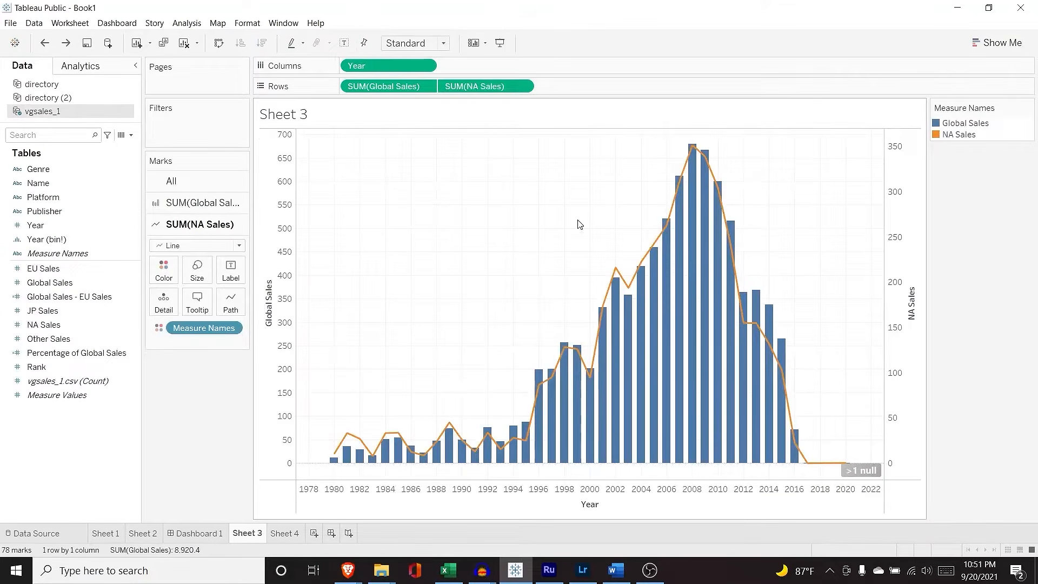
left_click(997, 42)
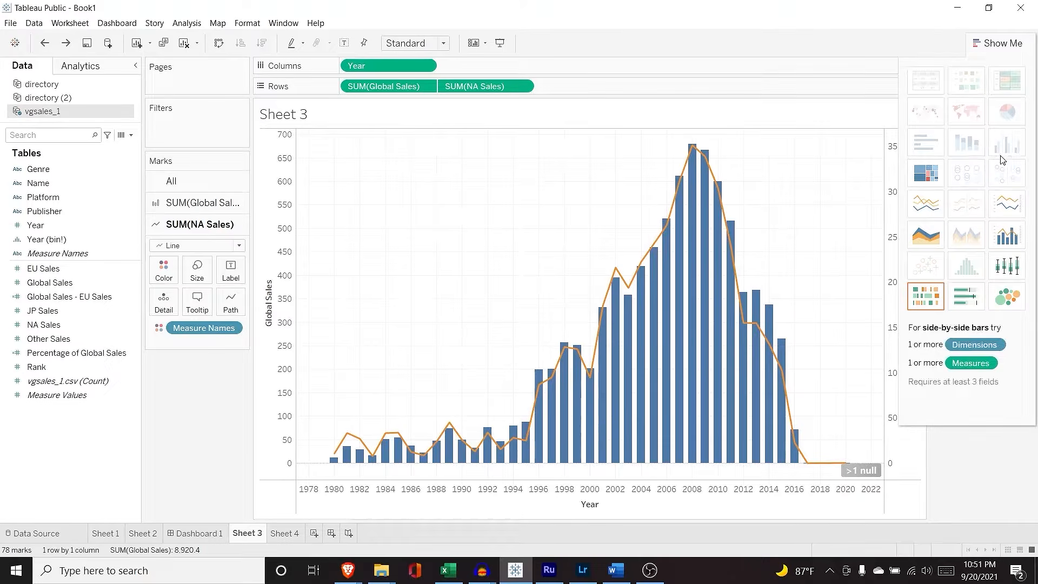
left_click(934, 175)
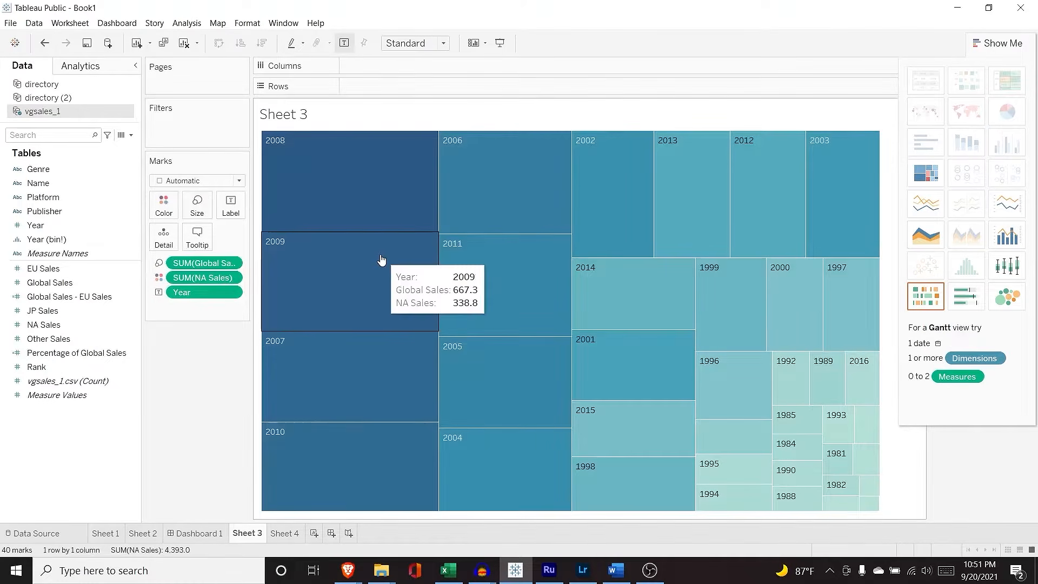
left_click_drag(183, 293, 81, 295)
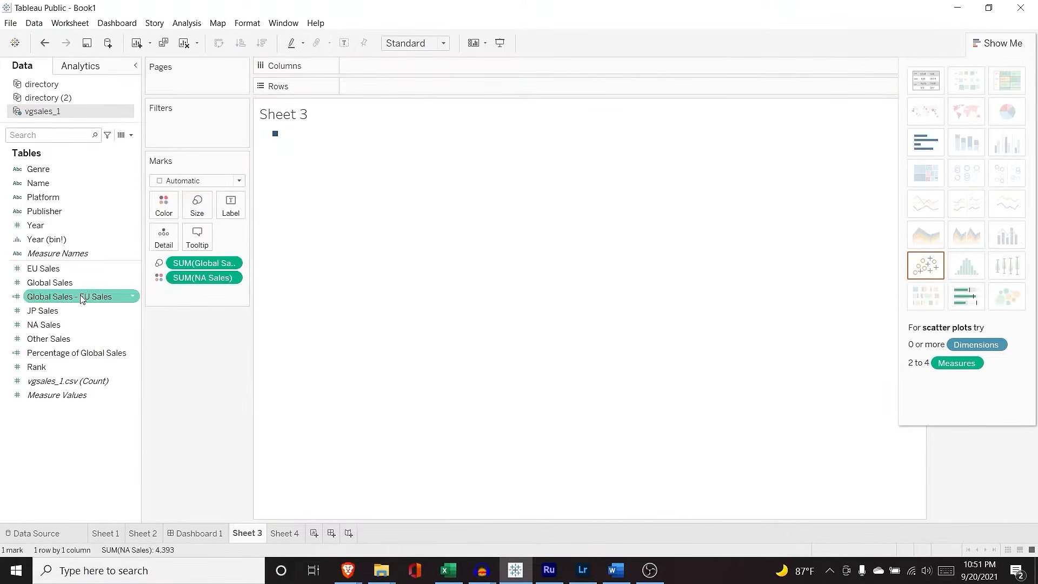
Step: Label the treemap boxes with Genre names and SUM(Global Sales) totals
left_click_drag(69, 169, 197, 297)
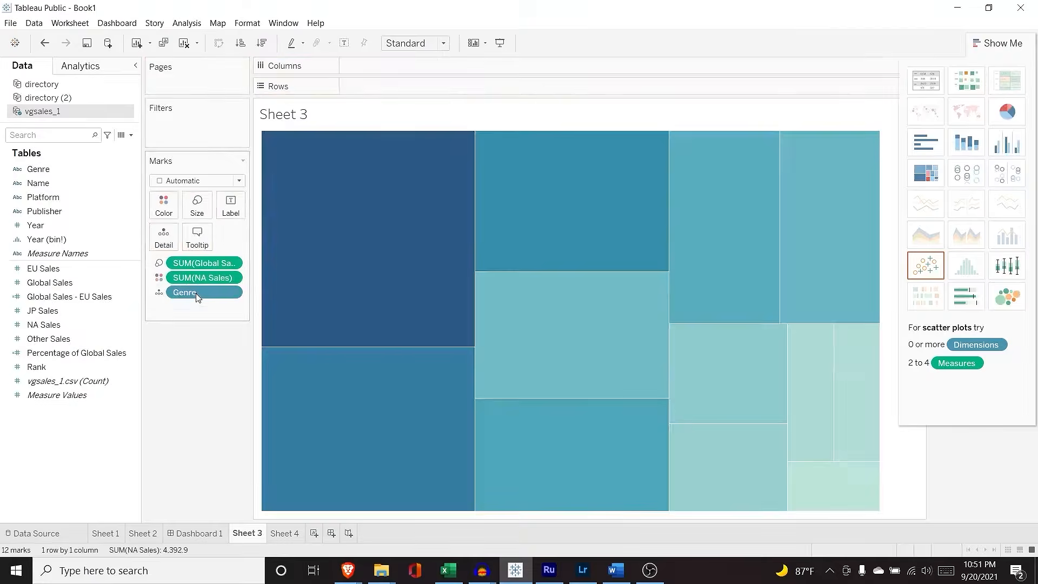
left_click(159, 292)
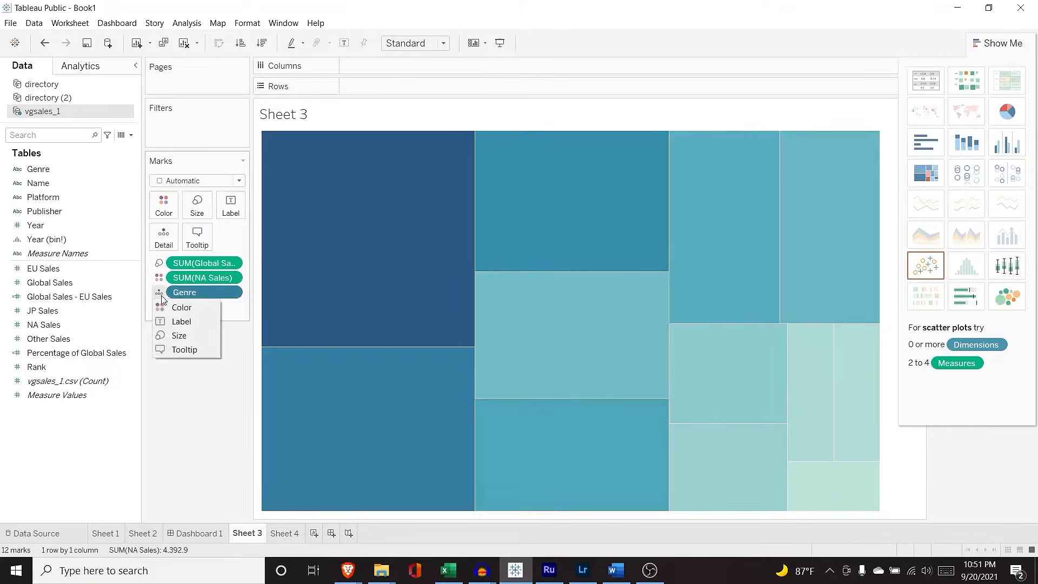
left_click(171, 321)
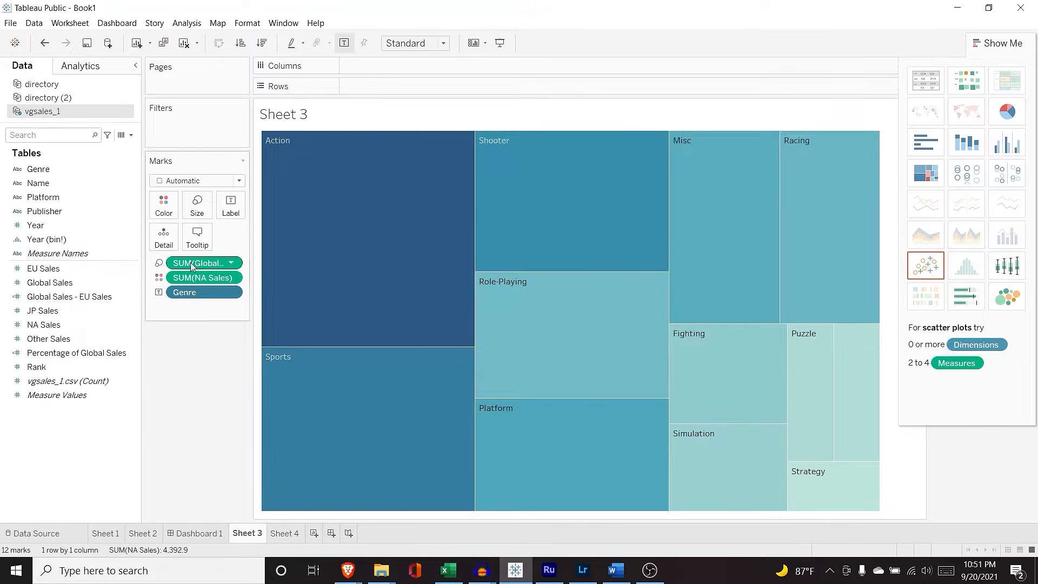
left_click_drag(202, 277, 209, 315)
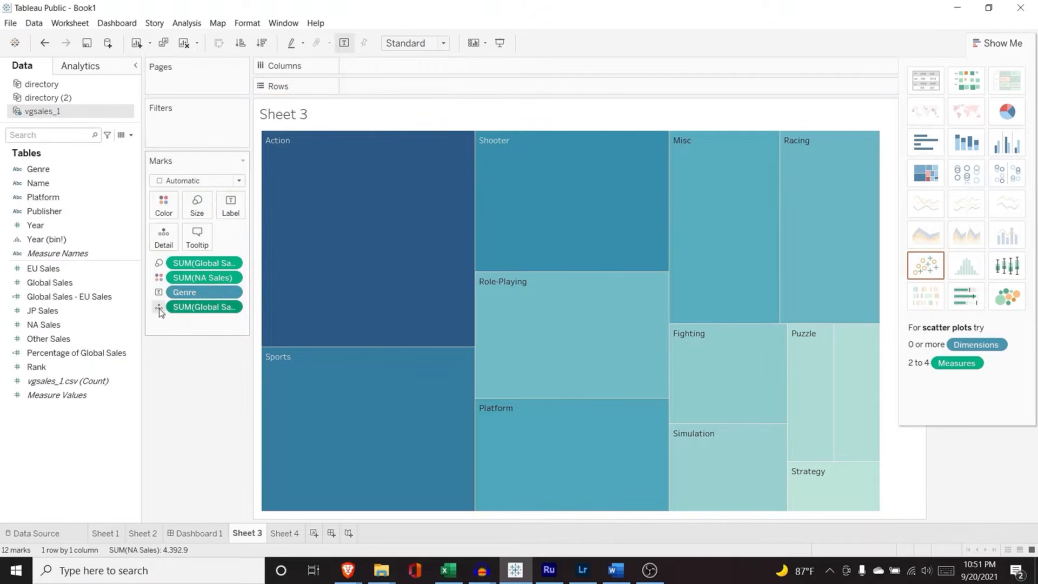
left_click(159, 308)
left_click(185, 334)
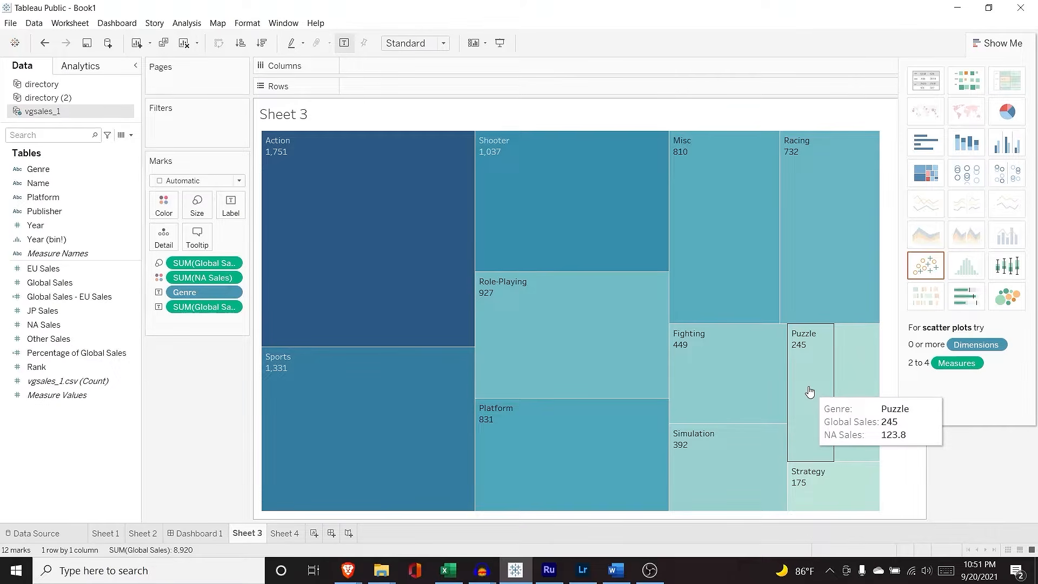
Step: Switch to packed bubbles and label each genre bubble with its Global Sales total
left_click(1003, 302)
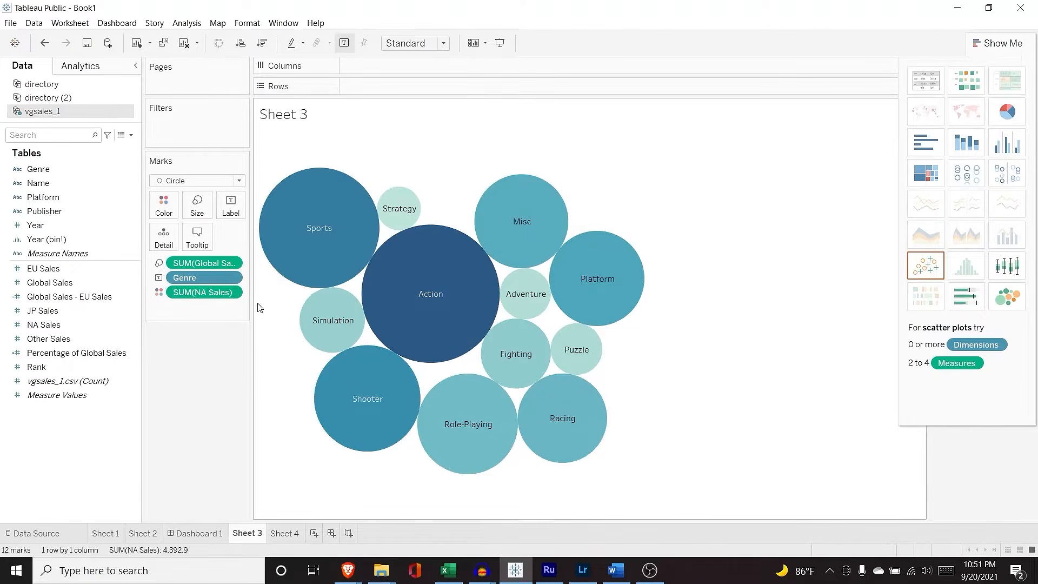
left_click_drag(50, 282, 169, 305)
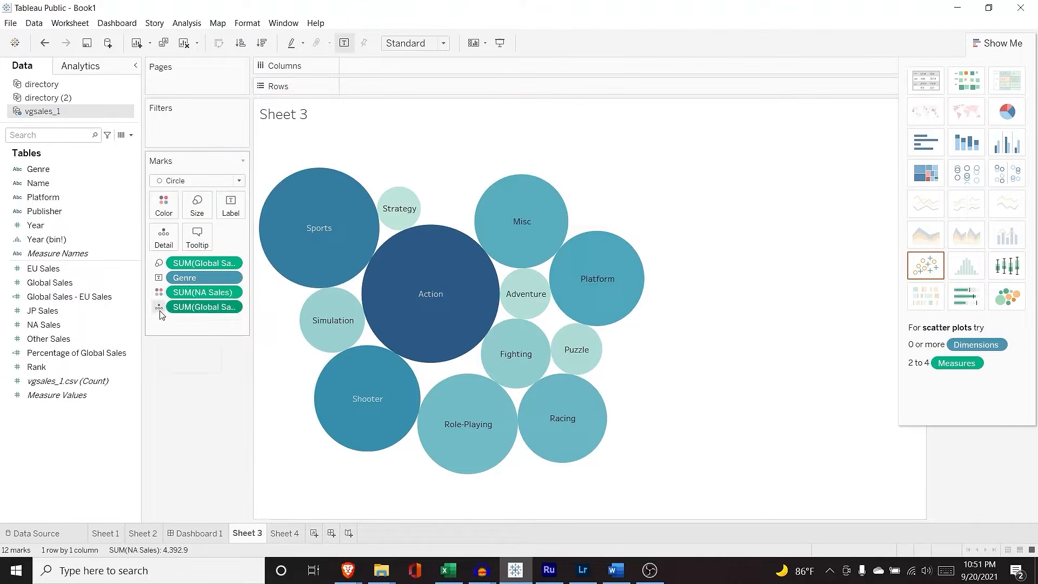
left_click(159, 306)
left_click(178, 336)
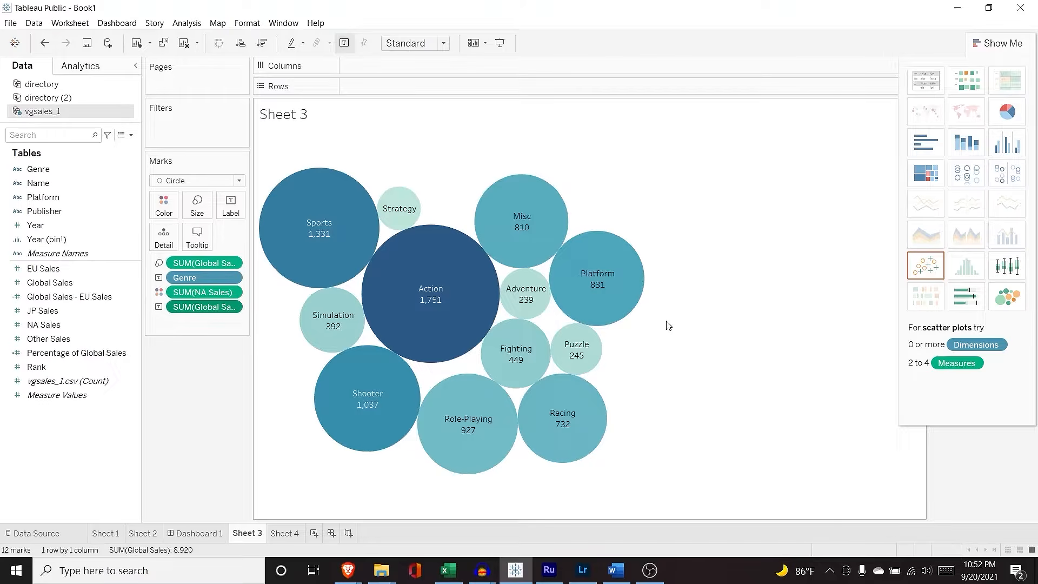
Step: Make it a pie chart, drop NA Sales, and label slices with Global Sales
left_click(1007, 112)
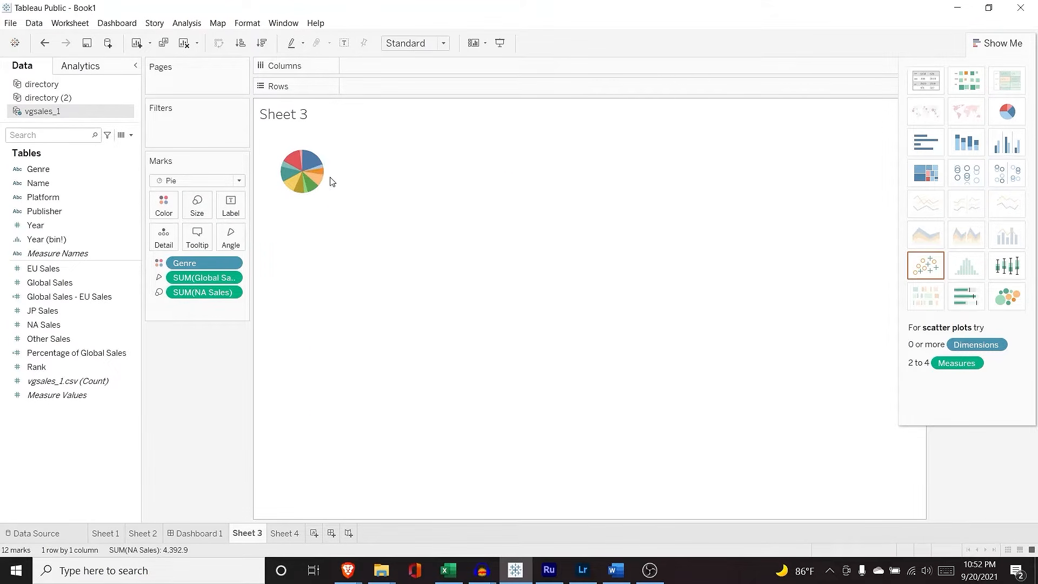
left_click(311, 161)
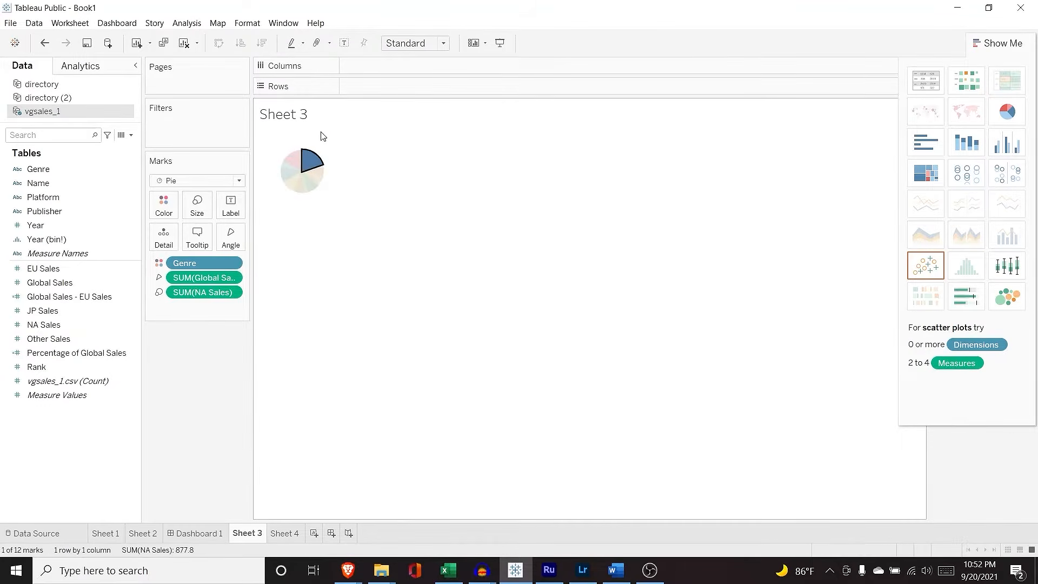
left_click(321, 139)
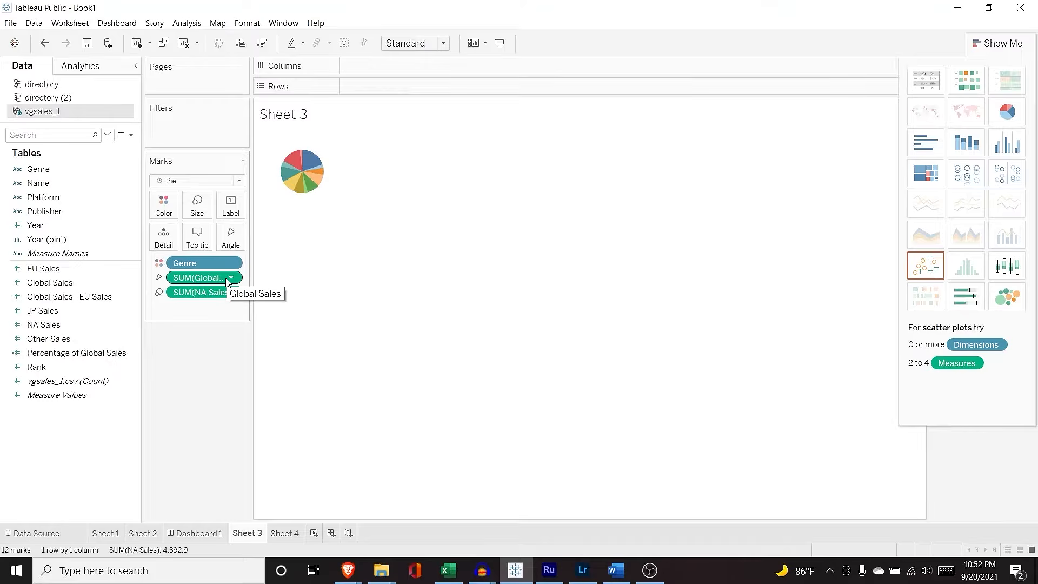
left_click_drag(211, 294, 111, 306)
left_click_drag(60, 282, 201, 294)
left_click(159, 292)
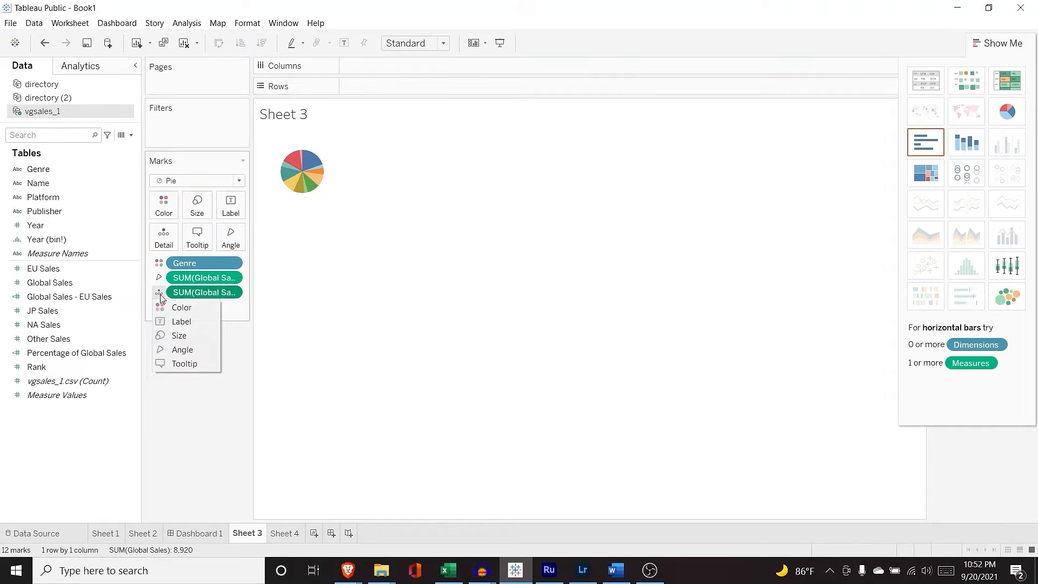
left_click(178, 321)
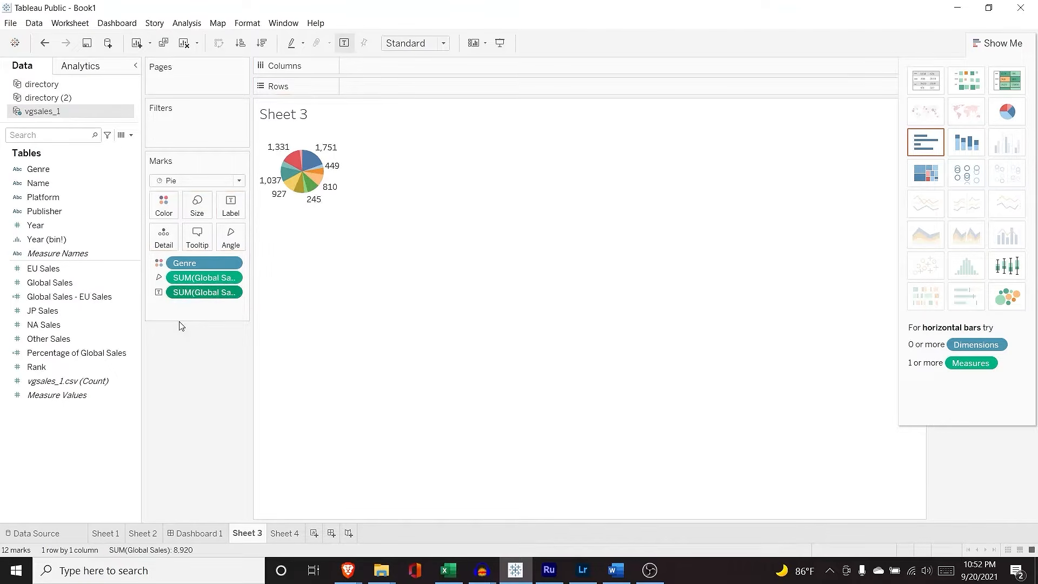
Step: Enlarge the pie with the Size slider and chart area, then add Genre to Marks
left_click(197, 205)
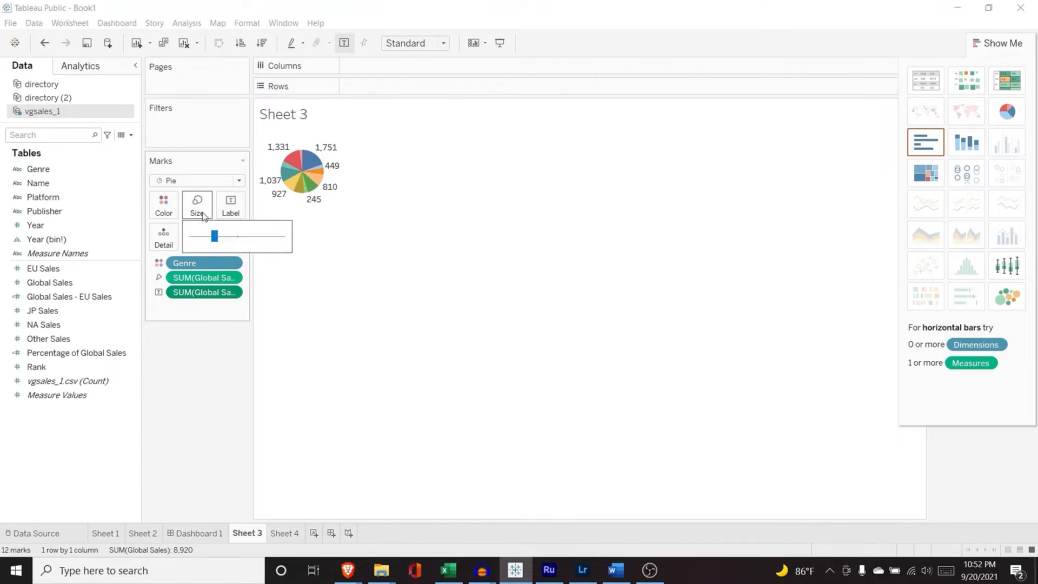
left_click_drag(221, 239, 253, 239)
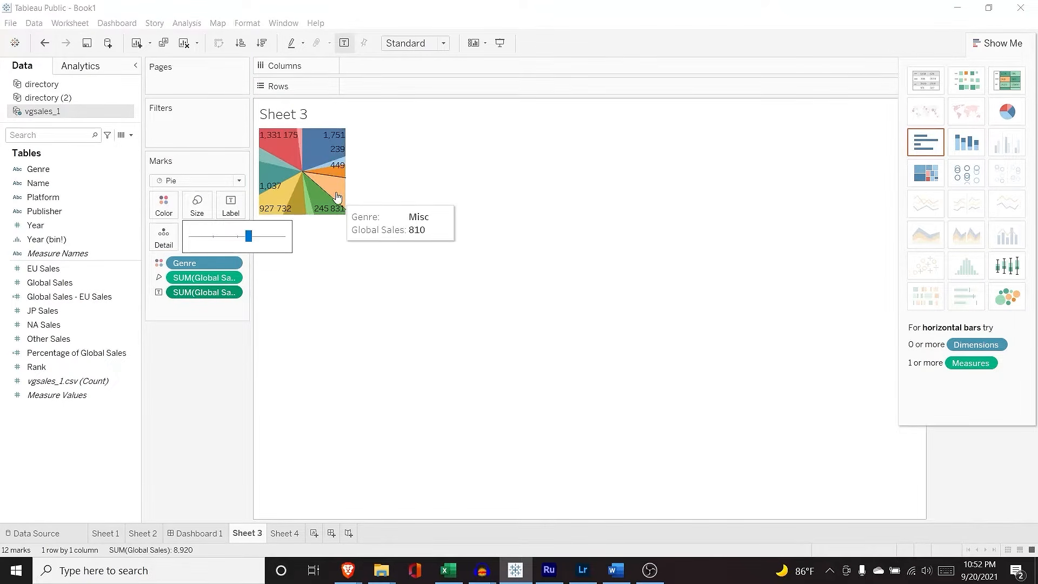
left_click(349, 180)
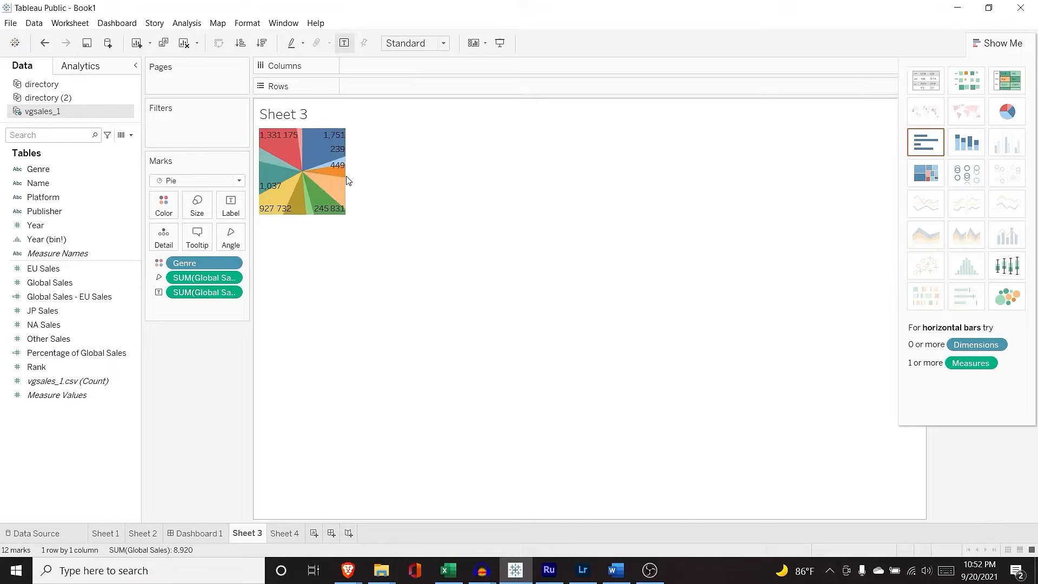
left_click_drag(346, 180, 489, 180)
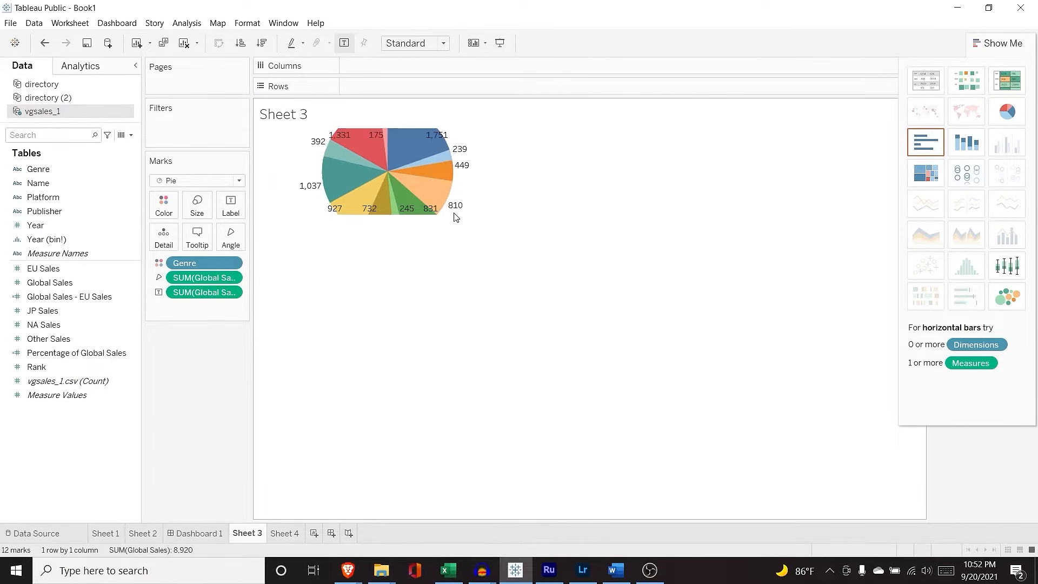
left_click_drag(449, 214, 458, 358)
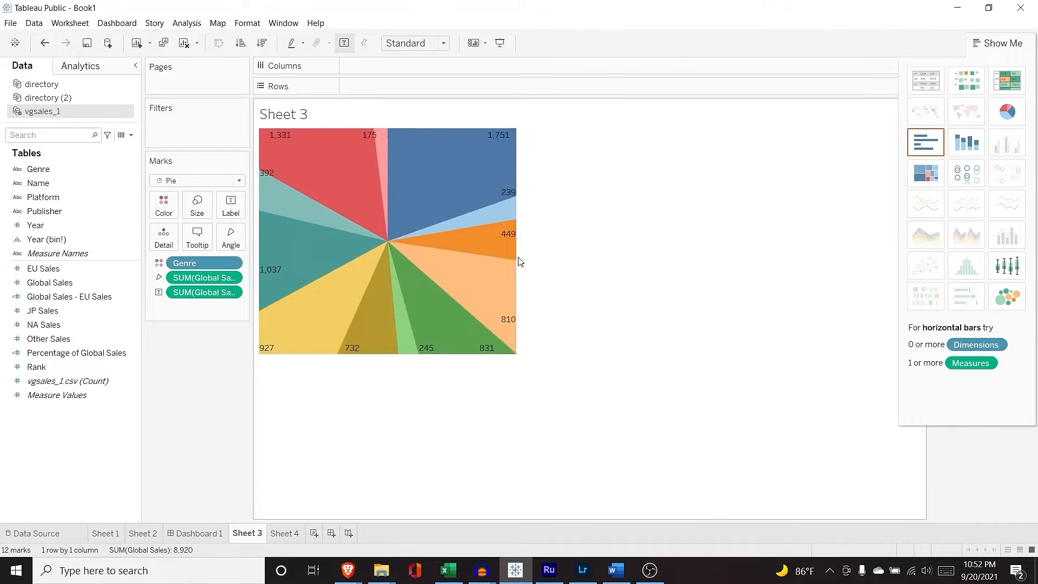
left_click_drag(516, 257, 645, 258)
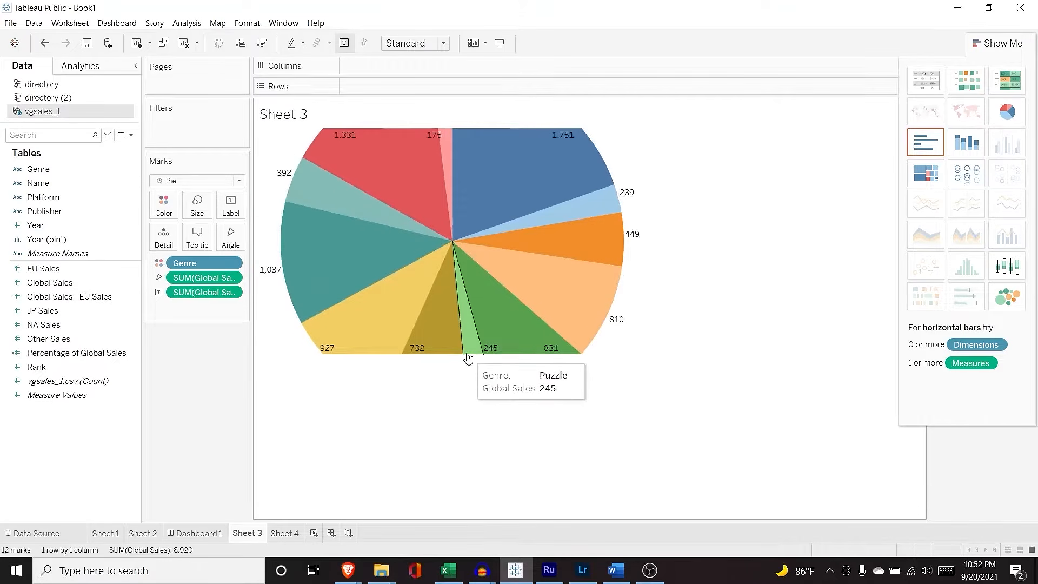
left_click_drag(468, 354, 477, 445)
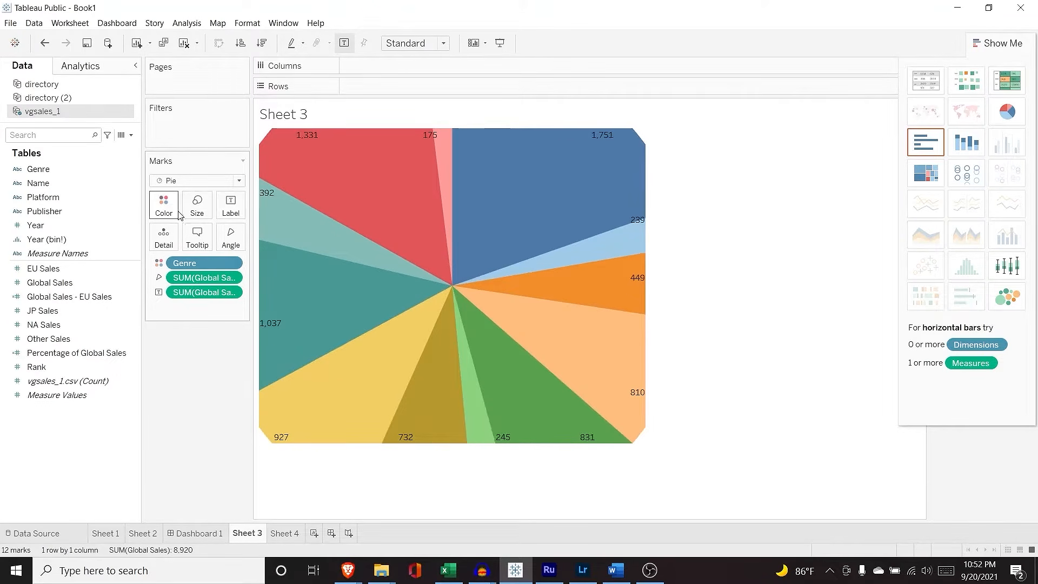
left_click(205, 210)
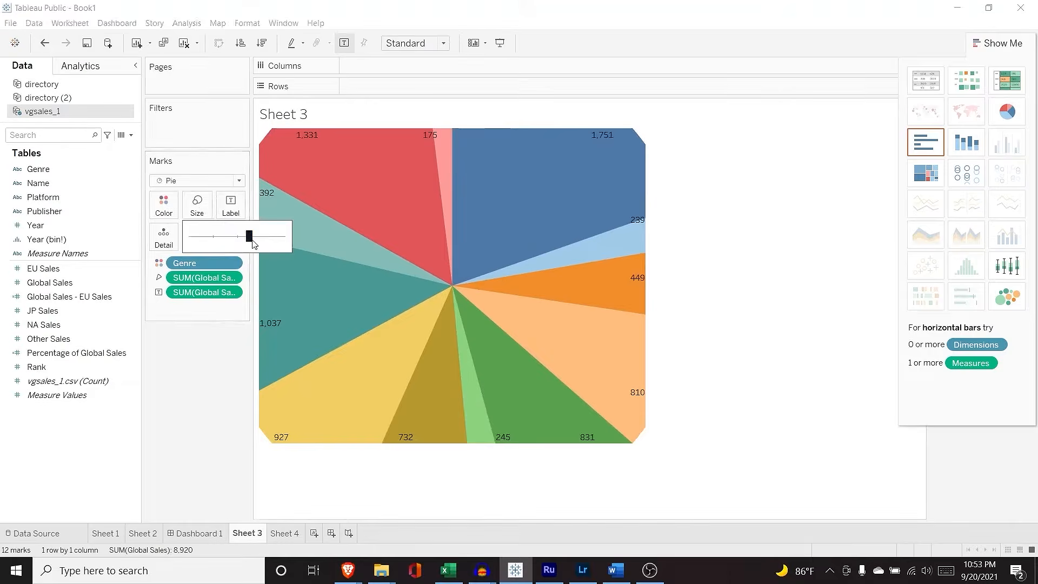
left_click_drag(248, 235, 227, 240)
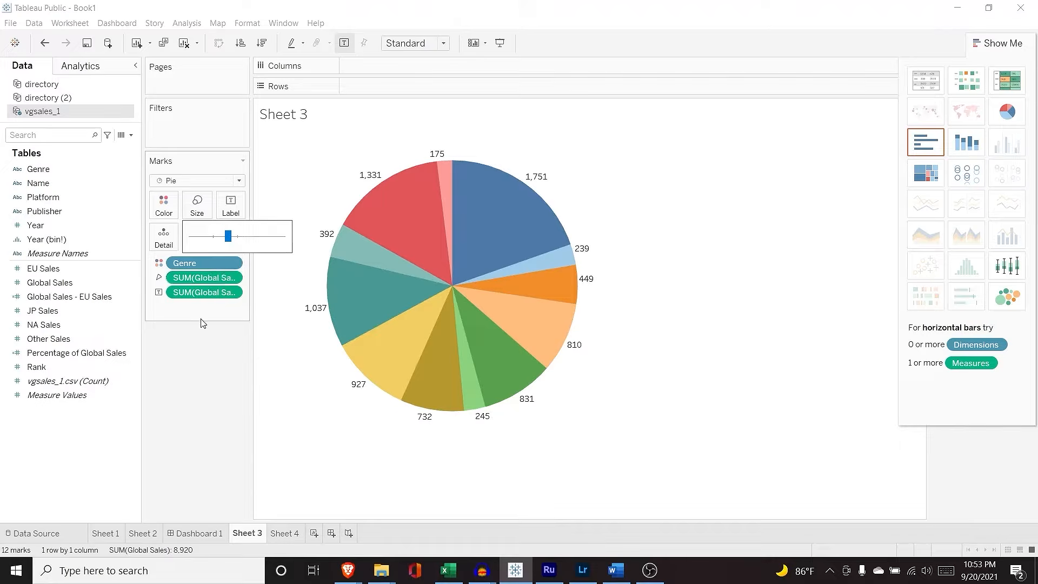
left_click_drag(39, 169, 200, 313)
Step: Label pie slices with genre names and sort them descending by global sales
left_click(159, 307)
left_click(178, 336)
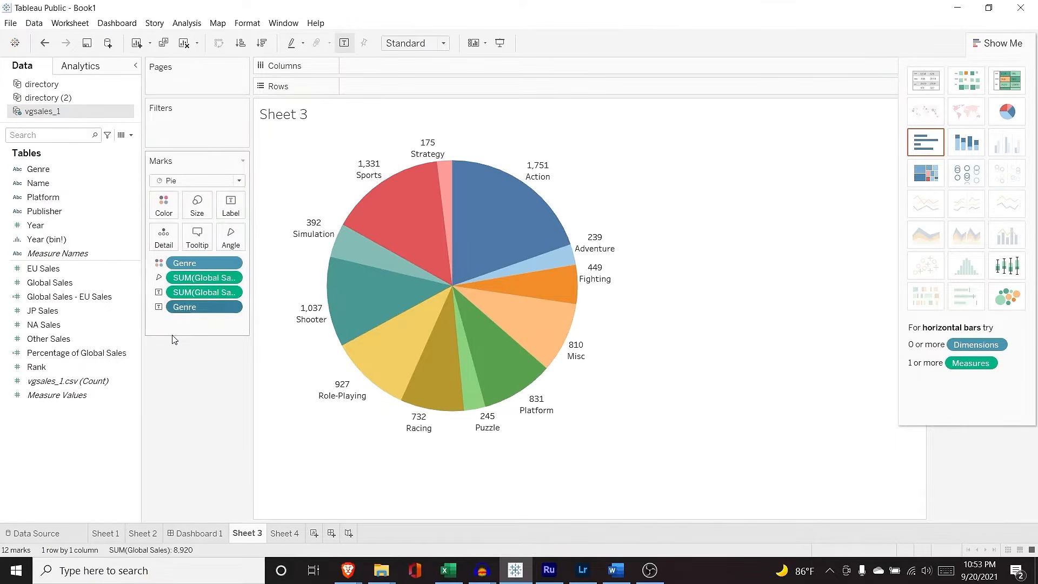
mouse_move(423, 438)
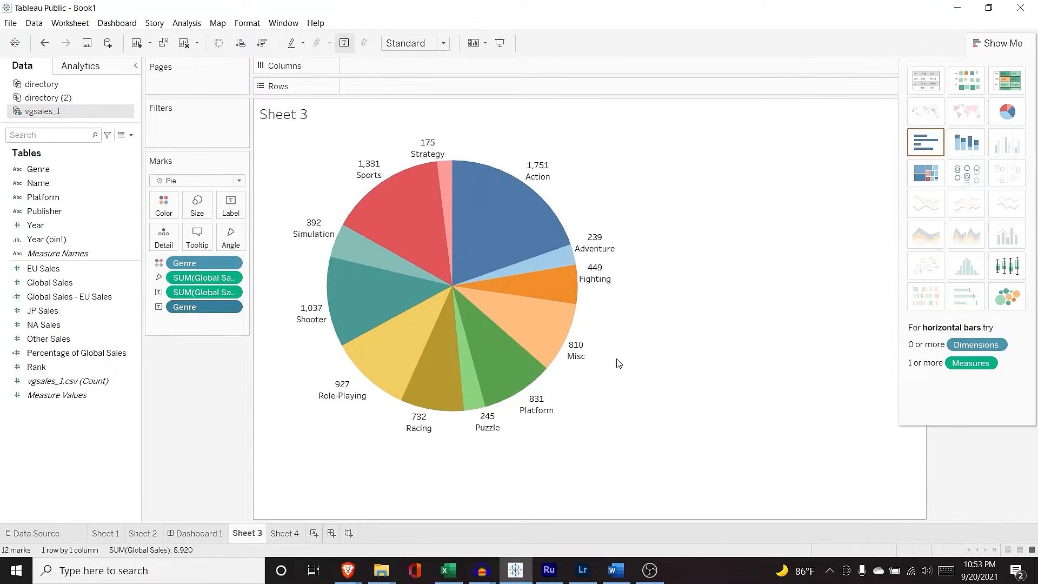
left_click(261, 43)
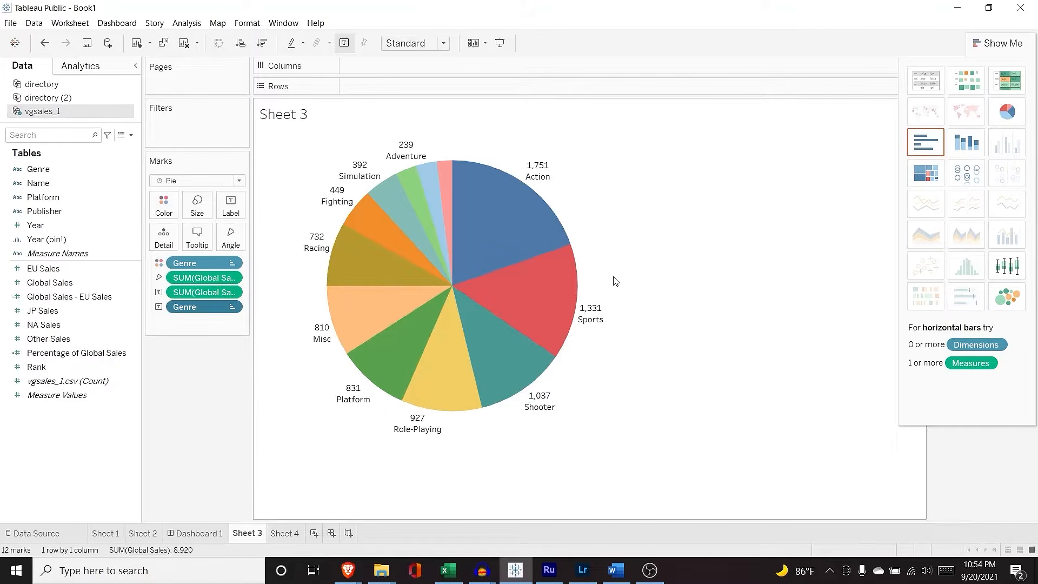
left_click(1021, 273)
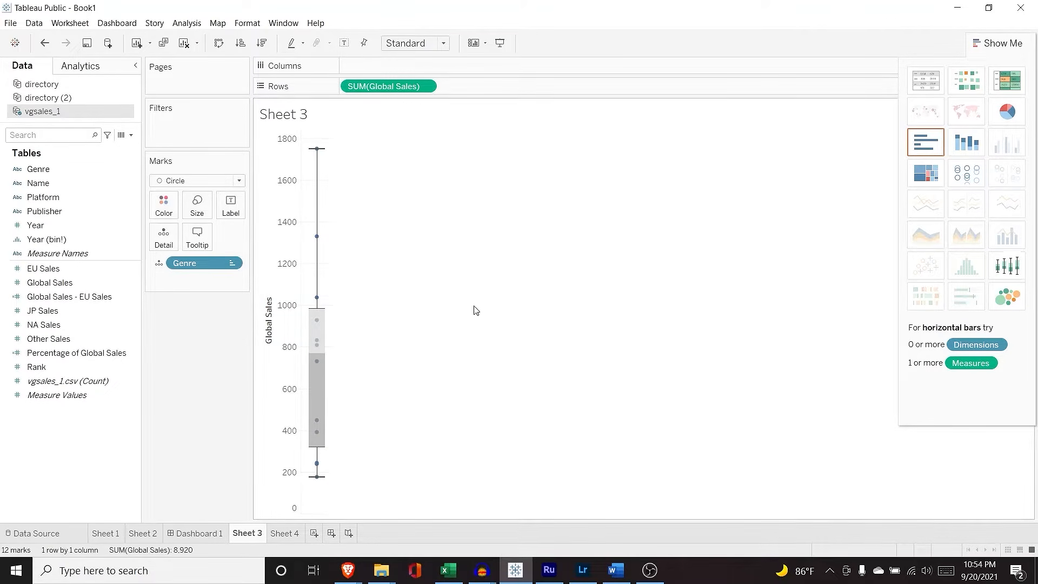
Step: On a new sheet, plot NA Sales by Year as an area chart
mouse_move(317, 151)
left_click(314, 533)
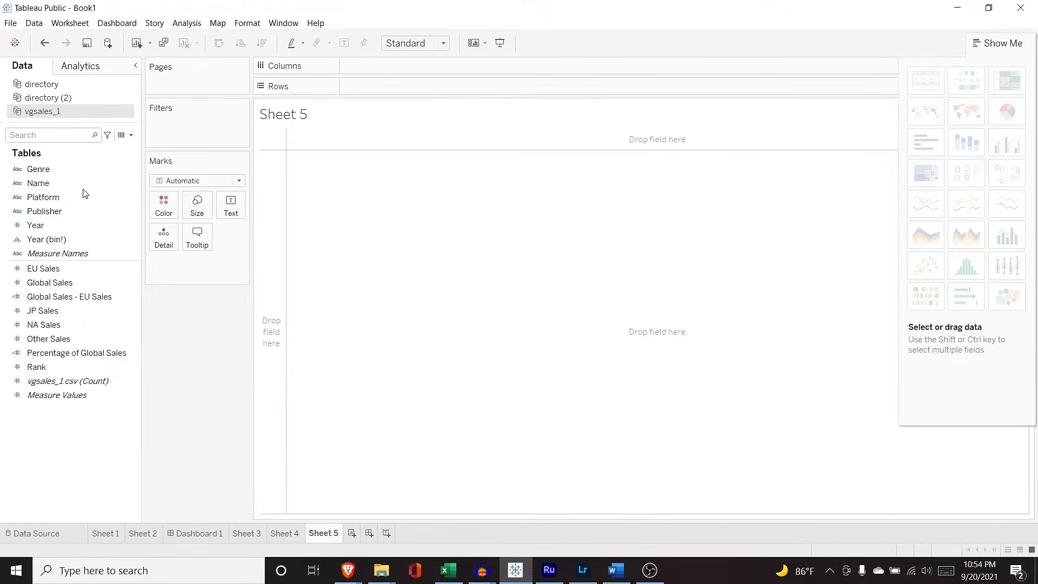
left_click_drag(64, 223, 387, 65)
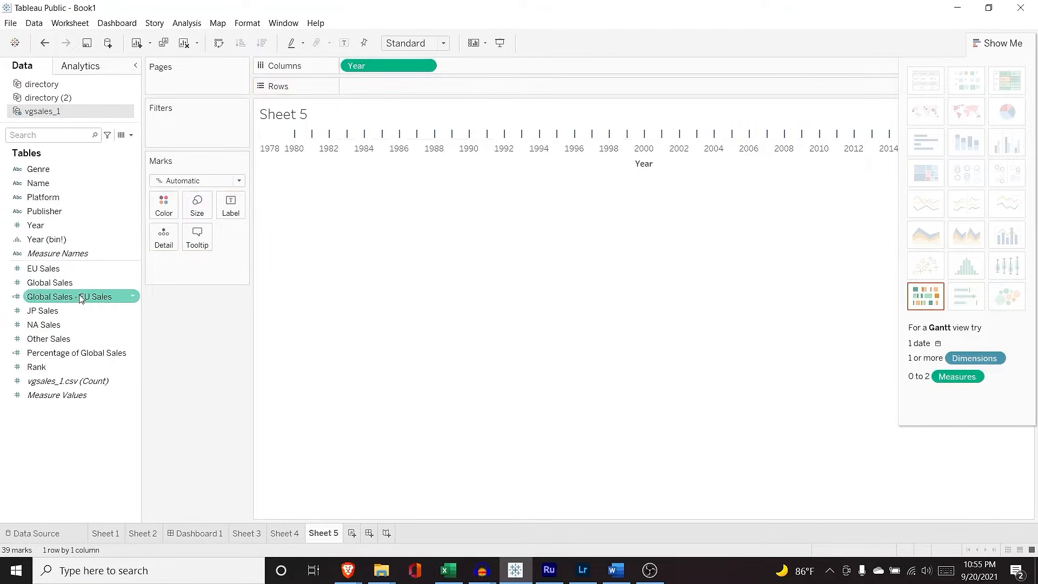
left_click_drag(54, 324, 428, 88)
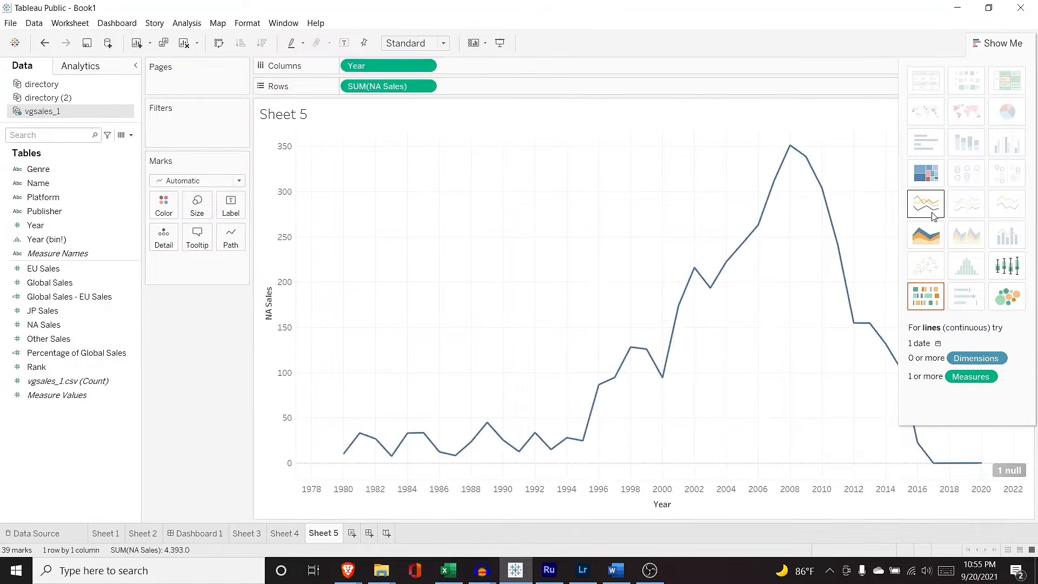
left_click(931, 237)
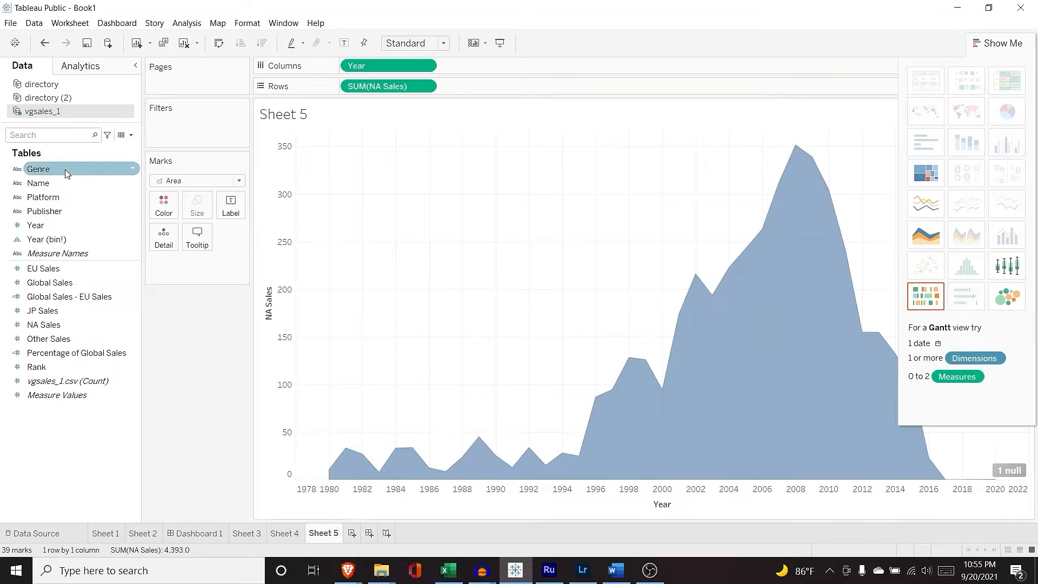
Step: Colour the area layers by Genre and label each layer with its genre name
left_click_drag(64, 170, 179, 262)
left_click(160, 263)
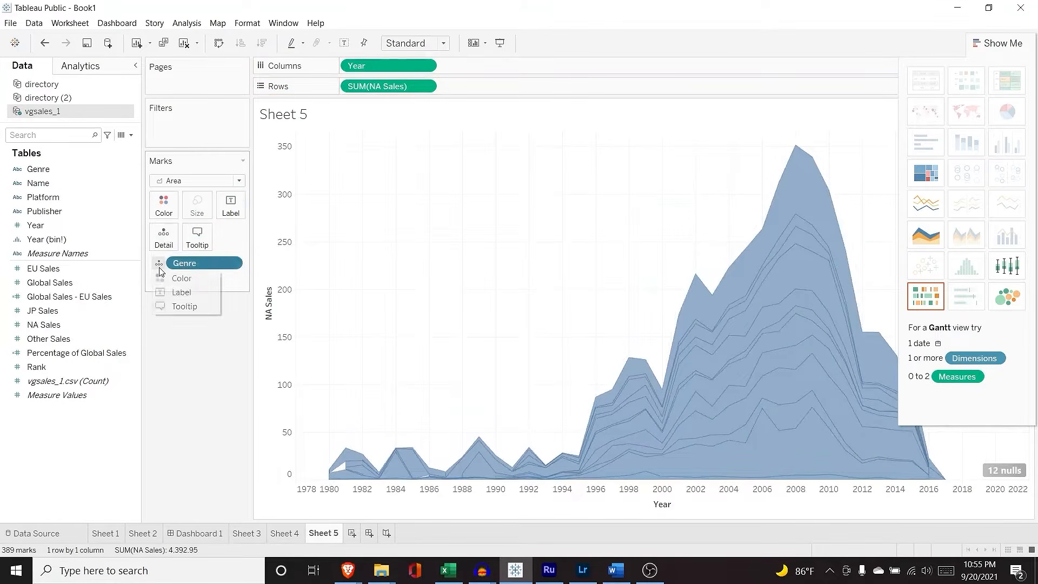
left_click(163, 277)
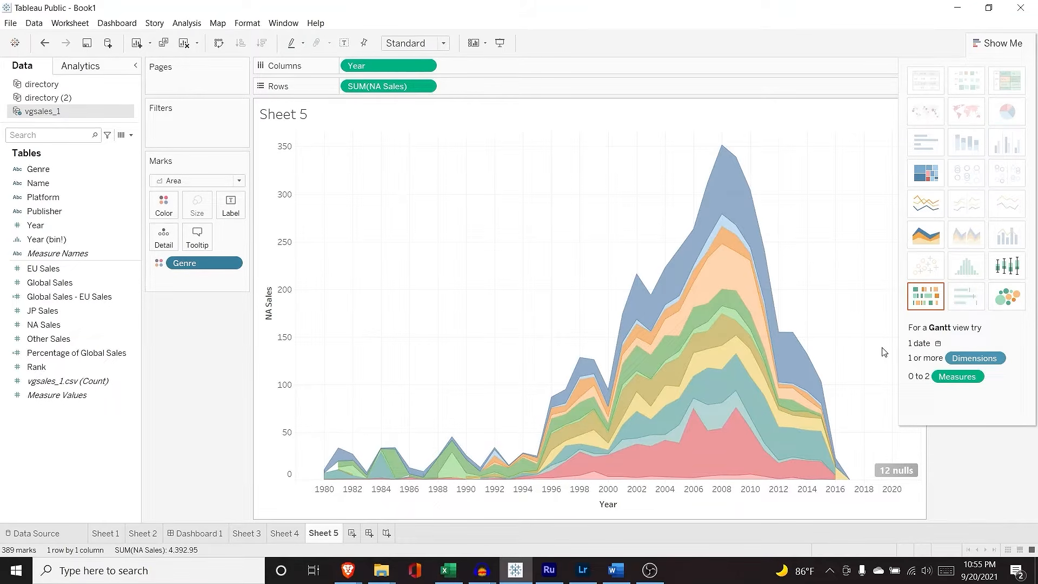
left_click_drag(76, 170, 199, 287)
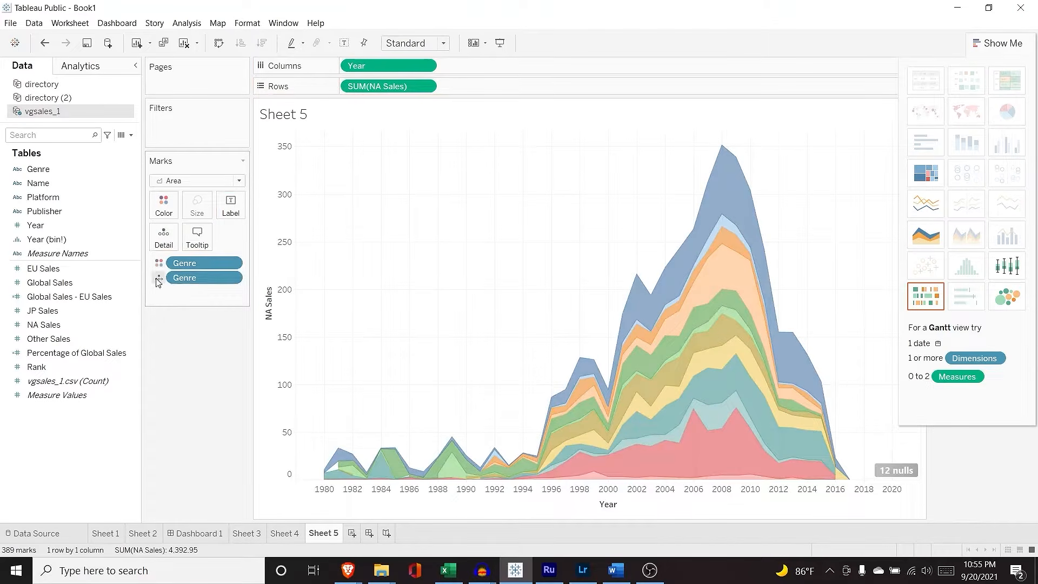
left_click(159, 278)
left_click(178, 307)
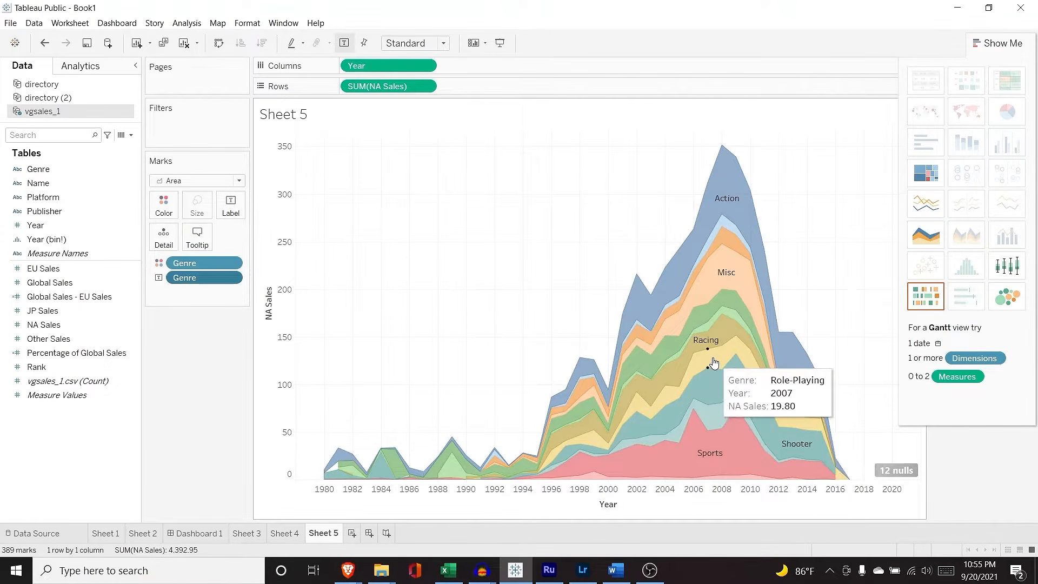
scroll(714, 363, "up", 2)
scroll(713, 363, "up", 2)
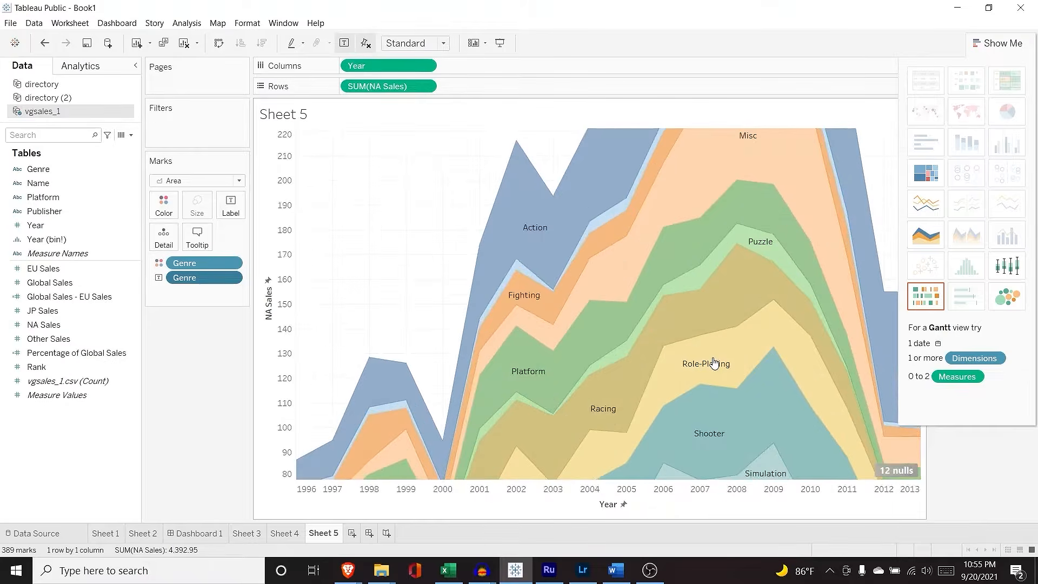
scroll(713, 362, "down", 4)
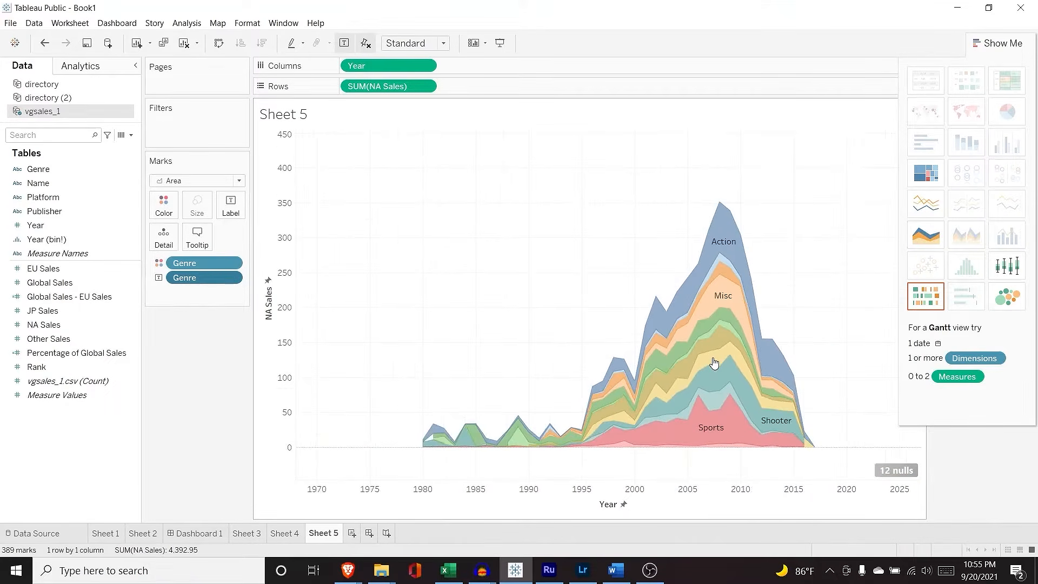
scroll(713, 363, "down", 1)
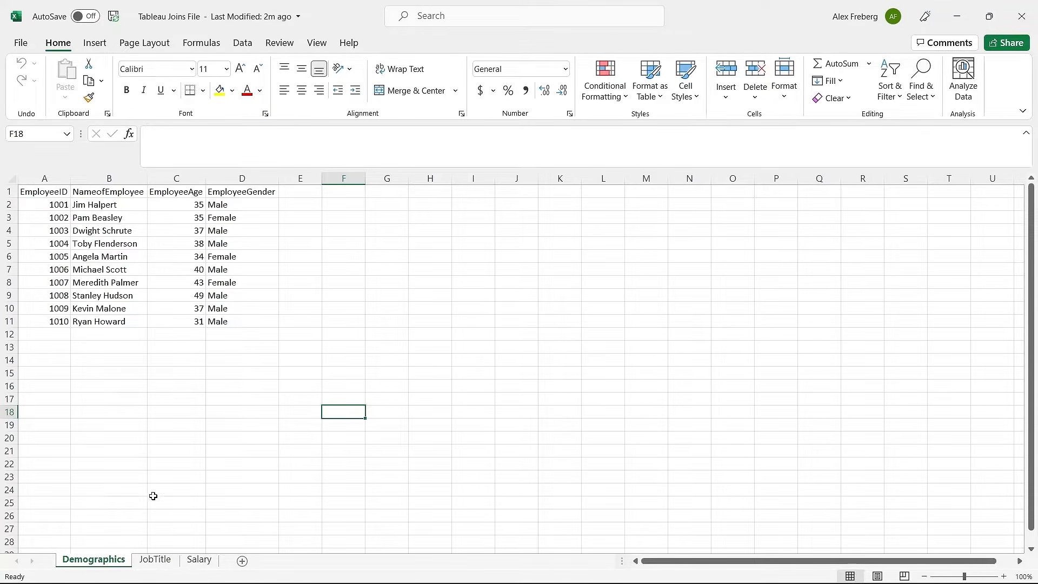
Step: Review the Demographics headers and EmployeeID values, then move to the JobTitle sheet
left_click(35, 191)
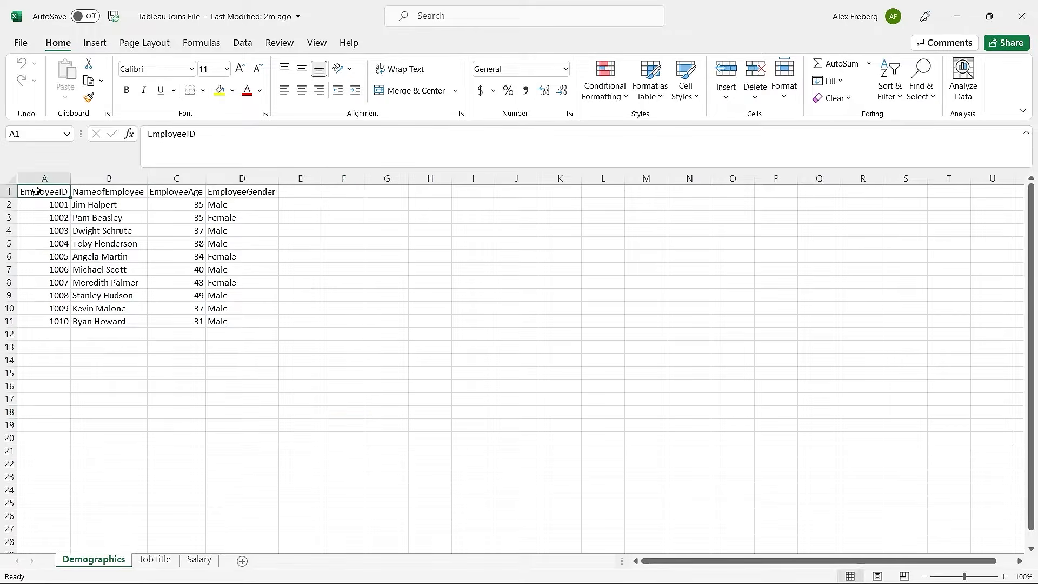
left_click(127, 193)
left_click(176, 194)
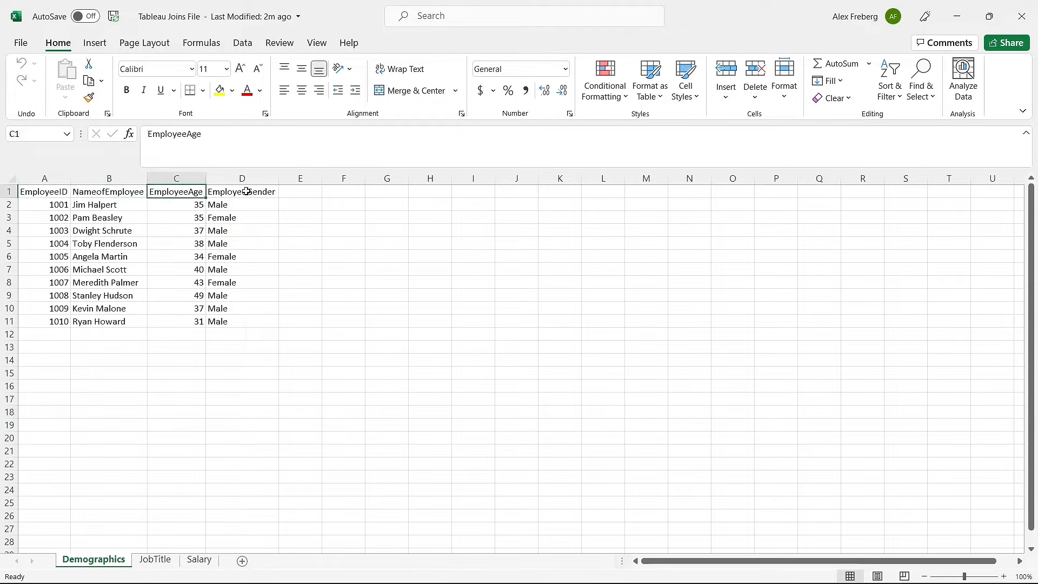
left_click(246, 191)
left_click(316, 251)
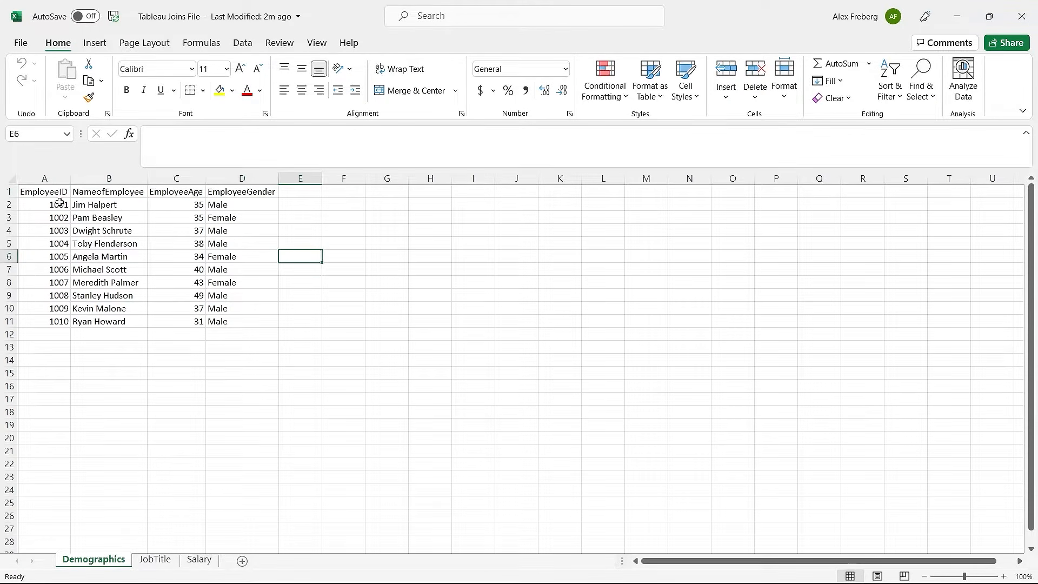
left_click_drag(58, 205, 57, 319)
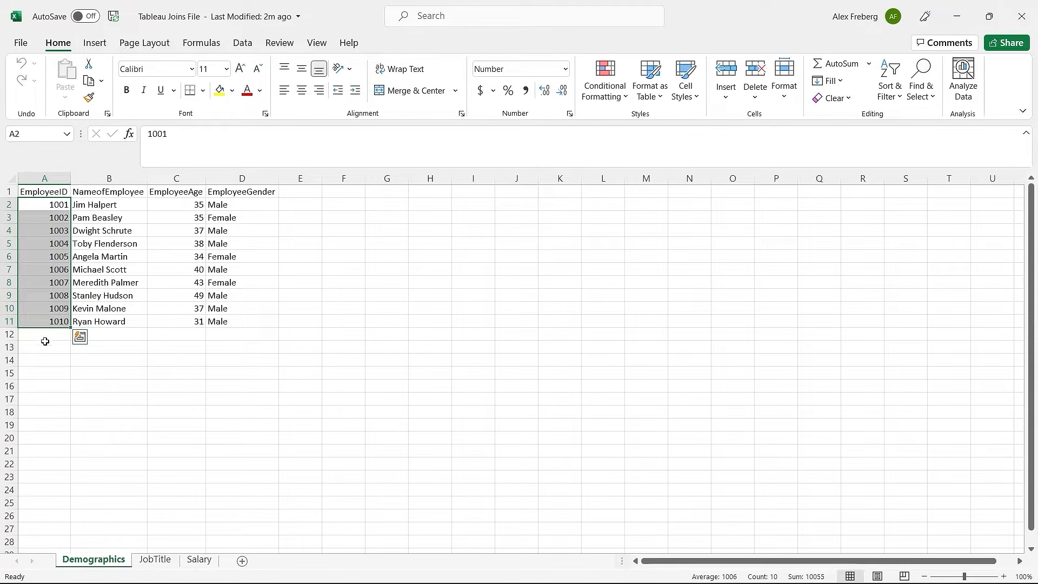
left_click(115, 370)
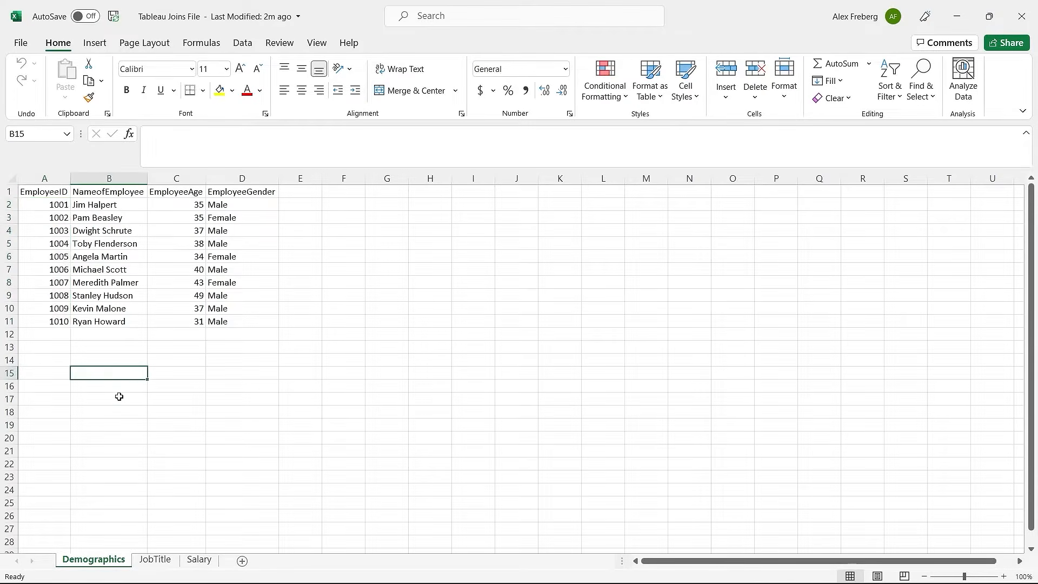
left_click(166, 561)
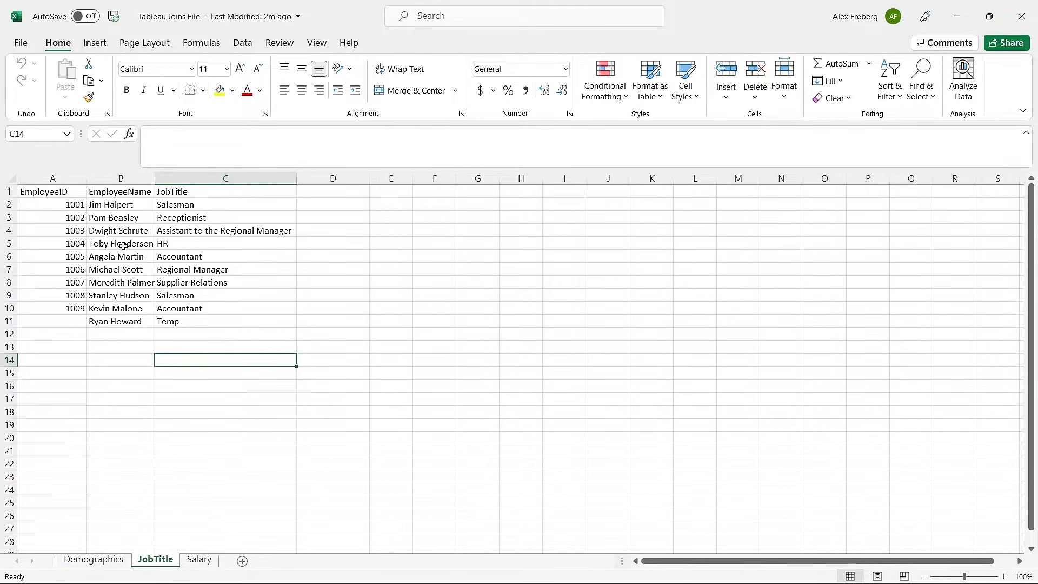
Step: Check JobTitle's missing ID in A11, review Salary's employee IDs, then return to Demographics
left_click(79, 319)
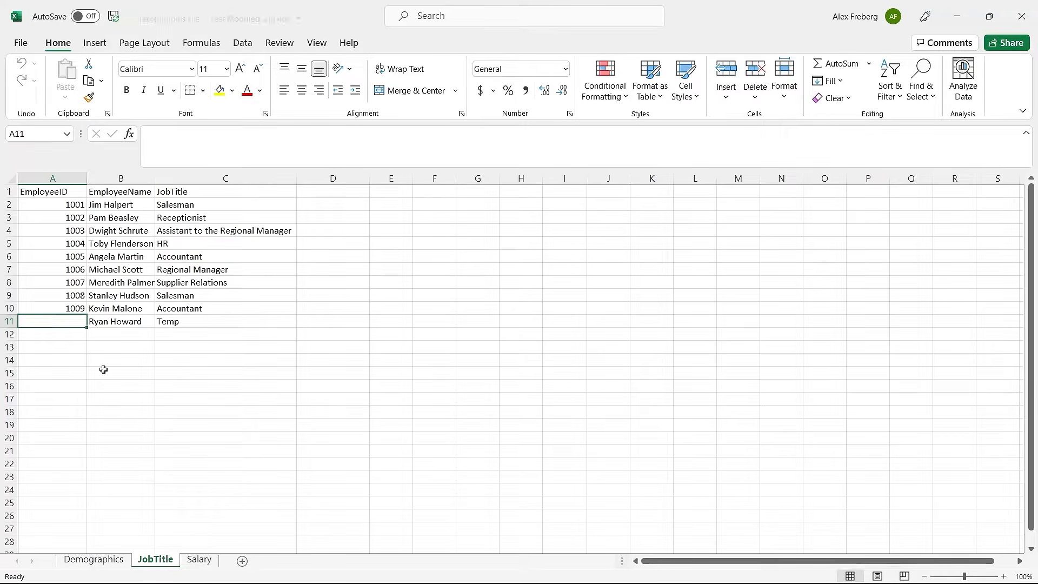
left_click(204, 558)
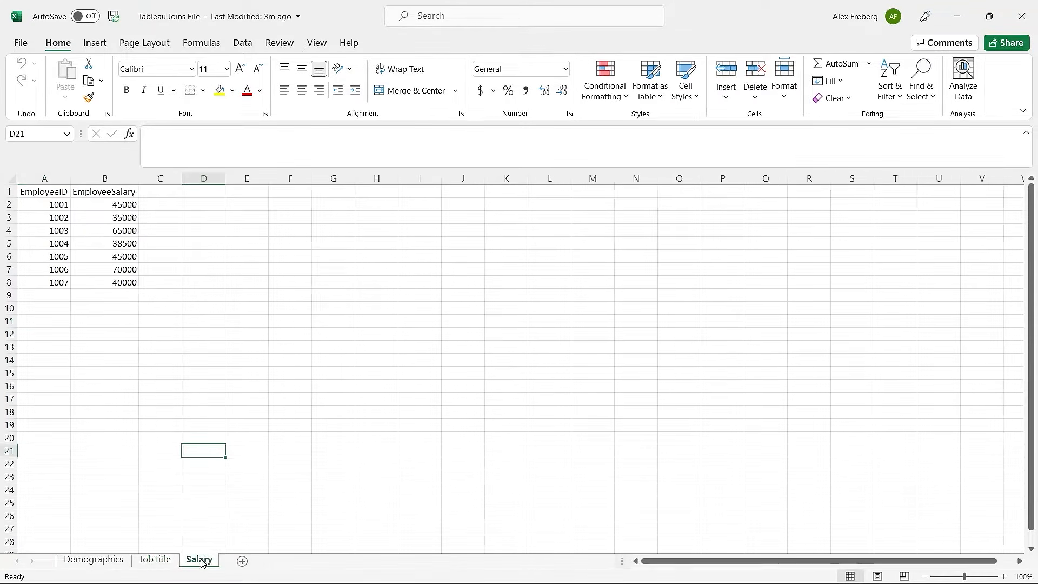
left_click(46, 209)
left_click_drag(46, 208, 51, 280)
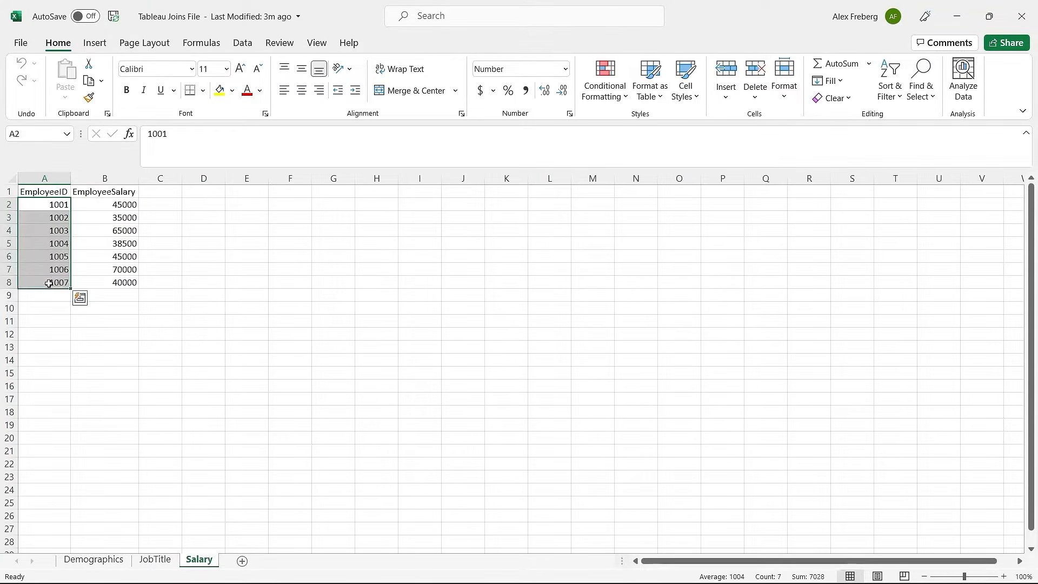
left_click(98, 209)
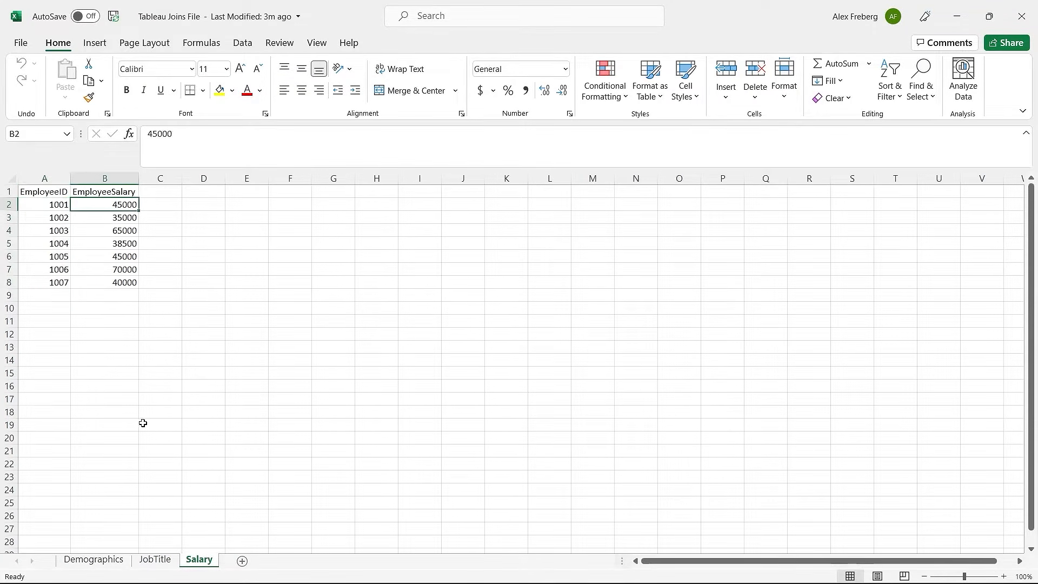
left_click(160, 561)
left_click(115, 562)
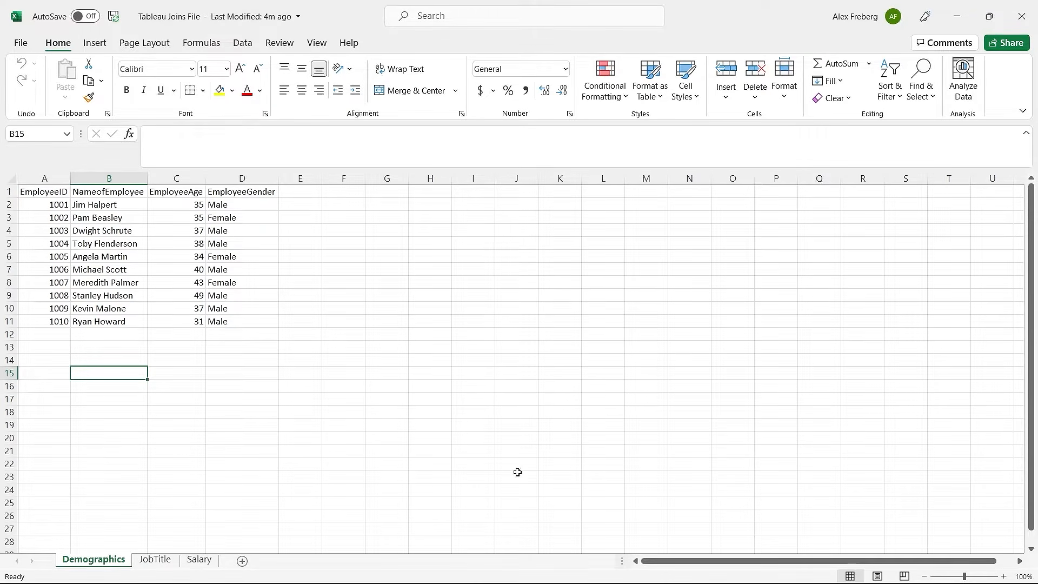
Step: In Tableau, choose the Tableau Joins File Excel workbook and dismiss the file-in-use warning
mouse_move(589, 581)
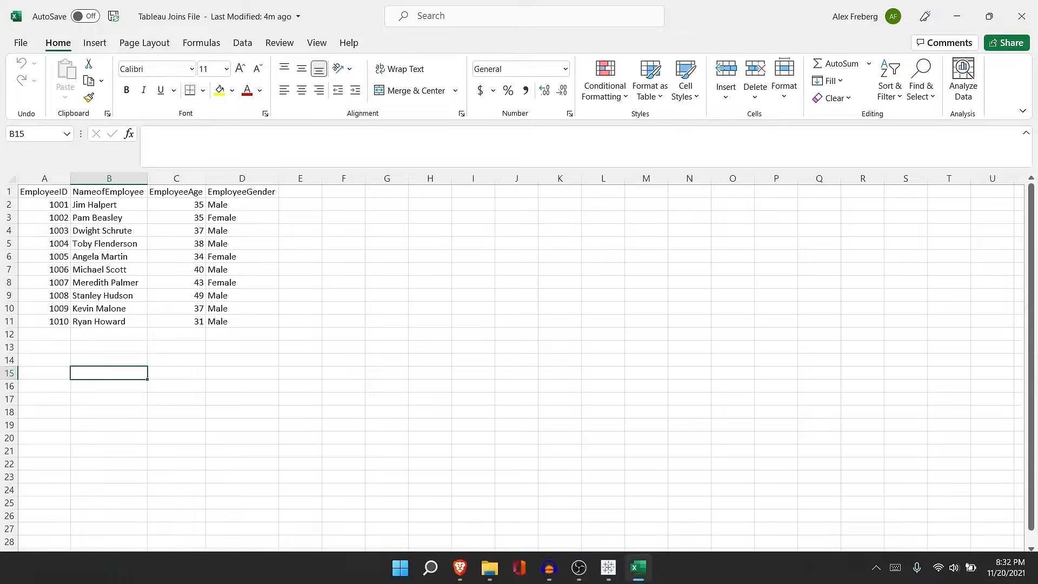
left_click(608, 567)
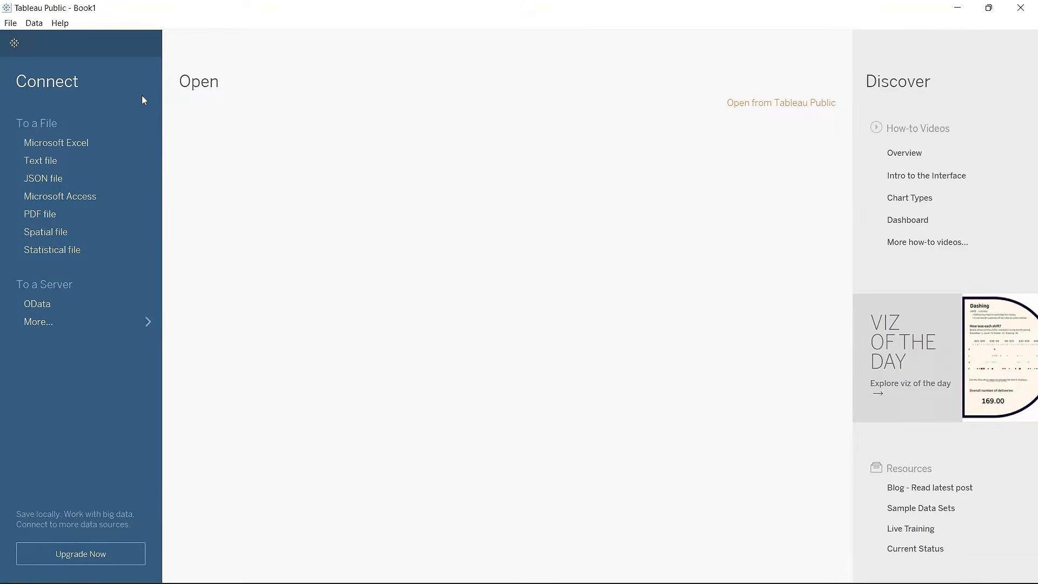
left_click(85, 143)
scroll(202, 238, "down", 4)
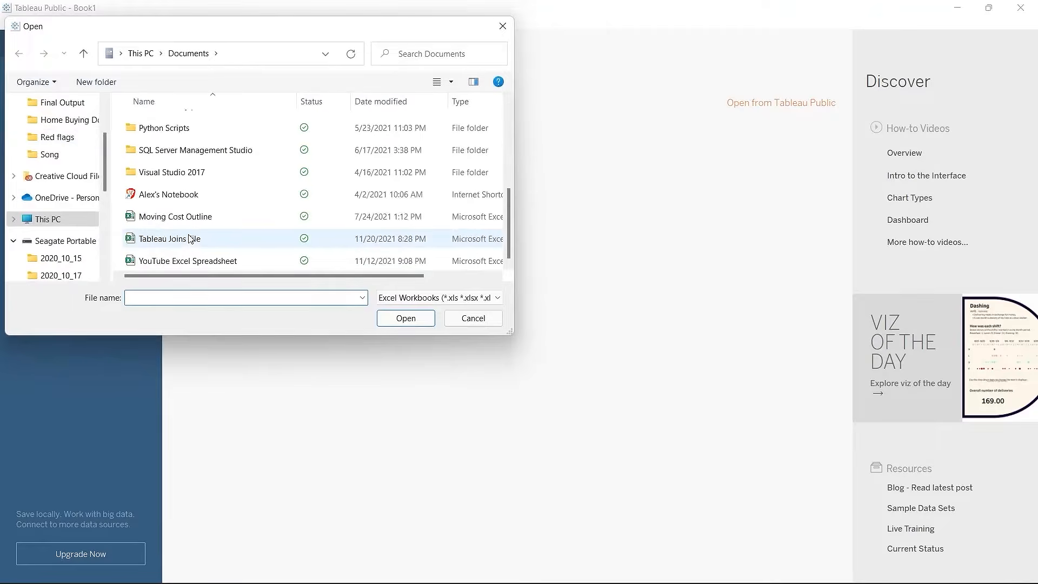
left_click(205, 239)
left_click(406, 323)
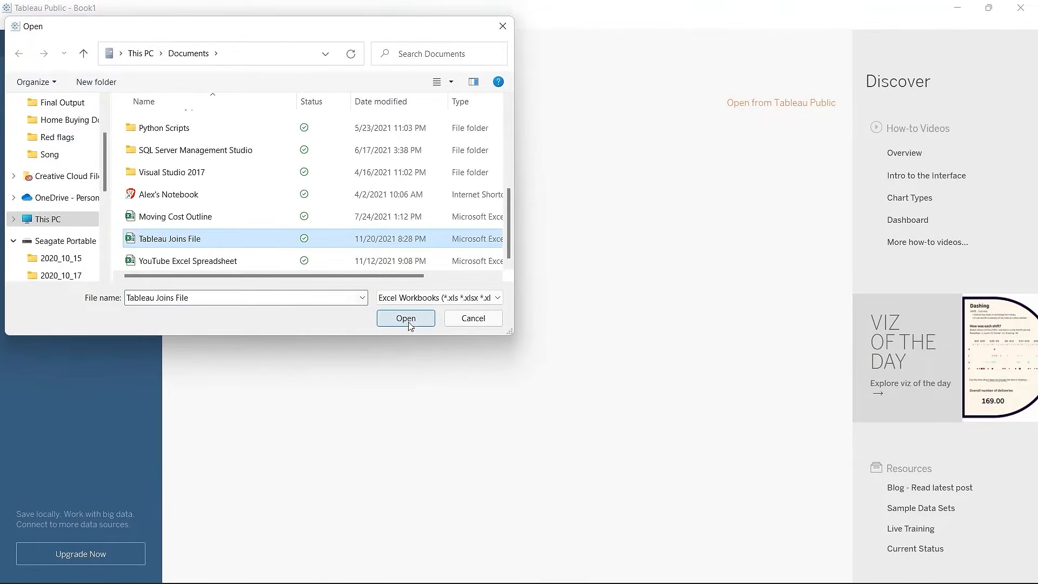
left_click(621, 307)
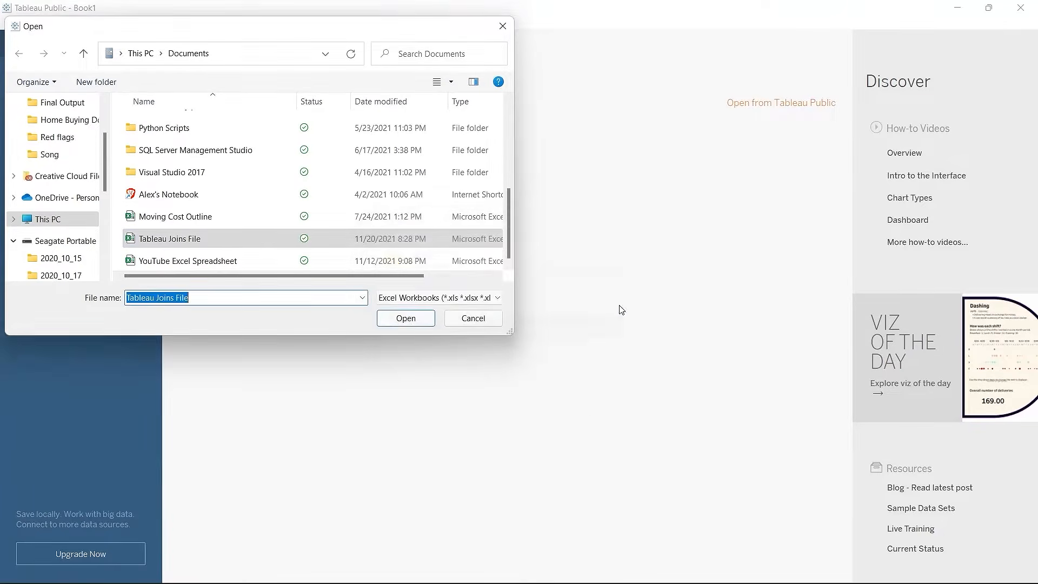
Step: Close the workbook in Excel and load Tableau Joins File as data
mouse_move(581, 579)
left_click(636, 569)
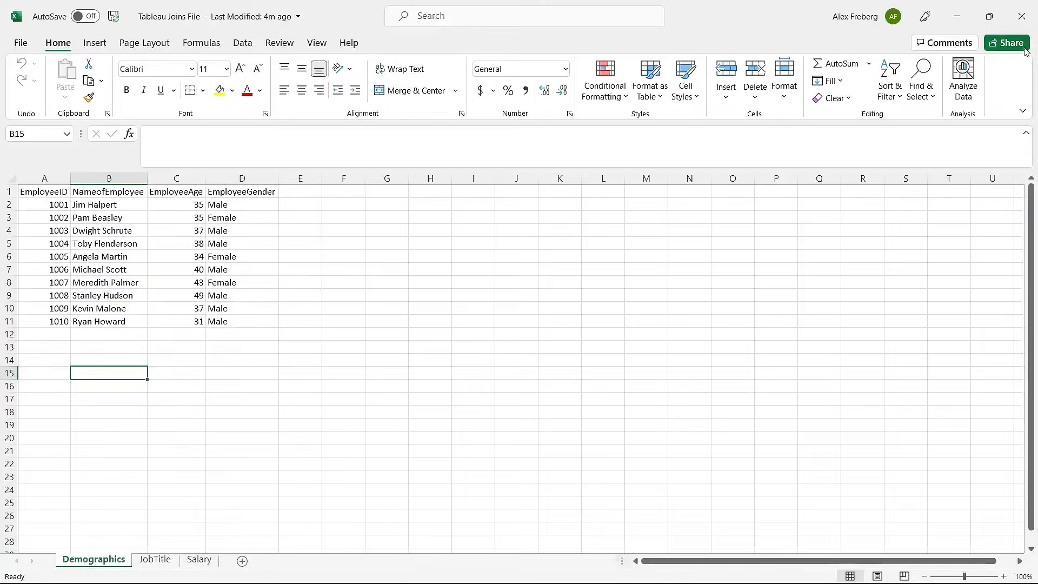
left_click(1016, 9)
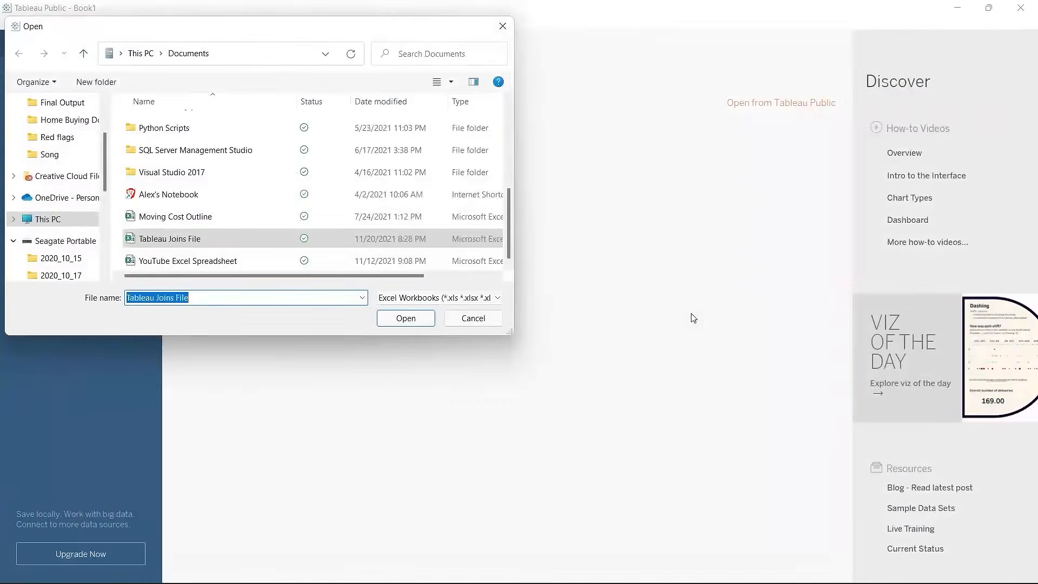
left_click(406, 317)
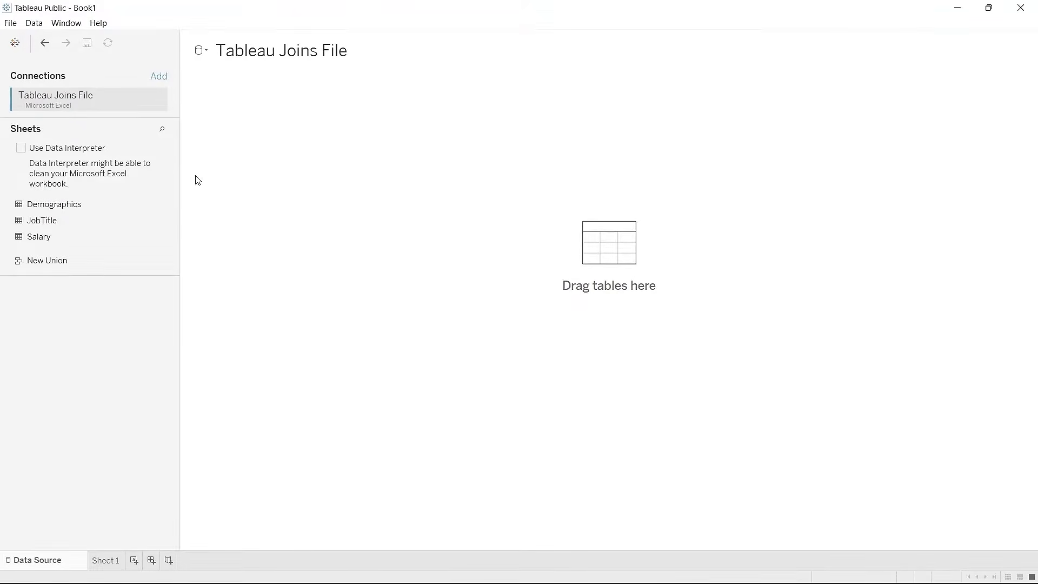
Step: Place Demographics on the canvas, add JobTitle beside it, then remove JobTitle again
left_click_drag(112, 206, 267, 159)
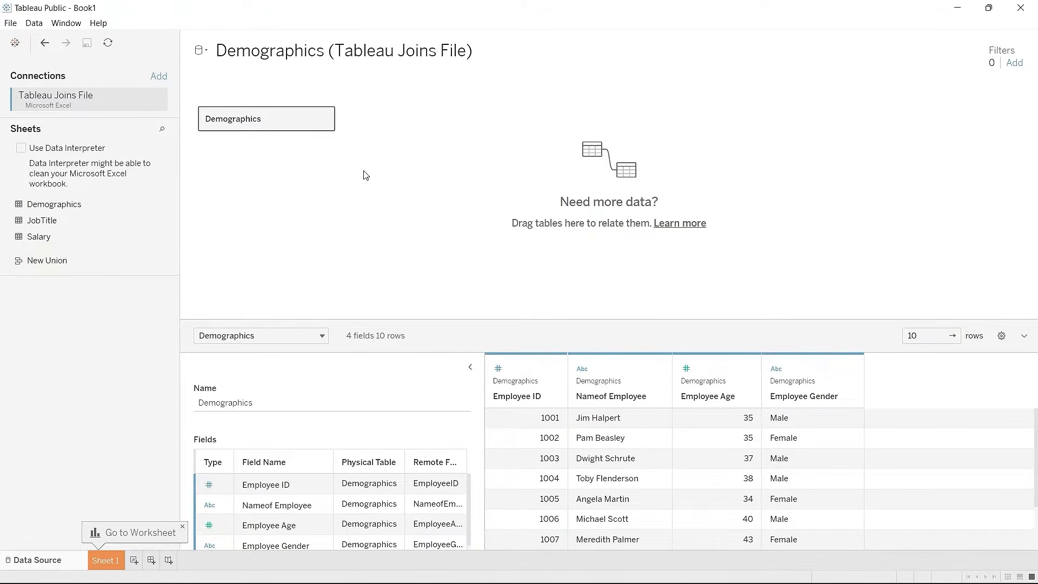
left_click_drag(98, 223, 438, 118)
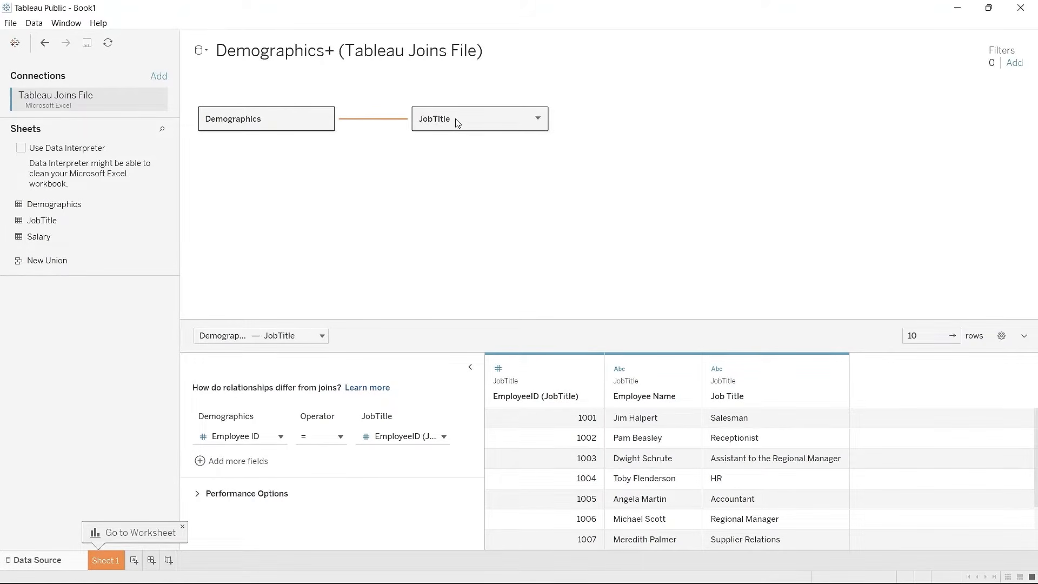
left_click_drag(456, 121, 99, 193)
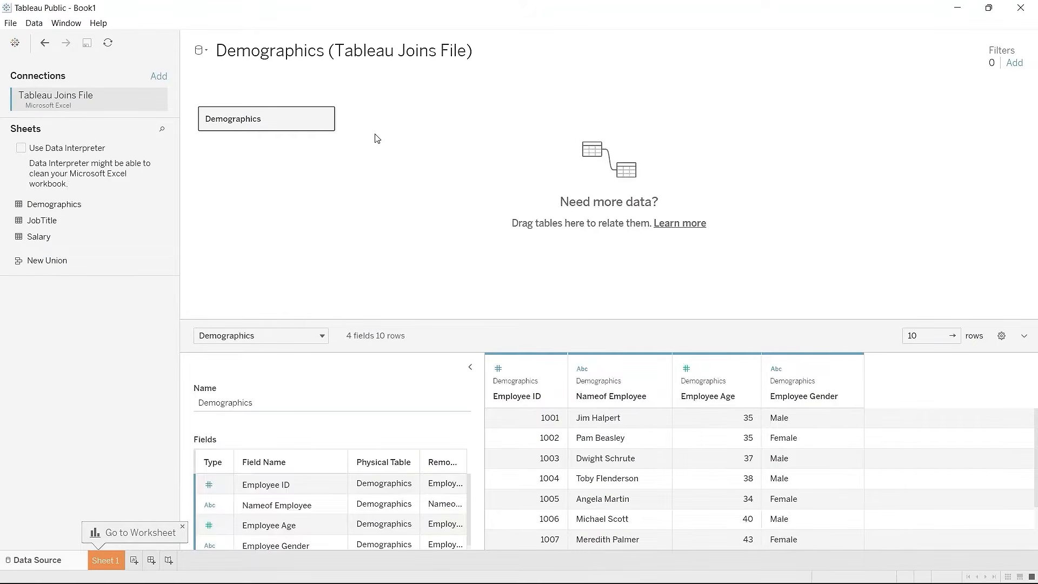
Step: Choose Open... from the Demographics table's dropdown to reach its join view
left_click(326, 122)
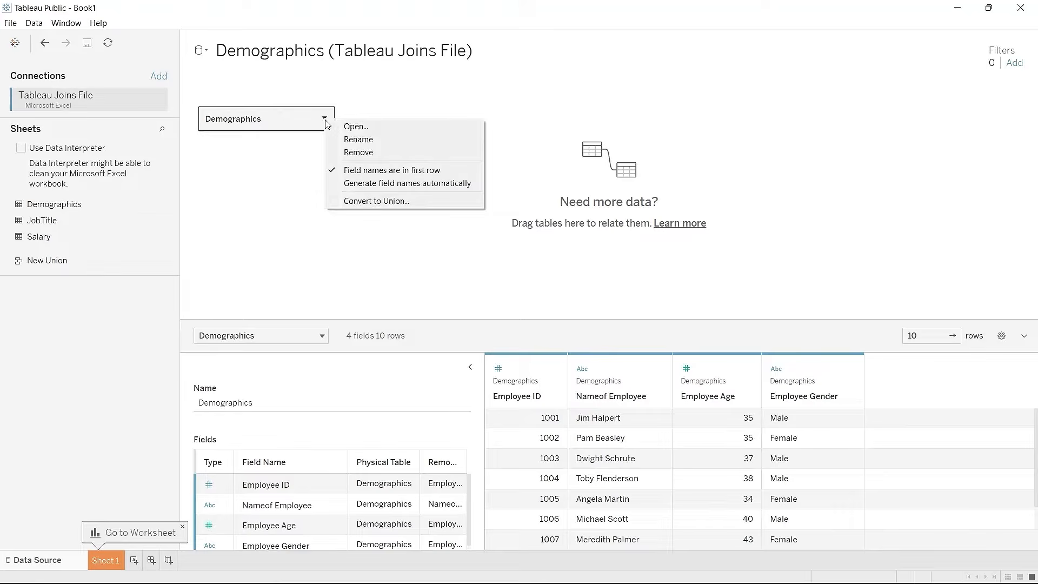
left_click(348, 128)
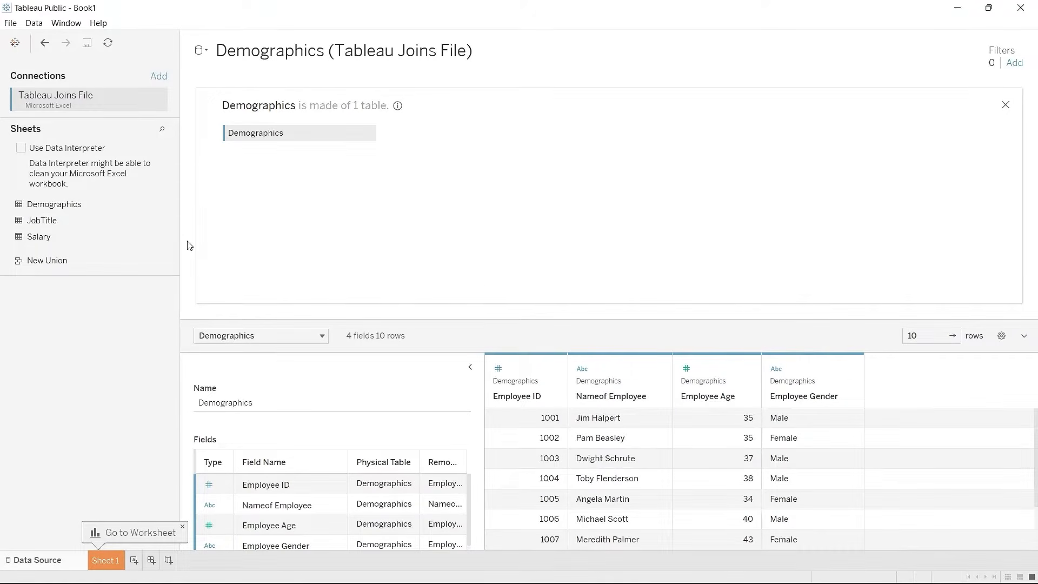
Step: Drag JobTitle beside Demographics to inner-join on Employee ID and show the join settings
left_click(92, 220)
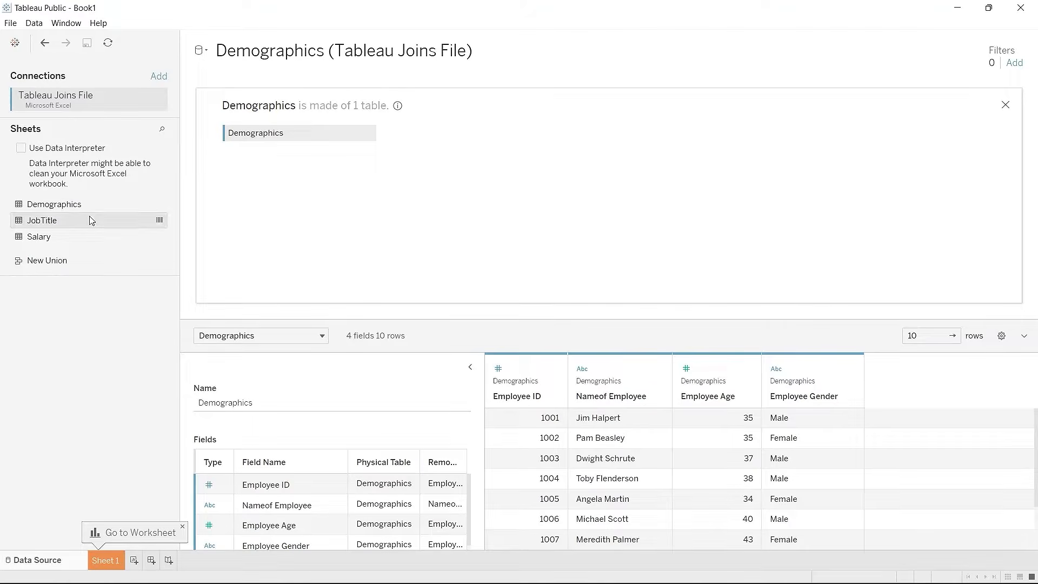
left_click_drag(91, 220, 475, 137)
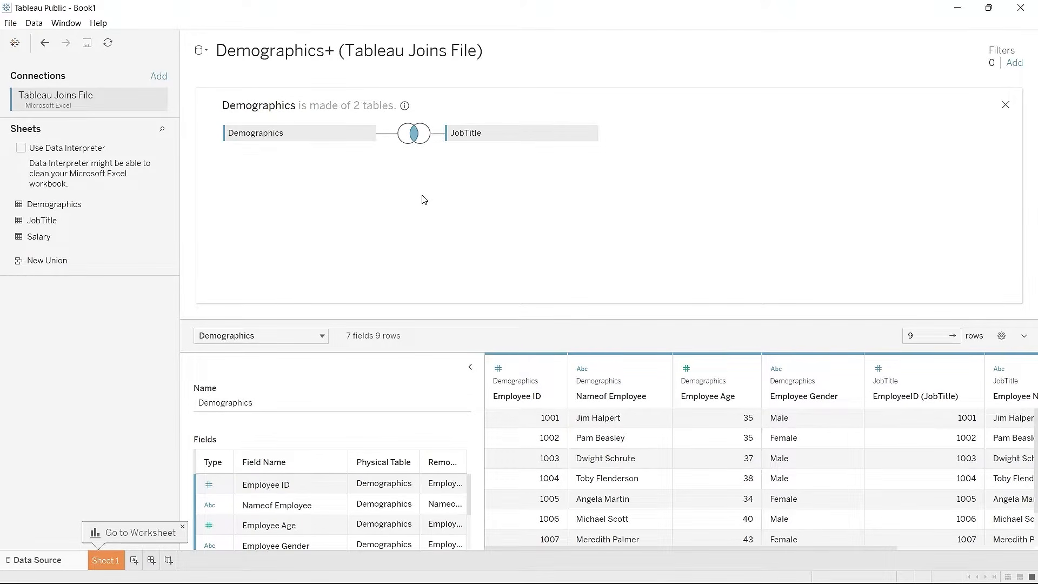
left_click(417, 141)
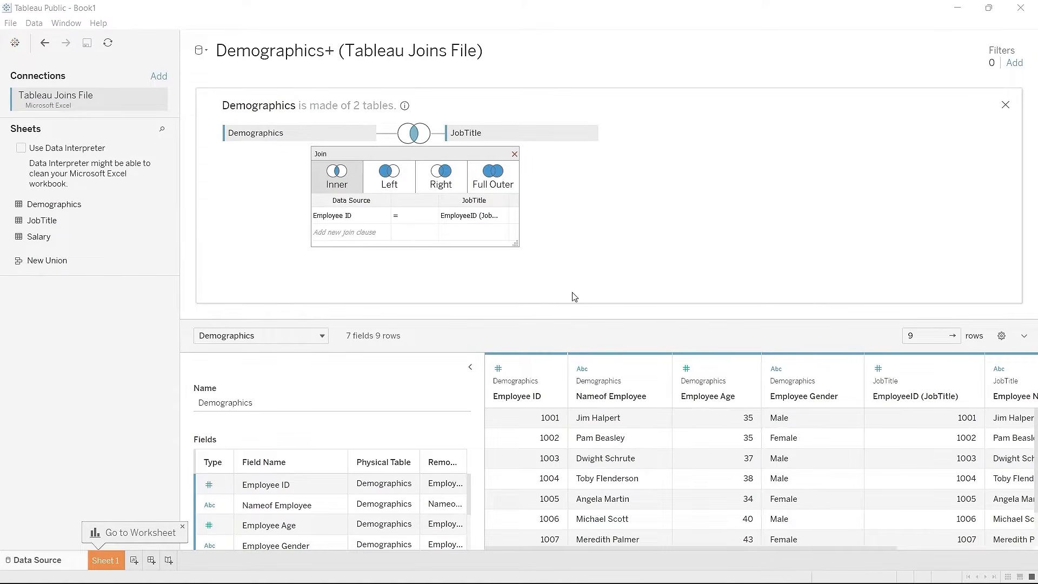
Step: Close the join settings and scroll through the 9-row joined preview
left_click(515, 155)
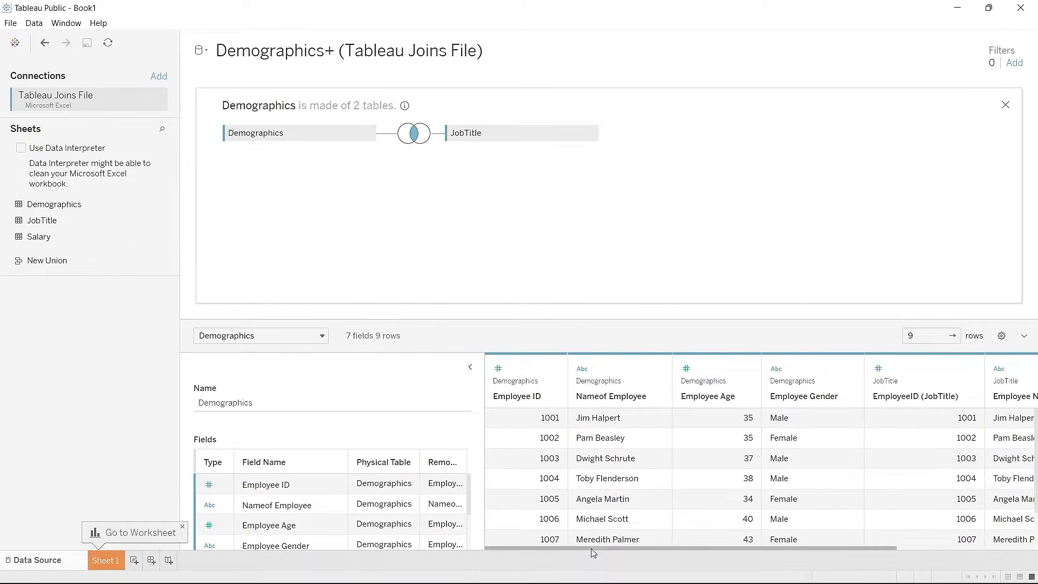
left_click_drag(593, 551, 614, 546)
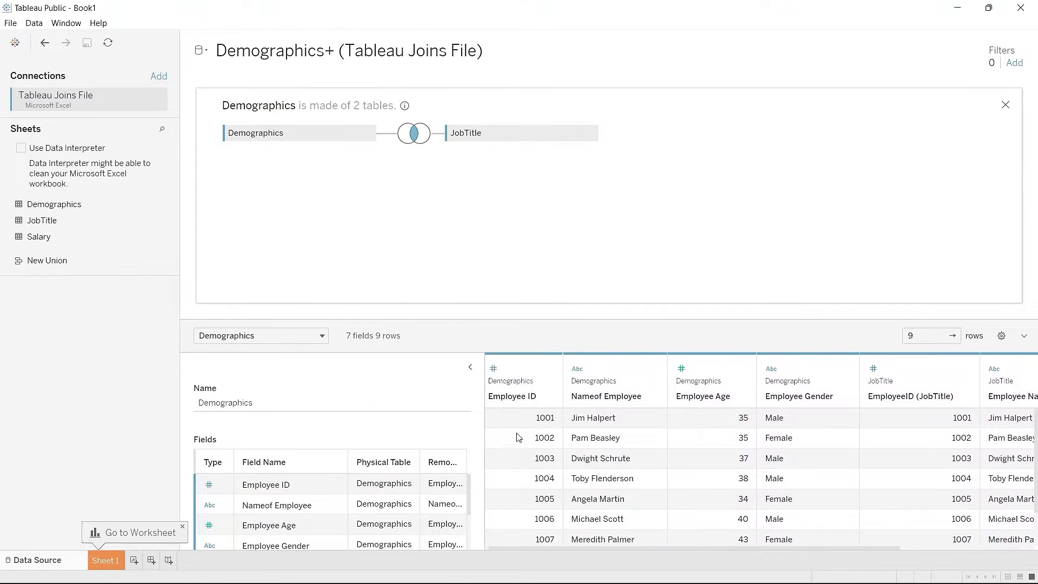
scroll(814, 469, "right", 2)
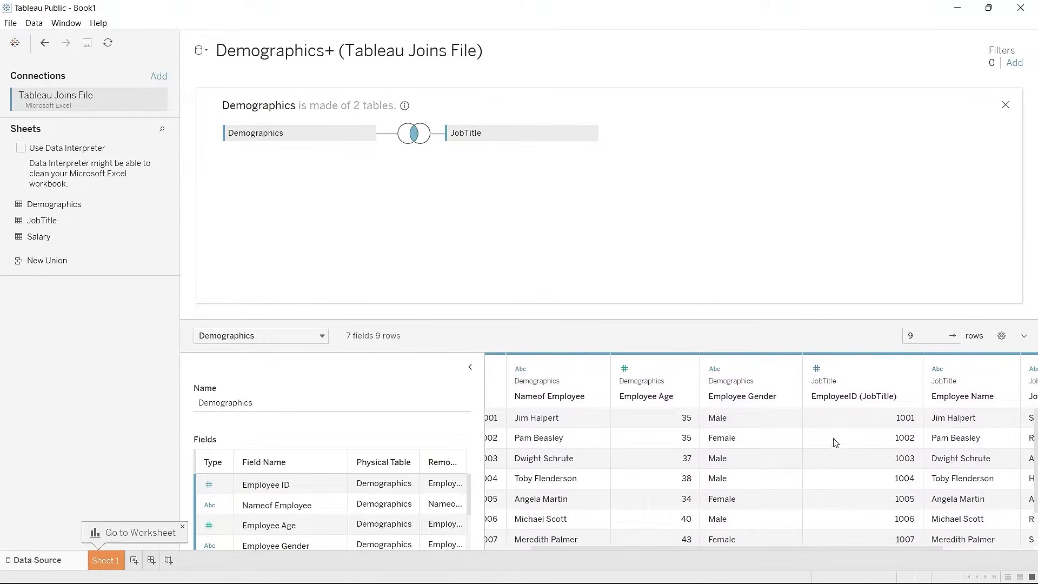
scroll(835, 442, "left", 2)
scroll(538, 423, "down", 1)
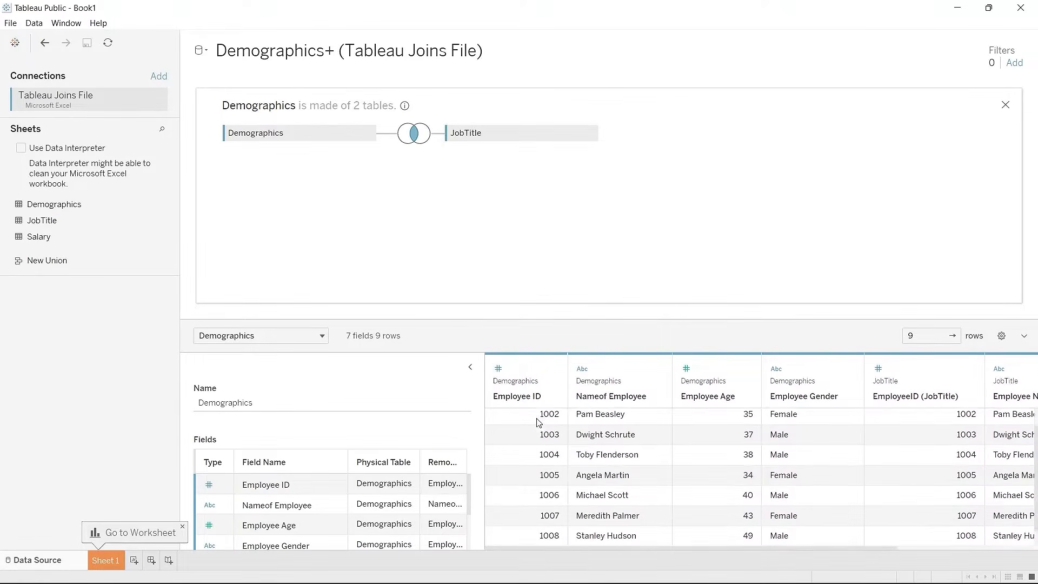
scroll(537, 422, "down", 1)
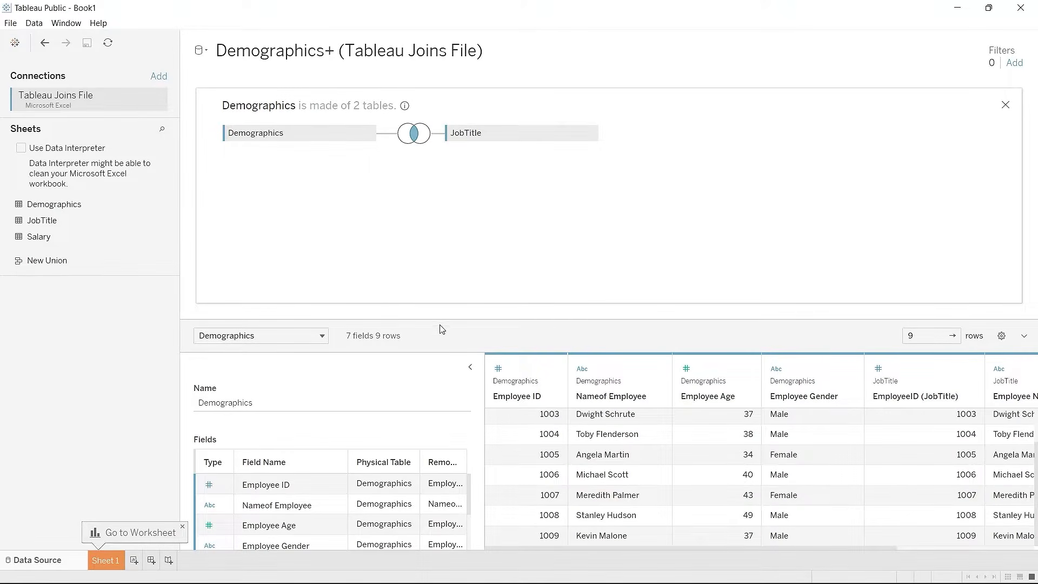
Step: Select employee 1006's row and scroll across its joined columns to compare
left_click(532, 470)
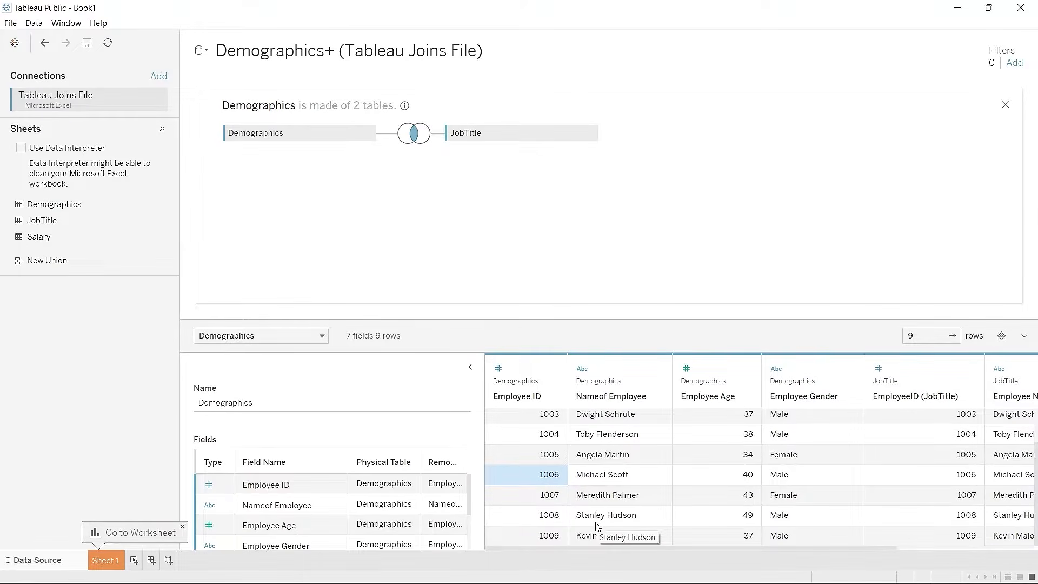
scroll(597, 525, "right", 3)
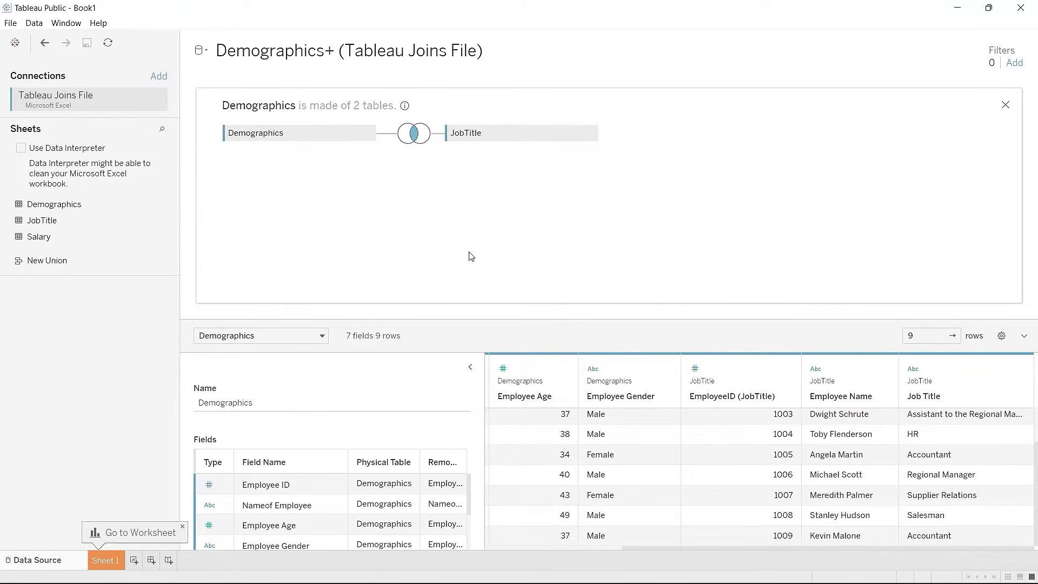
scroll(614, 489, "left", 5)
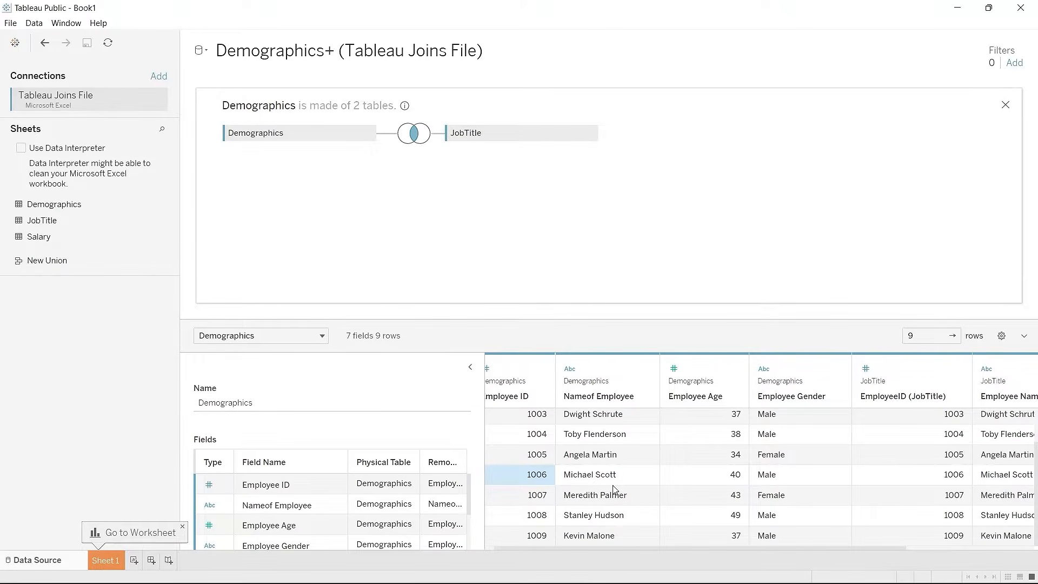
scroll(614, 489, "right", 1)
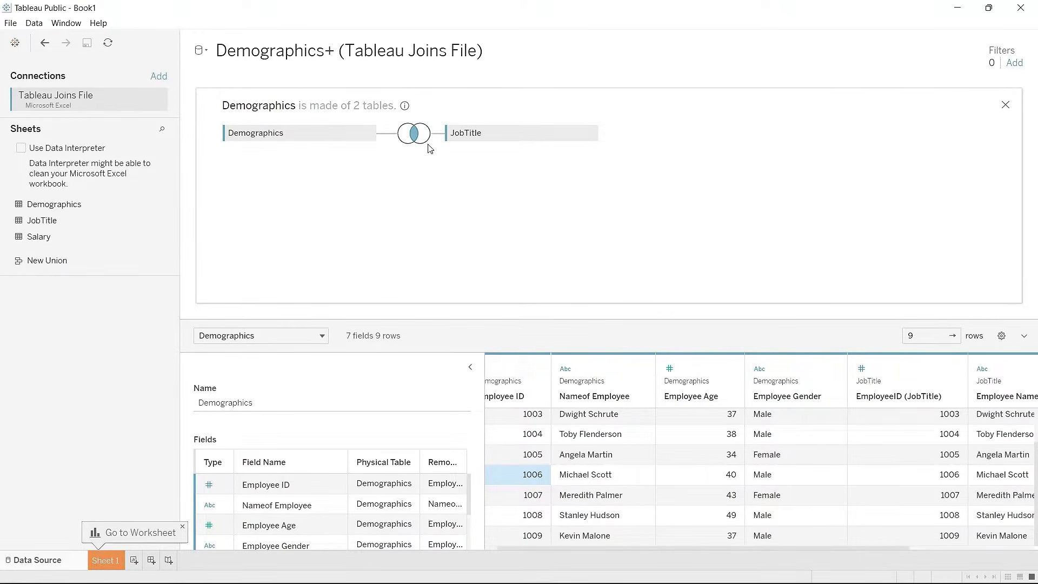
Step: Reopen the Demographics–JobTitle join settings, still an inner join on Employee ID
left_click(412, 135)
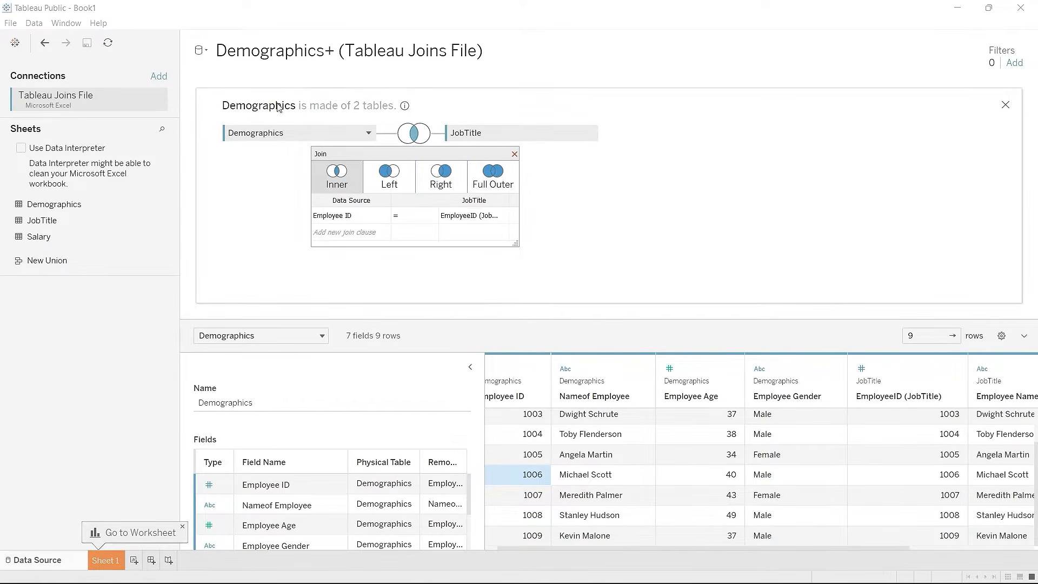
left_click(449, 172)
Step: Switch to a right join and inspect the Temp row's null Demographics values among 10 rows
left_click(441, 178)
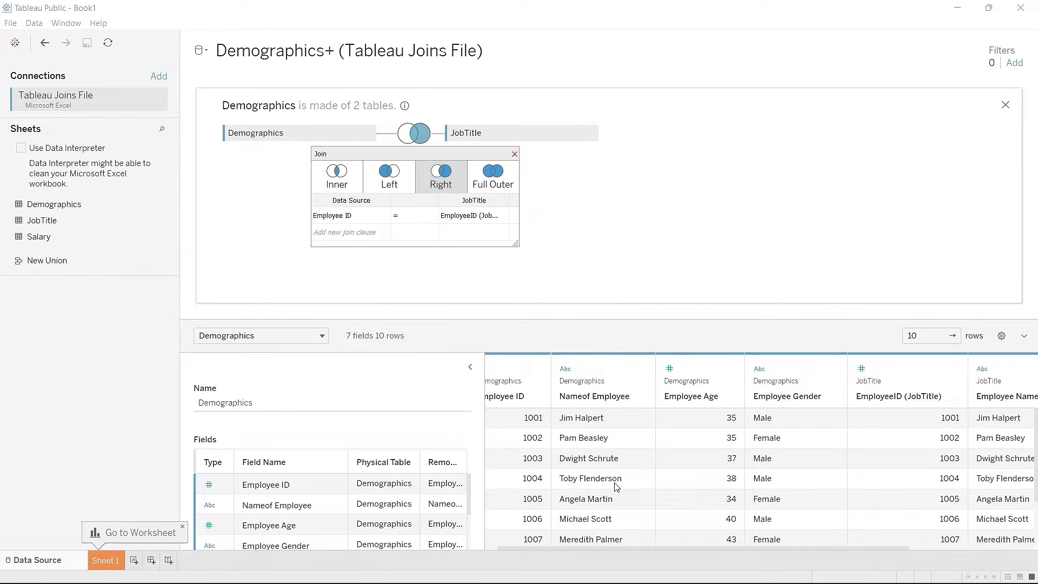
scroll(616, 487, "down", 2)
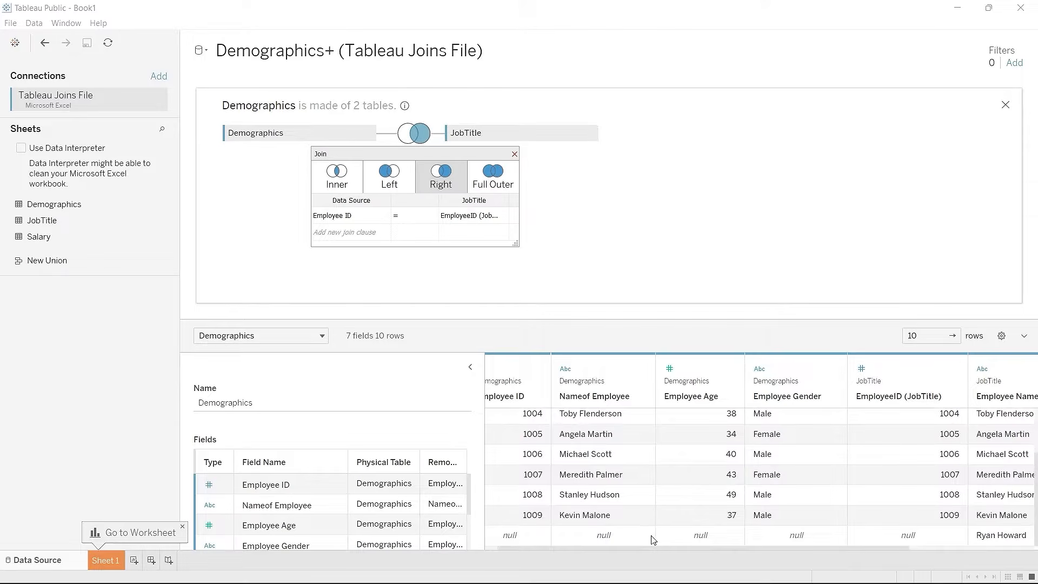
left_click(825, 544)
left_click_drag(826, 549, 934, 551)
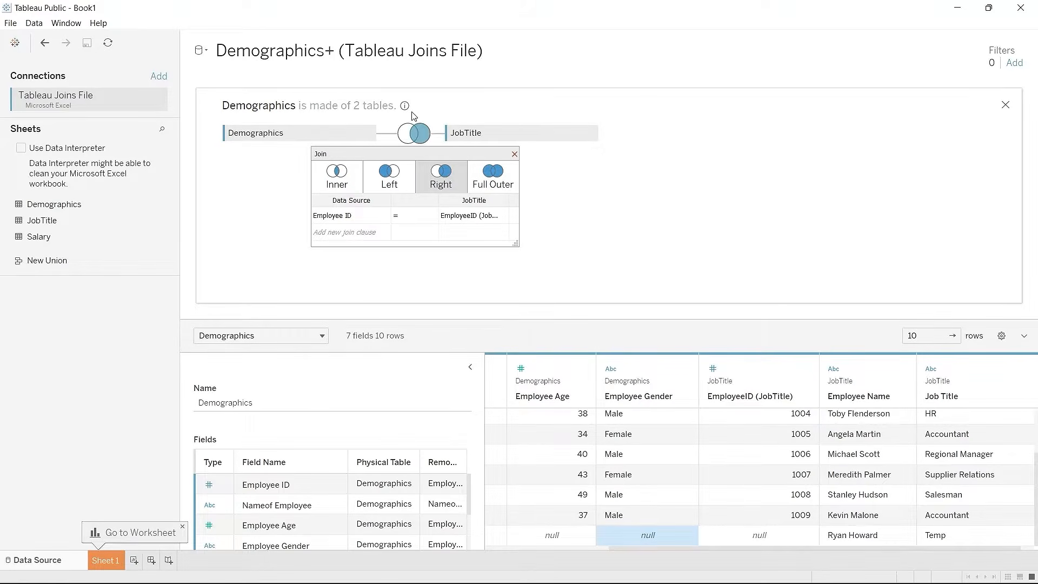
left_click(445, 175)
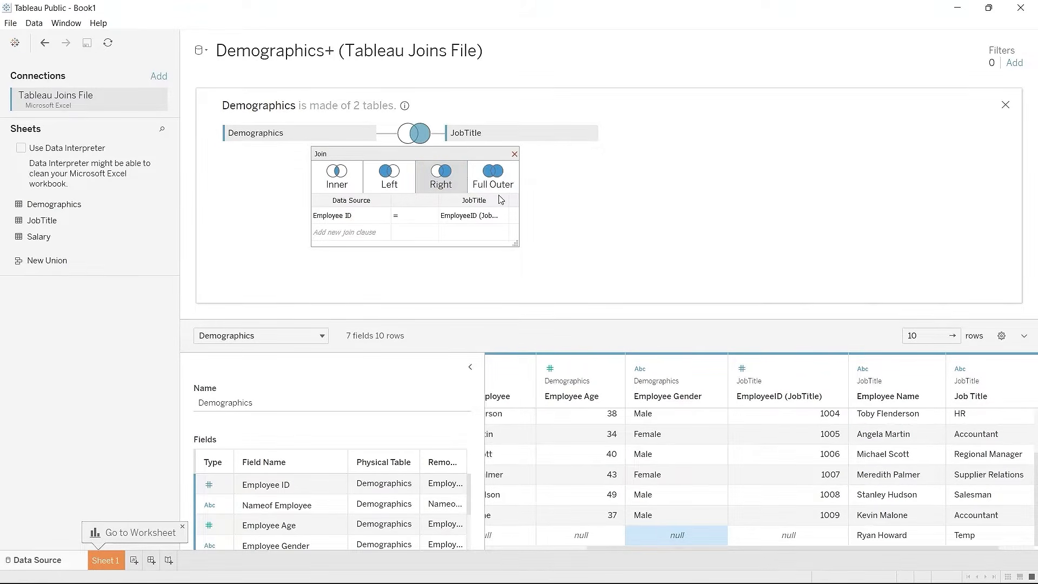
Step: Switch to a full outer join and review the 11 rows, including both unmatched null rows
left_click(502, 186)
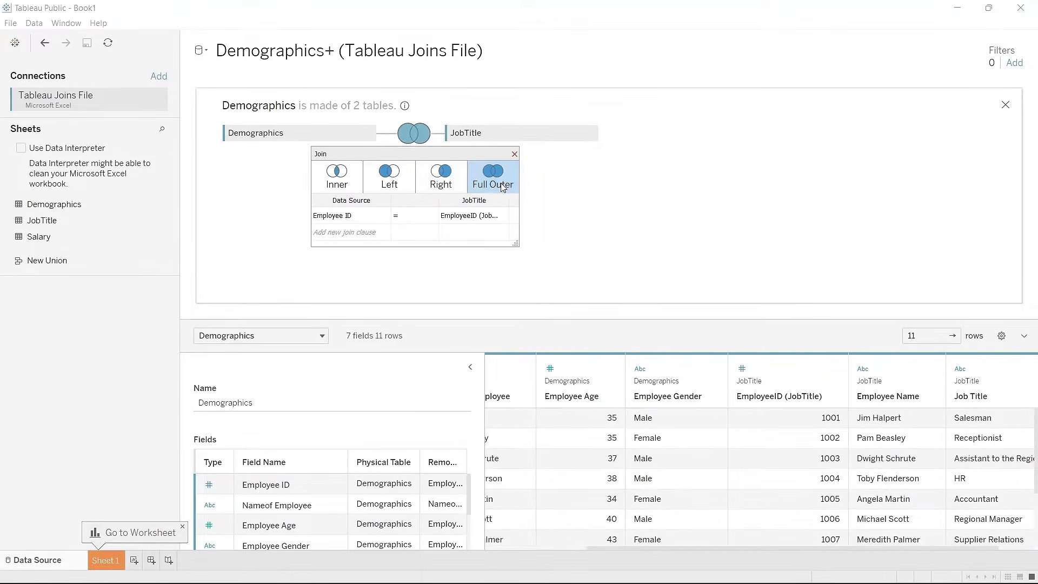
scroll(585, 500, "down", 2)
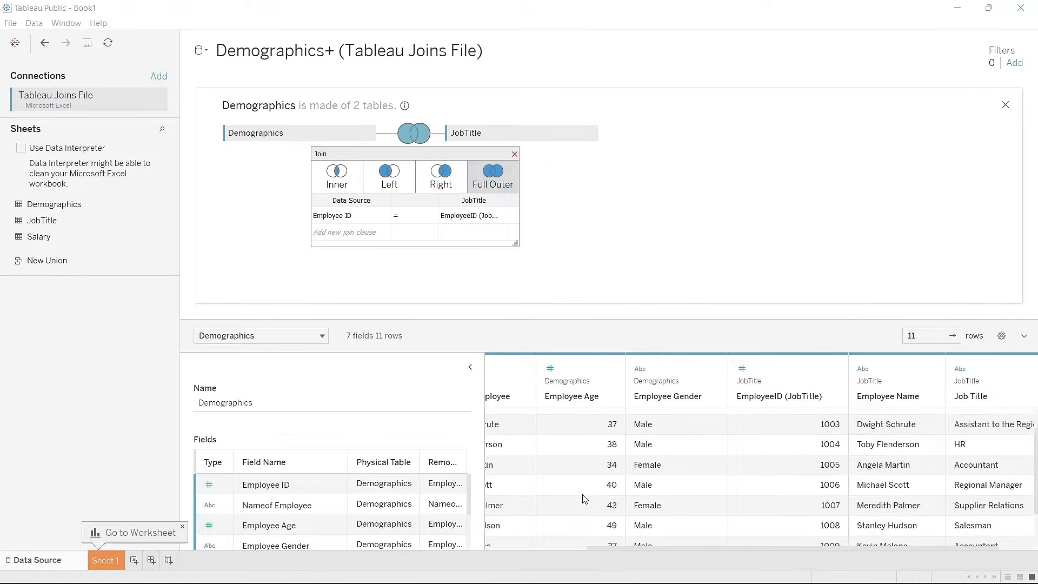
scroll(583, 499, "left", 3)
scroll(582, 498, "down", 3)
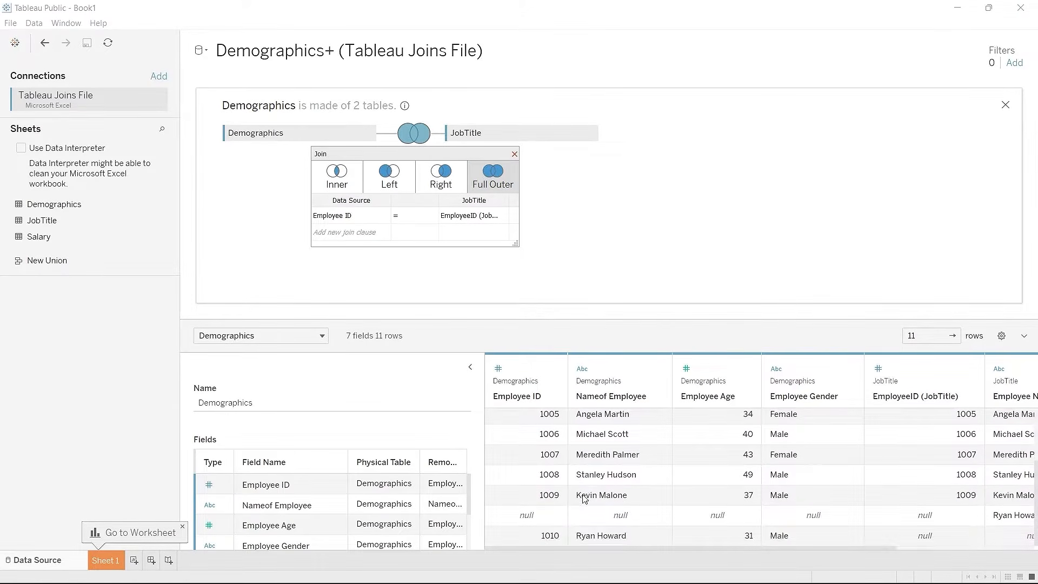
scroll(584, 498, "right", 1)
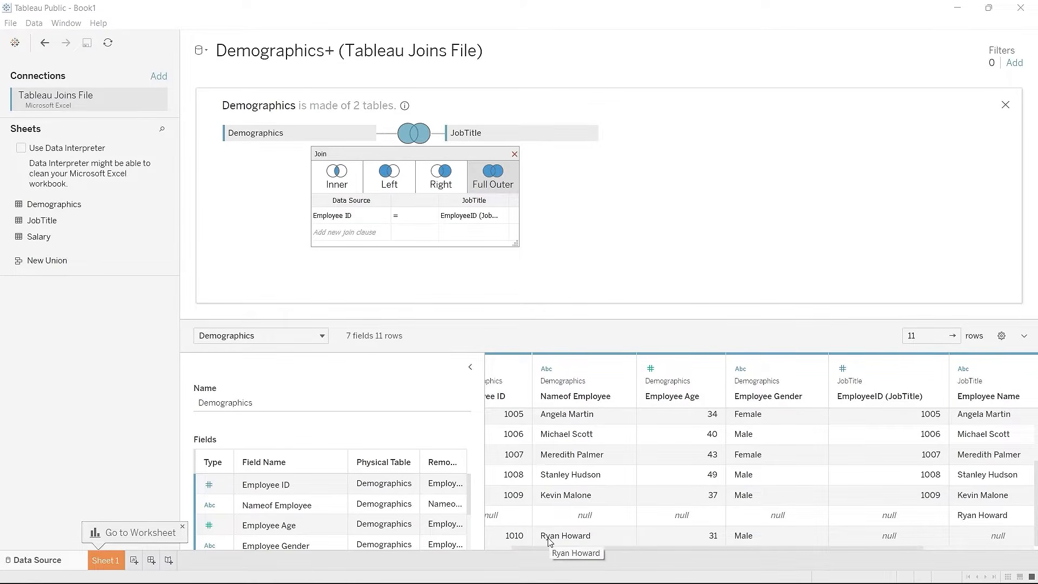
scroll(548, 540, "left", 1)
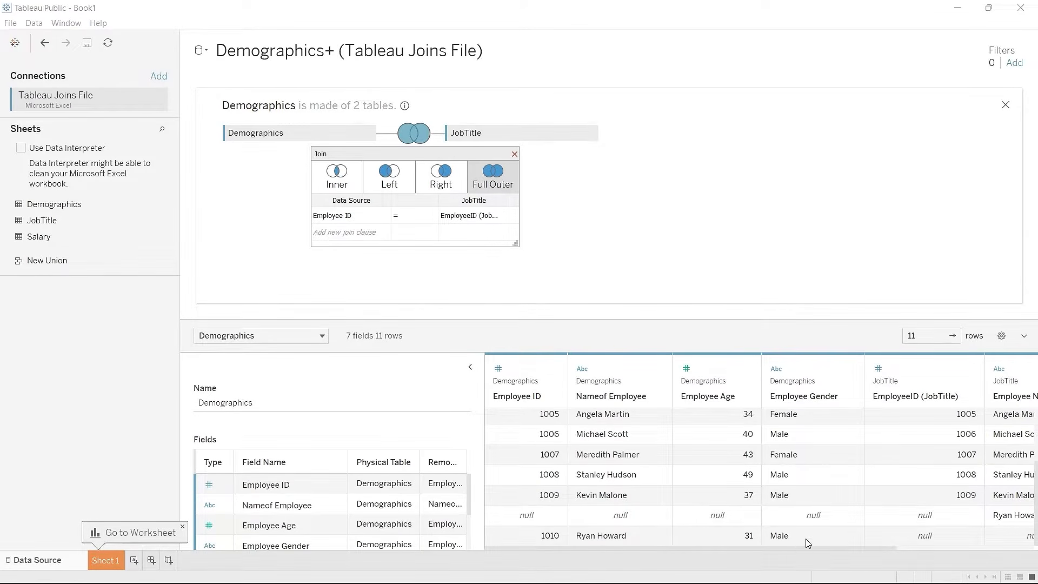
left_click_drag(809, 547, 956, 547)
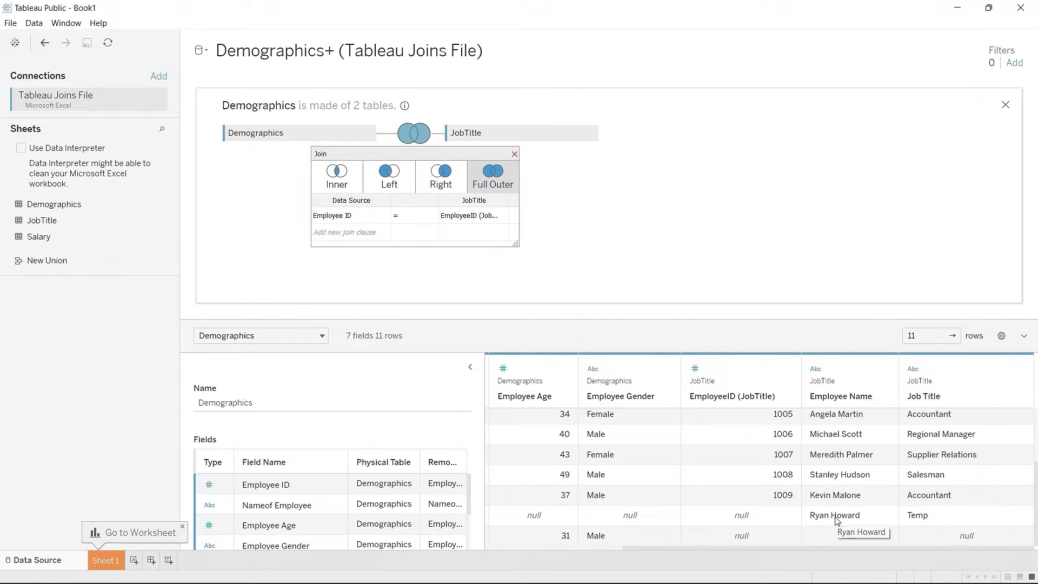
left_click(751, 541)
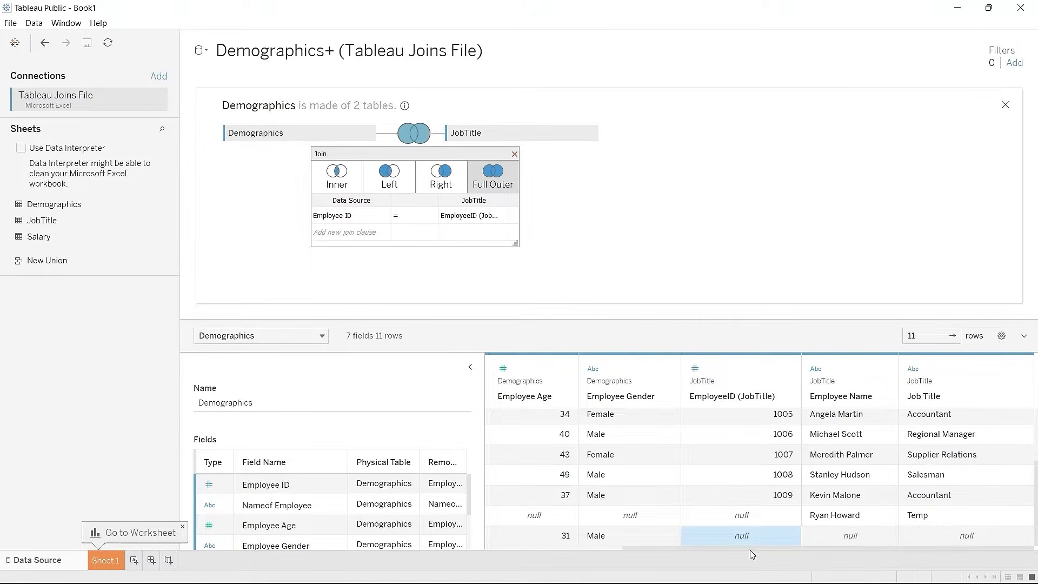
left_click_drag(750, 548, 600, 544)
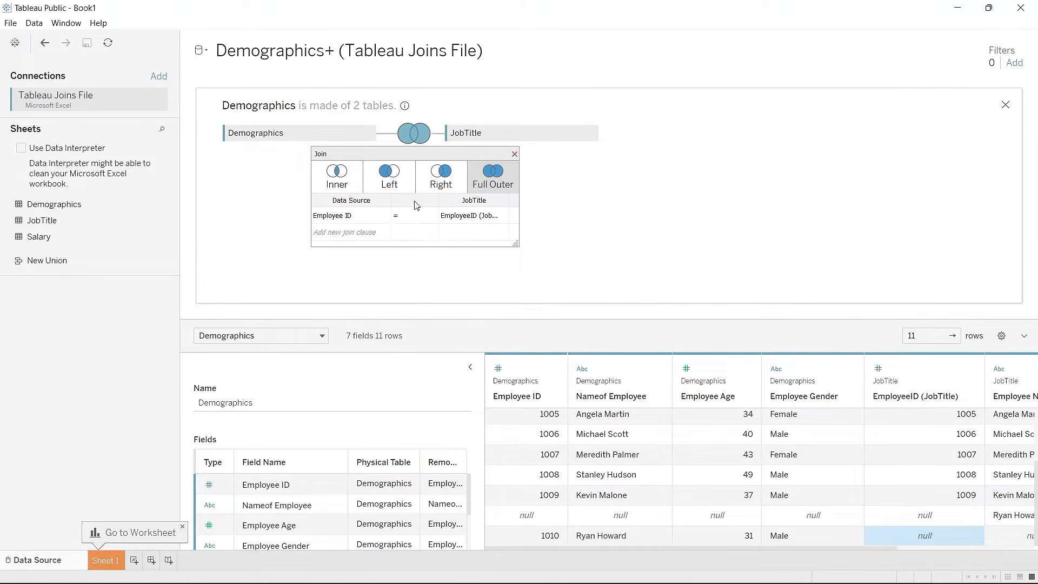
Step: Change to a left join and check the 10 rows, including the employee with null JobTitle fields
left_click(396, 186)
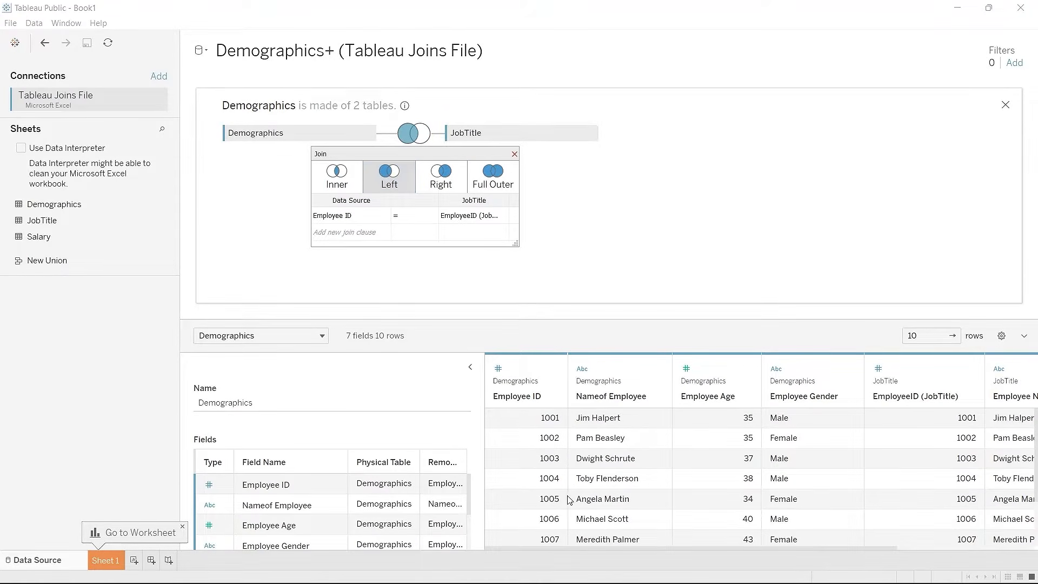
scroll(568, 498, "down", 3)
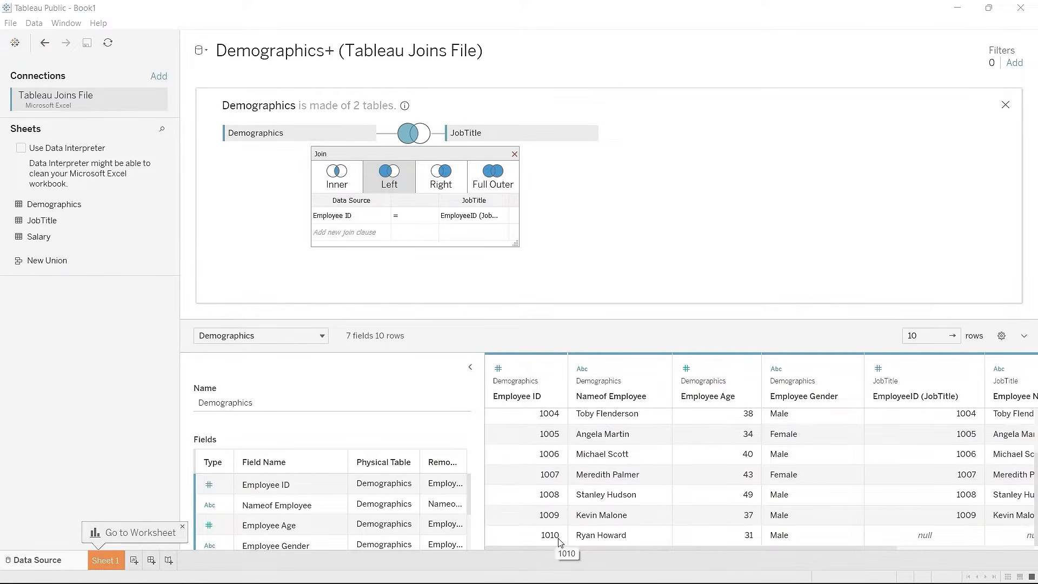
left_click_drag(556, 553, 734, 540)
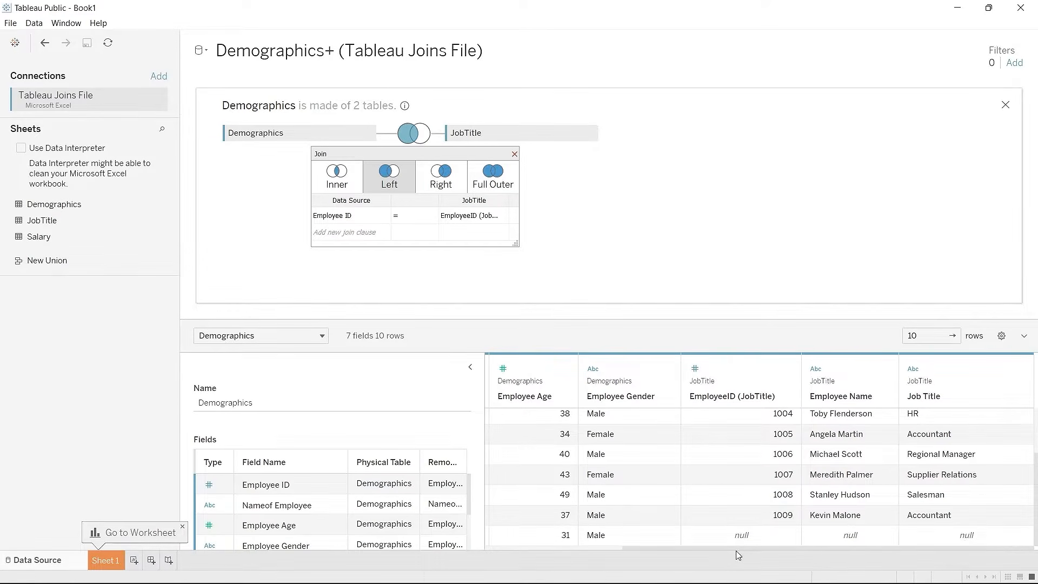
left_click_drag(738, 551, 551, 543)
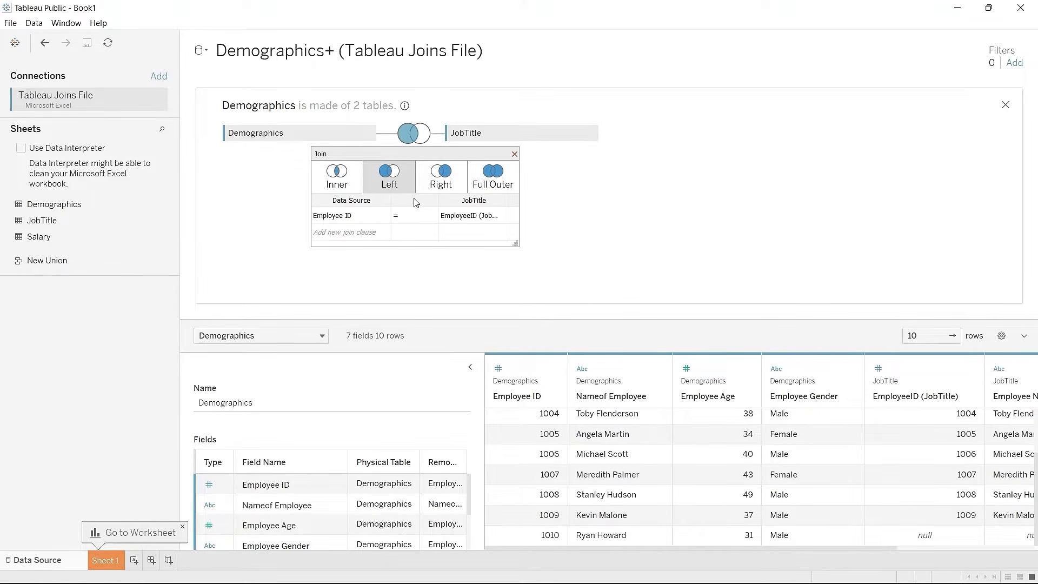
Step: Replace the Employee ID join clause with Nameof Employee = Employee Name
left_click(351, 233)
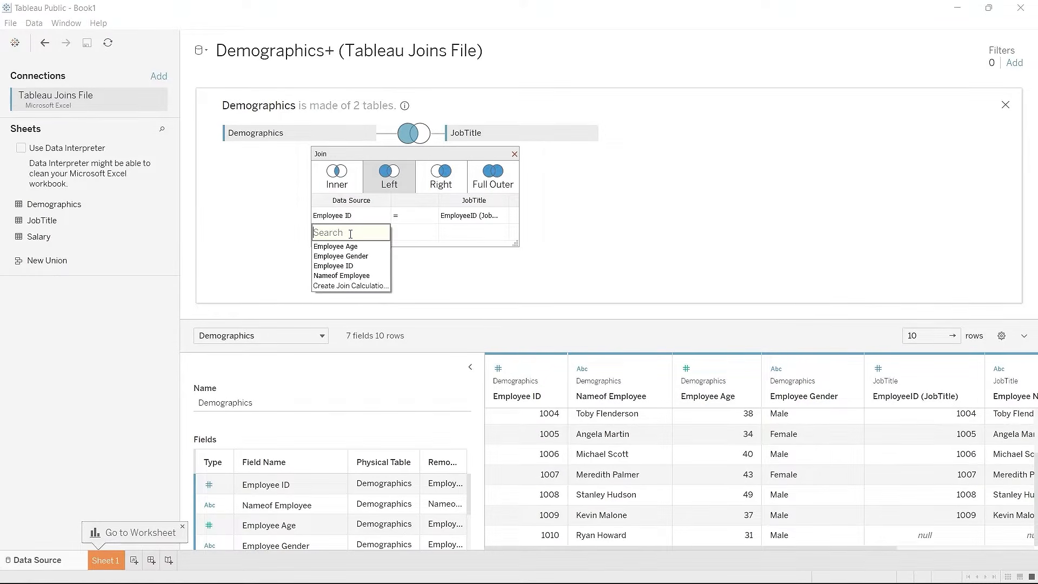
left_click(354, 276)
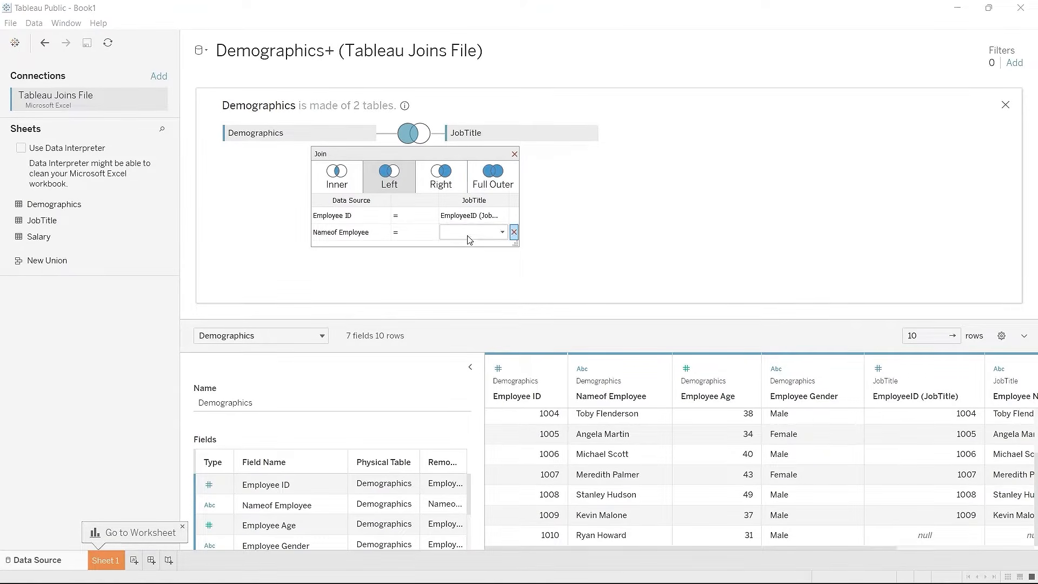
left_click(473, 233)
left_click(485, 249)
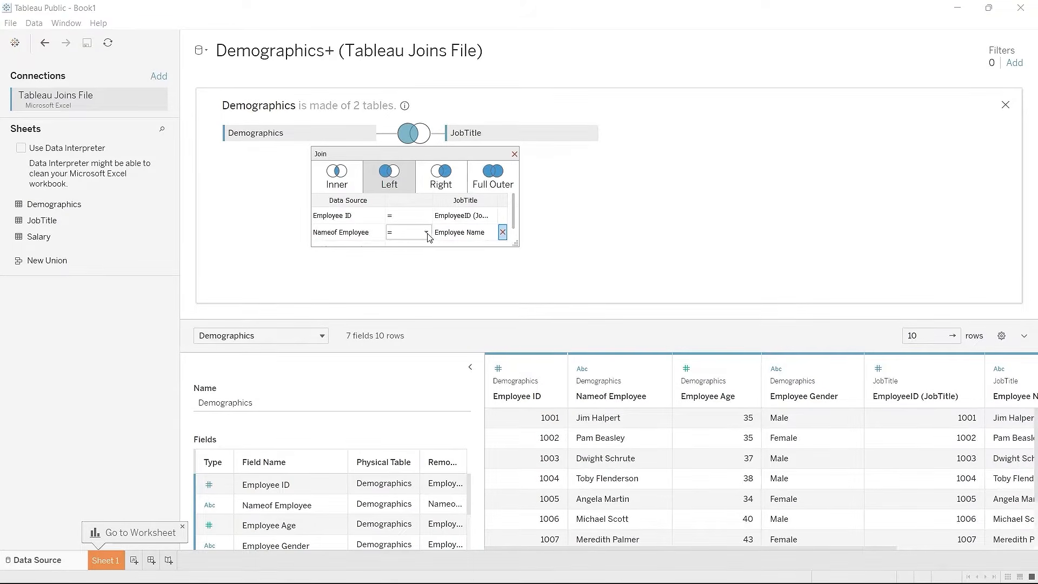
left_click(380, 216)
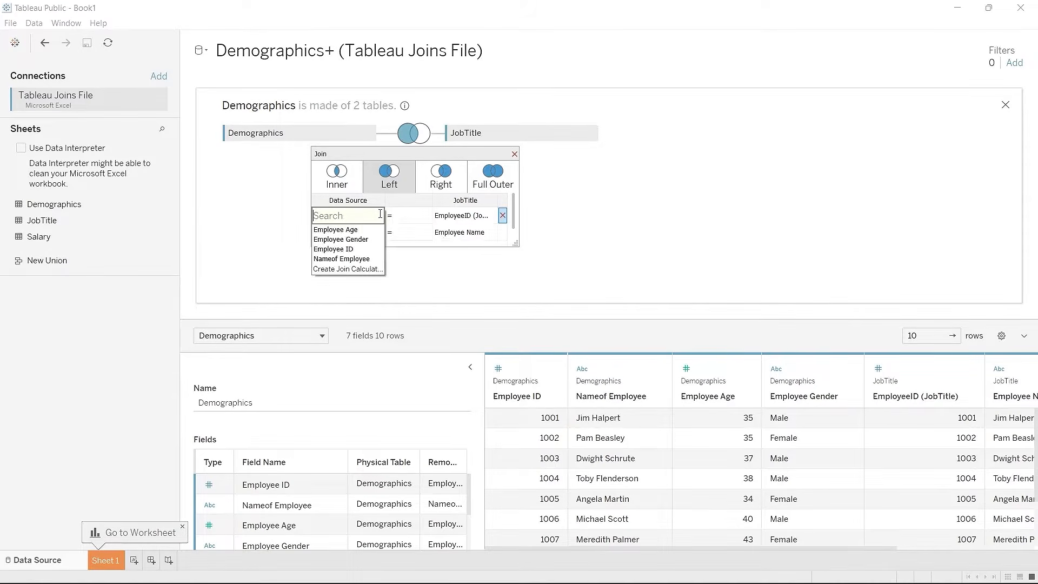
left_click(502, 217)
left_click(502, 216)
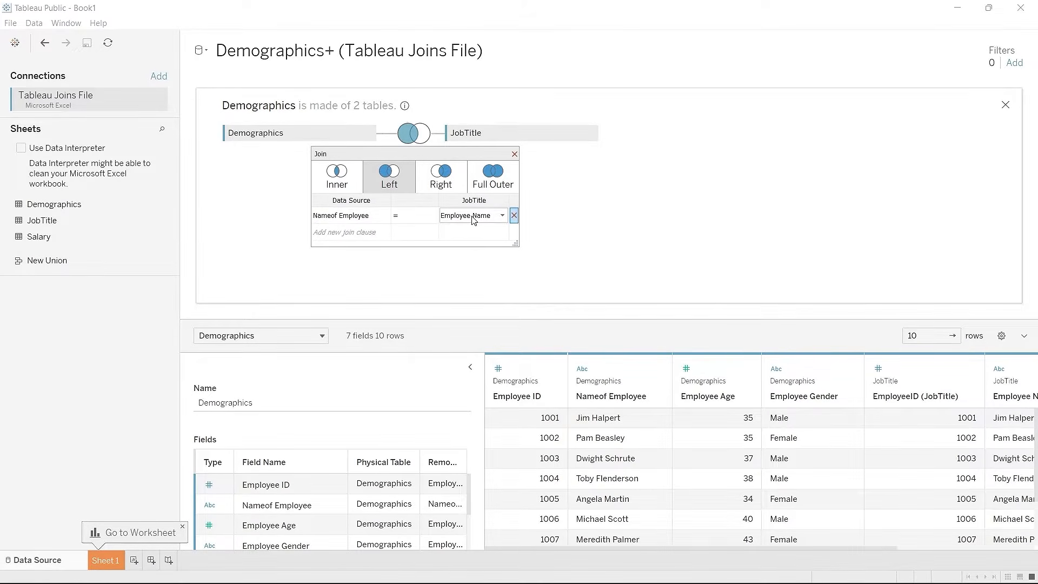
scroll(564, 482, "down", 3)
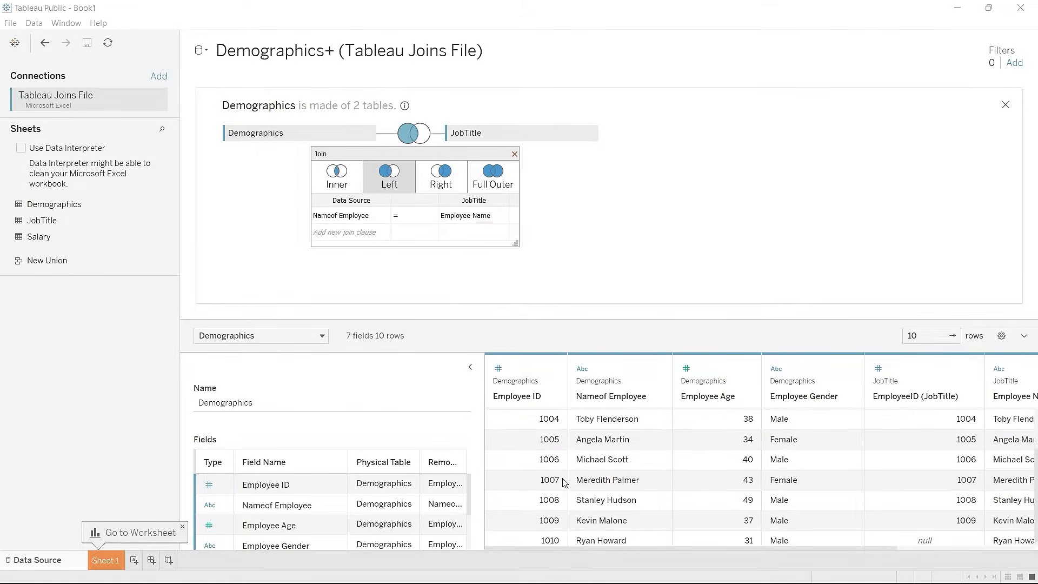
Step: Switch to an inner join on employee names and confirm 10 rows, with the Temp job matched
left_click(341, 185)
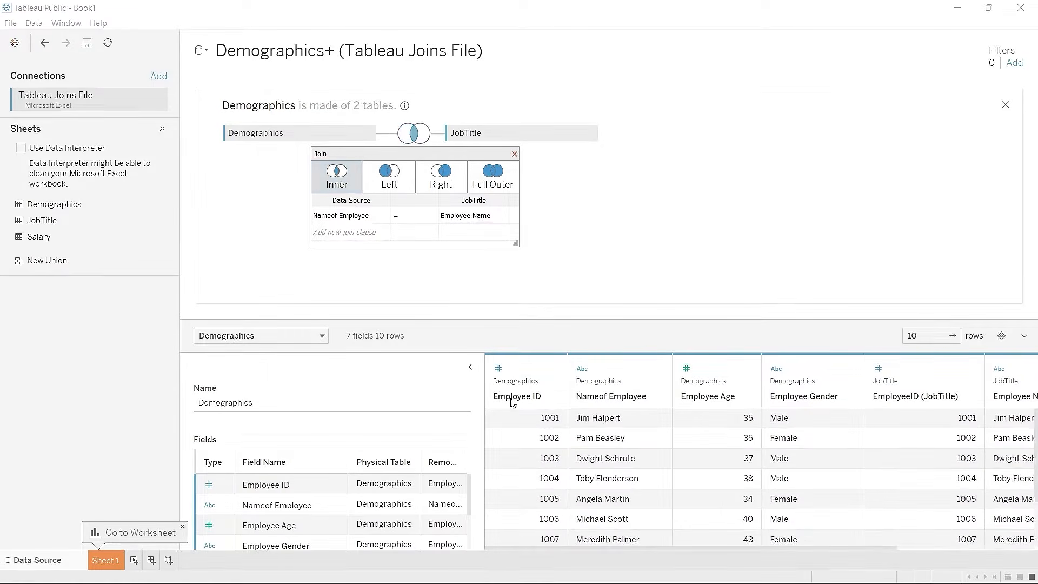
scroll(537, 431, "down", 3)
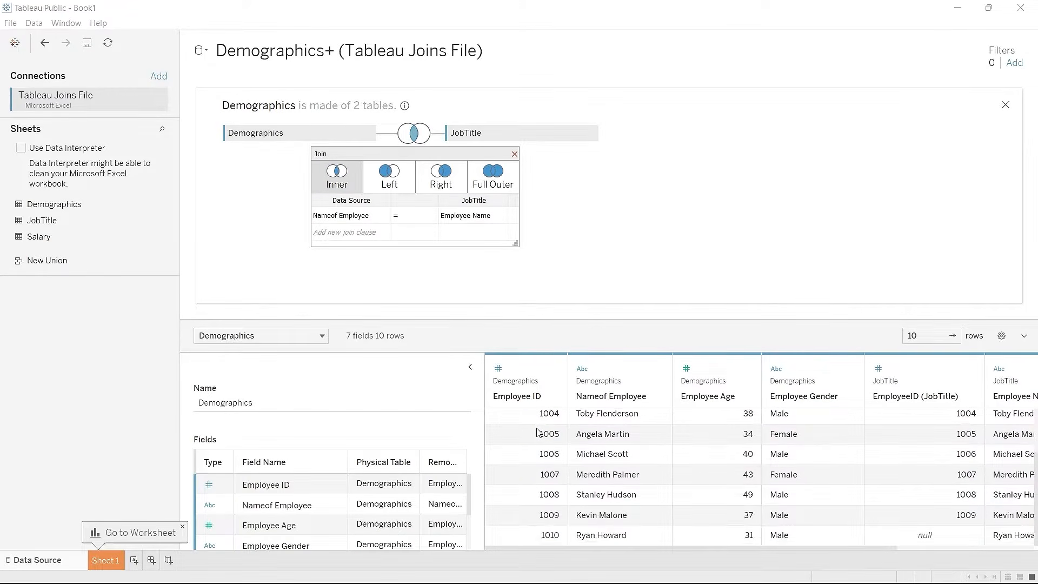
scroll(536, 430, "right", 3)
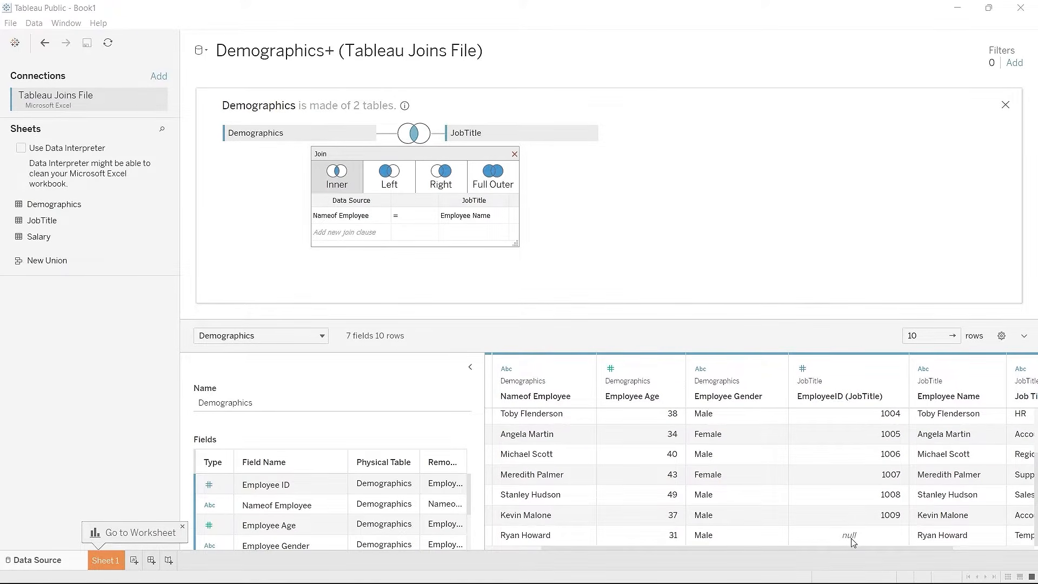
scroll(851, 538, "right", 3)
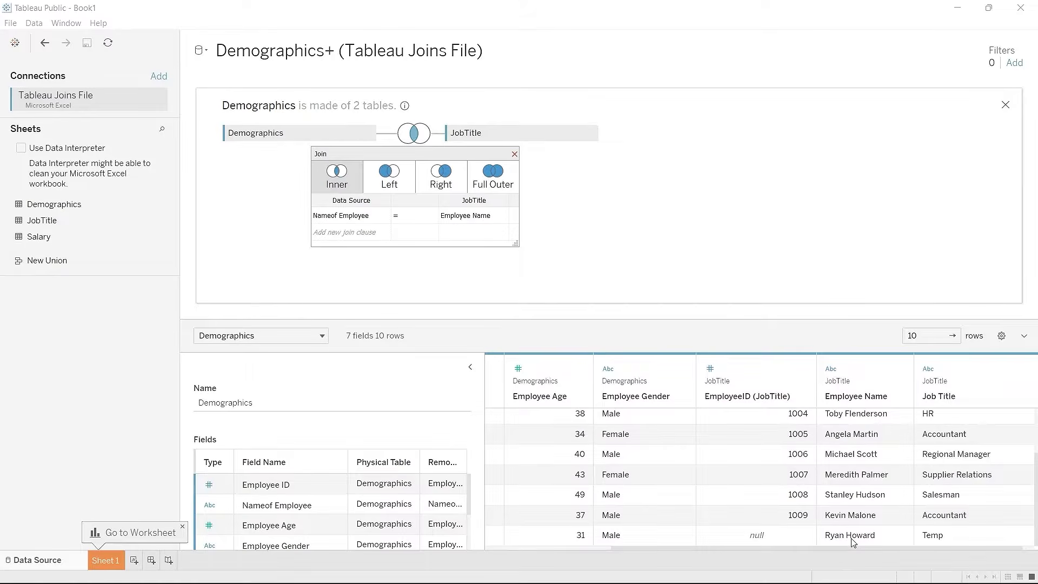
scroll(850, 540, "left", 5)
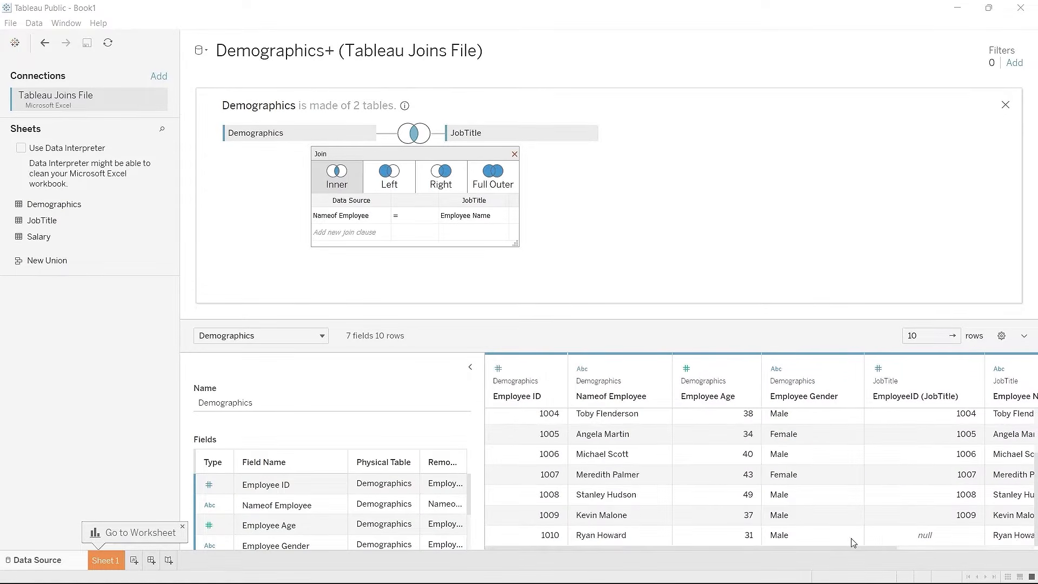
scroll(852, 541, "up", 3)
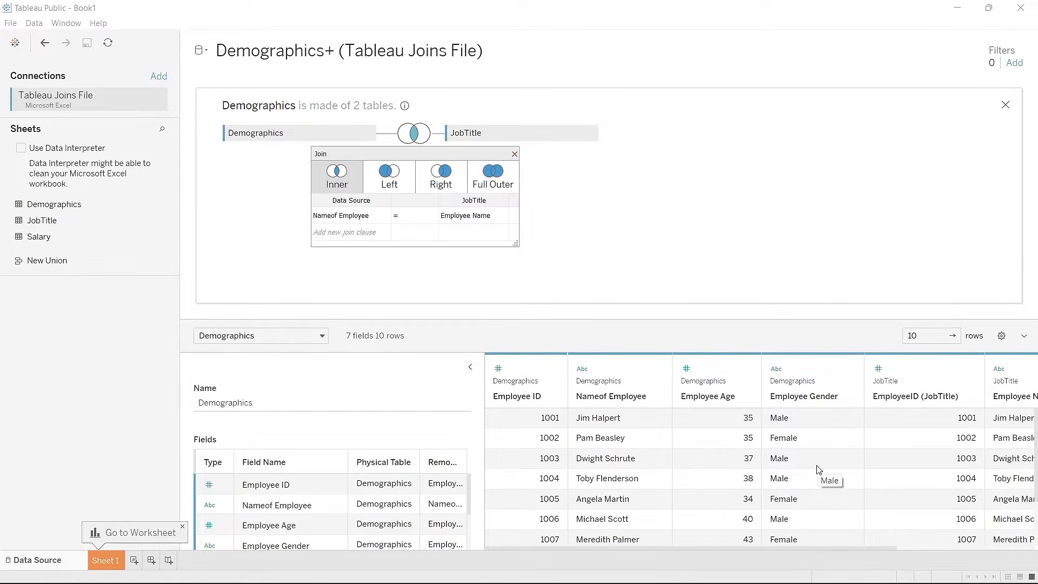
scroll(817, 469, "down", 3)
scroll(818, 469, "right", 2)
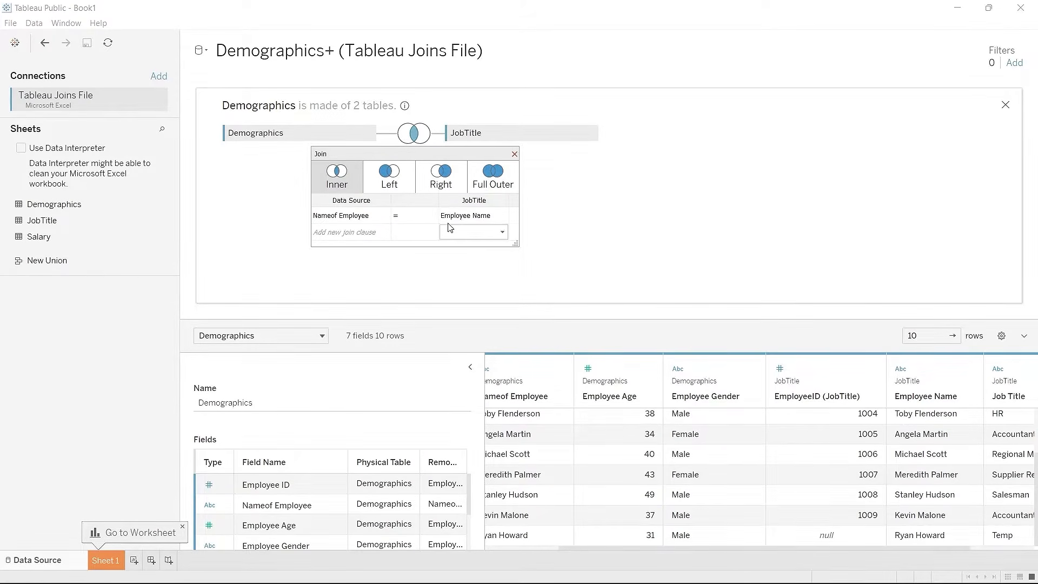
Step: Add a second clause Employee ID = EmployeeID (JobTitle) with equals, narrowing to 9 rows
left_click(377, 232)
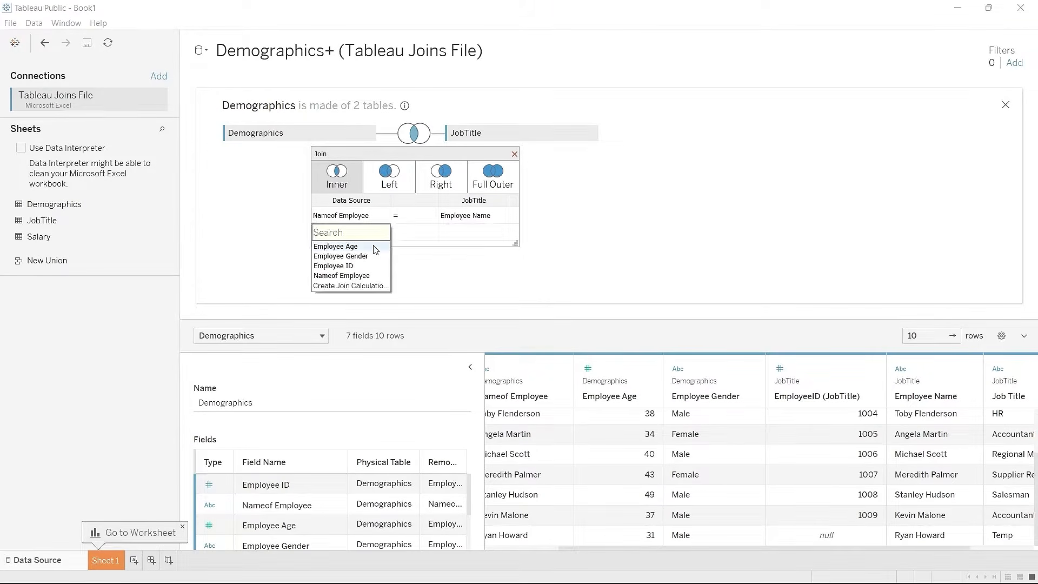
left_click(357, 265)
left_click(453, 231)
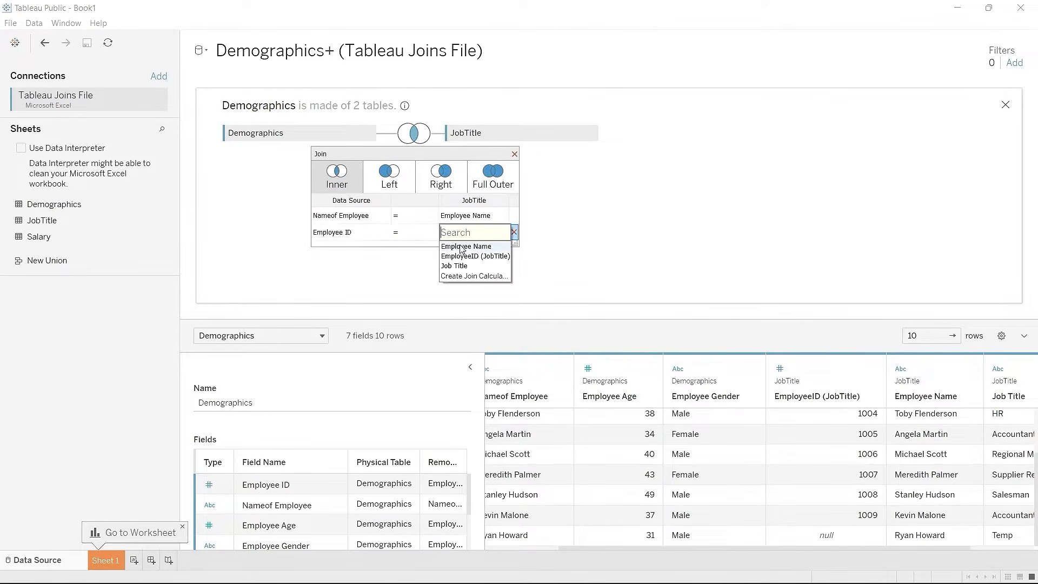
left_click(468, 261)
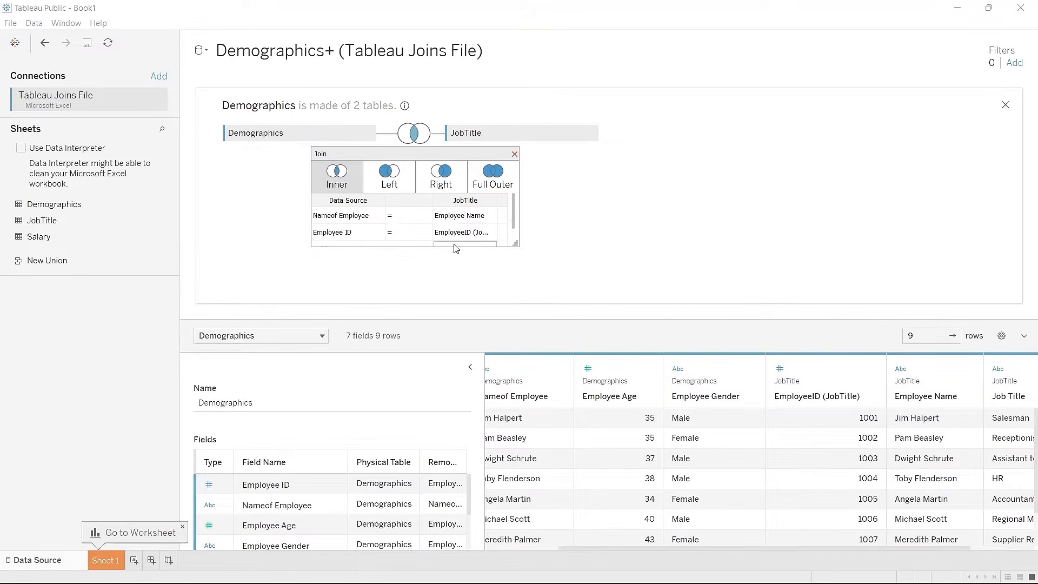
left_click(411, 239)
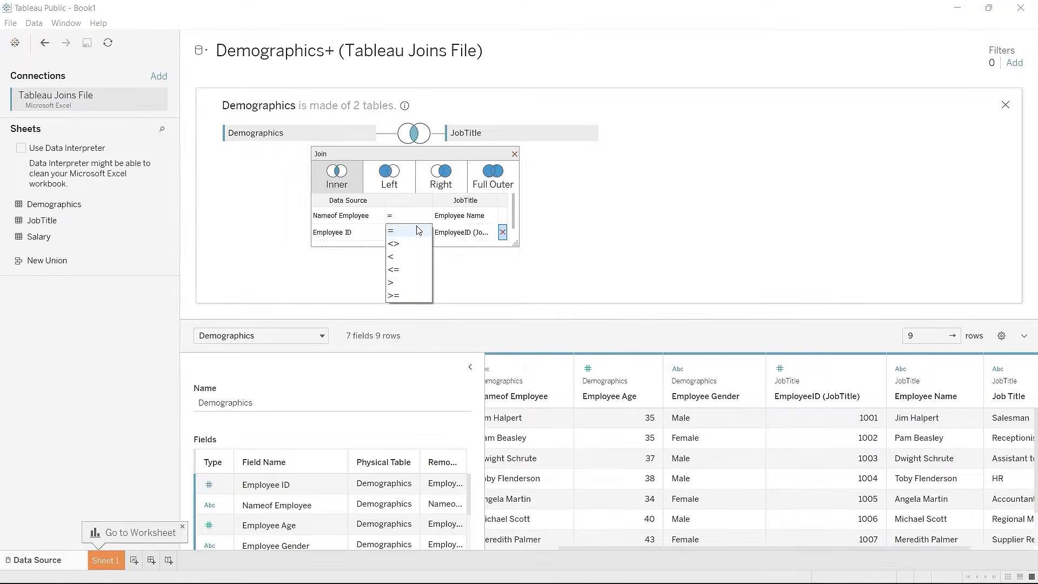
left_click(417, 231)
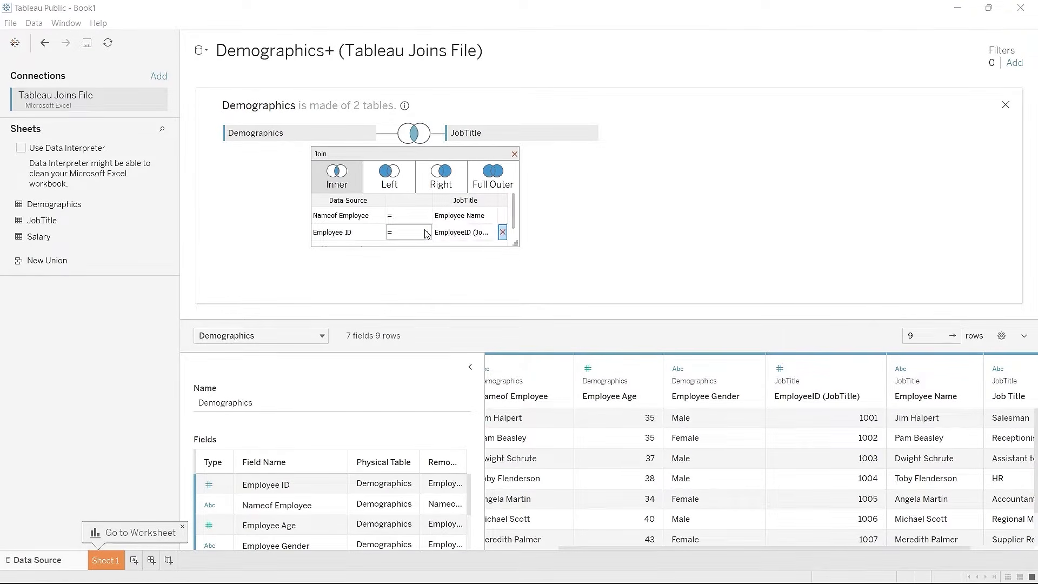
left_click(420, 232)
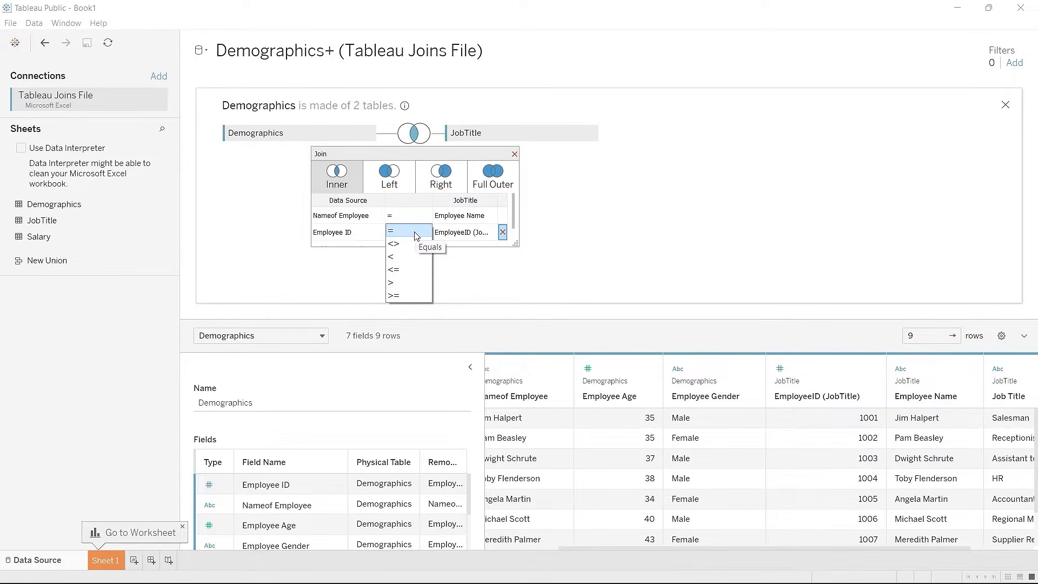
left_click(416, 233)
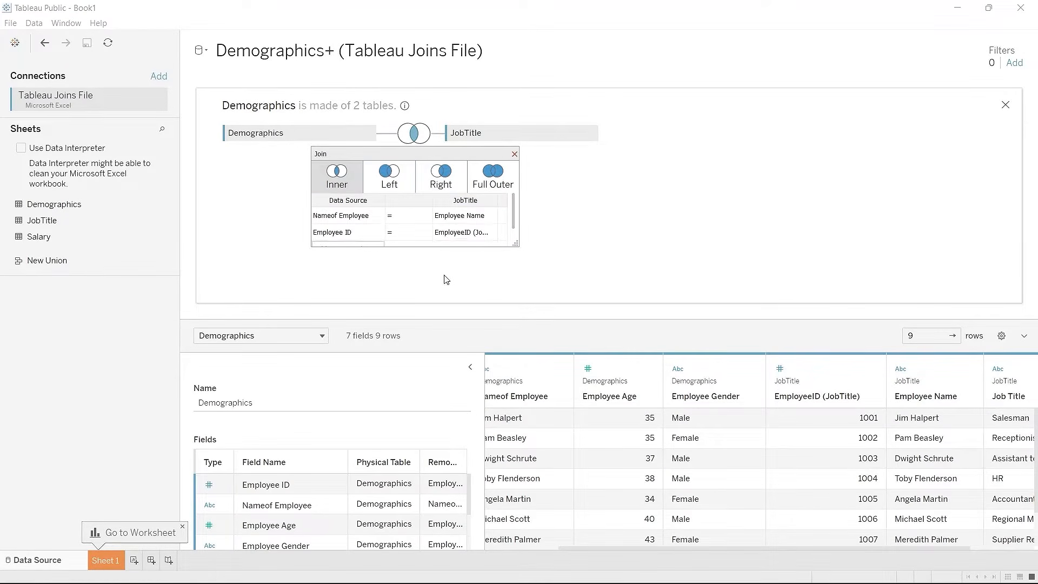
Step: Close the join settings and add Salary to the canvas as a third joined table
left_click(514, 154)
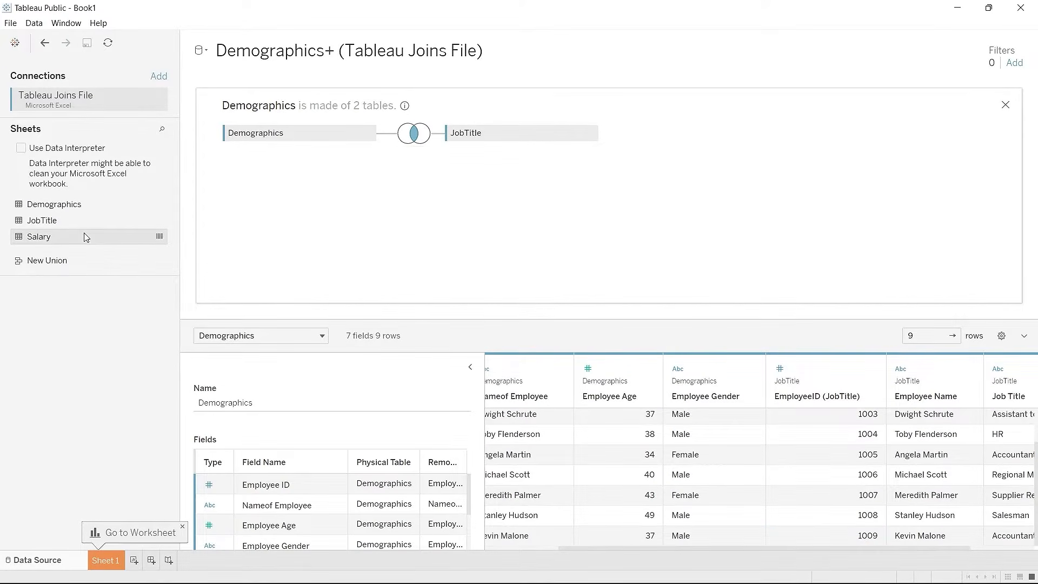
left_click_drag(86, 236, 461, 189)
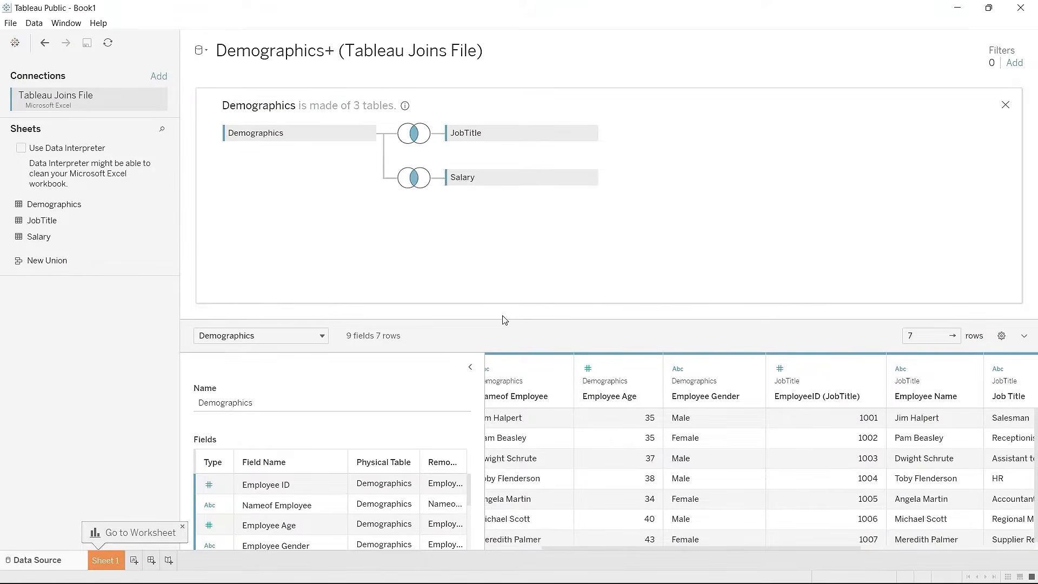
left_click_drag(609, 555, 543, 552)
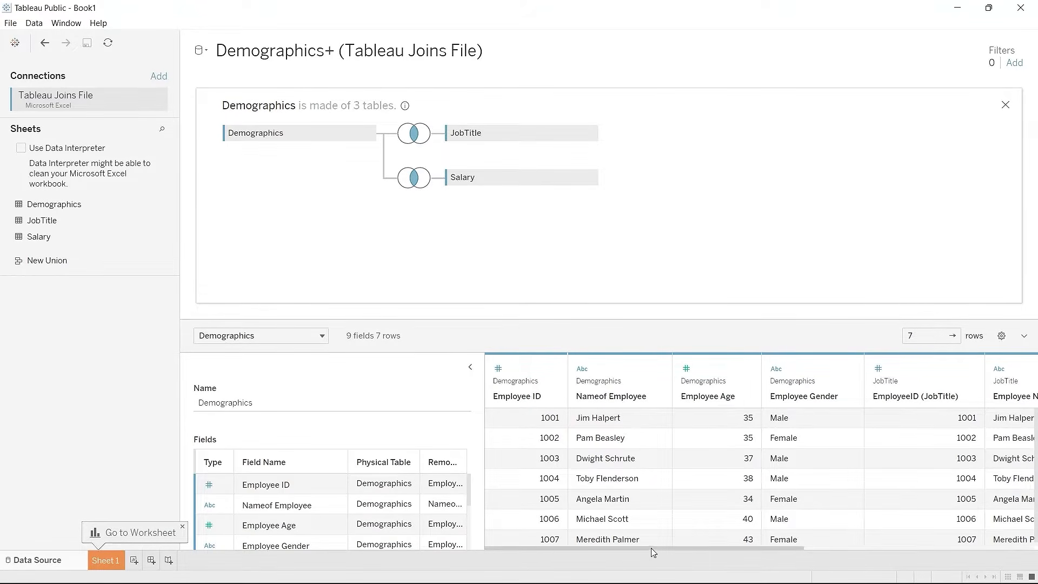
Step: Scroll to Employee Salary and open its inner join on Employee ID = EmployeeID (Salary)
left_click_drag(651, 549, 856, 539)
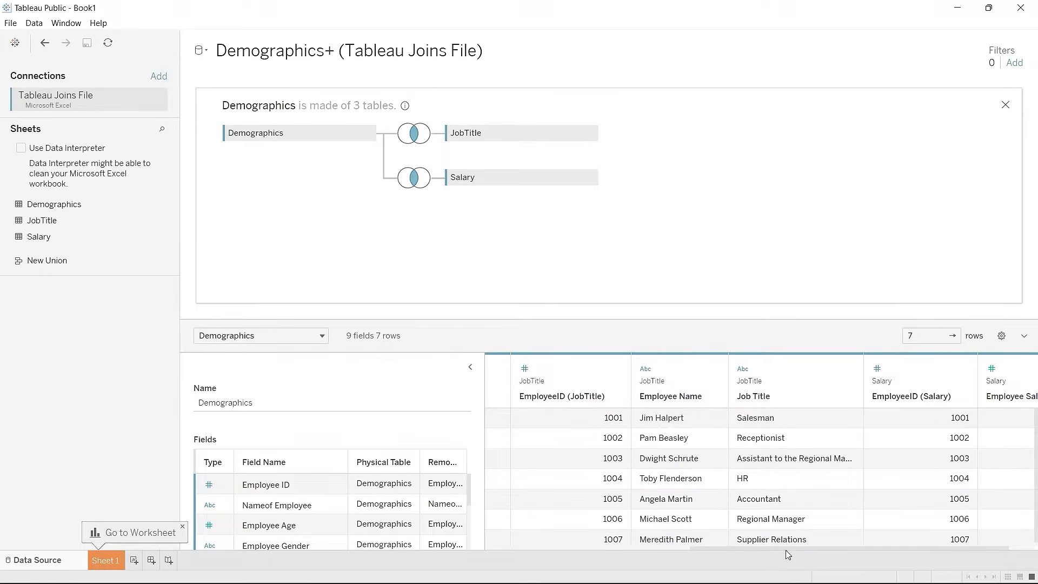
scroll(786, 550, "right", 2)
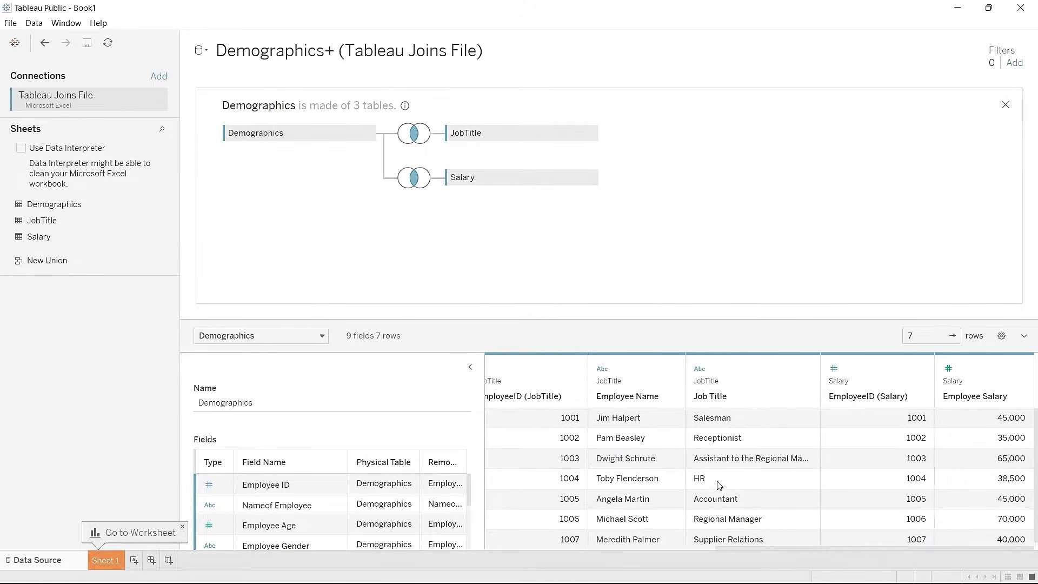
left_click(412, 179)
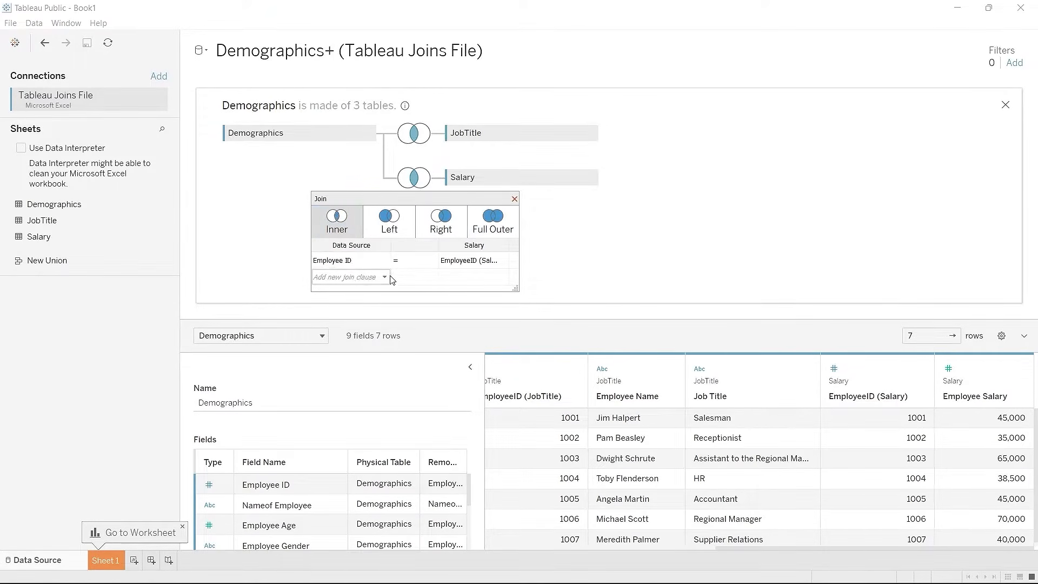
Step: Close the Salary join settings to return to the three-table Demographics join diagram
left_click(514, 199)
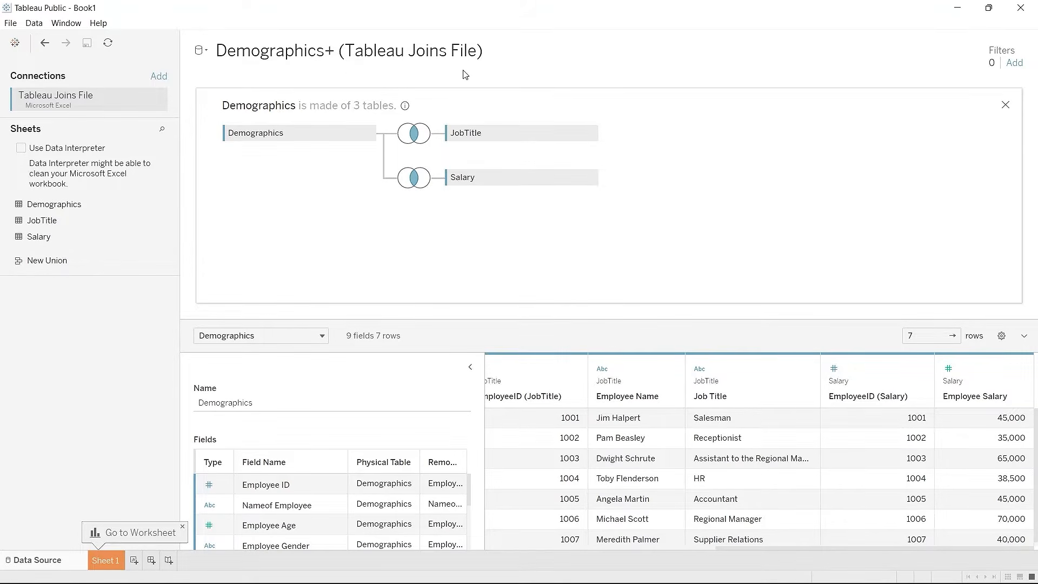
Step: Rename the Demographics data source to 'Demographics + JoinsDemo'
left_click(289, 401)
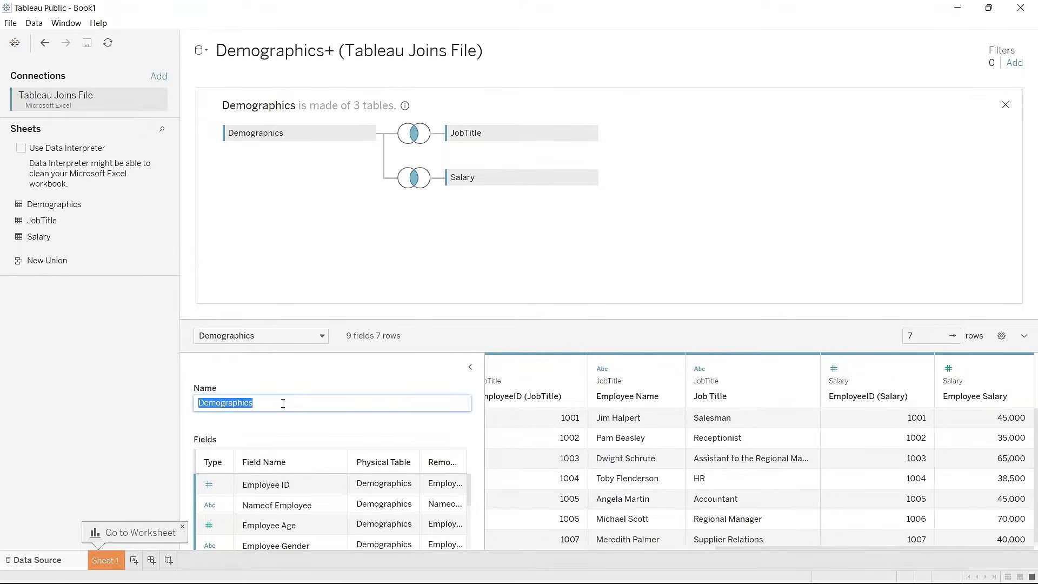
left_click(282, 402)
type("+ JoinsDemo")
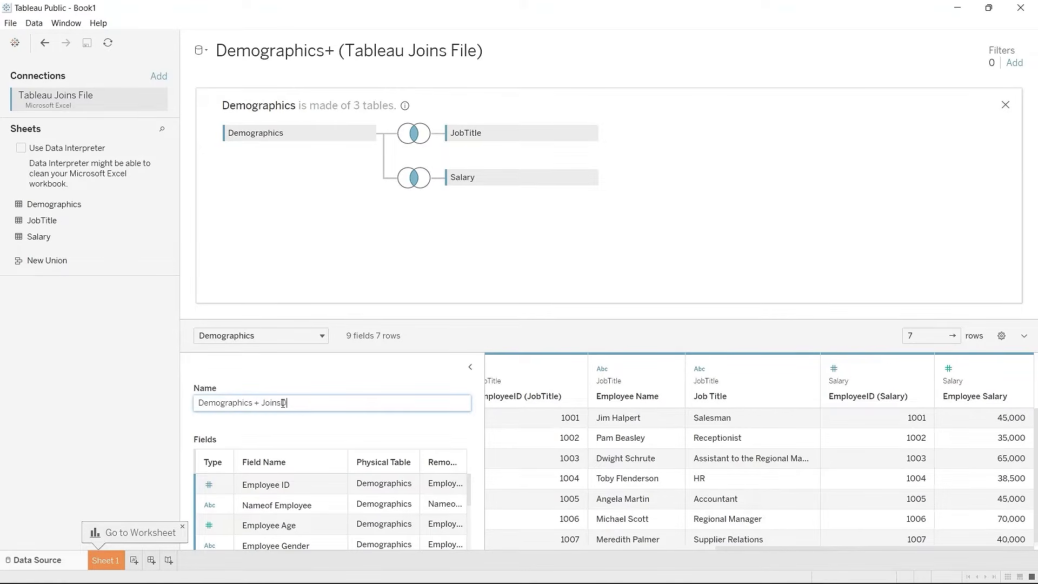
left_click(351, 388)
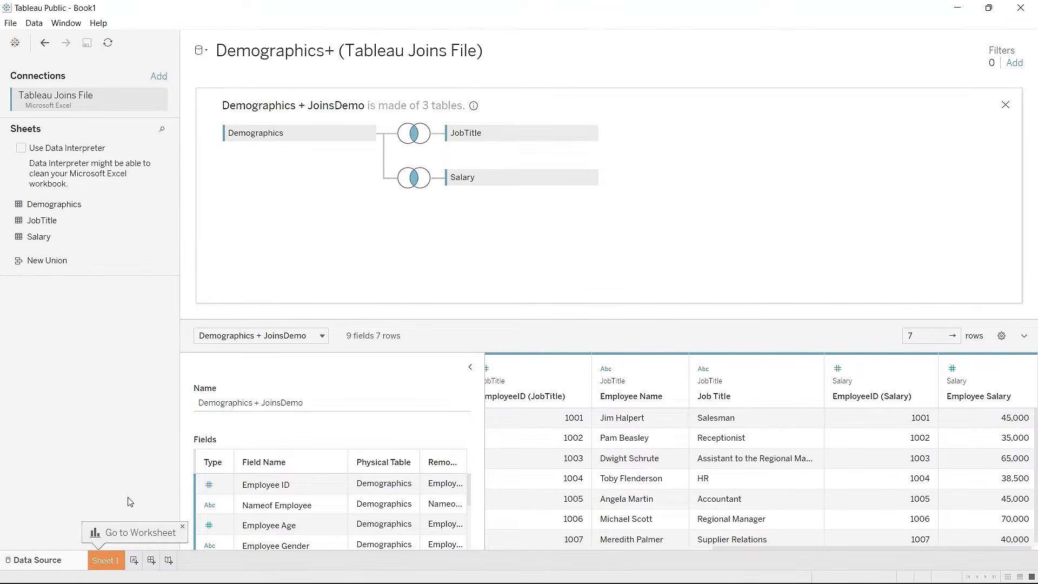
Step: On Sheet 1, review the Nameof Employee, Employee Name, EmployeeID and Measure Values fields
left_click(104, 561)
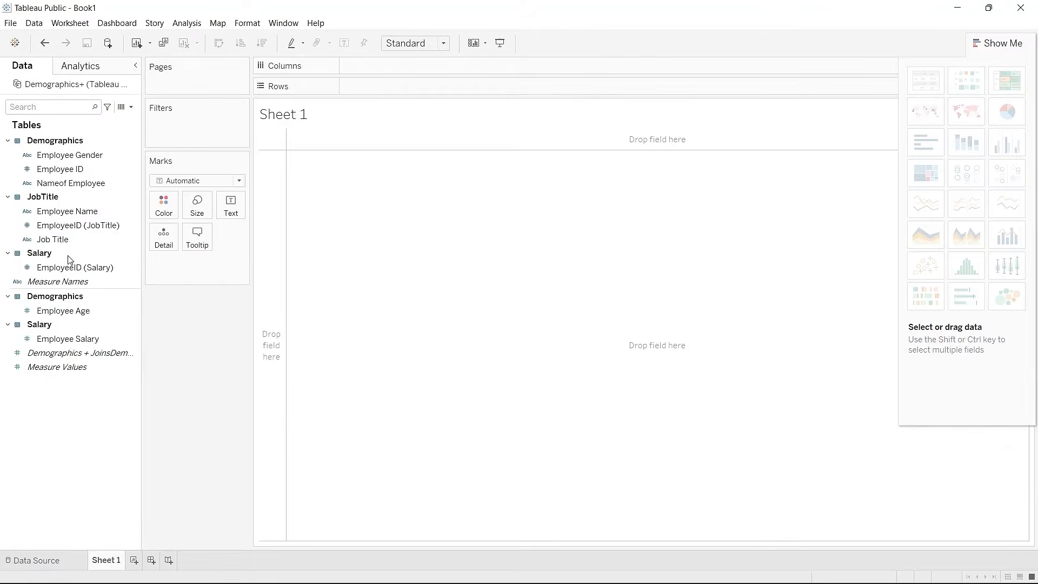
left_click(81, 155)
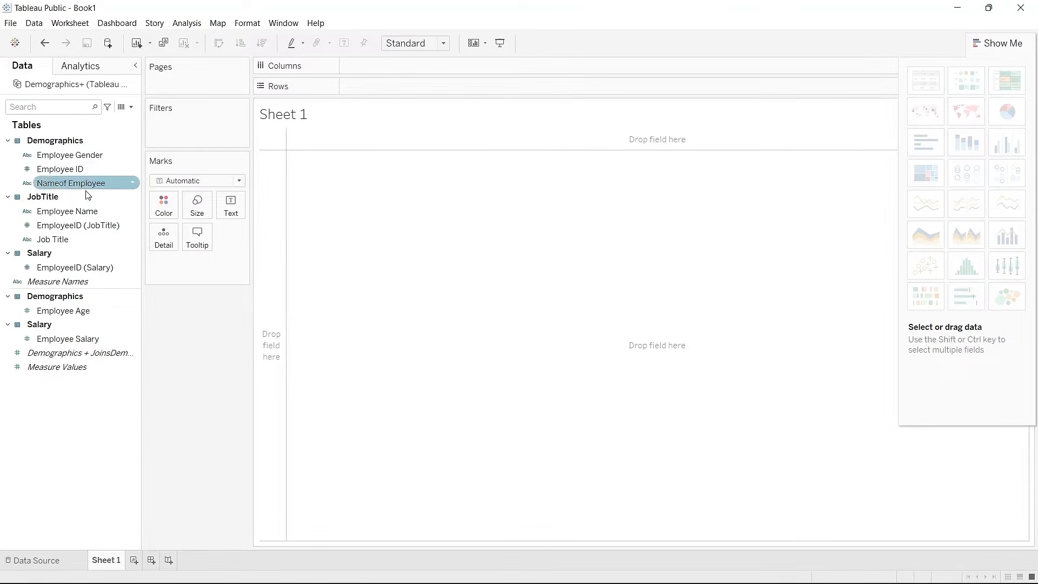
left_click(82, 211)
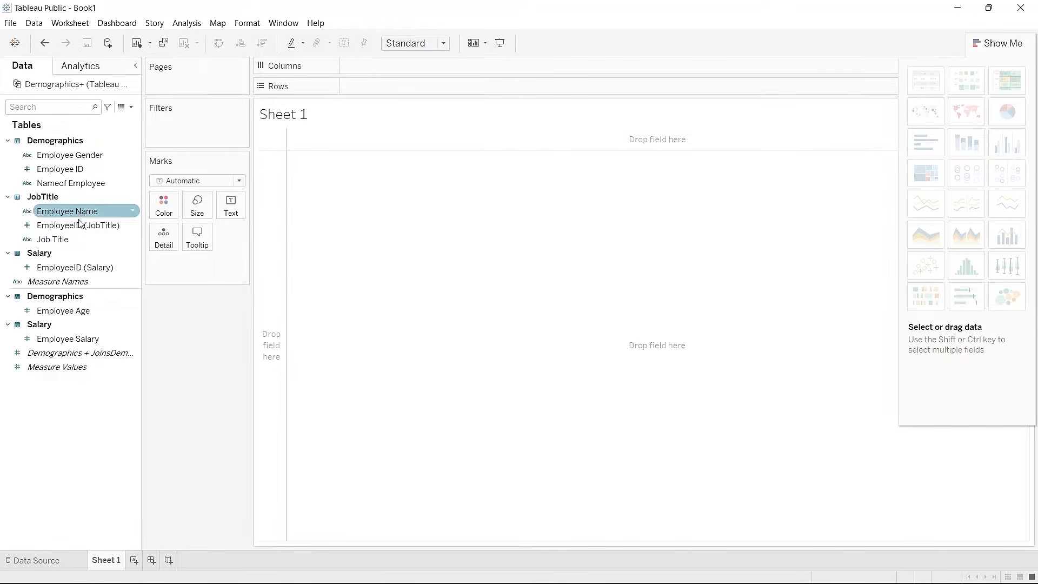
left_click(80, 226)
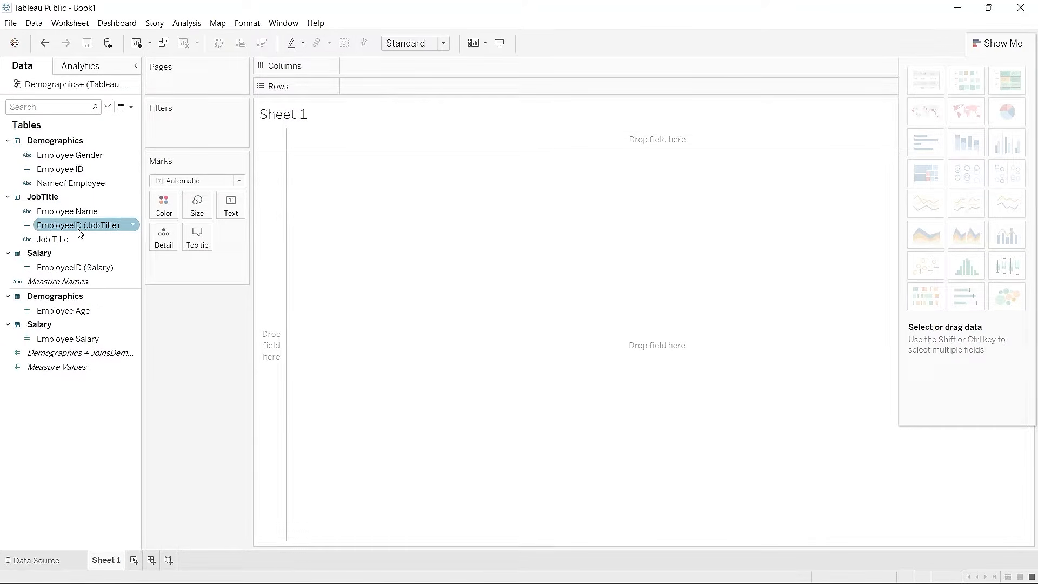
left_click(82, 239)
left_click(80, 268)
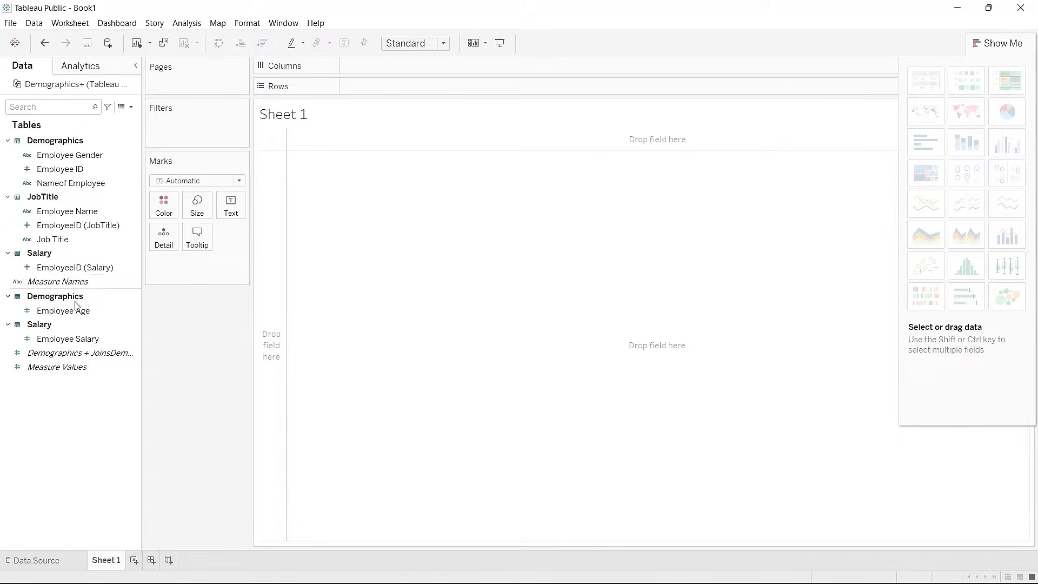
left_click(69, 369)
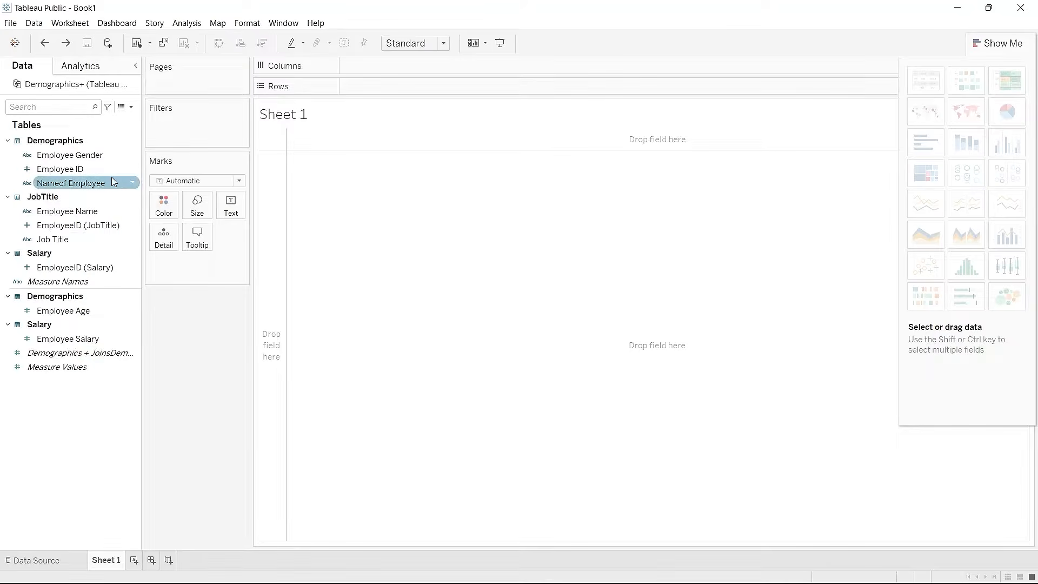
Step: Plot Employee Salary as bars per Nameof Employee, sorted highest to lowest
left_click(100, 187)
left_click_drag(100, 187, 392, 67)
left_click(82, 312)
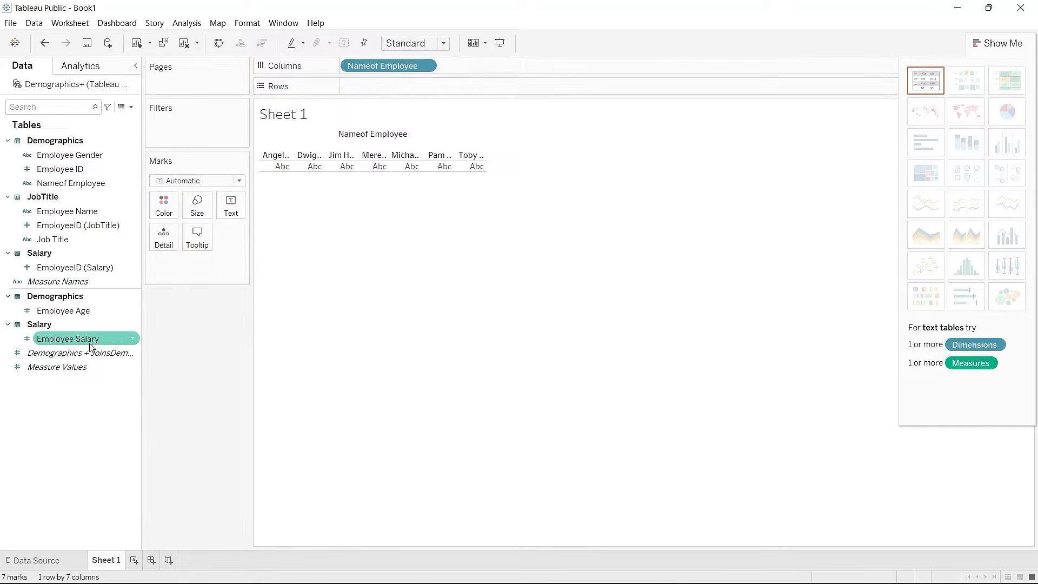
left_click_drag(89, 341, 426, 83)
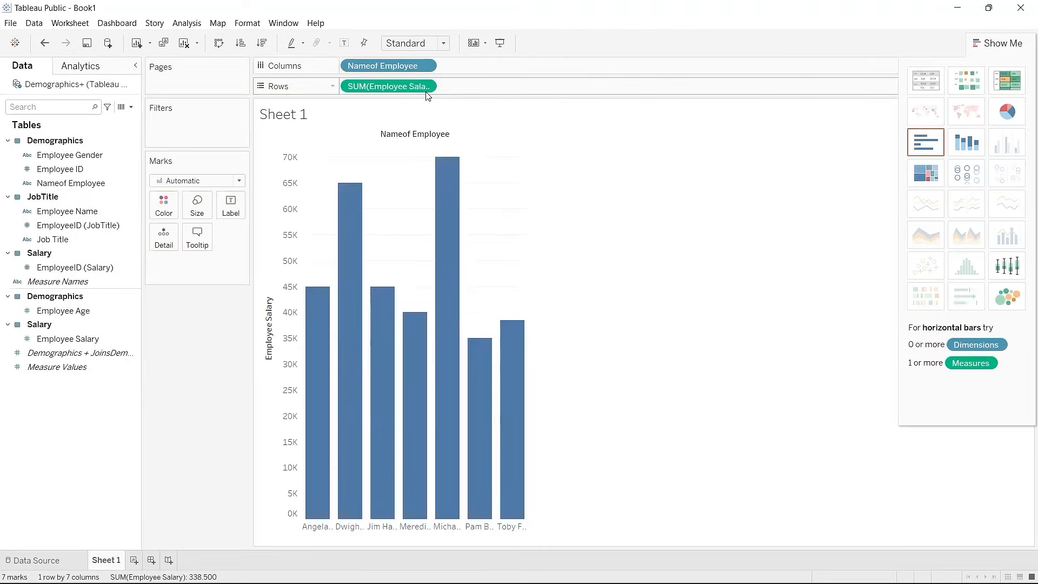
left_click(262, 42)
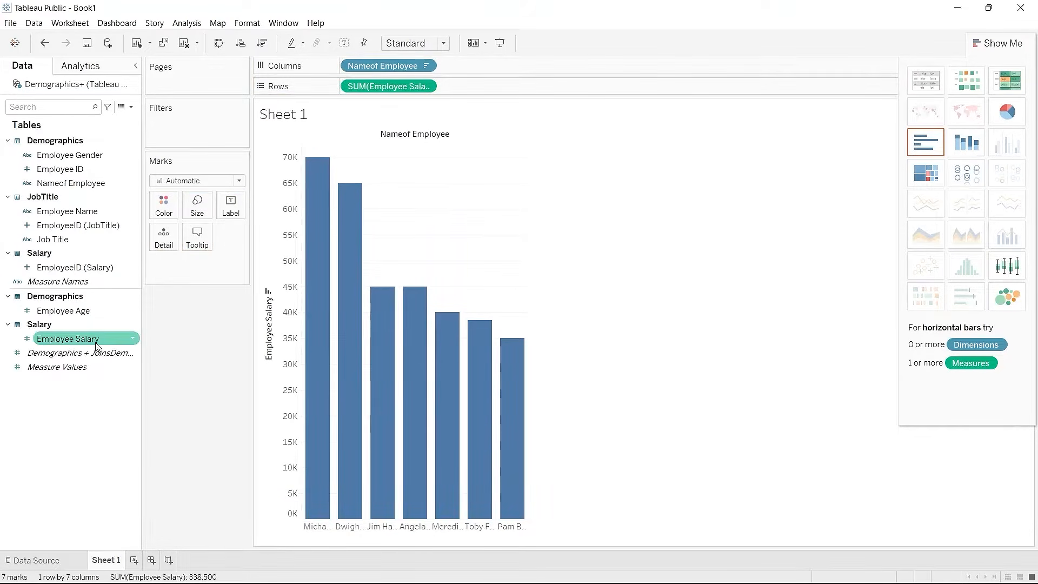
Step: Shade the bars by Employee Salary and widen the chart so names fit
left_click_drag(95, 344, 193, 258)
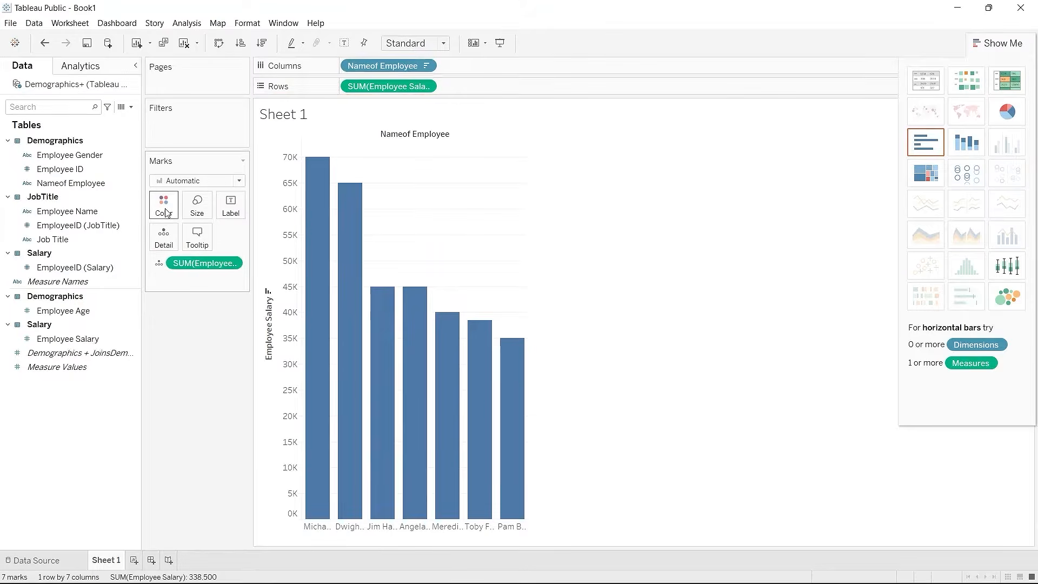
left_click(161, 267)
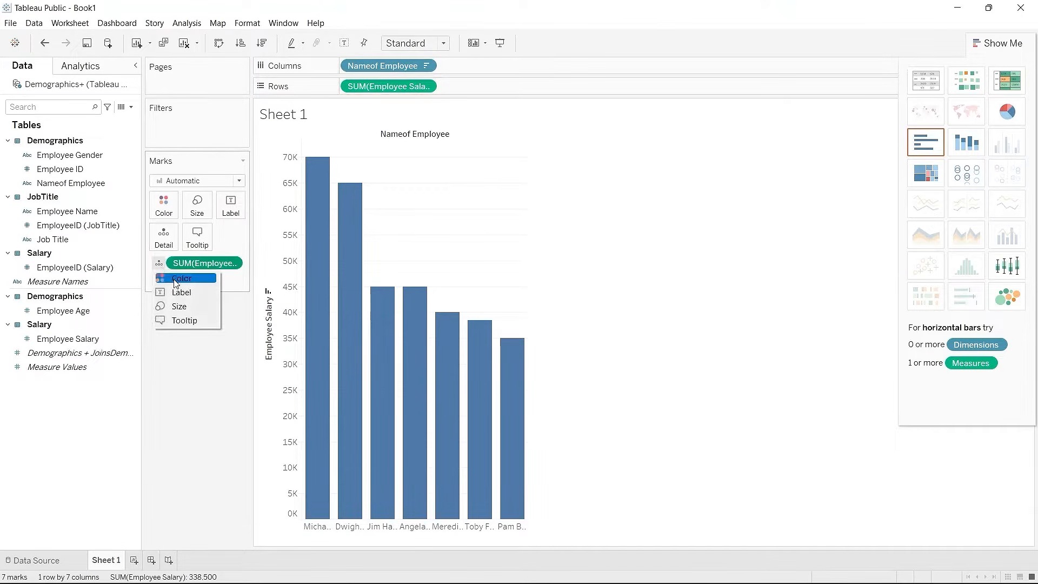
left_click(176, 280)
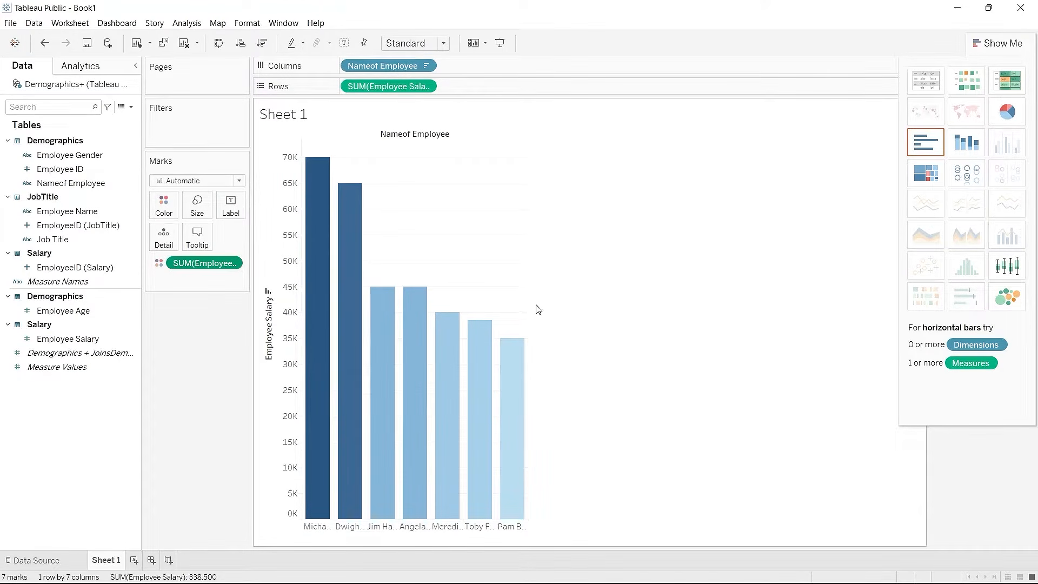
left_click_drag(528, 306, 651, 297)
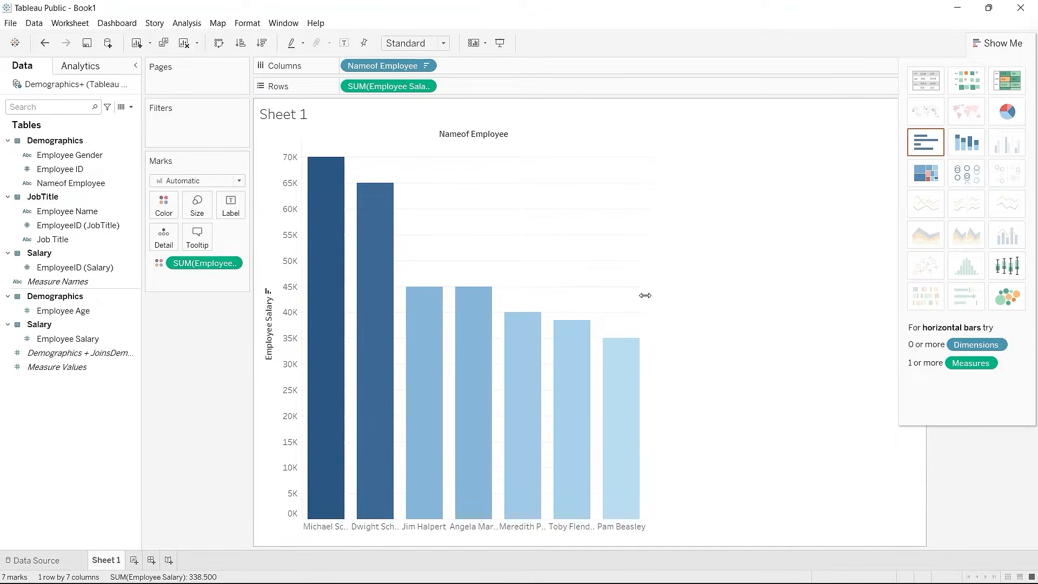
left_click_drag(644, 294, 767, 291)
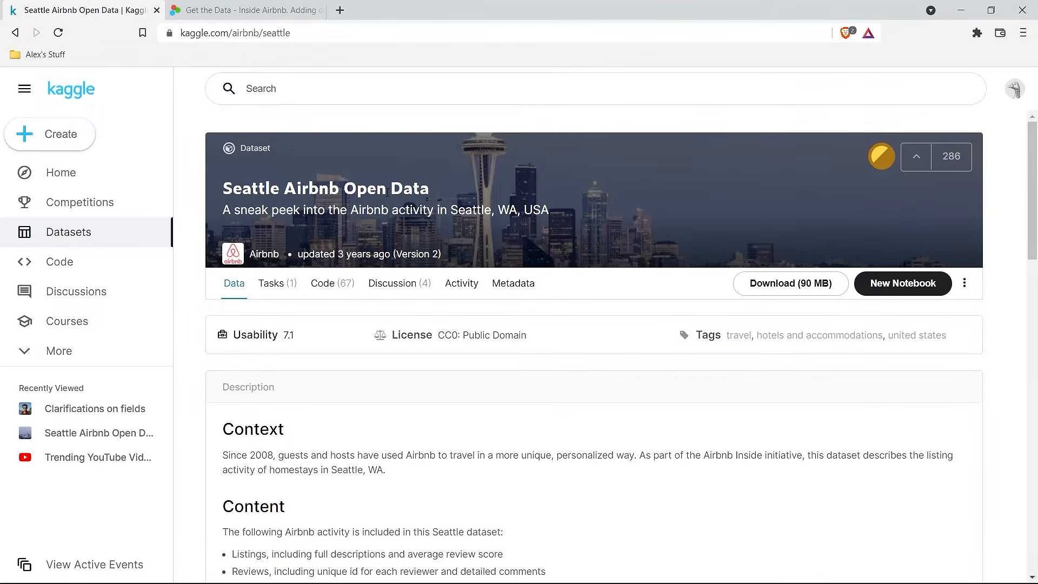
Step: Preview listings.csv in the Kaggle Data Explorer and scroll across its columns
scroll(187, 262, "down", 5)
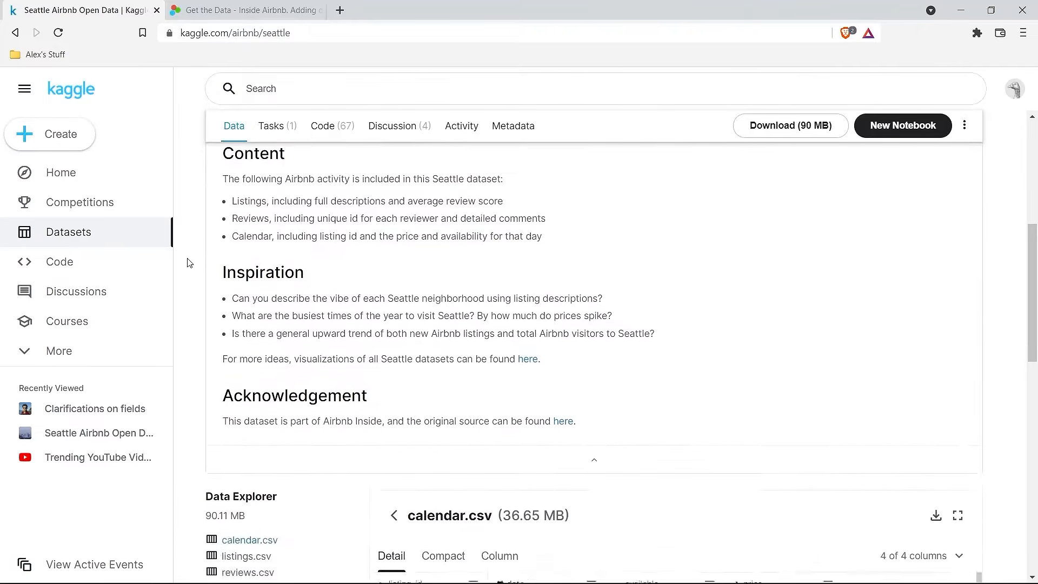
scroll(187, 262, "down", 5)
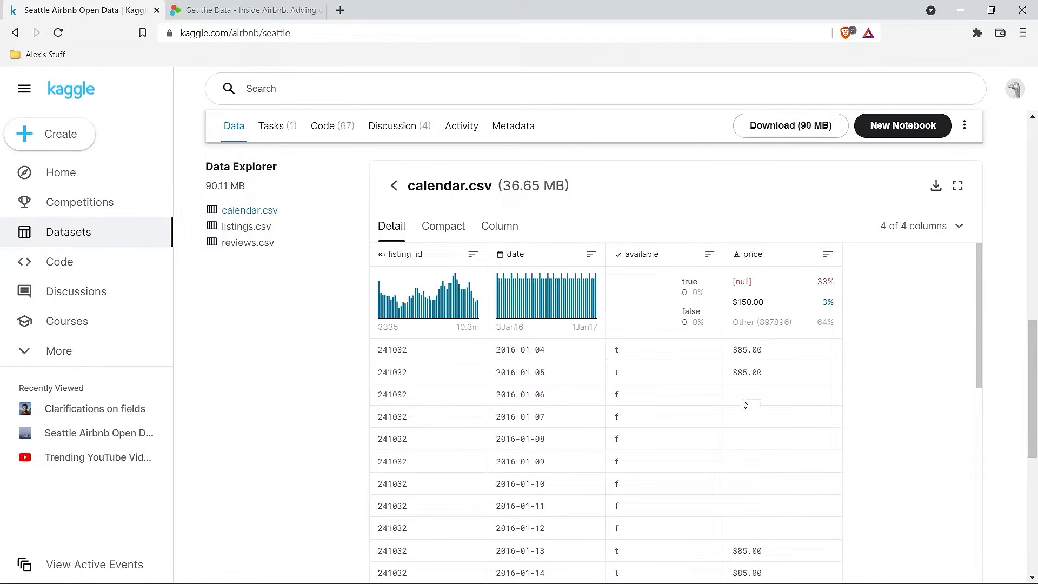
left_click(238, 226)
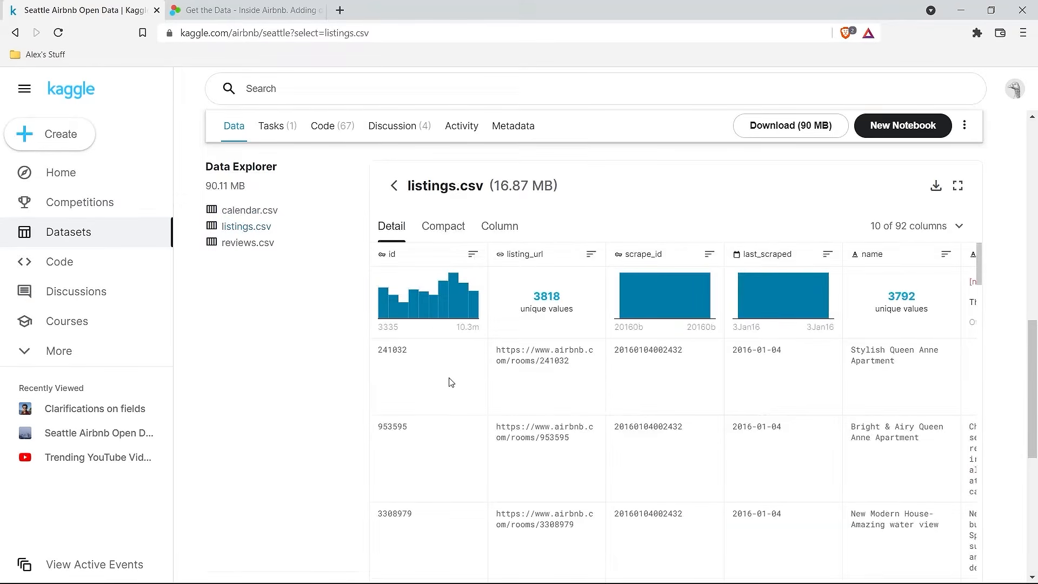
scroll(451, 382, "right", 2)
scroll(451, 382, "right", 2)
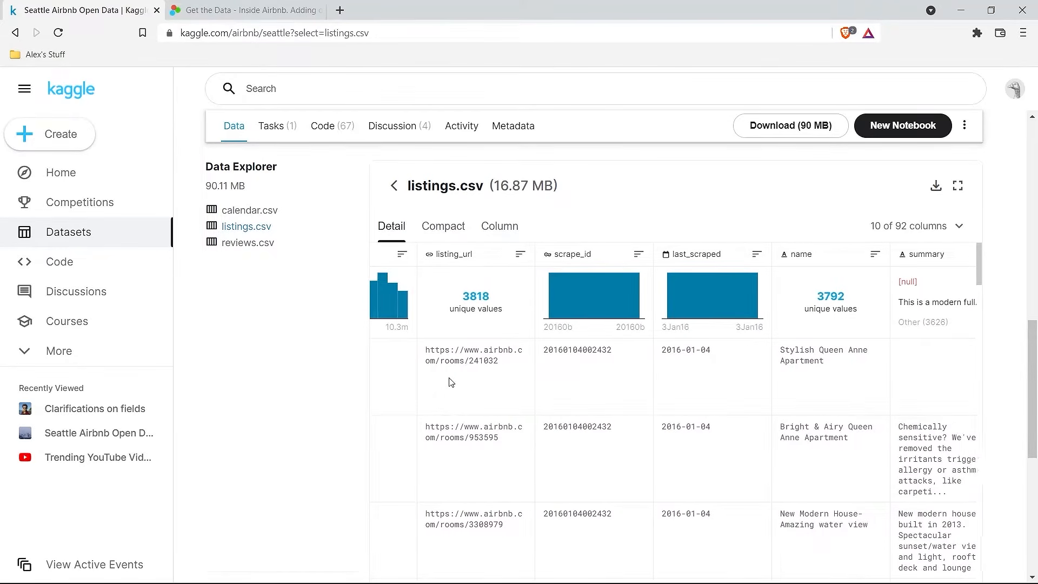
scroll(451, 382, "right", 2)
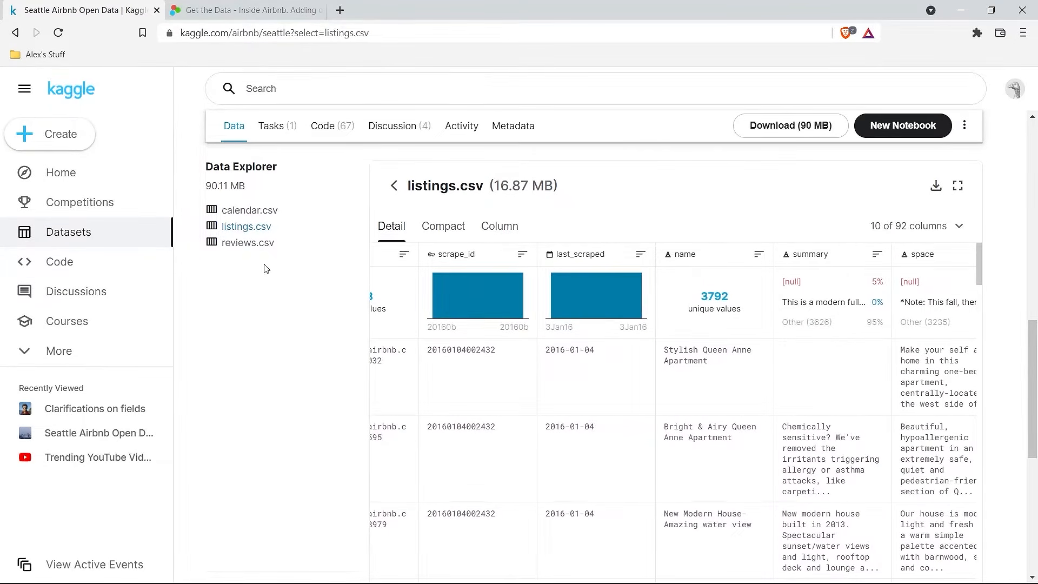
Step: Look over the reviews.csv preview and its columns
left_click(257, 246)
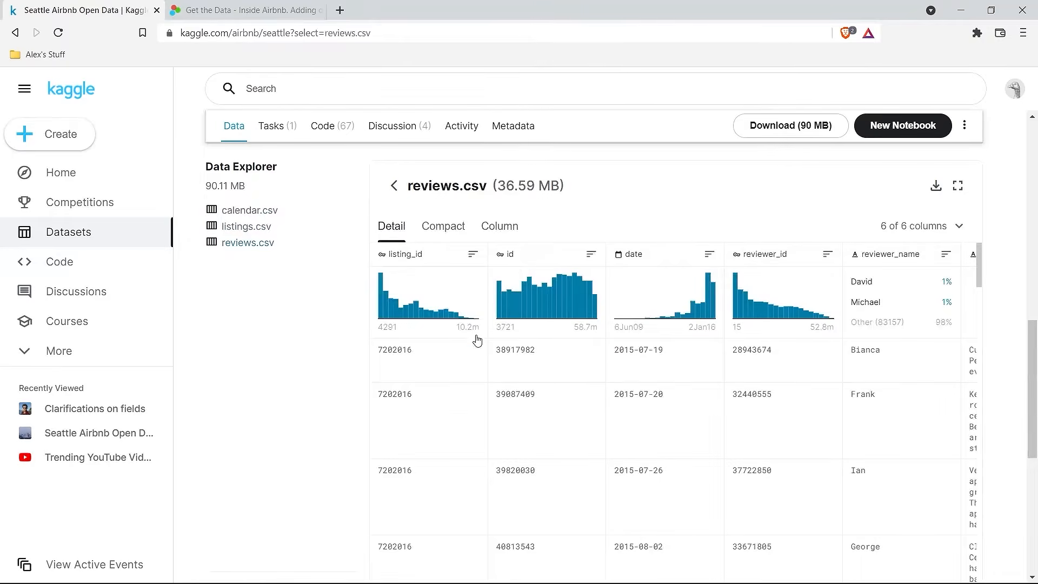
scroll(631, 387, "right", 3)
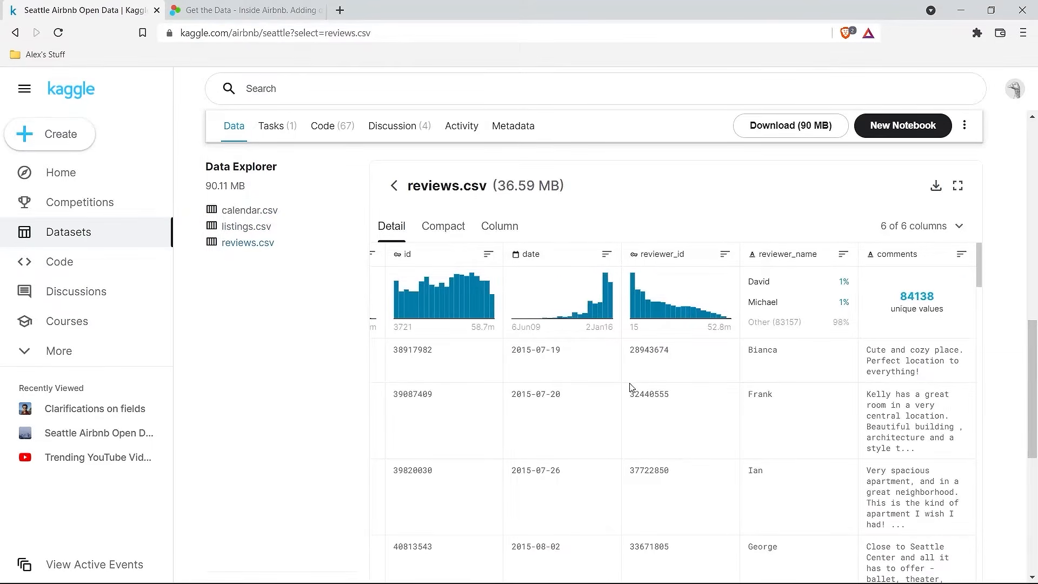
scroll(630, 387, "left", 3)
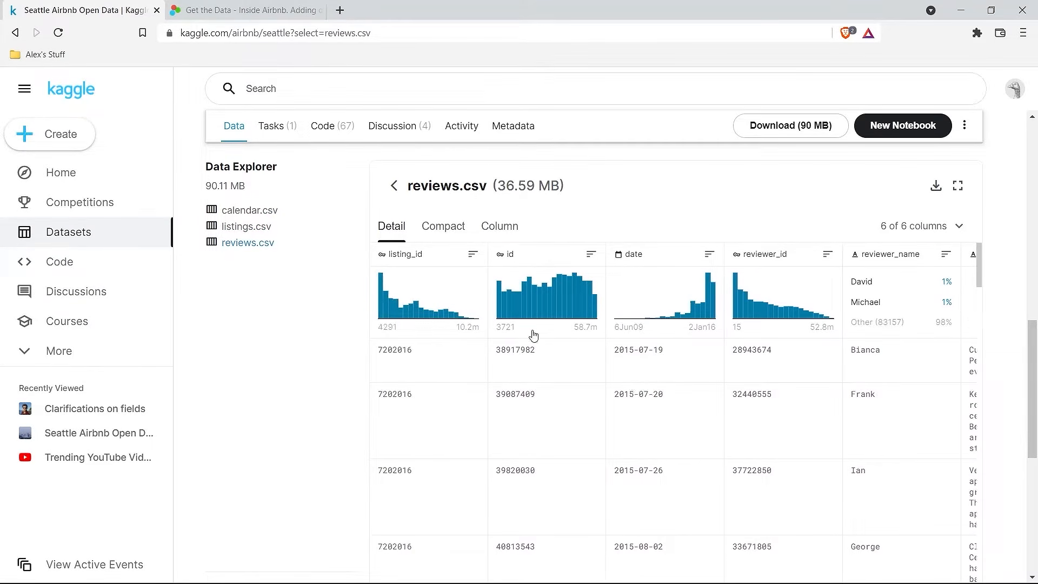
Step: Return to the listings.csv preview, then go to the Inside Airbnb data download page
left_click(251, 227)
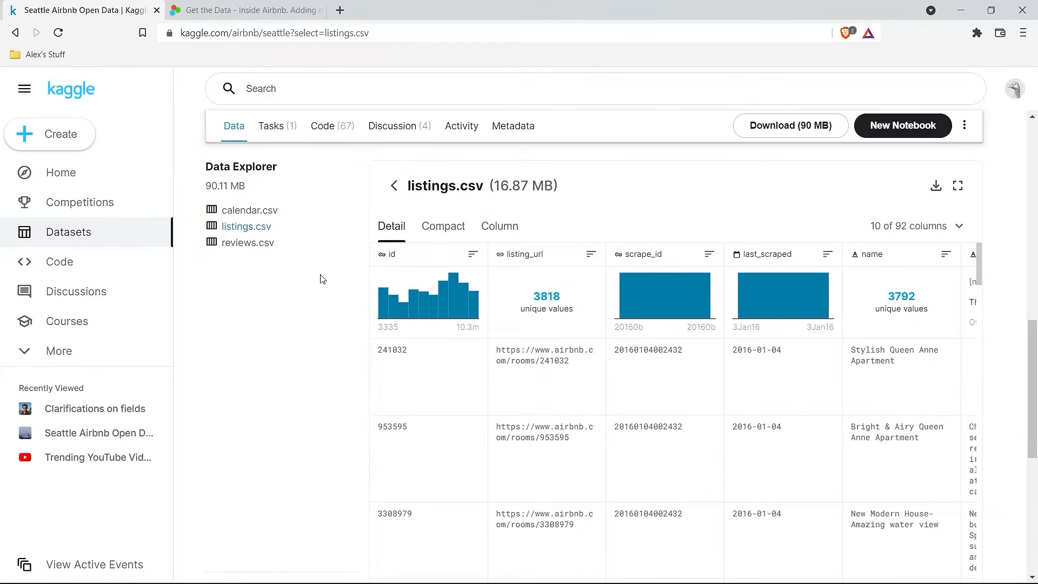
scroll(322, 279, "up", 10)
scroll(321, 280, "down", 10)
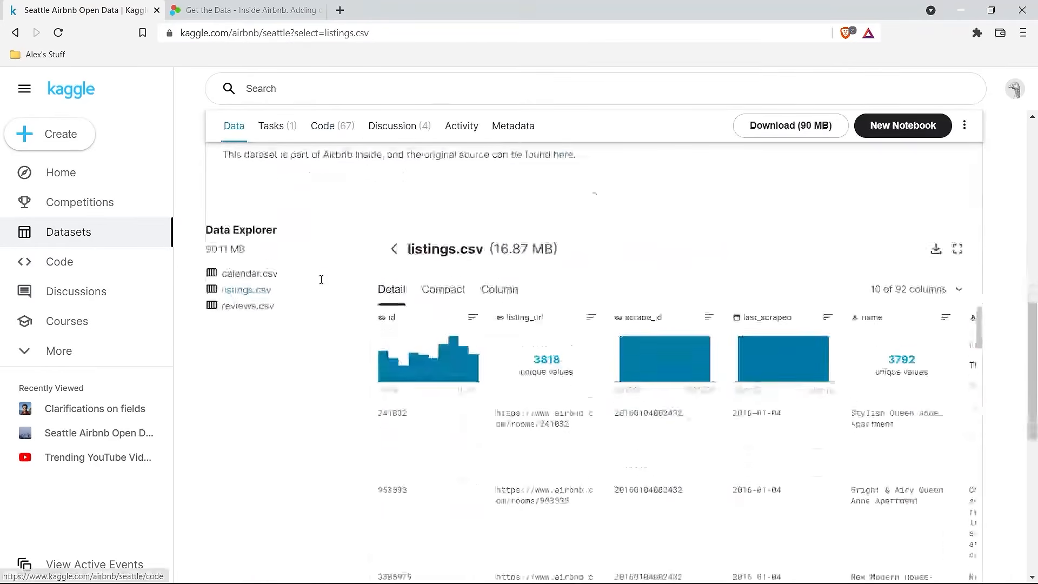
left_click(250, 6)
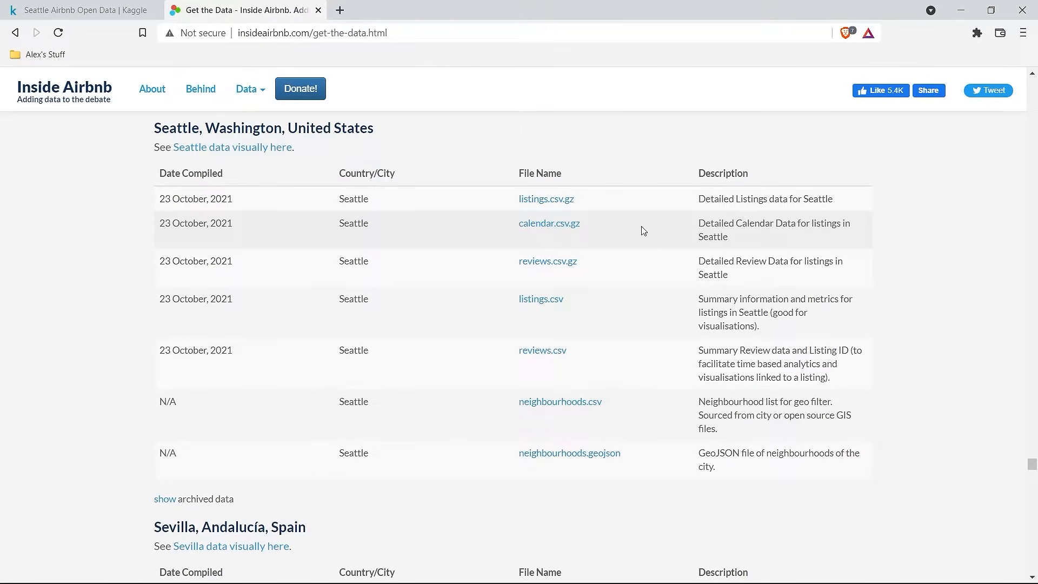
left_click(85, 10)
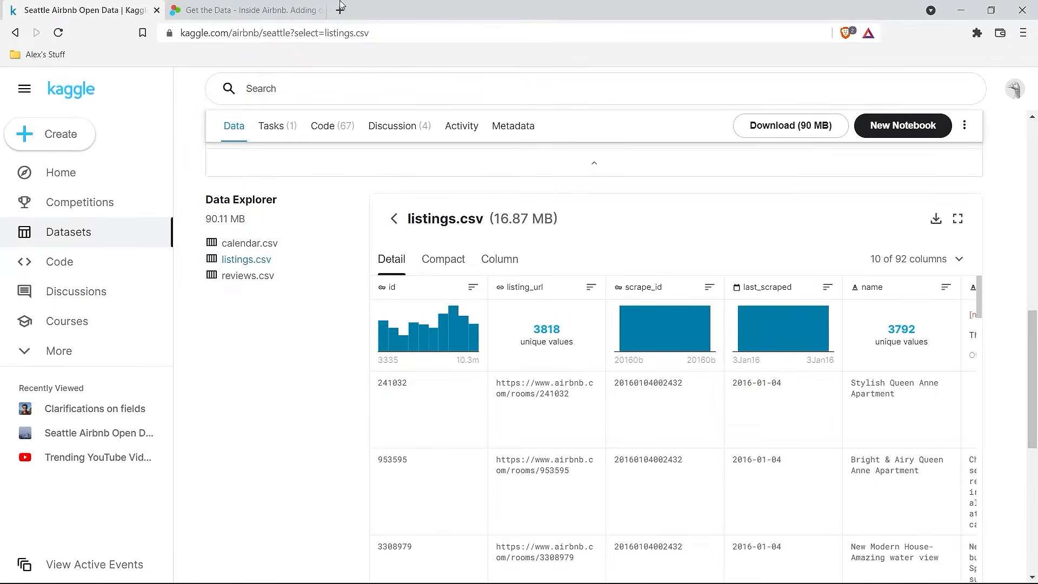
left_click(264, 5)
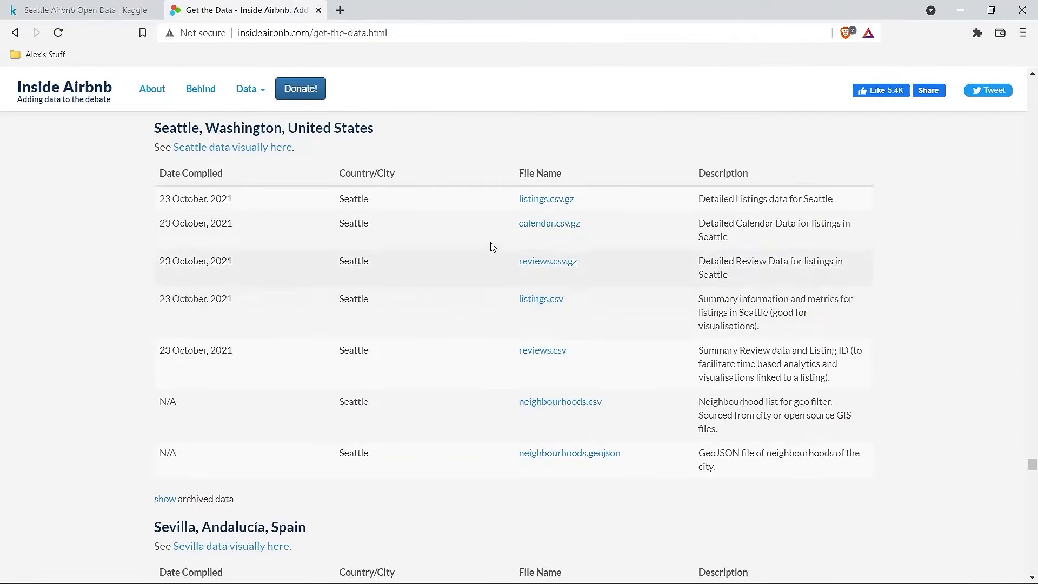
Step: Move the Listings sheet ahead of Reviews and scroll across its listing columns
left_click(80, 8)
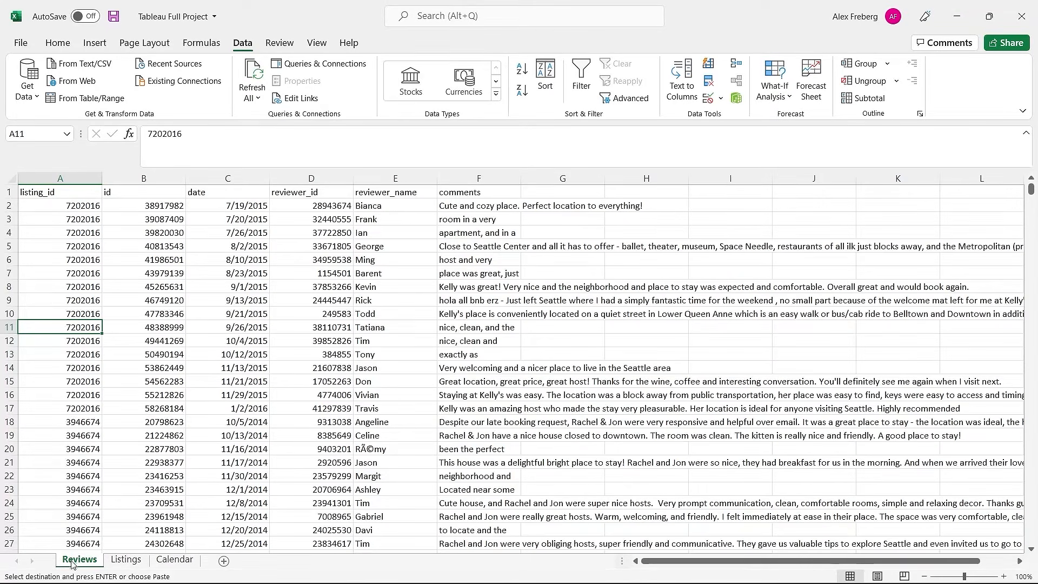
left_click(126, 562)
left_click_drag(125, 565, 75, 564)
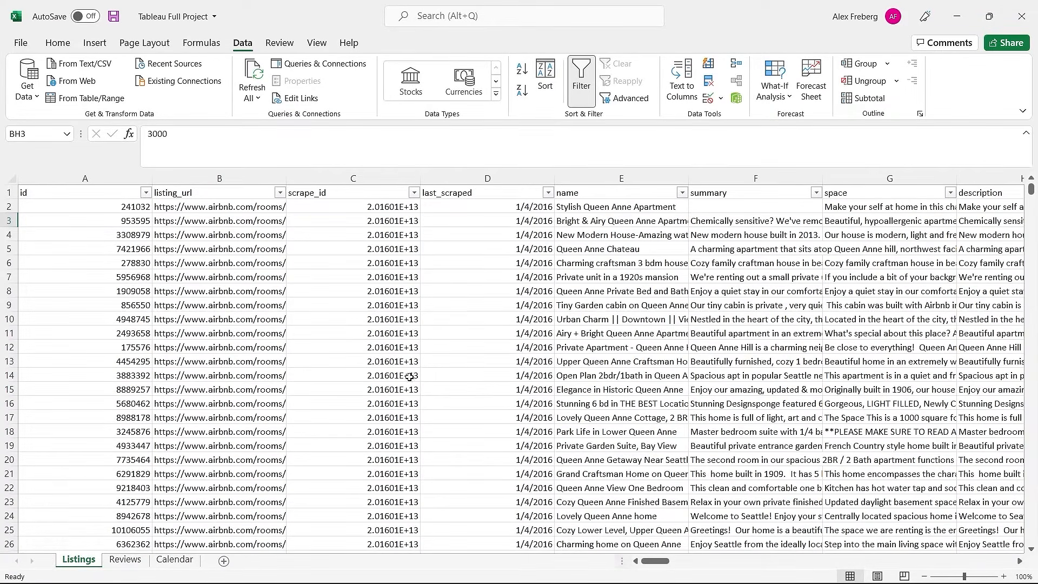
left_click_drag(657, 564, 732, 548)
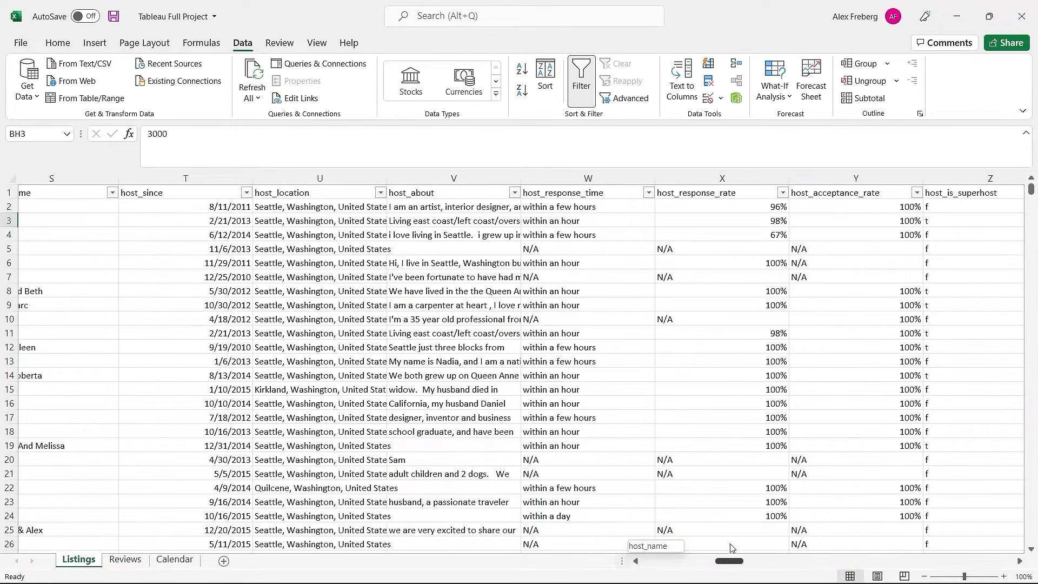
left_click_drag(731, 547, 805, 560)
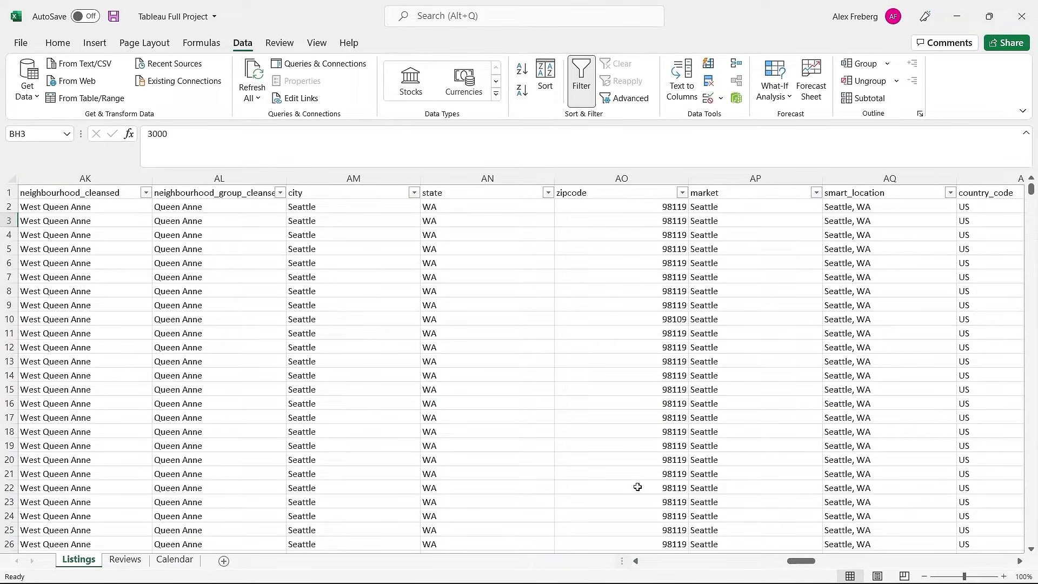
left_click_drag(805, 566, 839, 564)
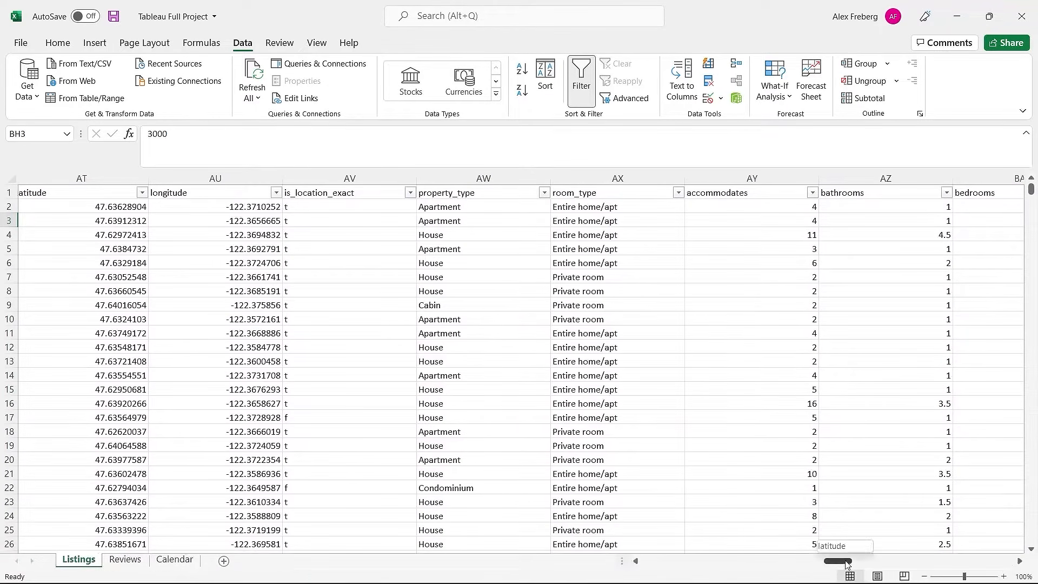
left_click_drag(834, 560, 851, 557)
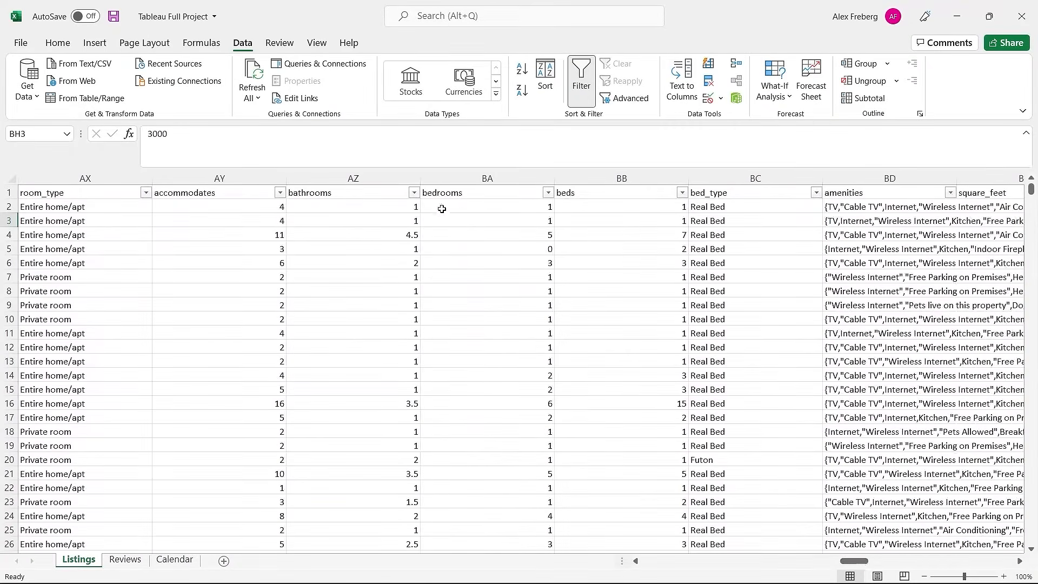
left_click(494, 233)
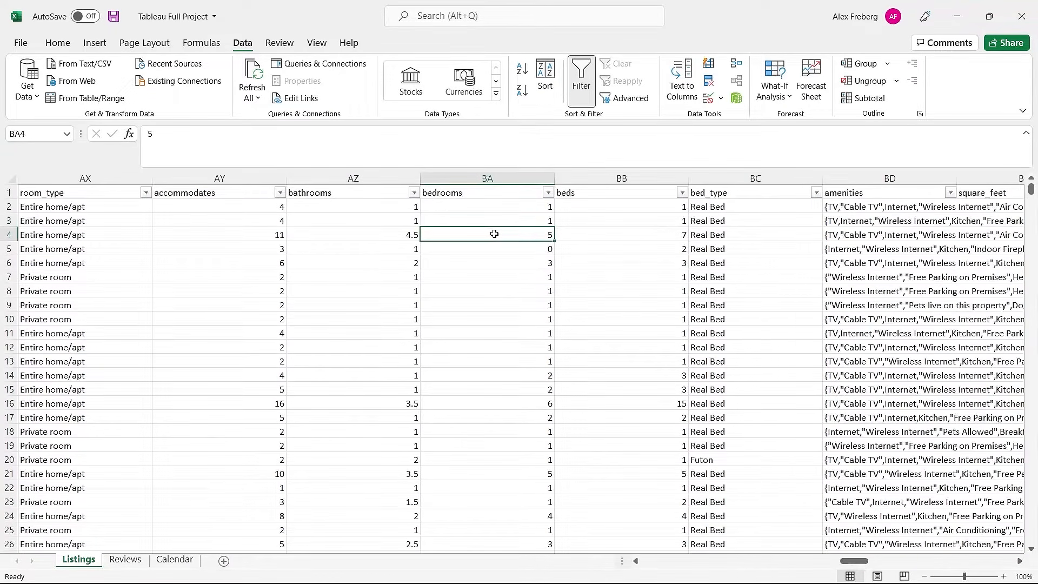
left_click(622, 236)
left_click(600, 191)
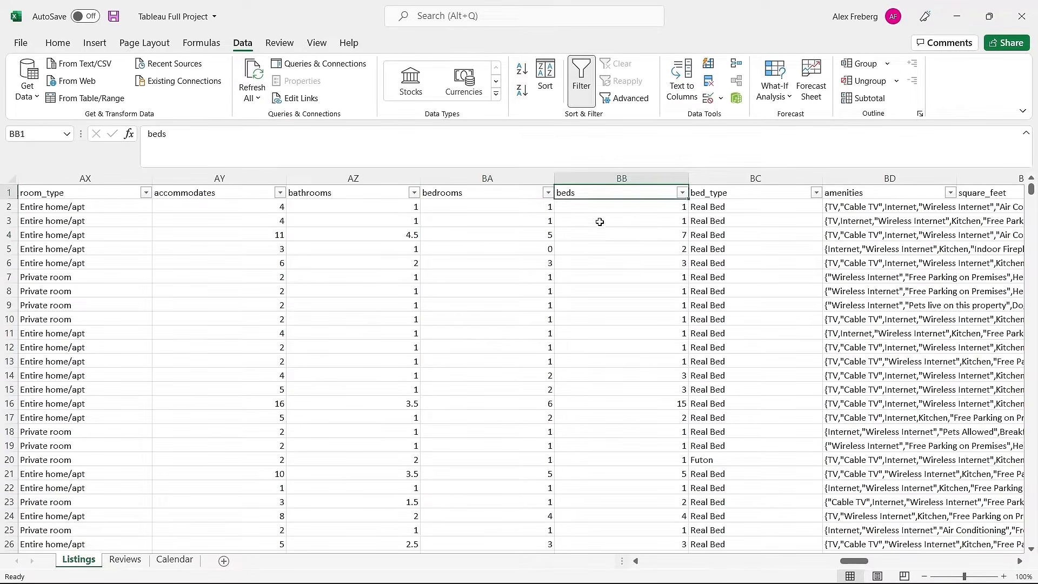
left_click(597, 232)
left_click(535, 234)
left_click(567, 234)
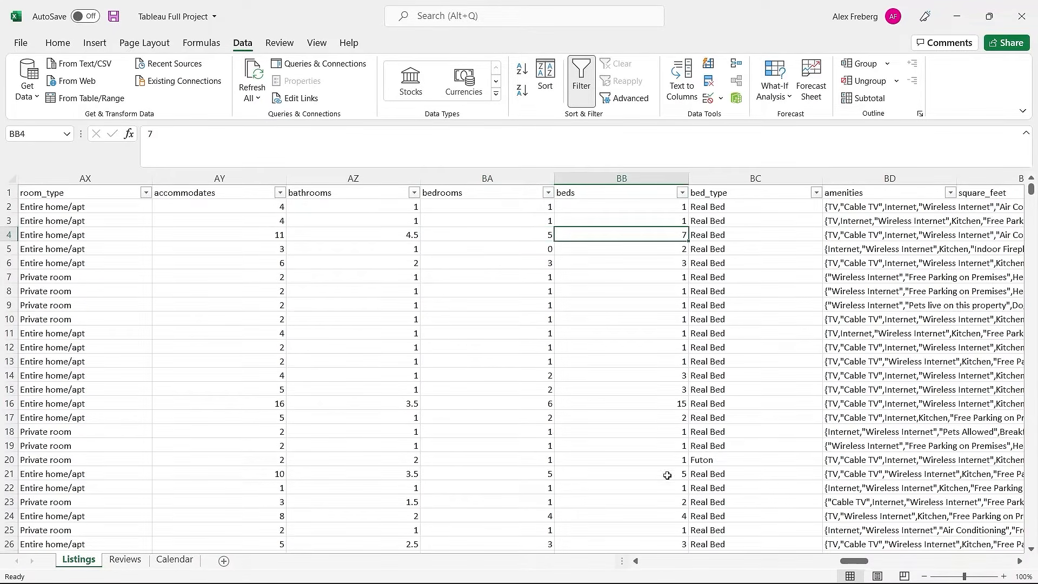
left_click_drag(857, 562, 886, 564)
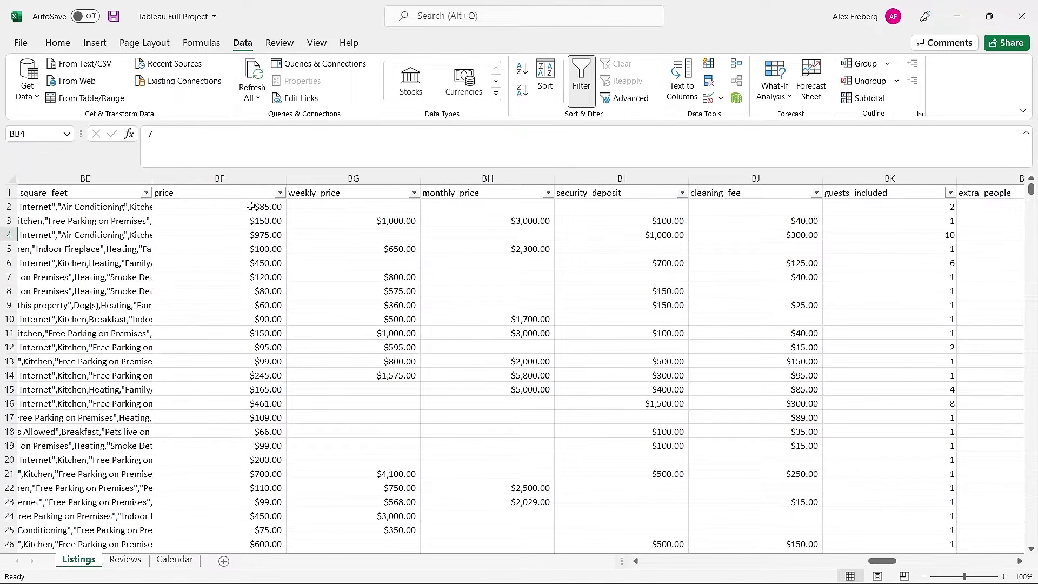
left_click_drag(250, 206, 248, 222)
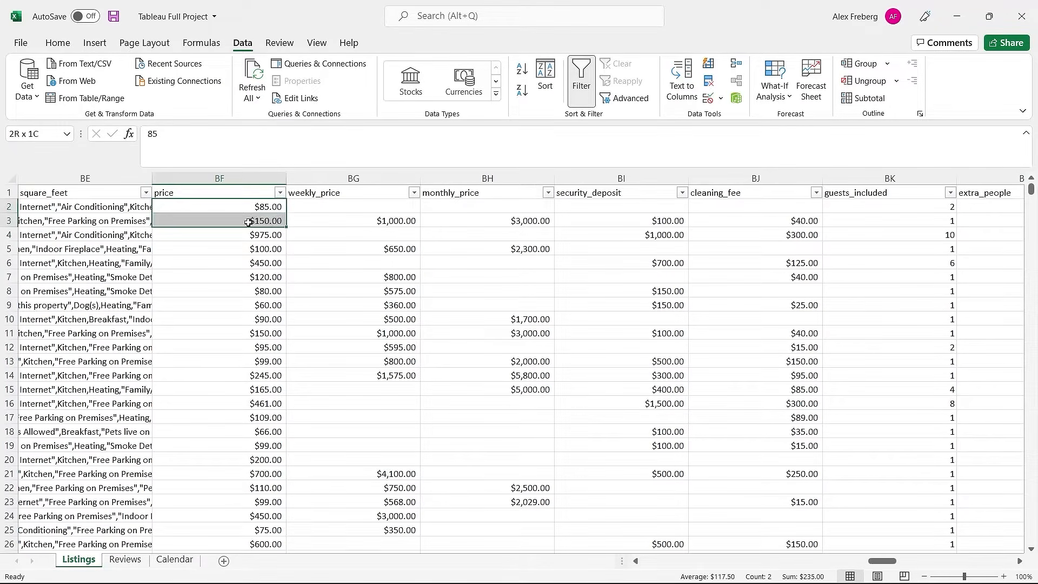
left_click(314, 218)
left_click(524, 223)
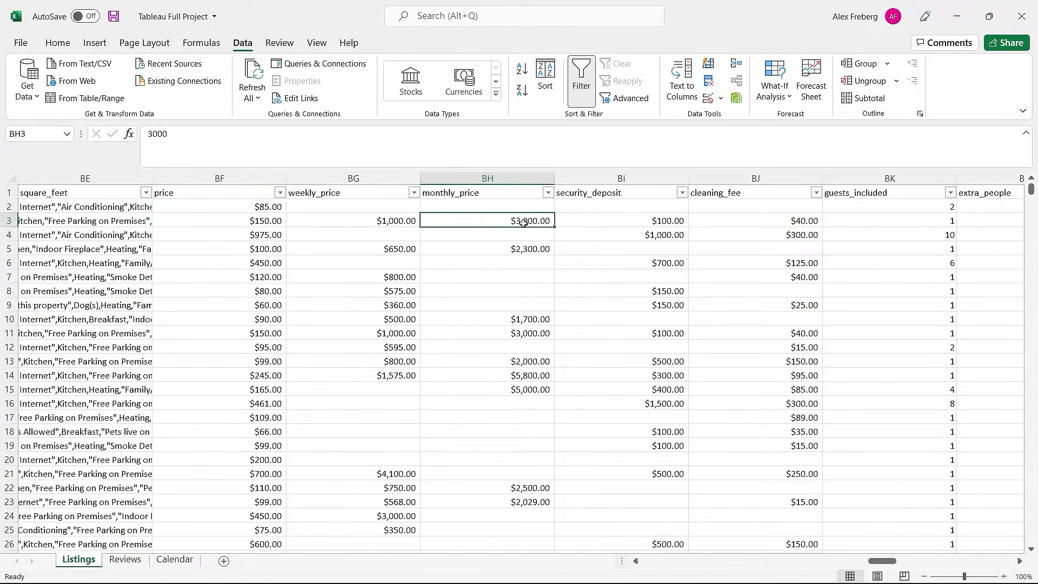
left_click(653, 223)
left_click(647, 234)
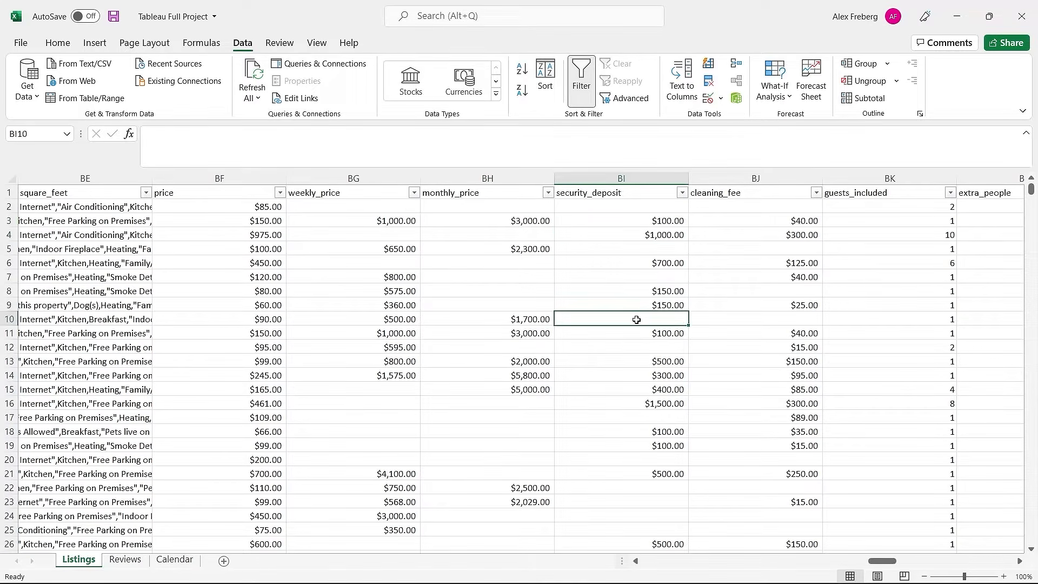
left_click(803, 225)
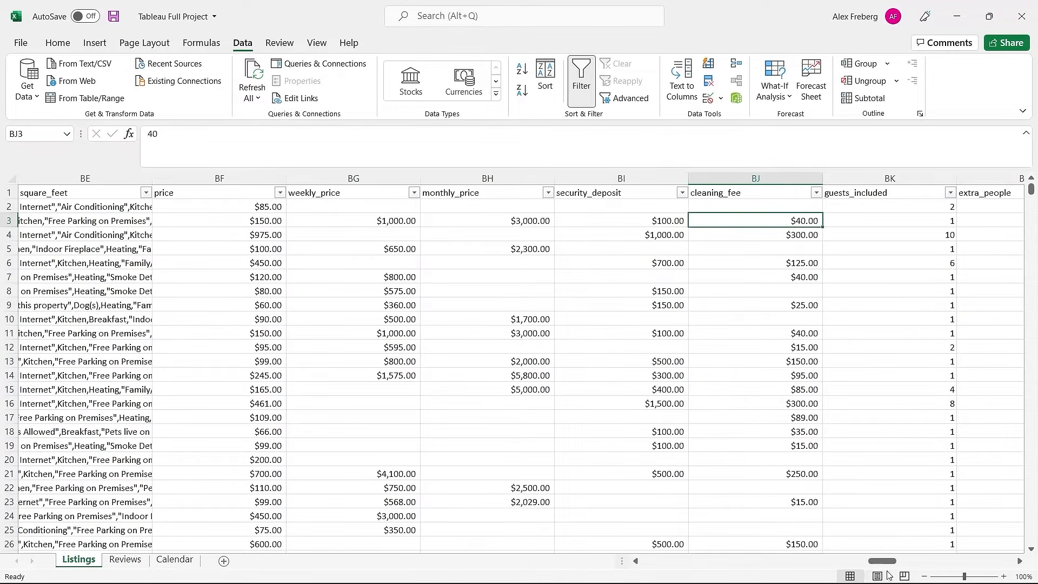
left_click_drag(884, 562, 616, 566)
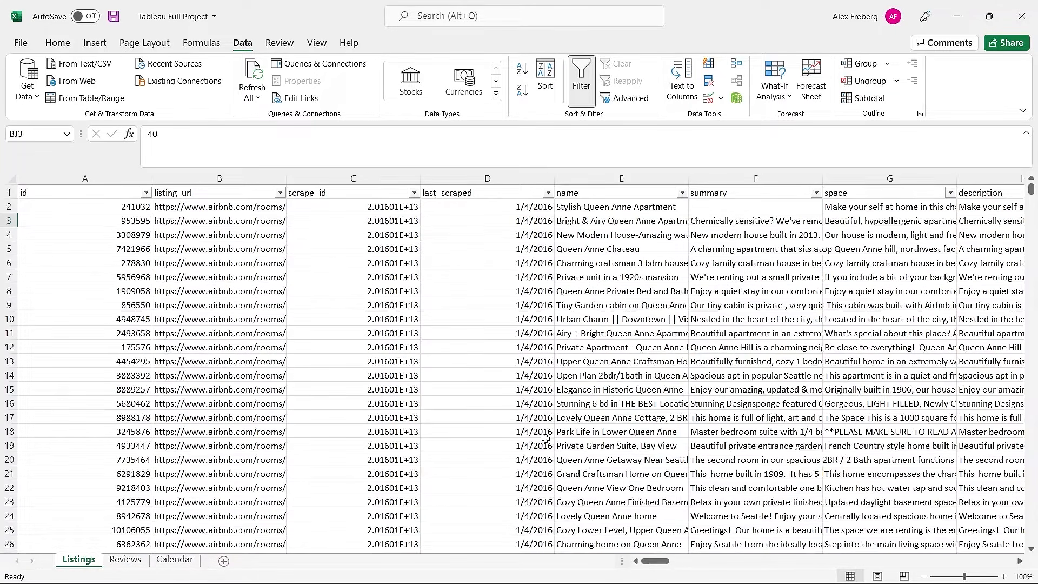
Step: Compare the Listings and Reviews sheets and inspect the review id column B
left_click(125, 559)
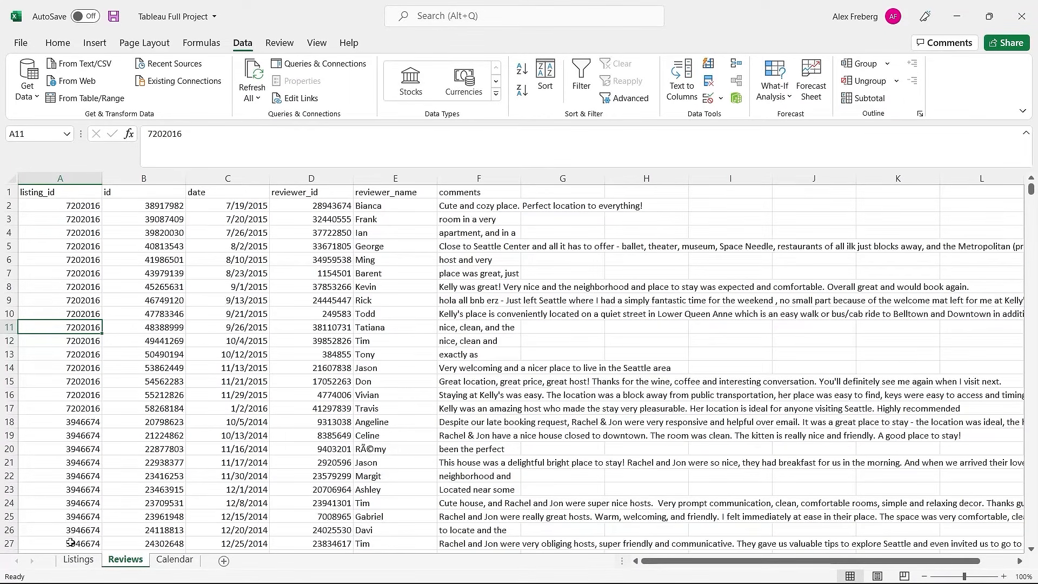
left_click(67, 561)
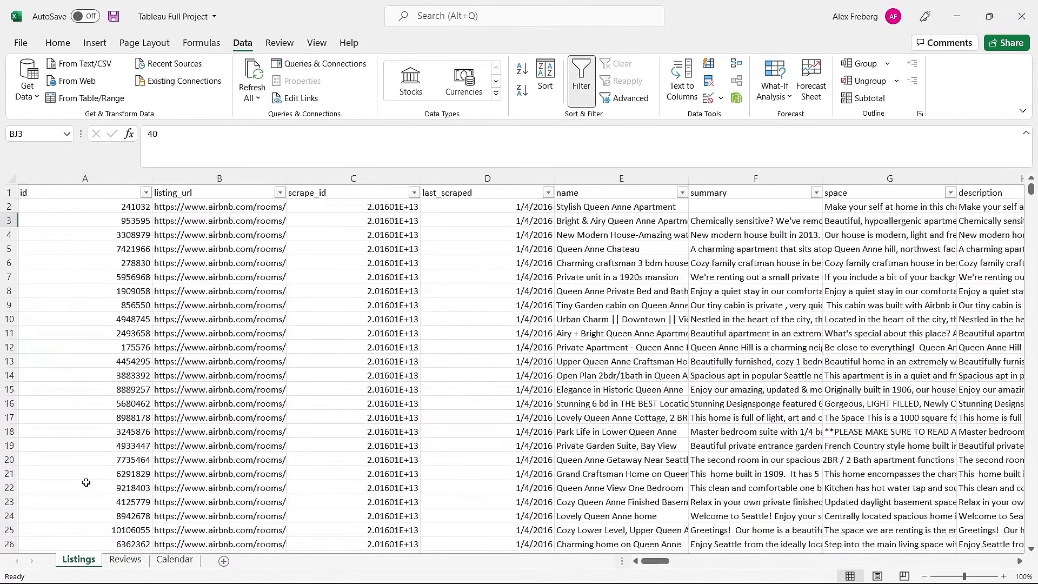
left_click(125, 562)
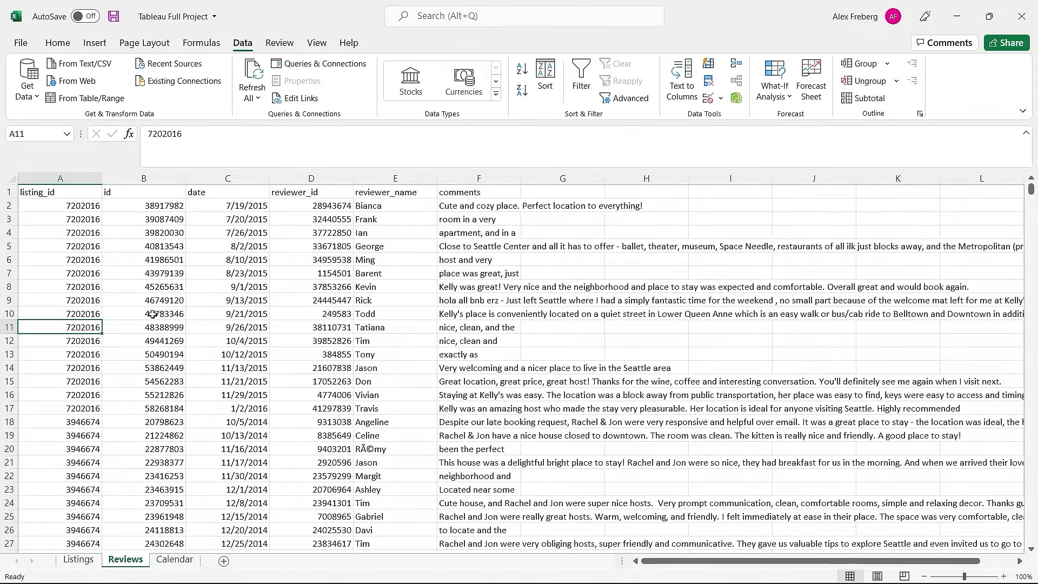
left_click(151, 193)
key("ctrl+shift+Down")
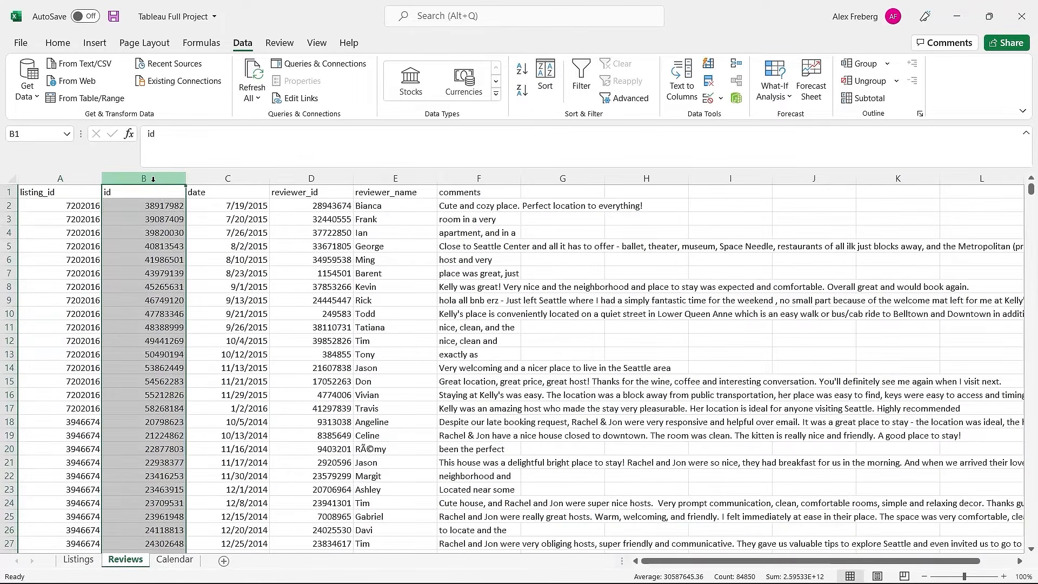
left_click(147, 217)
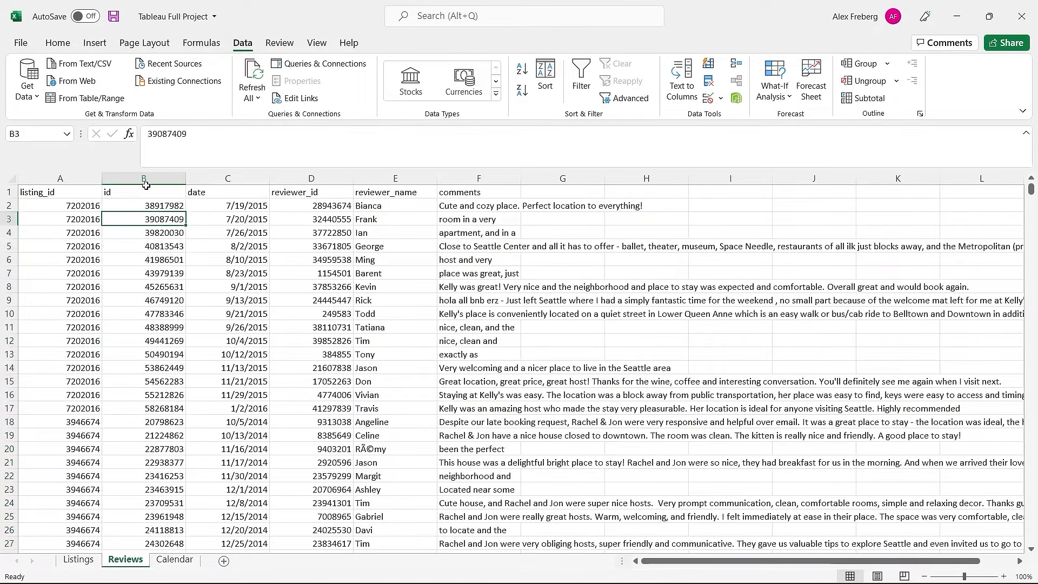
Step: Inspect the reviewer block D1:E7 and the listing_id column, checking against Listings
left_click(299, 196)
left_click_drag(389, 195, 331, 273)
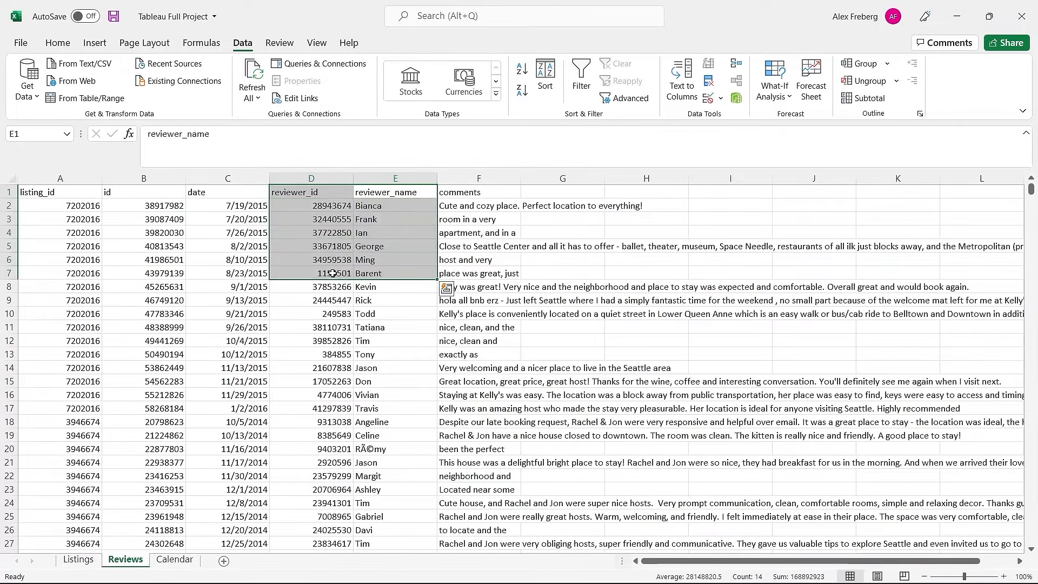
left_click(144, 178)
left_click(60, 178)
left_click(63, 271)
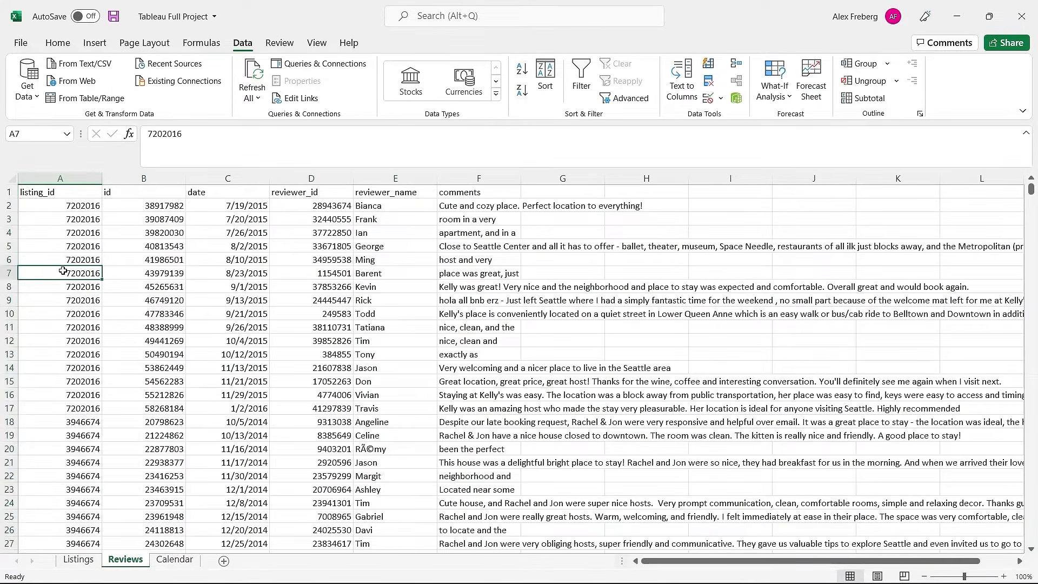
left_click(77, 560)
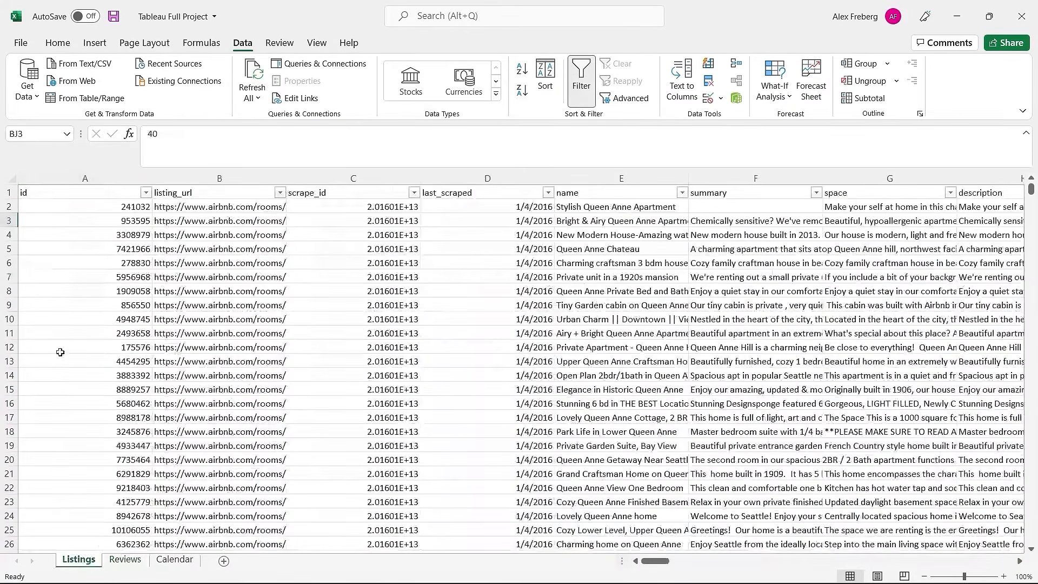
left_click(133, 560)
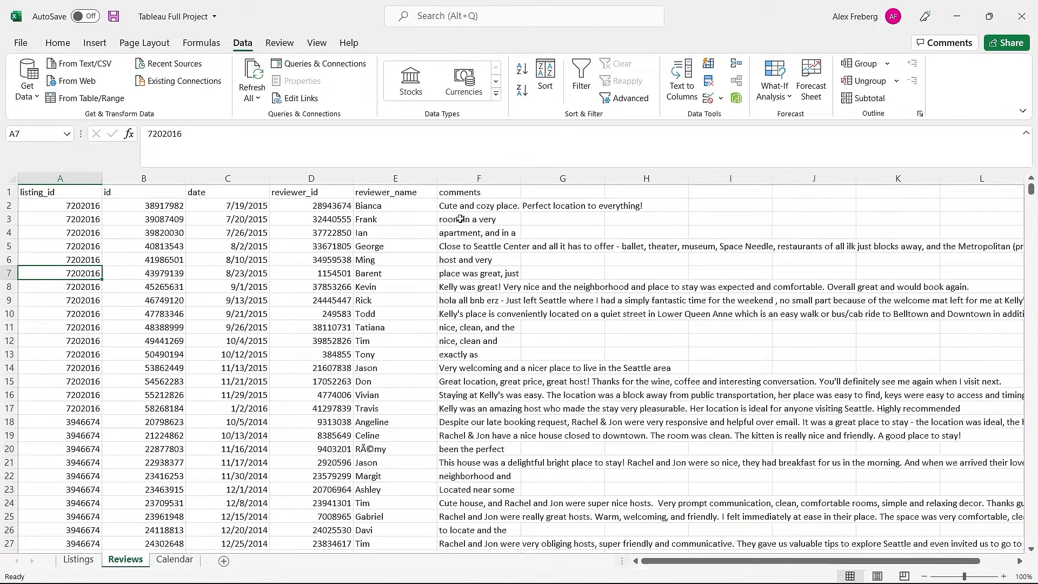
left_click(176, 561)
scroll(170, 310, "up", 9)
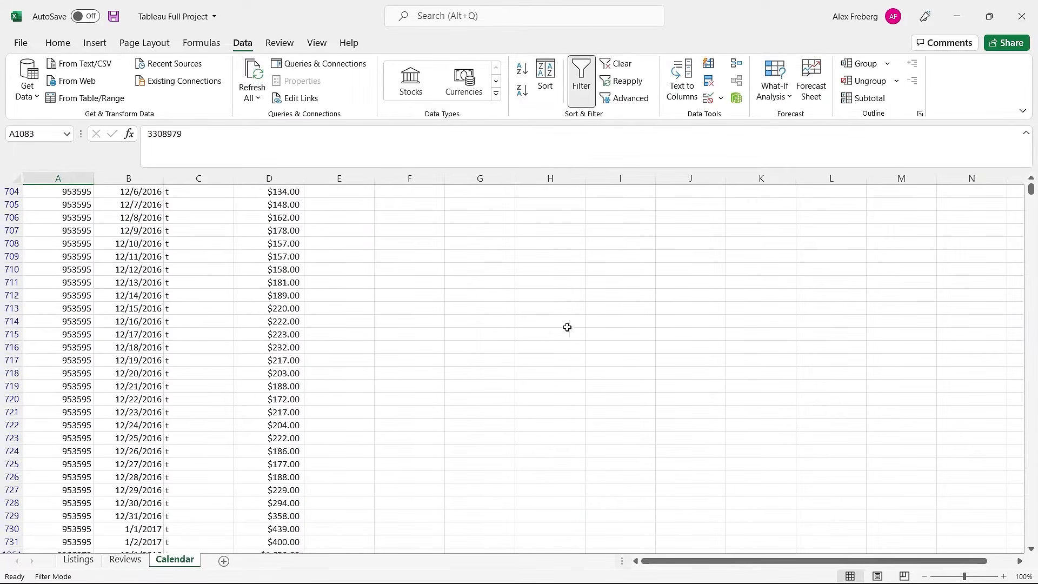
scroll(846, 286, "up", 13)
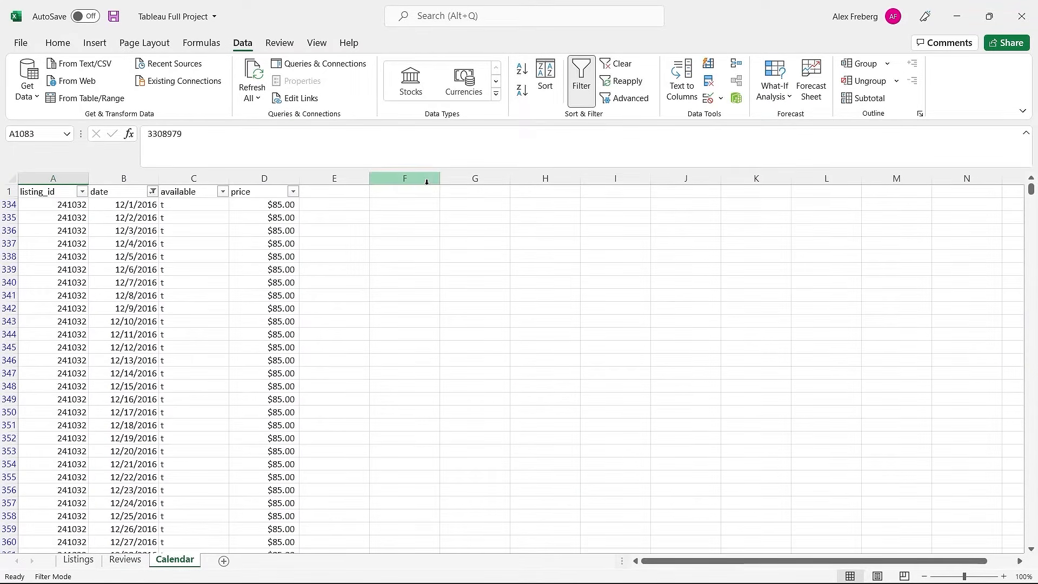
left_click(53, 174)
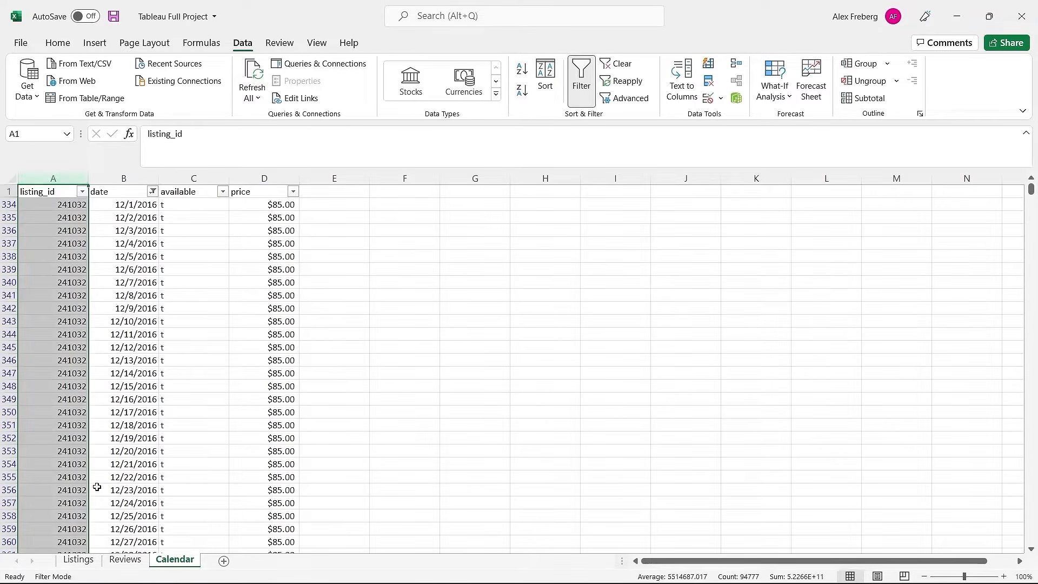
left_click(87, 562)
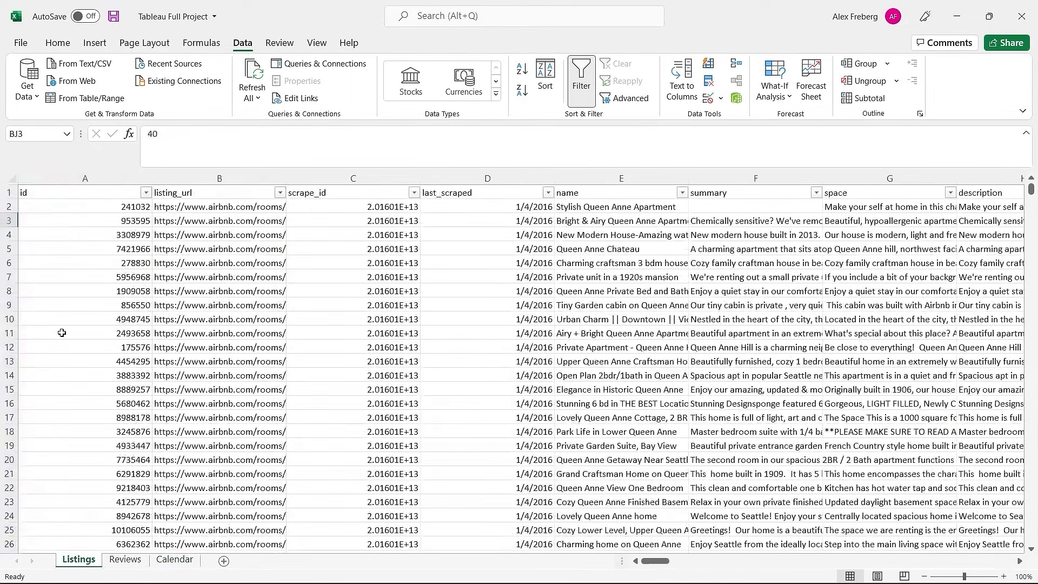
left_click(181, 562)
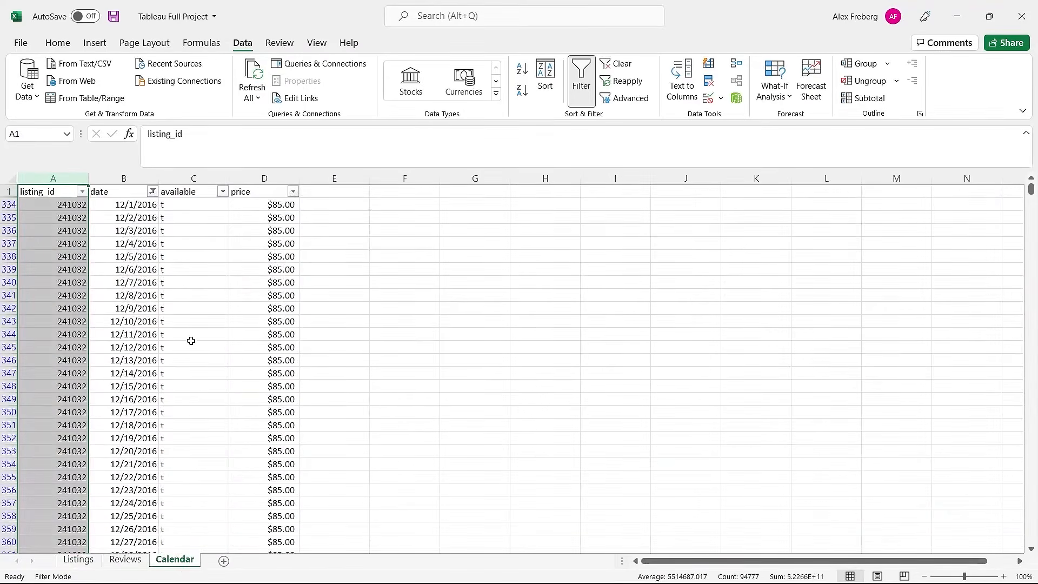
left_click(147, 216)
left_click(246, 207)
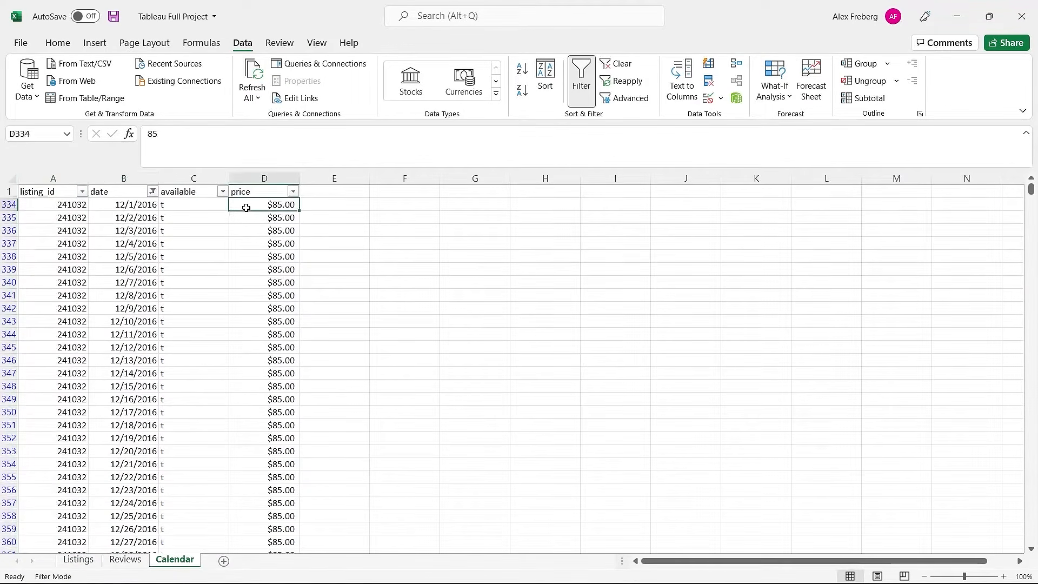
left_click(70, 203)
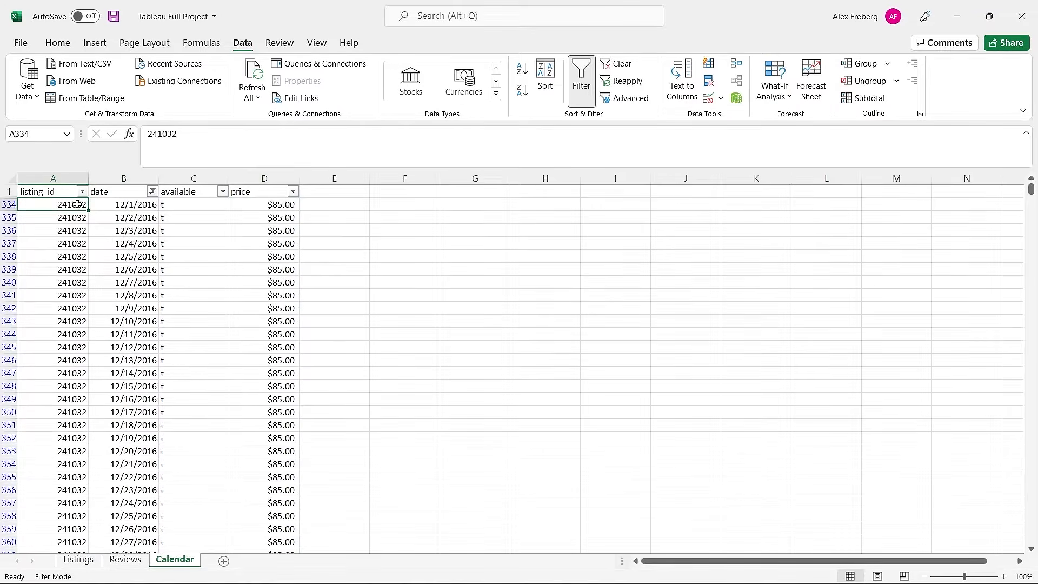
left_click(137, 205)
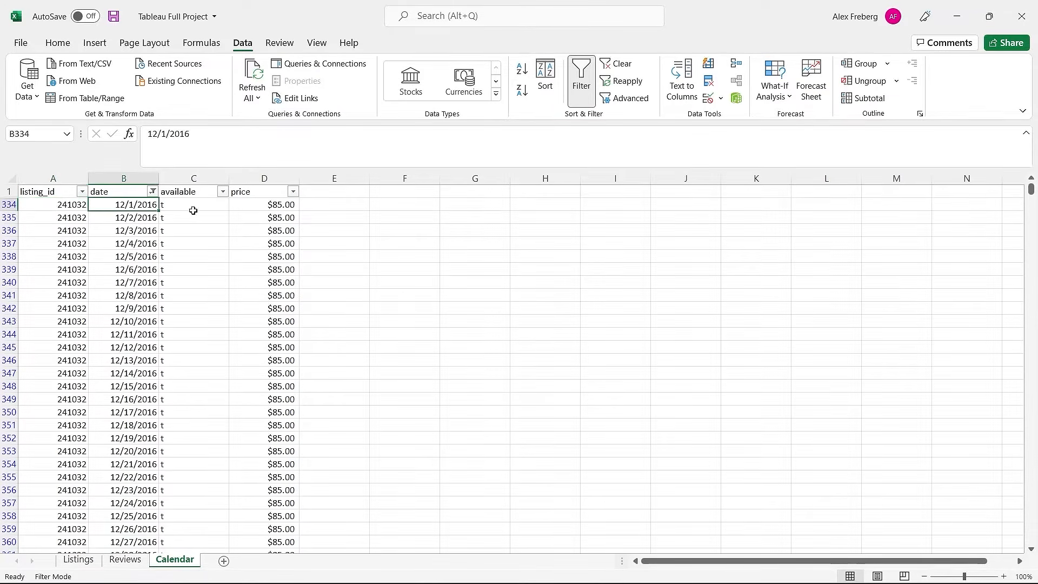
left_click(259, 205)
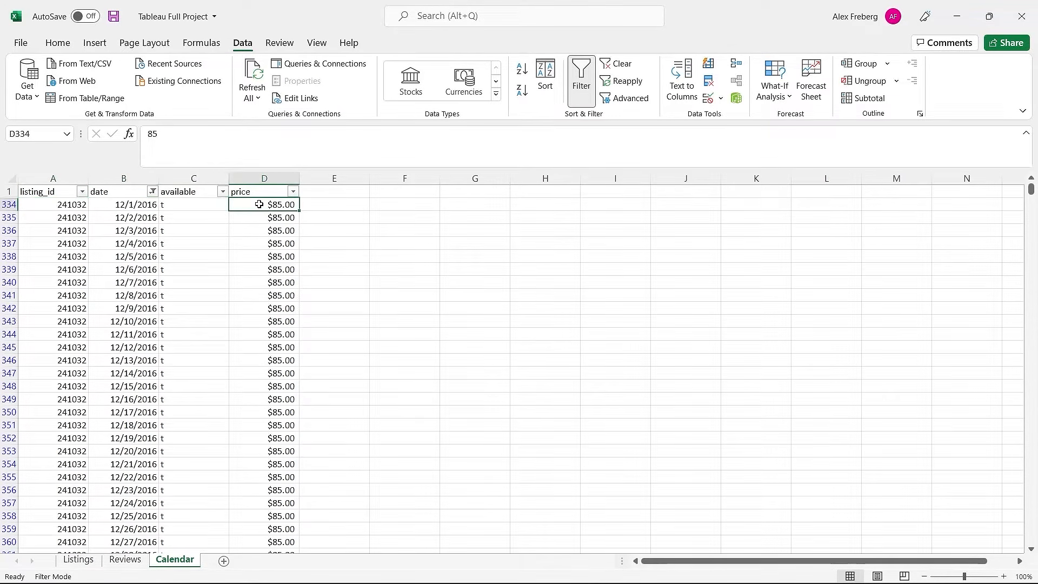
scroll(243, 286, "down", 1)
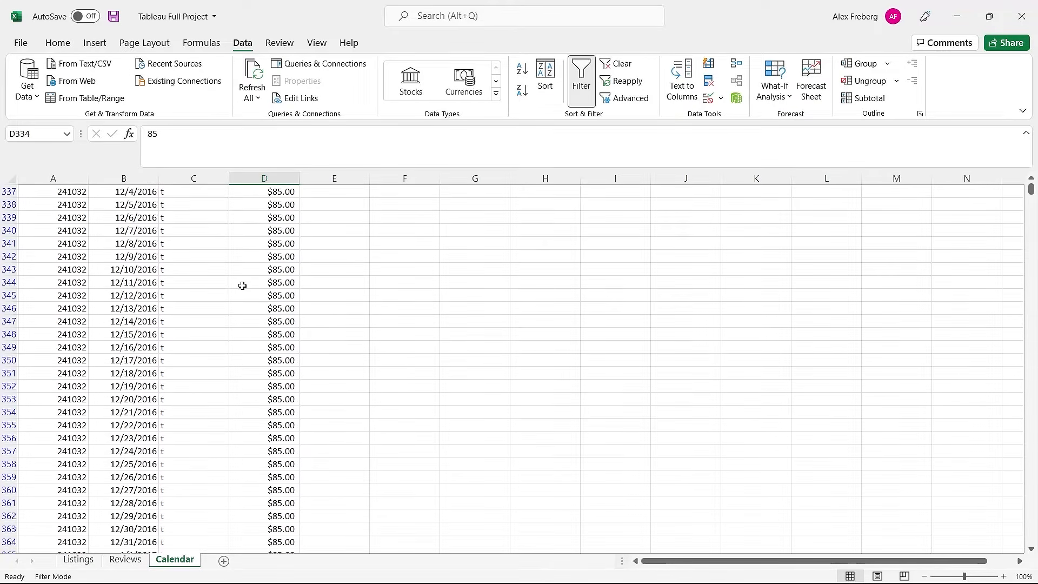
scroll(242, 285, "down", 20)
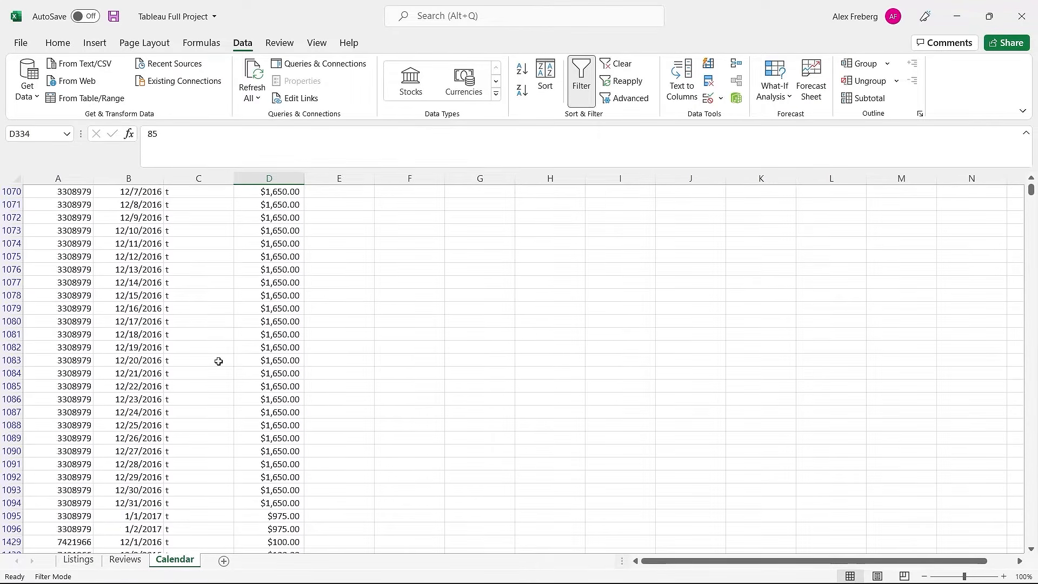
scroll(218, 361, "down", 20)
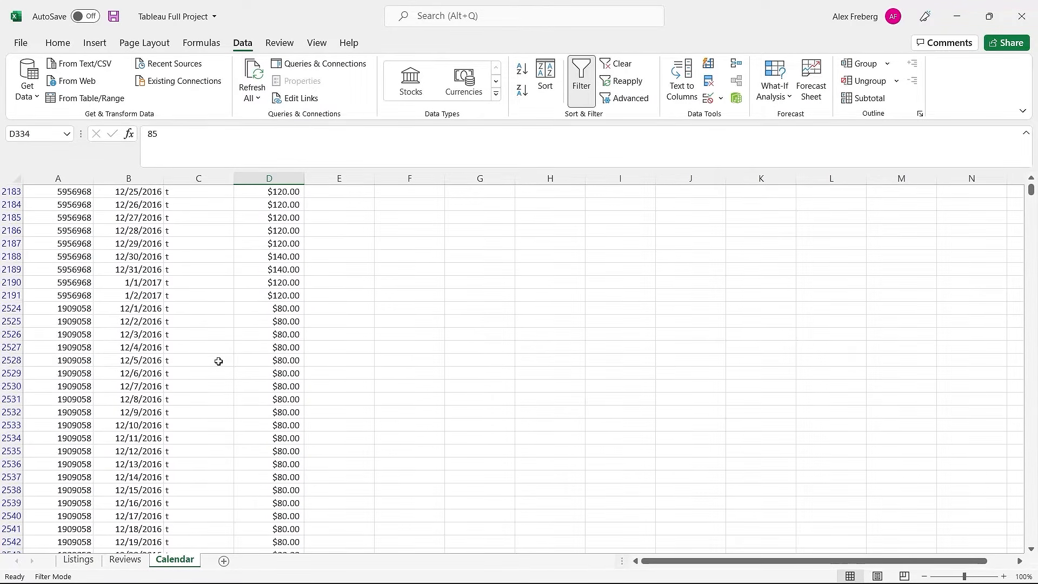
scroll(218, 361, "down", 20)
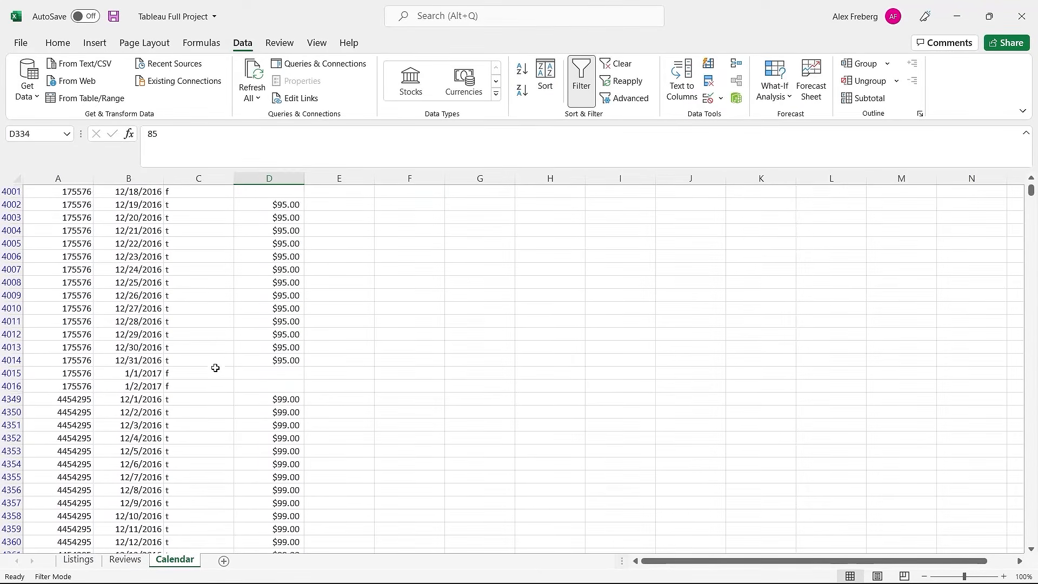
left_click(195, 358)
left_click(204, 330)
left_click(194, 373)
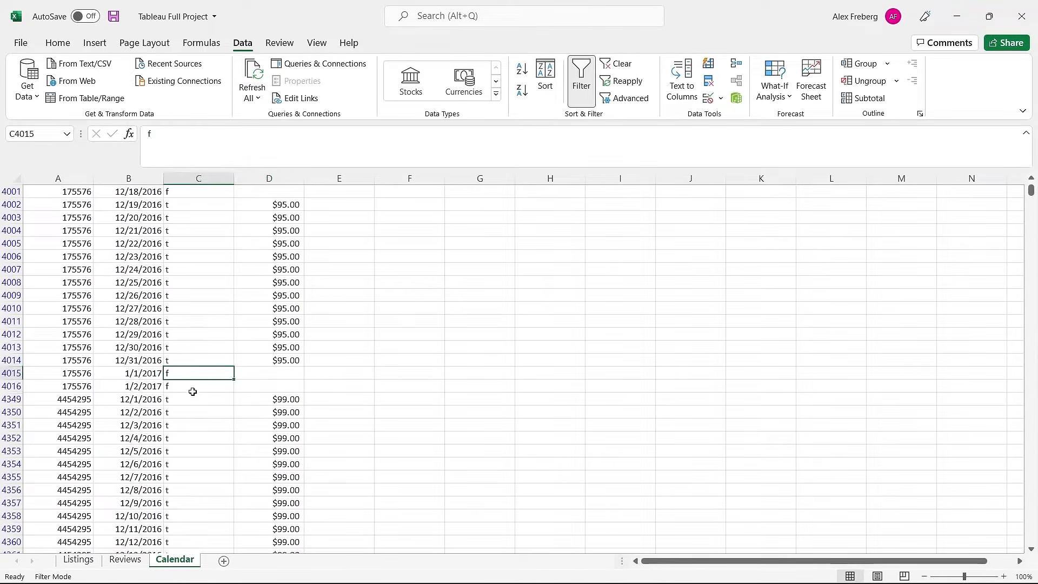
left_click(193, 391)
left_click(215, 342)
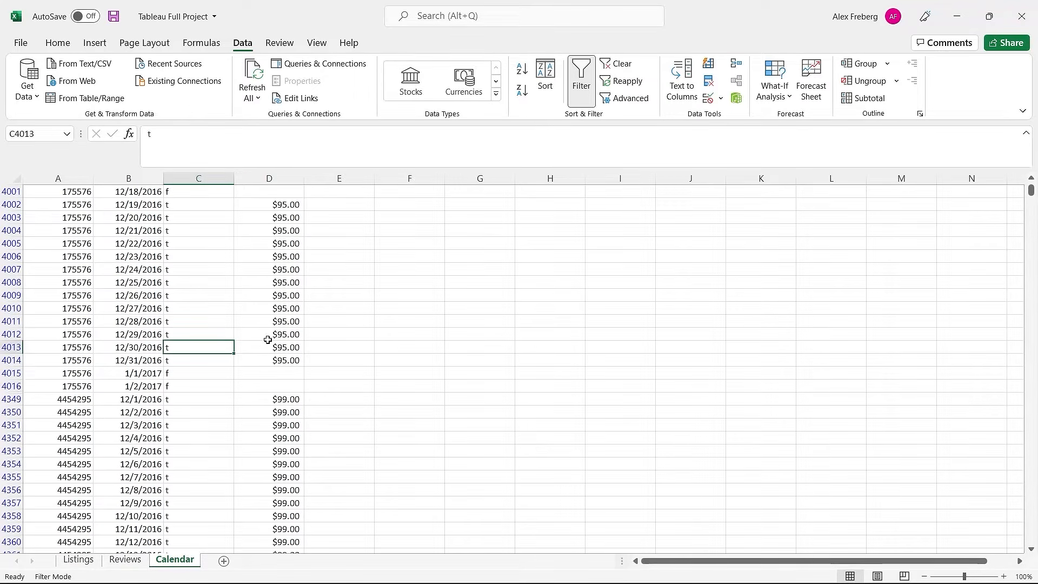
left_click_drag(272, 345, 256, 383)
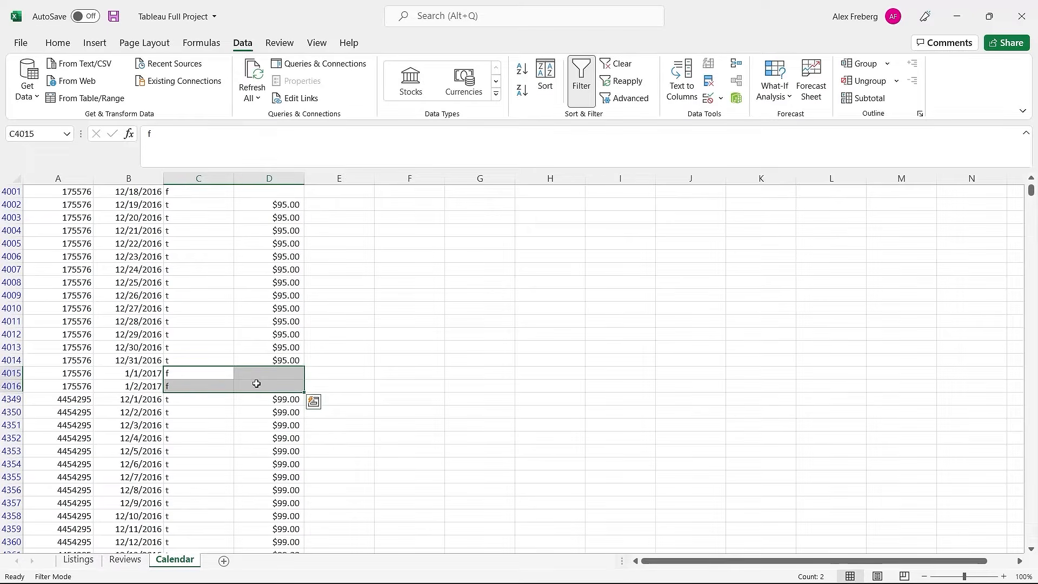
left_click(256, 383)
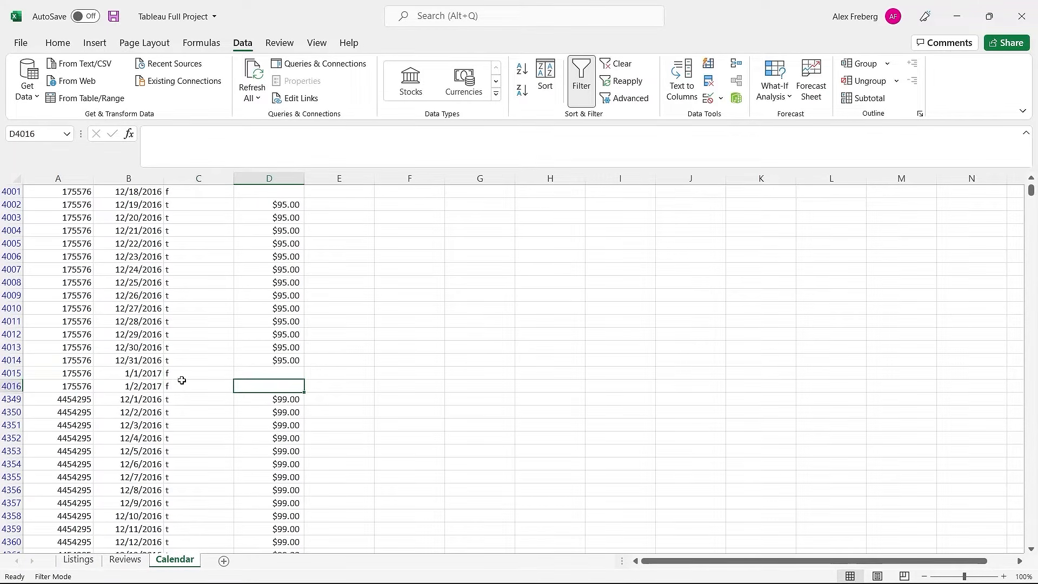
left_click_drag(262, 360, 79, 207)
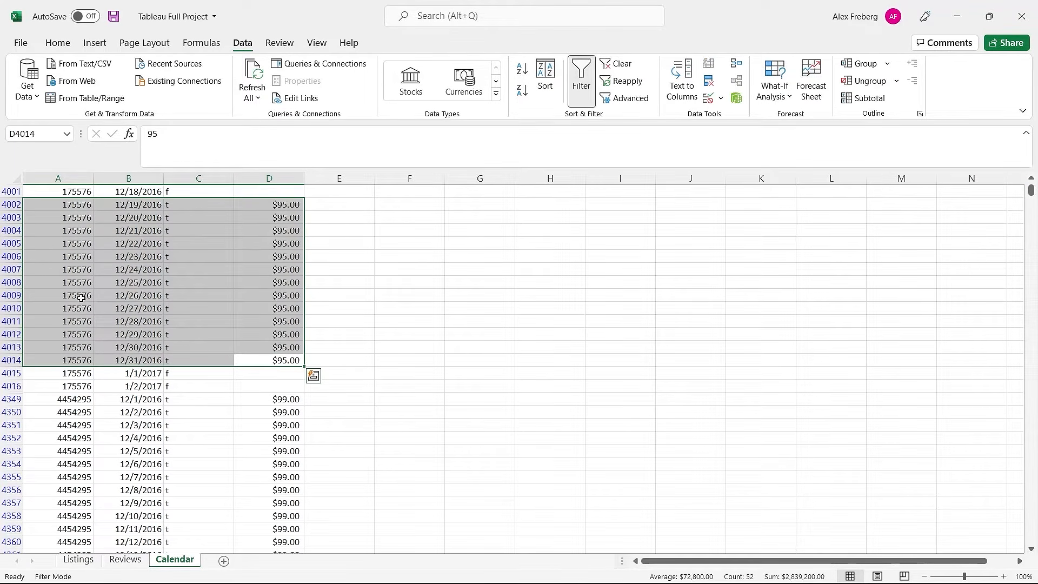
left_click(220, 290)
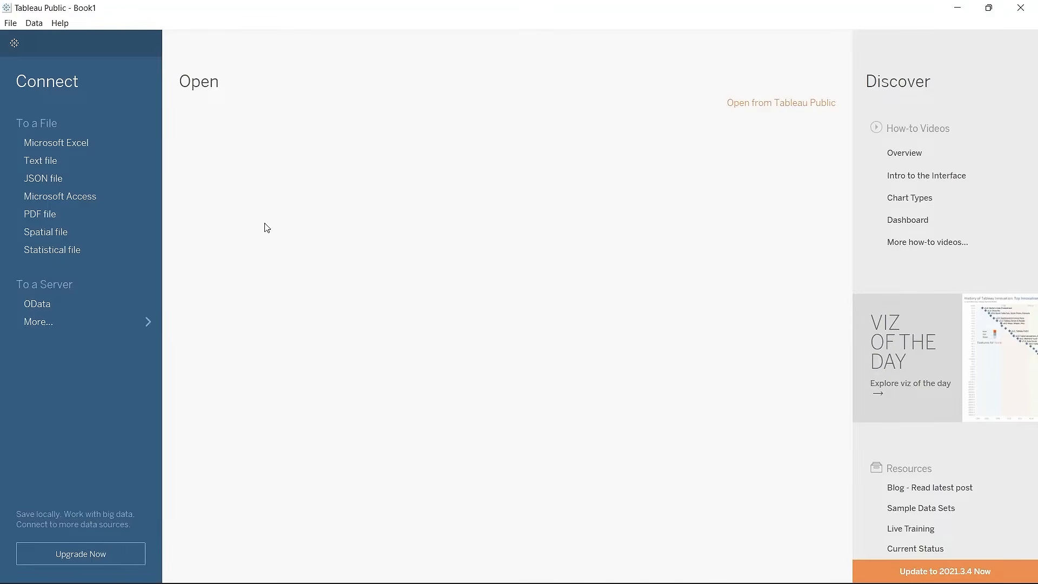
Step: Connect to the Tableau Full Project Excel workbook as a data source
left_click(99, 142)
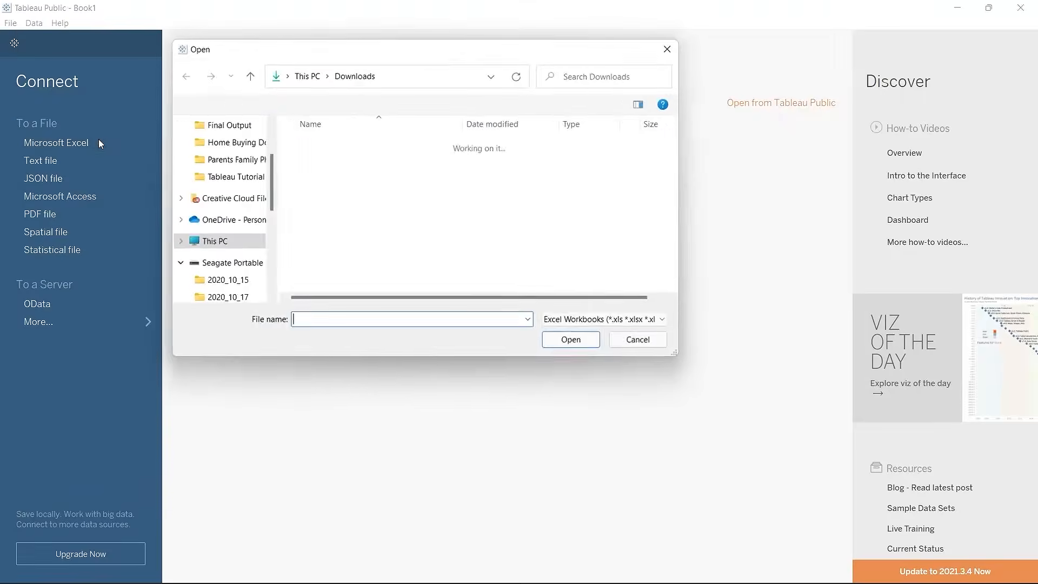
left_click(366, 164)
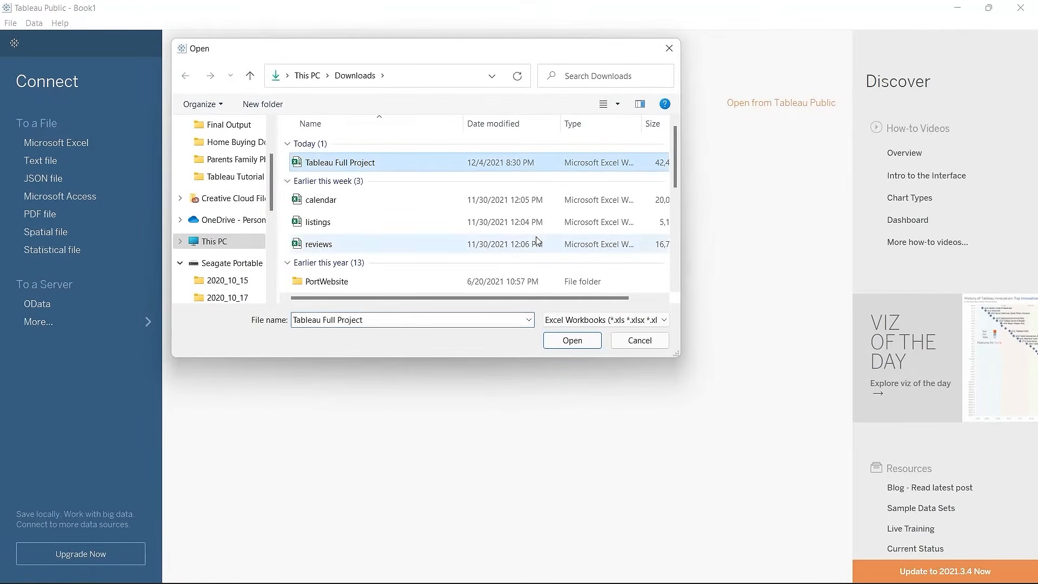
left_click(571, 341)
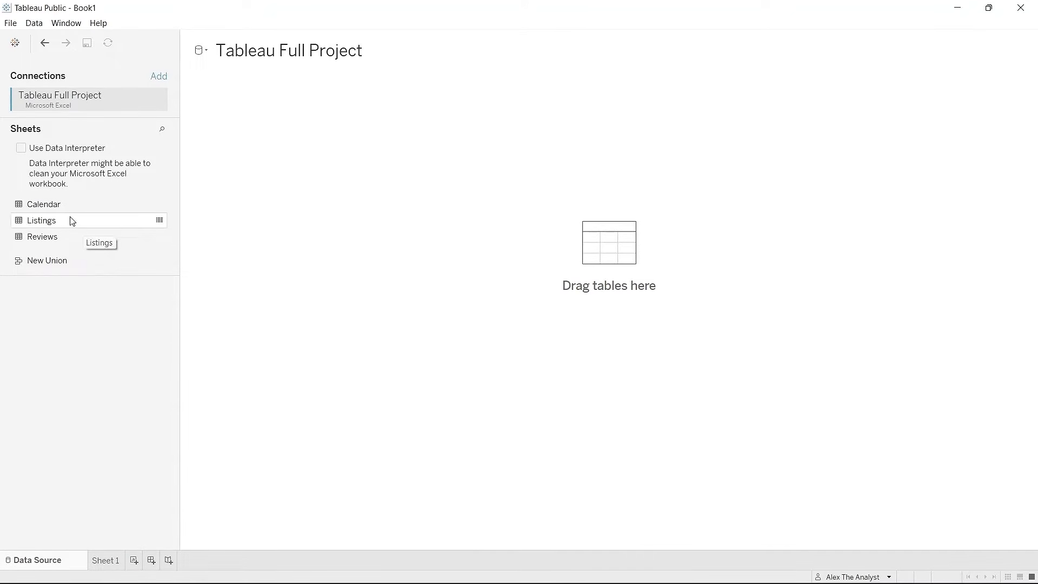
Step: Add Listings to the canvas with automatic updates, previewing 92 fields and 3818 rows
left_click_drag(72, 220, 218, 193)
left_click_drag(257, 154, 256, 154)
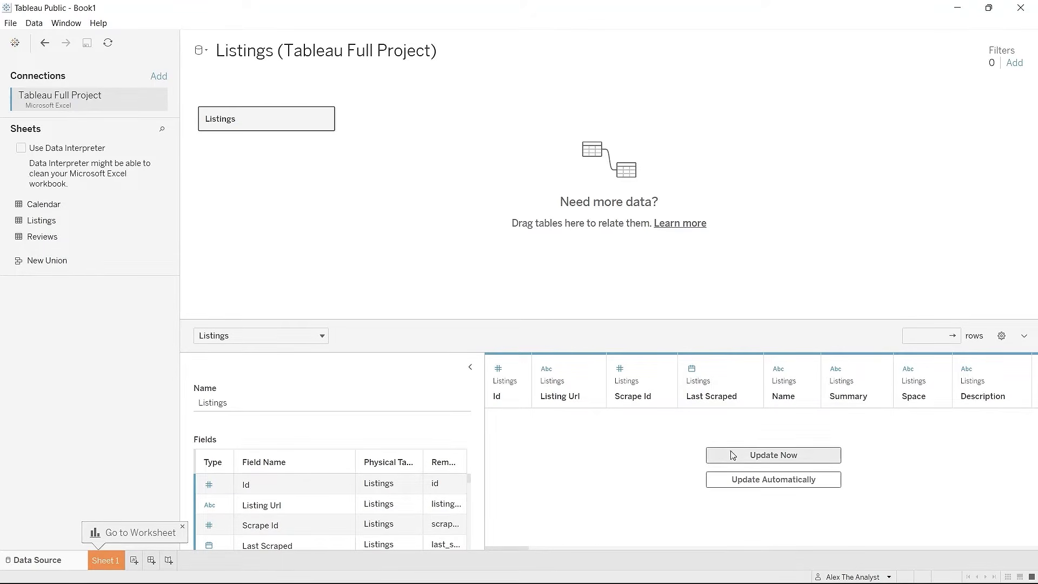
left_click(753, 482)
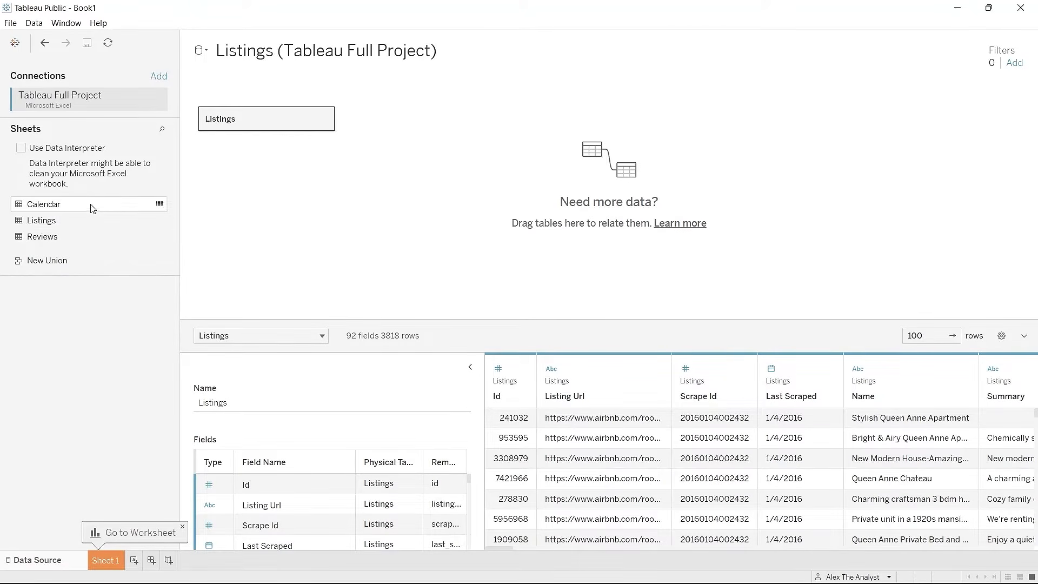
left_click(325, 119)
left_click(351, 128)
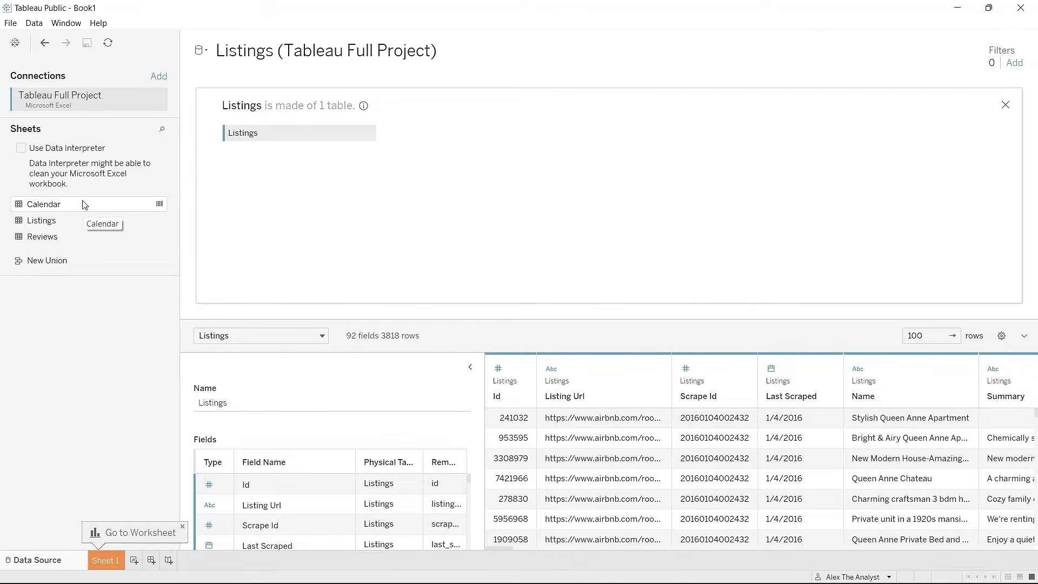
Step: Inner-join Calendar to Listings on Listings Id = Calendar Listing Id
left_click_drag(83, 205, 448, 134)
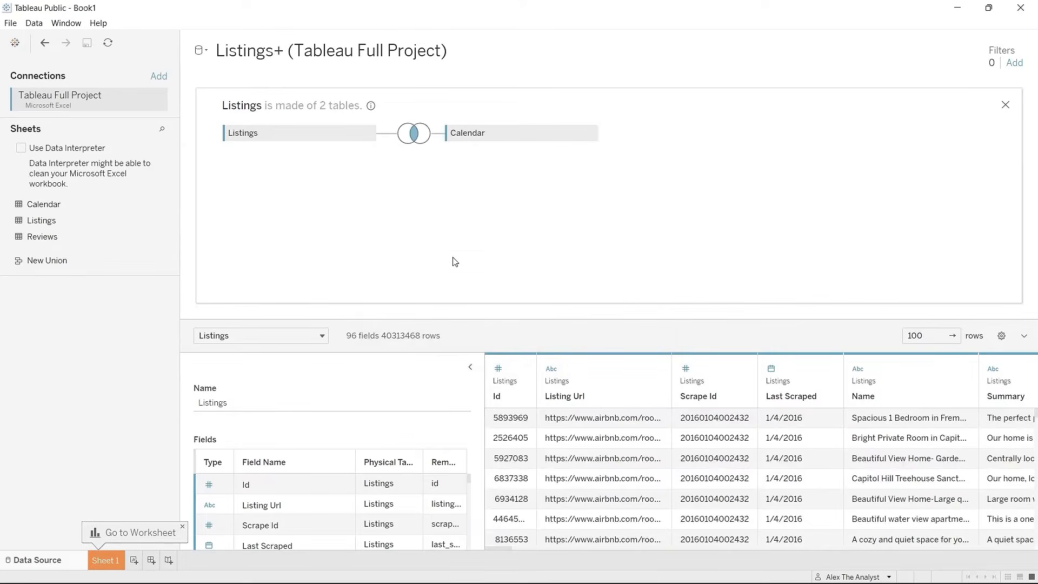
left_click(414, 137)
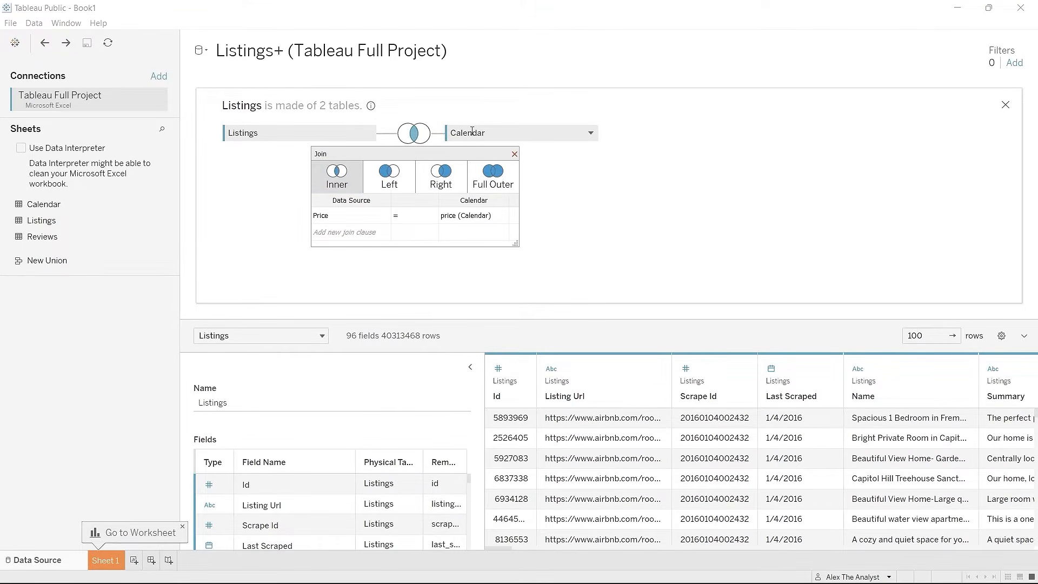
left_click(467, 216)
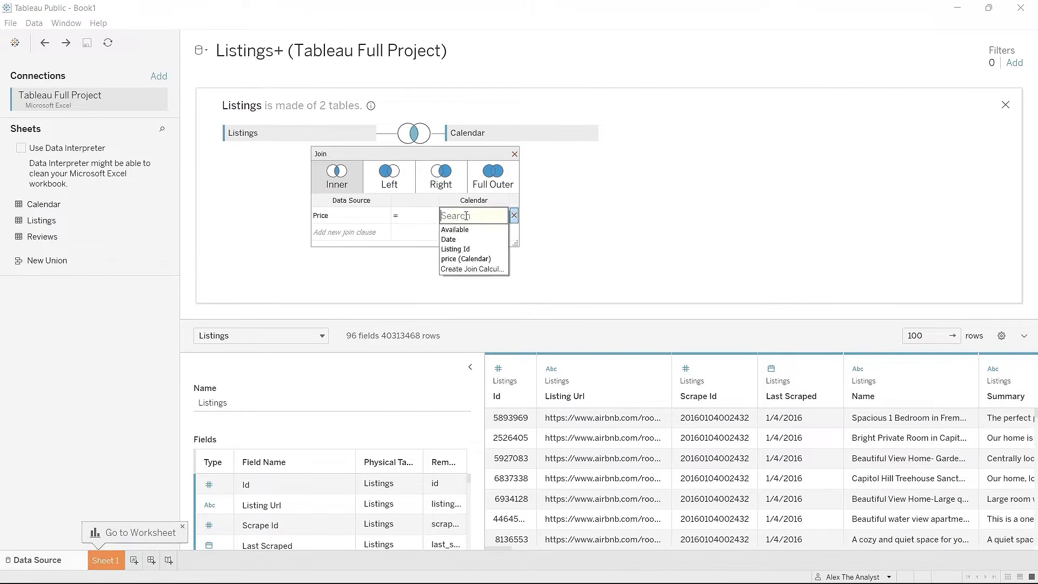
left_click(476, 249)
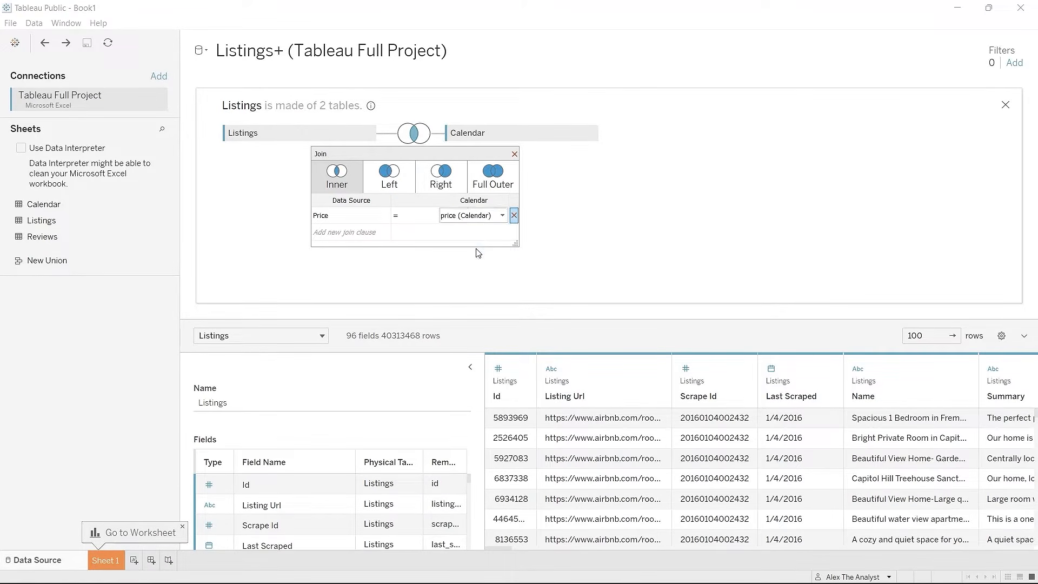
left_click(383, 218)
scroll(398, 276, "down", 11)
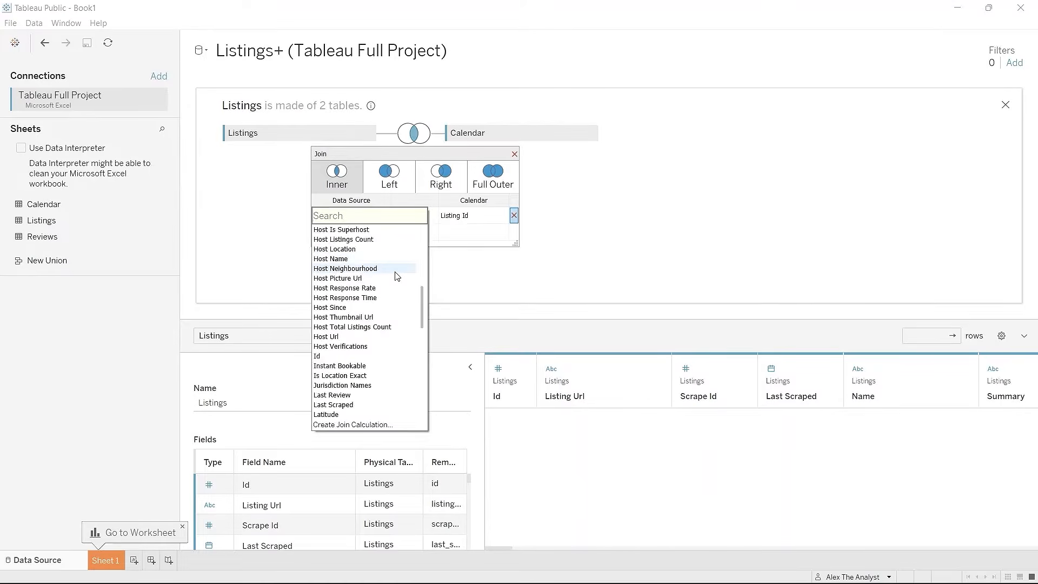
left_click(346, 308)
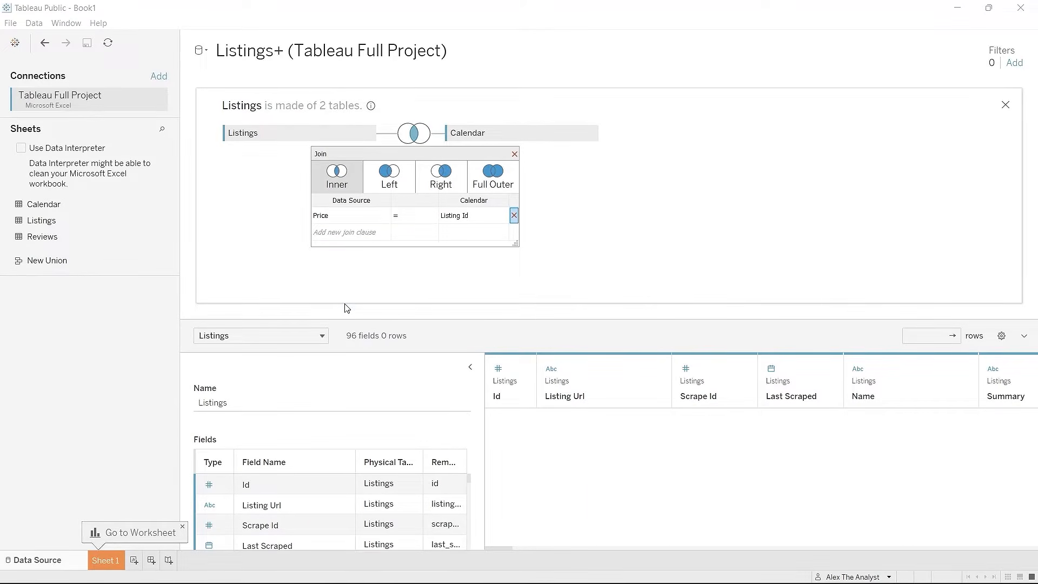
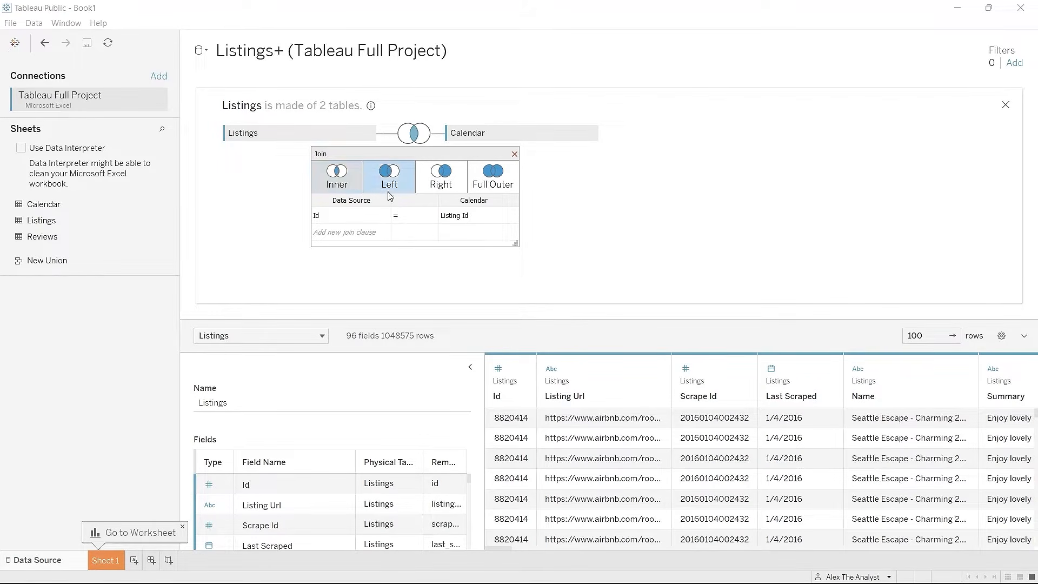
Step: Close the Calendar join settings, keeping the 96-field Listings–Calendar data source
left_click(514, 156)
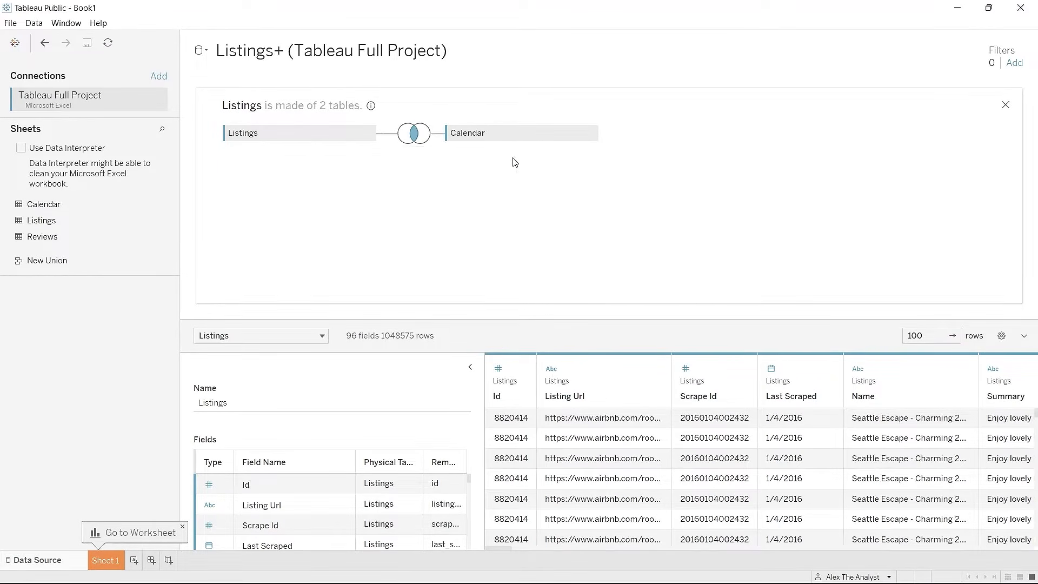
Step: Inner-join Reviews to Listings on Id = listing id (Reviews), giving 102 fields and 23,733,110 rows
left_click_drag(86, 237, 467, 176)
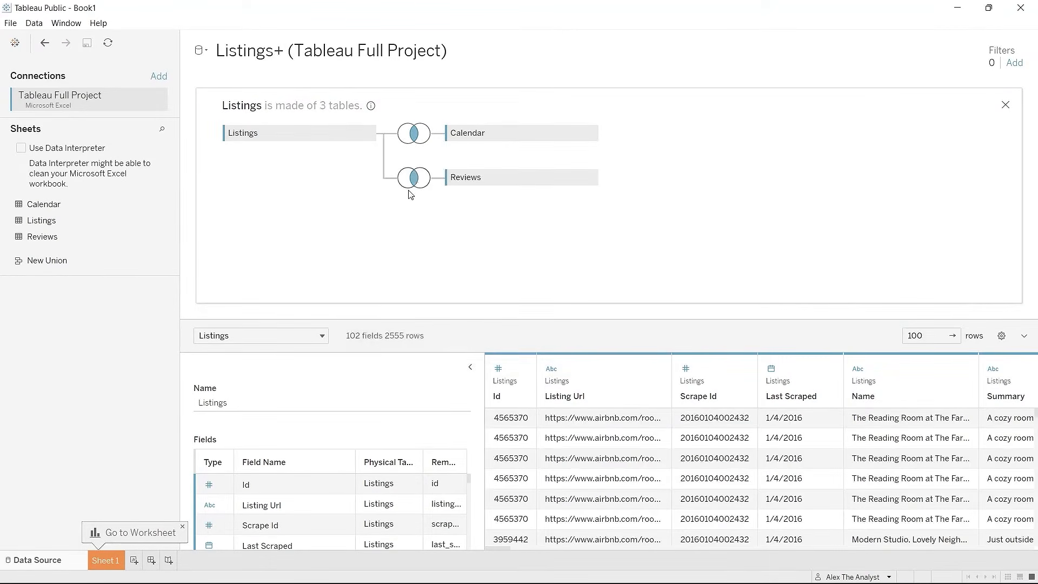
left_click(419, 179)
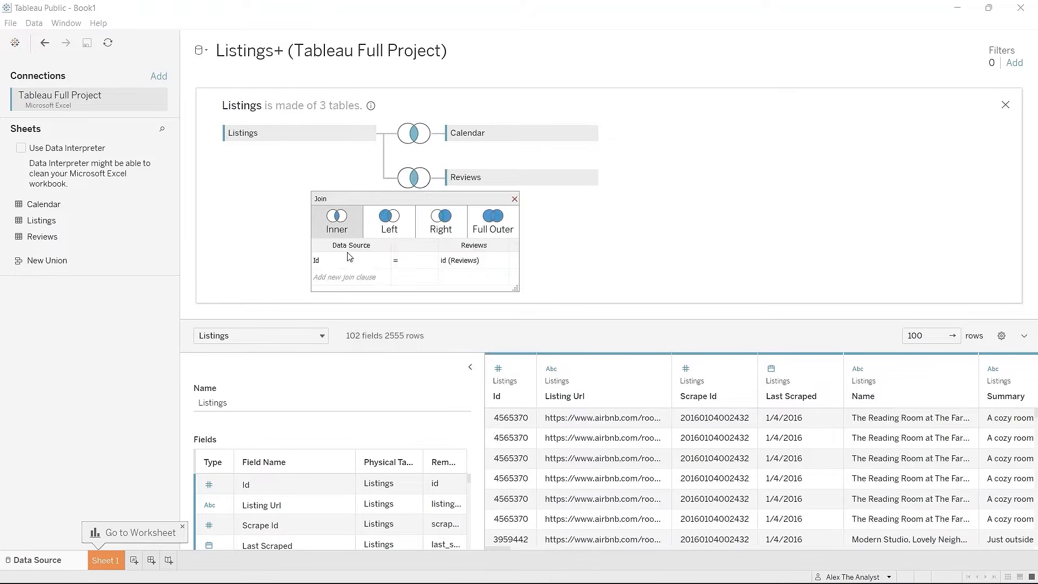
left_click(447, 262)
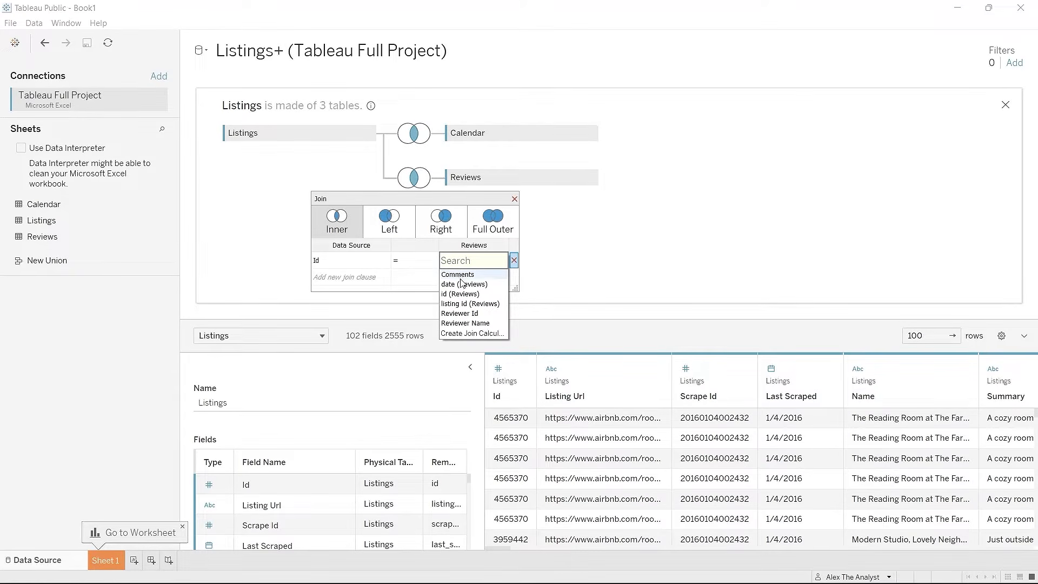
left_click(468, 303)
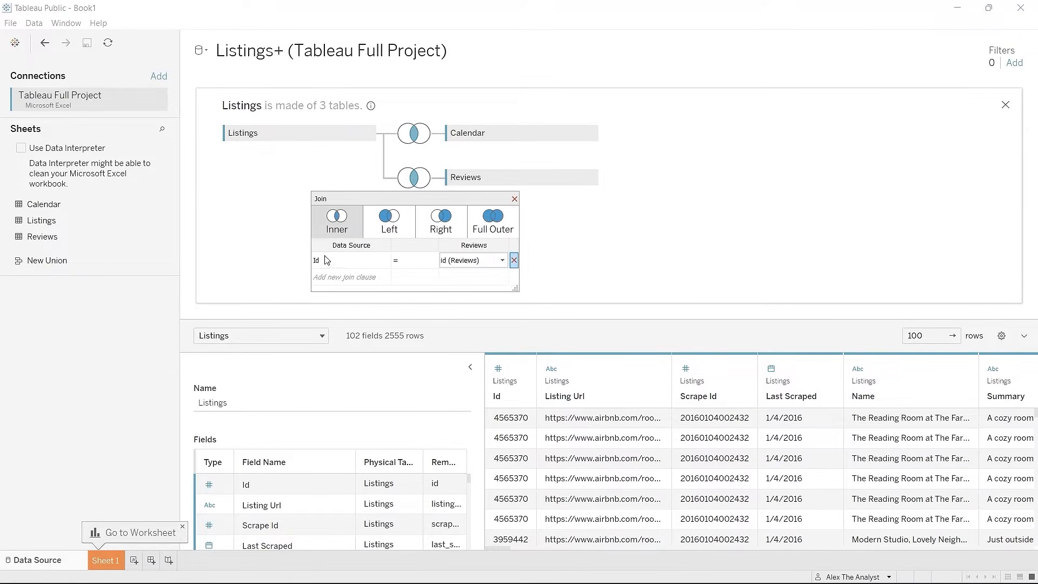
left_click(466, 262)
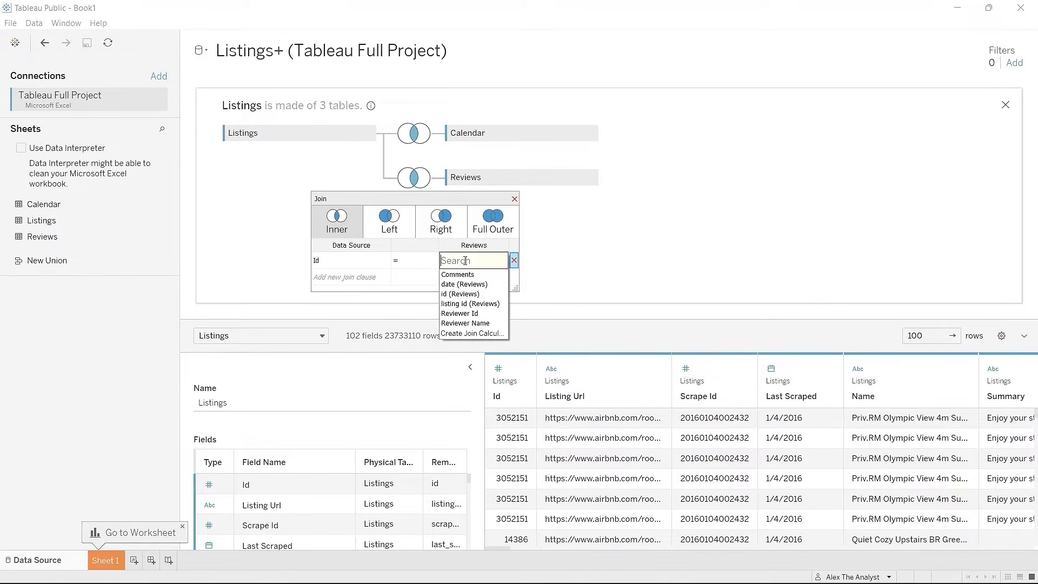
left_click(479, 299)
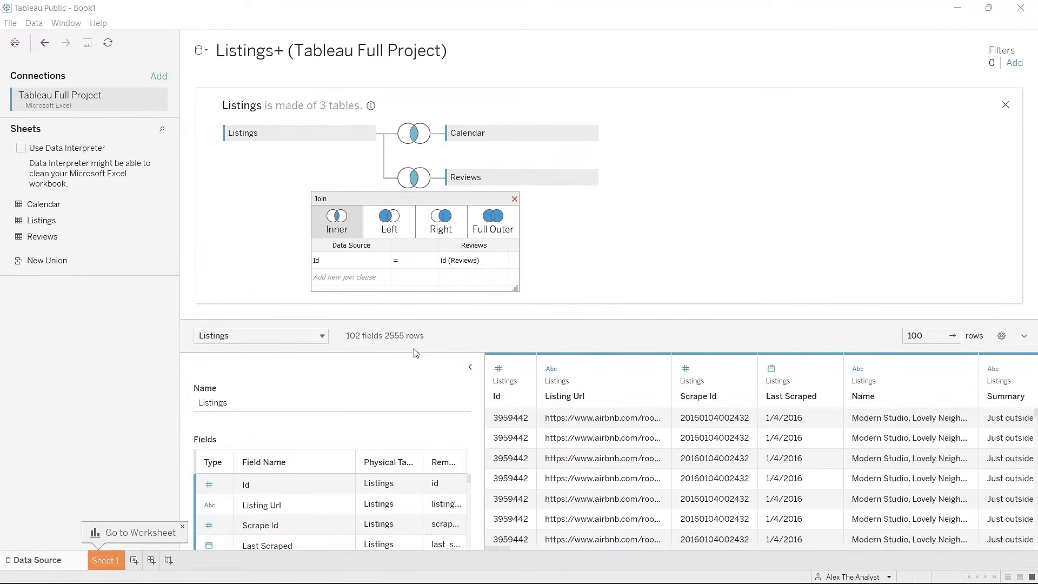
left_click(473, 260)
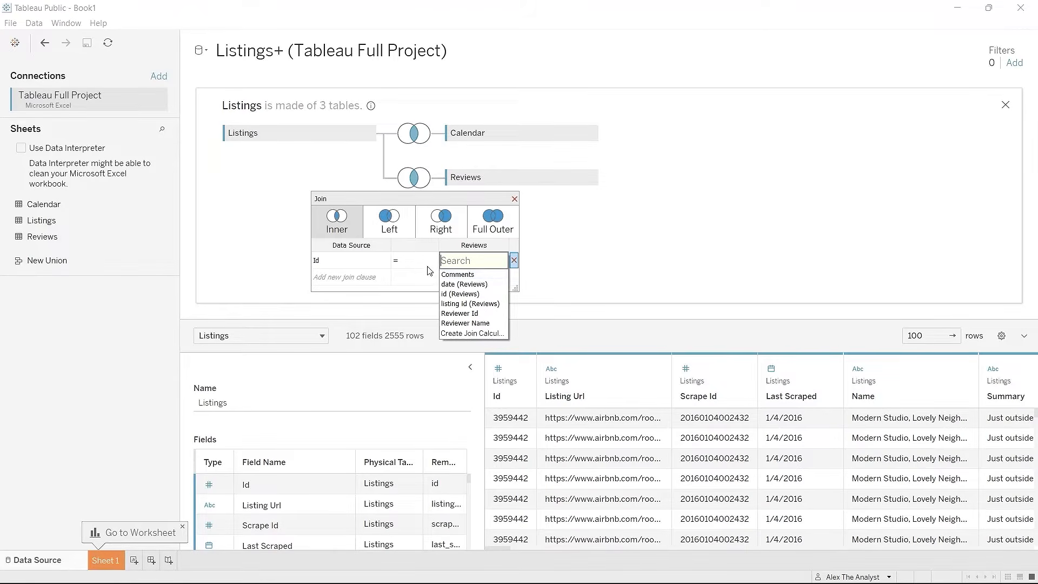
left_click(472, 306)
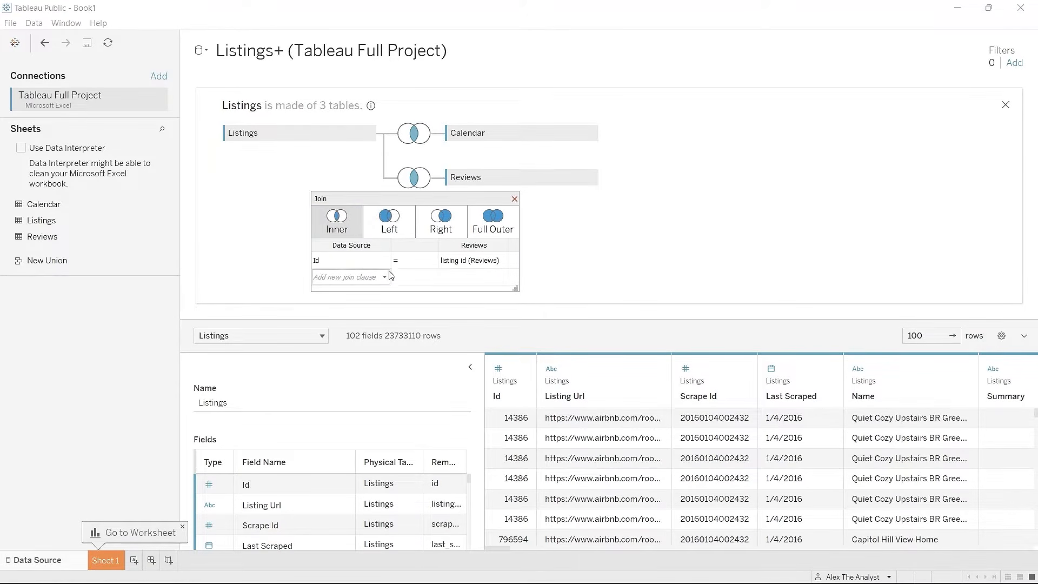
left_click(514, 199)
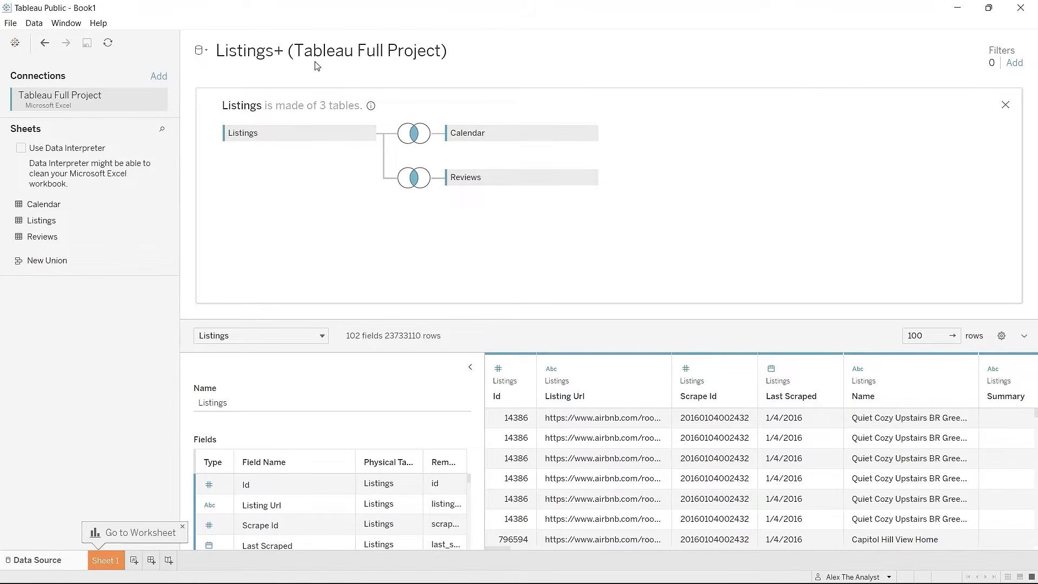
Step: Leave the data source name unchanged and switch to the Sheet 1 worksheet
left_click(293, 57)
left_click(427, 198)
left_click(105, 561)
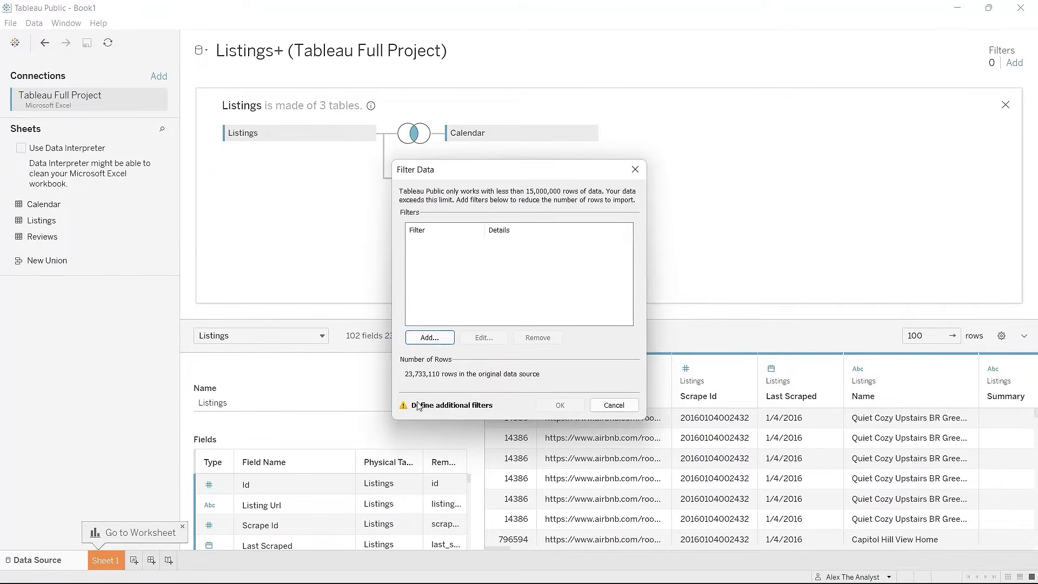
Step: Add a Date filter by Years that keeps 2016 and excludes 2017
left_click(428, 338)
scroll(462, 330, "down", 3)
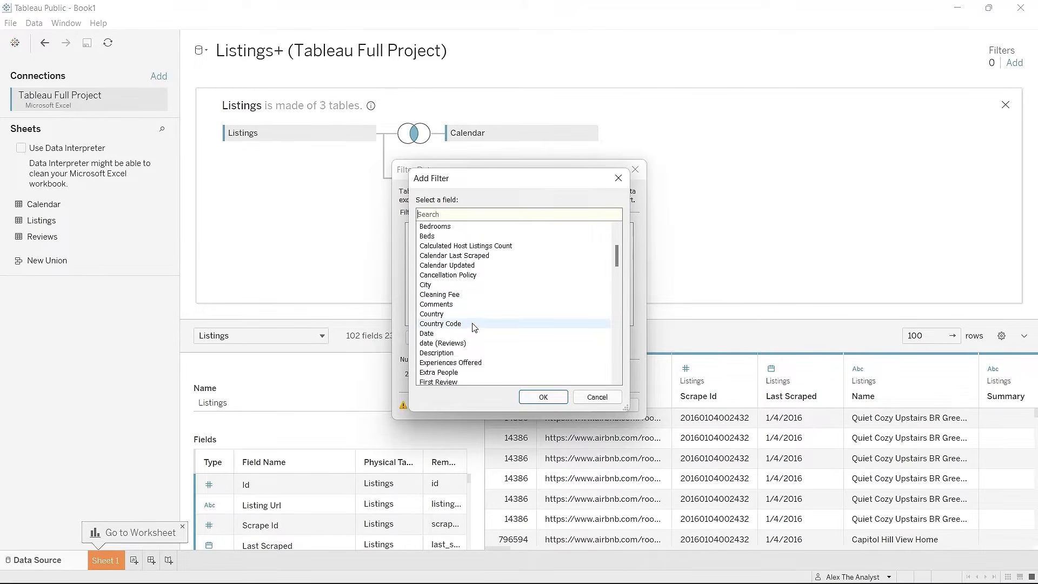
scroll(470, 326, "down", 1)
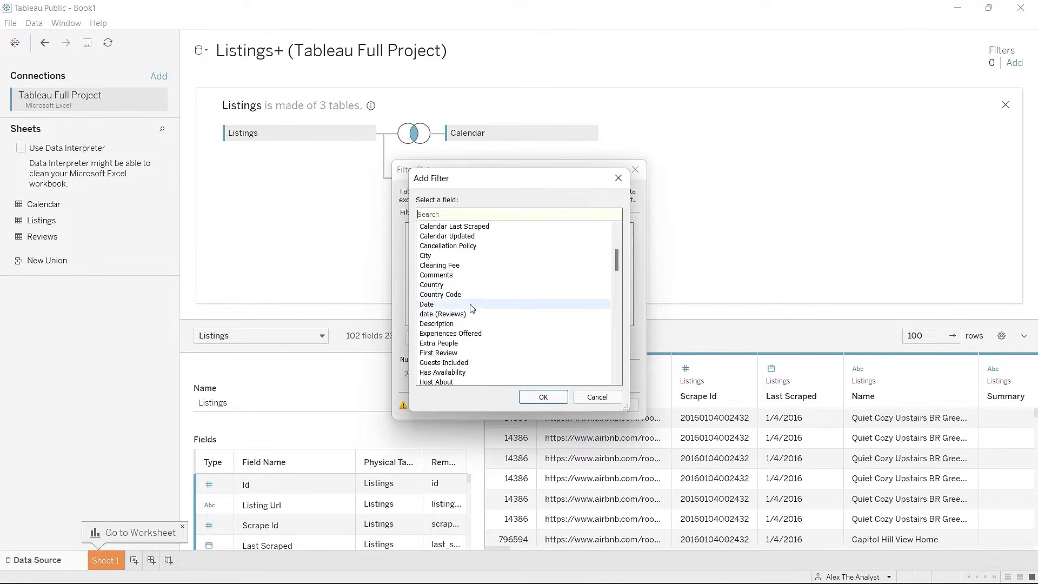
left_click(470, 306)
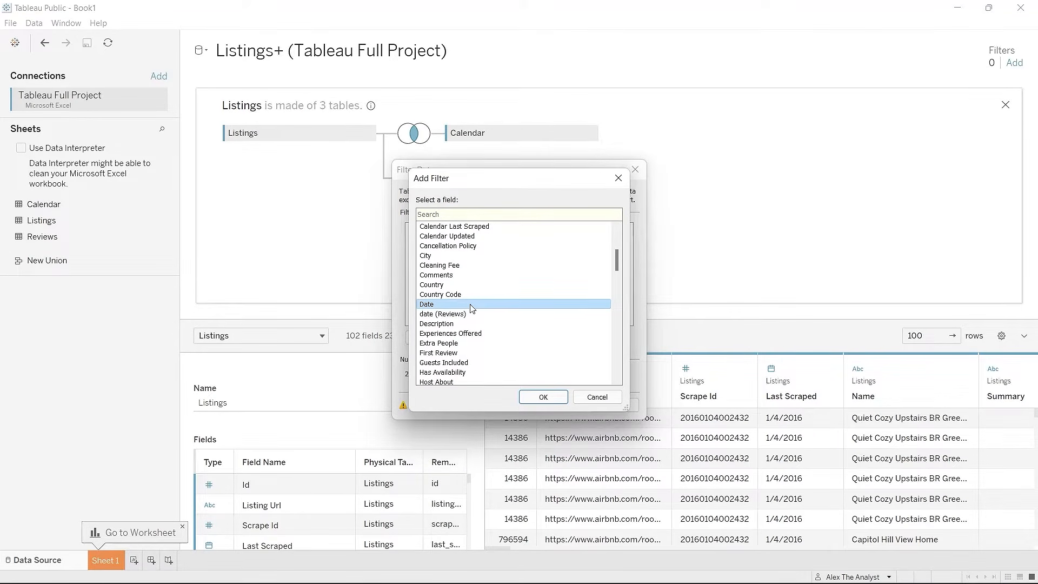
left_click(538, 398)
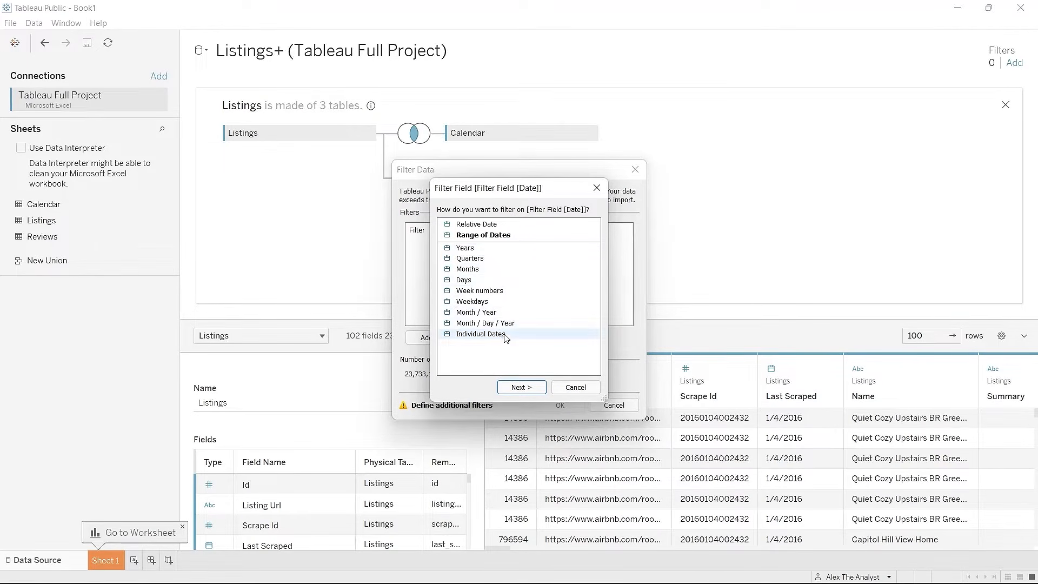
left_click(523, 247)
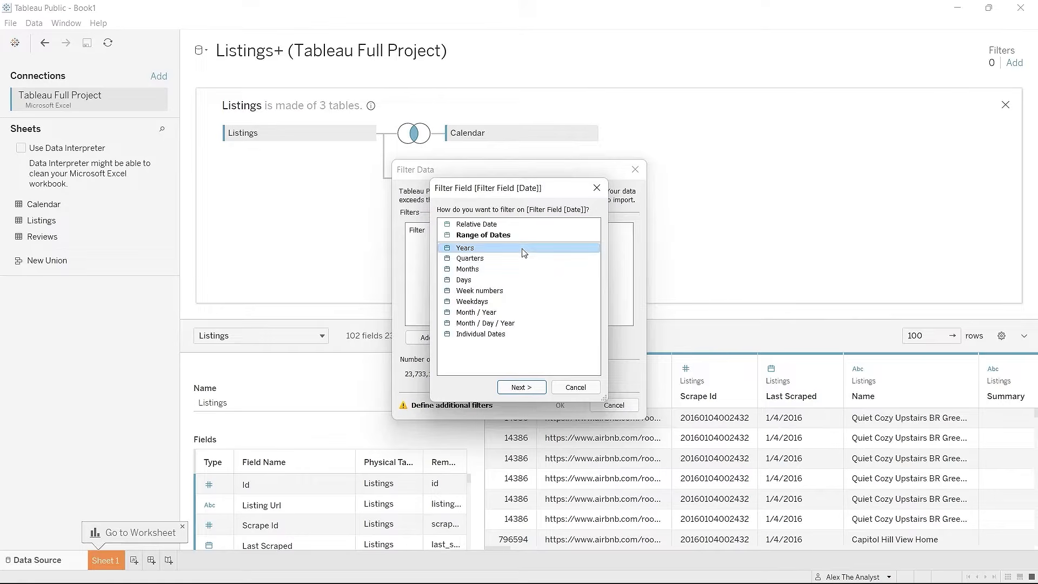
left_click(520, 387)
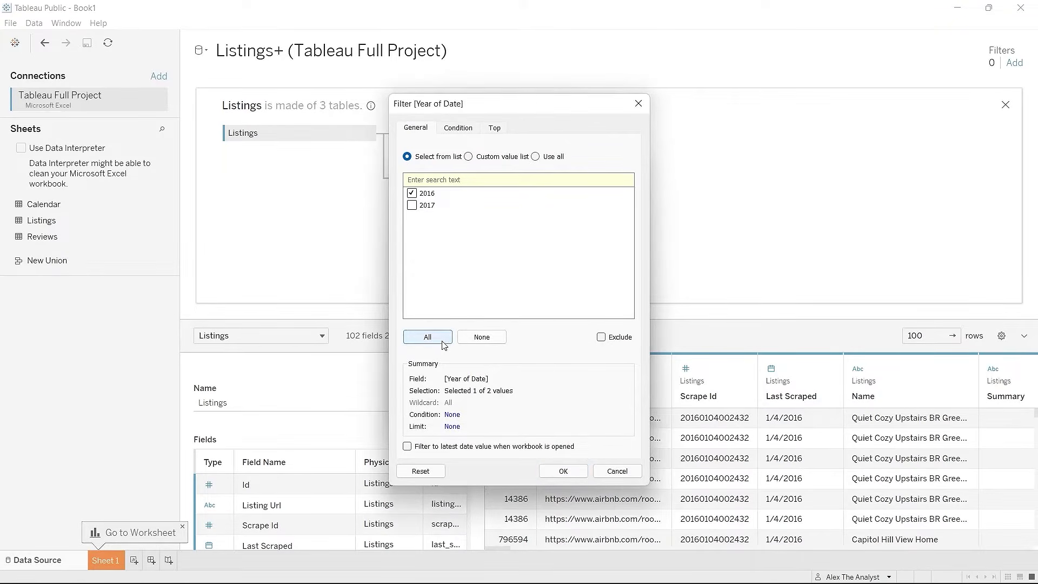
left_click(411, 206)
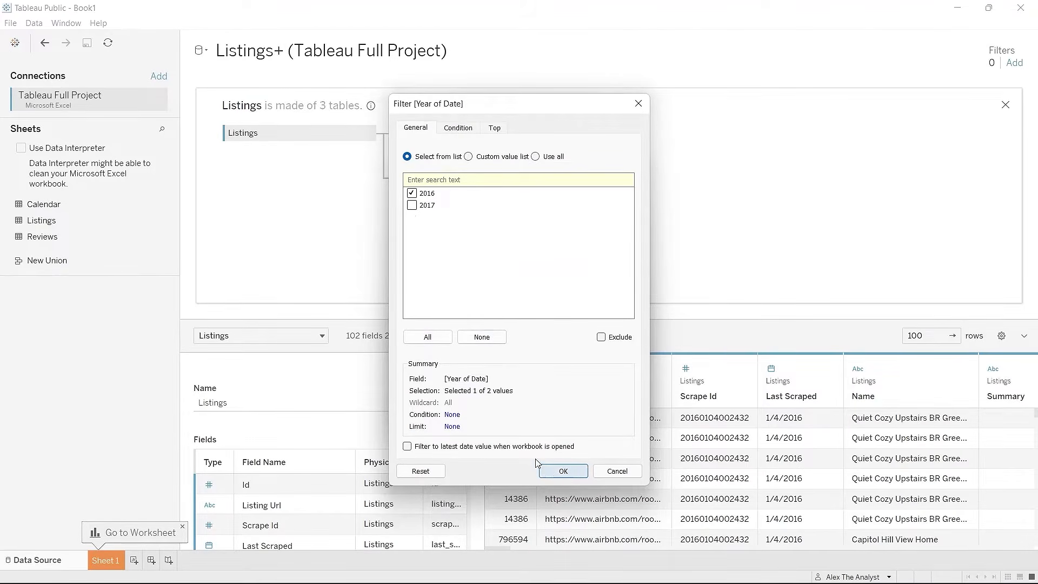
left_click(561, 472)
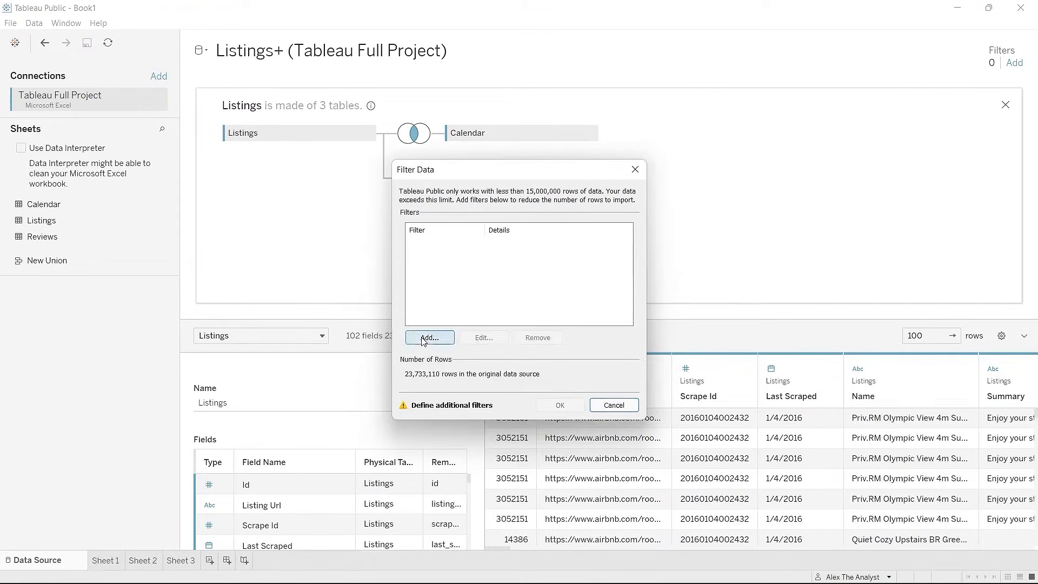
Step: Abandon the row filter and remove Reviews from the join, leaving 96 fields and 1,048,575 rows
left_click(430, 338)
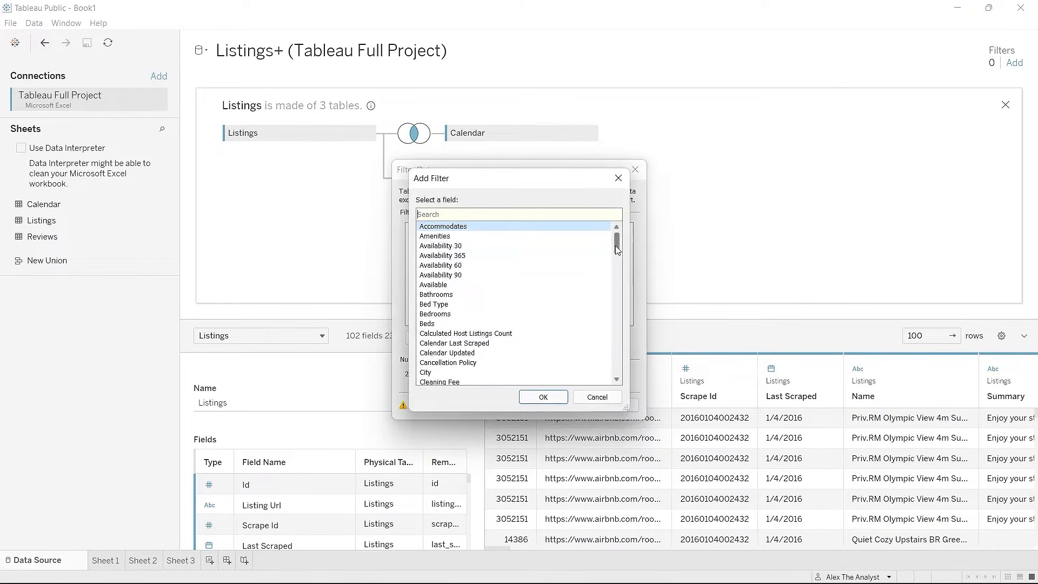
left_click(599, 399)
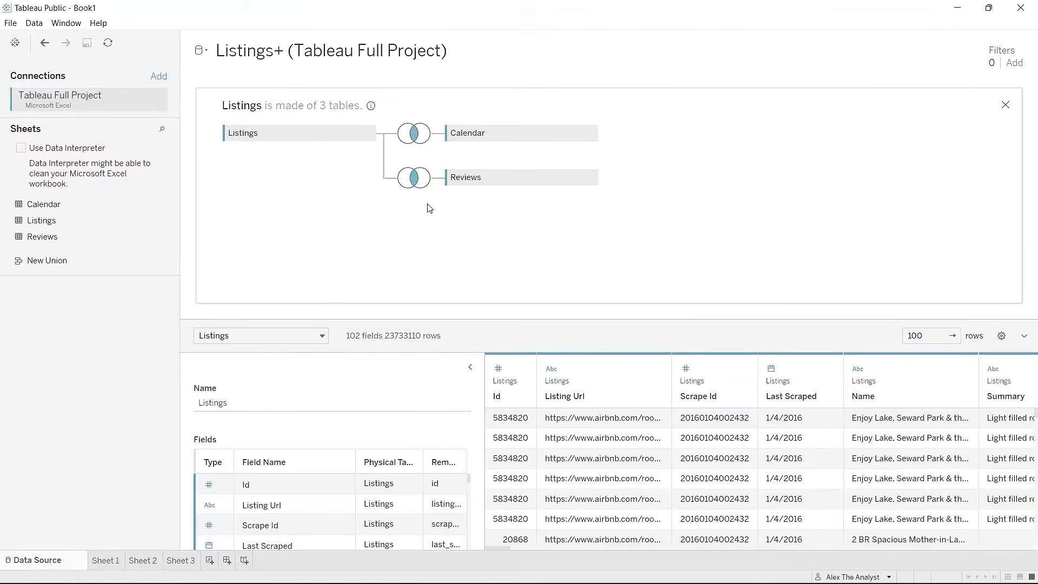
mouse_move(552, 171)
left_click(591, 179)
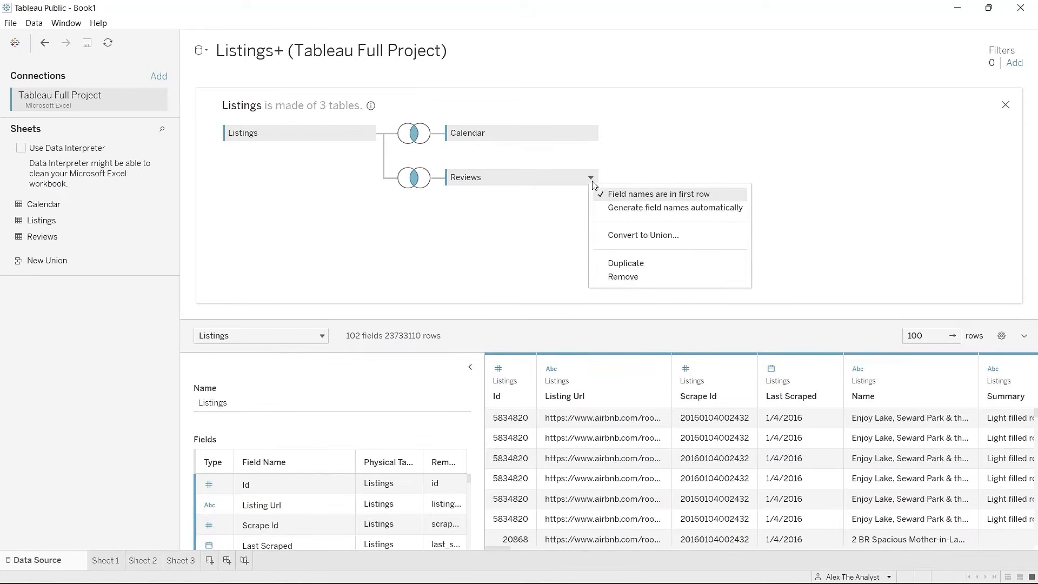
left_click(628, 277)
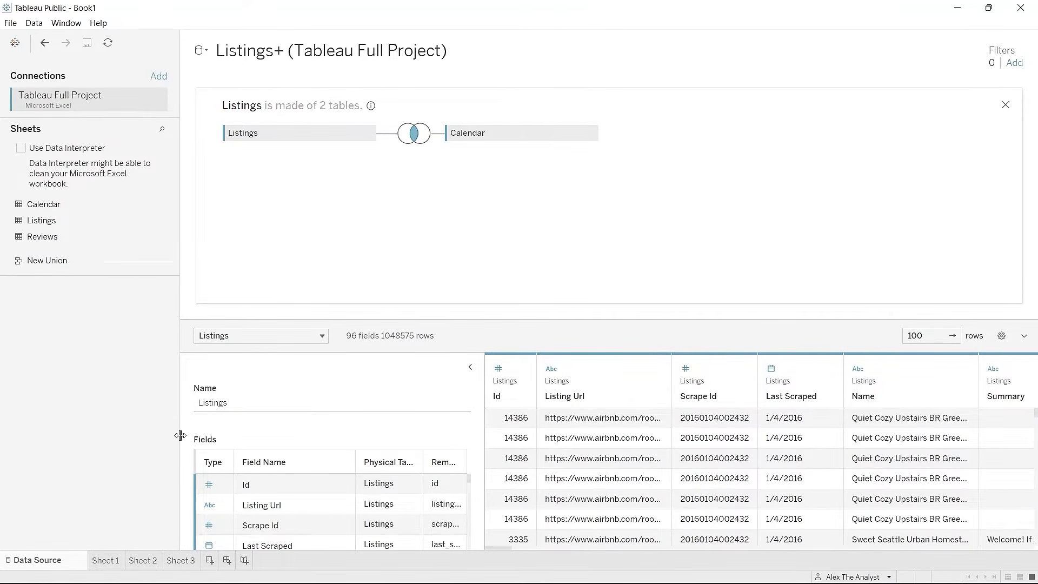
Step: Switch to Sheet 1 to see the Calendar and Listings fields
left_click(105, 555)
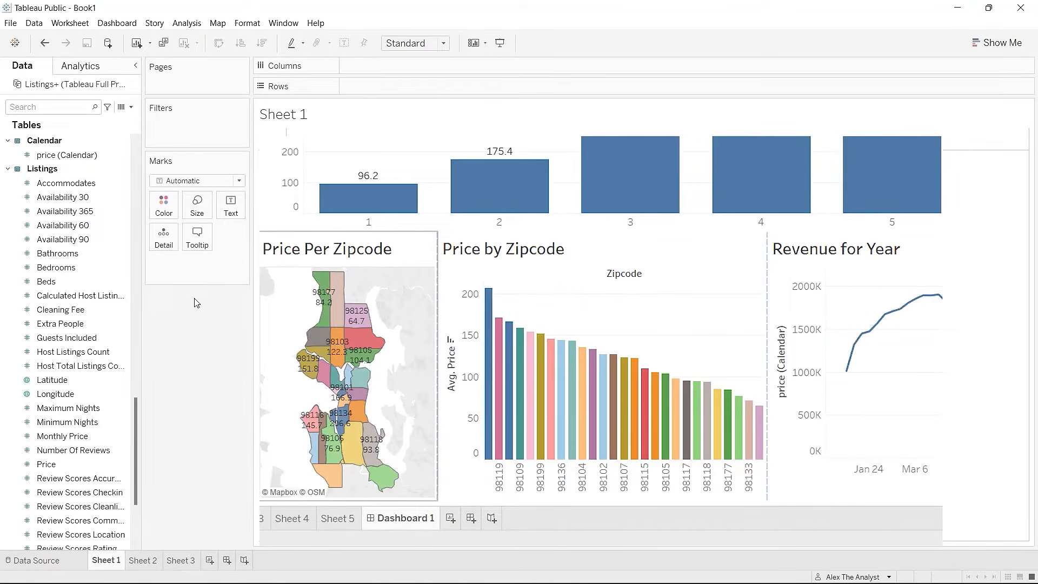
Step: Lay Zipcode across the columns and exclude the Null zipcode
scroll(61, 337, "down", 3)
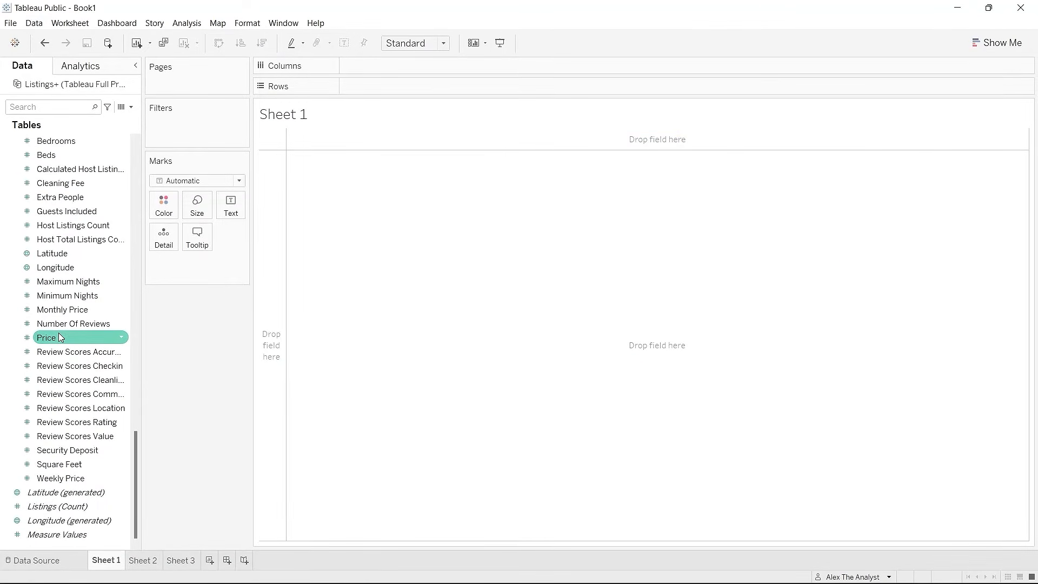
scroll(61, 337, "up", 10)
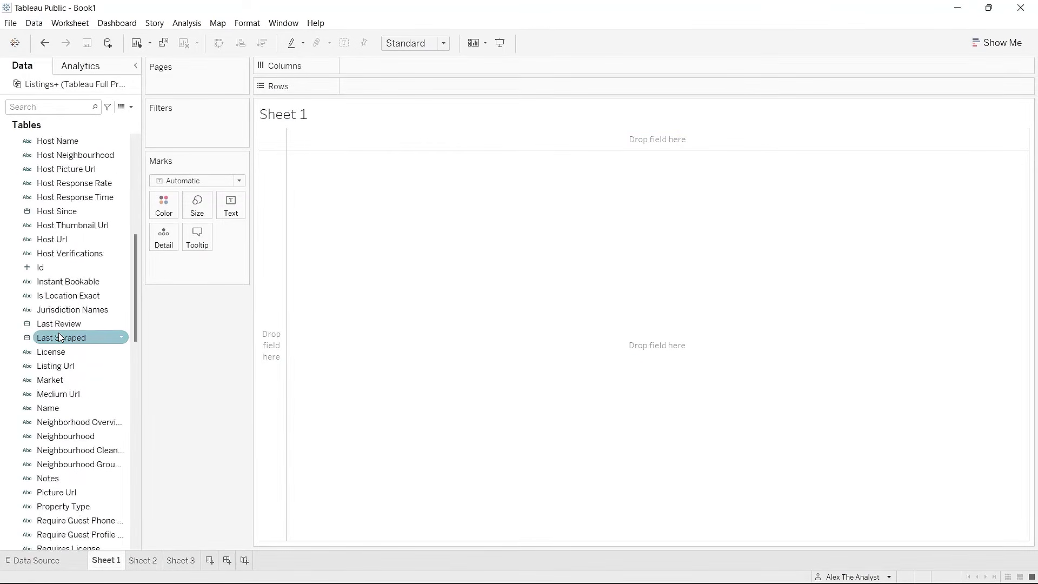
scroll(61, 337, "up", 7)
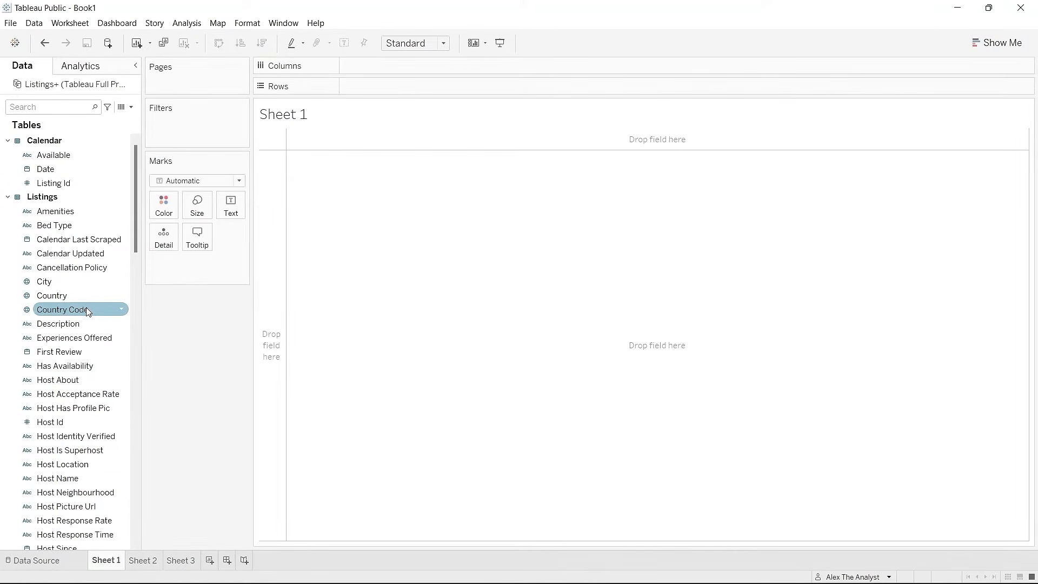
scroll(90, 303, "down", 15)
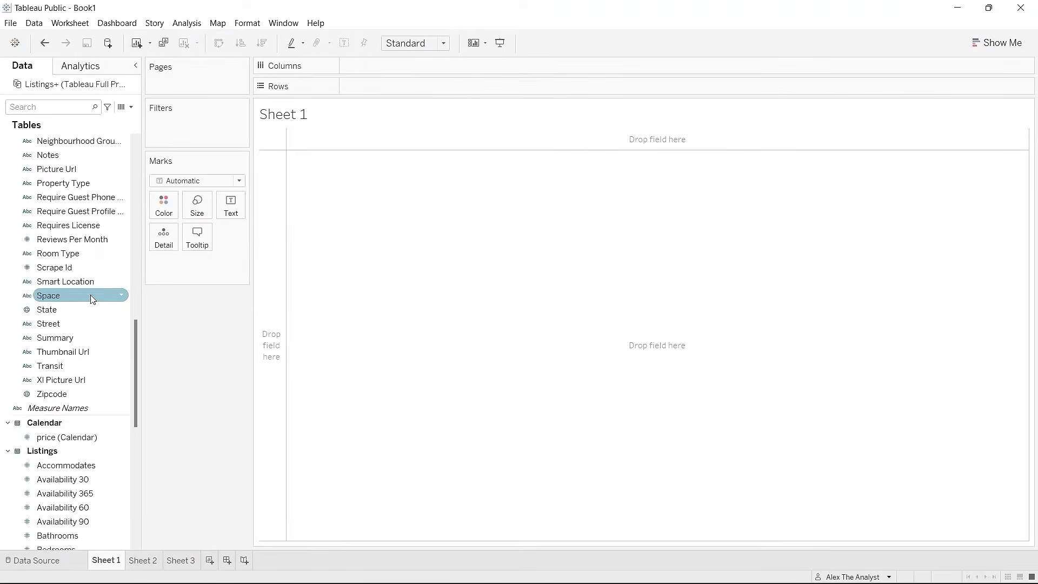
scroll(93, 299, "down", 1)
left_click_drag(78, 380, 400, 64)
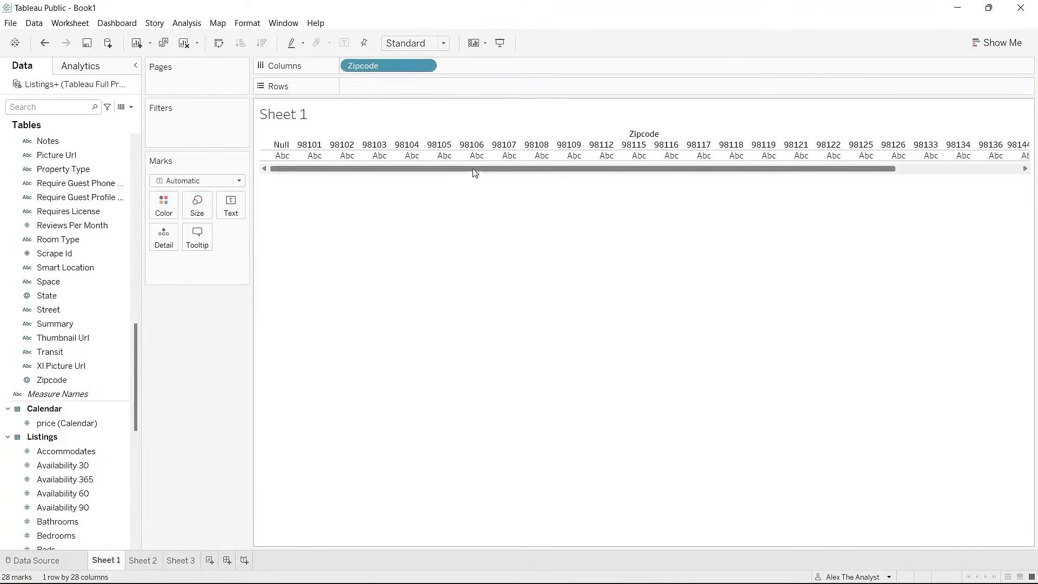
left_click_drag(475, 173, 352, 176)
right_click(282, 150)
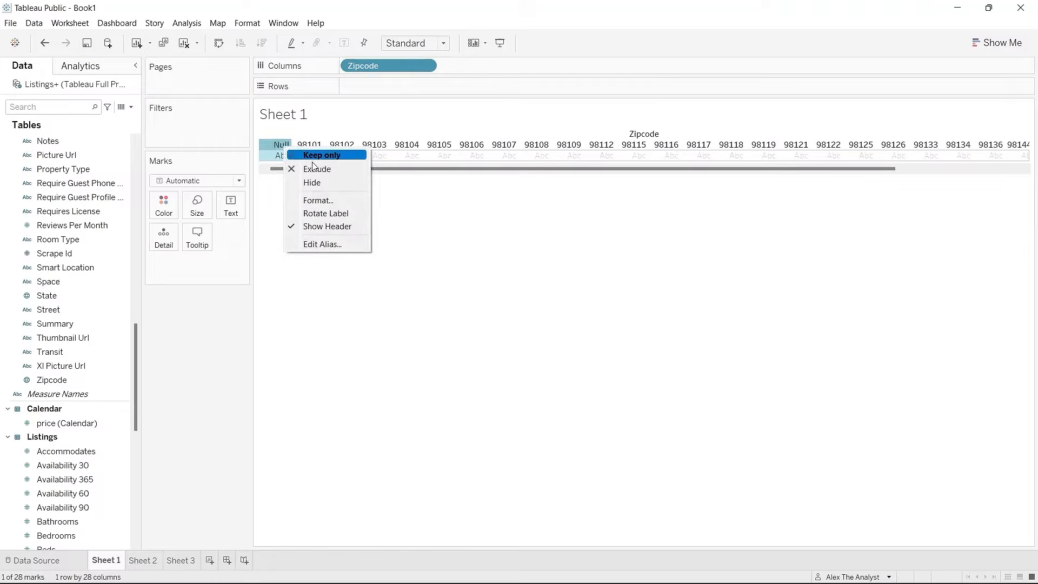
left_click(315, 168)
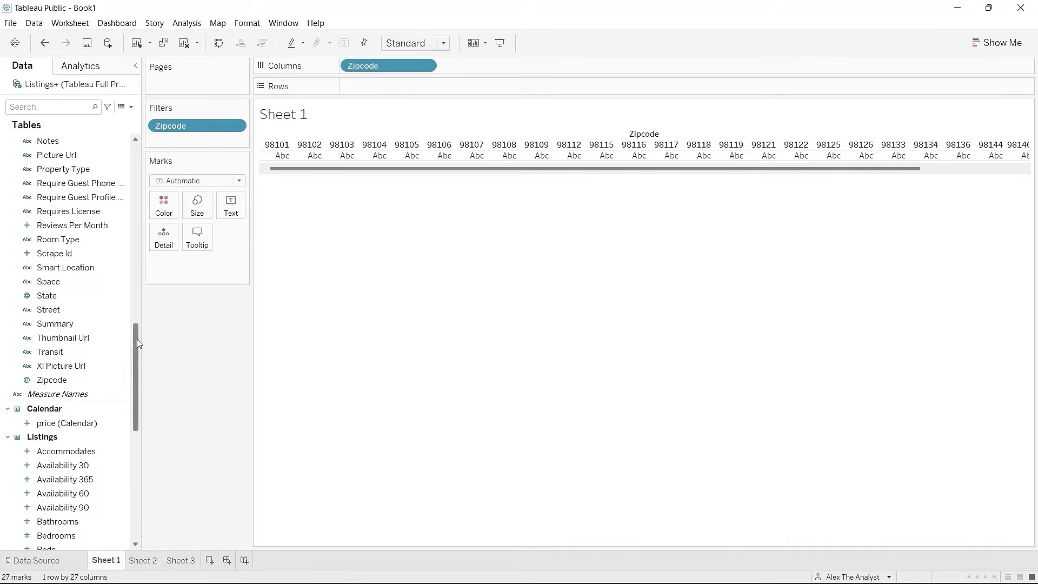
Step: Show average Price per zipcode as bars sorted descending, topped by 98134 at 206.6
scroll(136, 333, "up", 3)
left_click_drag(137, 334, 432, 87)
scroll(135, 413, "down", 3)
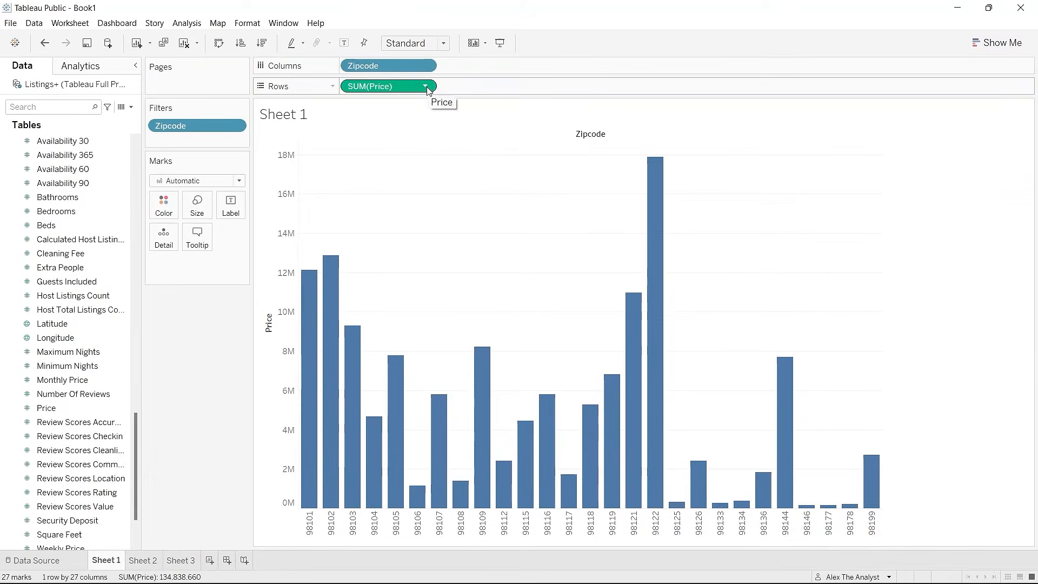
left_click(426, 87)
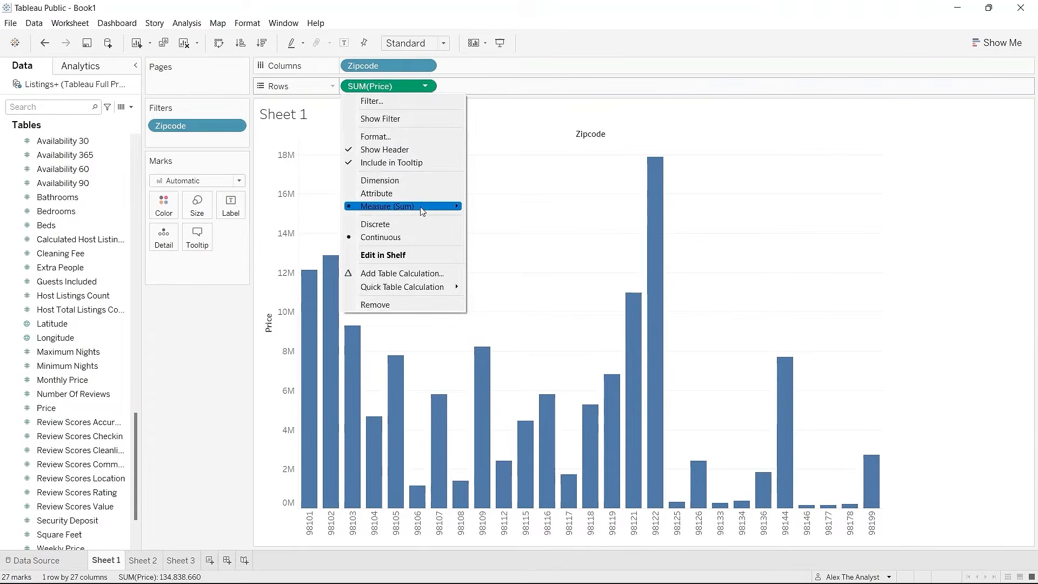
mouse_move(422, 211)
left_click(502, 222)
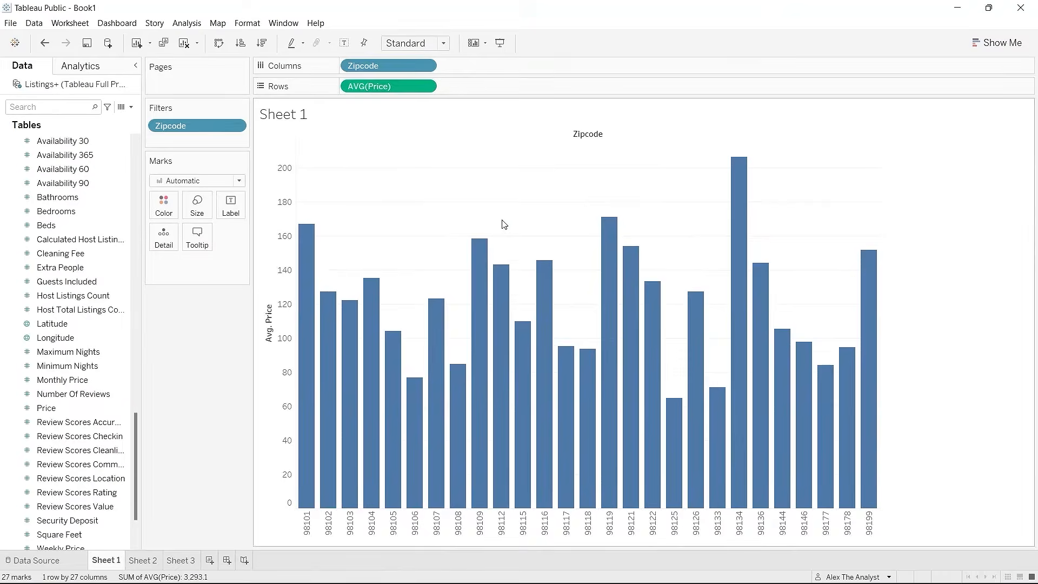
left_click(262, 42)
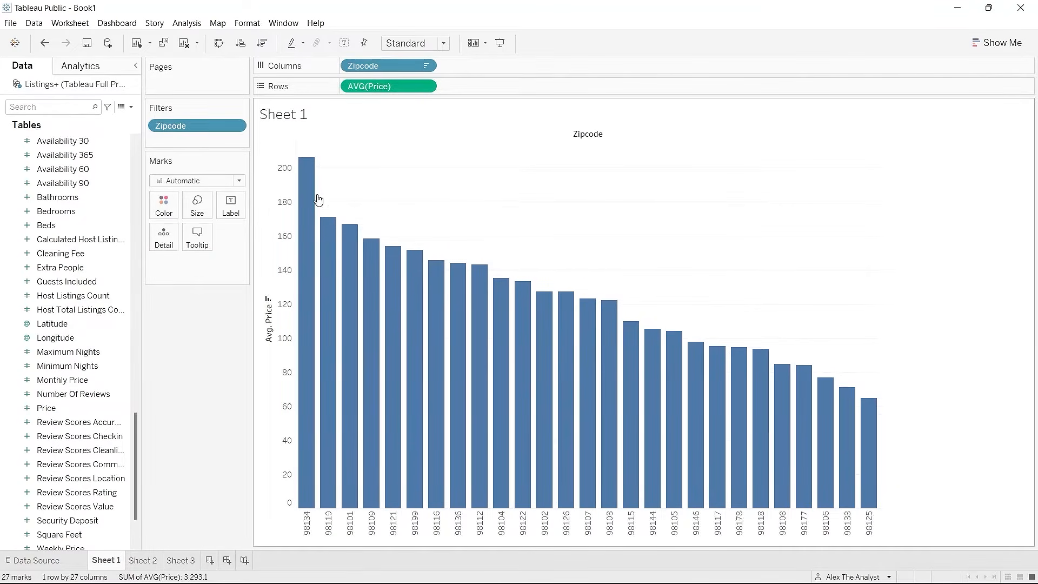
mouse_move(315, 193)
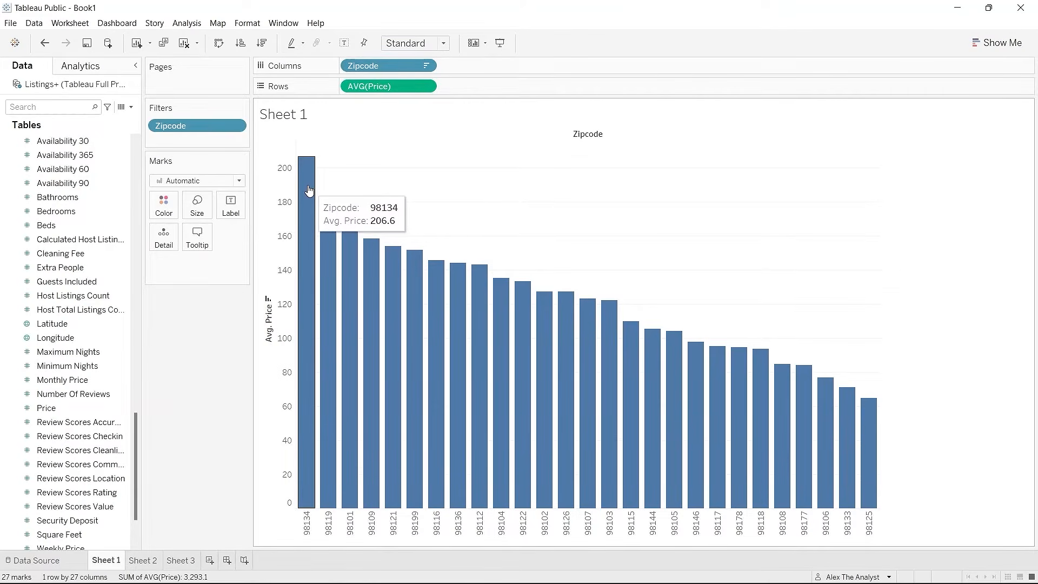
left_click(309, 186)
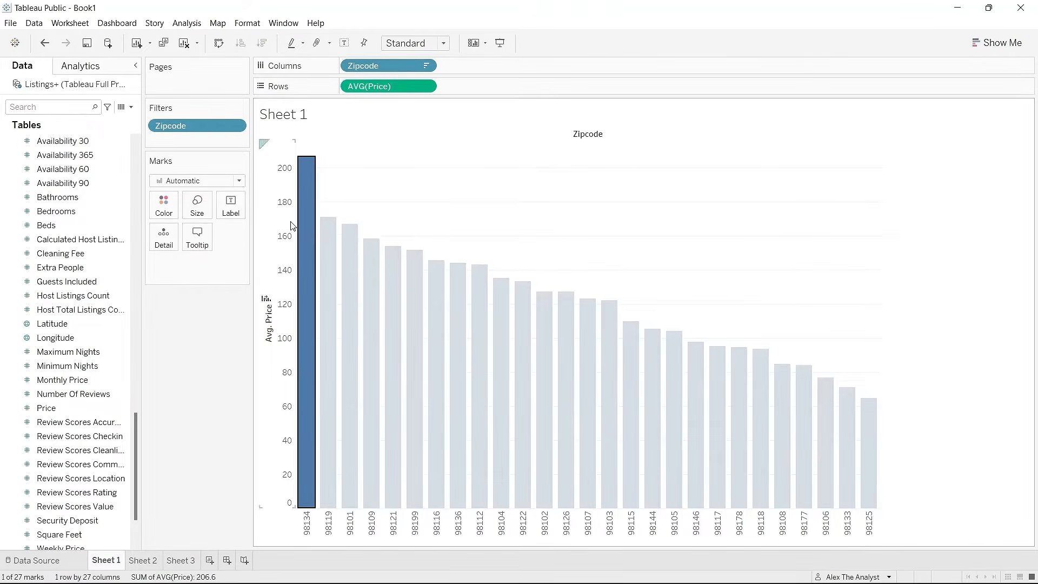
left_click(262, 215)
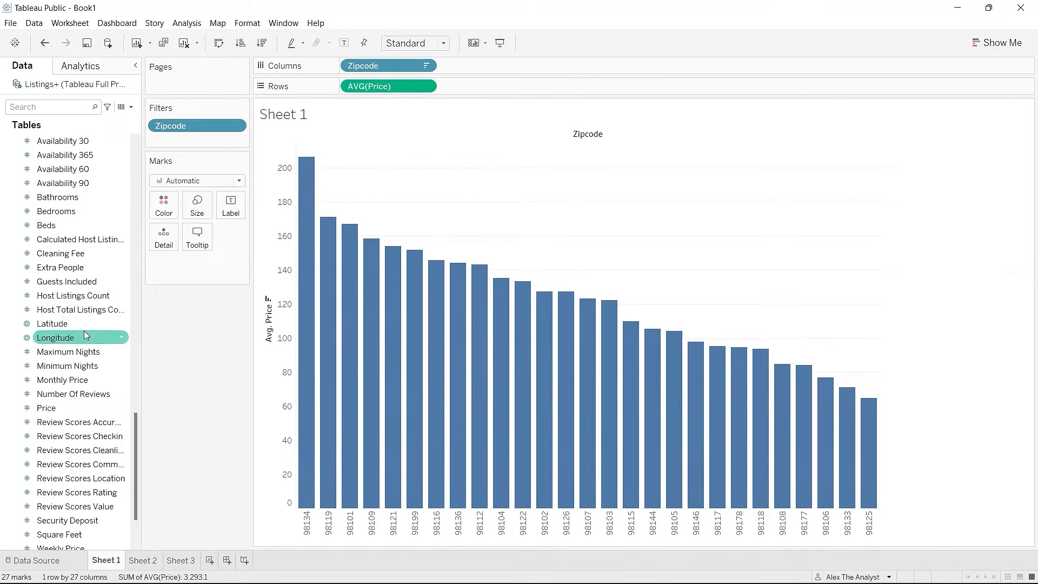
Step: Put Zipcode on Color so each bar gets its own colour and a 27-zipcode legend
scroll(82, 324, "up", 5)
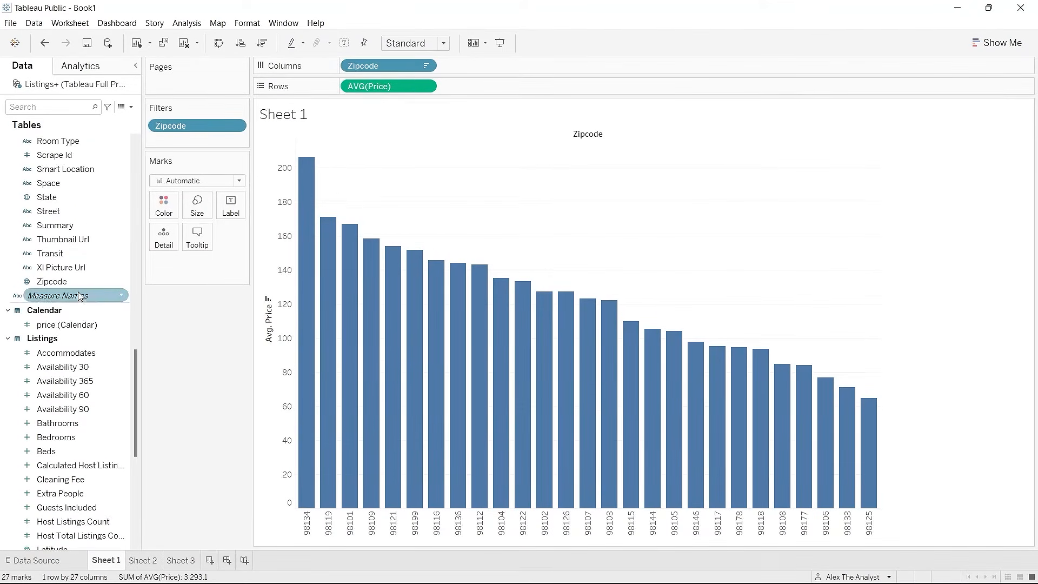
left_click_drag(76, 282, 186, 269)
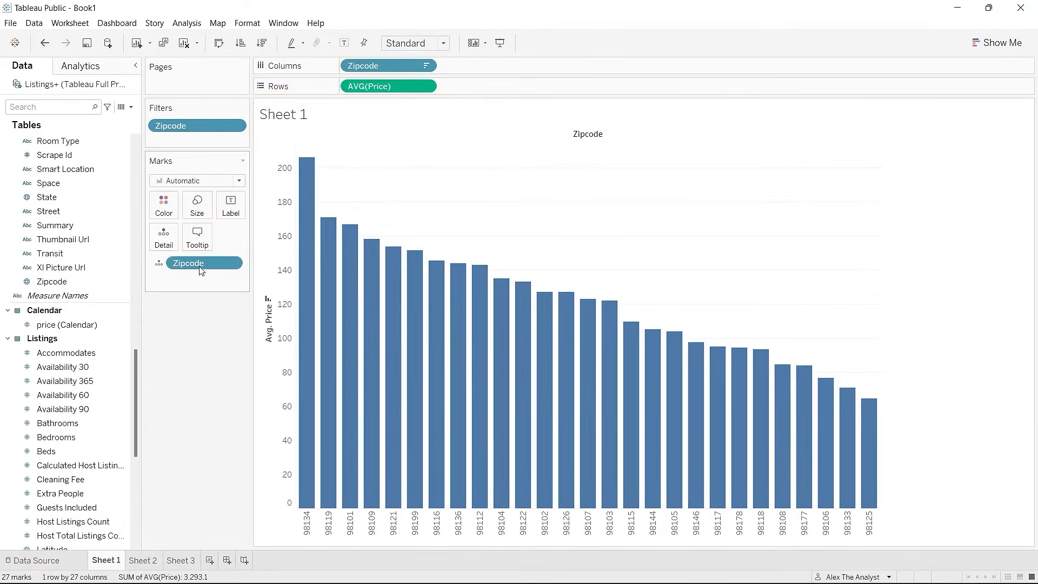
left_click(159, 264)
left_click(173, 282)
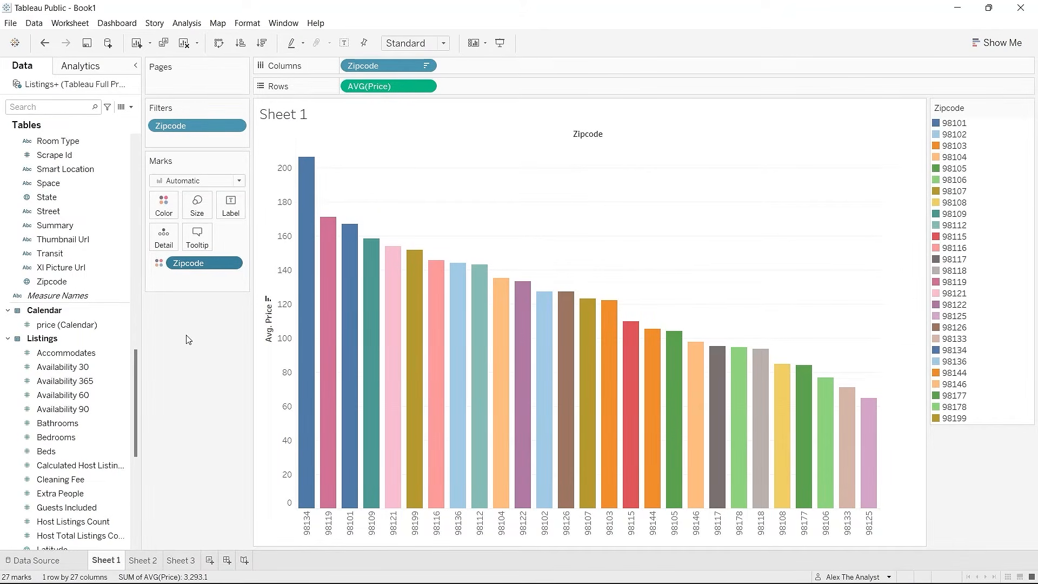
Step: Retitle the sheet 'Price by Zipcode' and make the title bold
double_click(292, 117)
left_click(467, 236)
key("ctrl+a")
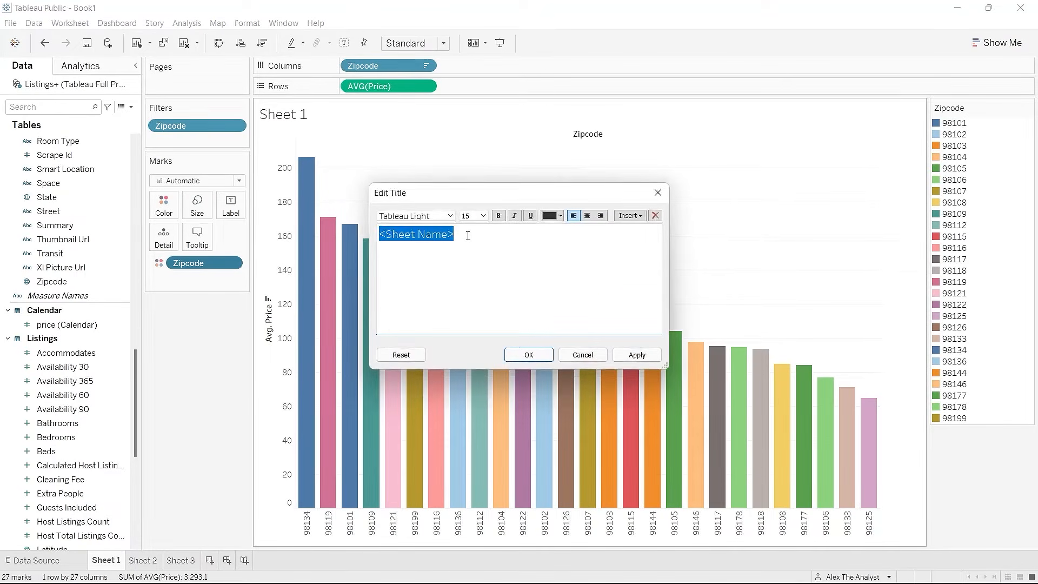
type("Price by")
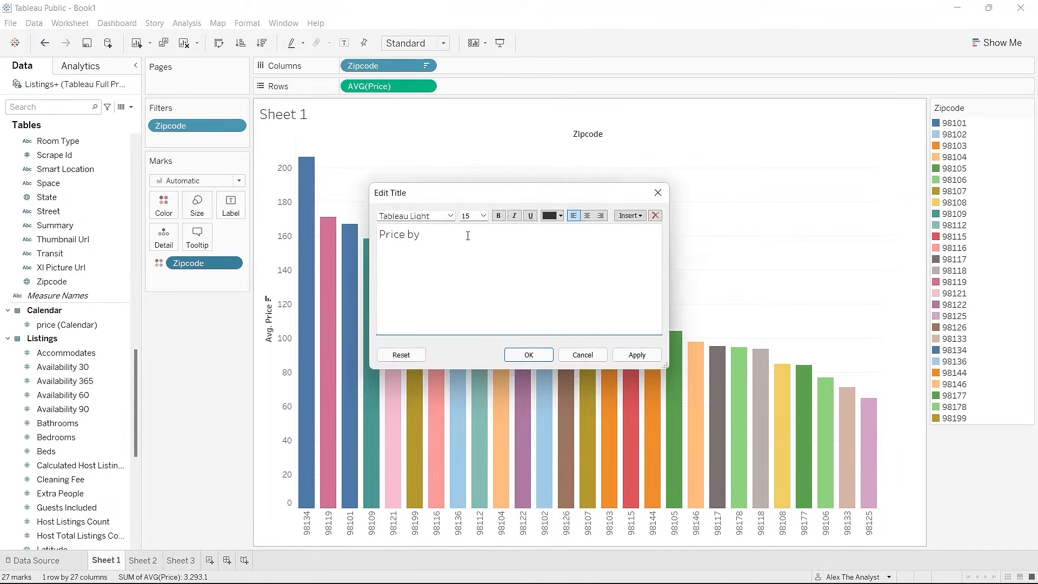
type(" Zipcode")
left_click_drag(464, 235, 362, 238)
left_click(494, 218)
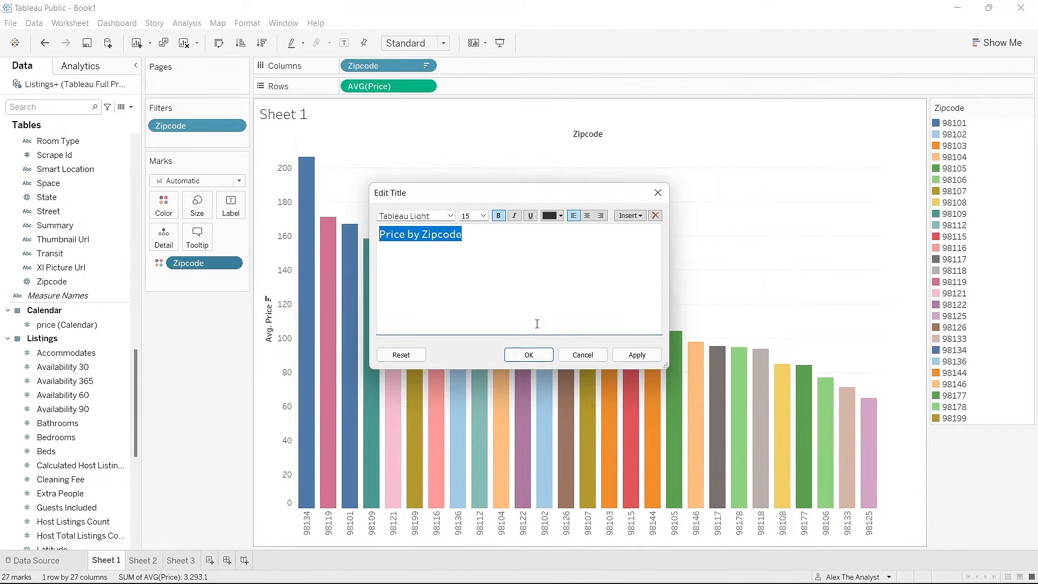
left_click(636, 355)
left_click(529, 355)
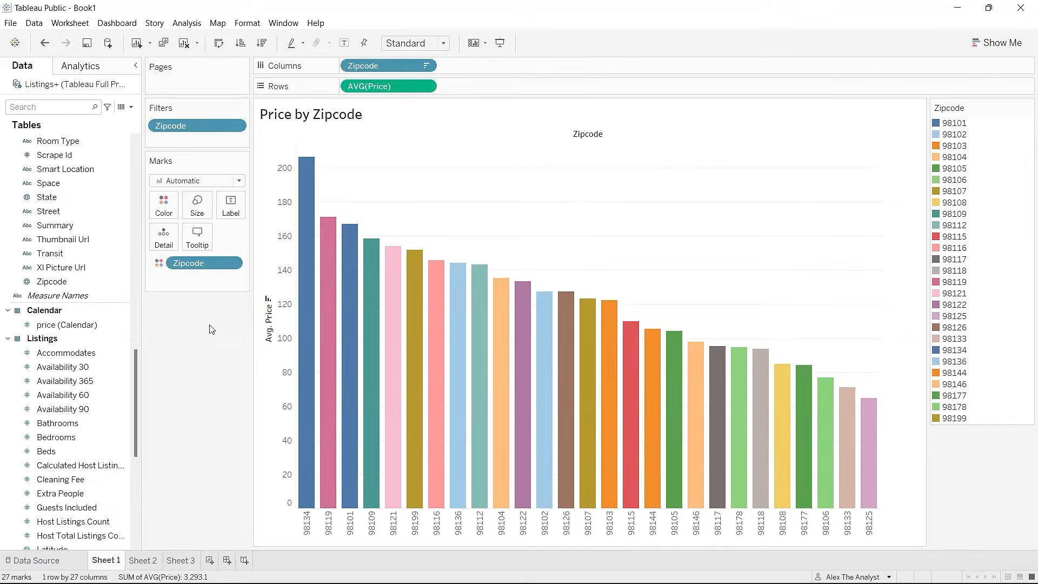
Step: On Sheet 2, show the Show Me suggestions and place Zipcode on Columns
left_click(145, 563)
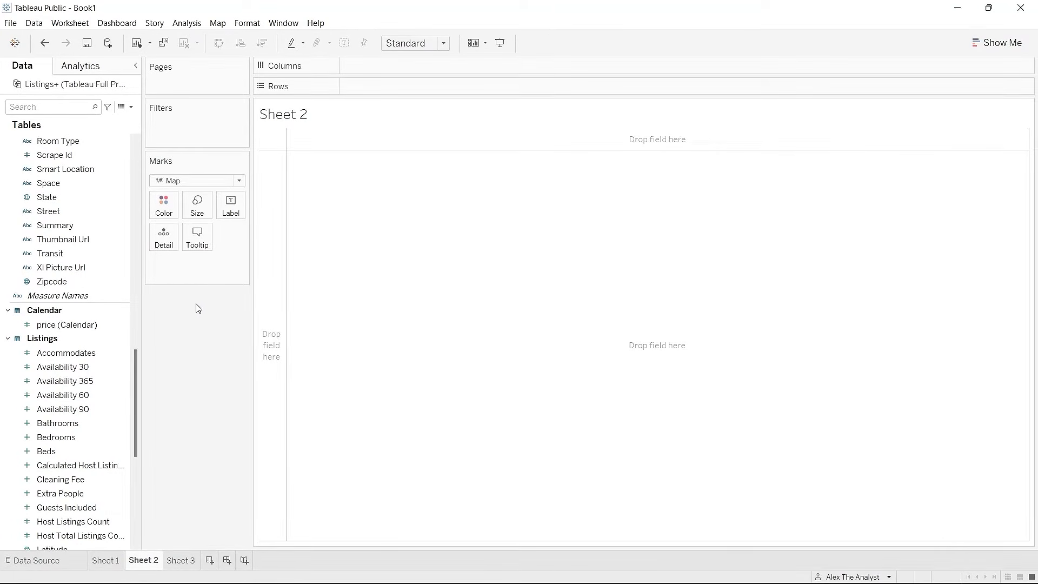
left_click(1000, 43)
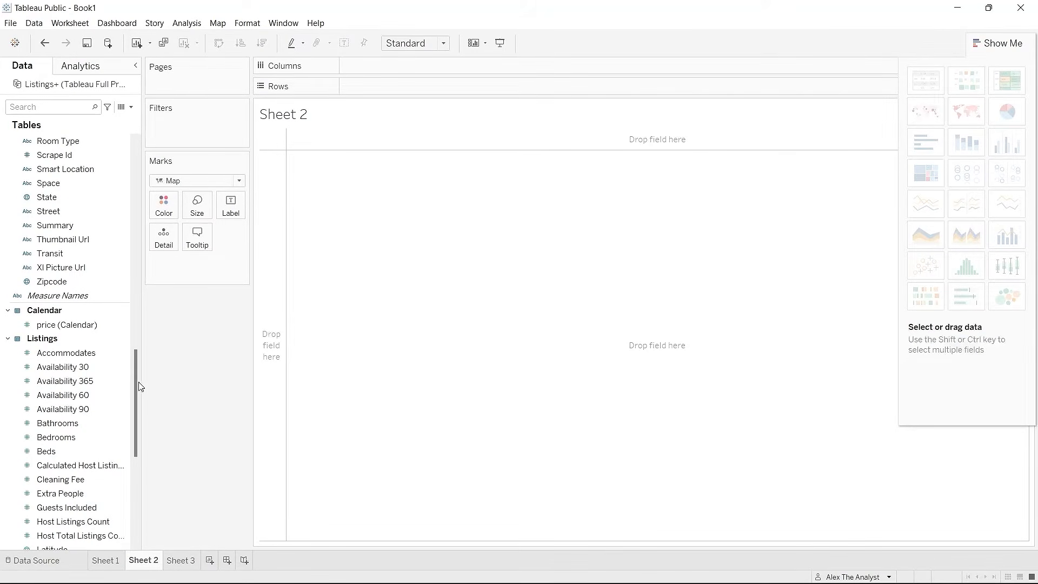
left_click_drag(136, 384, 135, 442)
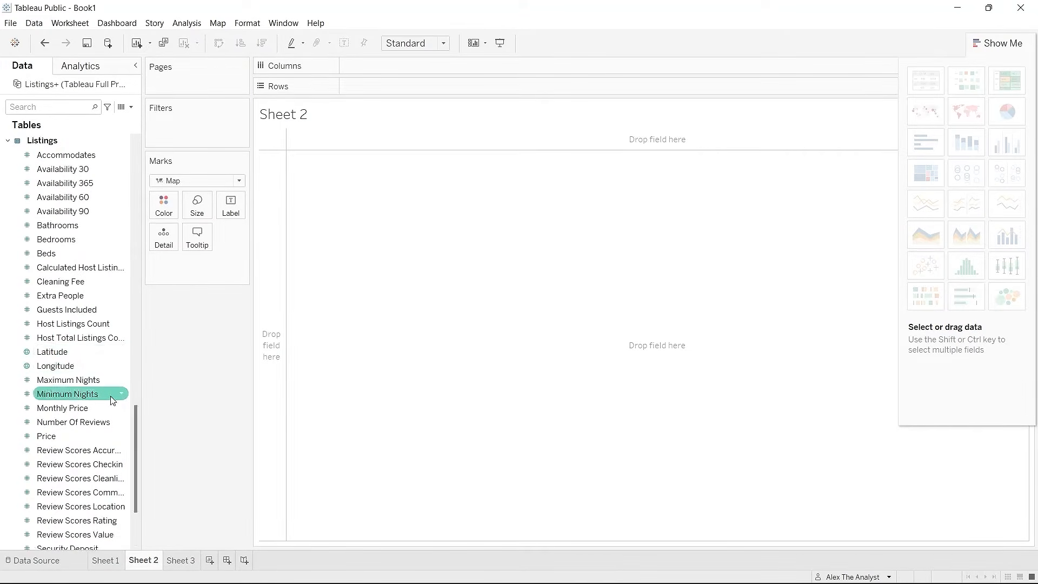
left_click_drag(135, 426, 134, 478)
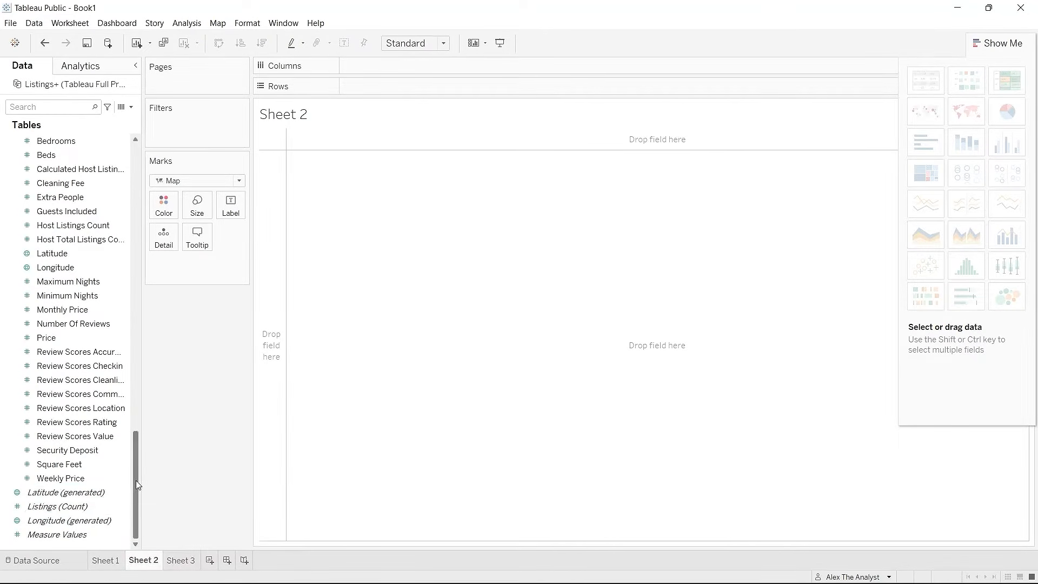
left_click_drag(136, 480, 139, 358)
left_click(84, 338)
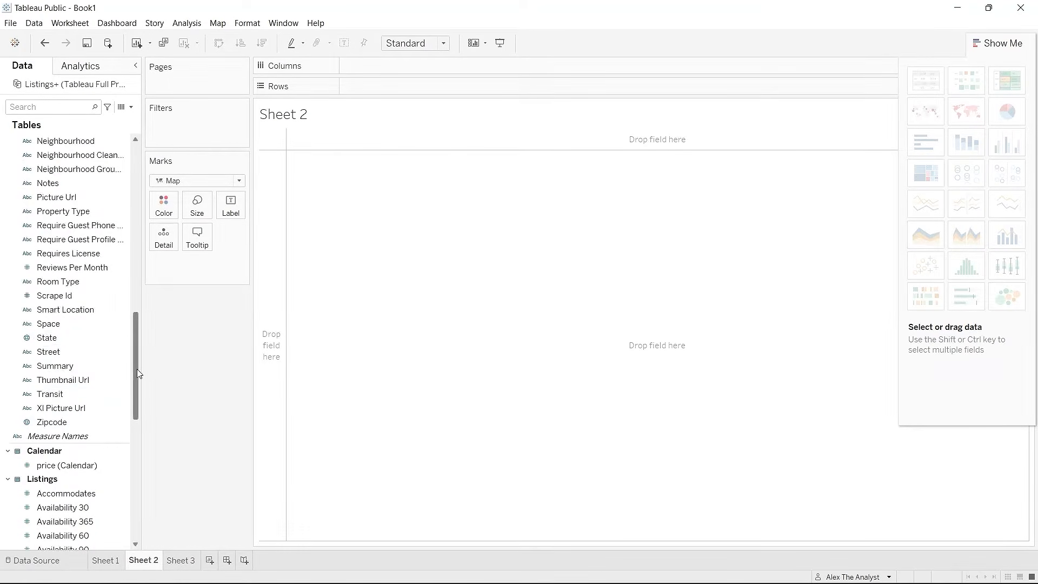
left_click_drag(138, 372, 135, 223)
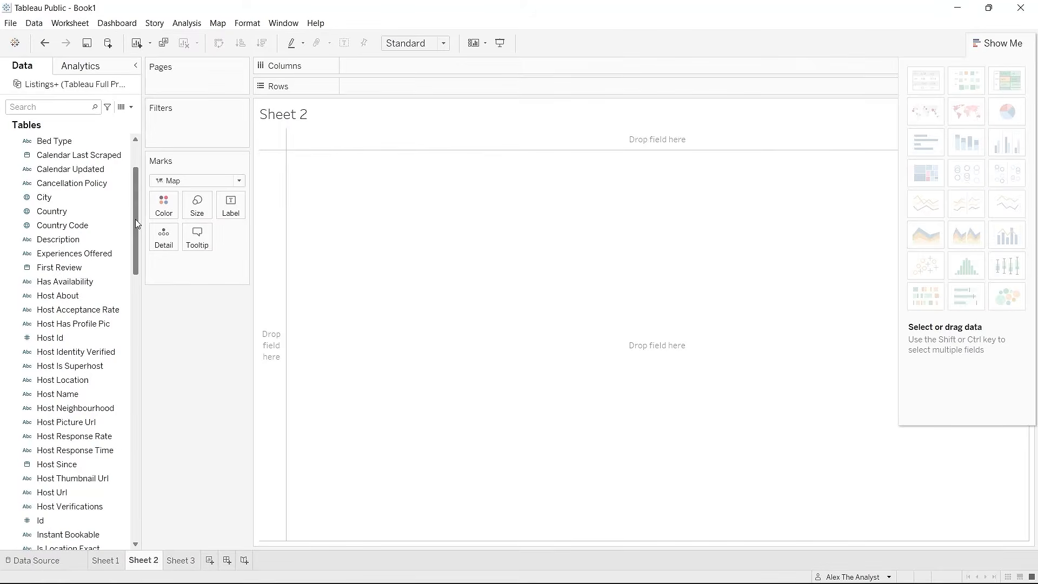
scroll(137, 223, "down", 1)
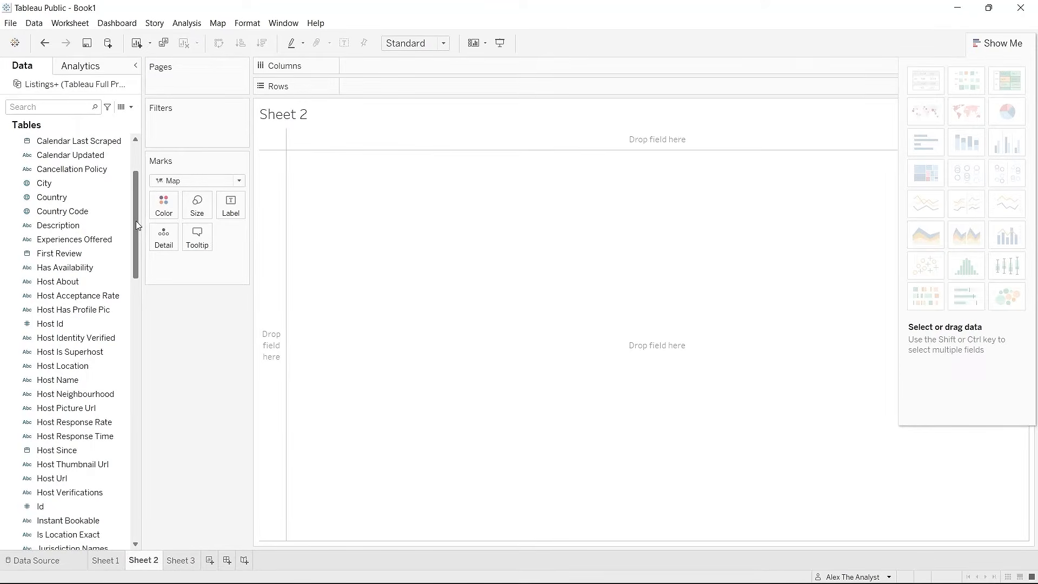
left_click_drag(137, 224, 409, 71)
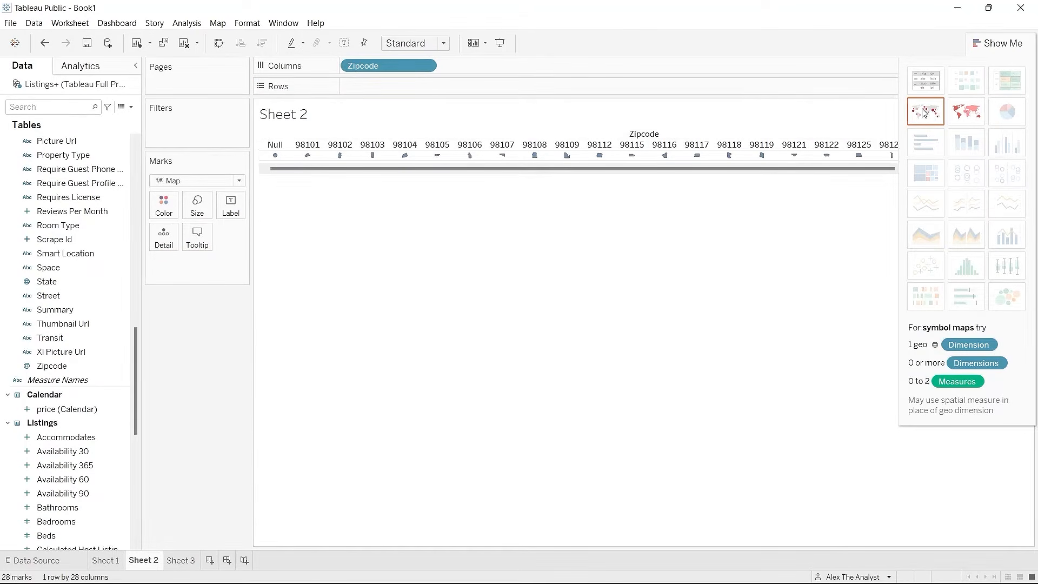
Step: Turn the zipcodes into a filled map and zoom and pan it to frame Seattle
left_click(966, 112)
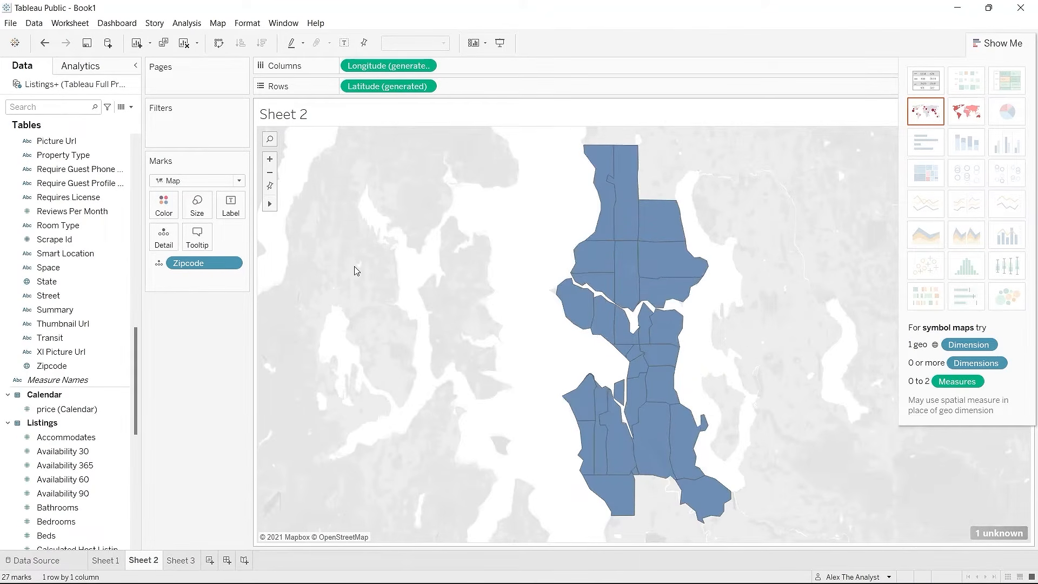
left_click(270, 173)
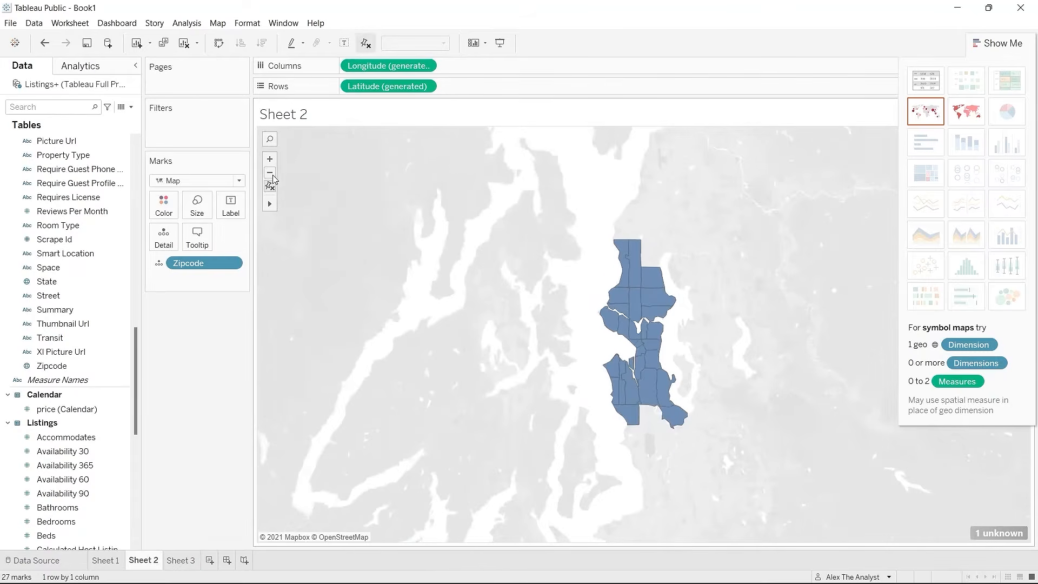
left_click(271, 173)
left_click(271, 173)
left_click(271, 173)
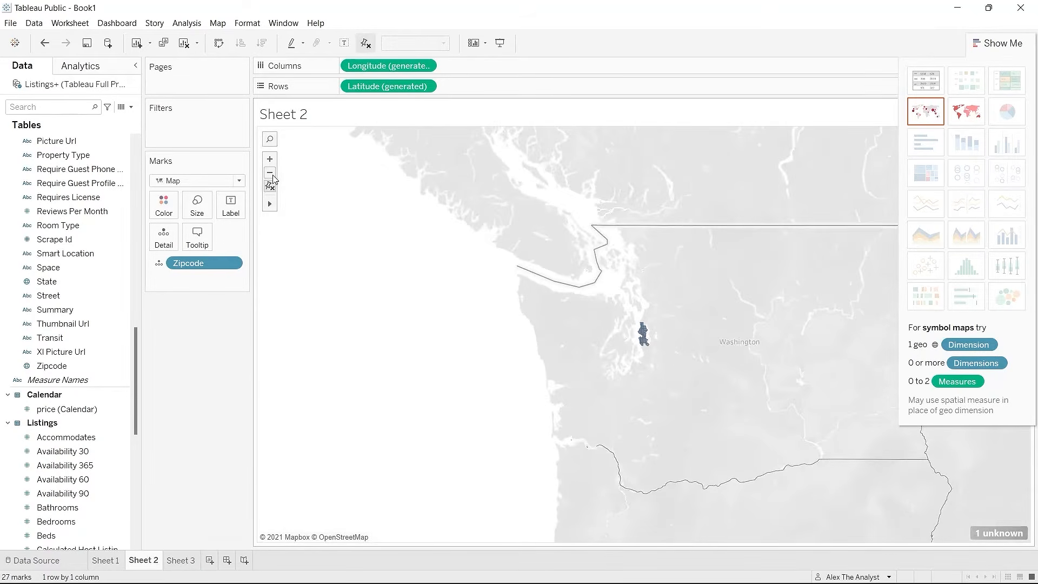
left_click(270, 159)
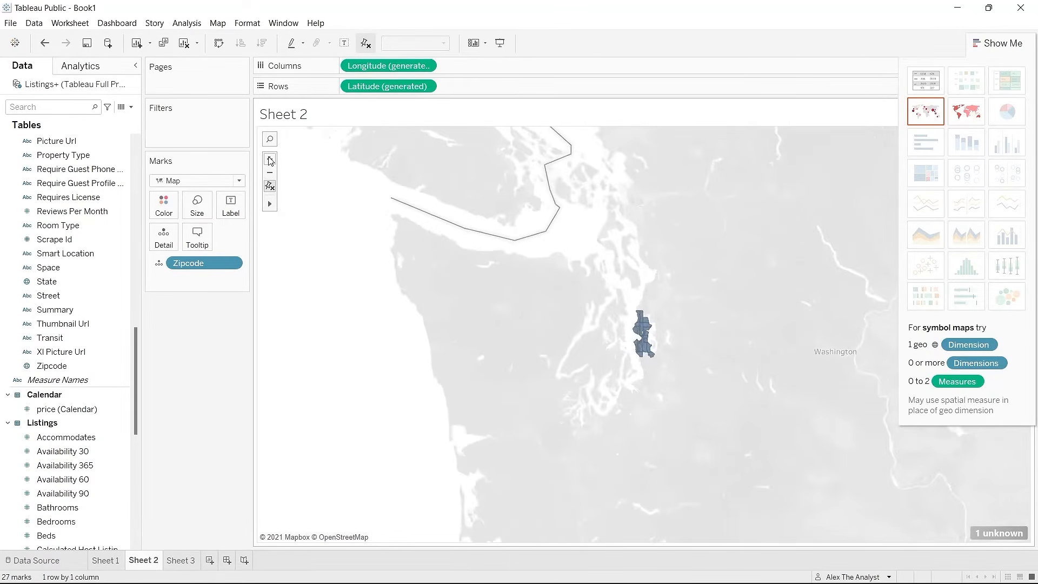
left_click(270, 159)
left_click(270, 159)
left_click(270, 159)
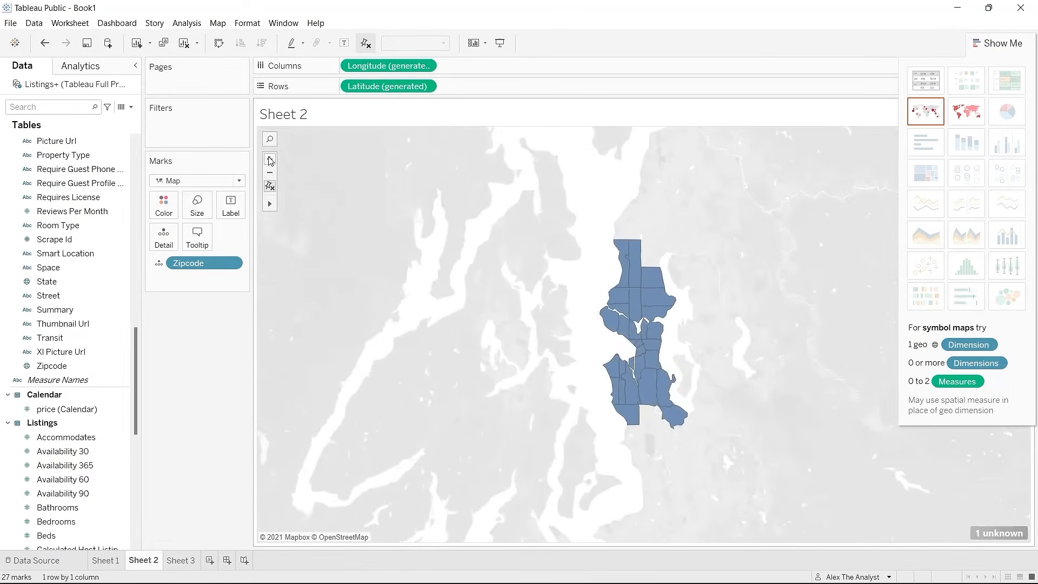
left_click(270, 159)
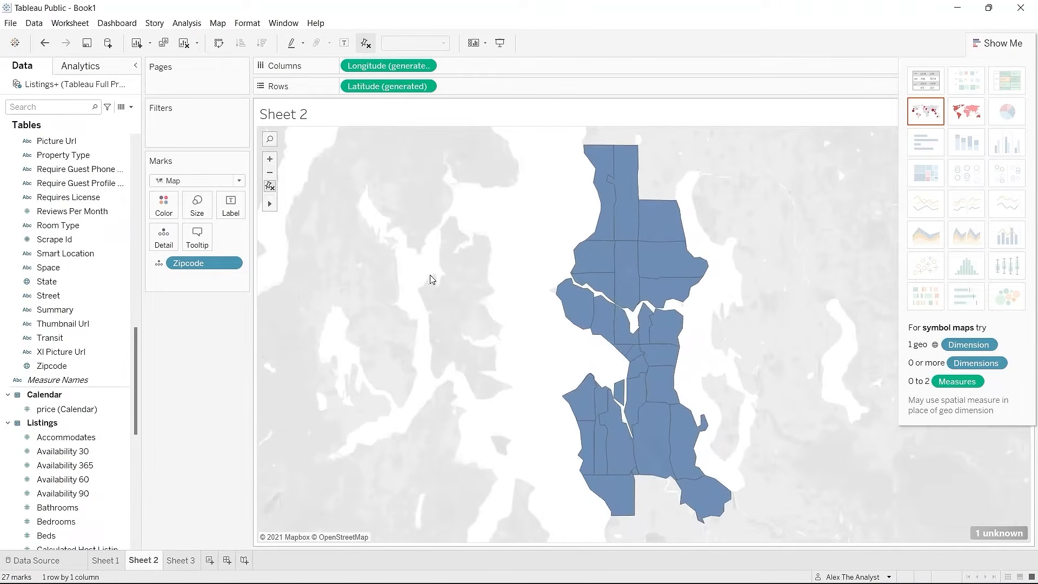
left_click(297, 204)
left_click_drag(436, 278, 363, 265)
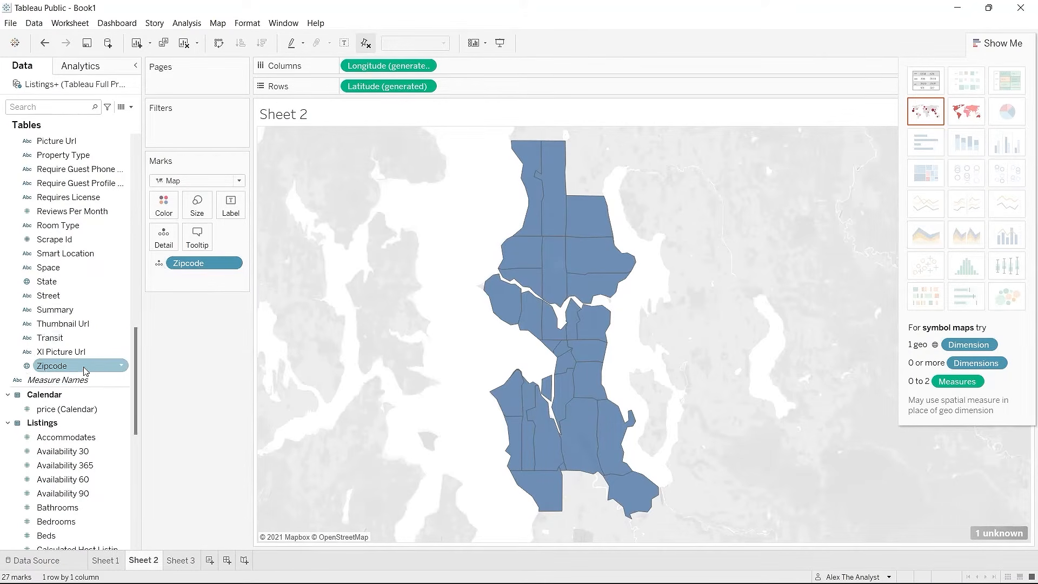
Step: Add Zipcode to the map's marks again as Color so each region gets its own colour
left_click_drag(60, 365, 211, 280)
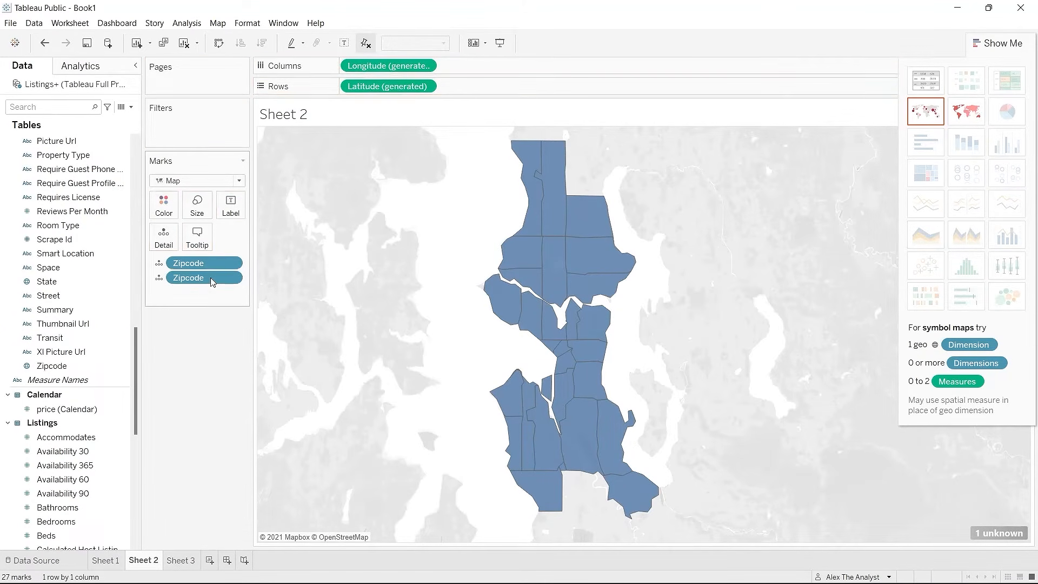
left_click(161, 283)
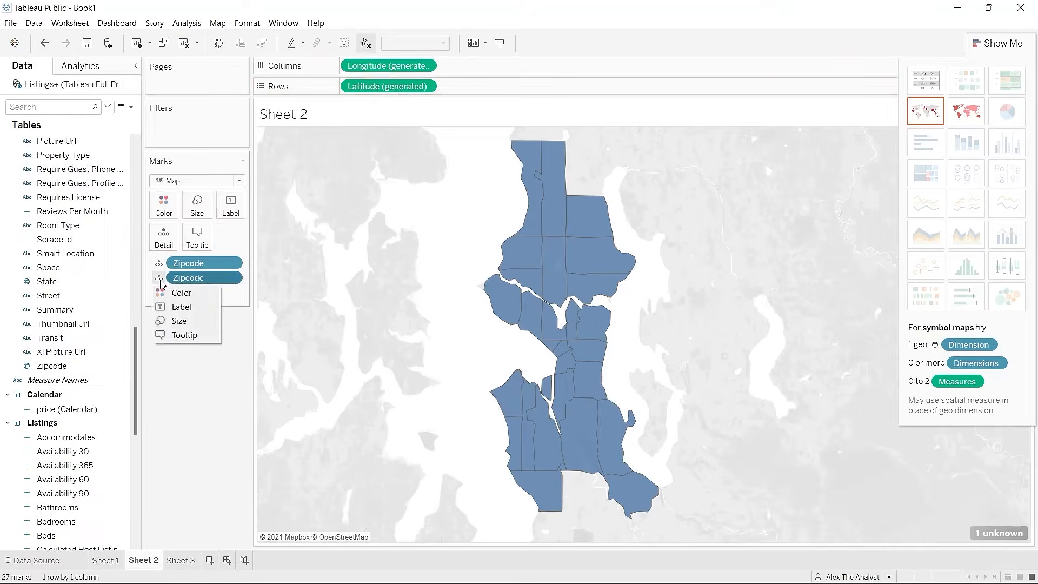
left_click(185, 300)
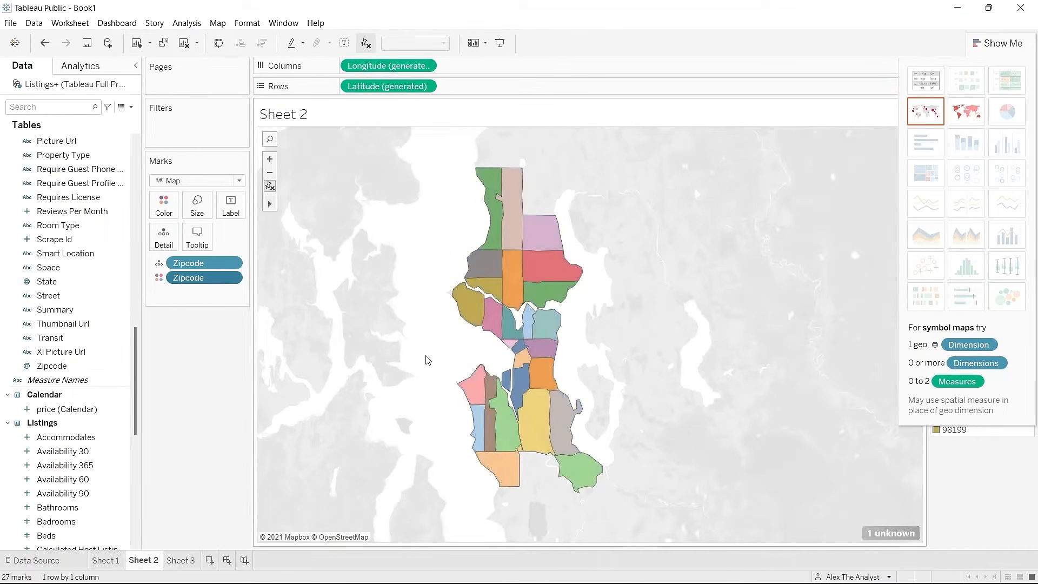
left_click(992, 43)
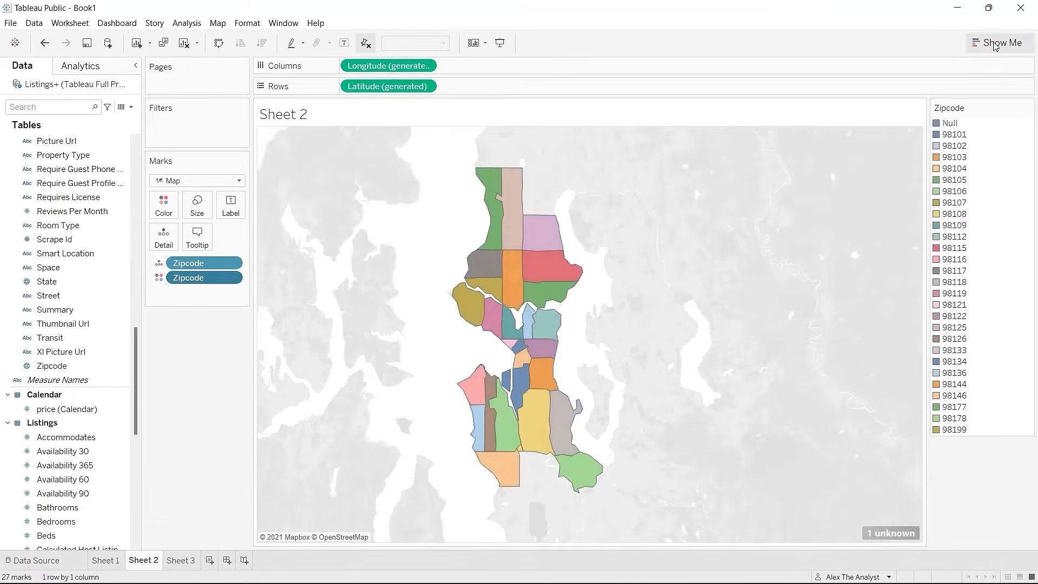
Step: Exclude the Null zipcode from the map through its legend entry, then view Sheet 1's bars
right_click(950, 125)
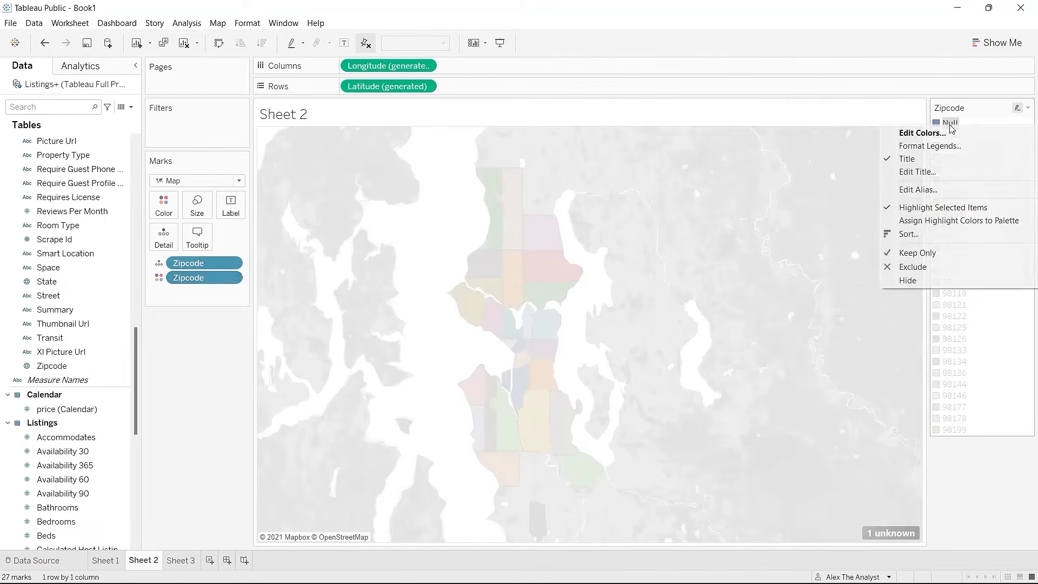
left_click(934, 267)
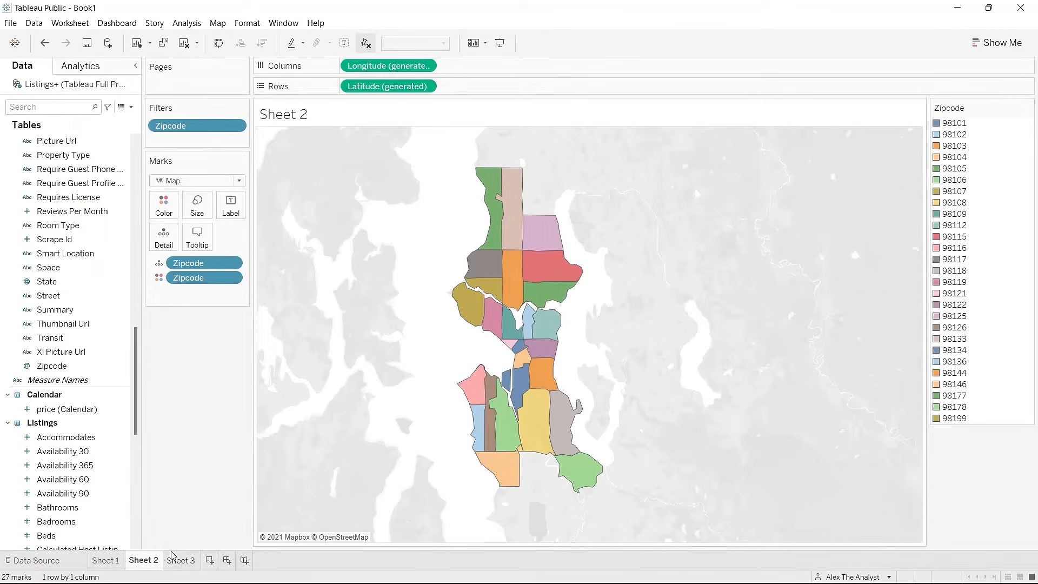
left_click(111, 560)
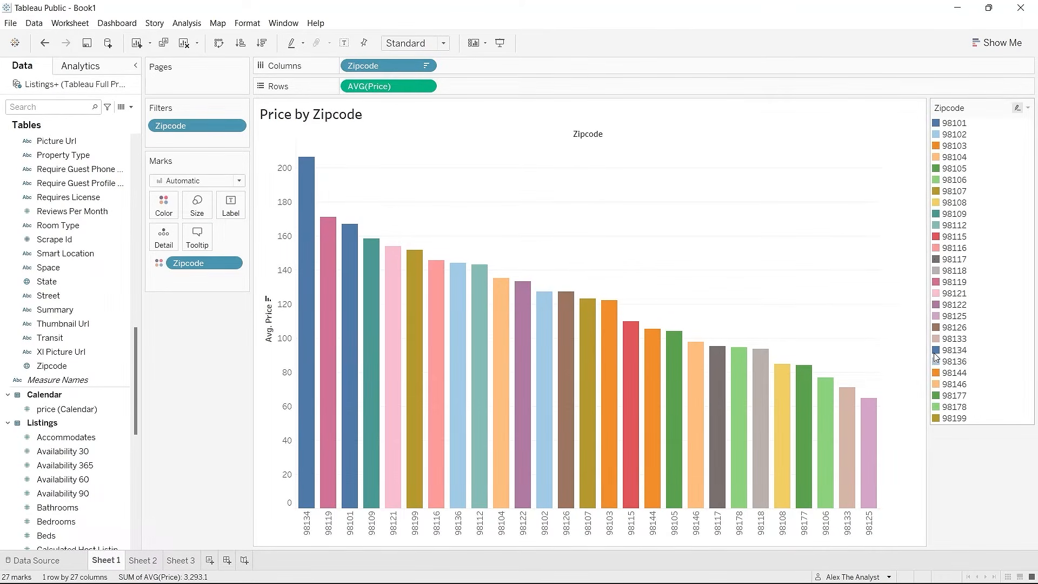
left_click(142, 561)
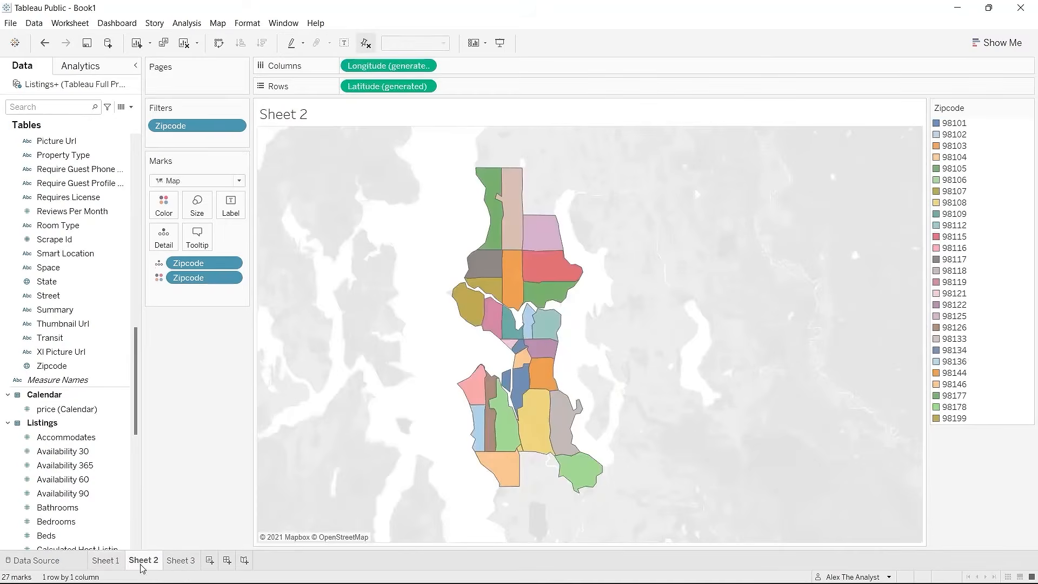
left_click(108, 562)
left_click(141, 562)
left_click(105, 562)
left_click(142, 561)
left_click(111, 563)
left_click(135, 563)
left_click(112, 564)
left_click(143, 562)
left_click(107, 562)
left_click(142, 561)
Step: Label each of the 27 map regions with its zipcode, check Sheet 1, and return to the map
left_click(159, 264)
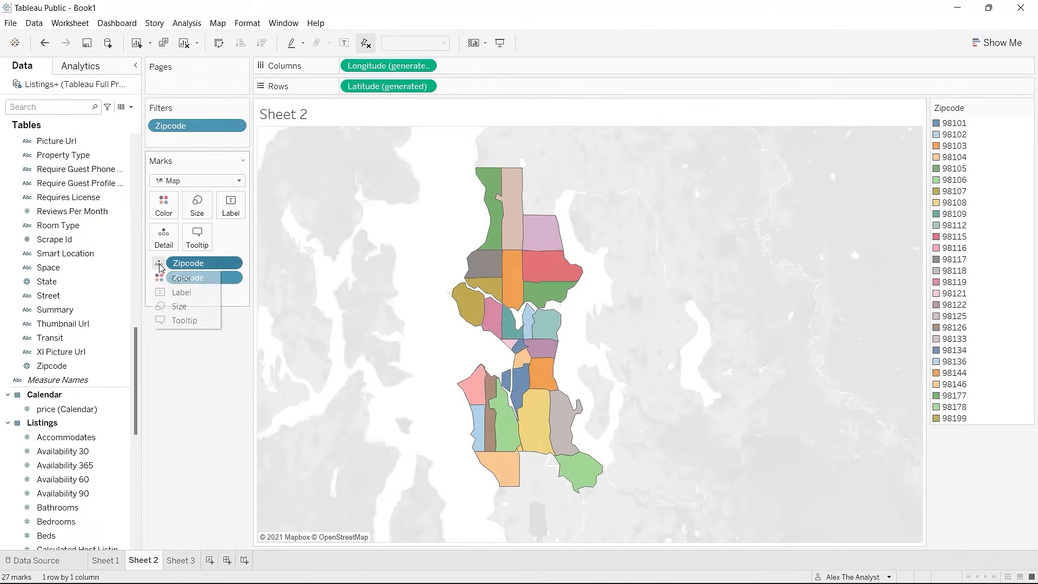
left_click(181, 292)
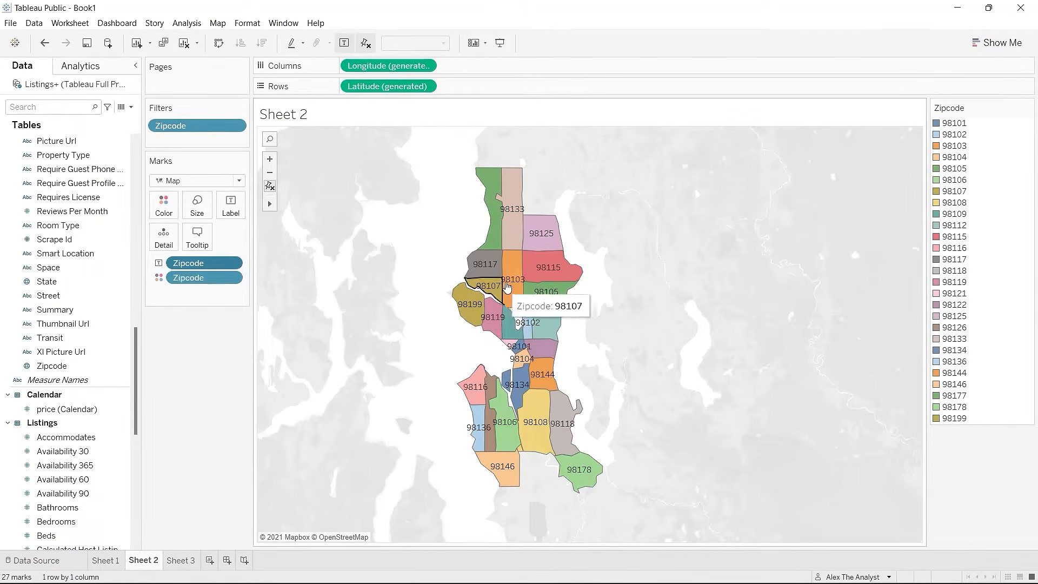
left_click(103, 564)
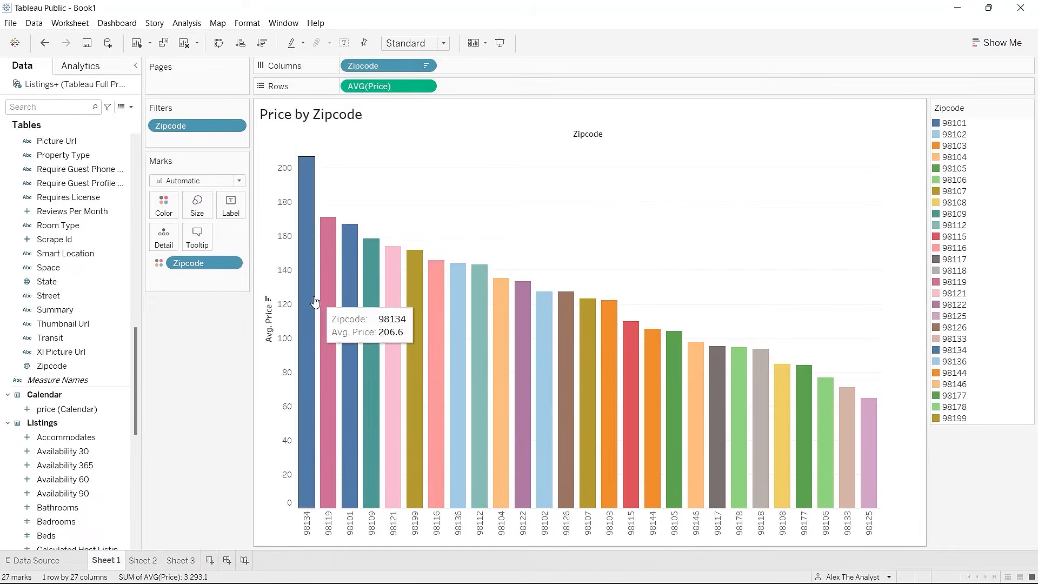
left_click(143, 561)
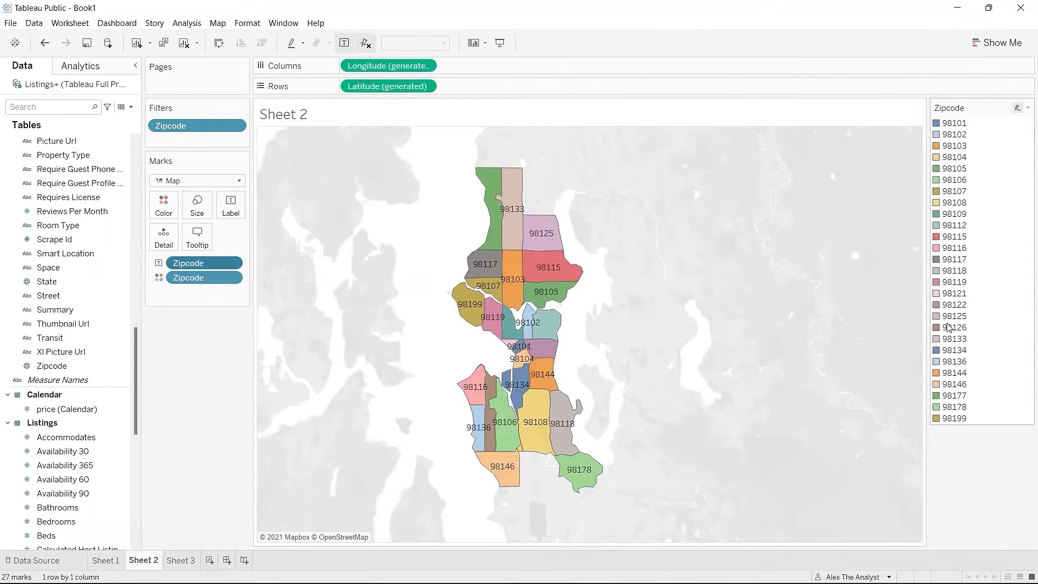
mouse_move(517, 392)
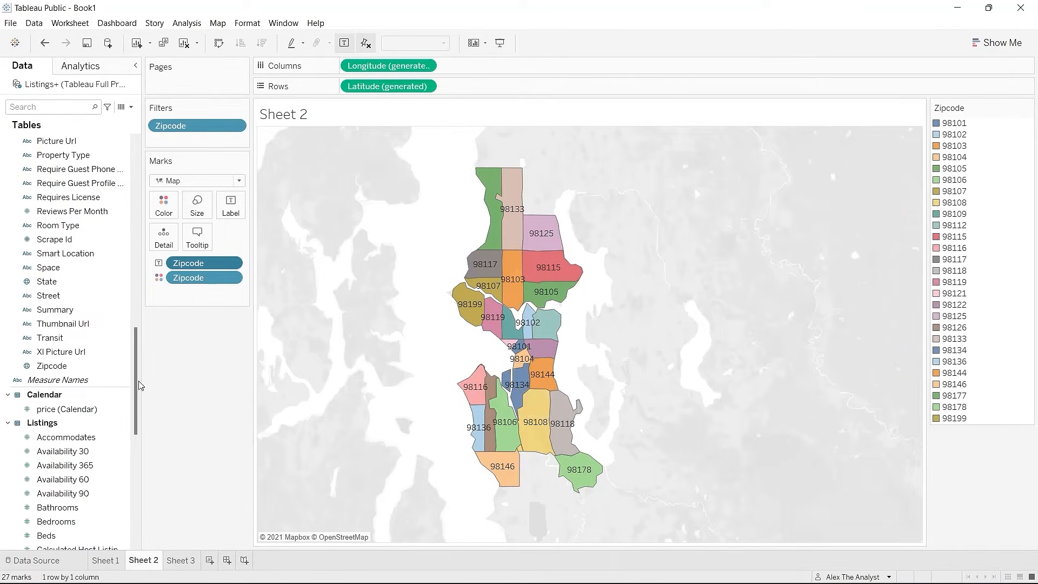
Step: Add Price to the map's marks as a label for each zipcode region
left_click_drag(135, 411, 135, 470)
left_click_drag(81, 408, 213, 298)
left_click(159, 295)
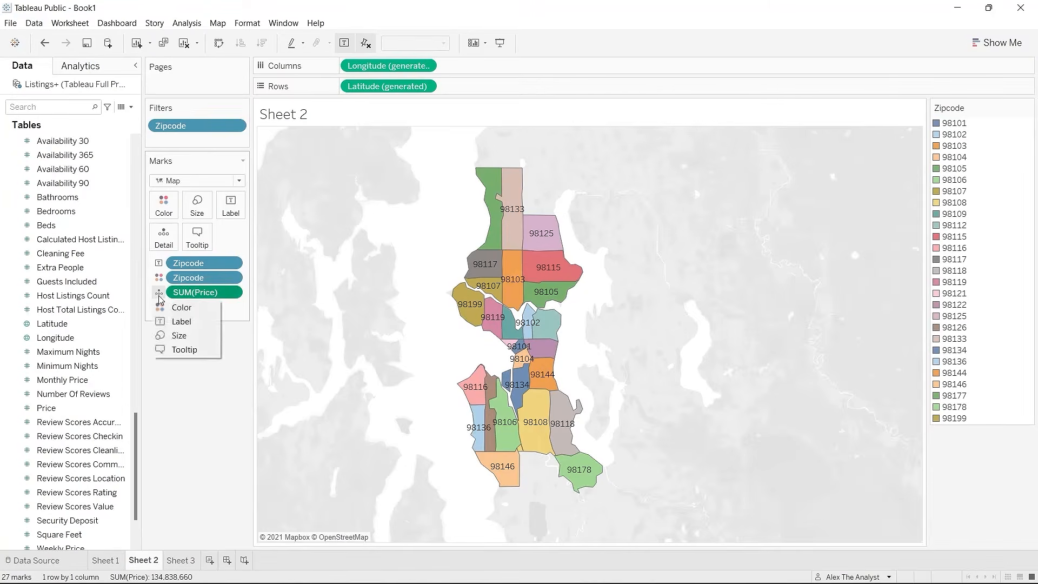
left_click(176, 323)
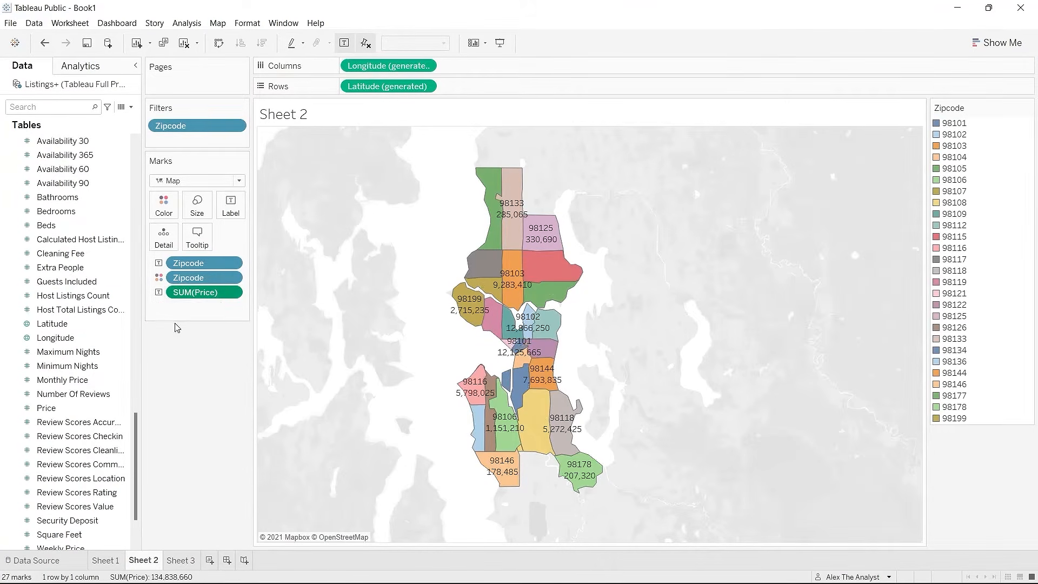
Step: Change the price labels to Average, e.g. 206.6 for 98134, and compare with Sheet 1's bars
left_click(236, 292)
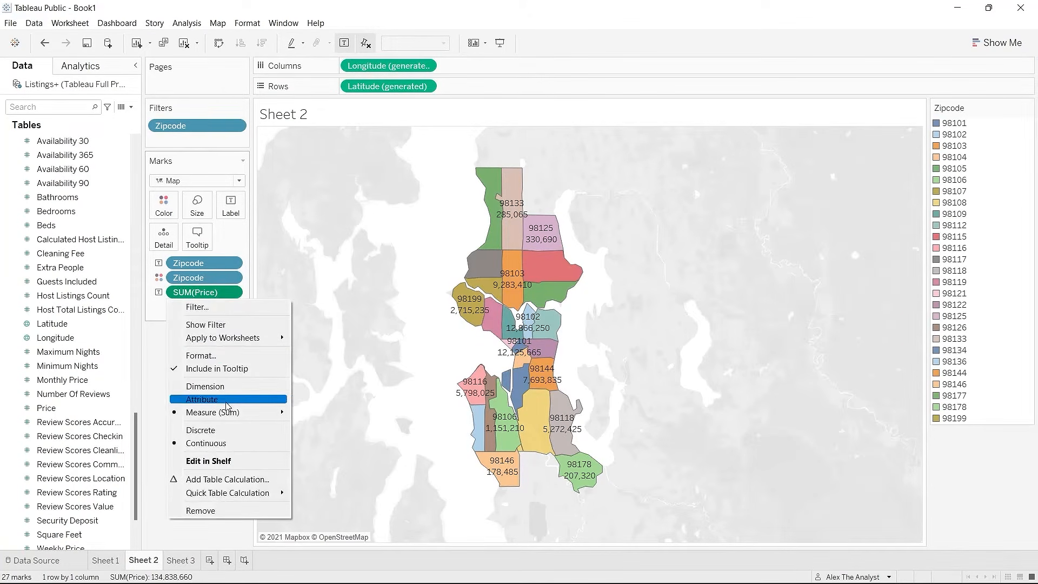
mouse_move(232, 413)
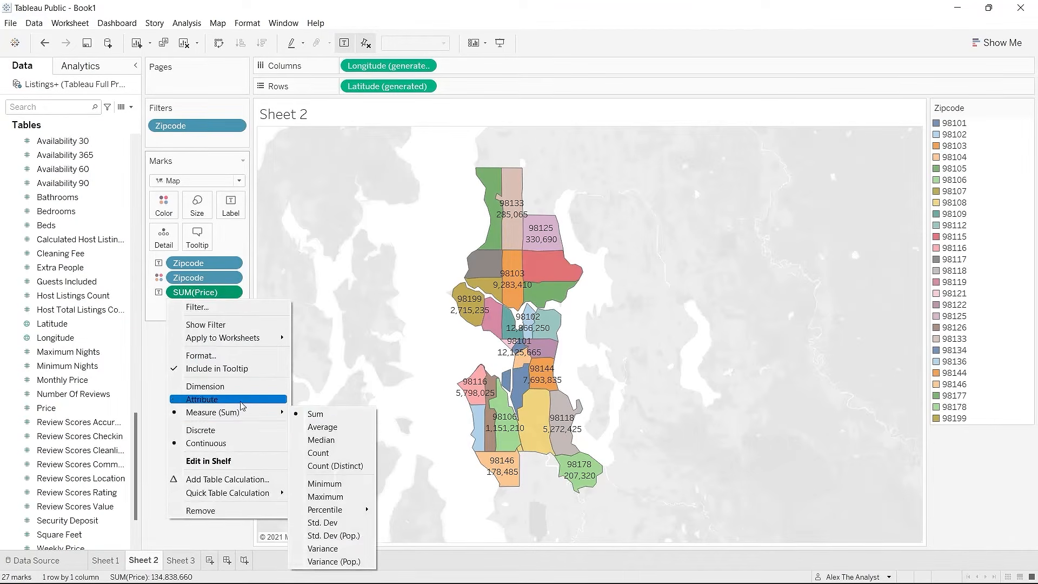
left_click(318, 427)
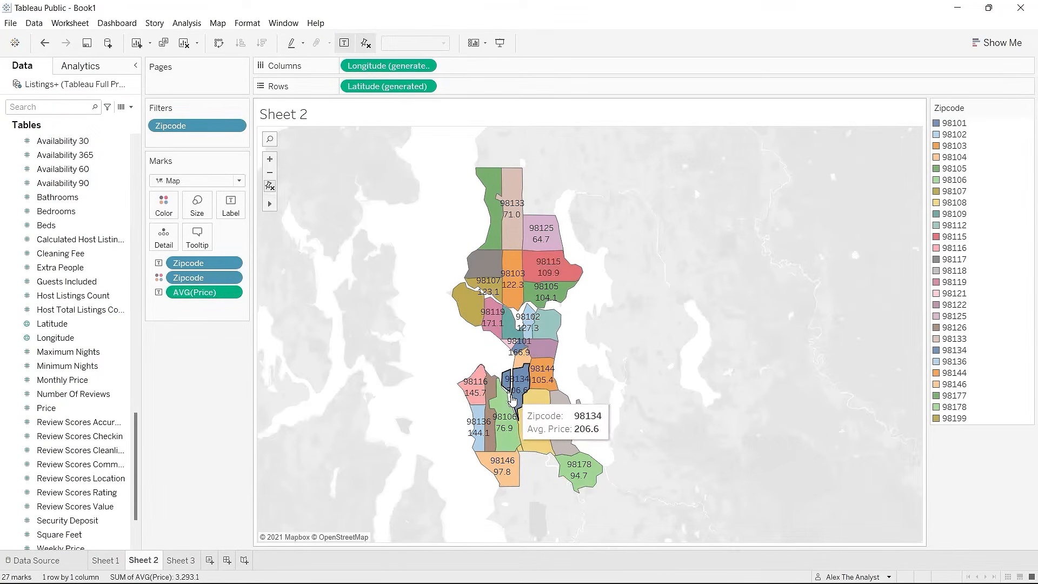
left_click(113, 561)
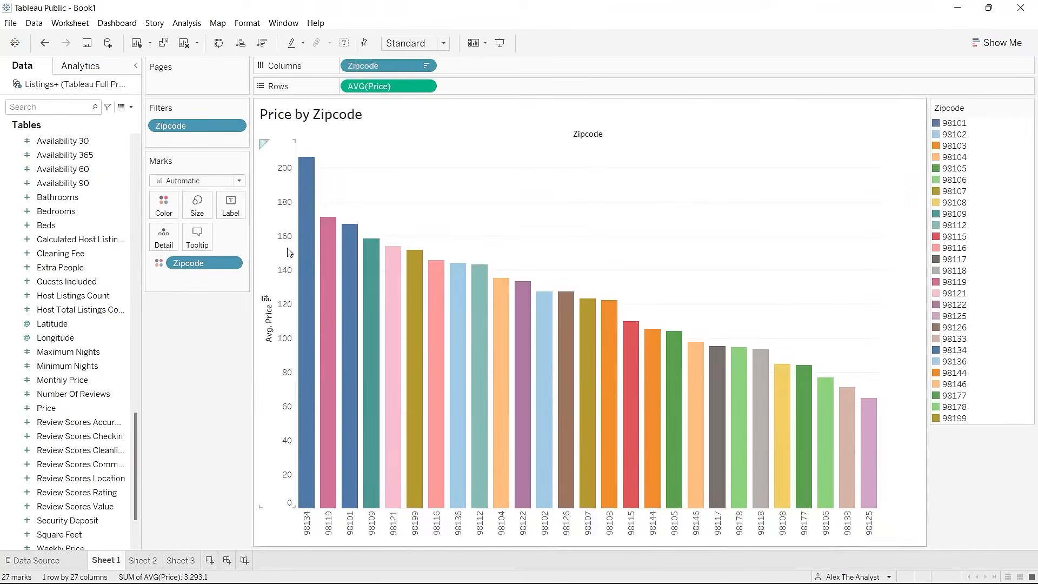
mouse_move(305, 170)
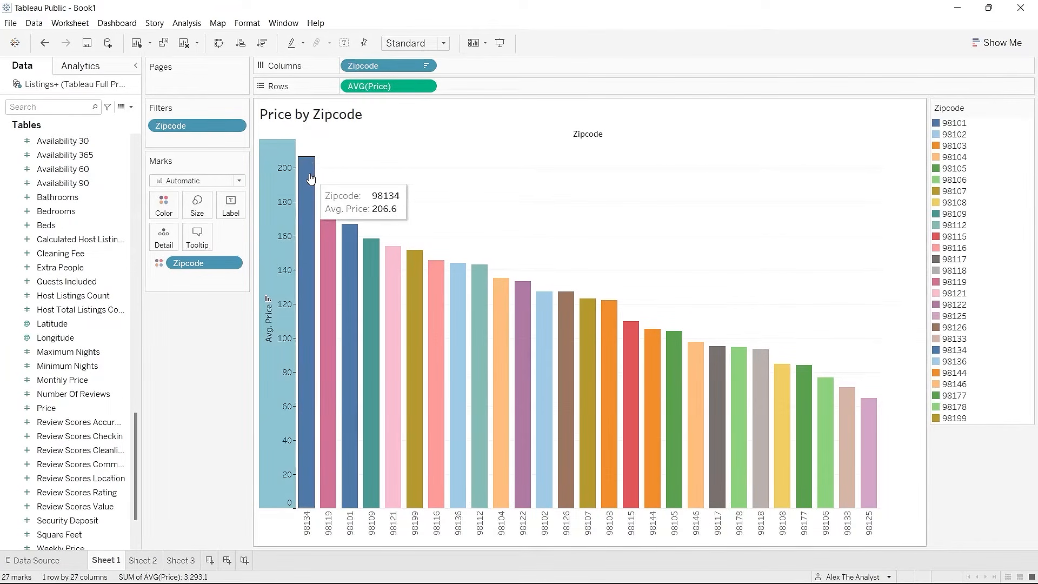
left_click(141, 560)
mouse_move(477, 396)
mouse_move(513, 396)
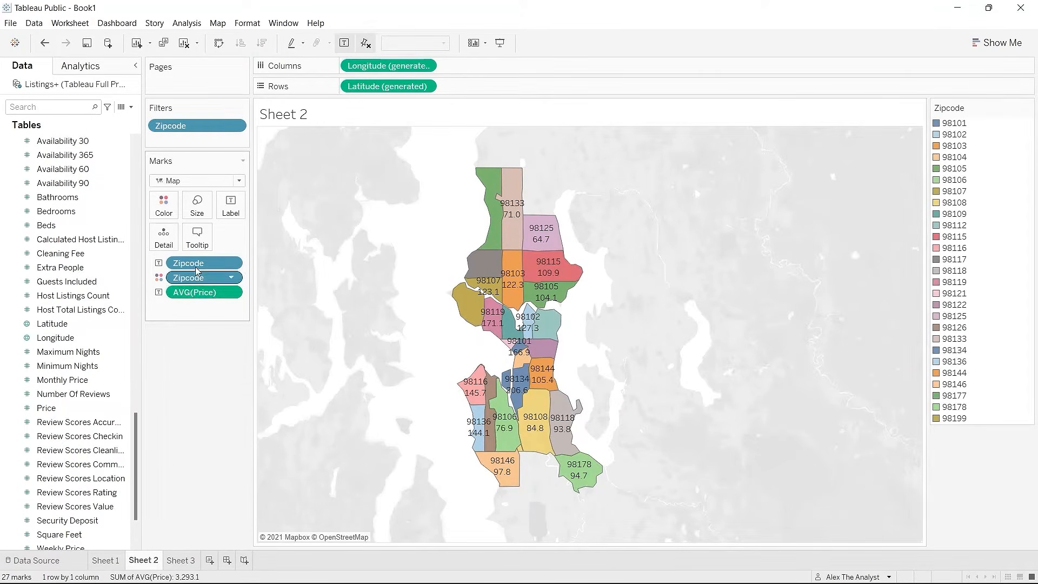
Step: Shrink the mark size so regions like 98117 and 98199 also show zipcode and average price
left_click(203, 208)
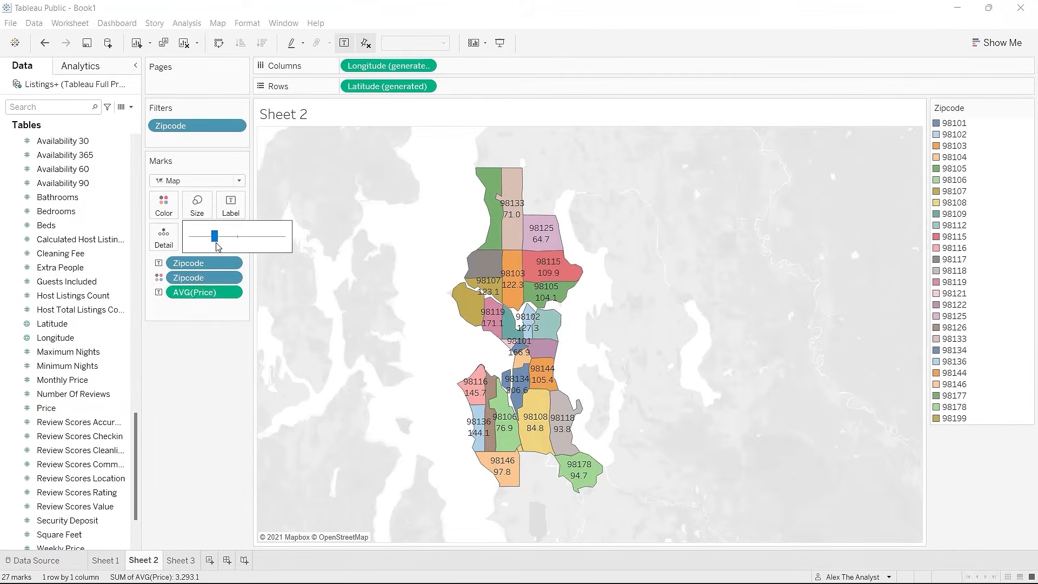
left_click_drag(215, 242, 204, 243)
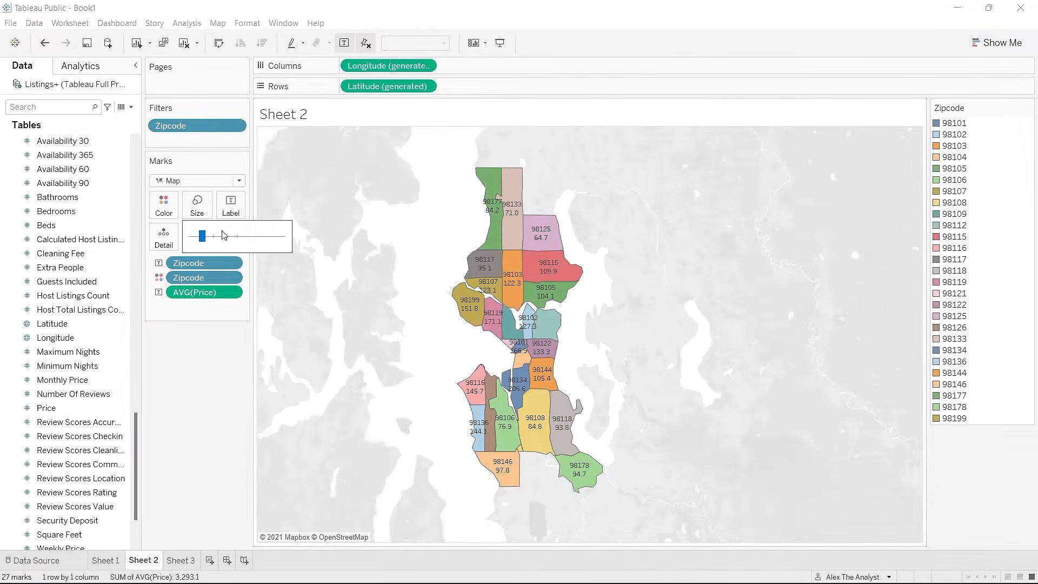
left_click(206, 370)
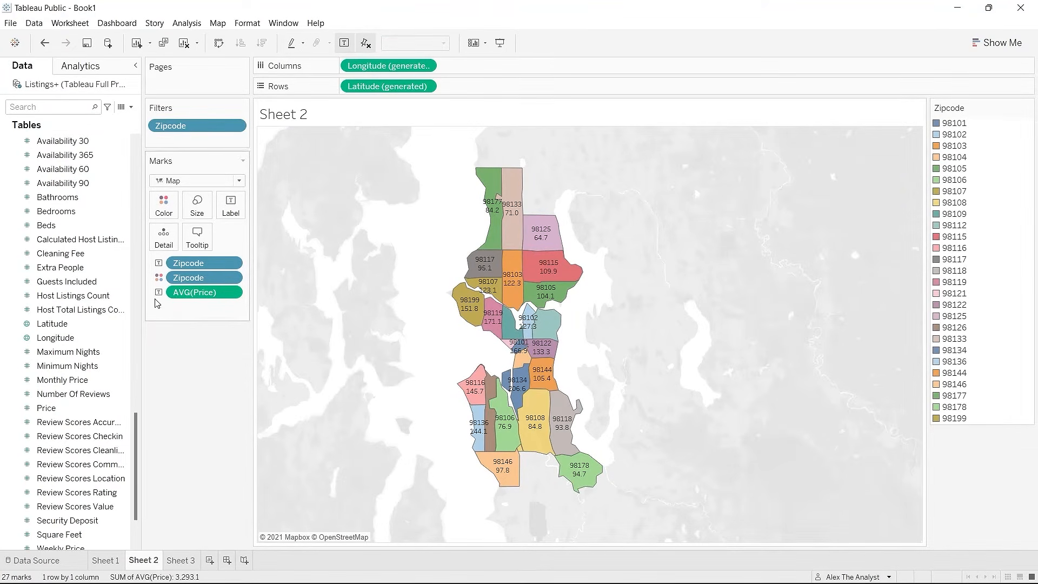
left_click(234, 292)
left_click(152, 359)
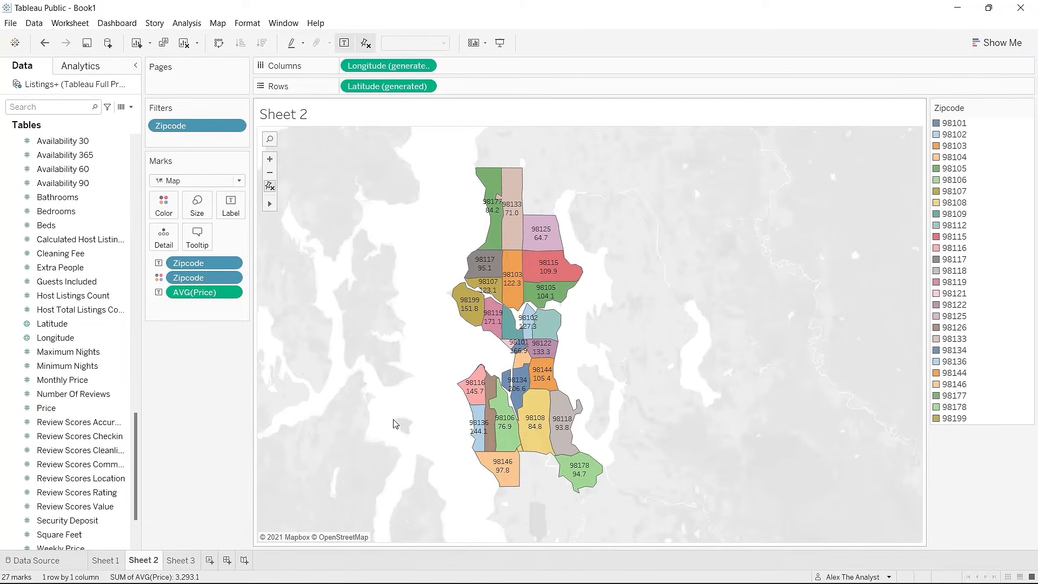
Step: Compare Sheet 1's Price by Zipcode bars with the Sheet 2 map, then go to Sheet 3
left_click(113, 564)
left_click(142, 561)
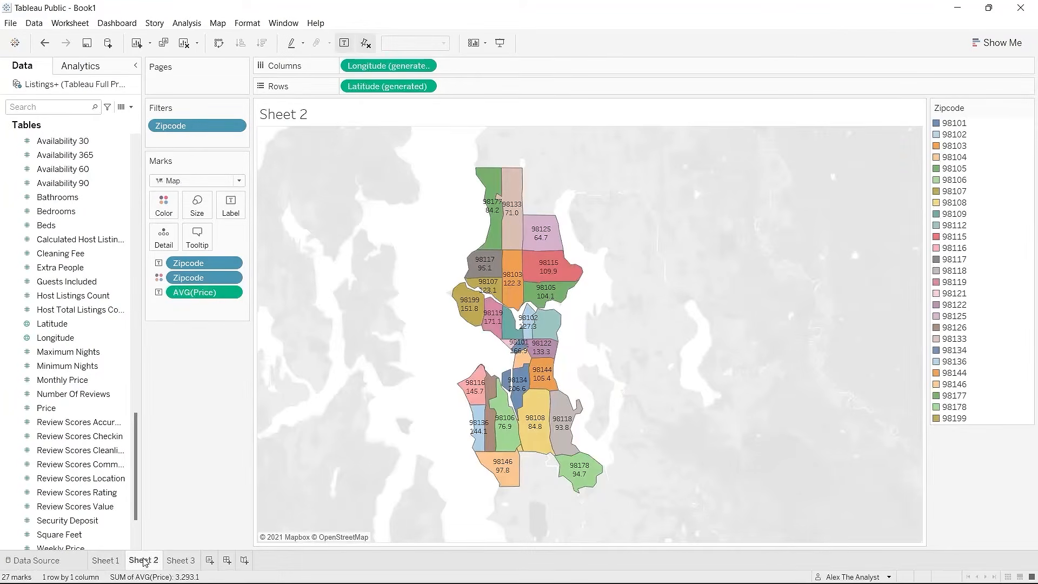
left_click(100, 562)
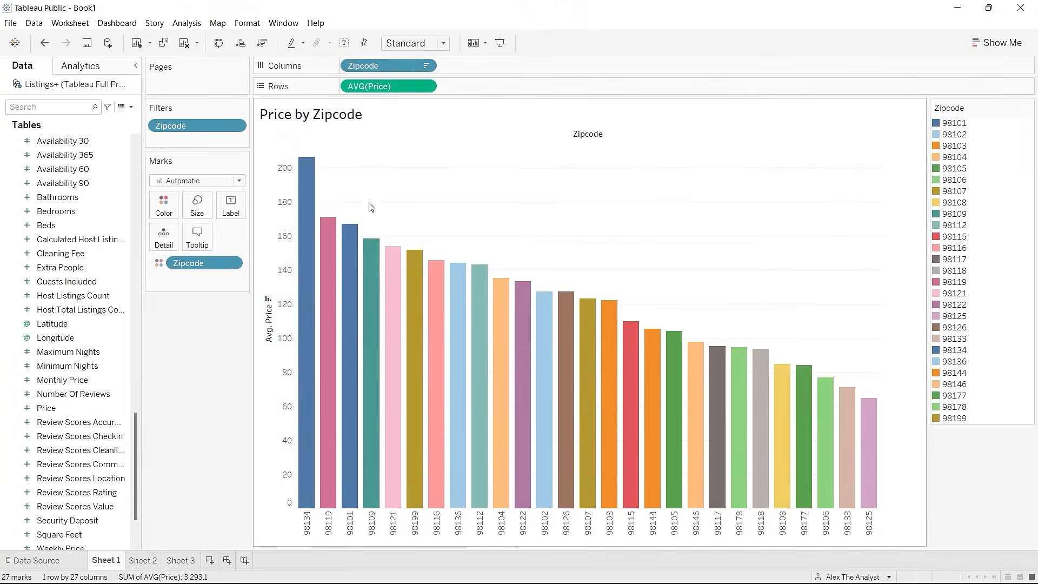
left_click(146, 561)
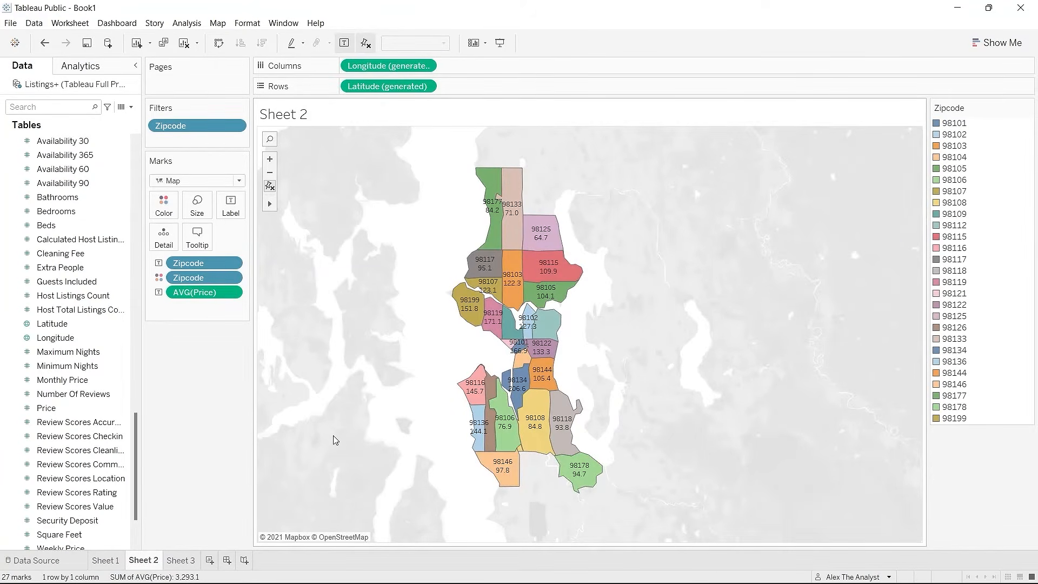
left_click(106, 561)
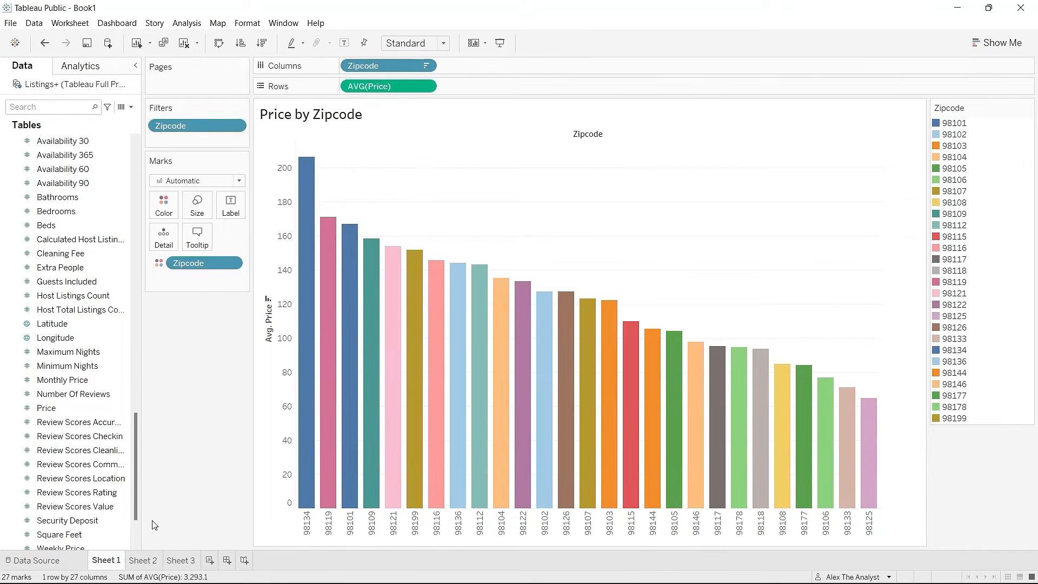
left_click(182, 561)
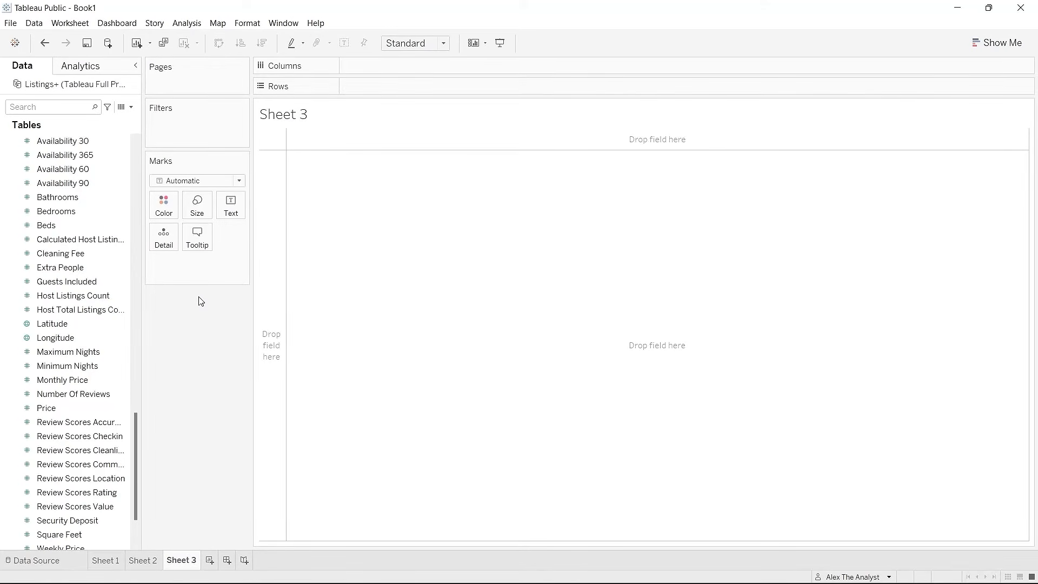
Step: Scroll the Data pane up to the Calendar table's Available, Date and Listing Id fields
scroll(121, 281, "up", 15)
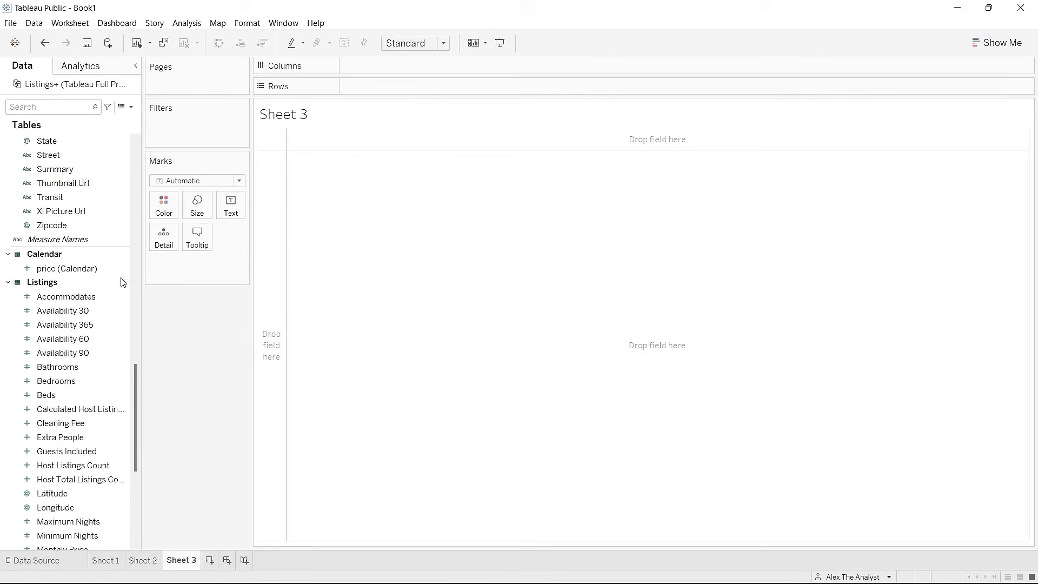
scroll(121, 281, "up", 8)
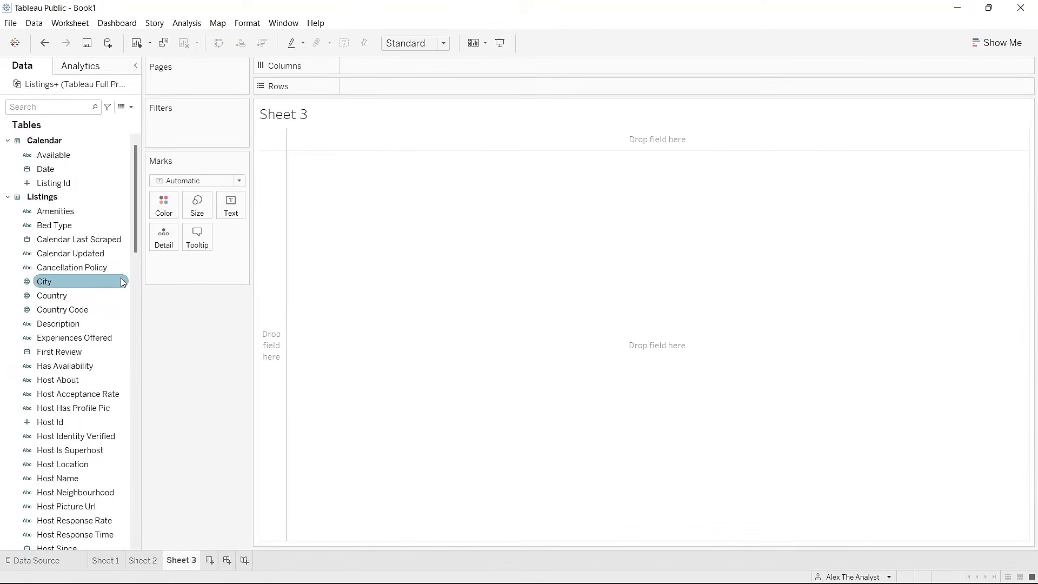
Step: Place the Calendar table's Date on Columns by year and widen the Data pane
left_click(88, 174)
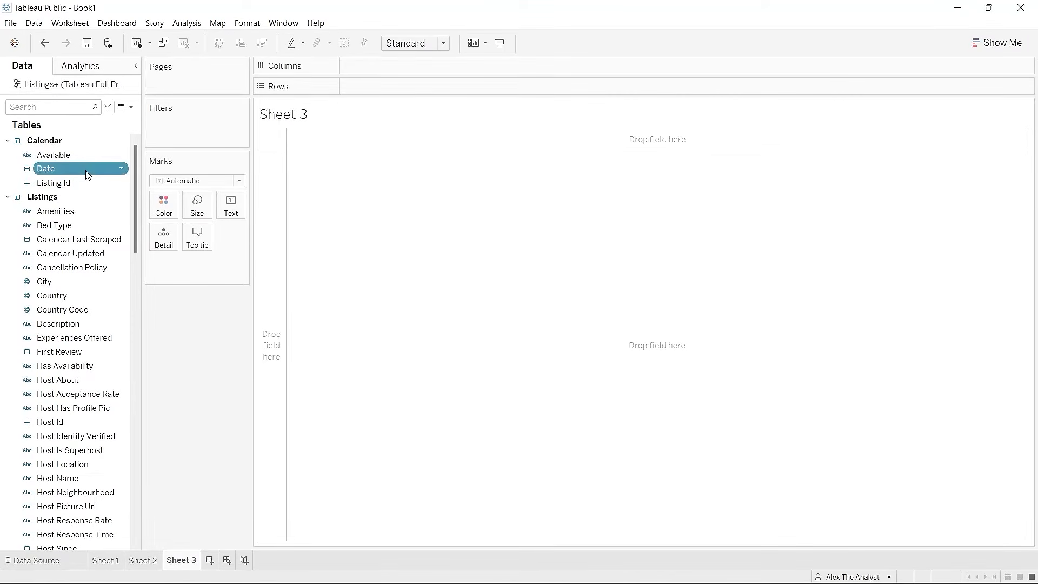
left_click_drag(87, 174, 413, 65)
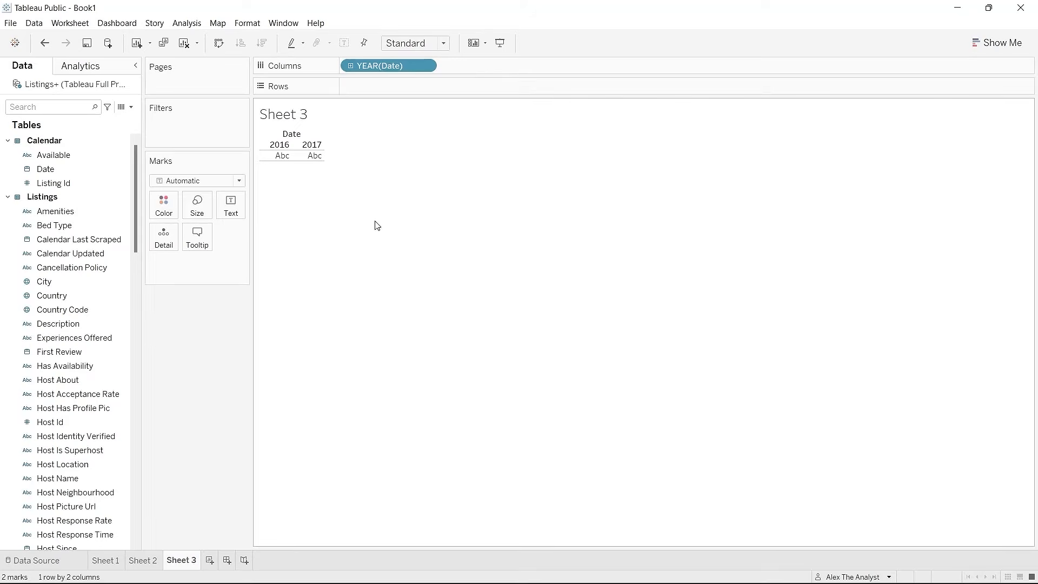
scroll(138, 199, "down", 1)
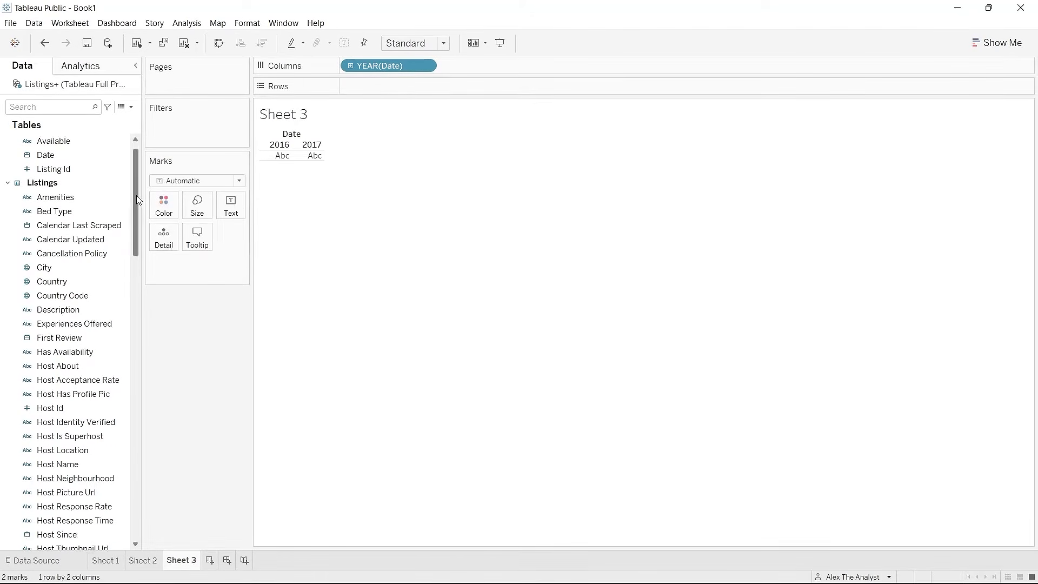
left_click_drag(138, 205, 143, 486)
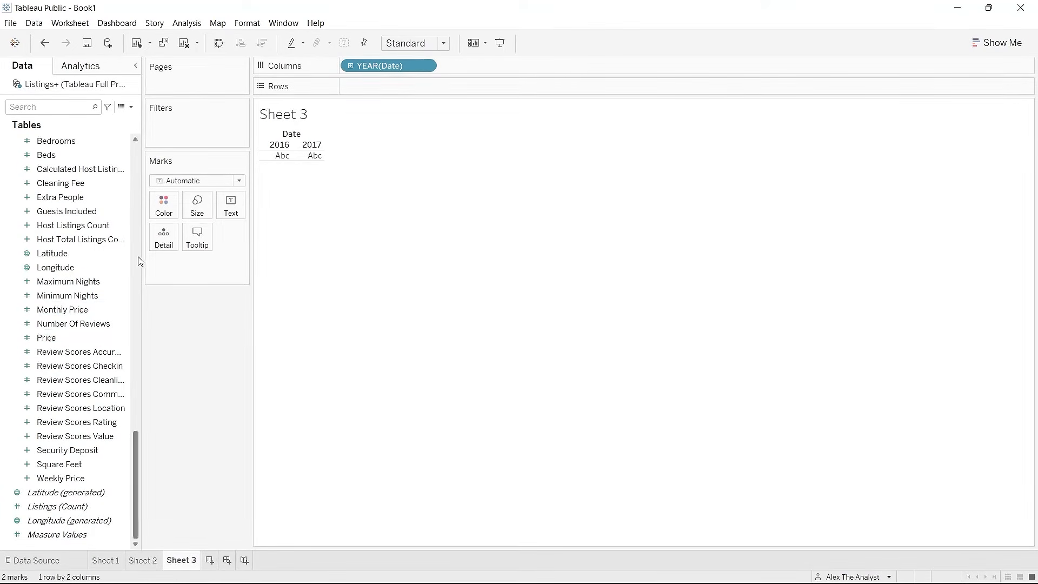
left_click_drag(140, 255, 189, 254)
Step: Put SUM of Calendar price on Rows, a line falling from about 98M in 2016 to near zero
left_click_drag(178, 453, 176, 127)
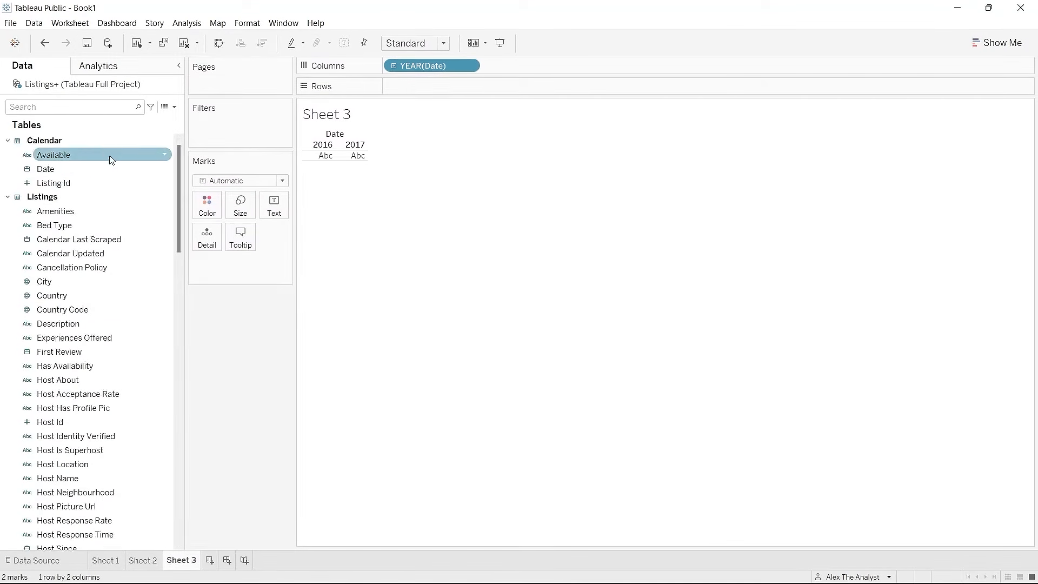
left_click_drag(177, 176, 187, 360)
scroll(177, 385, "down", 3)
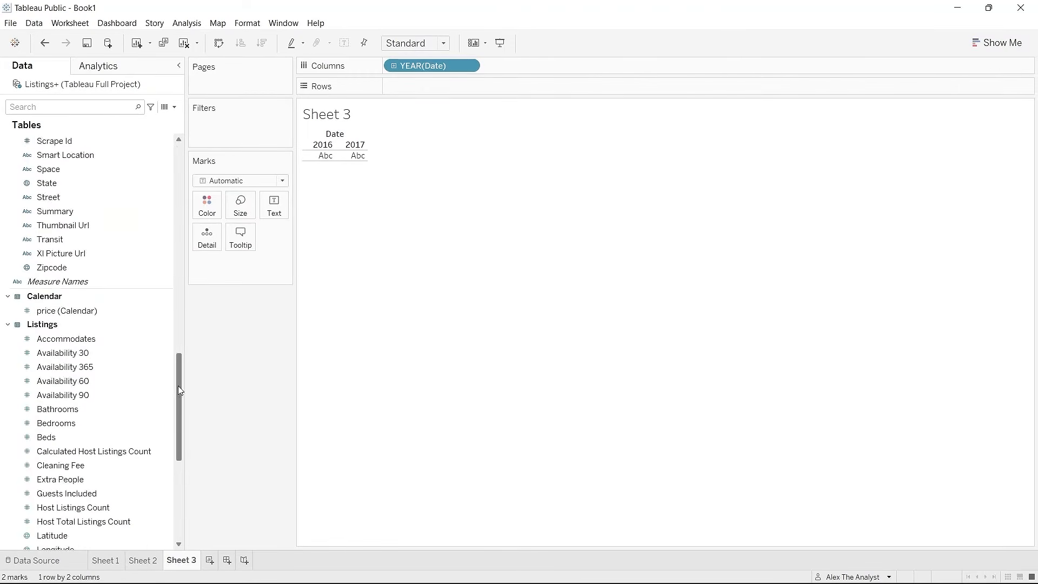
left_click_drag(99, 313, 454, 89)
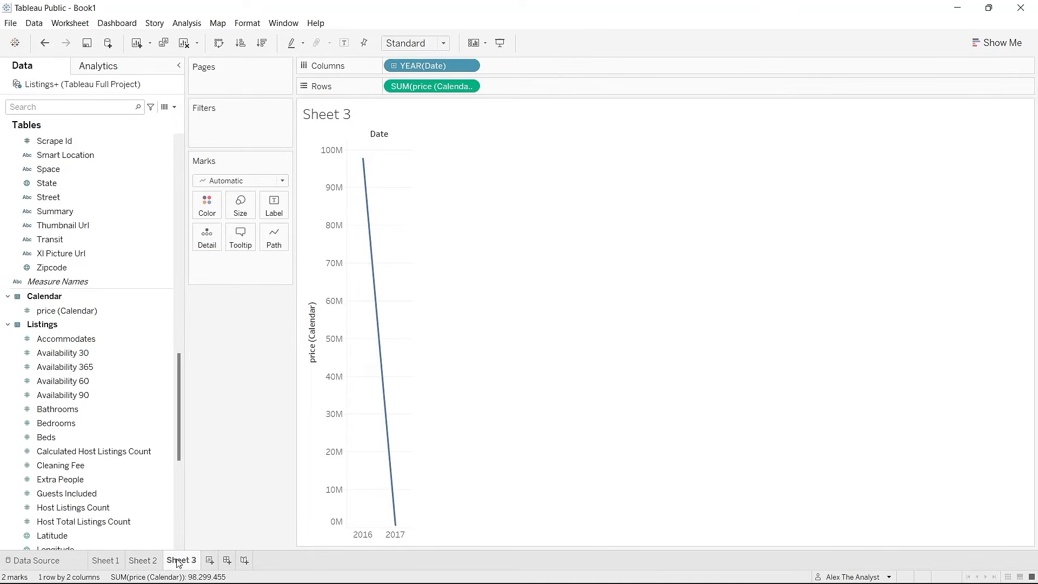
Step: Change the Date pill from Year, after trying Quarter, to continuous Week Number across 2016
left_click(469, 66)
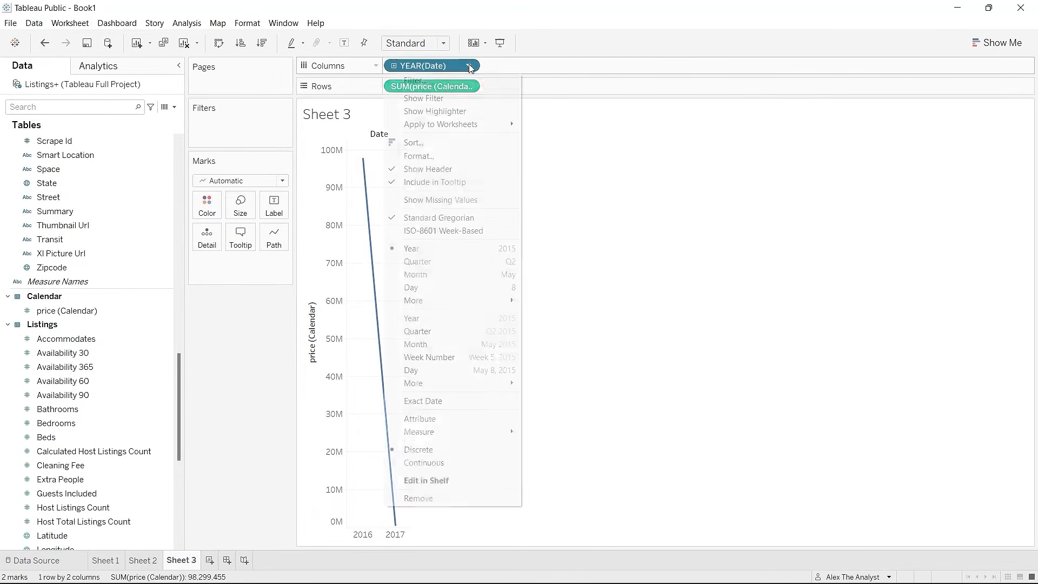
left_click(254, 348)
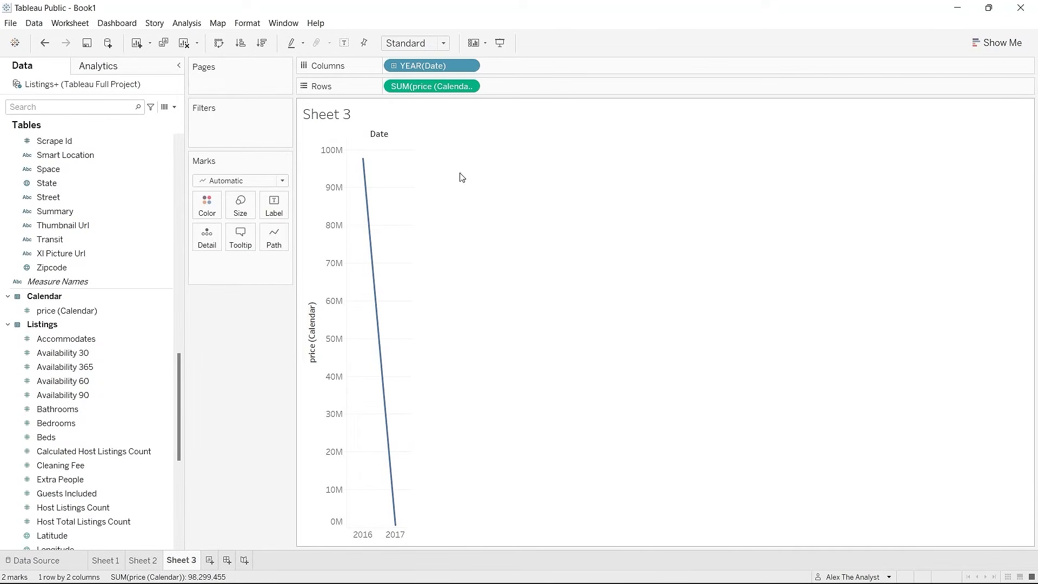
left_click(473, 69)
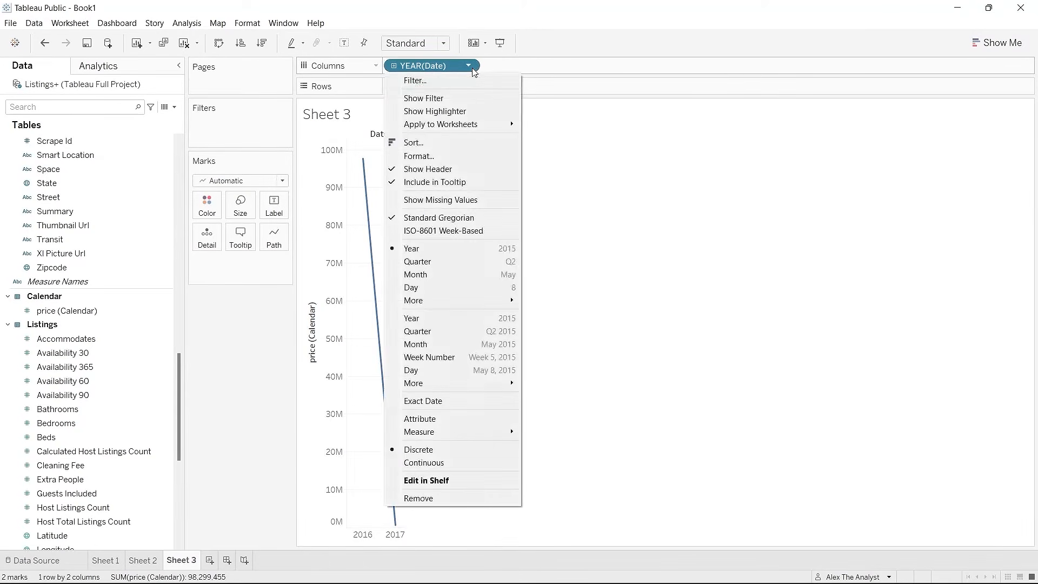
left_click(473, 69)
double_click(473, 68)
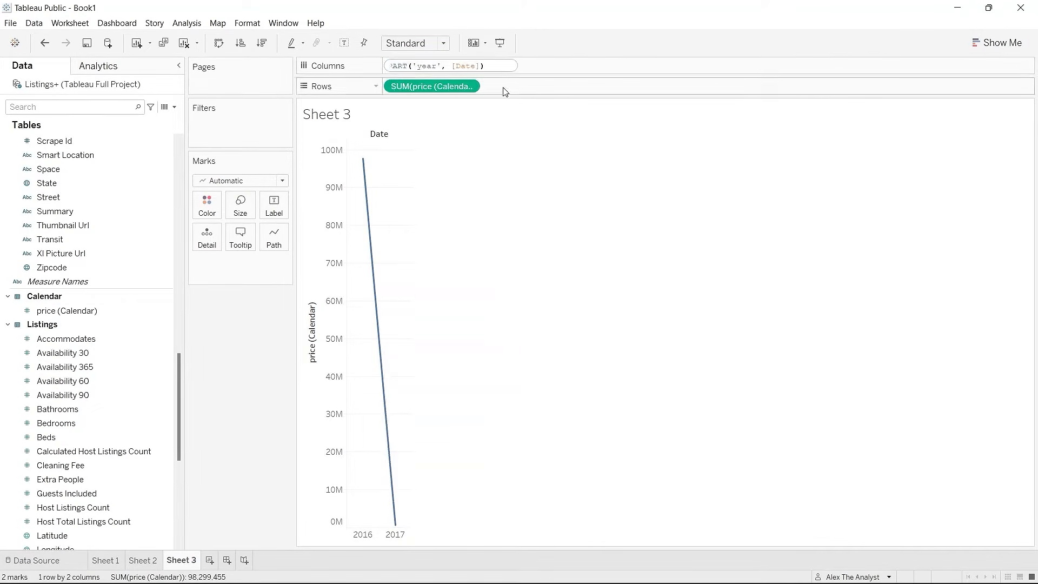
left_click(507, 140)
left_click(469, 67)
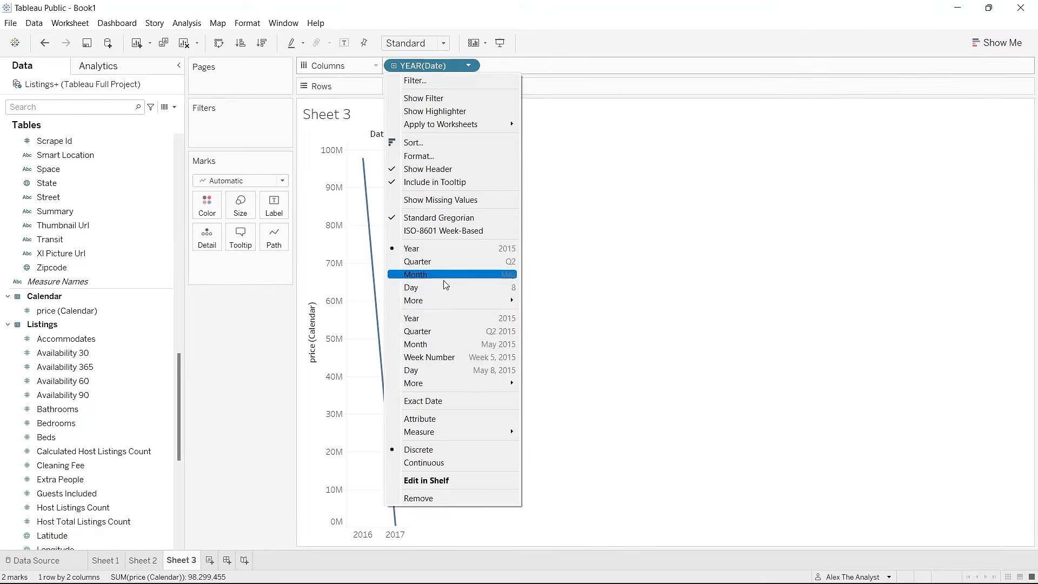
left_click(446, 262)
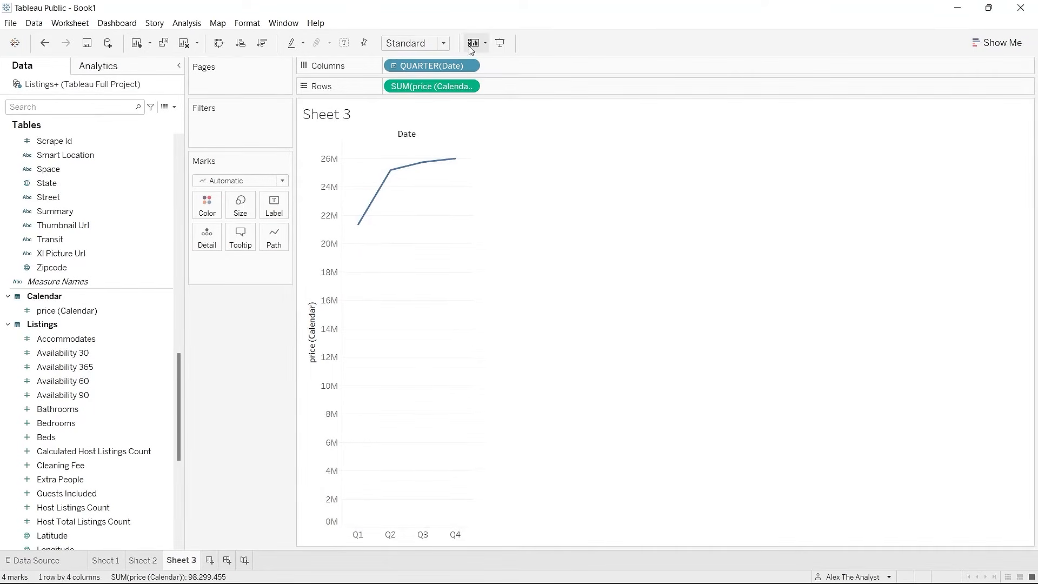
left_click(469, 69)
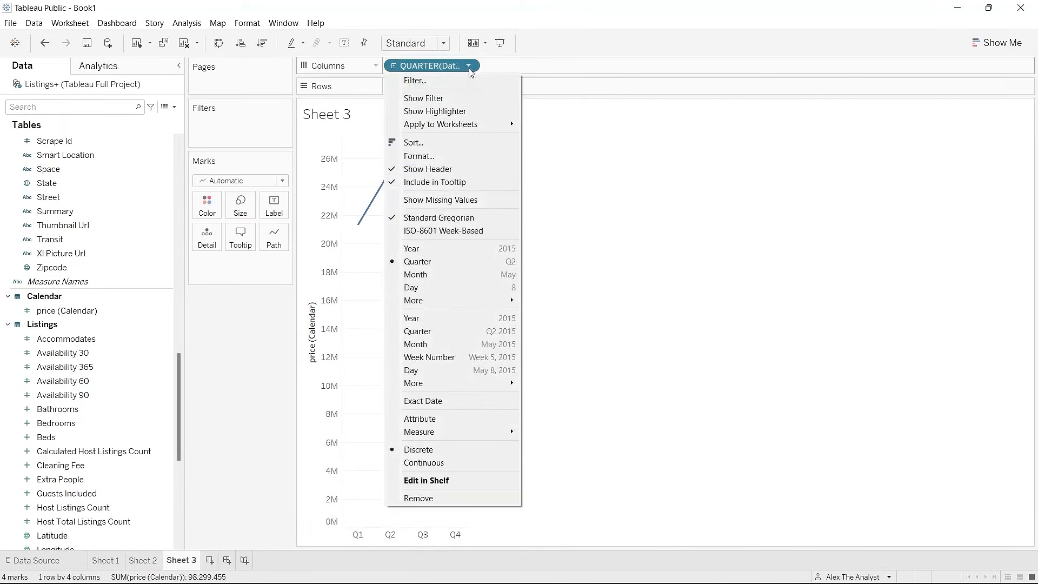
left_click(437, 251)
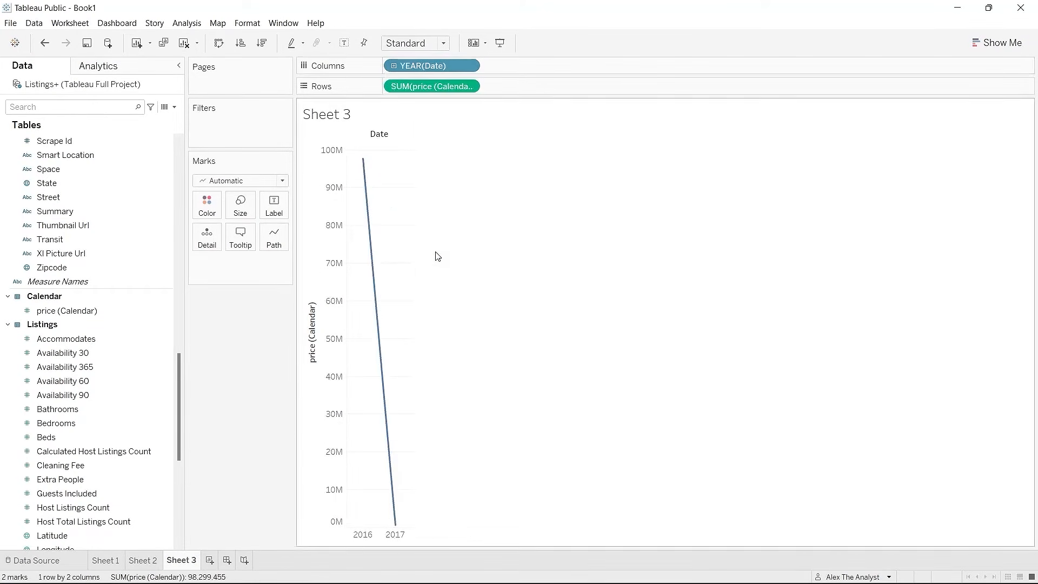
left_click(468, 66)
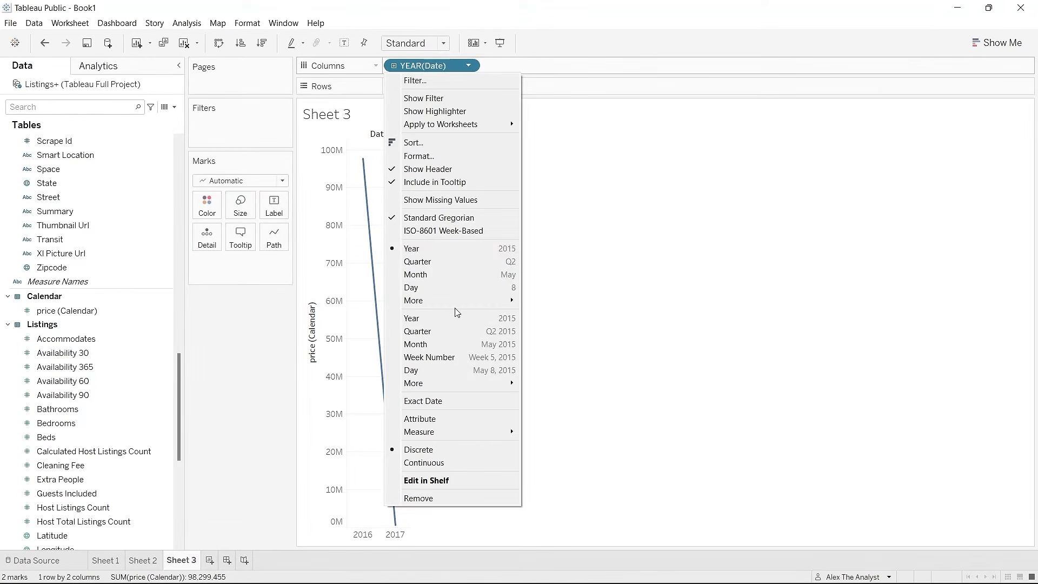
left_click(453, 359)
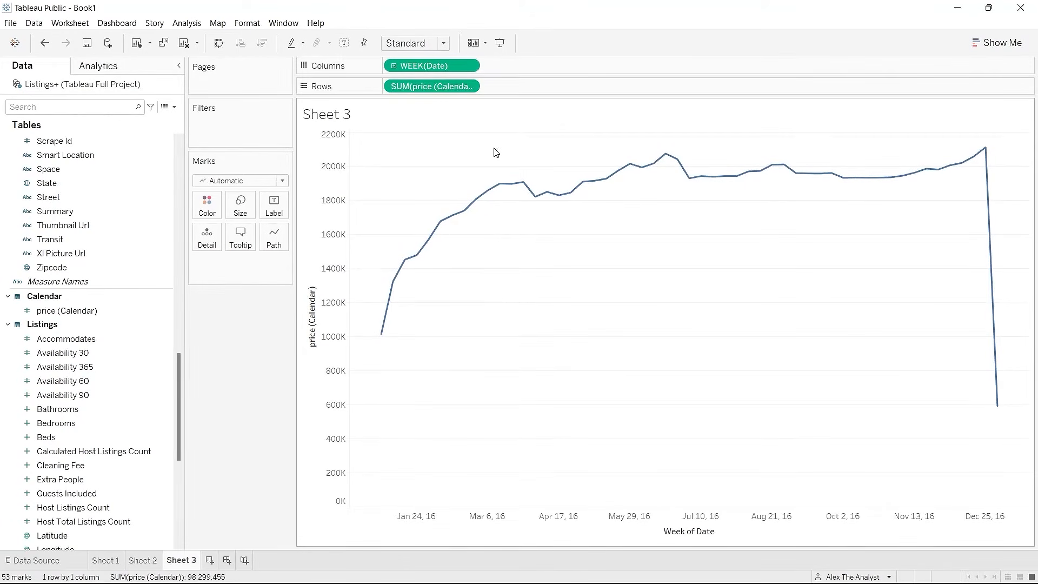
left_click(469, 66)
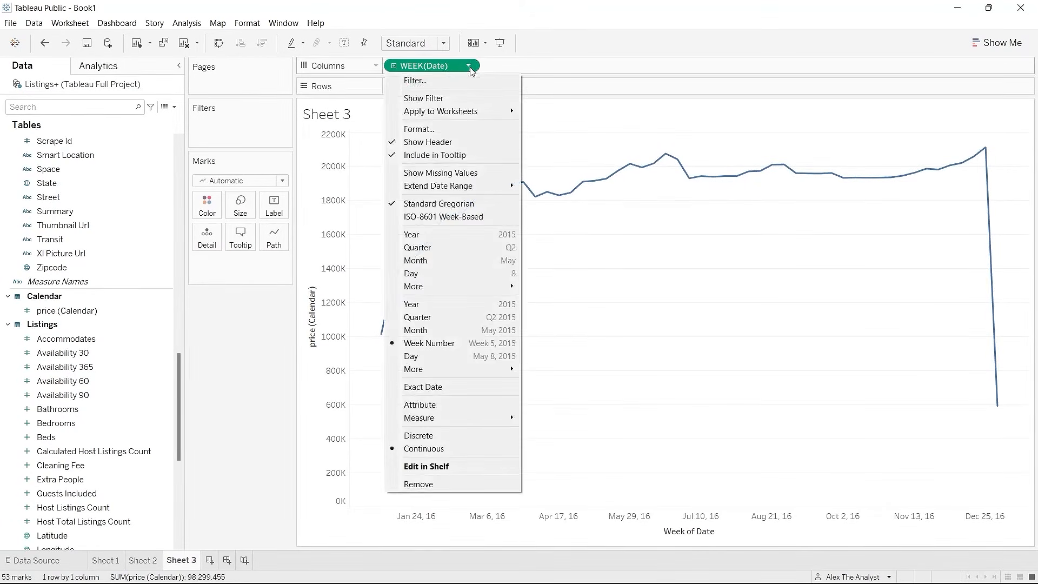
left_click(434, 247)
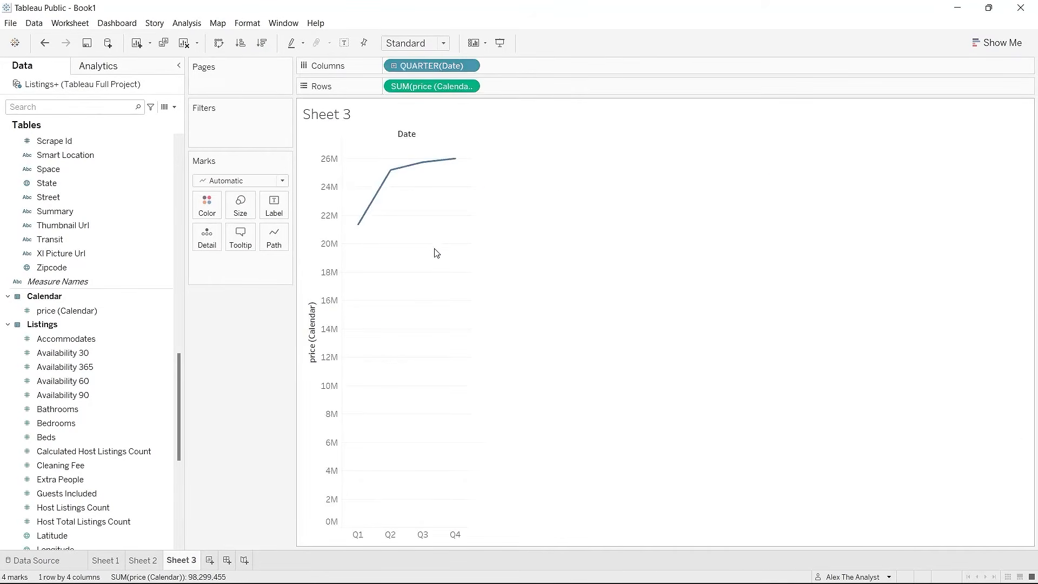
left_click(469, 66)
left_click(445, 354)
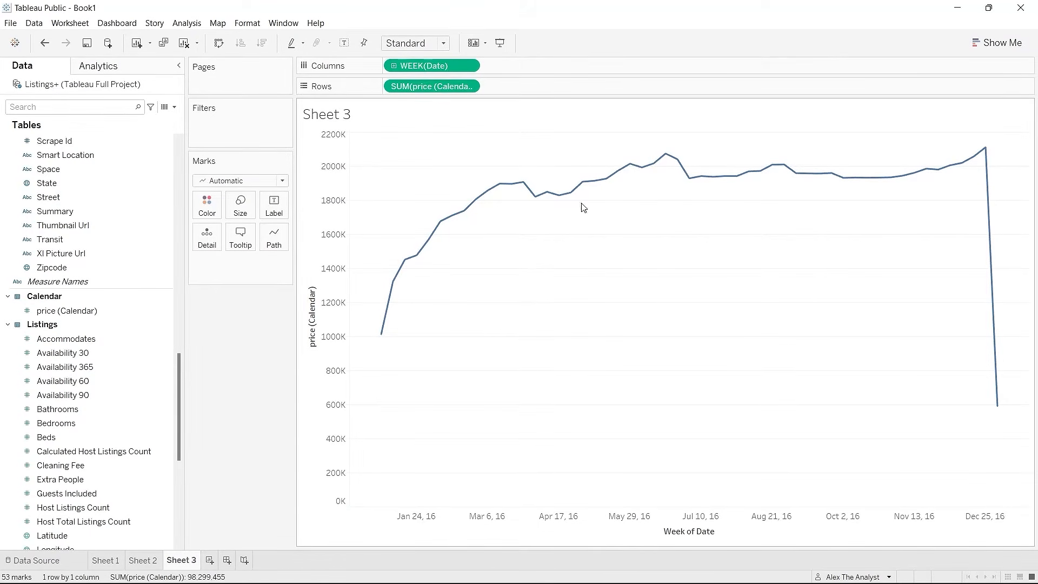
left_click(474, 66)
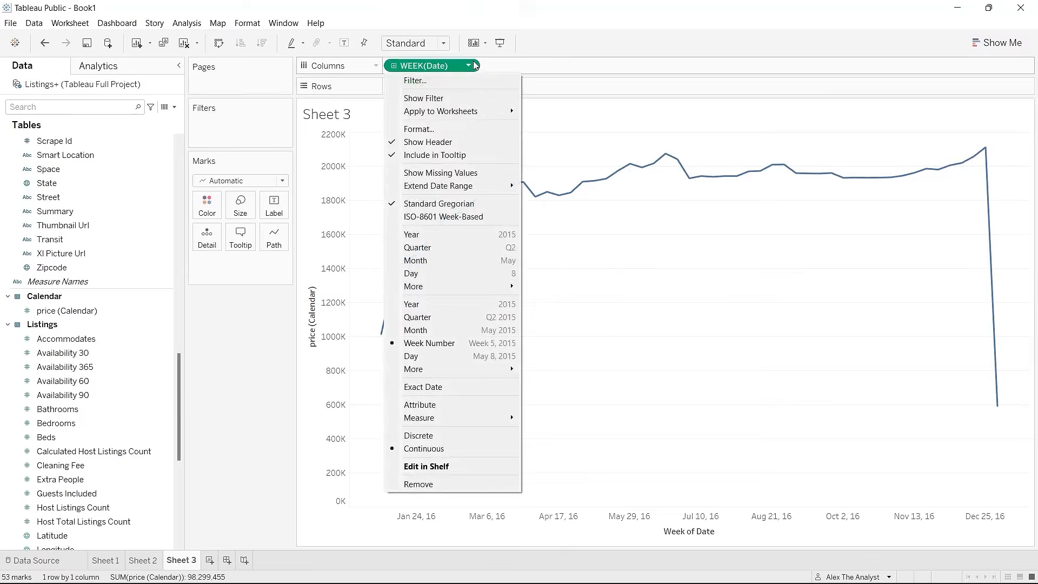
left_click(432, 239)
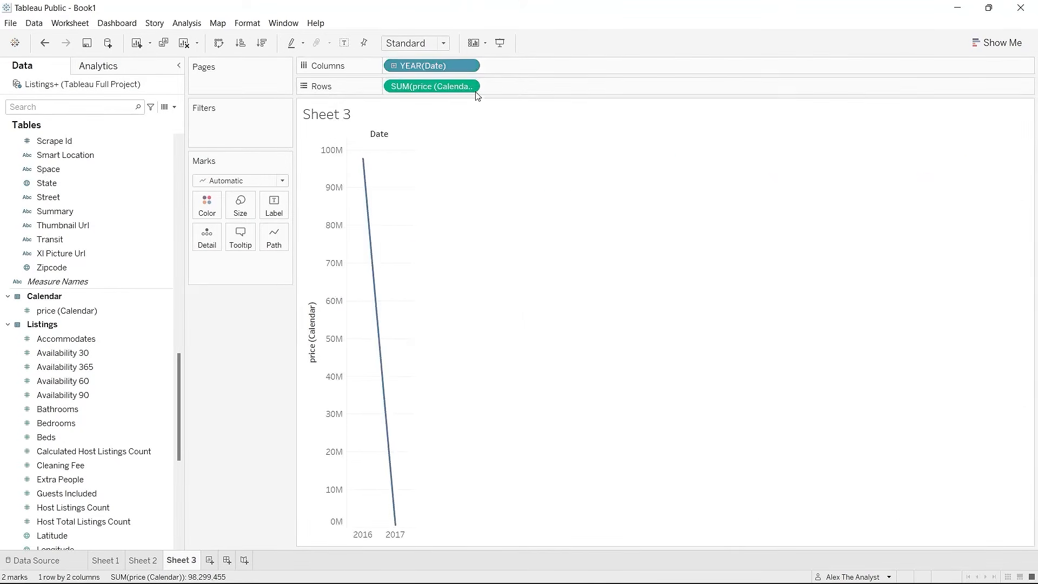
left_click(468, 65)
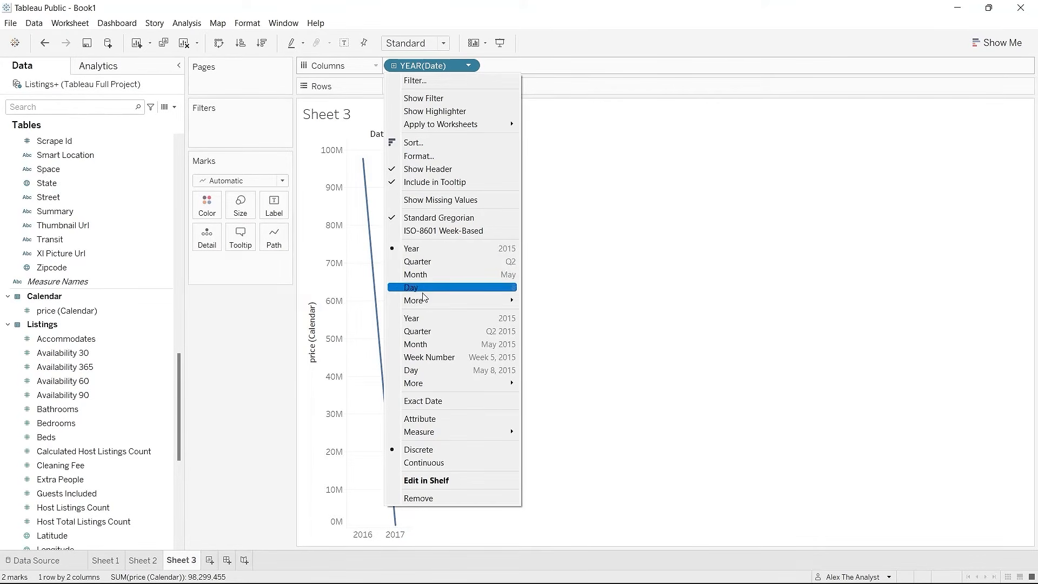
left_click(443, 358)
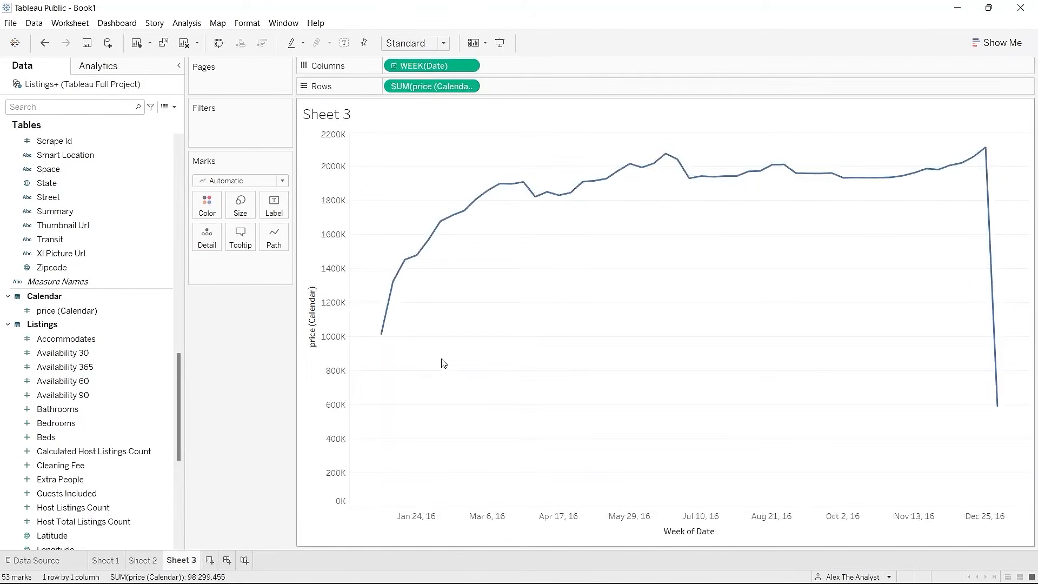
mouse_move(983, 174)
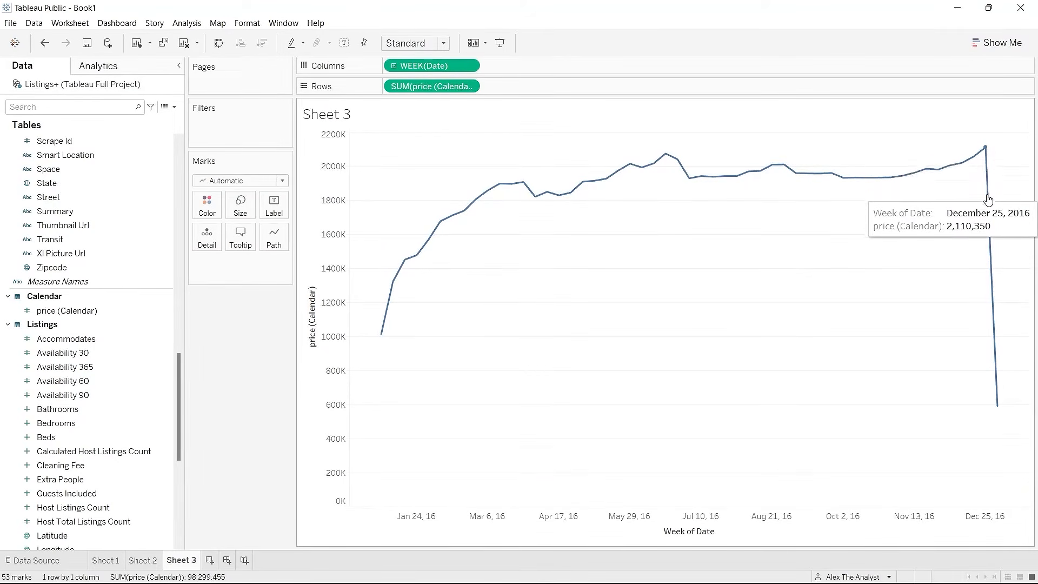
mouse_move(993, 312)
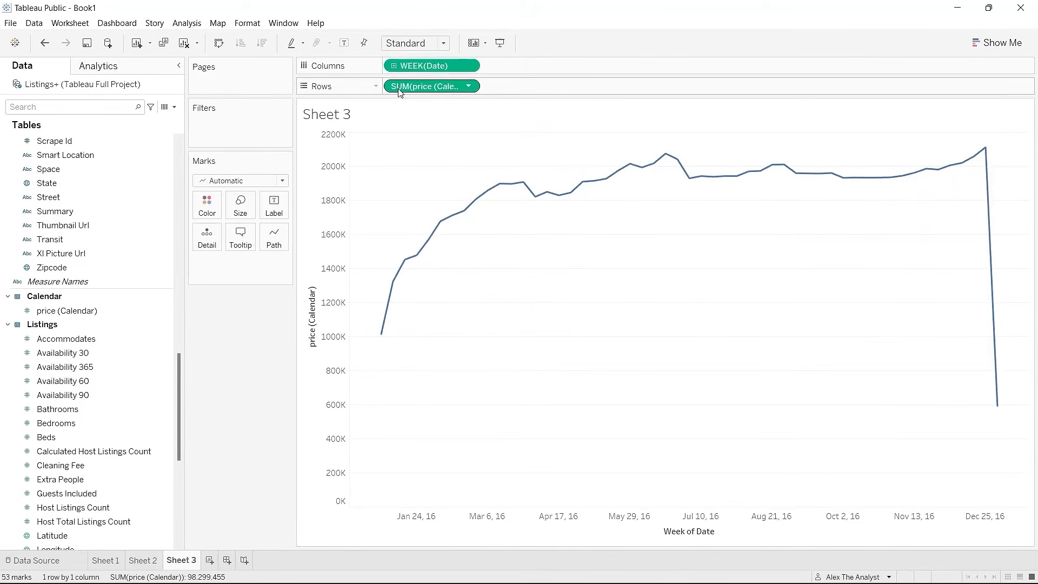
mouse_move(989, 205)
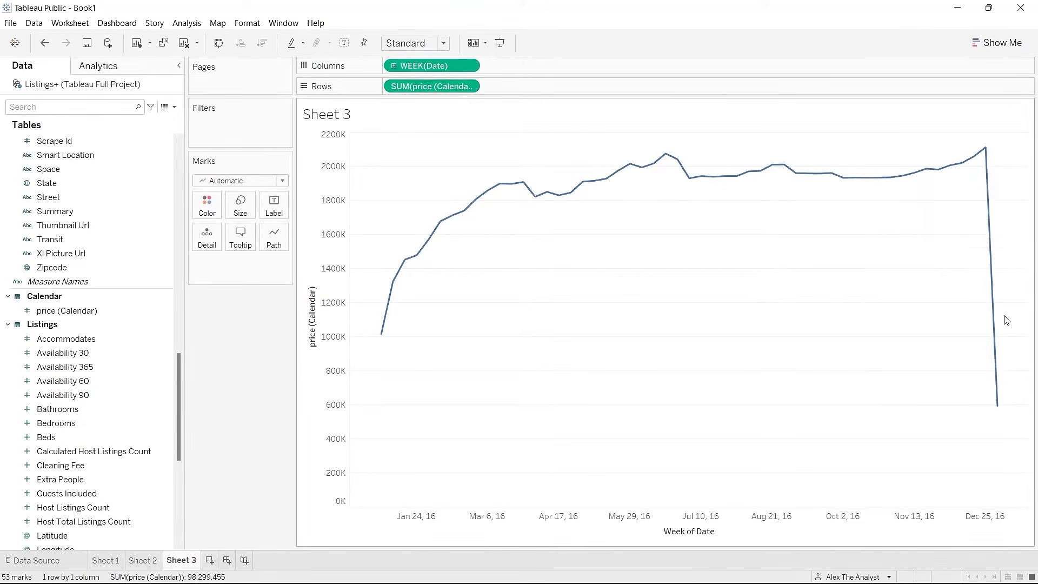
Step: Filter WEEK(Date) to the range 1/3/2016 to 12/31/2016, removing the final sharp drop
mouse_move(997, 388)
mouse_move(919, 174)
left_click(469, 67)
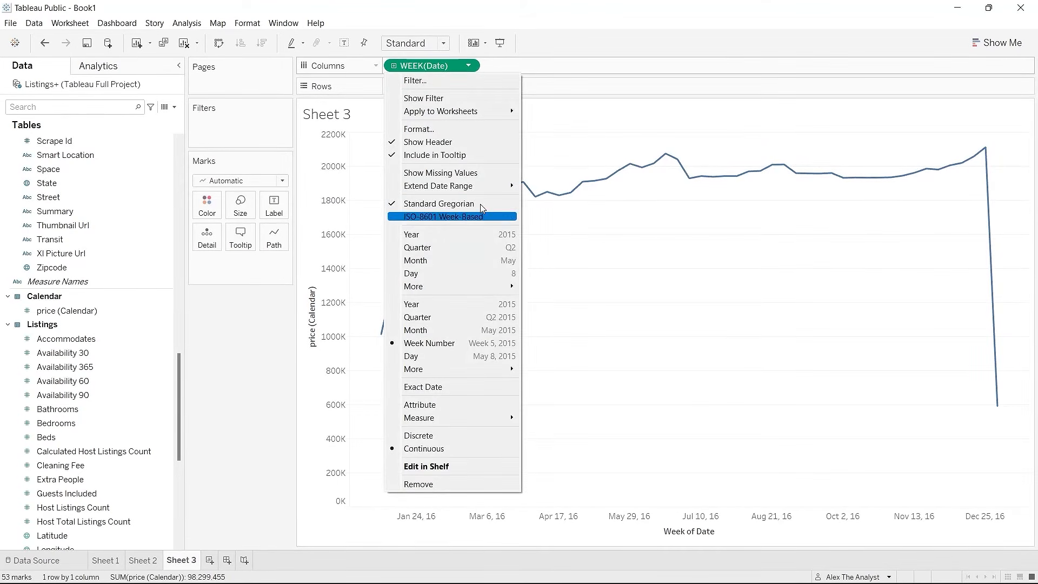
left_click(468, 130)
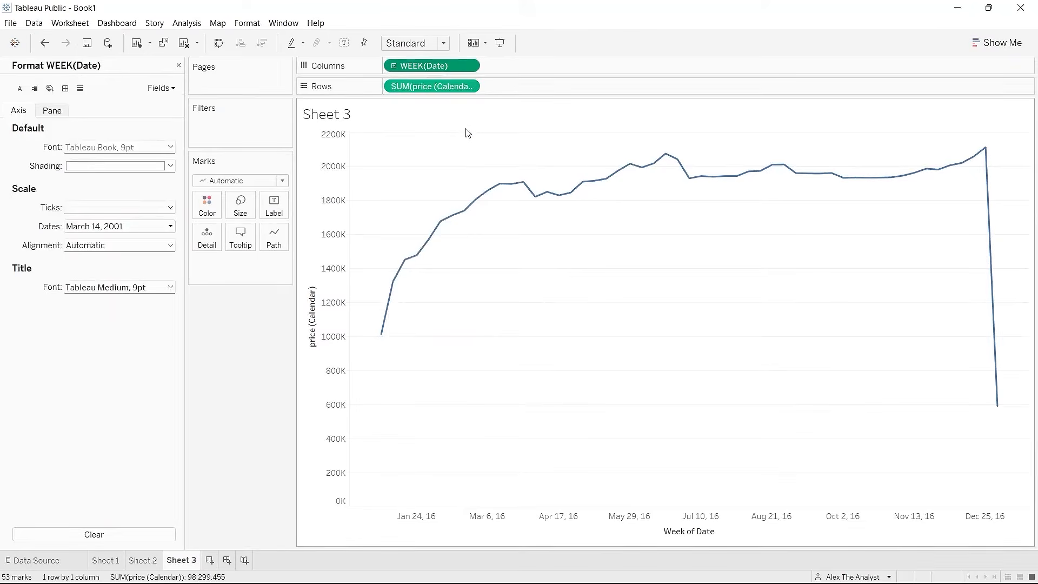
left_click(178, 64)
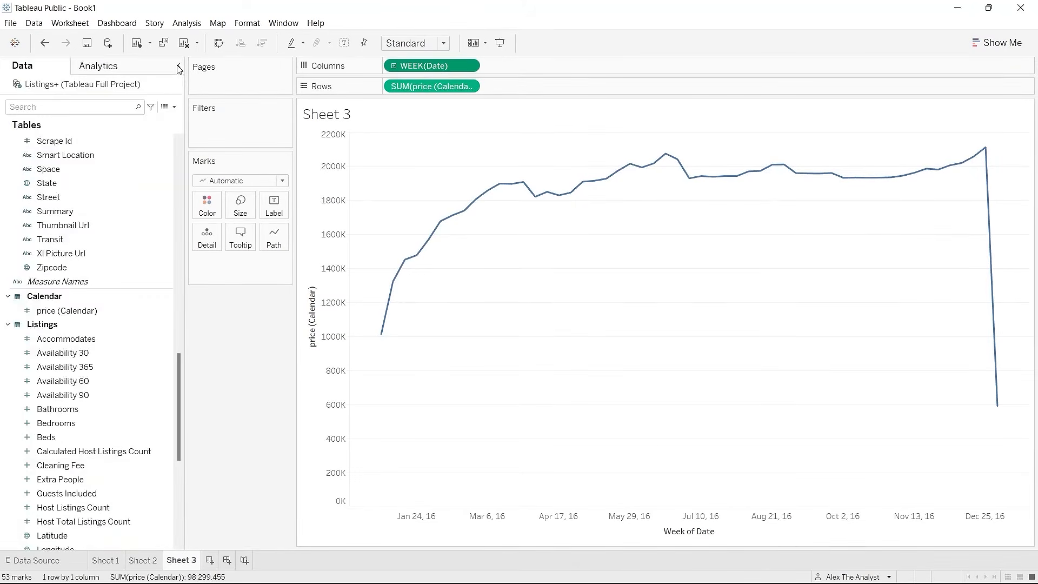
left_click(473, 66)
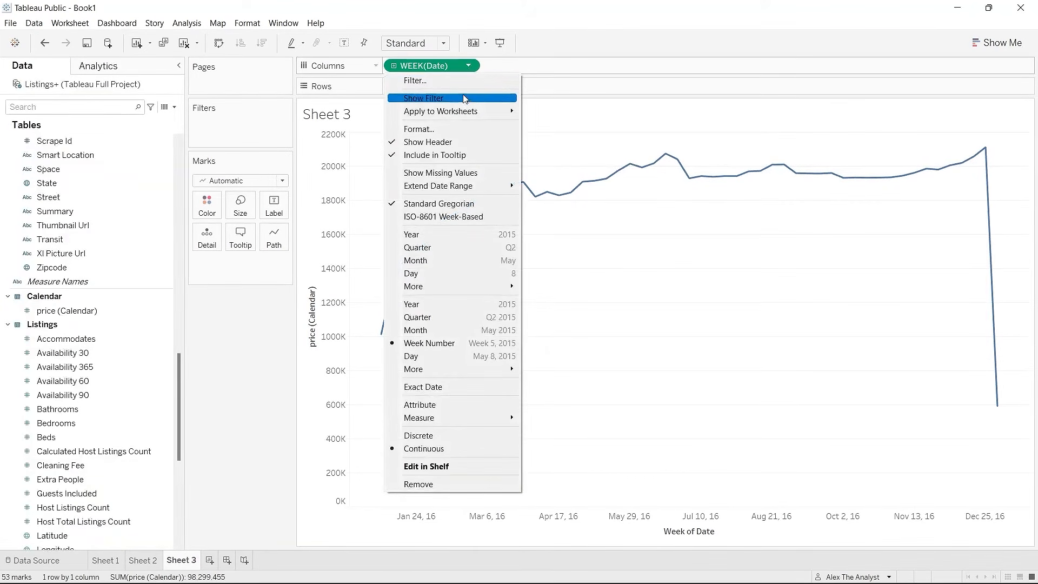
left_click(465, 81)
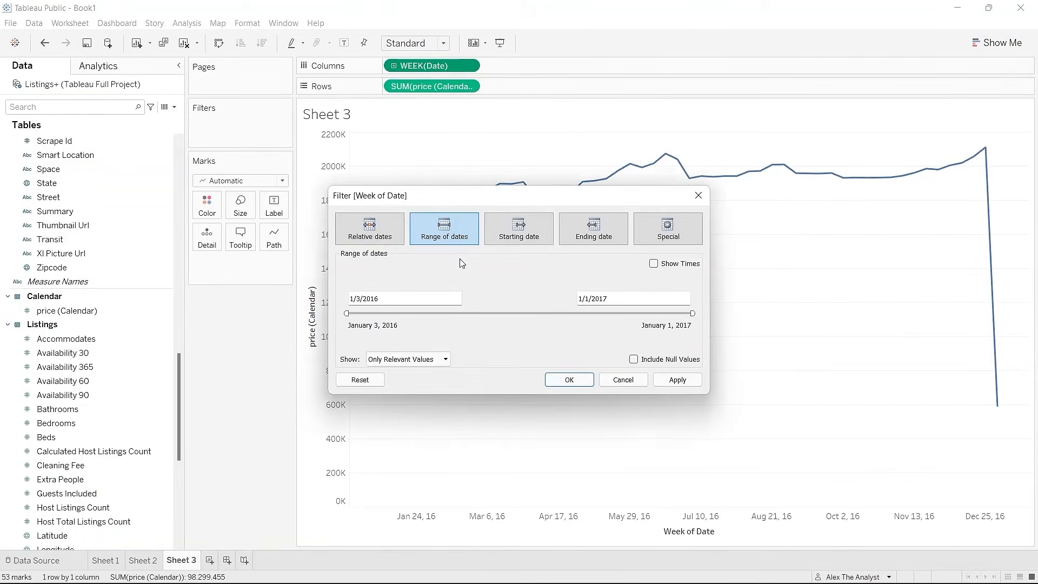
left_click_drag(692, 313, 690, 314)
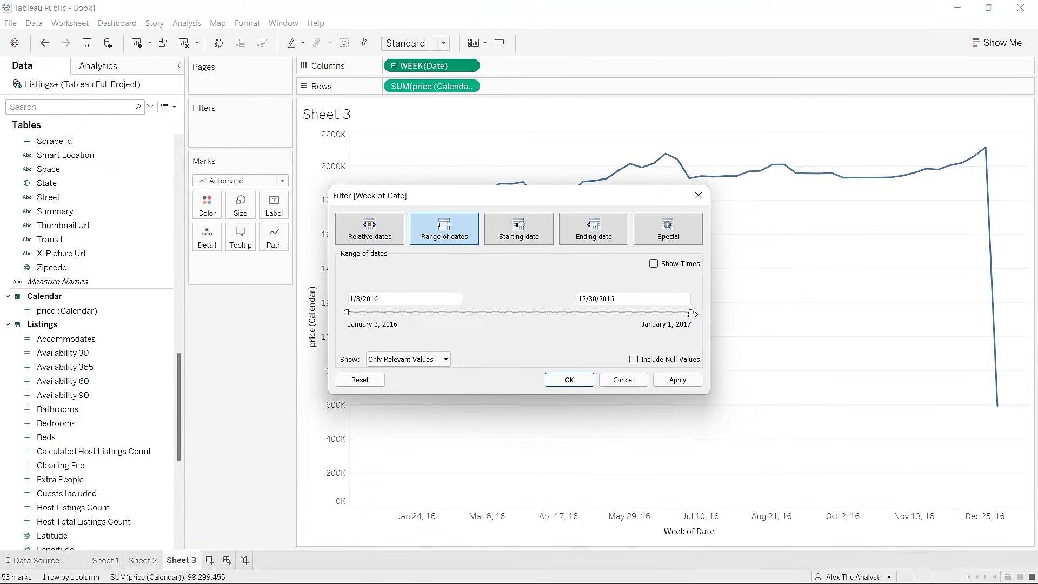
left_click(676, 379)
left_click(576, 380)
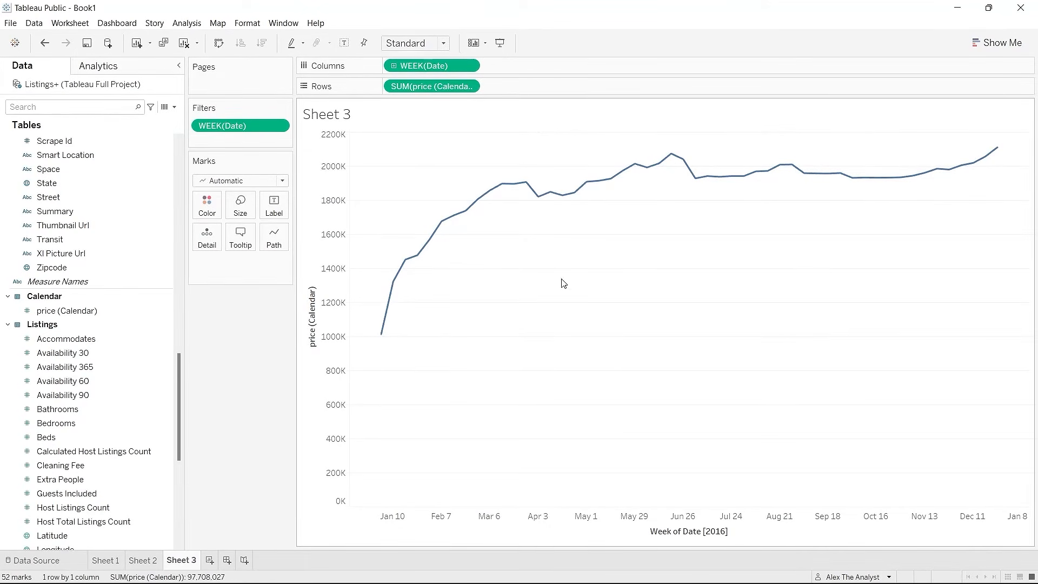
left_click(998, 51)
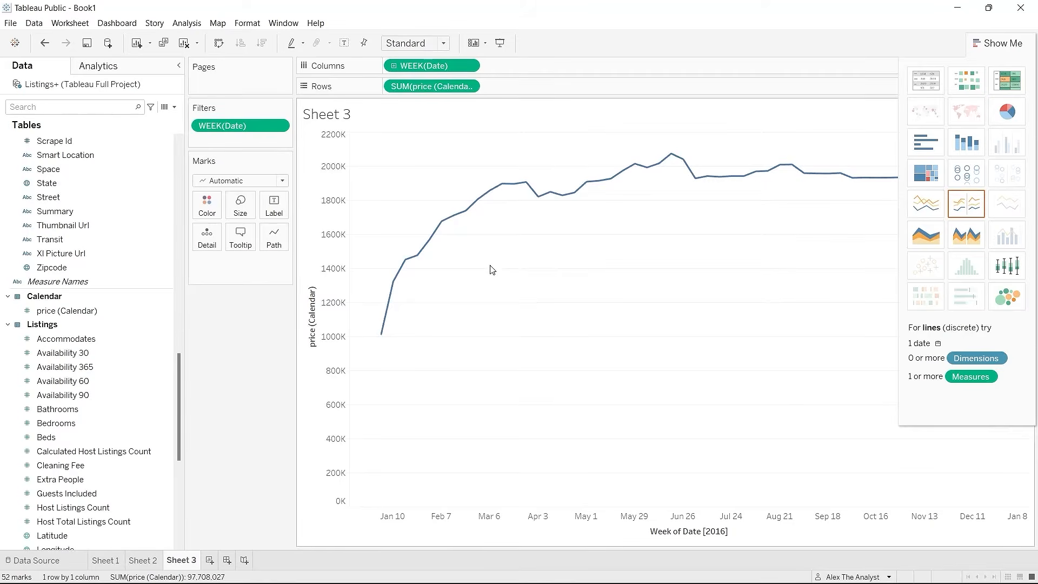
left_click(1000, 43)
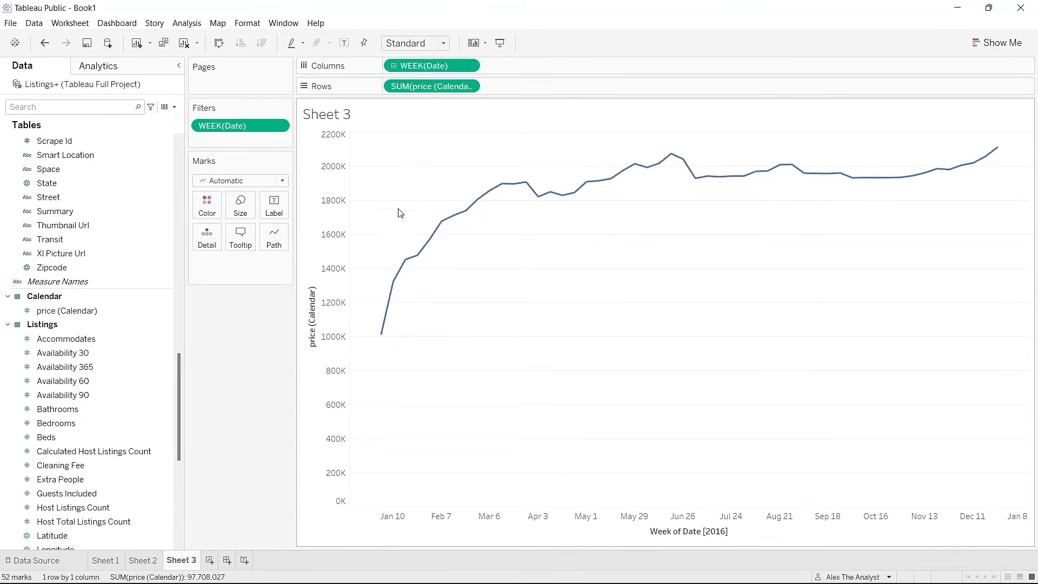
Step: Retitle Sheet 3 as 'Revenue for Year' in bold, then return to the Sheet 2 map
double_click(331, 118)
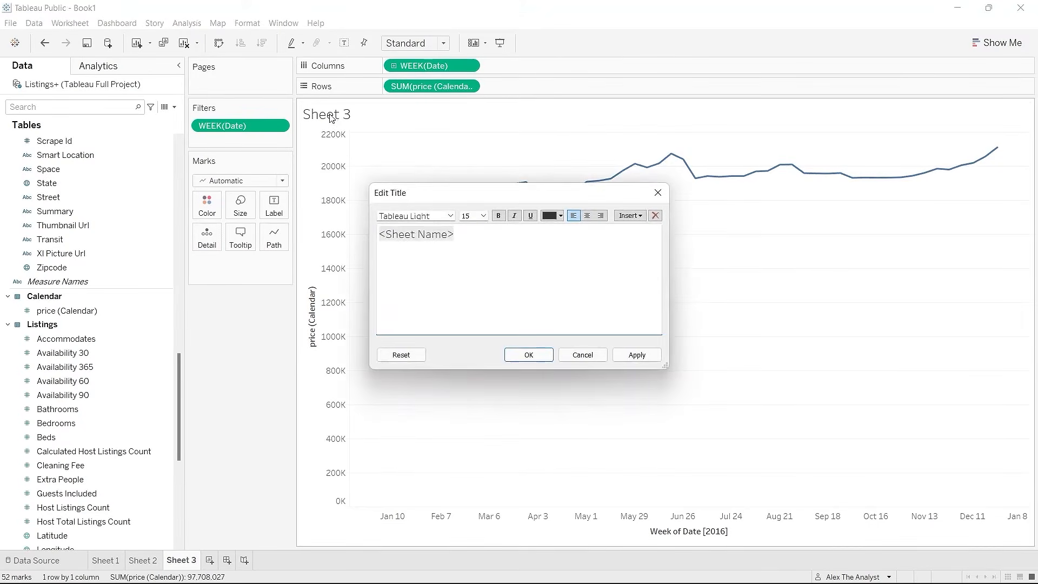
type("R")
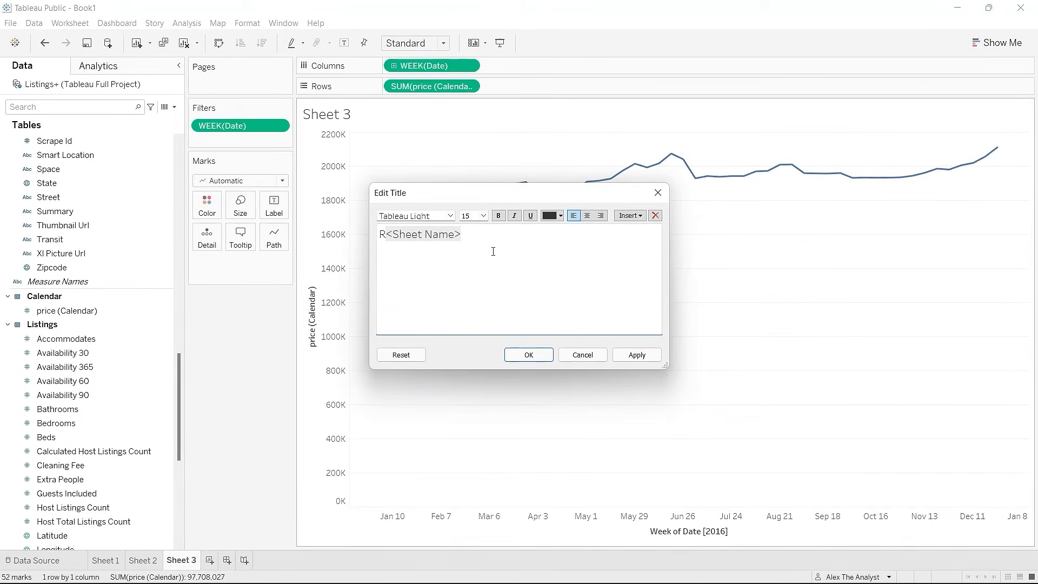
left_click_drag(484, 238, 377, 241)
type("Revenue")
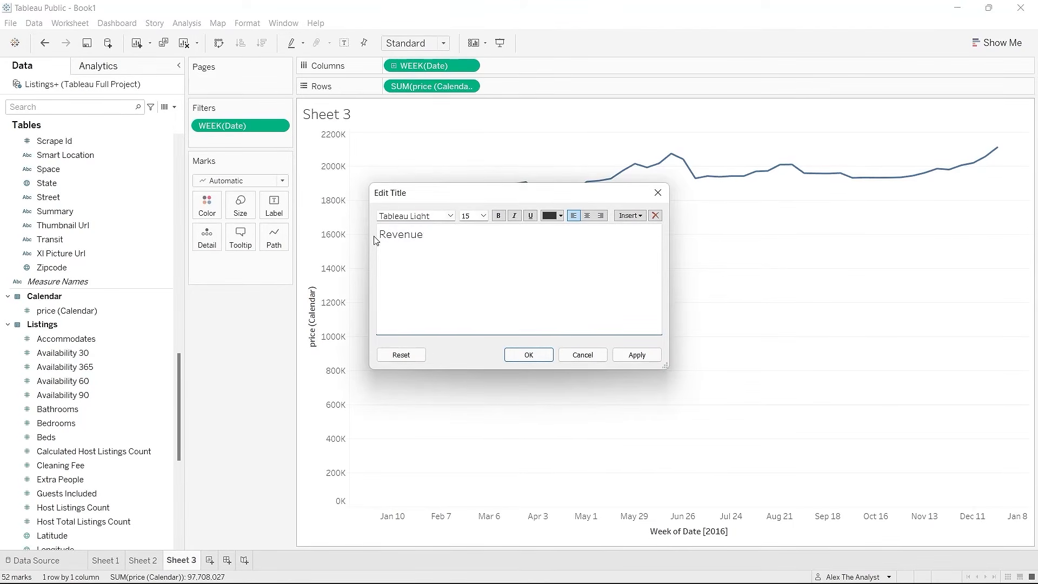
type(" for Year")
left_click_drag(486, 246, 366, 242)
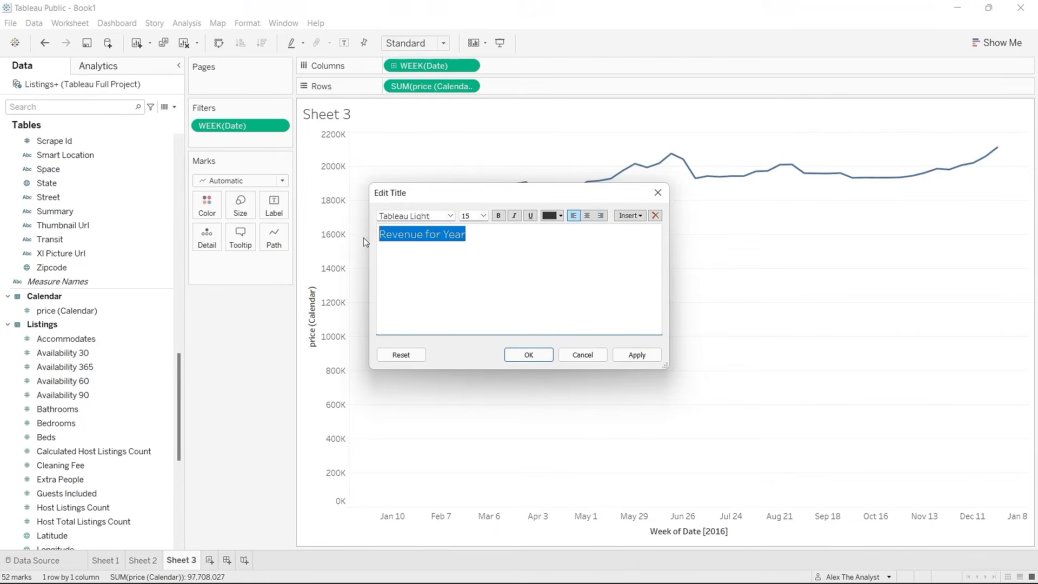
left_click(498, 216)
left_click(616, 355)
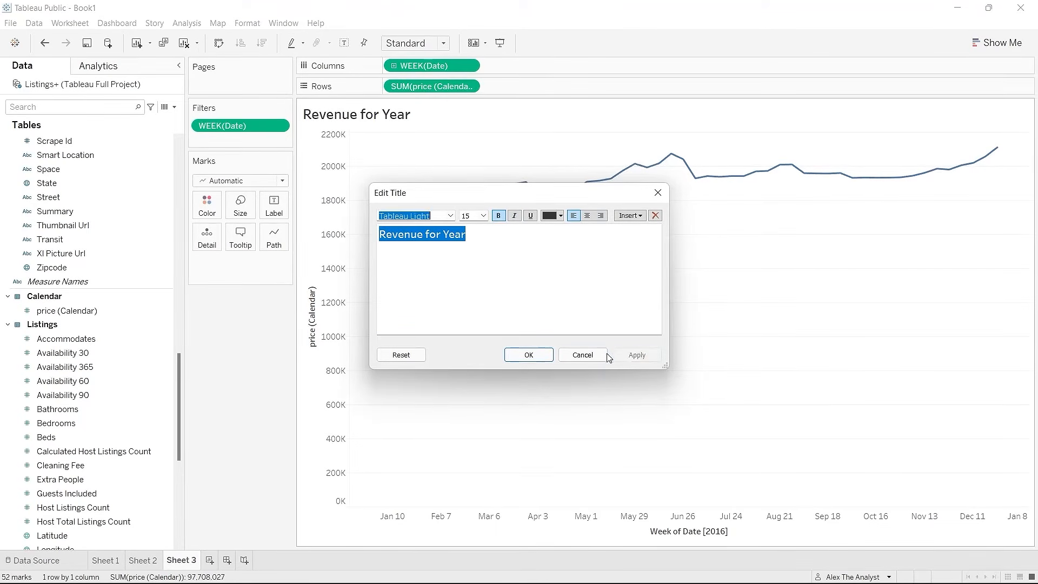
left_click(530, 354)
left_click(144, 560)
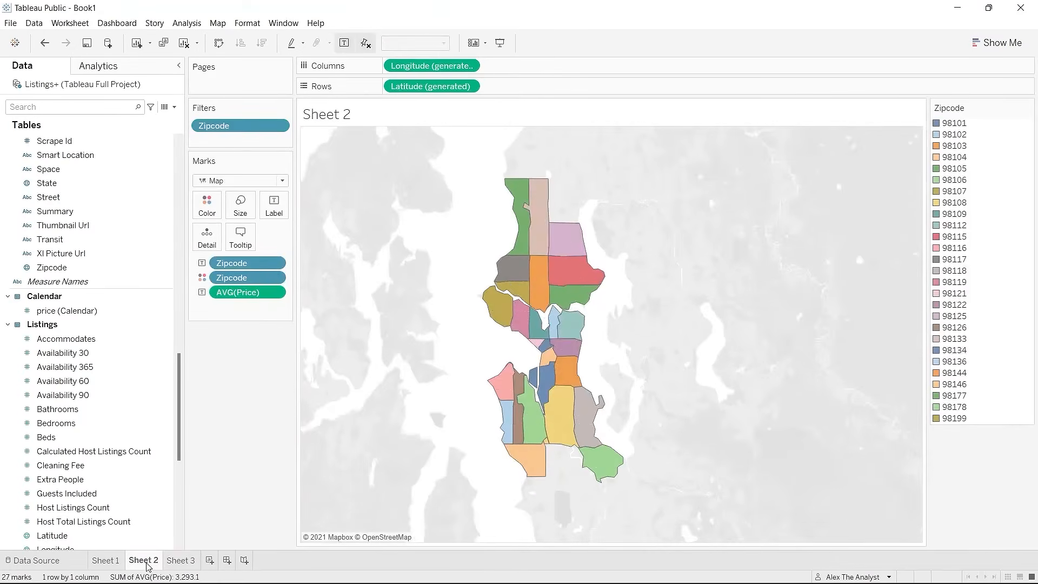
Step: Title the map 'Price Per Zipcode' in bold and add a new blank worksheet
double_click(336, 119)
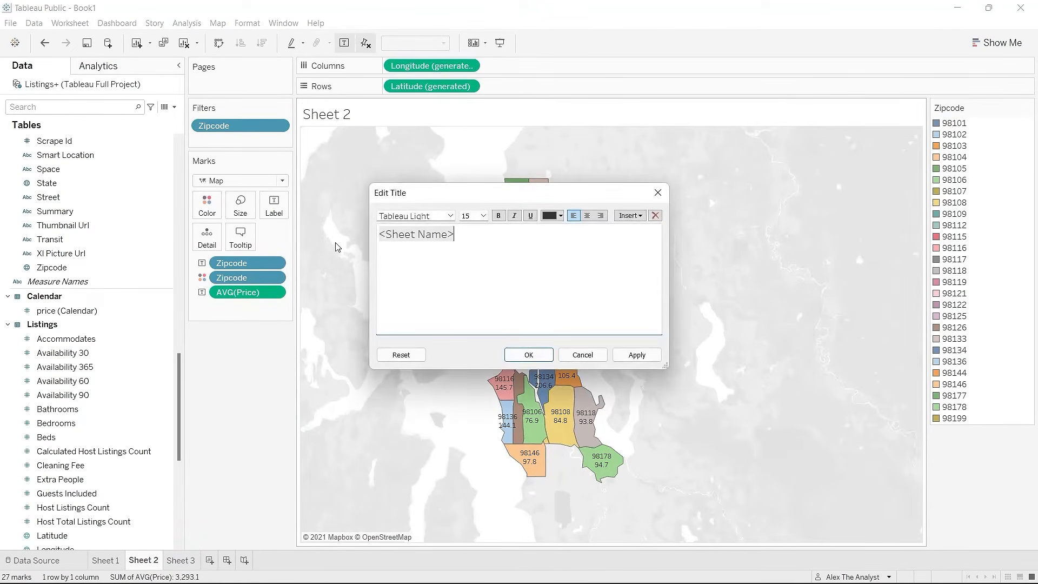
left_click_drag(488, 241, 401, 235)
type("Pr")
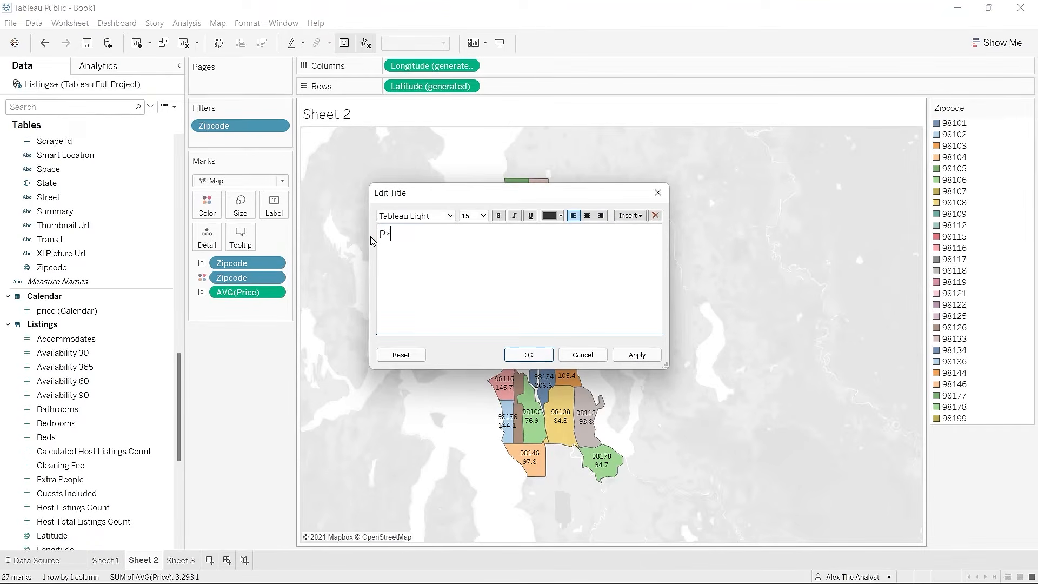
type("ice Per Zipcode")
left_click_drag(493, 229, 361, 237)
left_click(497, 215)
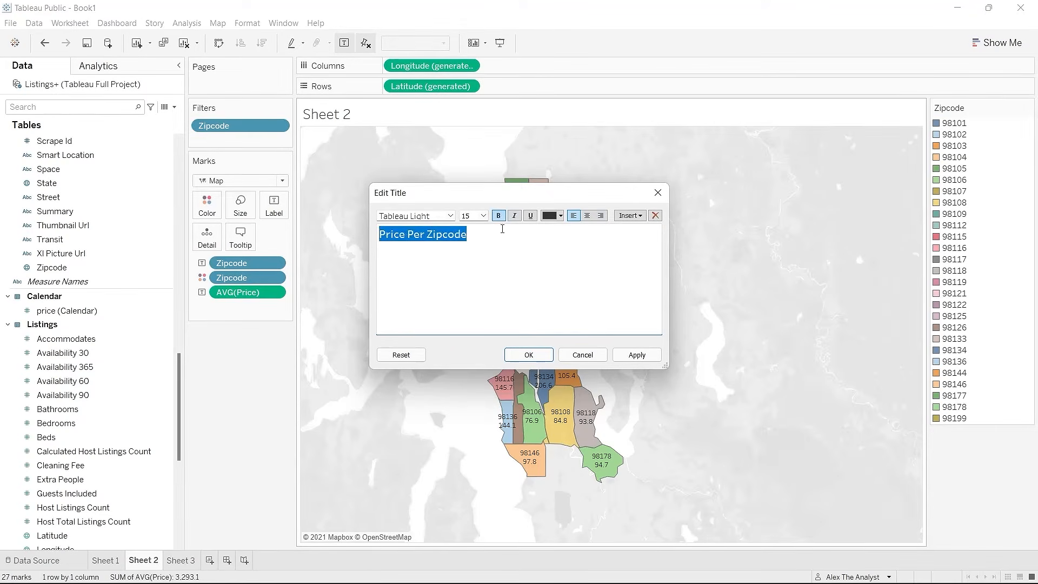
left_click(502, 229)
left_click(637, 355)
left_click(542, 356)
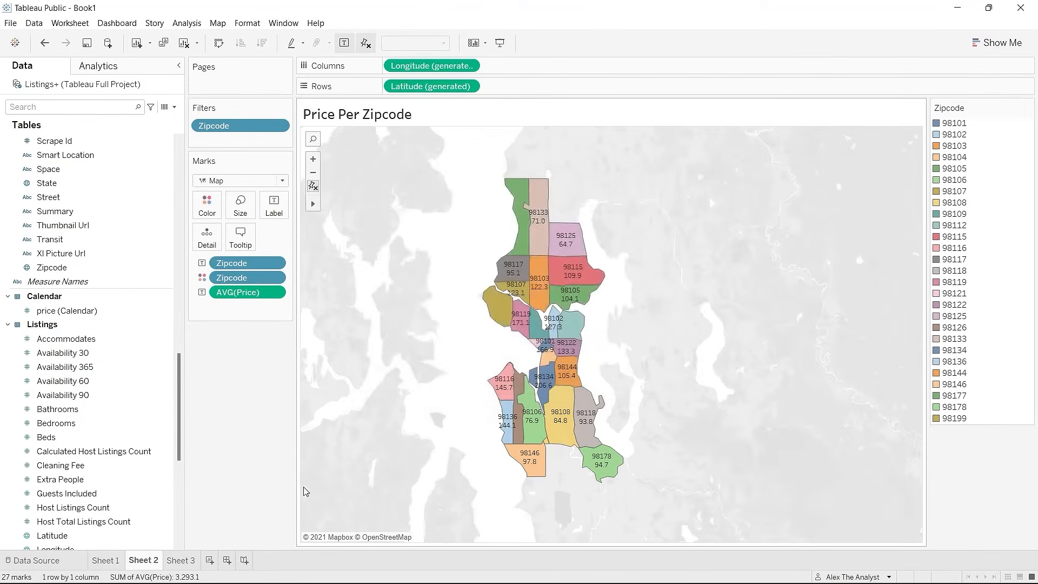
left_click(210, 560)
Step: Add Sheet 5, review the charts on Sheets 1–3, then settle on the empty Sheet 4
left_click(248, 561)
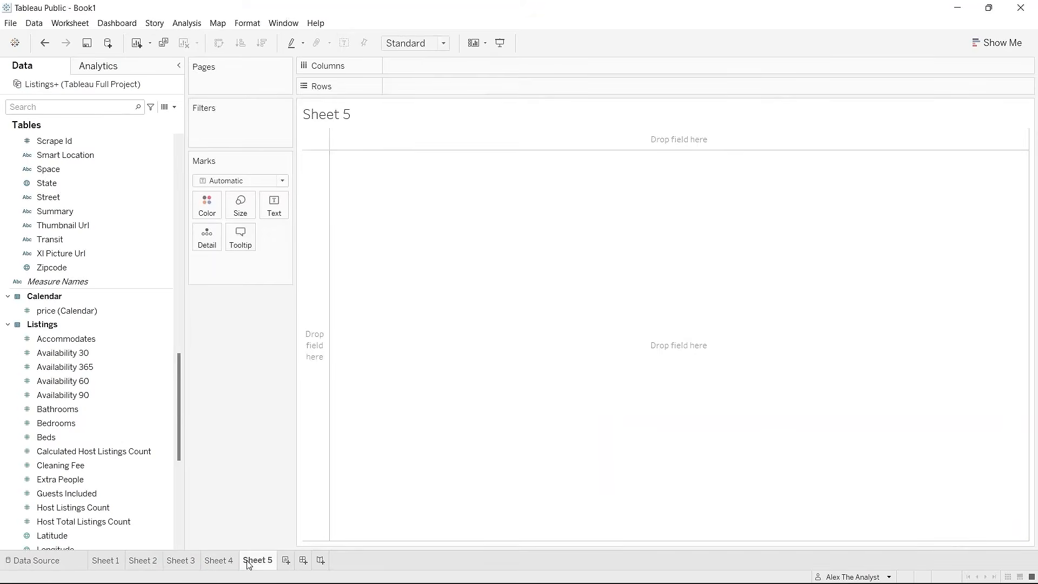
left_click(184, 562)
left_click(207, 562)
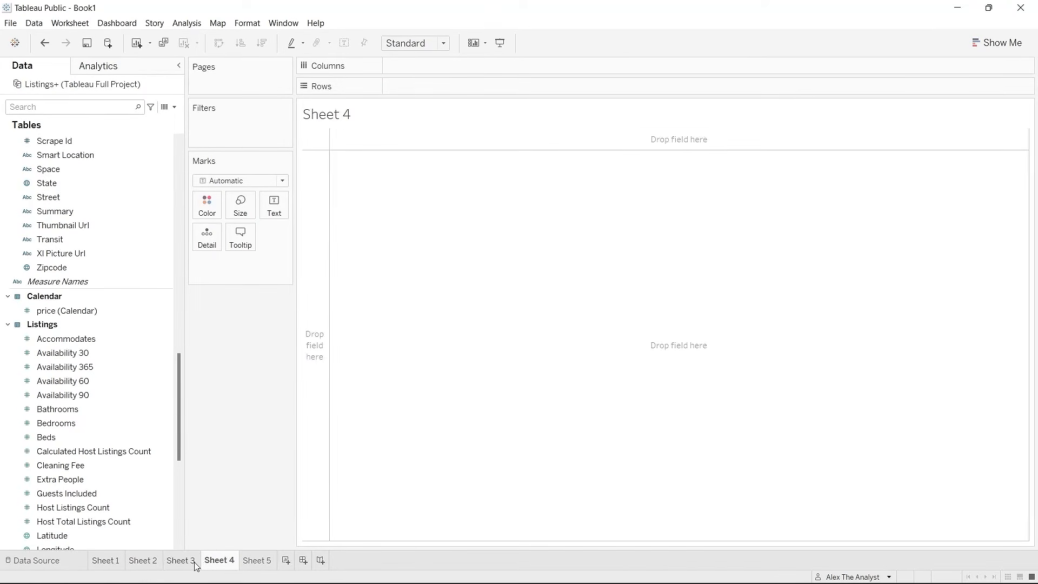
left_click(109, 565)
left_click(144, 562)
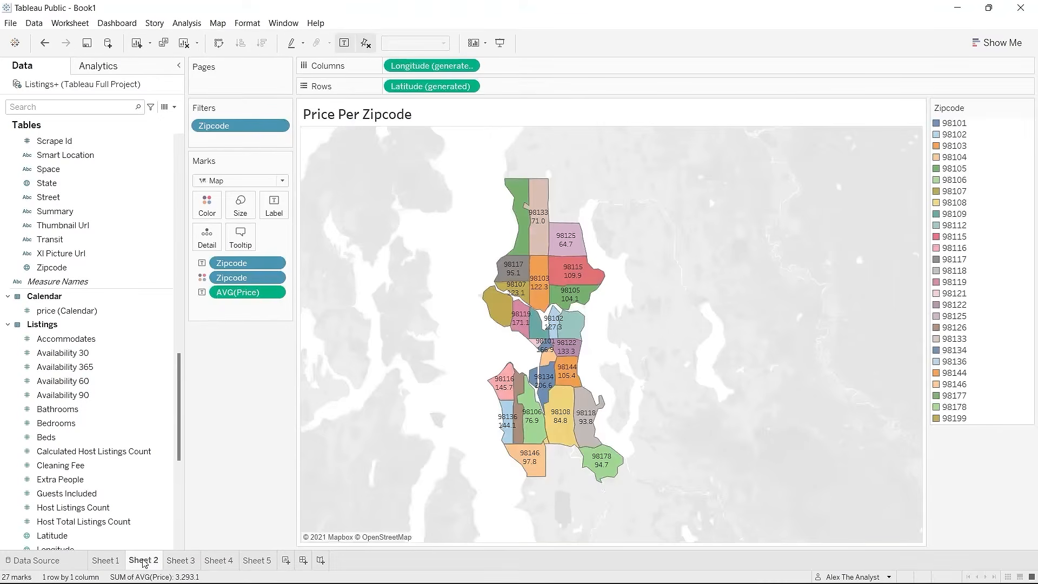
left_click(182, 561)
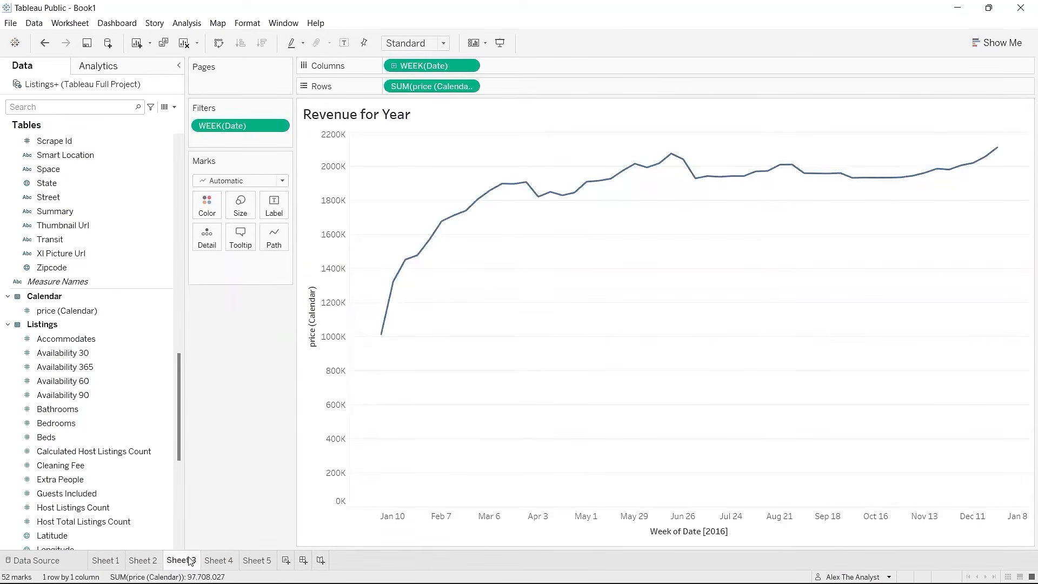
left_click(226, 562)
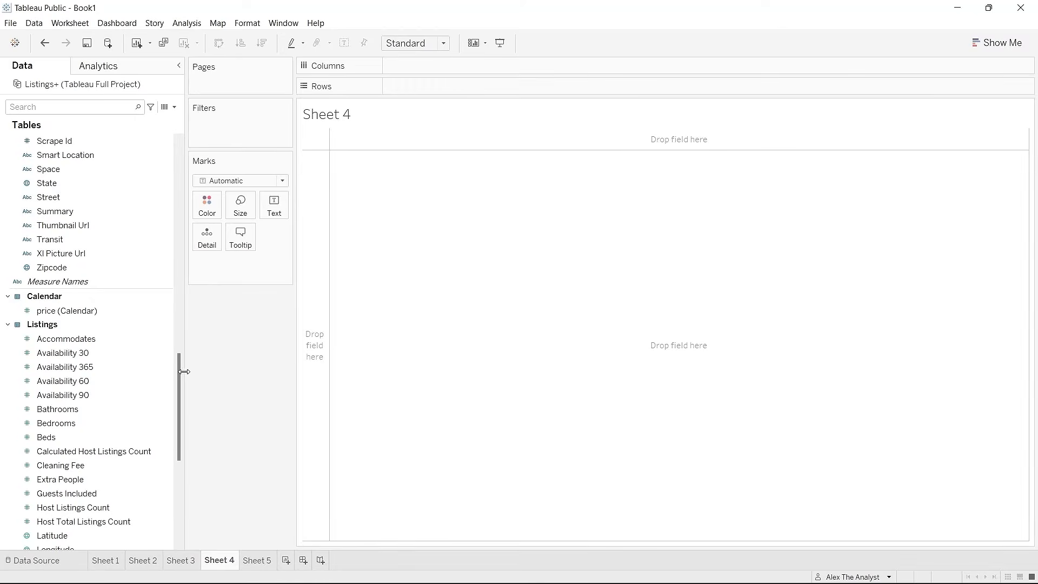
Step: Put Bedrooms on Columns as a bar and switch its aggregation to Count (Distinct)
scroll(177, 379, "down", 1)
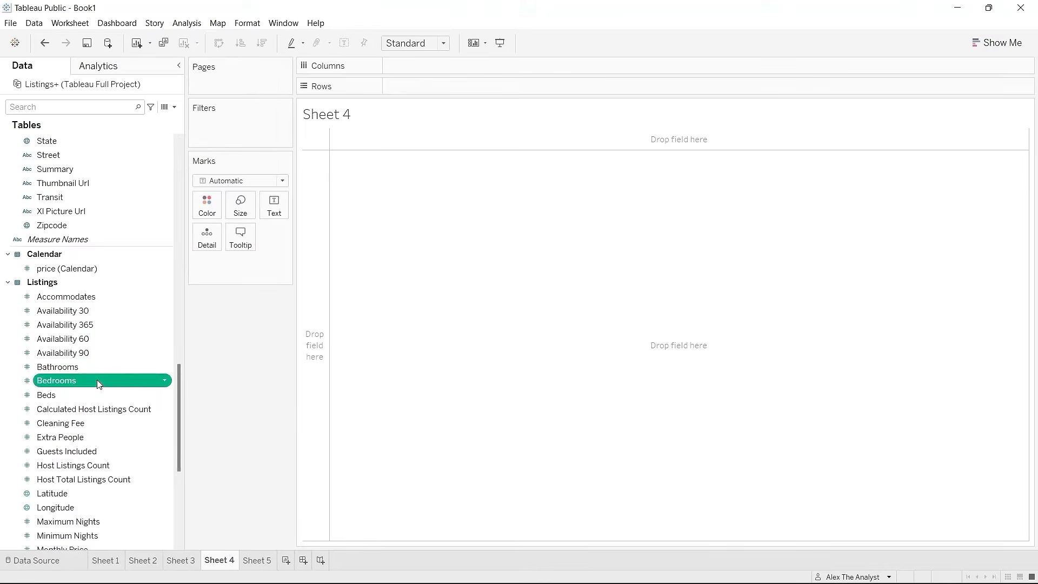
left_click_drag(96, 379, 384, 66)
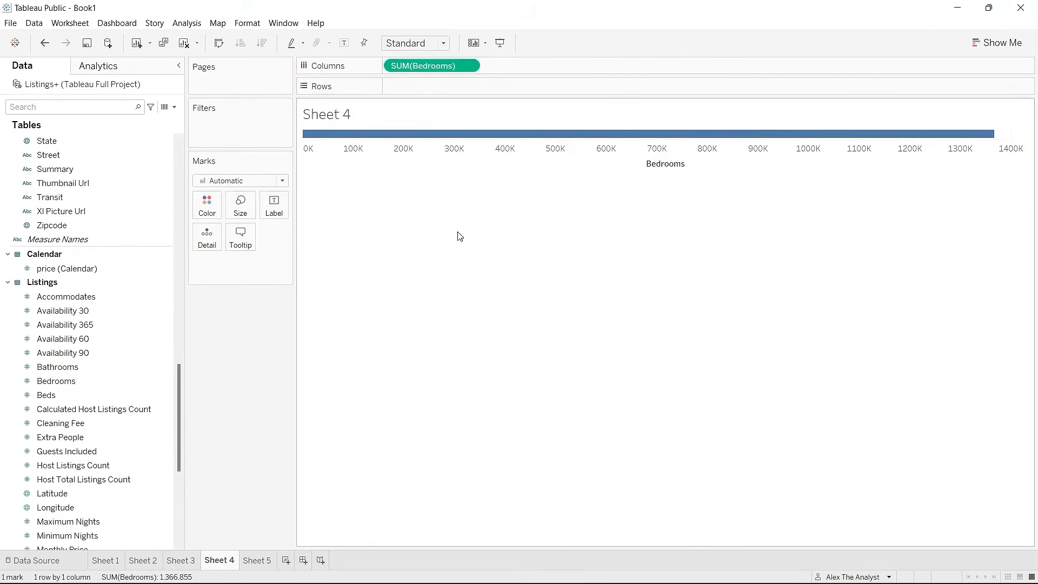
mouse_move(435, 70)
left_mouse_down()
mouse_move(135, 300)
mouse_move(94, 380)
mouse_move(388, 105)
mouse_move(442, 70)
left_mouse_up()
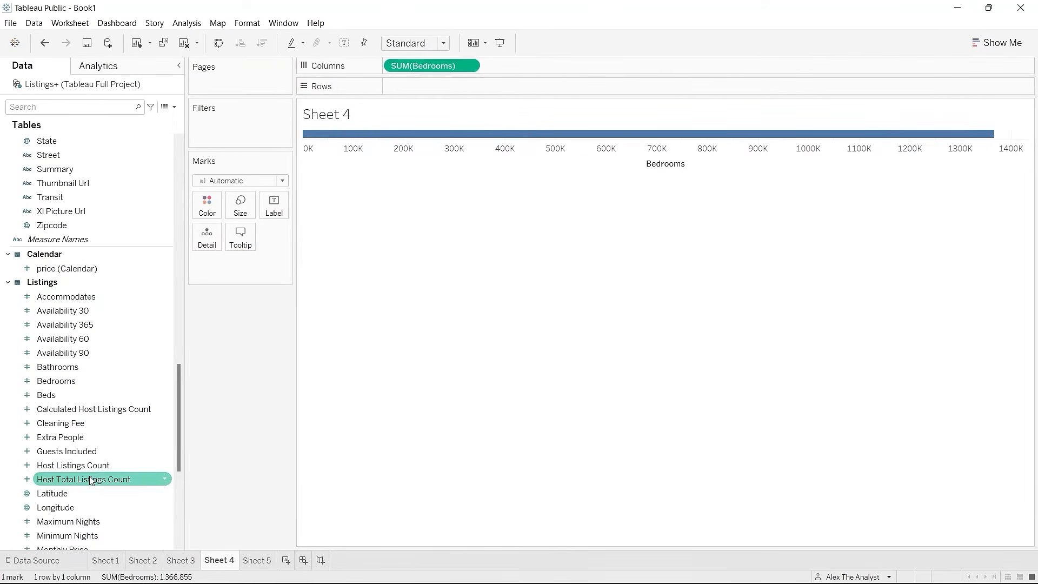
scroll(86, 478, "down", 5)
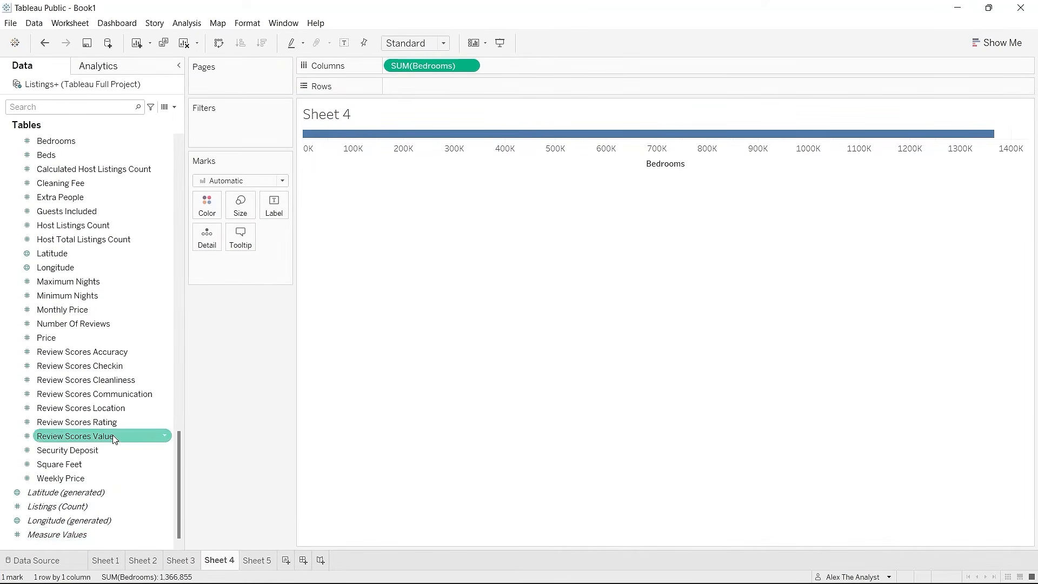
scroll(114, 437, "up", 5)
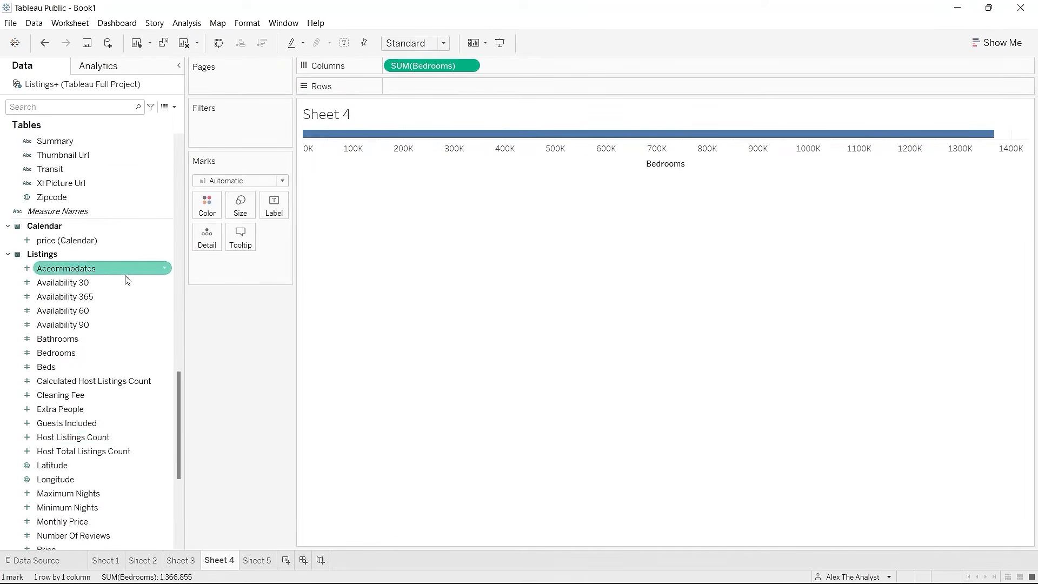
left_click(468, 66)
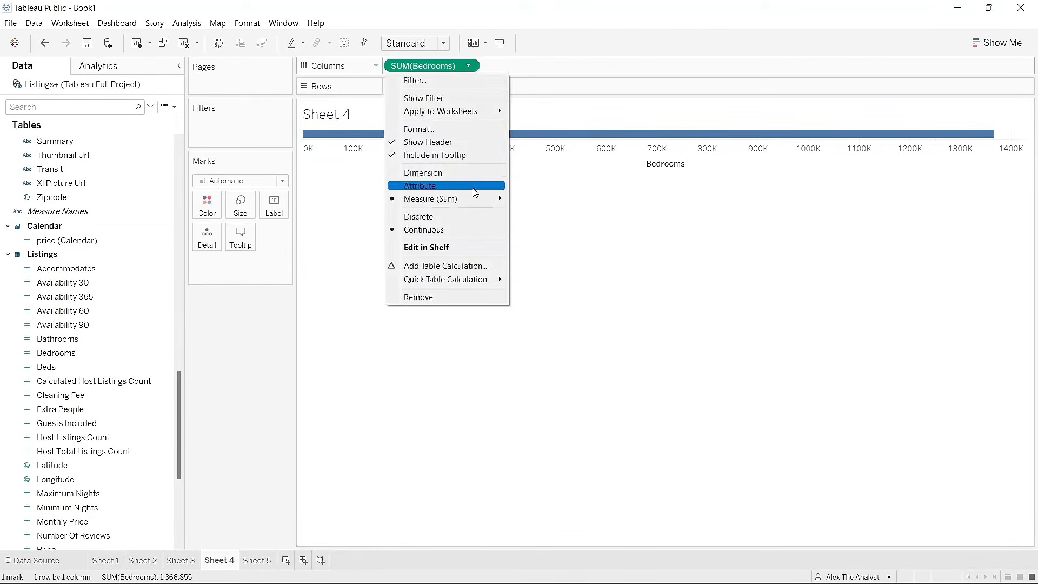
mouse_move(474, 199)
left_click(556, 251)
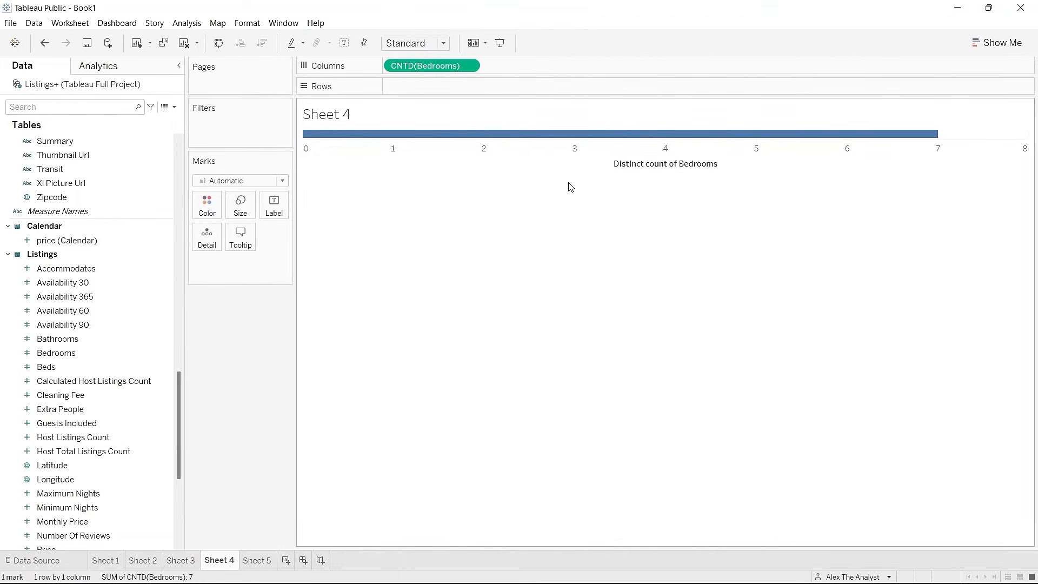
Step: Remove the CNTD(Bedrooms) pill from the Columns shelf
scroll(111, 151, "up", 12)
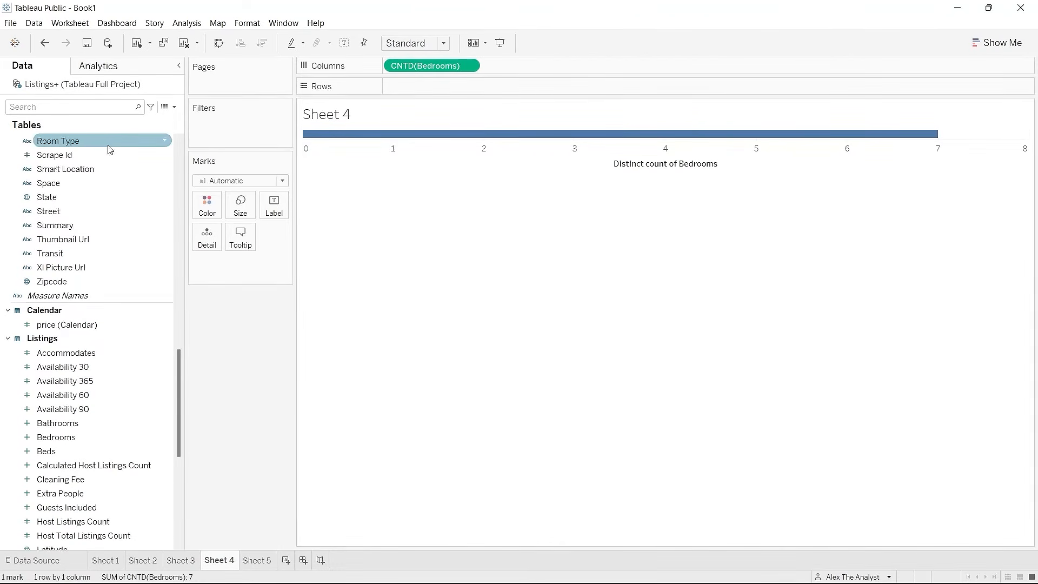
scroll(114, 184, "up", 9)
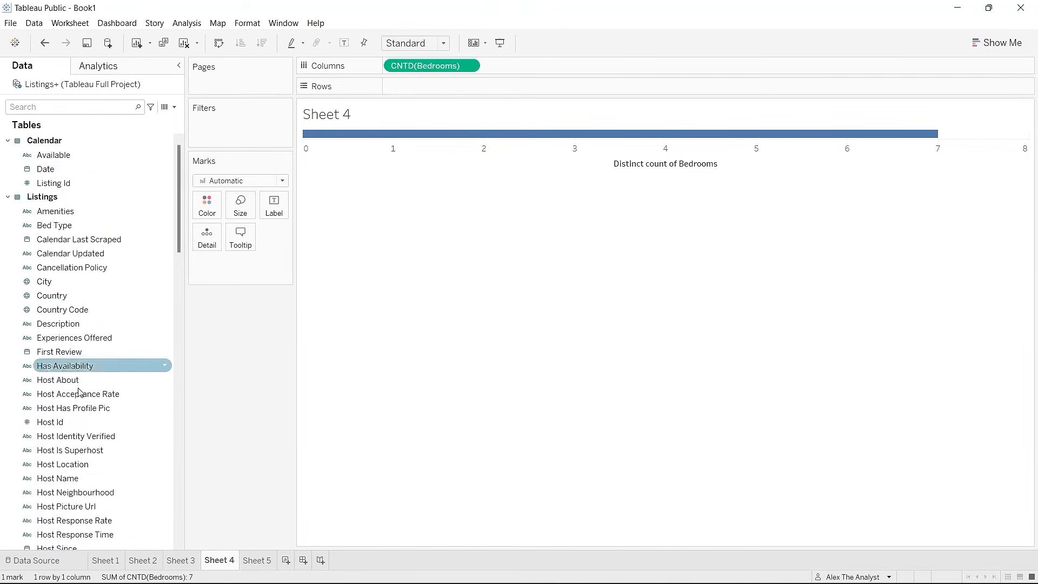
scroll(114, 372, "down", 20)
scroll(112, 371, "up", 9)
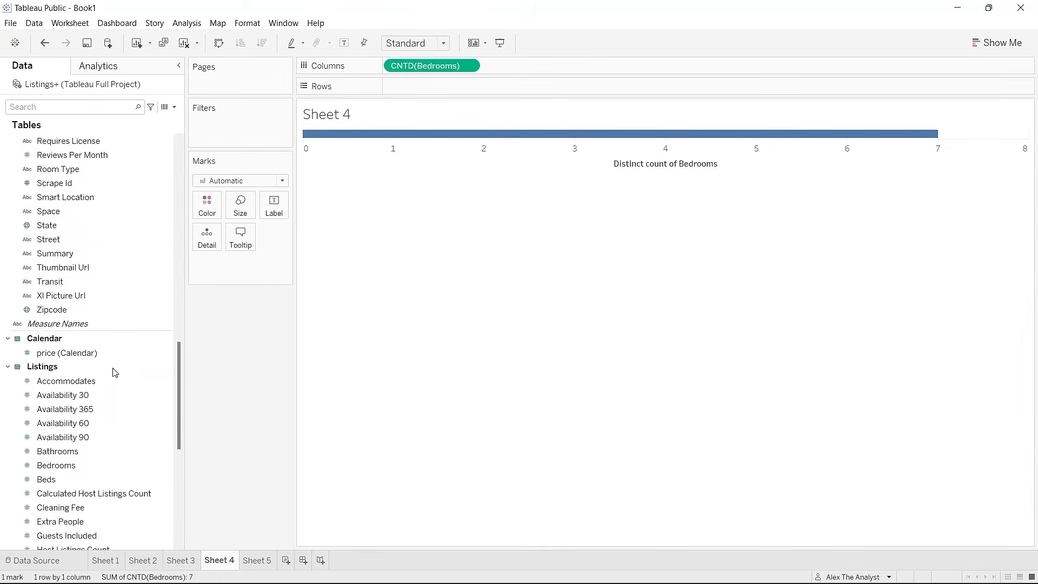
left_click(472, 68)
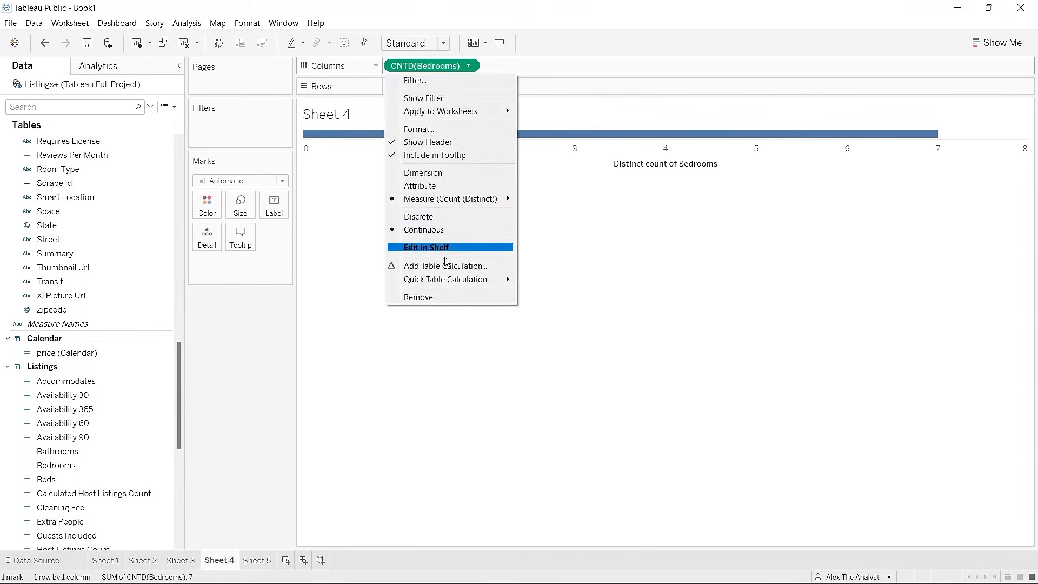
left_click(443, 297)
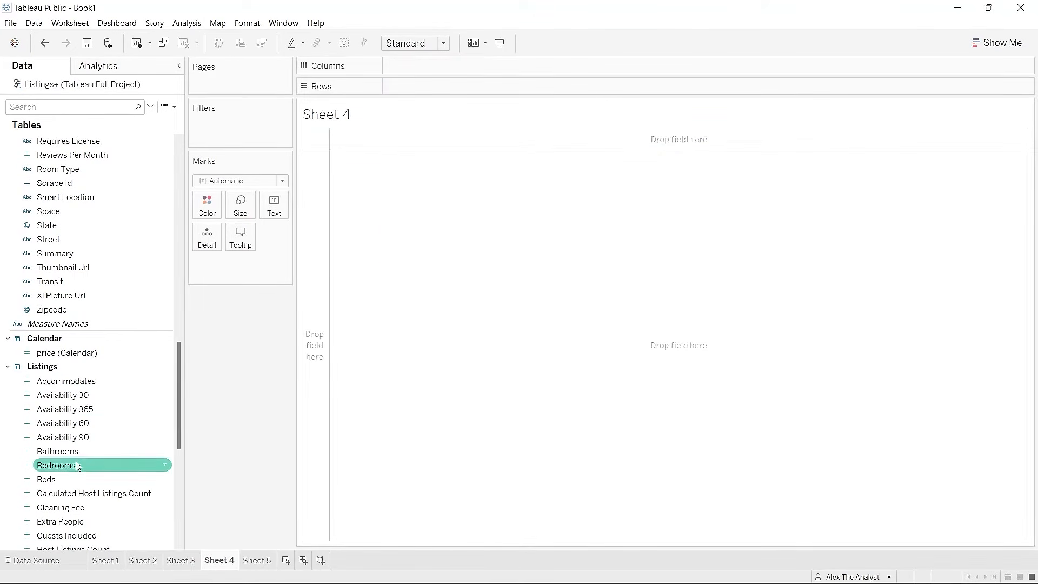
Step: Convert Bedrooms to a dimension and place it on Columns, giving headers Null through 6
left_click(165, 465)
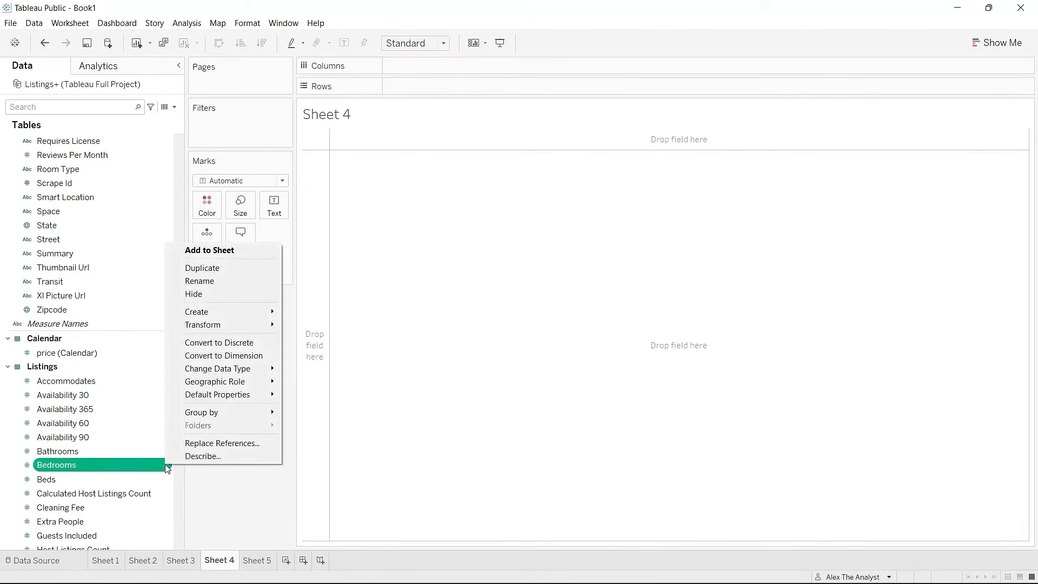
left_click(230, 356)
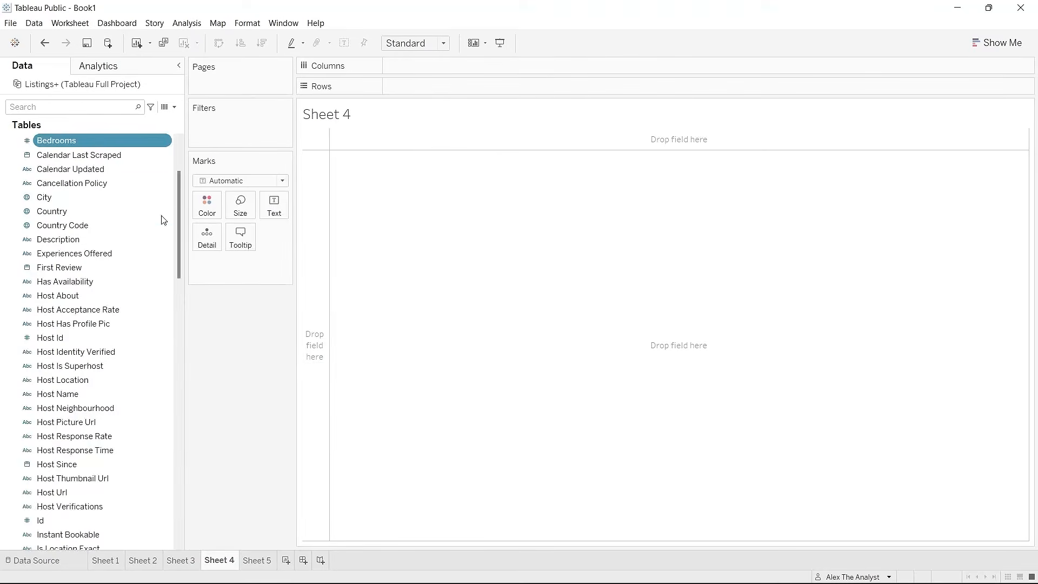
left_click_drag(75, 143, 434, 65)
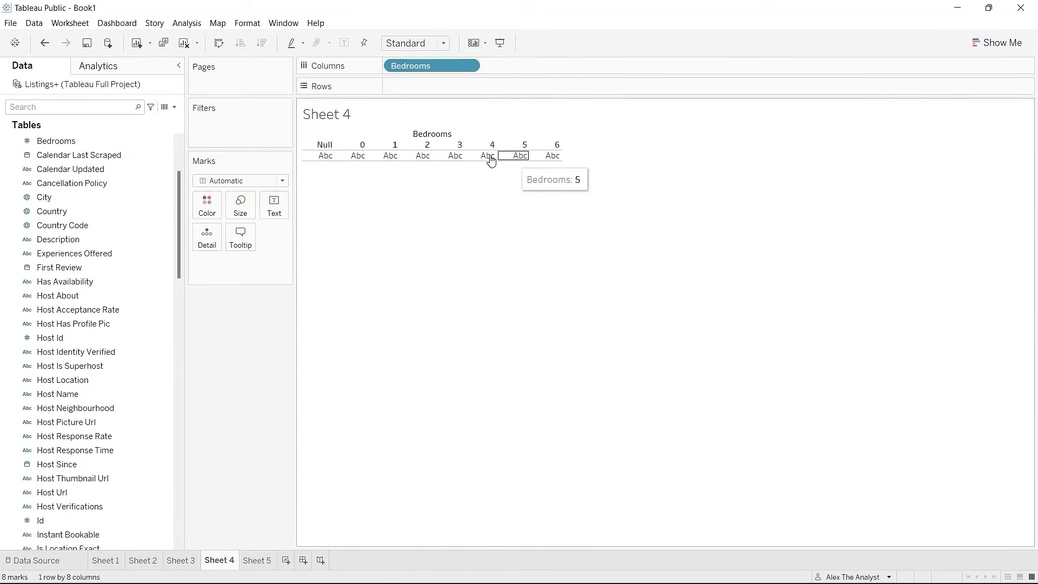
right_click(328, 147)
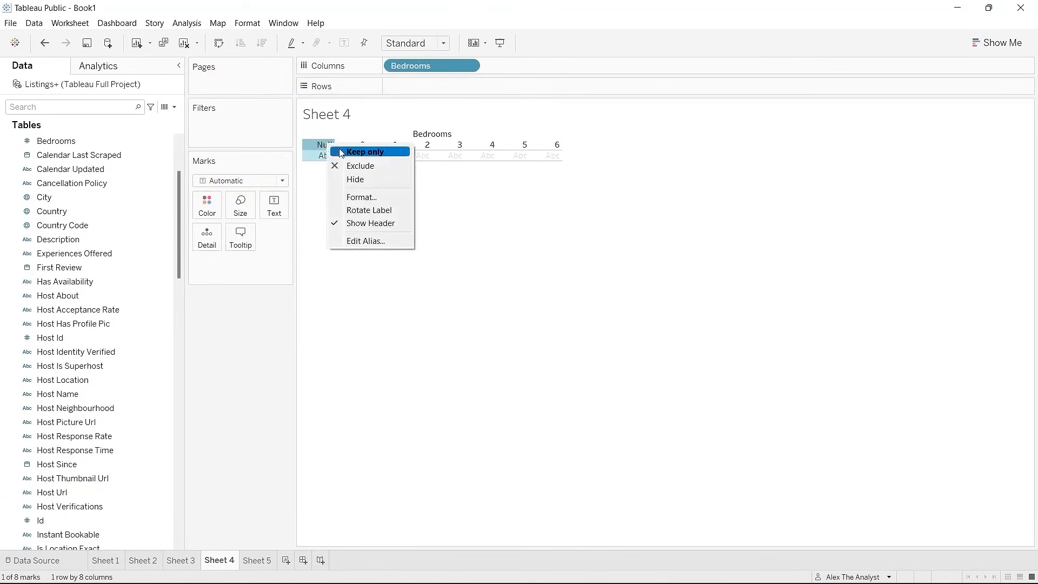
left_click(389, 112)
left_click(354, 198)
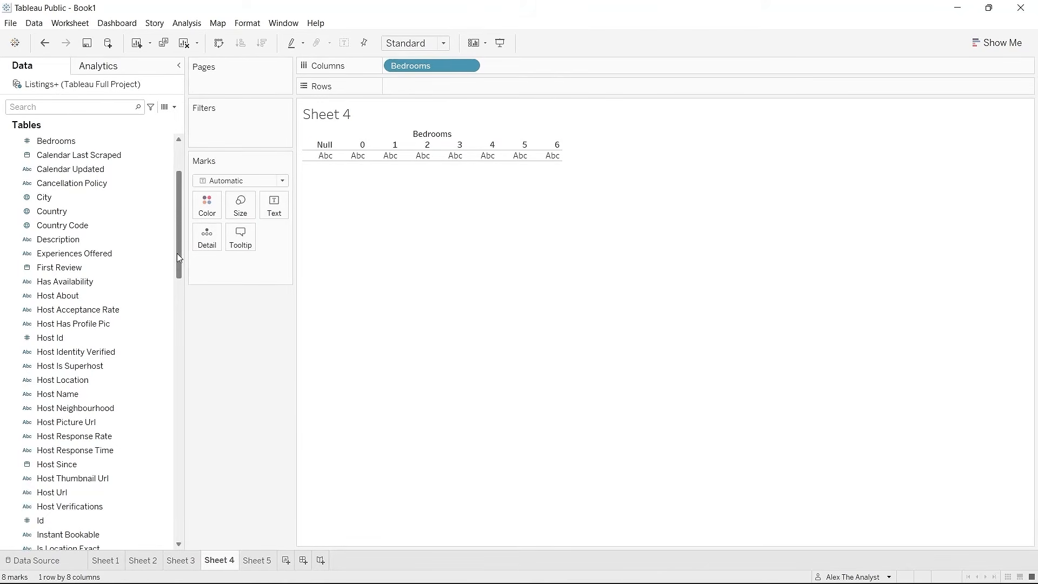
left_click_drag(179, 257, 183, 514)
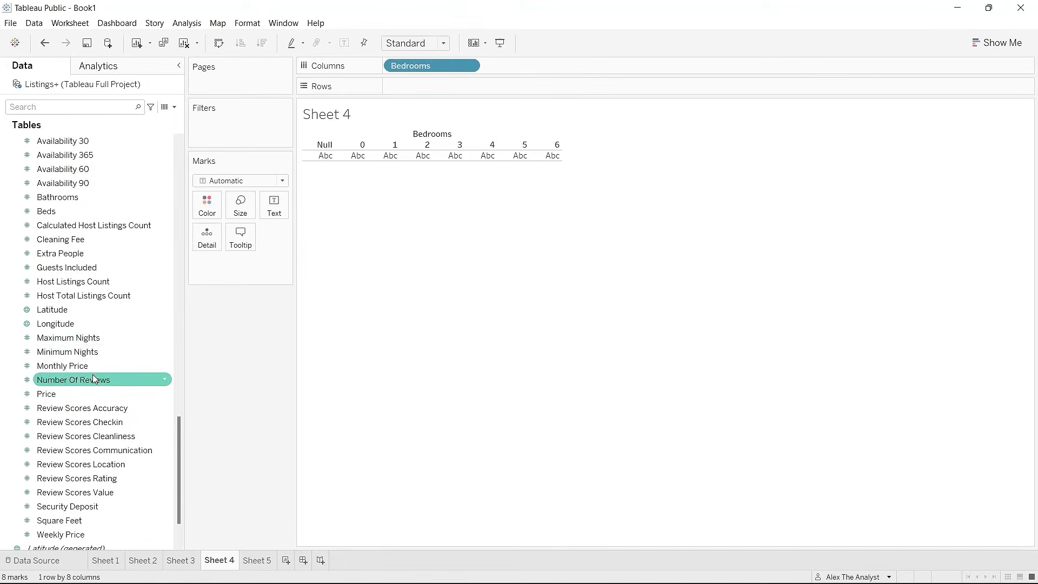
scroll(94, 378, "down", 2)
scroll(93, 394, "up", 1)
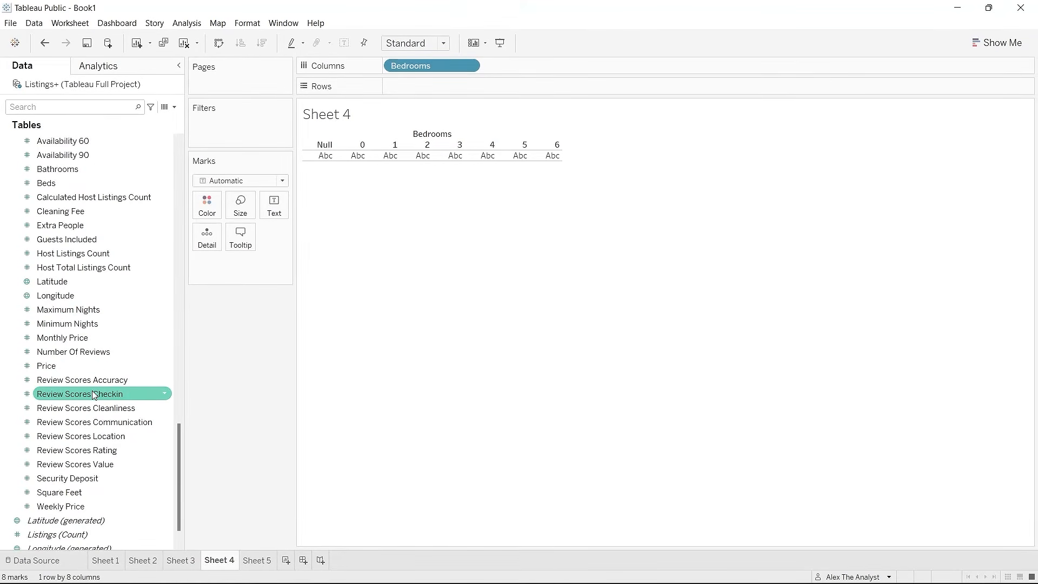
Step: Put Price on Rows and change it to Average, peaking near 585 for 6 bedrooms
left_click_drag(93, 365, 475, 86)
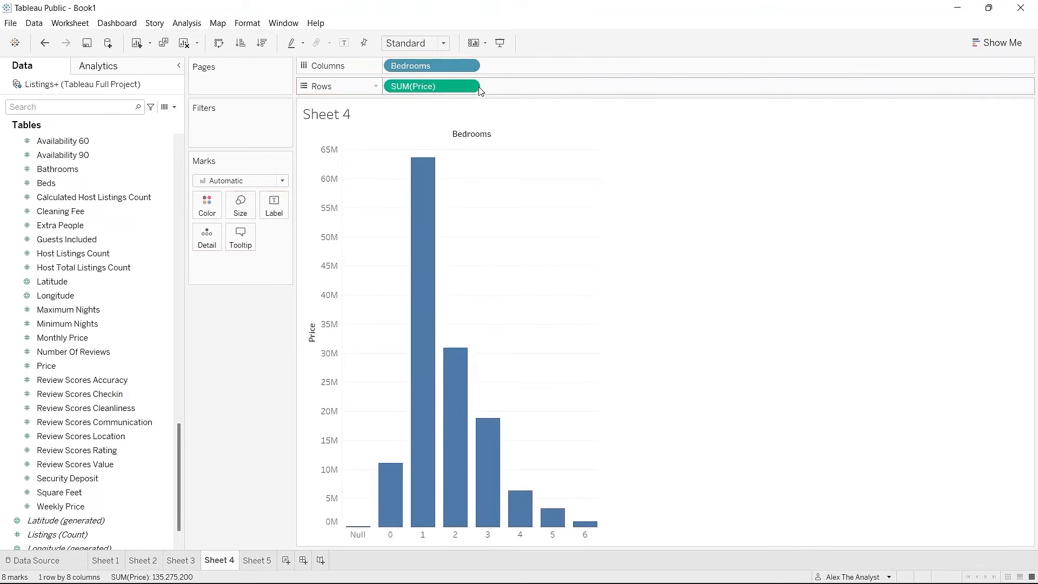
left_click(469, 87)
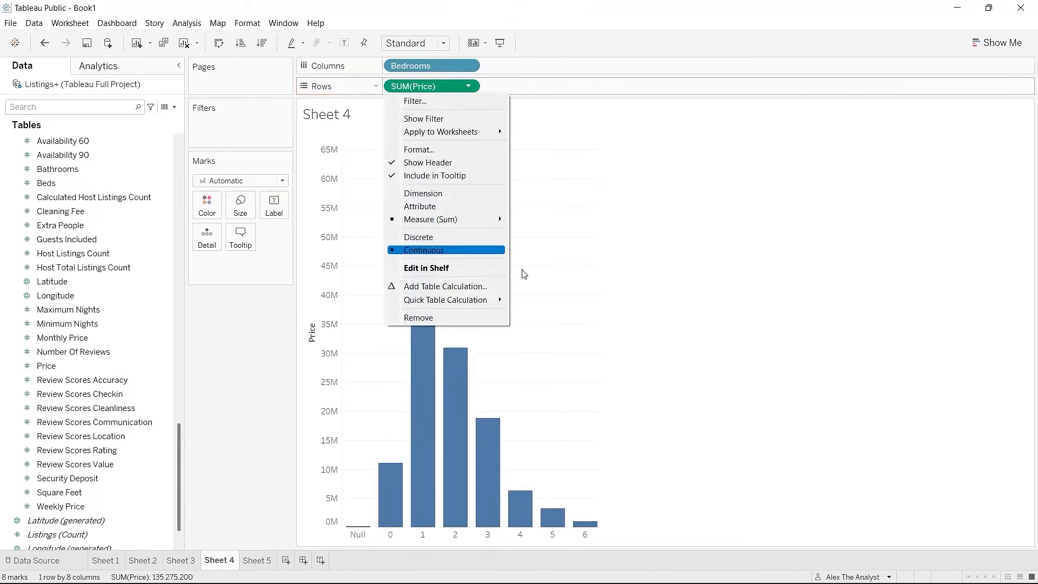
left_click(662, 282)
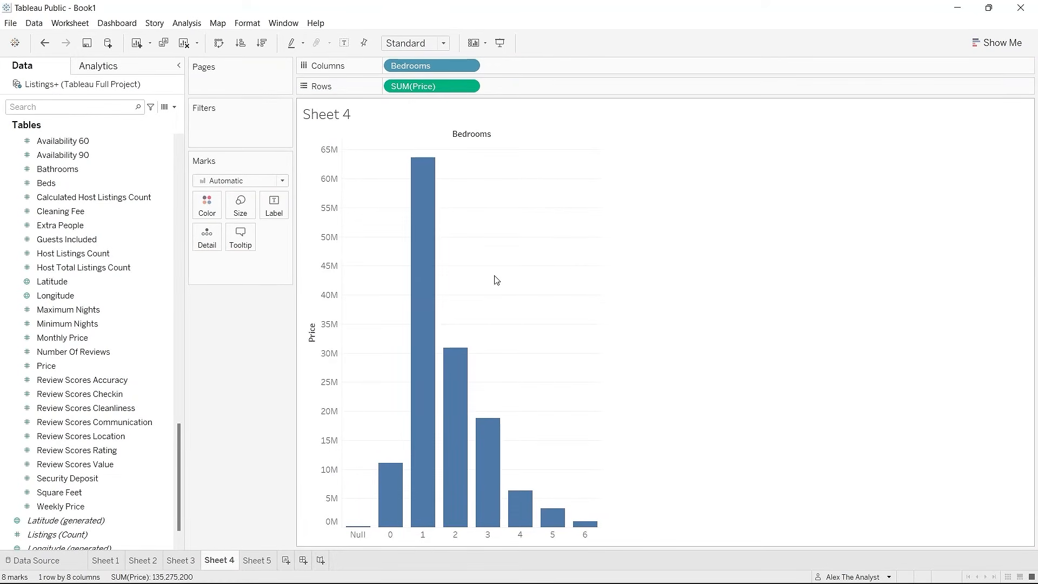
left_click_drag(494, 276, 478, 321)
mouse_move(408, 254)
left_click(468, 86)
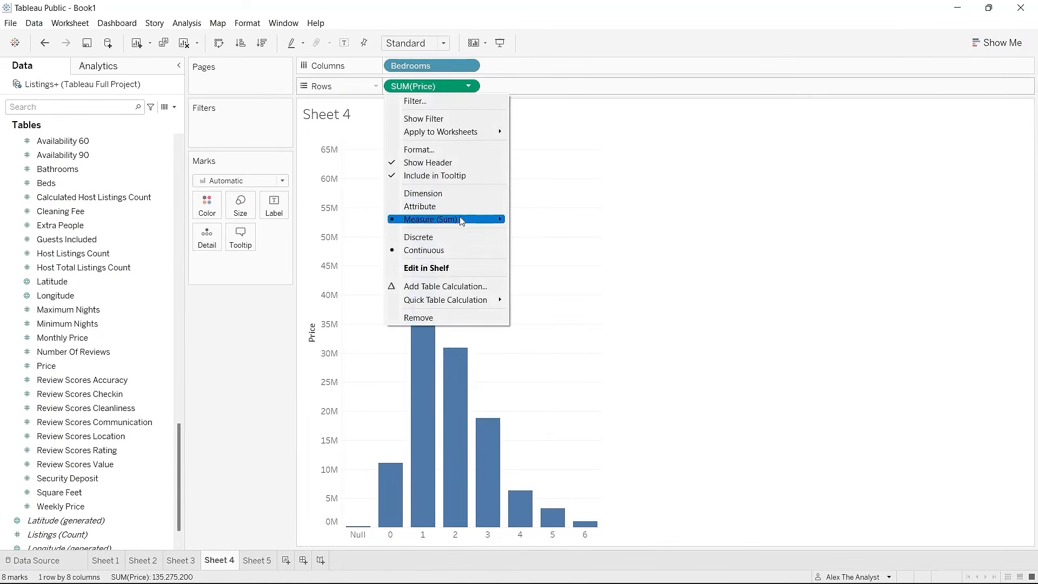
mouse_move(461, 220)
left_click(549, 234)
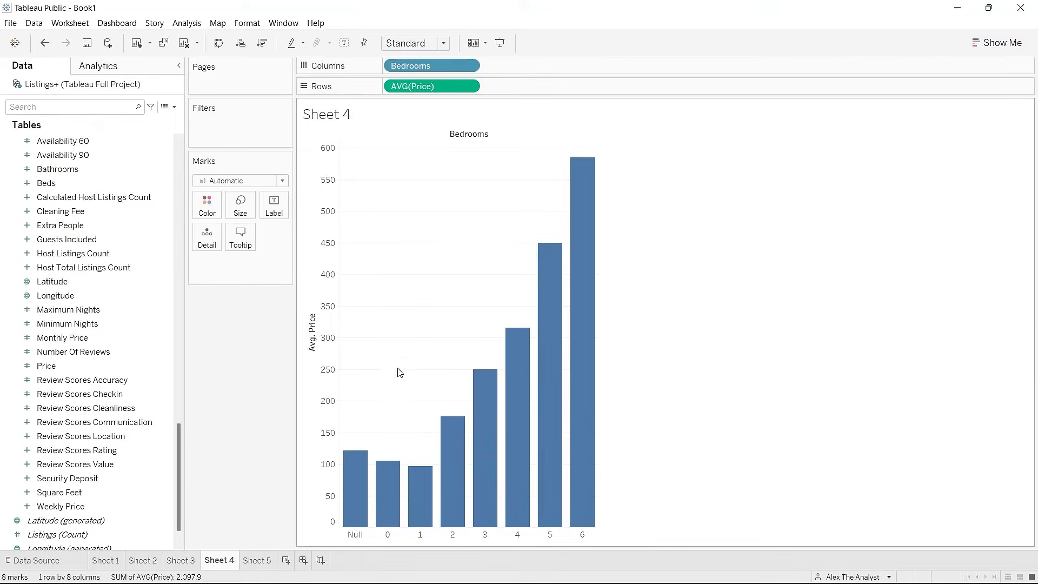
Step: Exclude the Null and 0 bedroom bars, leaving bars for 1–6 bedrooms
right_click(359, 477)
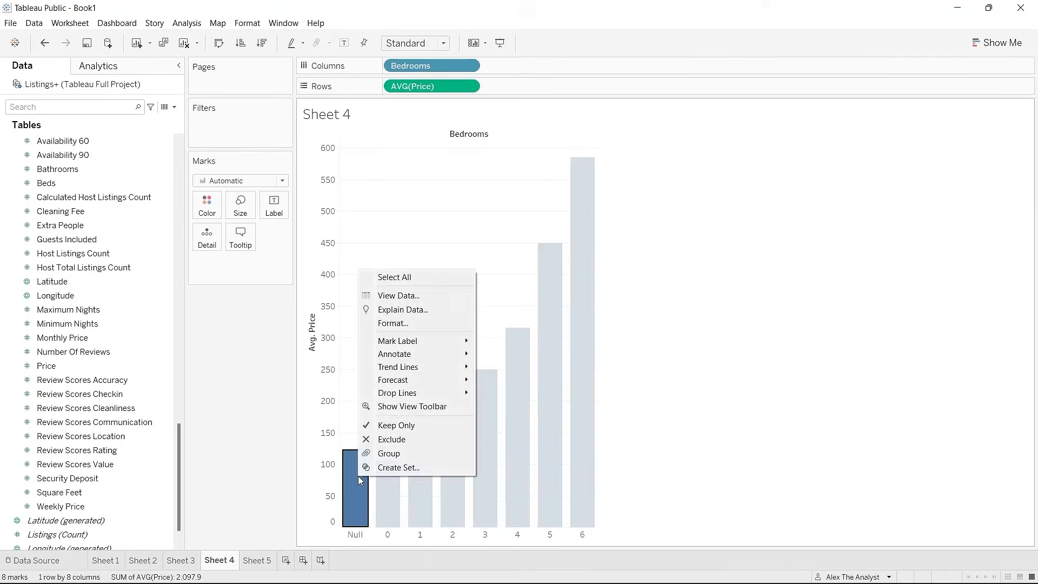
left_click(400, 441)
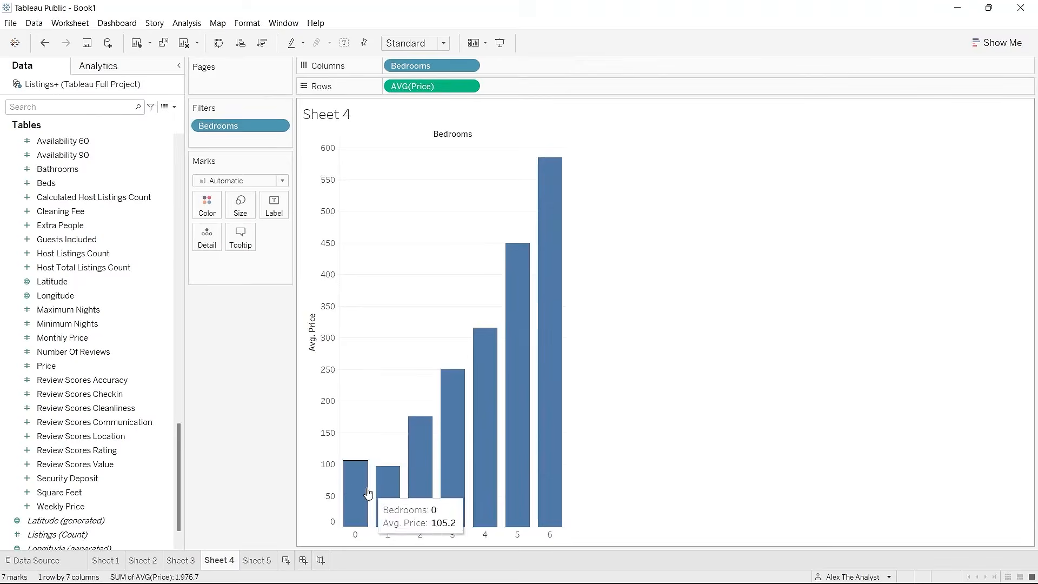
left_click(348, 486)
right_click(349, 485)
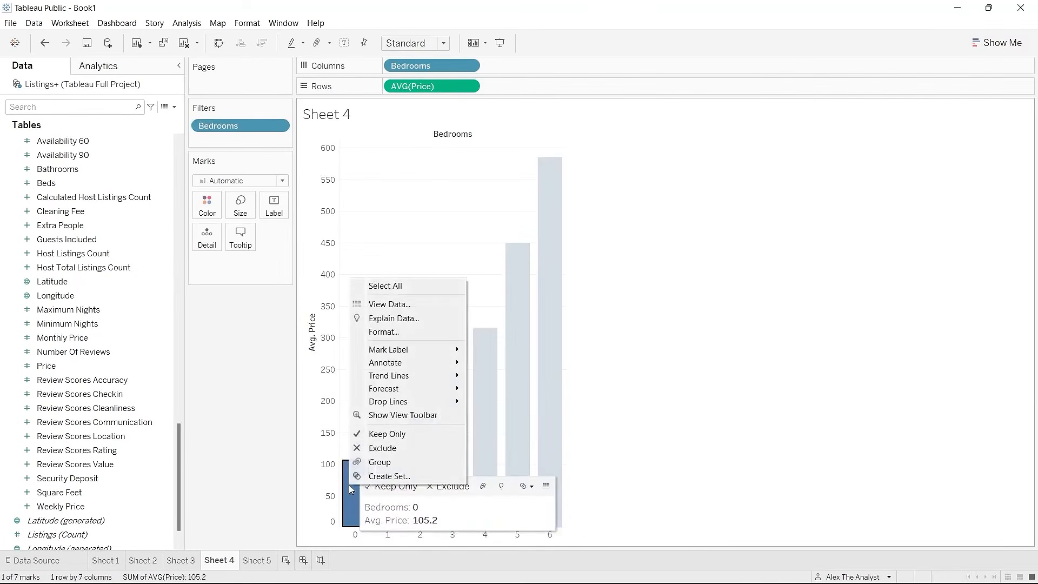
left_click(381, 447)
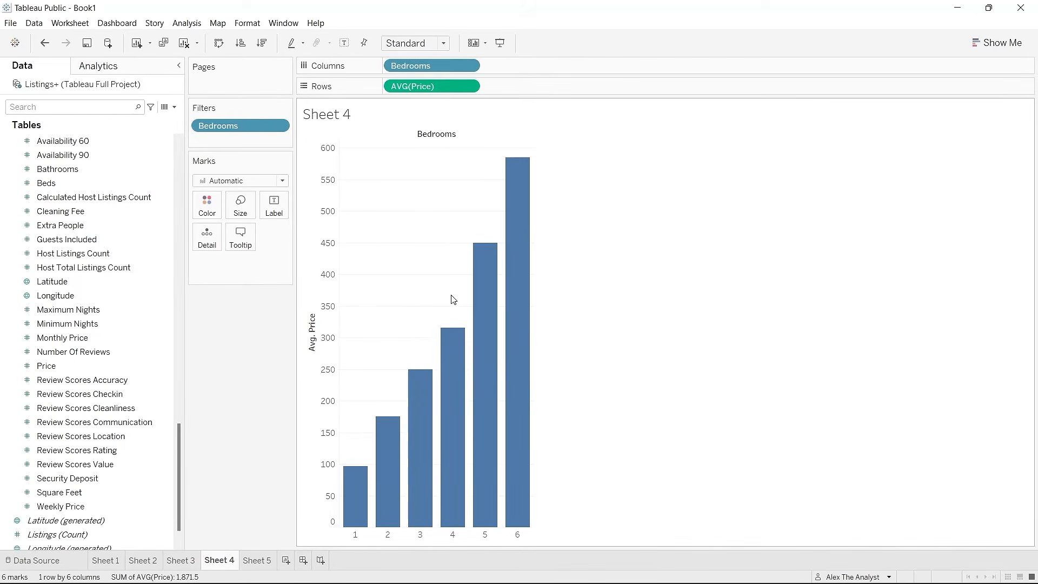
Step: Label each bar with average Price (96.2 to 584.8) and widen the chart
left_click_drag(80, 370, 227, 273)
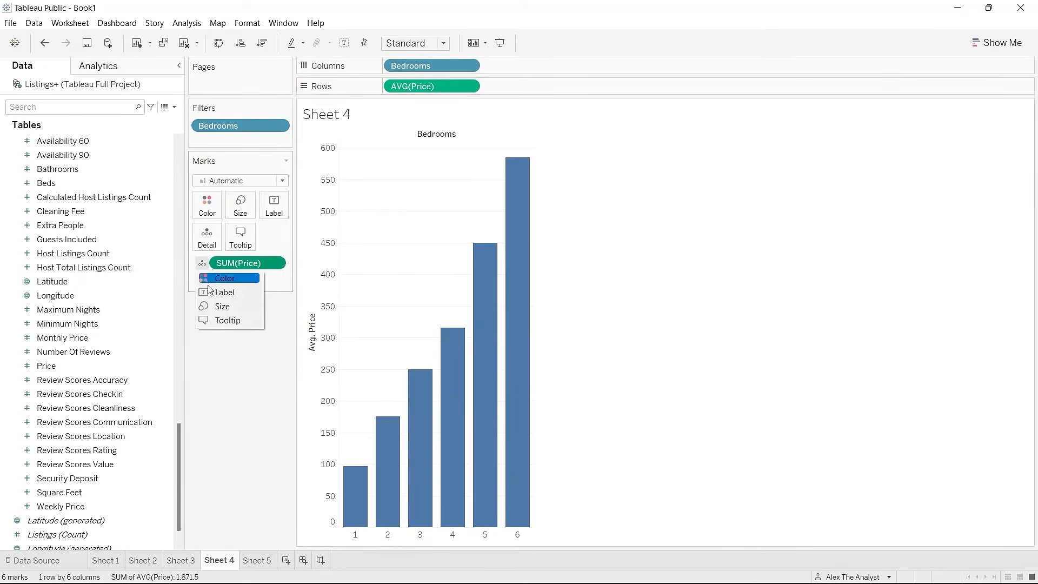
left_click(211, 292)
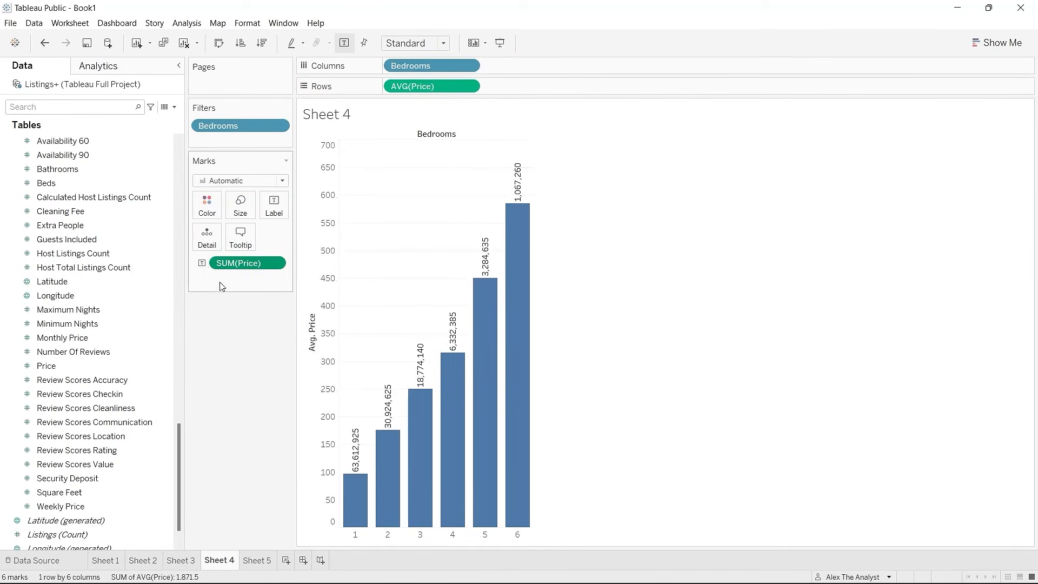
left_click(274, 263)
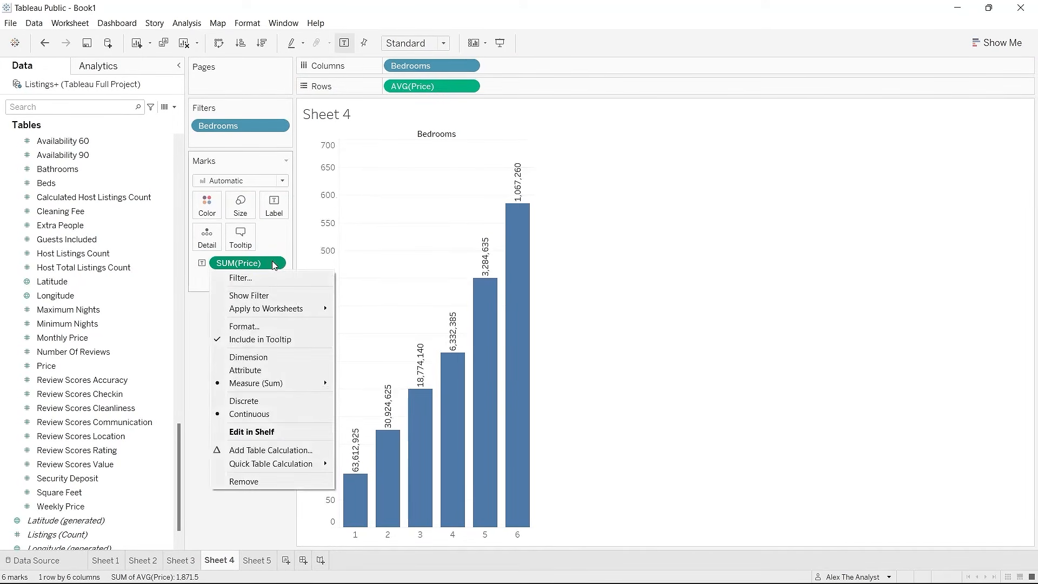
left_click(567, 322)
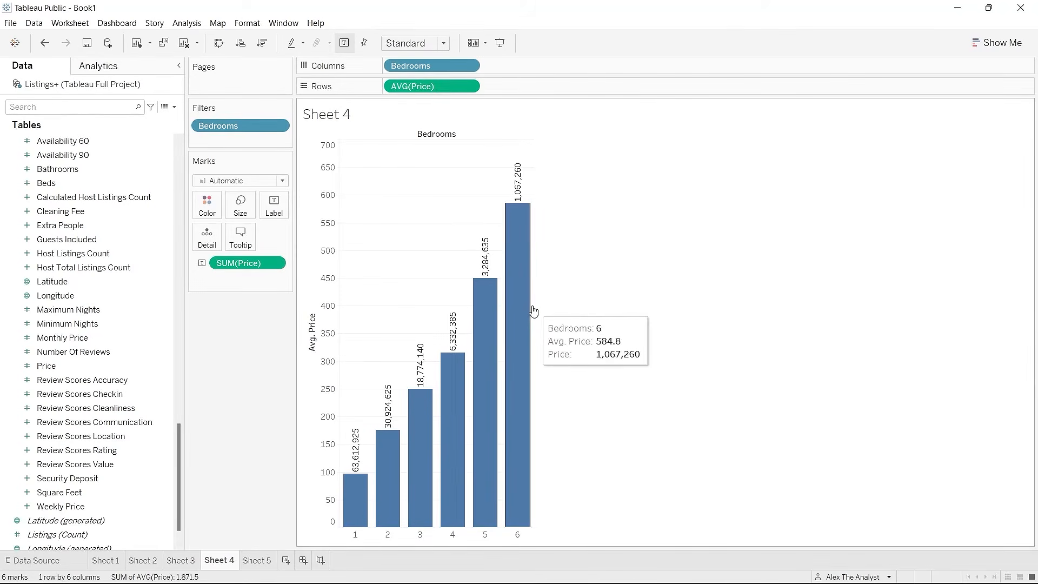
left_click_drag(534, 303, 644, 301)
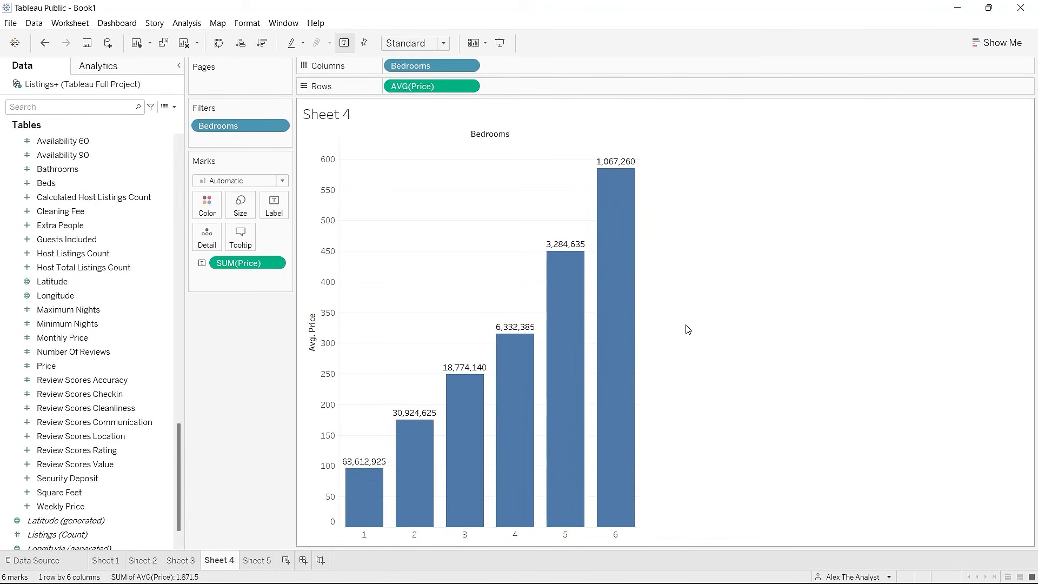
right_click(276, 266)
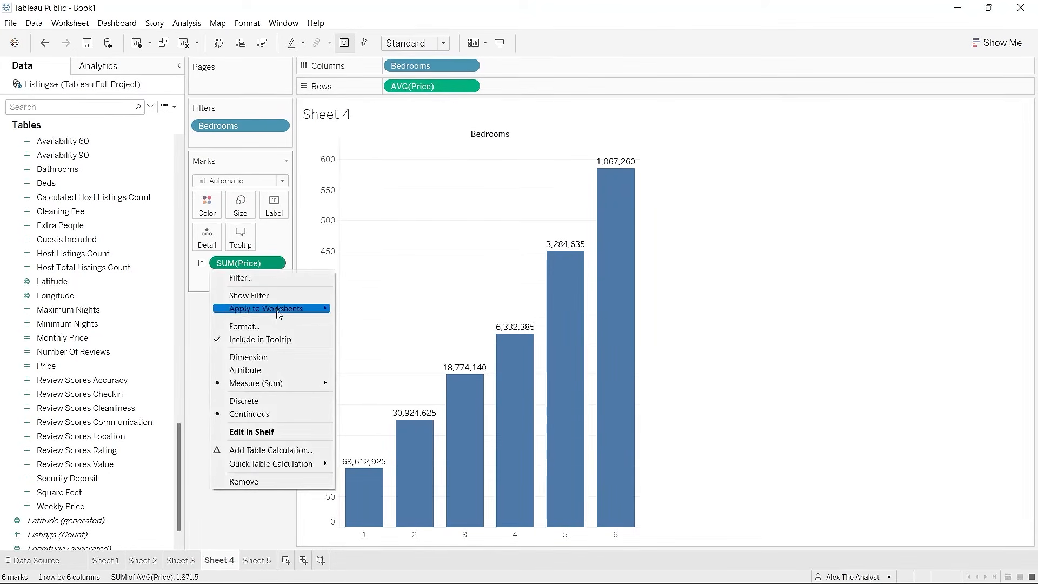
mouse_move(302, 383)
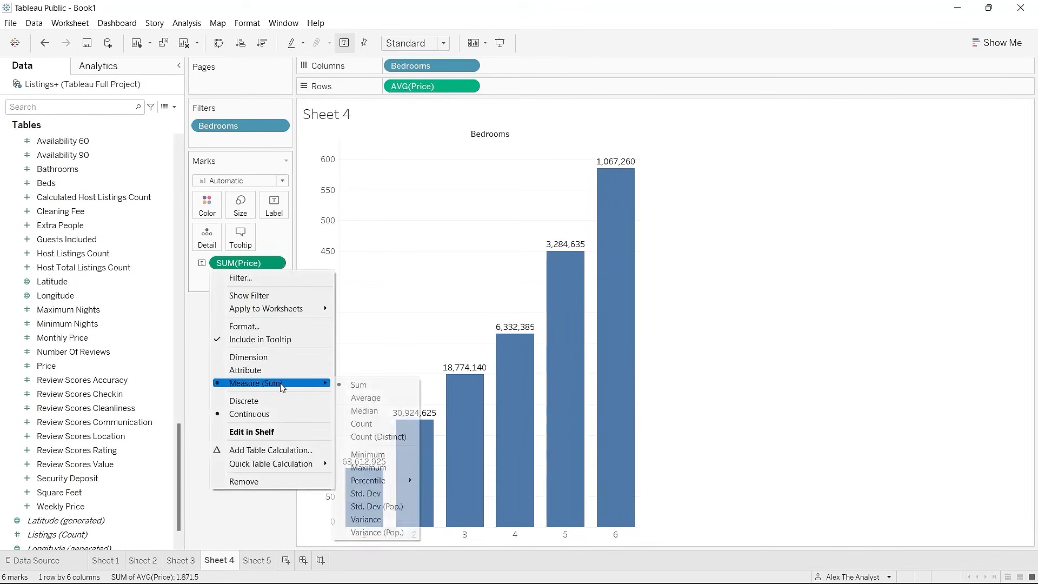
left_click(377, 399)
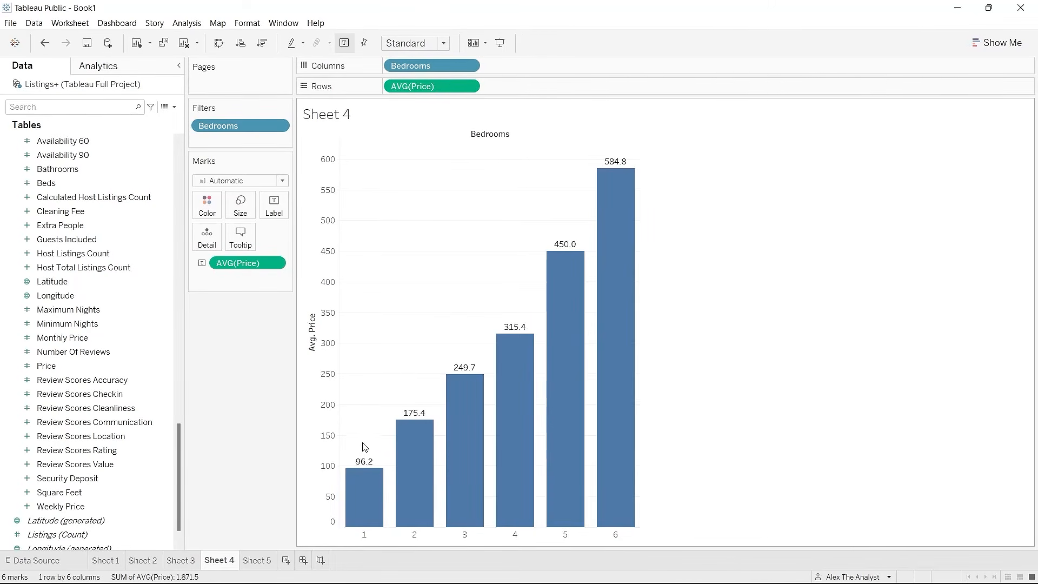
mouse_move(357, 465)
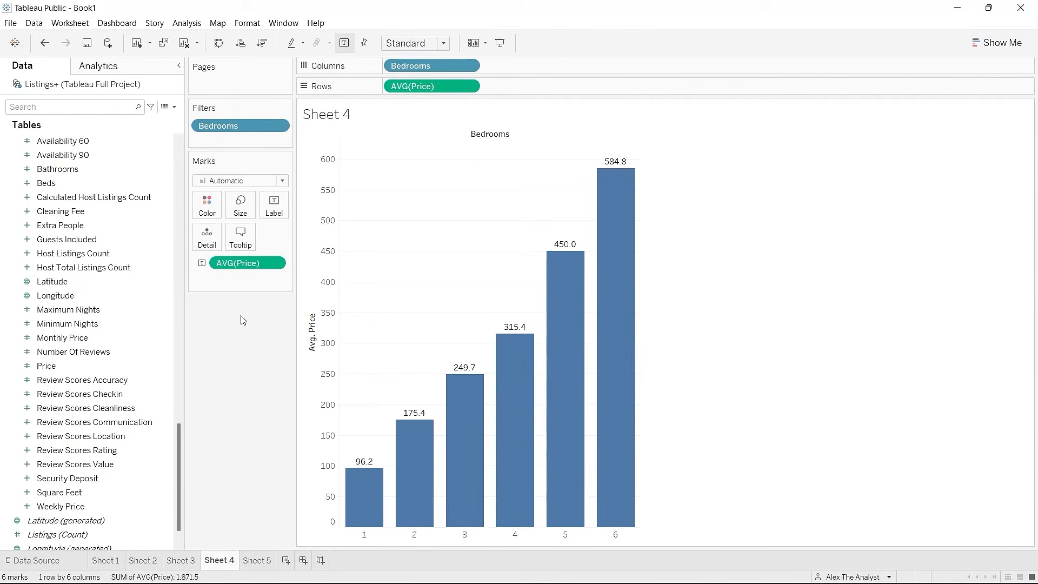
Step: On Sheet 5, list Bedrooms rows Null through 6 with listing Id values as text labels
left_click(255, 561)
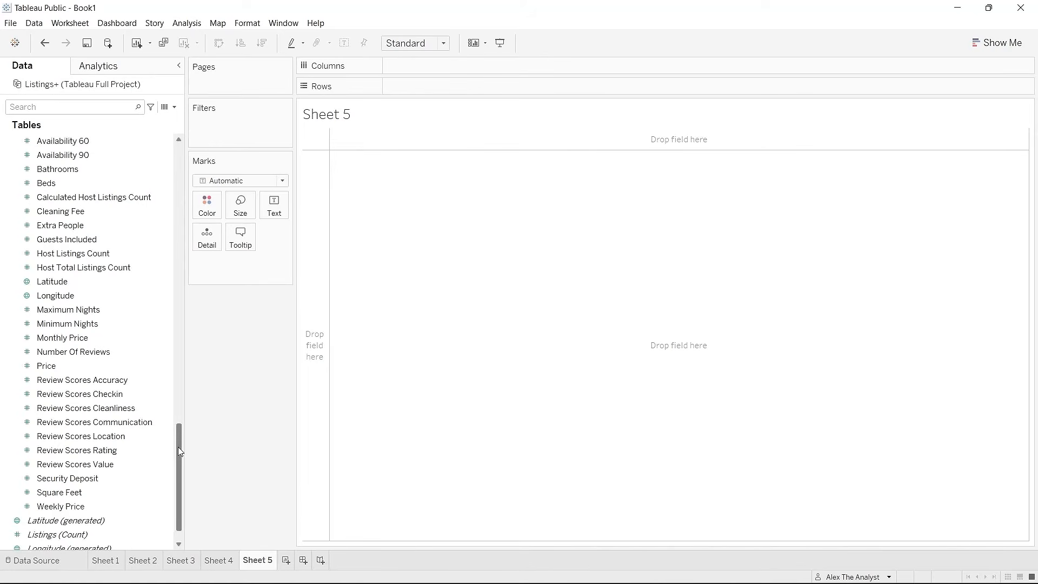
scroll(180, 451, "up", 2)
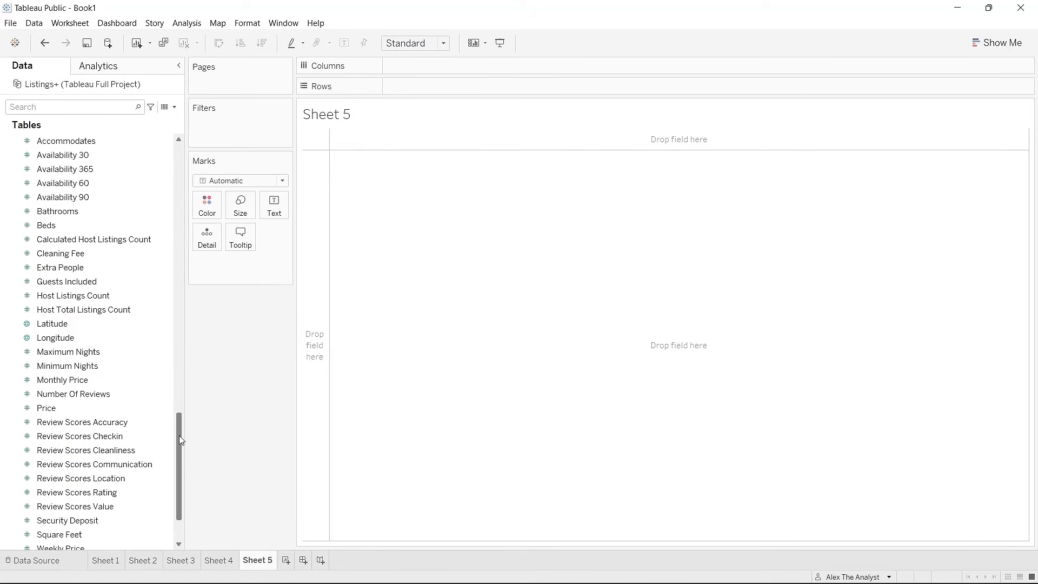
left_click_drag(179, 417, 468, 88)
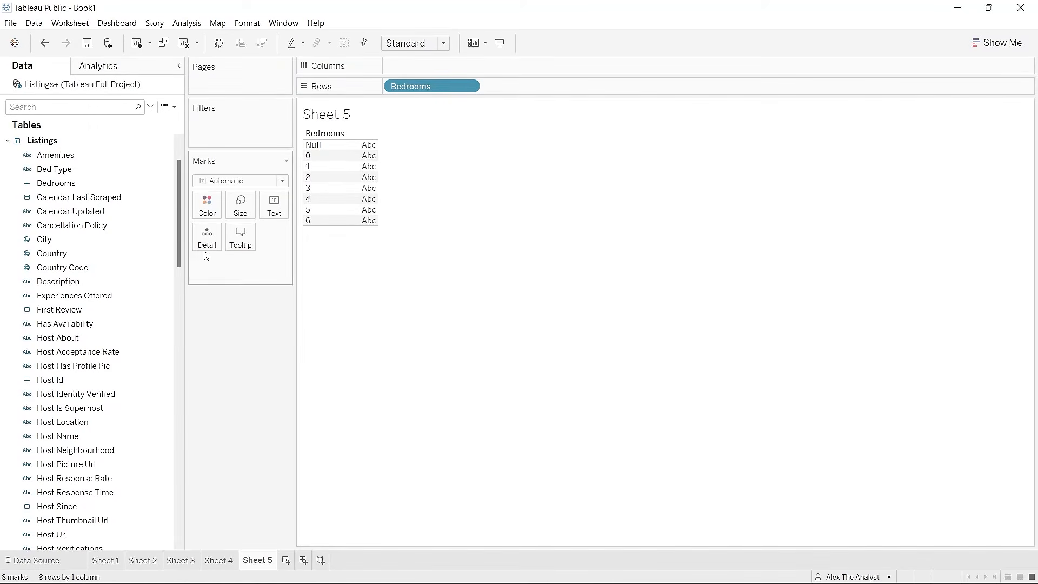
left_click_drag(179, 220, 179, 216)
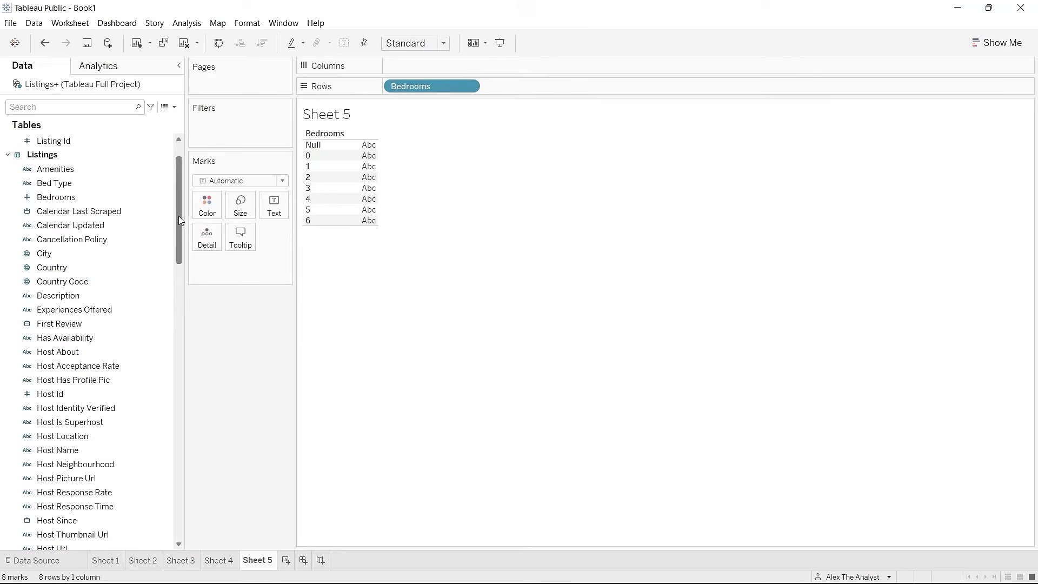
scroll(78, 378, "down", 7)
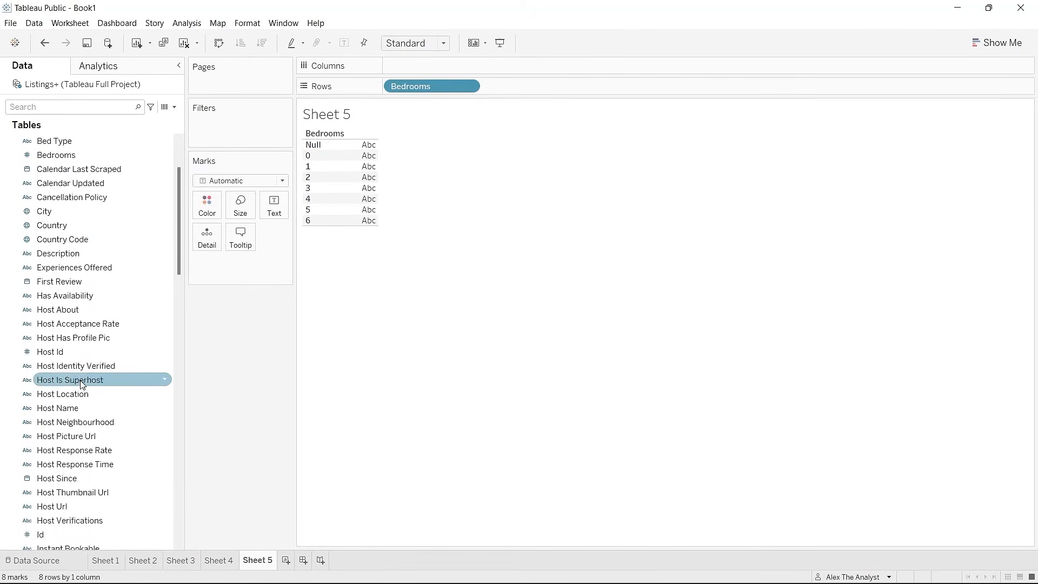
scroll(82, 380, "up", 1)
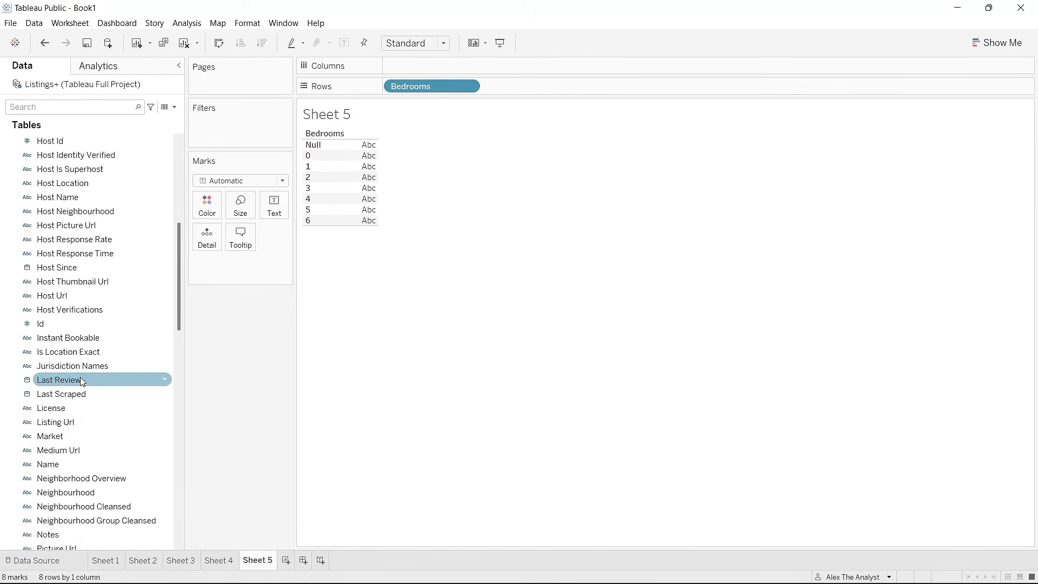
left_click_drag(83, 323, 241, 270)
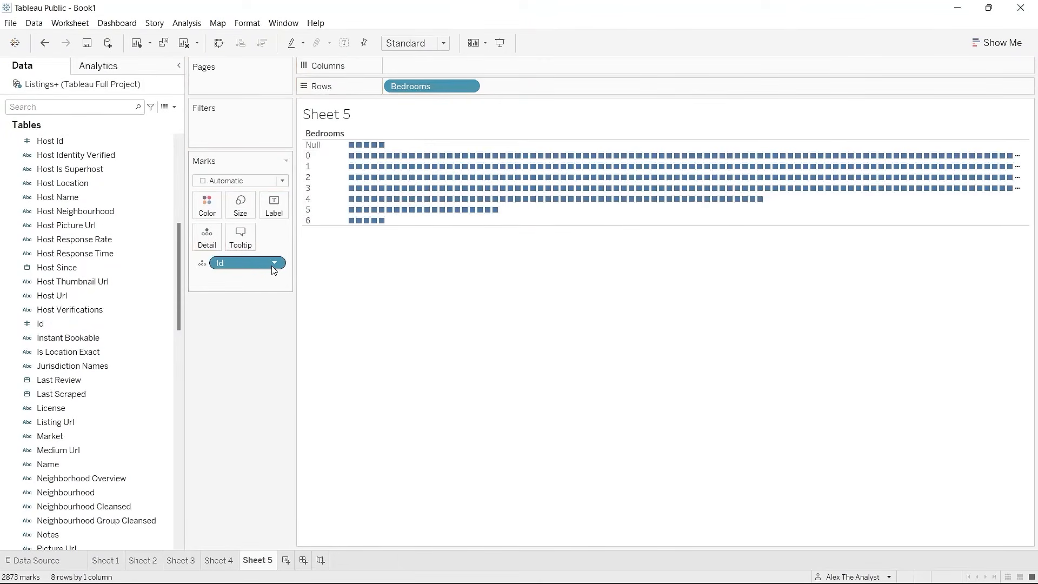
left_click(204, 264)
left_click(223, 292)
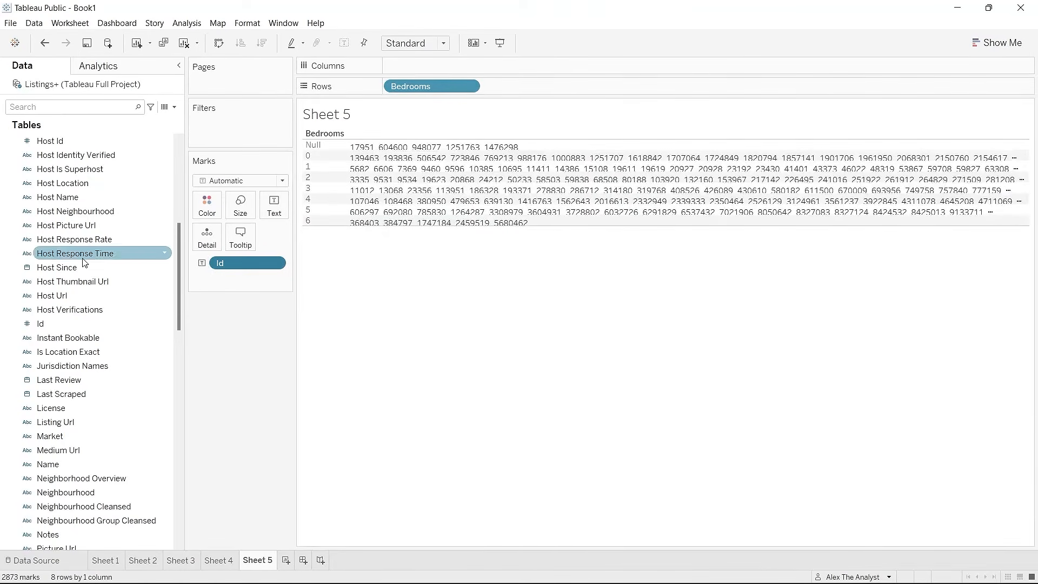
scroll(94, 303, "up", 7)
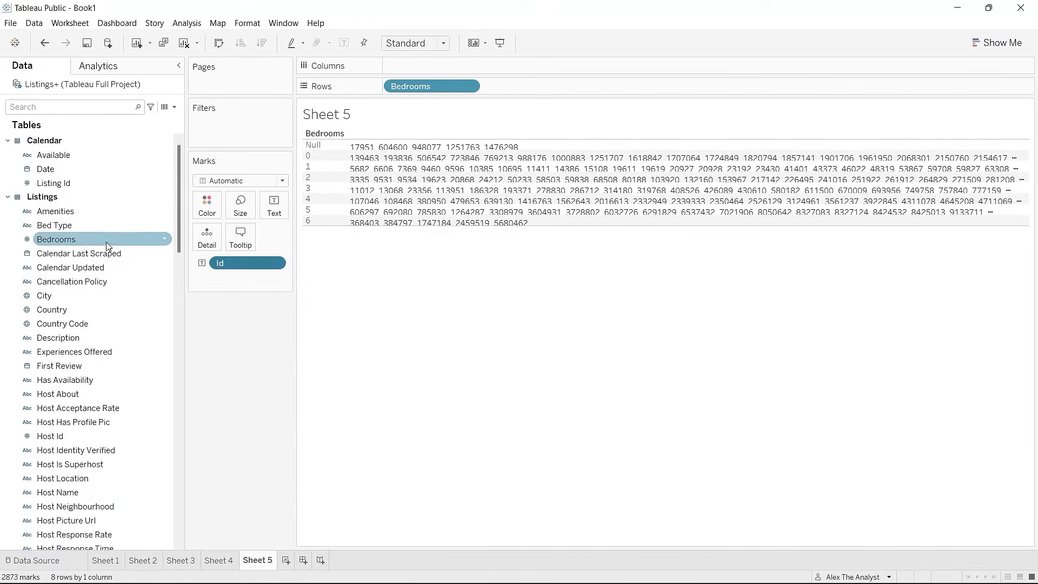
Step: Add a Bedrooms filter excluding Null and 0, leaving rows 1–6 with 2580 marks
left_click_drag(109, 240, 238, 139)
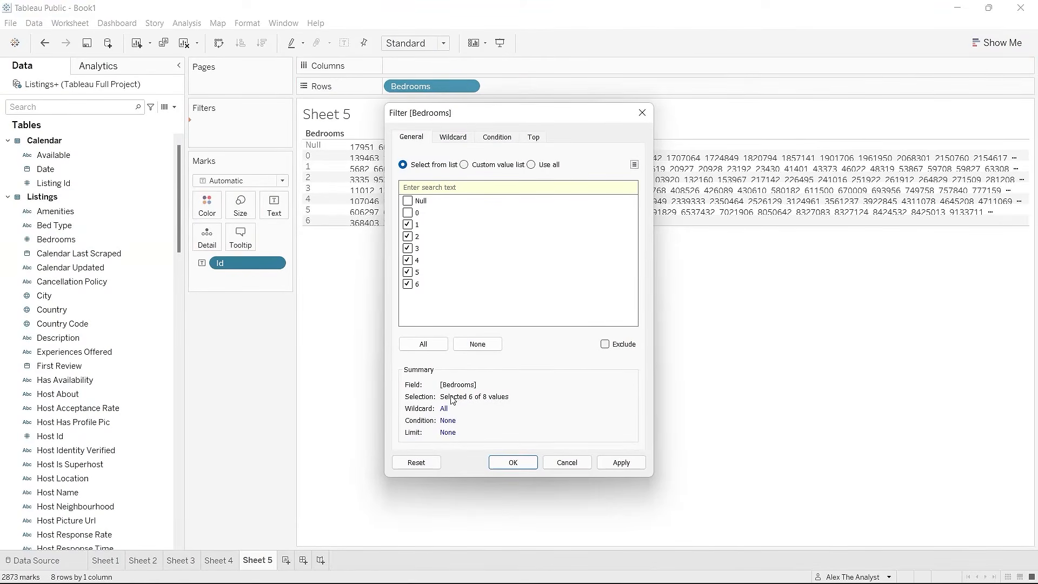
left_click(616, 463)
left_click(512, 463)
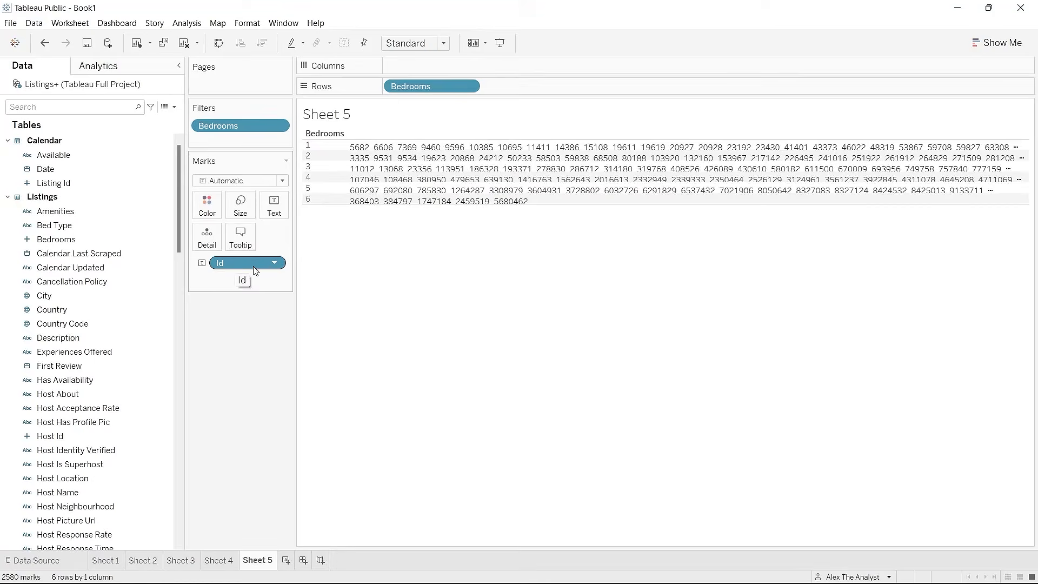
left_click(276, 263)
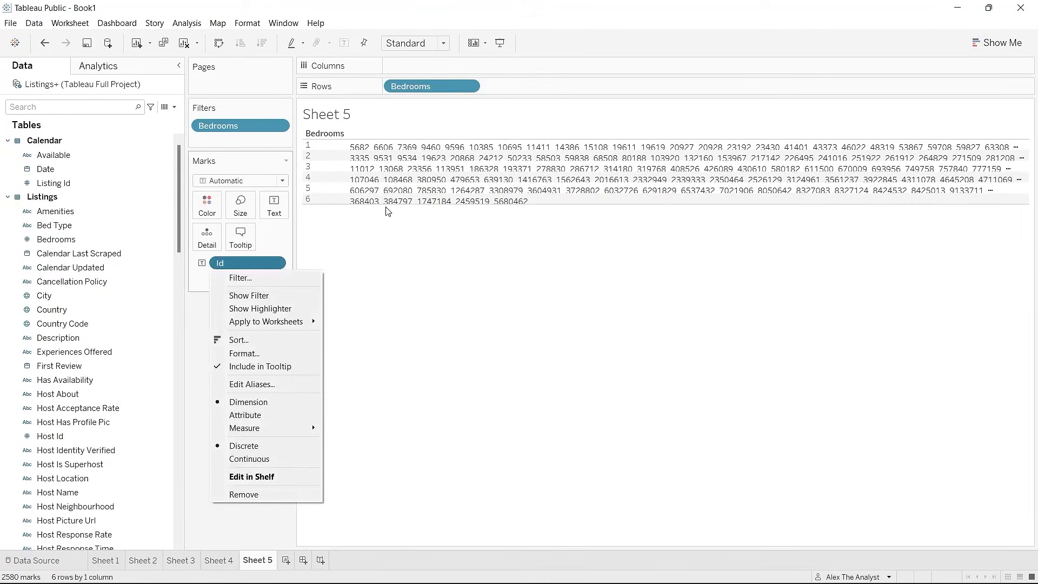
Step: Remove the Id pill from the marks and re-add Id to the Marks card
left_click(246, 262)
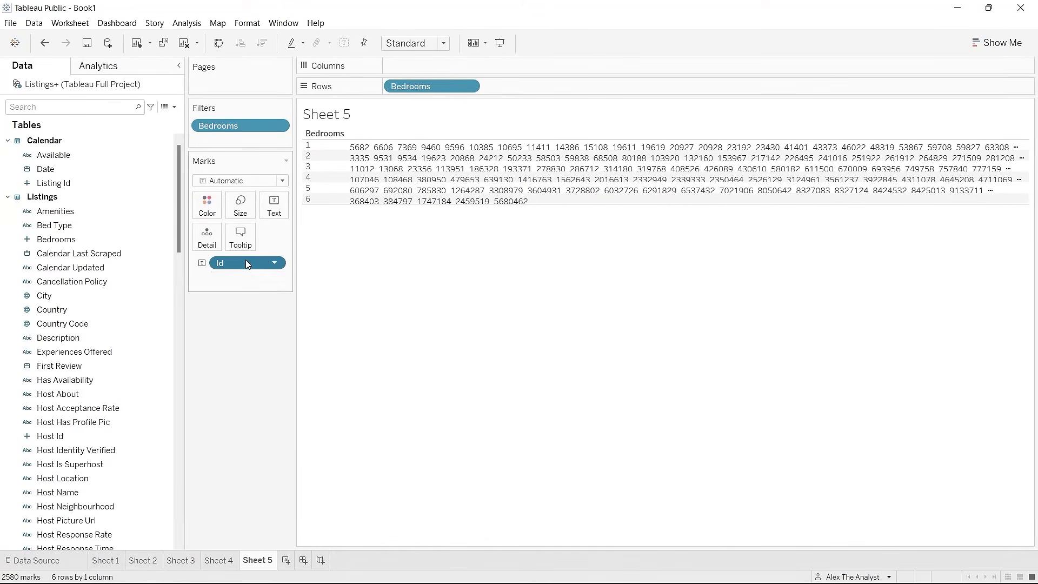
double_click(245, 261)
left_click(208, 316)
left_click_drag(243, 264, 101, 303)
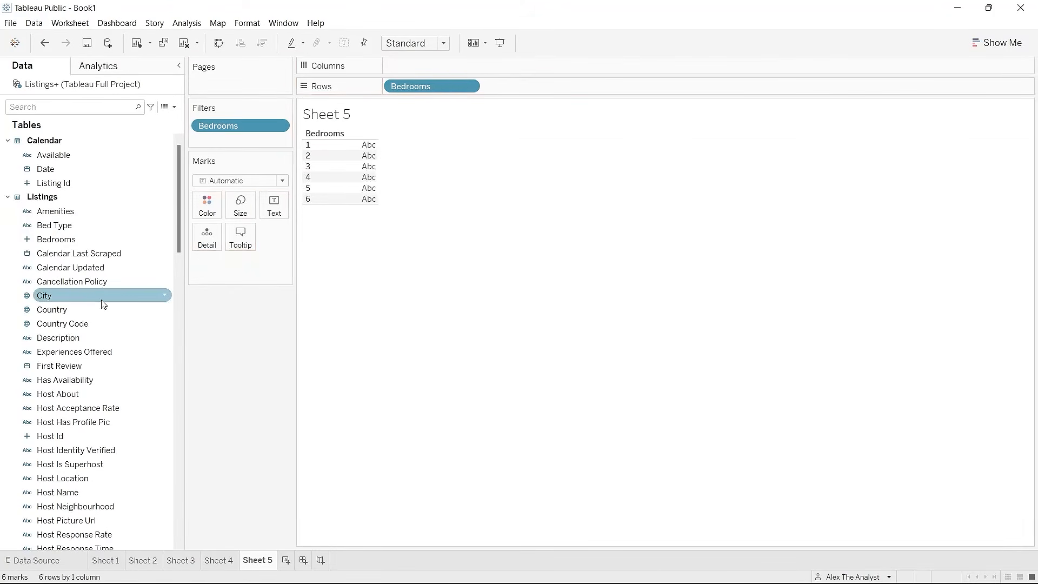
scroll(87, 371, "down", 5)
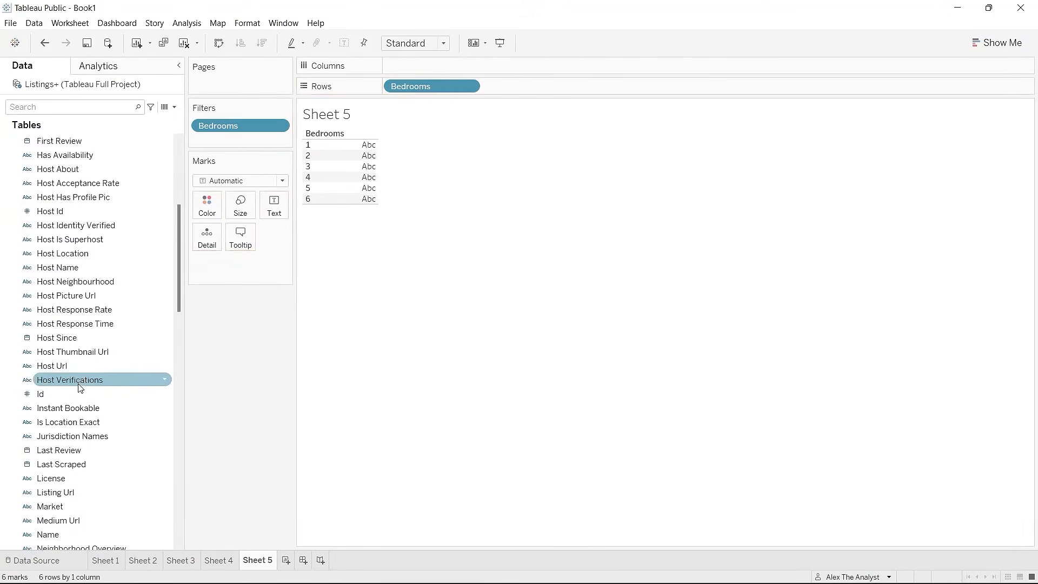
left_click_drag(81, 385, 242, 267)
left_click(596, 309)
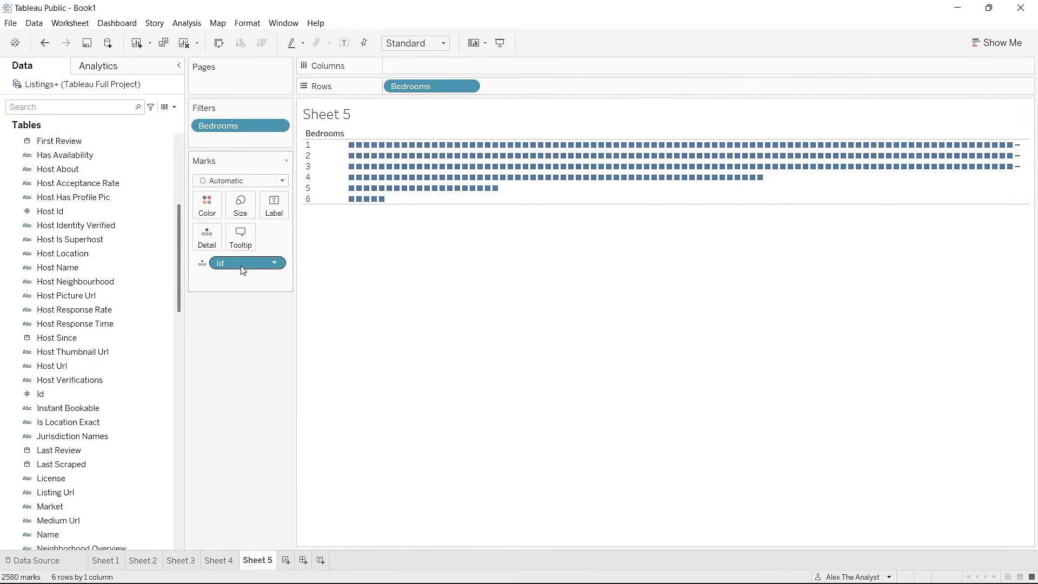
Step: Make Id an attribute, aggregate it as Count, and show the count as Text
left_click(274, 263)
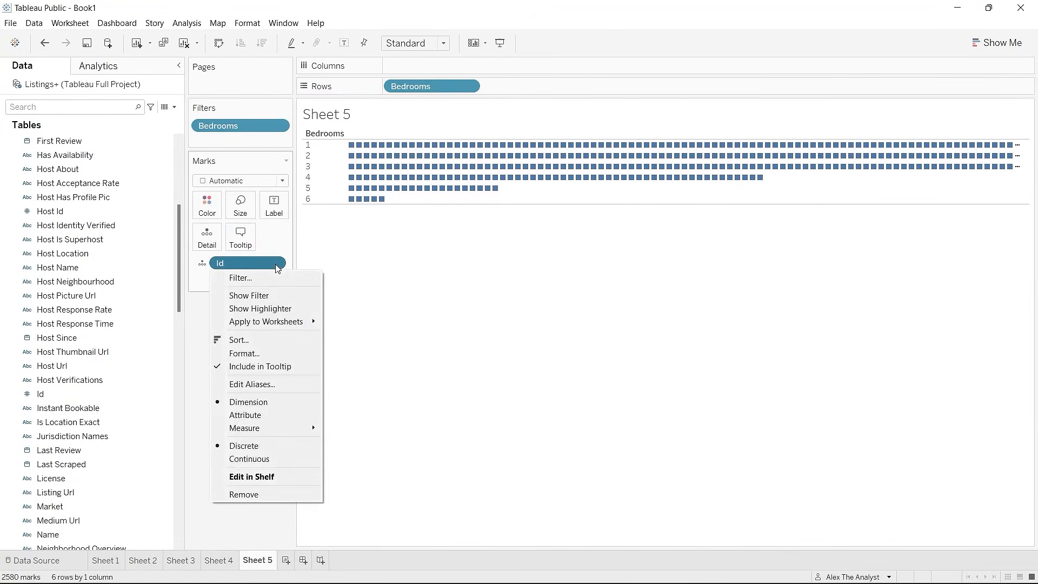
left_click(264, 415)
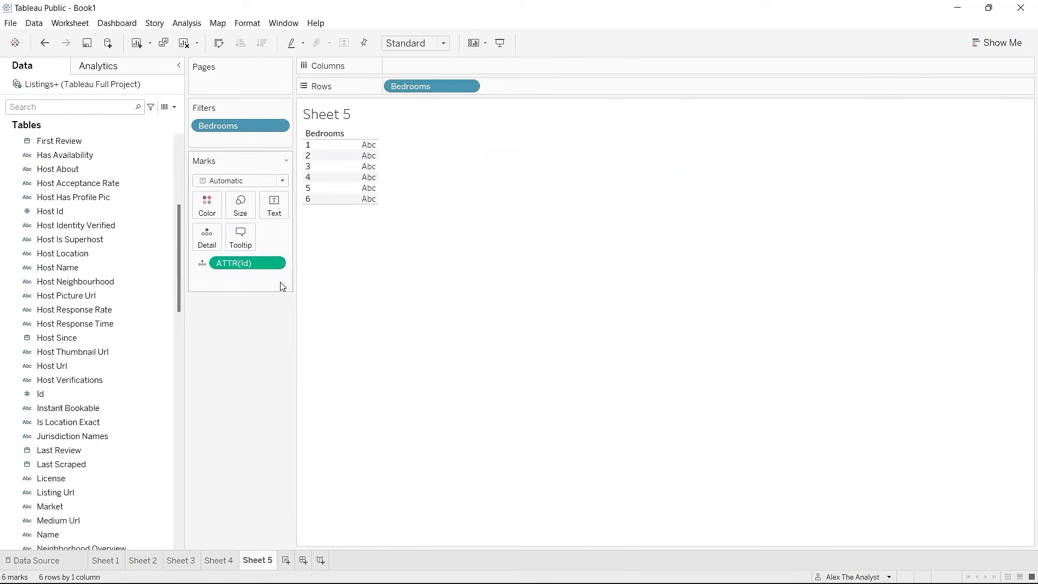
left_click(276, 264)
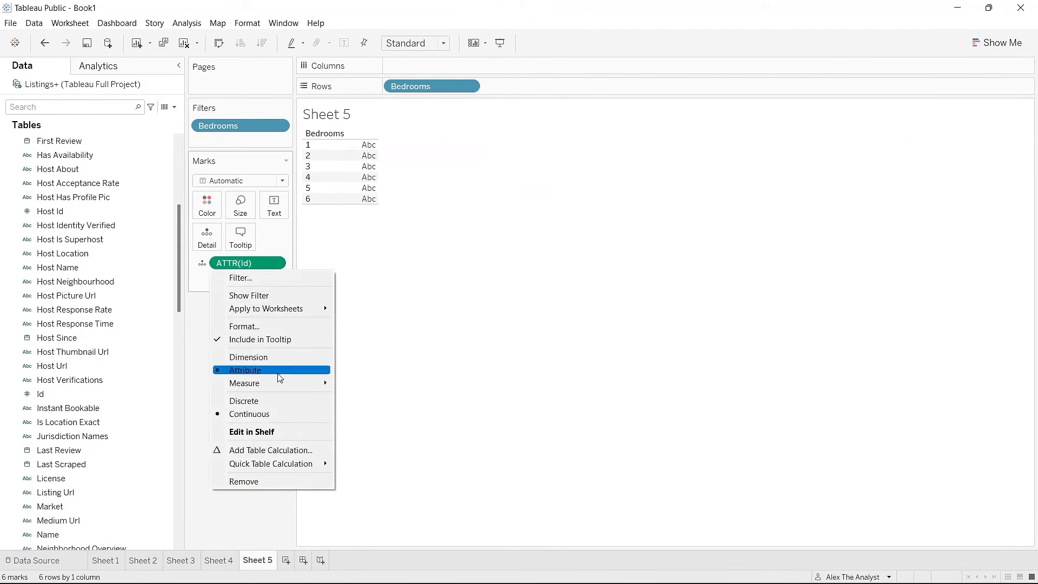
mouse_move(281, 387)
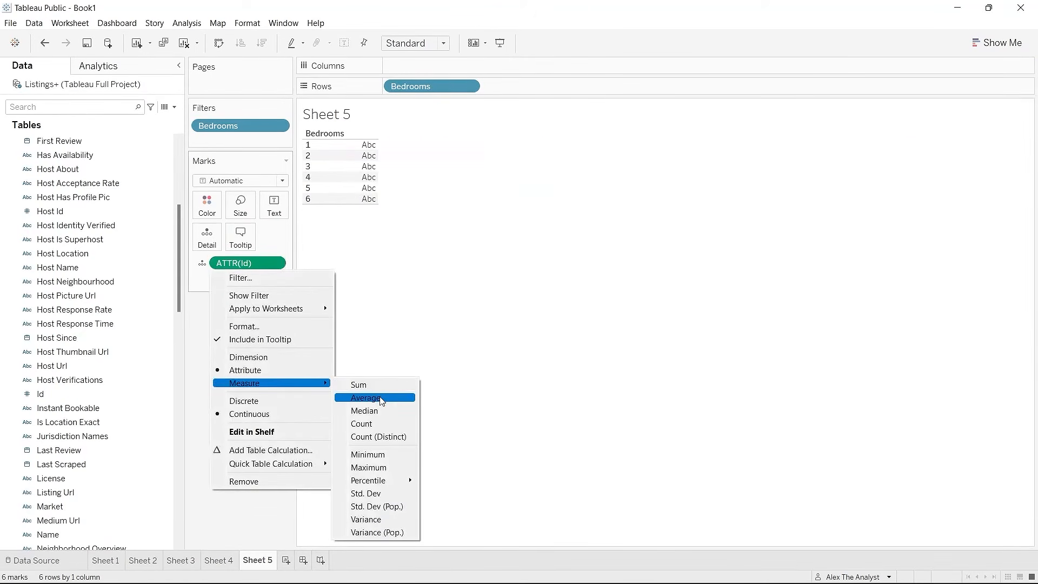
left_click(373, 425)
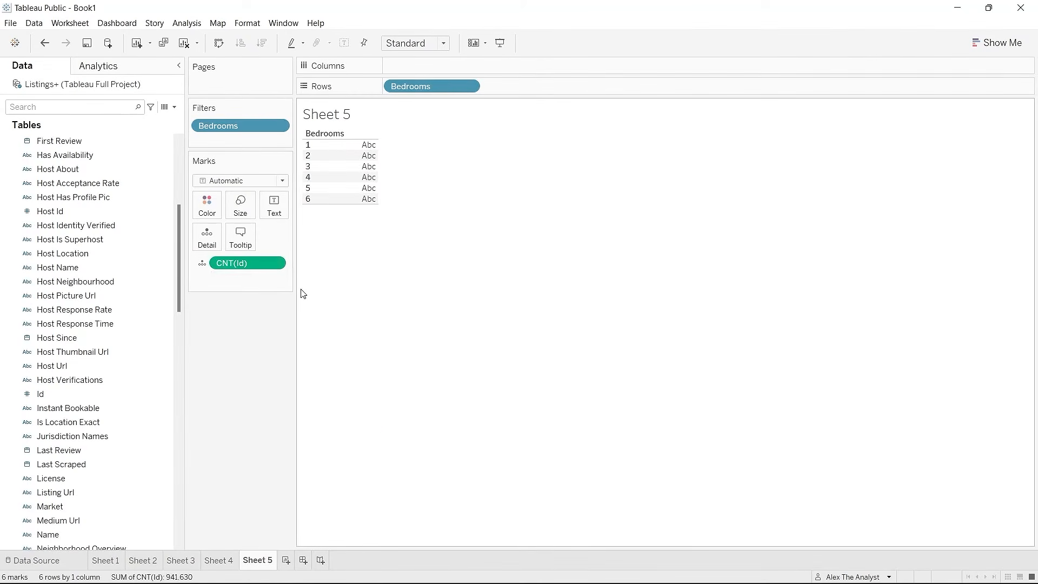
left_click(202, 263)
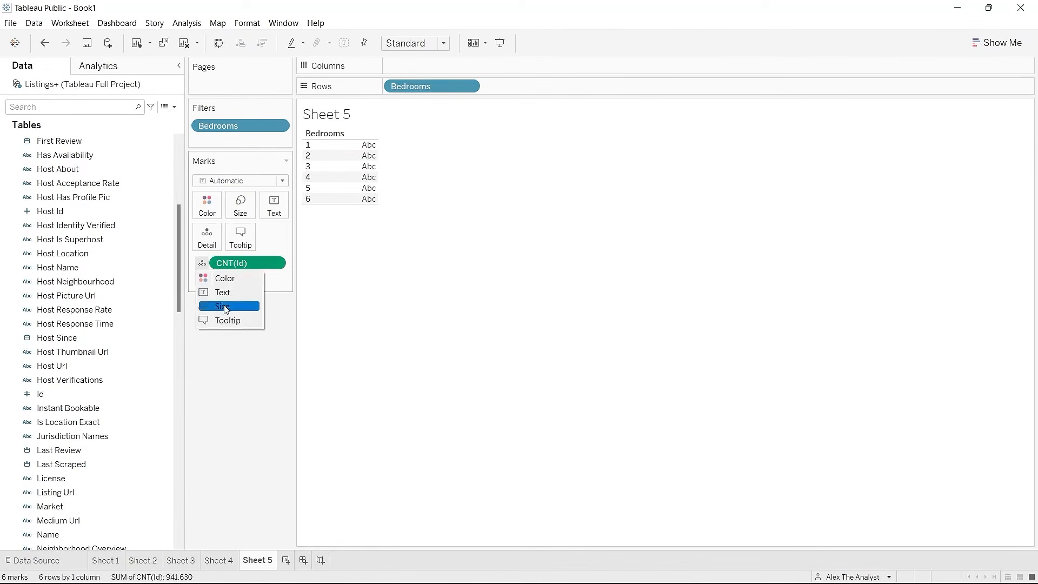
left_click(236, 293)
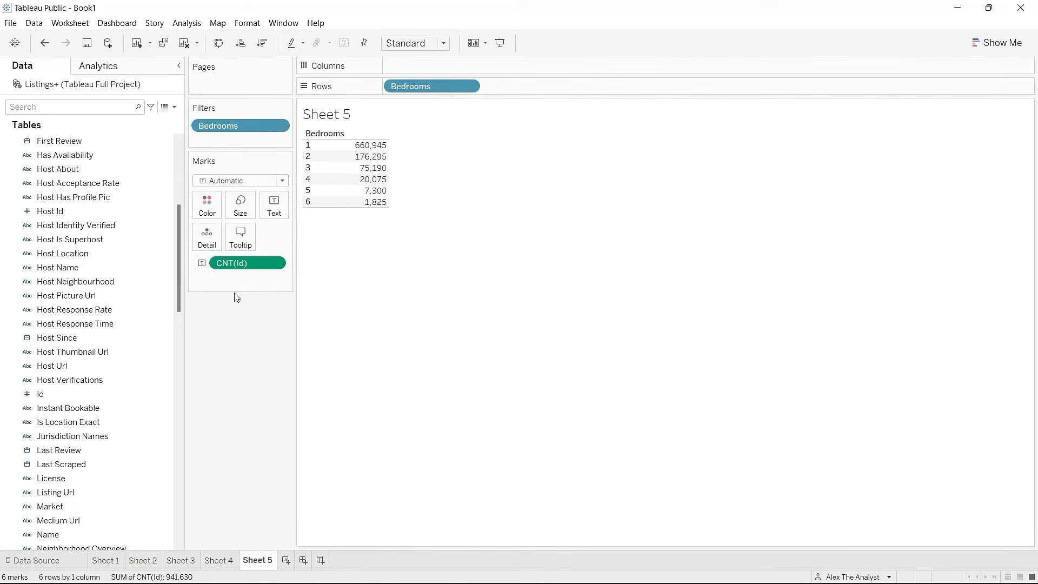
left_click(275, 263)
Step: Compare Sheet 4's price bars with Sheet 5's distinct counts: 1,811, 483, 206, 55, 20, 5
mouse_move(301, 383)
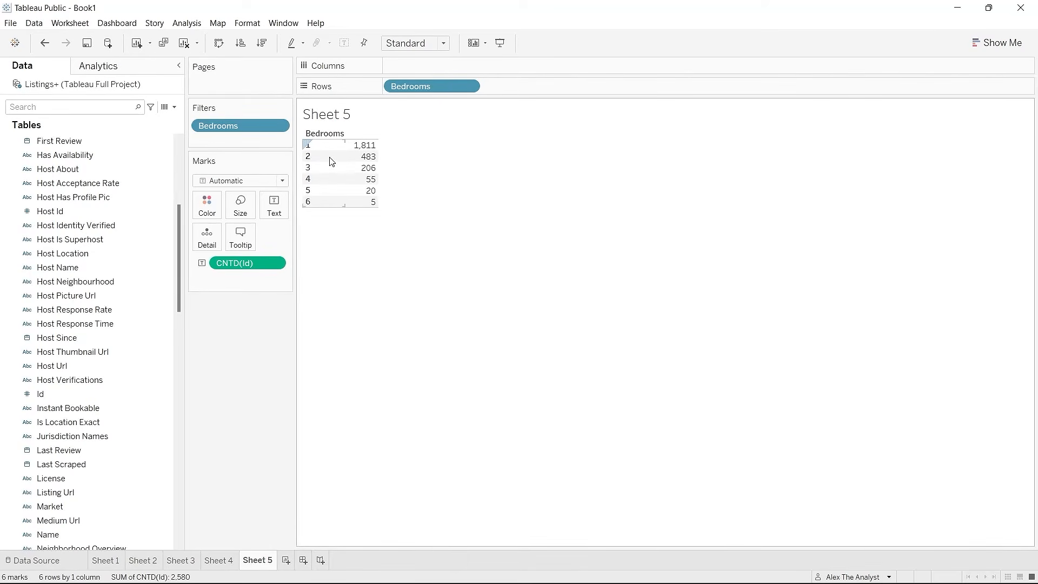
left_click(219, 560)
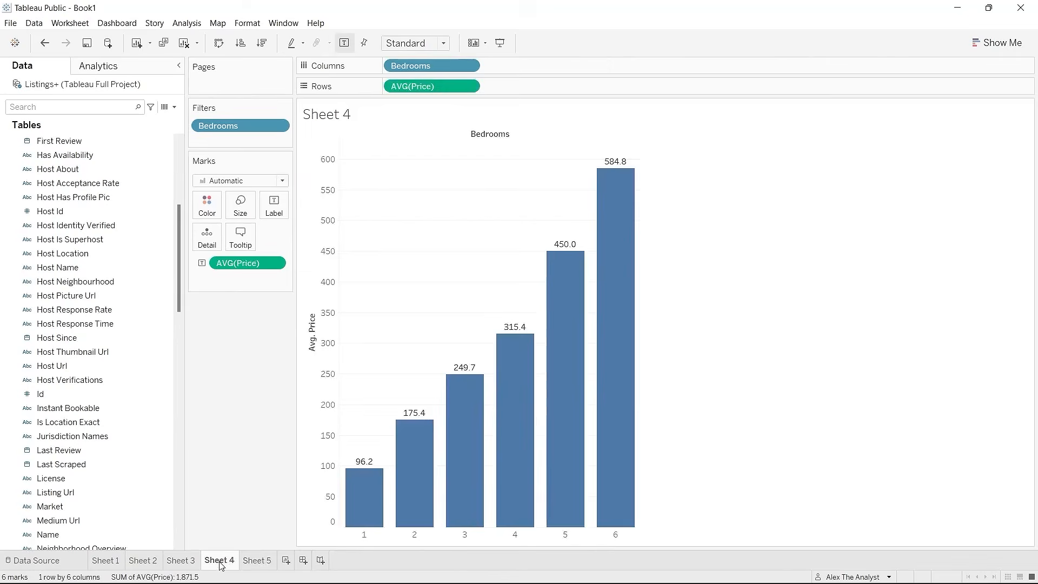
left_click(257, 561)
mouse_move(368, 153)
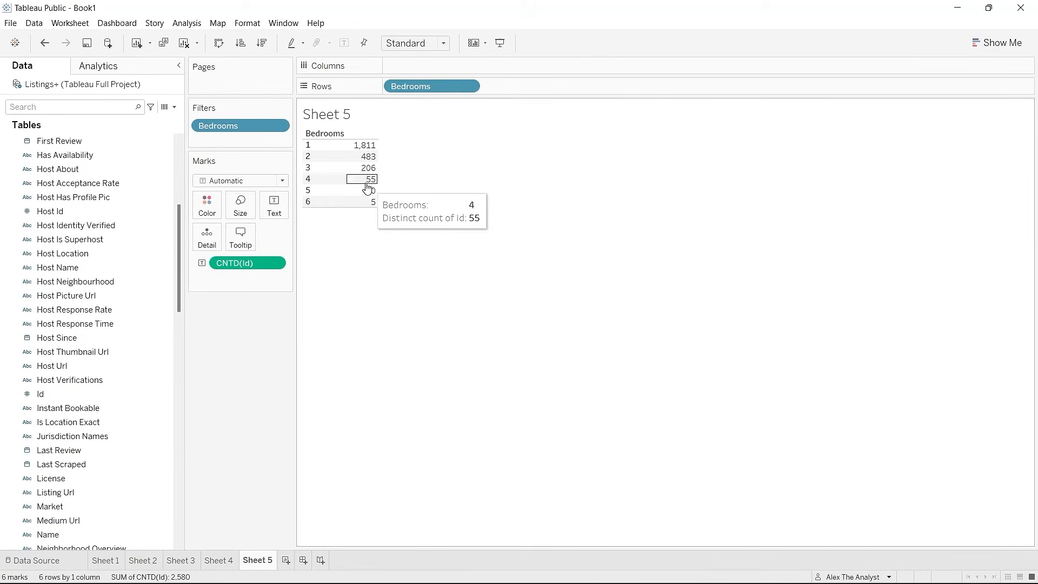
mouse_move(359, 198)
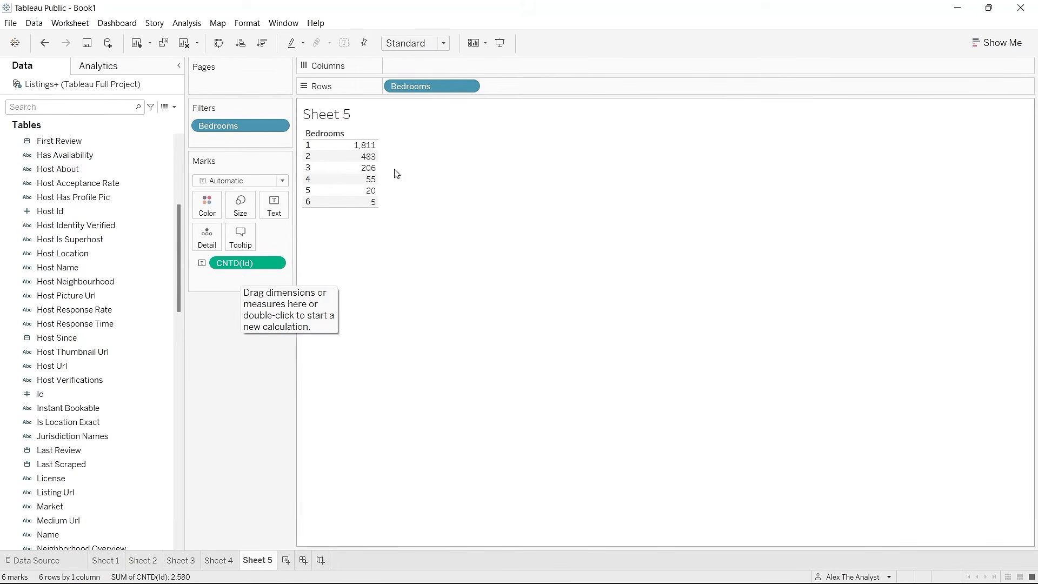
Step: Replace Sheet 5's placeholder title with 'Distinct Count of Bedroom Listings'
double_click(338, 112)
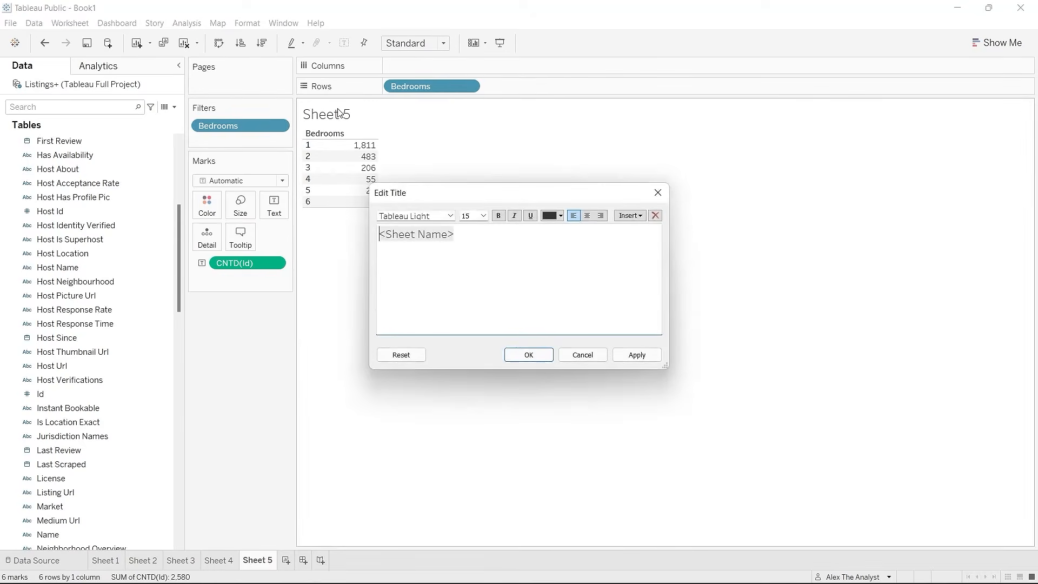
left_click(469, 241)
left_click_drag(431, 242, 365, 240)
type("Dist")
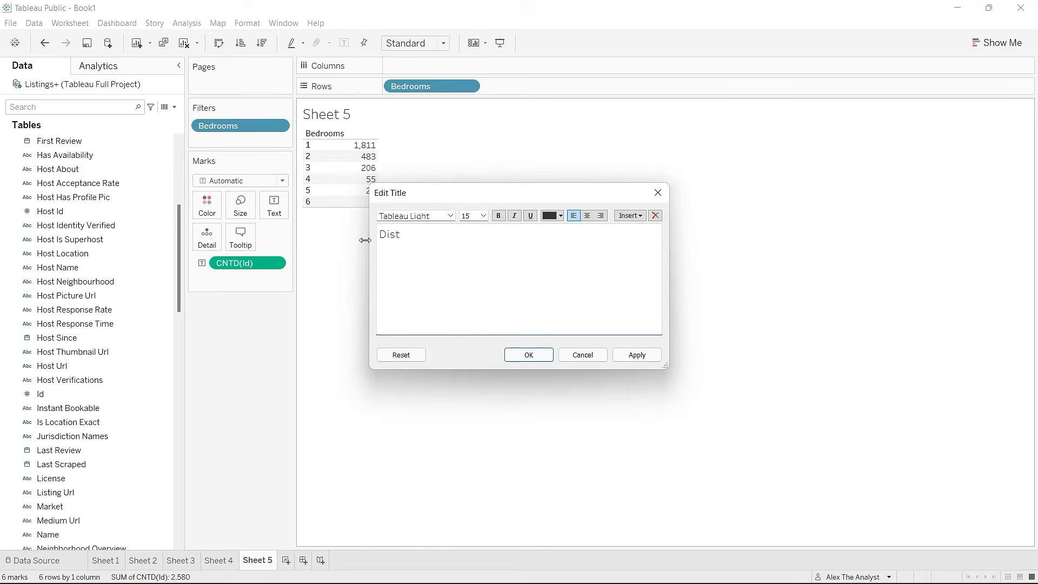
type("inct Count of Bedroom Listings")
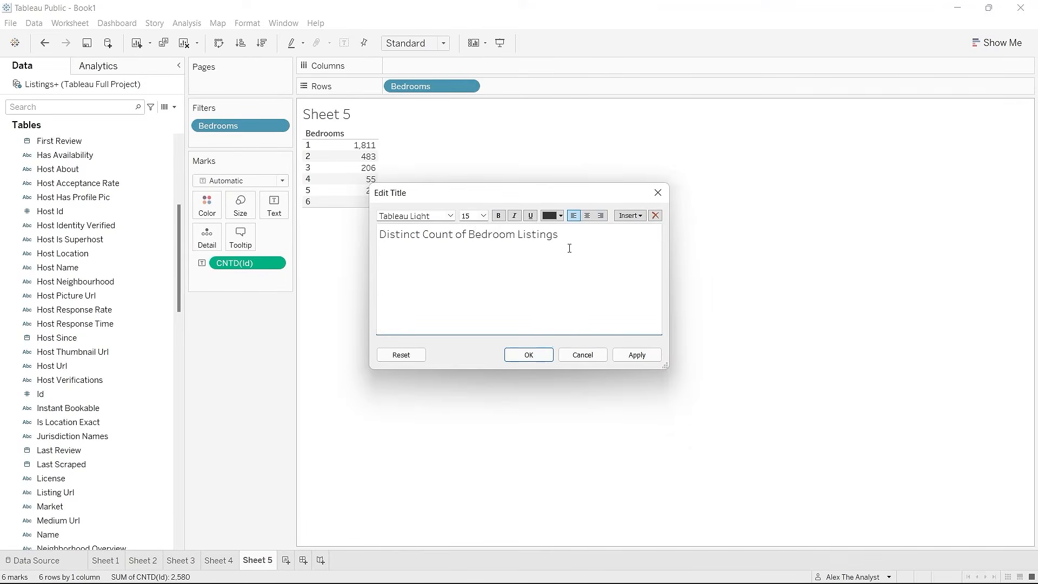
Step: Make the new title bold, apply it, and bring up Sheet 4's price bar chart
left_click_drag(568, 234, 378, 234)
left_click(498, 215)
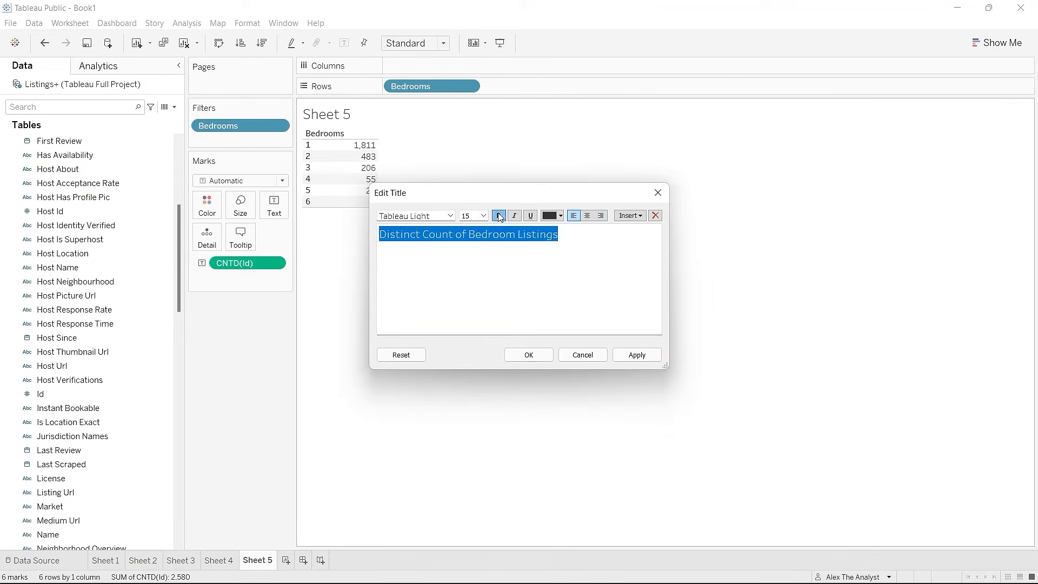
left_click(627, 353)
left_click(528, 355)
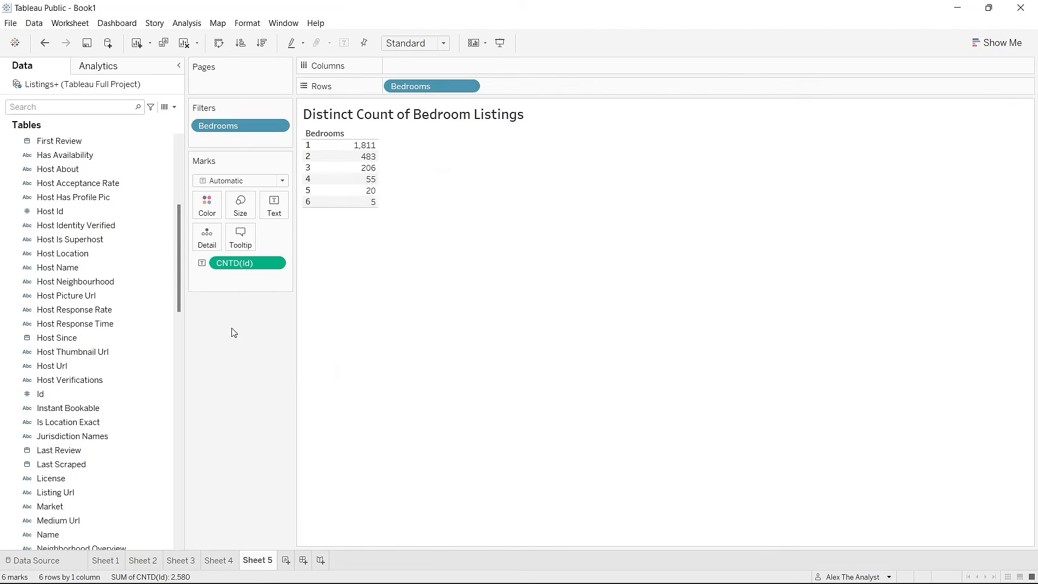
left_click(222, 561)
Step: Title Sheet 4 'Avg Price Per Bedroom' in bold, correcting the 'Proce' typo
double_click(342, 115)
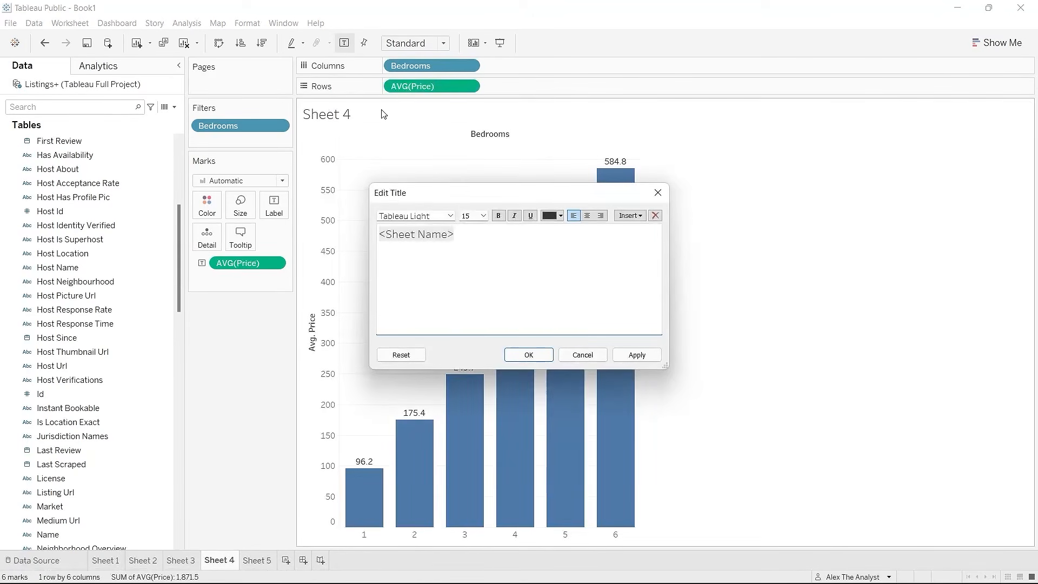
key("ctrl+a")
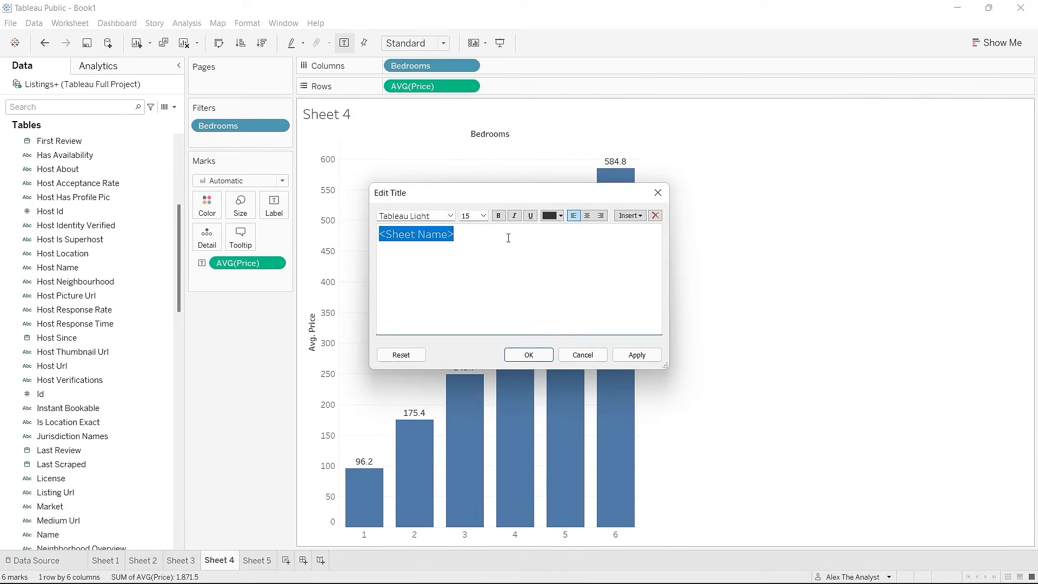
type("Avg")
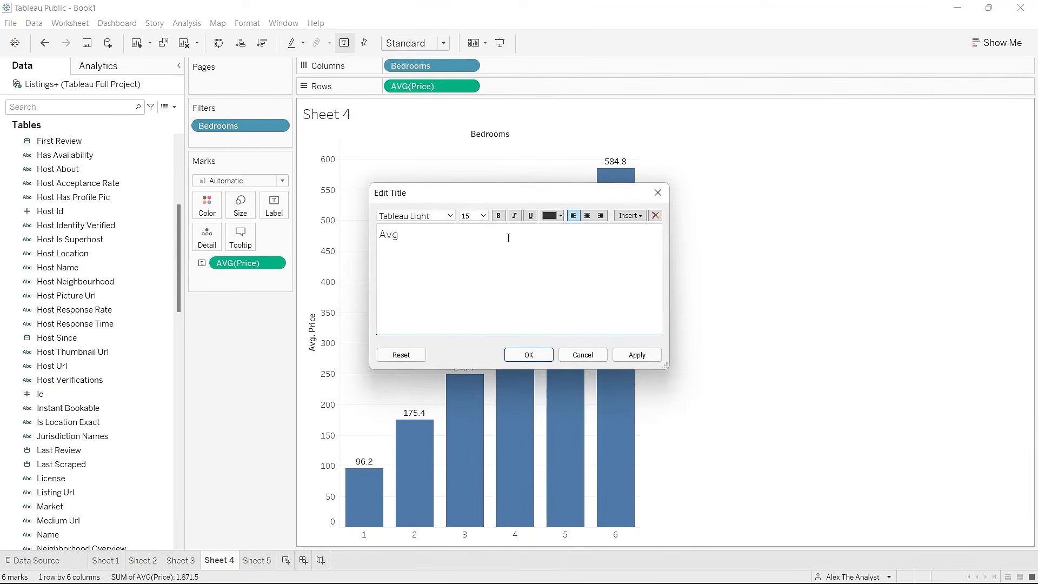
type(" Proce Per Bedroom")
left_click(418, 237)
key("BackSpace")
type("i")
left_click_drag(495, 237, 376, 243)
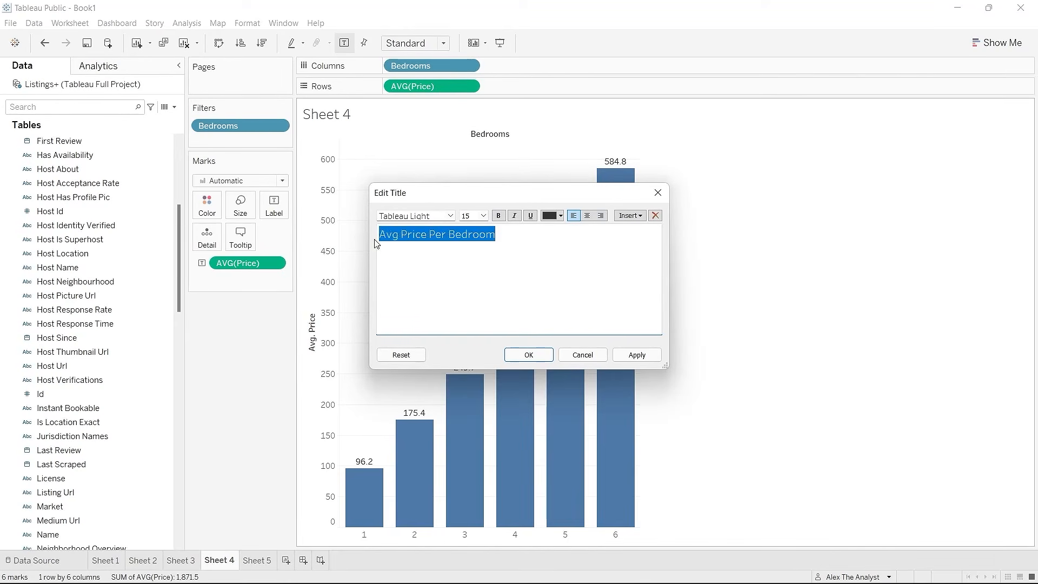
left_click(499, 215)
left_click(633, 355)
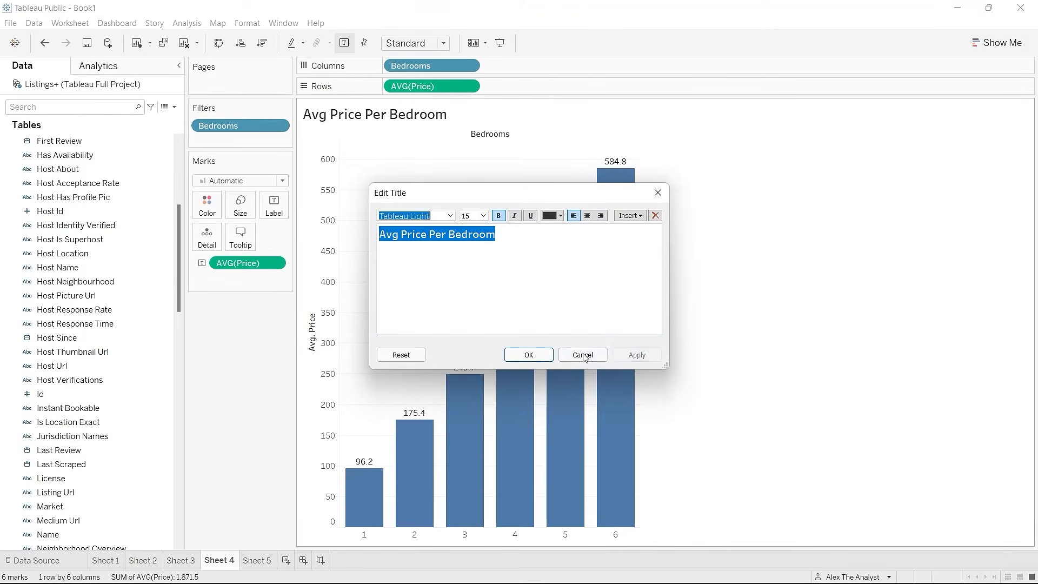
left_click(528, 354)
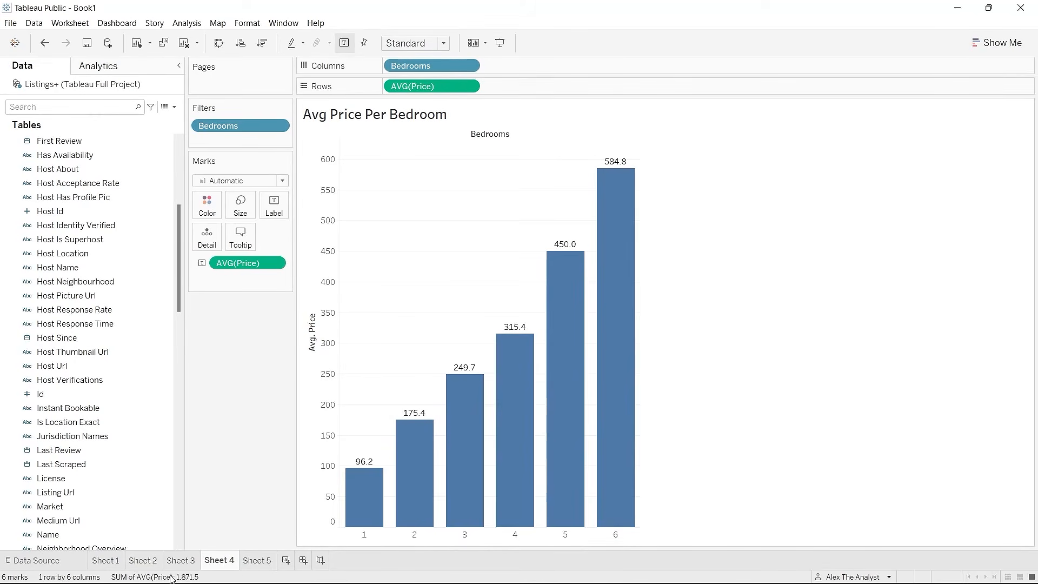
Step: Create Dashboard 1 and set its size range to Automatic
left_click(303, 560)
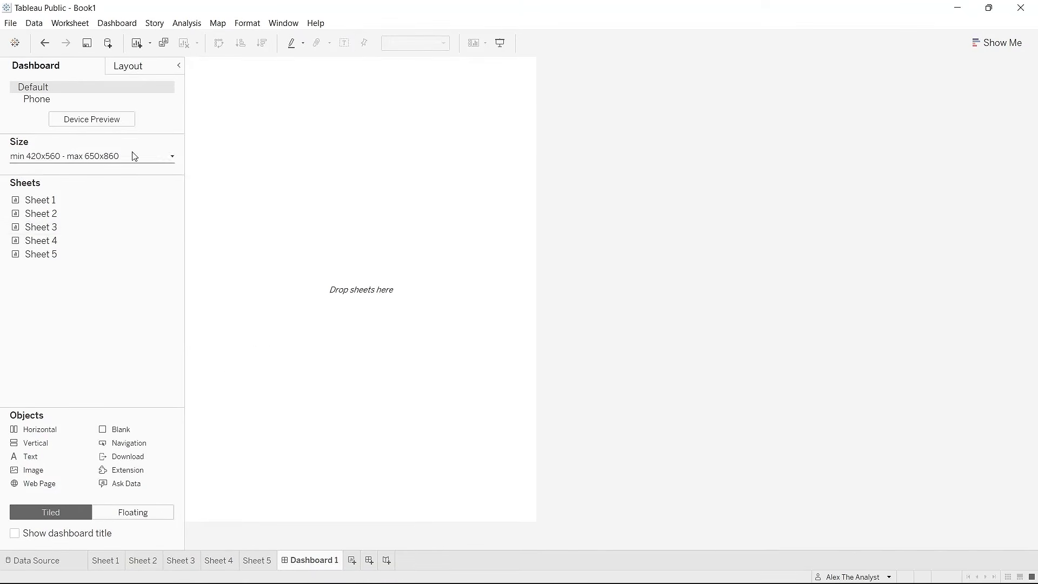
left_click(103, 156)
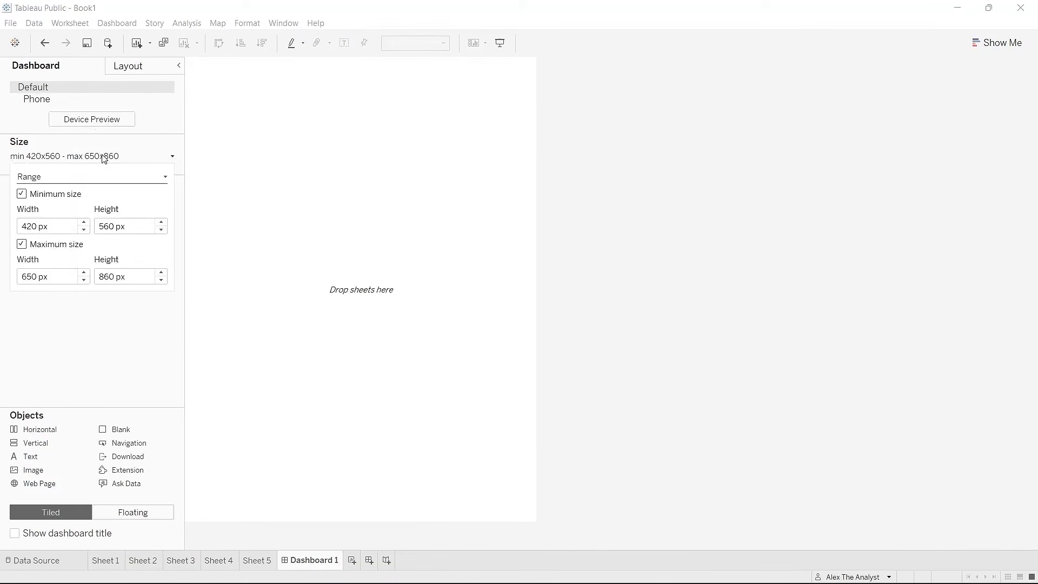
left_click(97, 176)
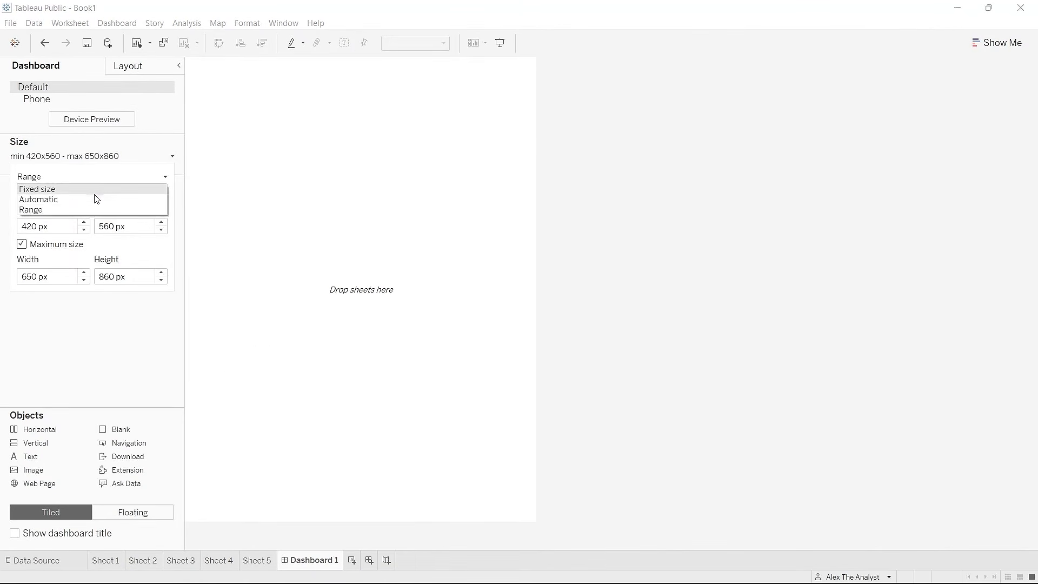
left_click(96, 200)
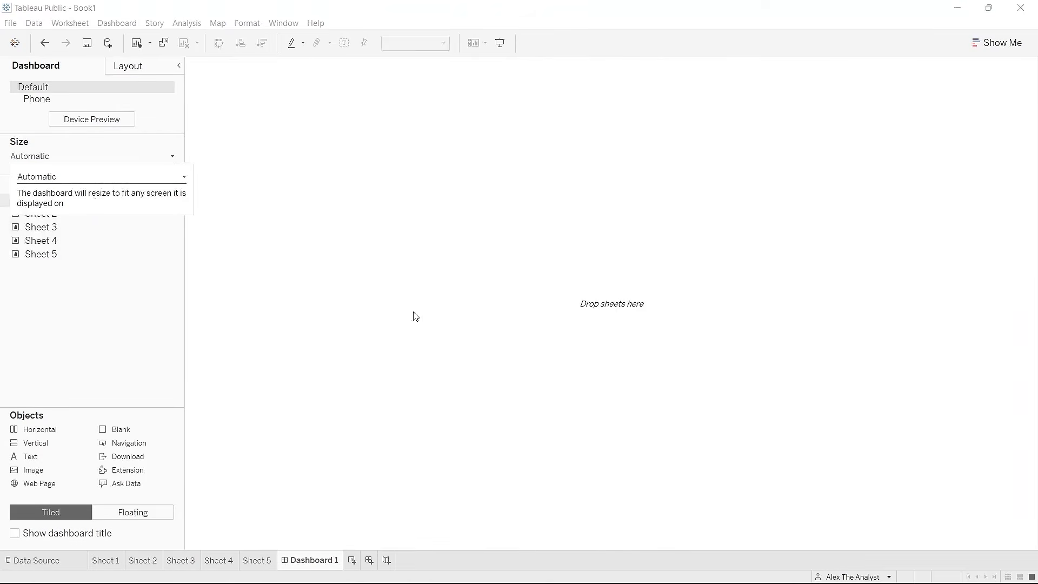
left_click(62, 288)
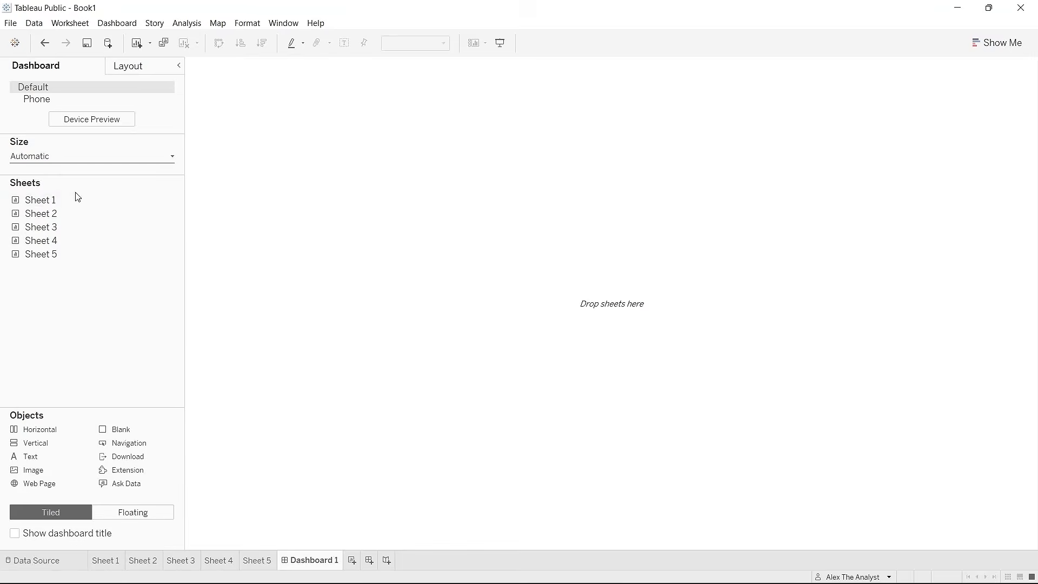
Step: Place the zipcode bars, zipcode map, revenue line, and bedroom price chart on top
left_click_drag(78, 203, 308, 326)
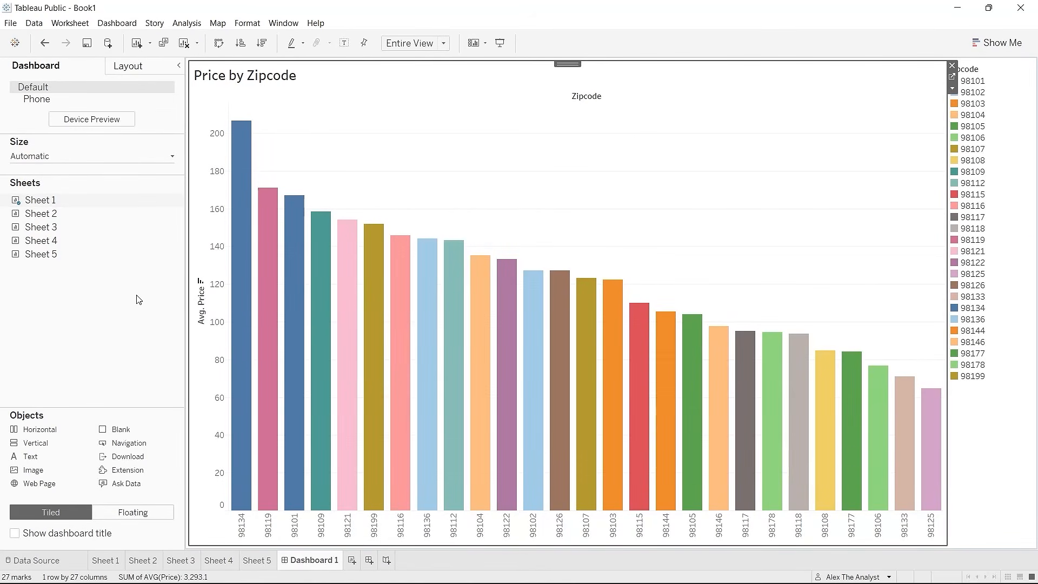
left_click_drag(106, 215, 234, 227)
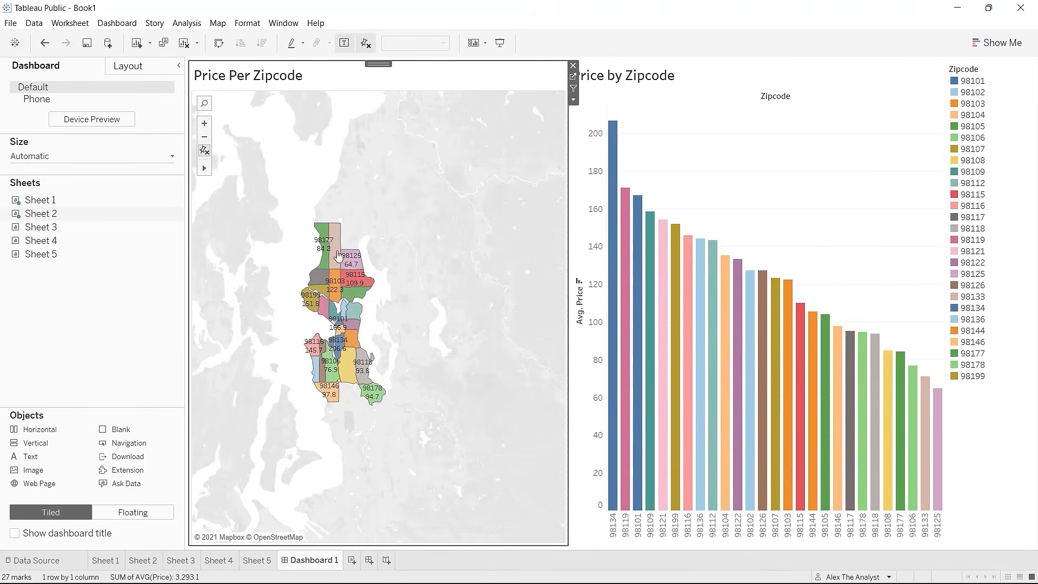
left_click(207, 125)
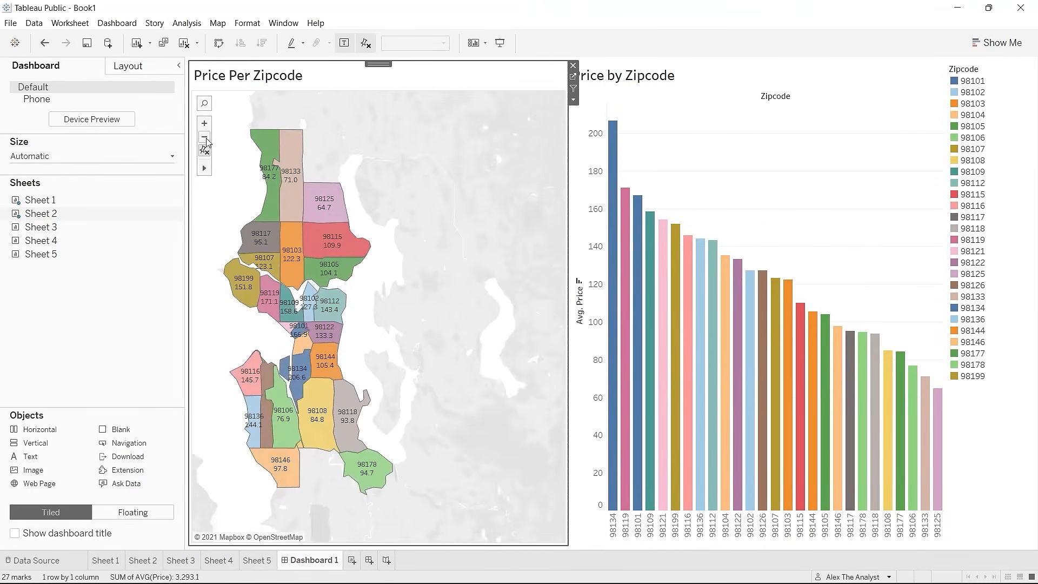
left_click(207, 140)
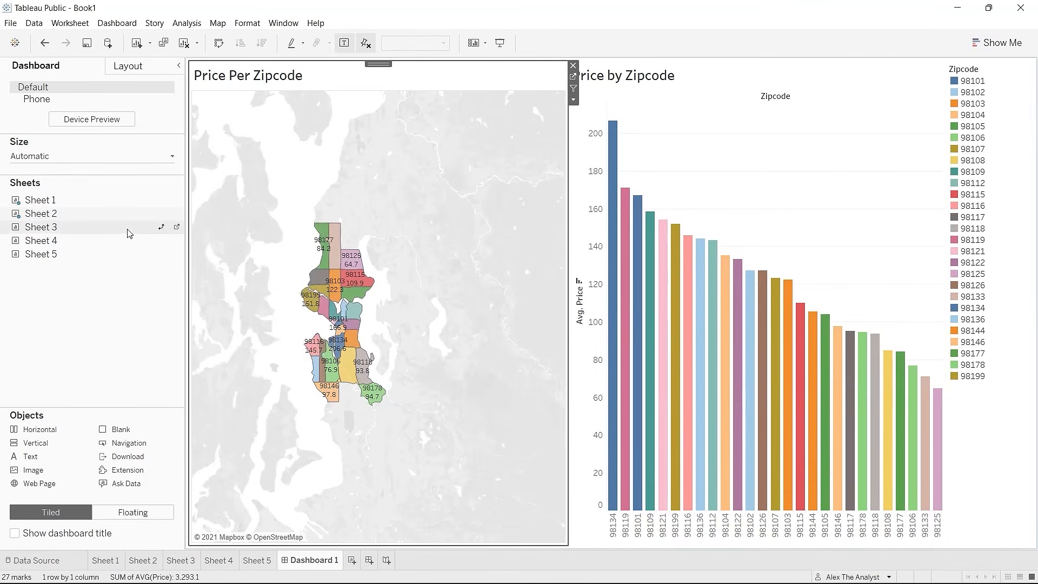
left_click_drag(129, 233, 856, 298)
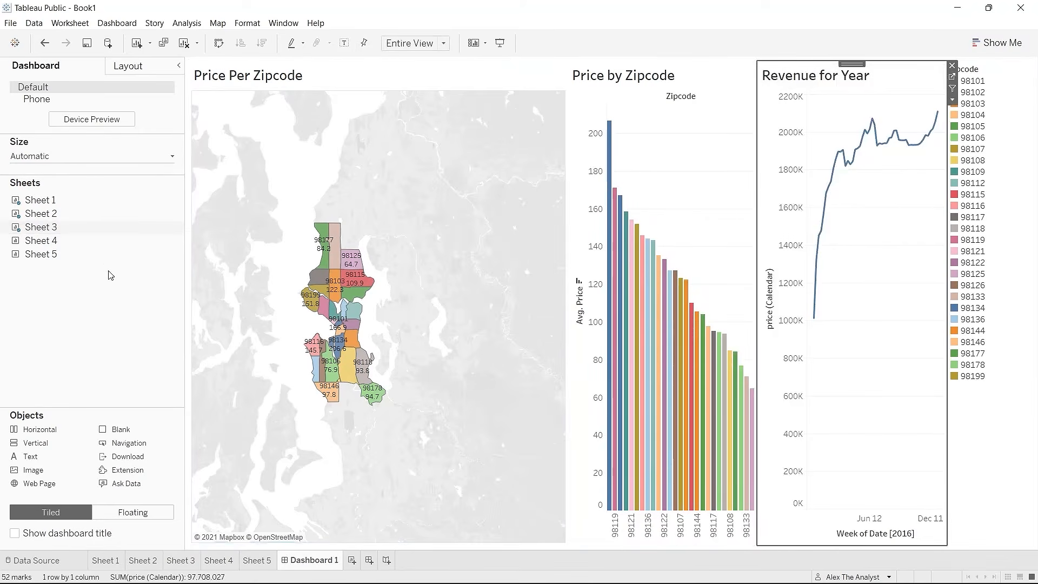
left_click_drag(92, 241, 338, 127)
left_click_drag(474, 128, 562, 68)
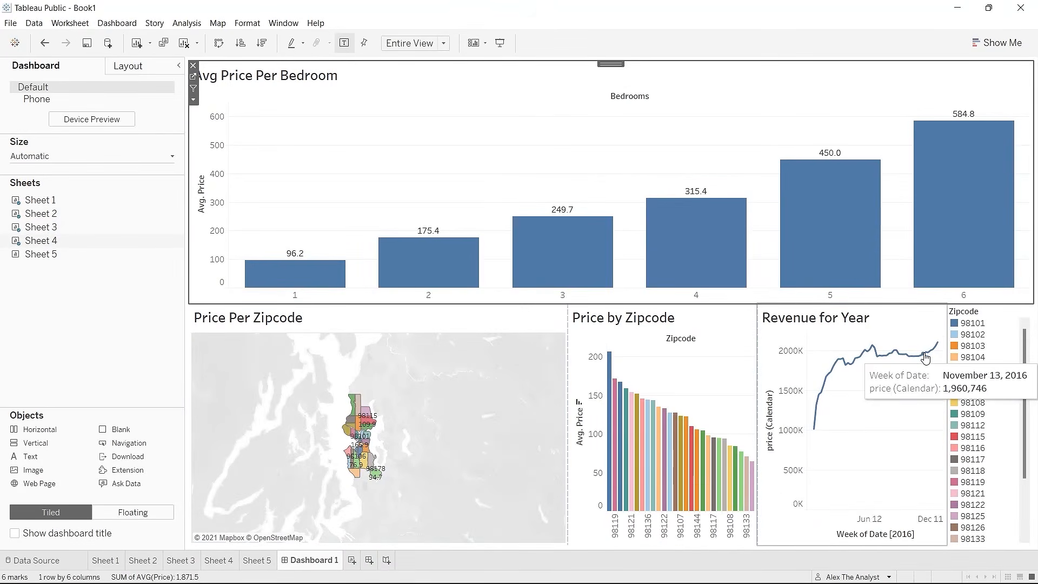
Step: Move the Zipcode legend beside the zipcode bars and narrow the map zone
left_click(760, 362)
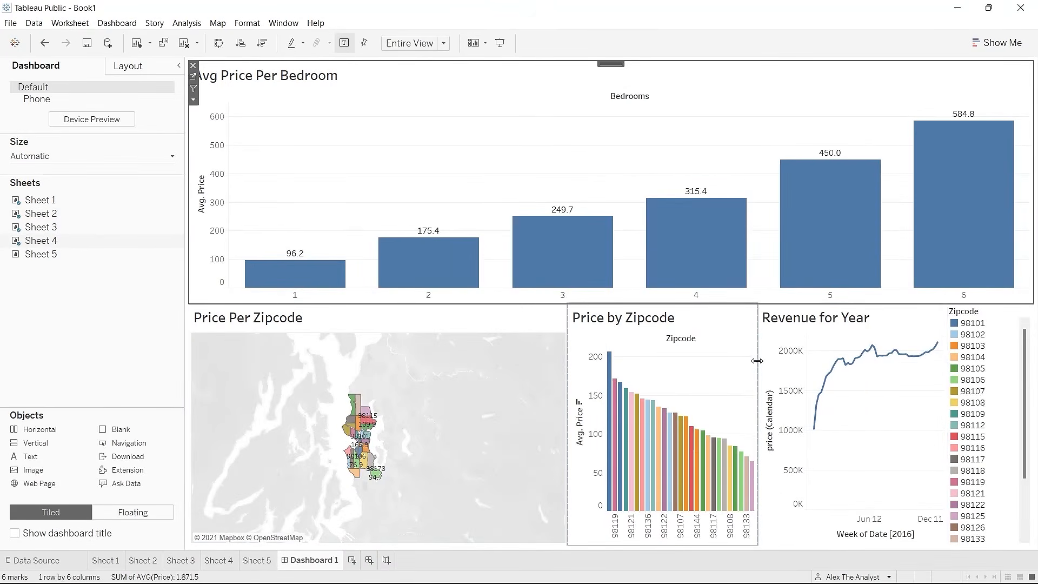
left_click(964, 339)
left_click(989, 314)
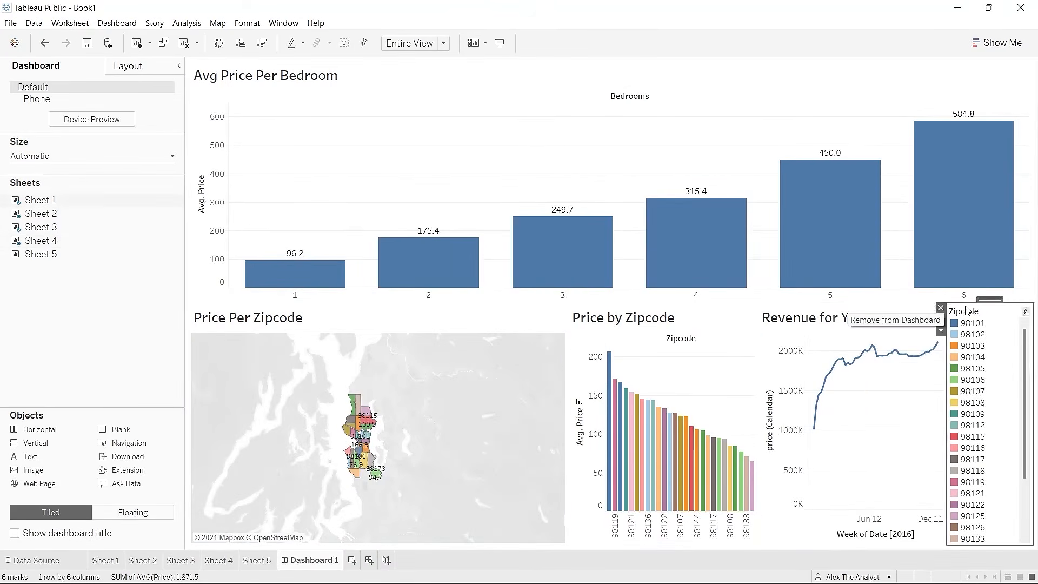
left_click_drag(982, 301, 725, 353)
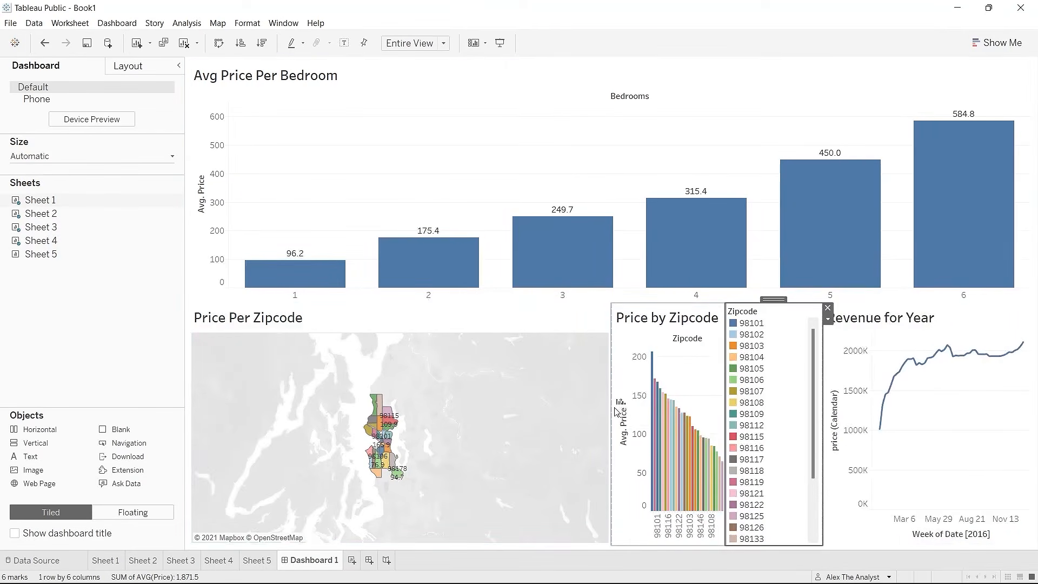
left_click_drag(611, 402, 341, 409)
Step: Zoom, pan, and area-zoom the dashboard map to frame Seattle's zipcode areas
left_click(205, 366)
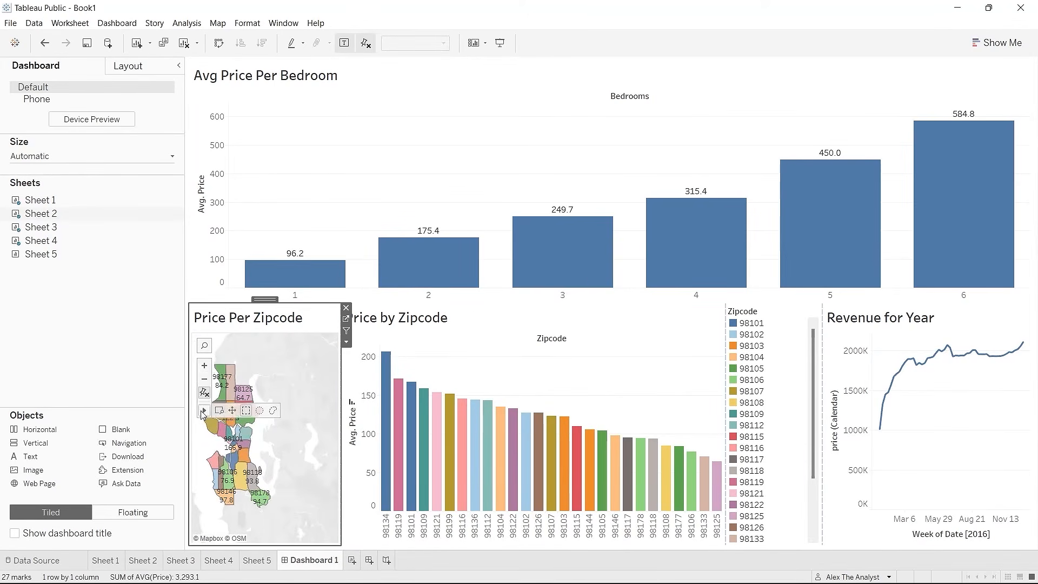
mouse_move(235, 414)
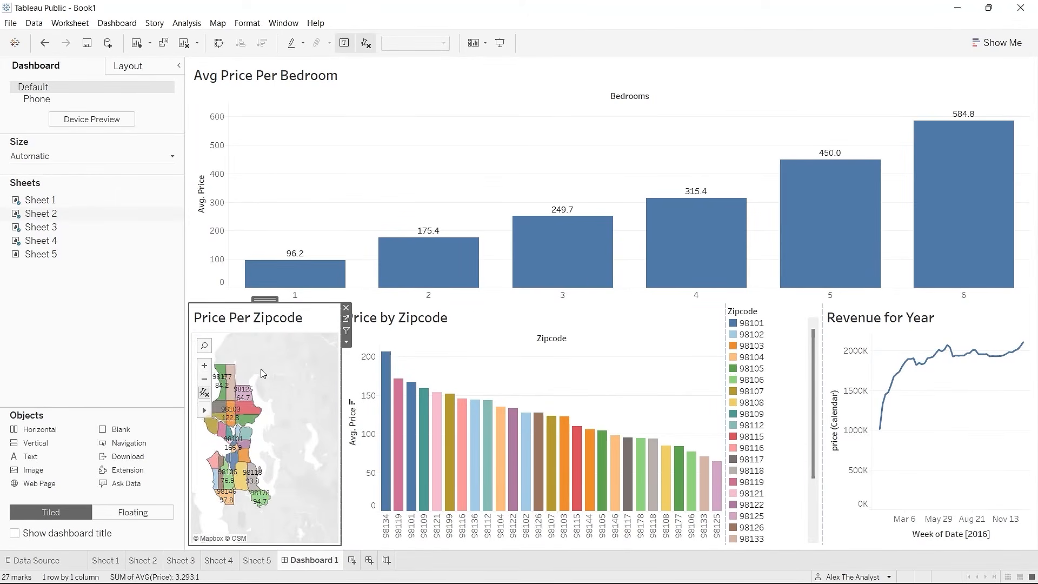
left_click_drag(261, 368, 293, 353)
left_click(205, 365)
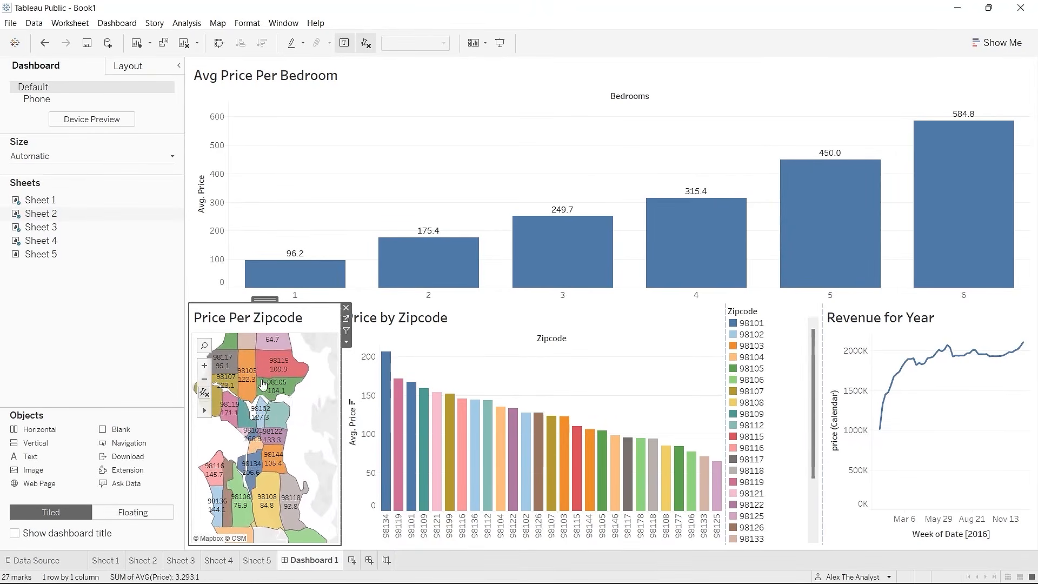
left_click(204, 379)
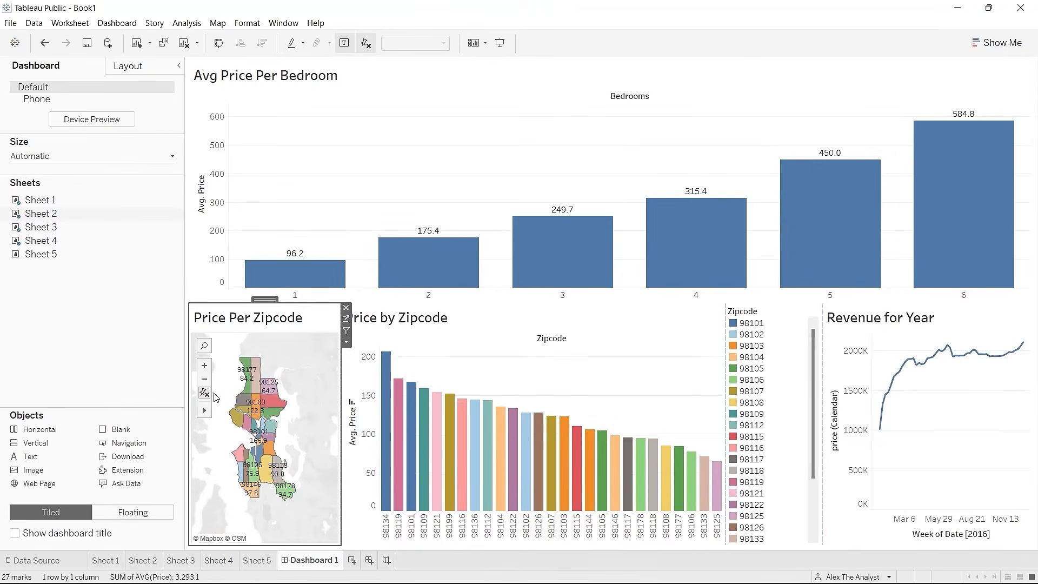
mouse_move(211, 412)
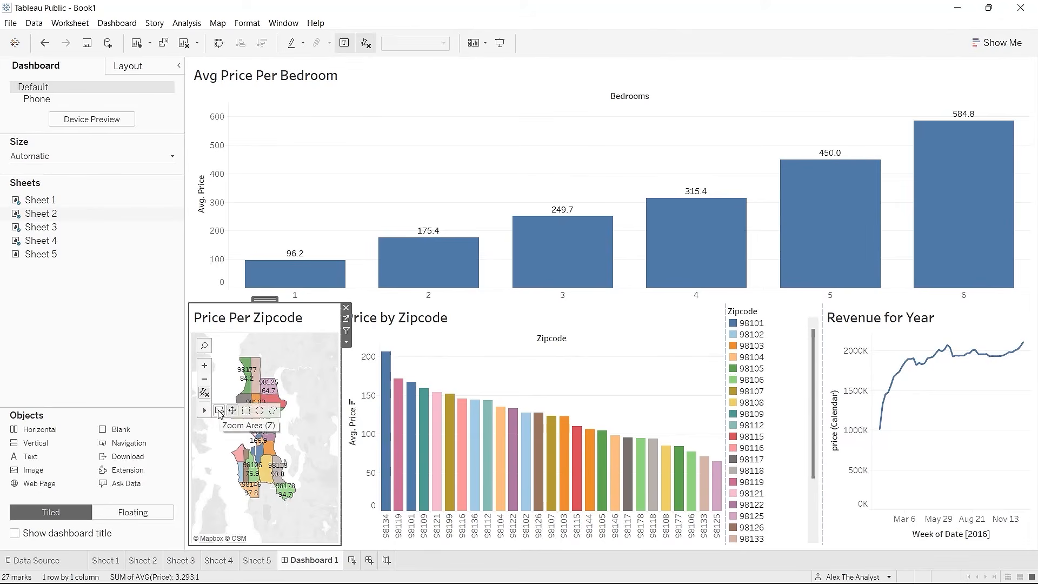
left_click(219, 412)
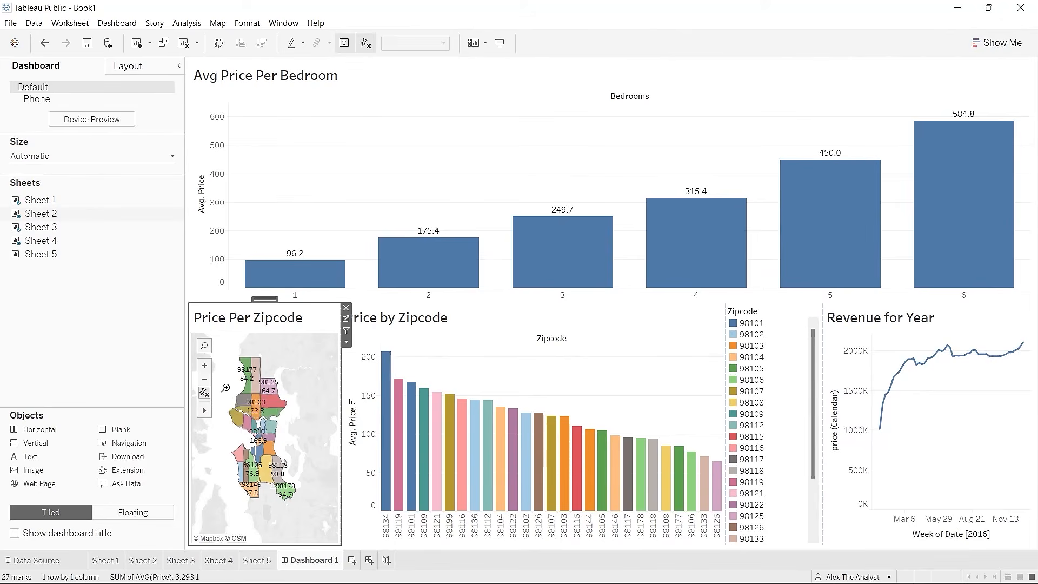
left_click_drag(219, 352, 309, 512)
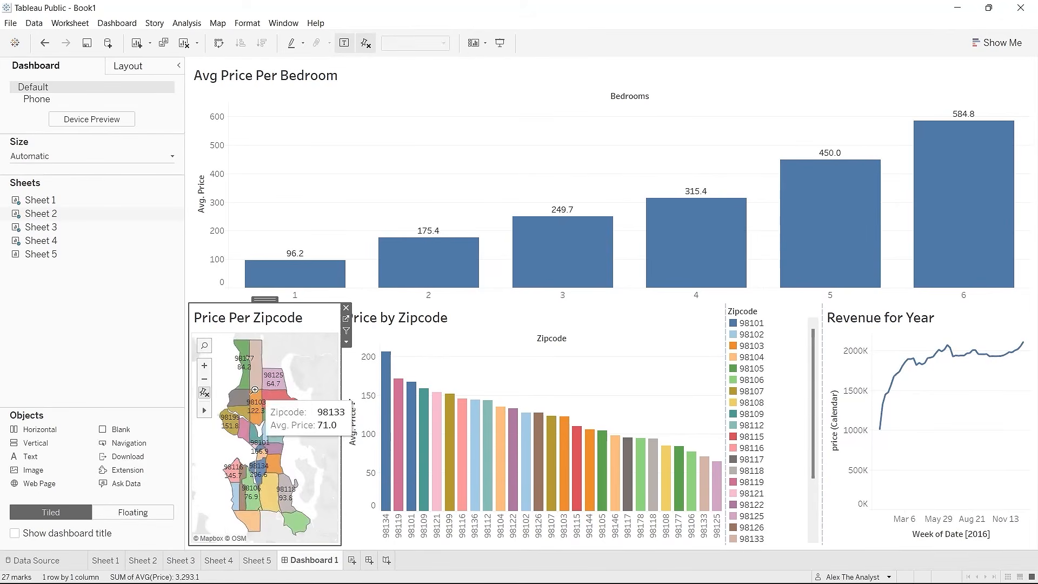
mouse_move(211, 412)
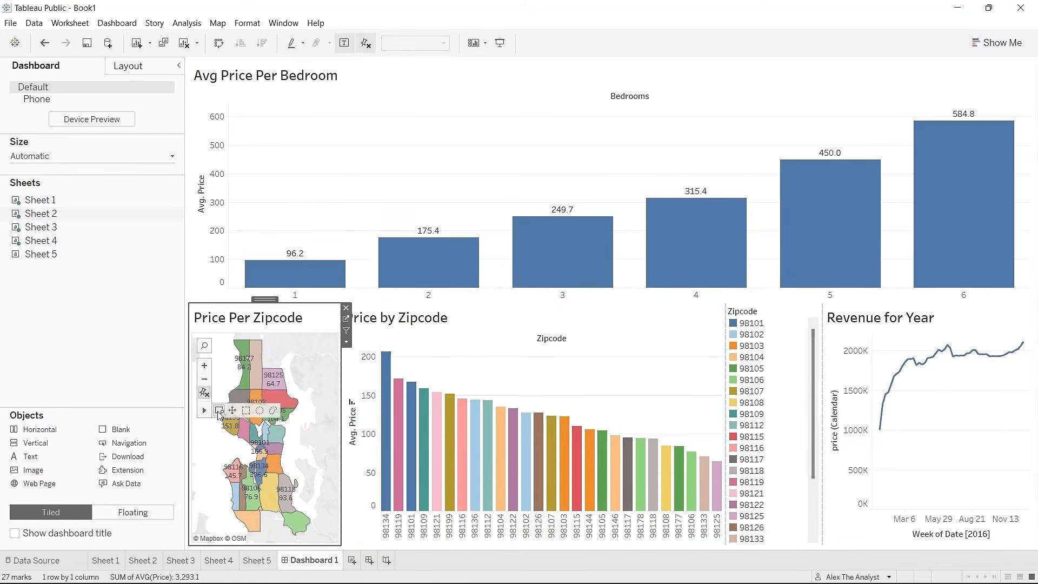
left_click(219, 412)
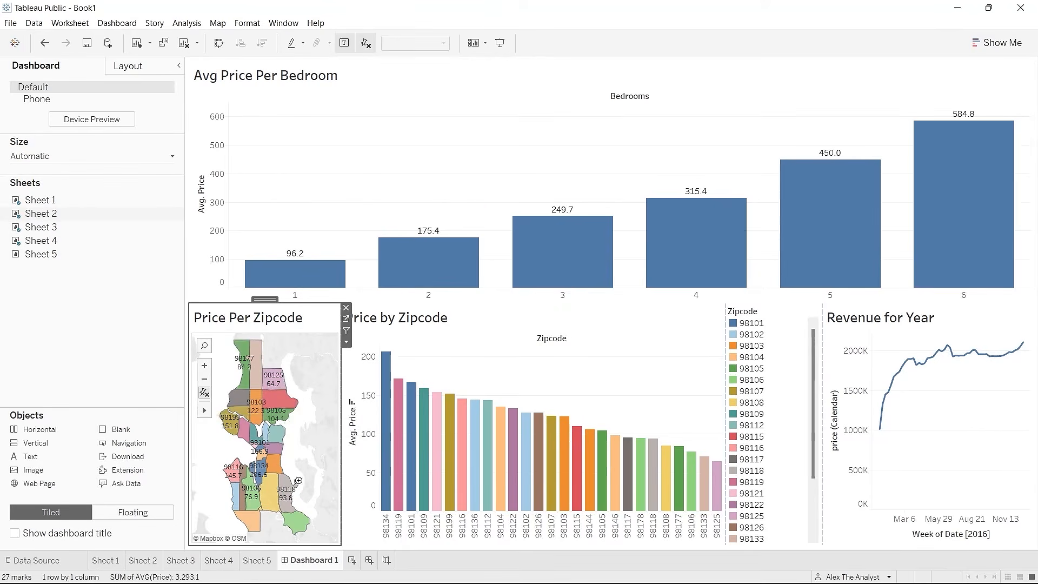
Step: Resize the zipcode bar chart and legend, highlighting zipcodes 98134 and 98101
left_click(489, 317)
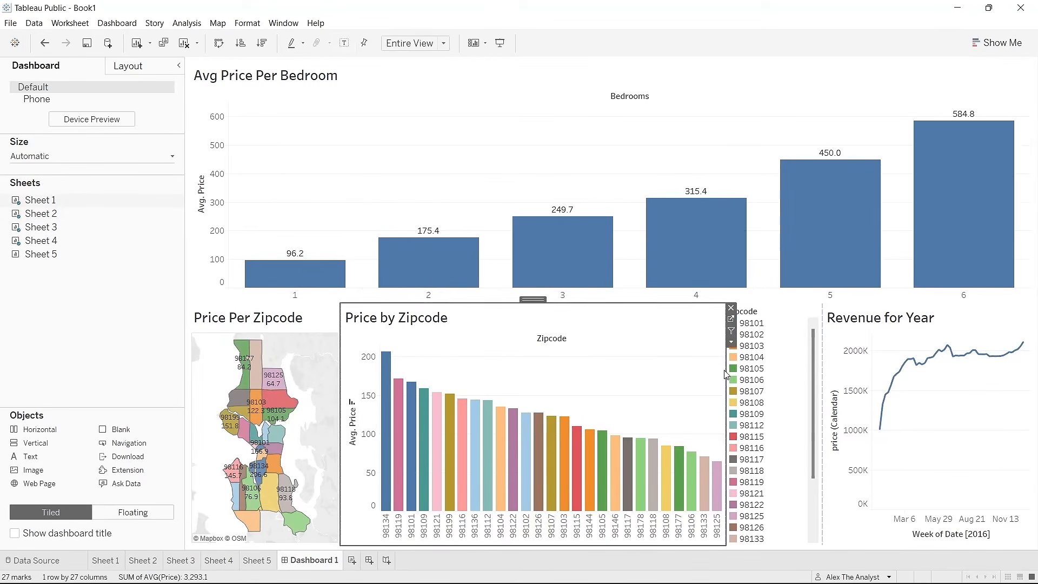
left_click_drag(724, 369, 560, 378)
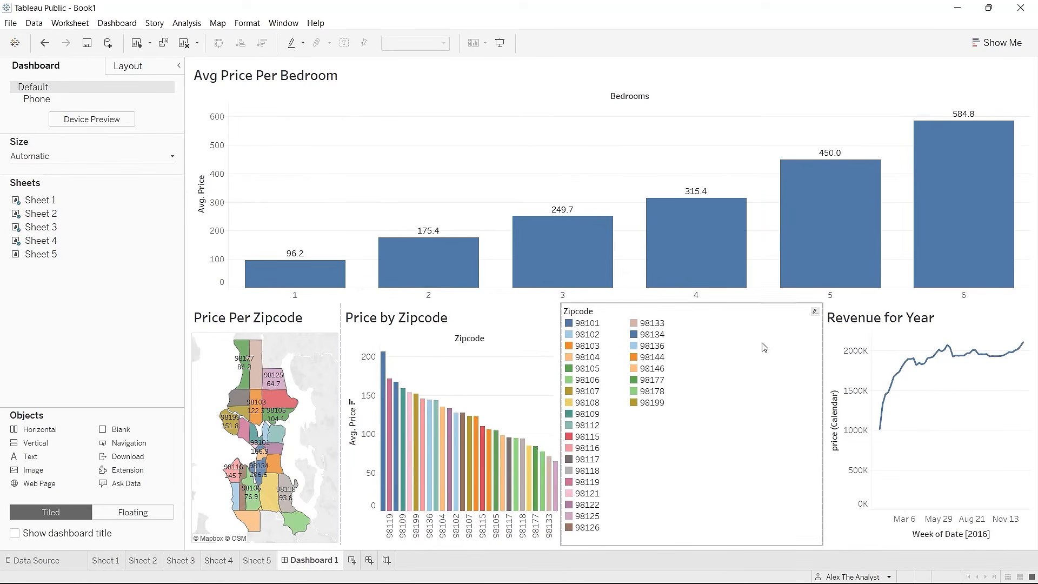
left_click_drag(821, 352, 618, 360)
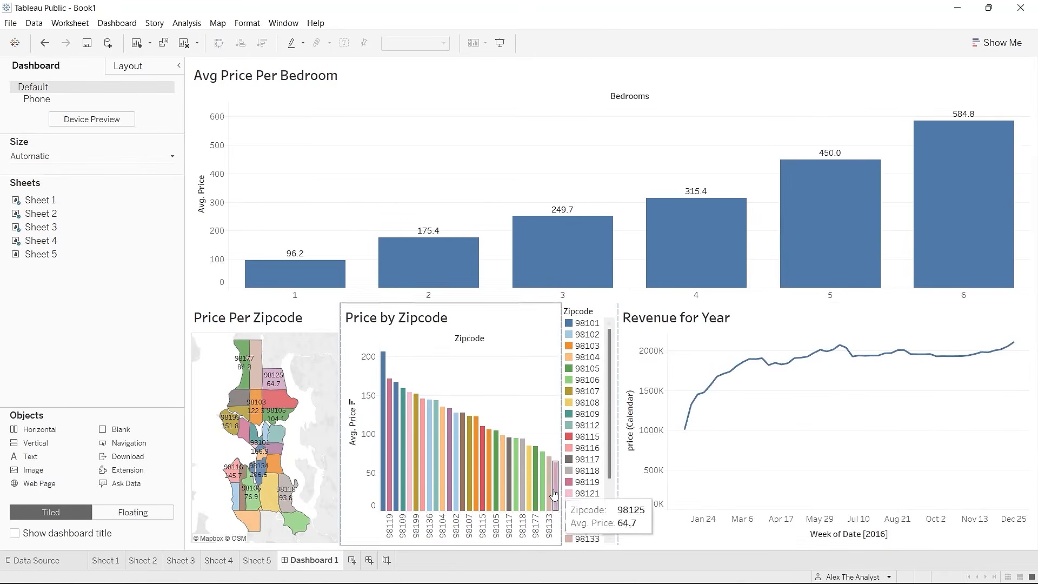
left_click(385, 372)
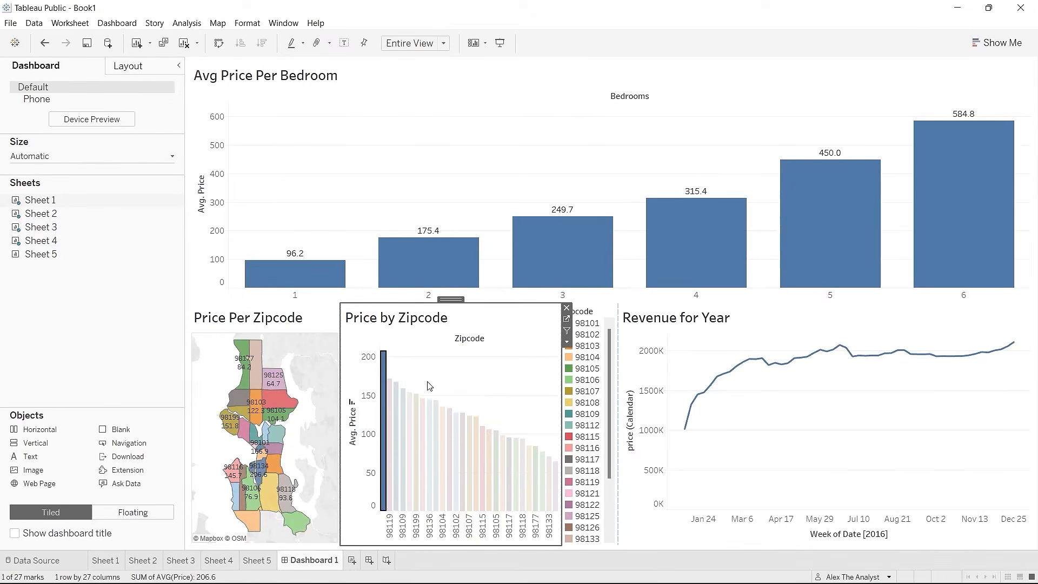
left_click(590, 326)
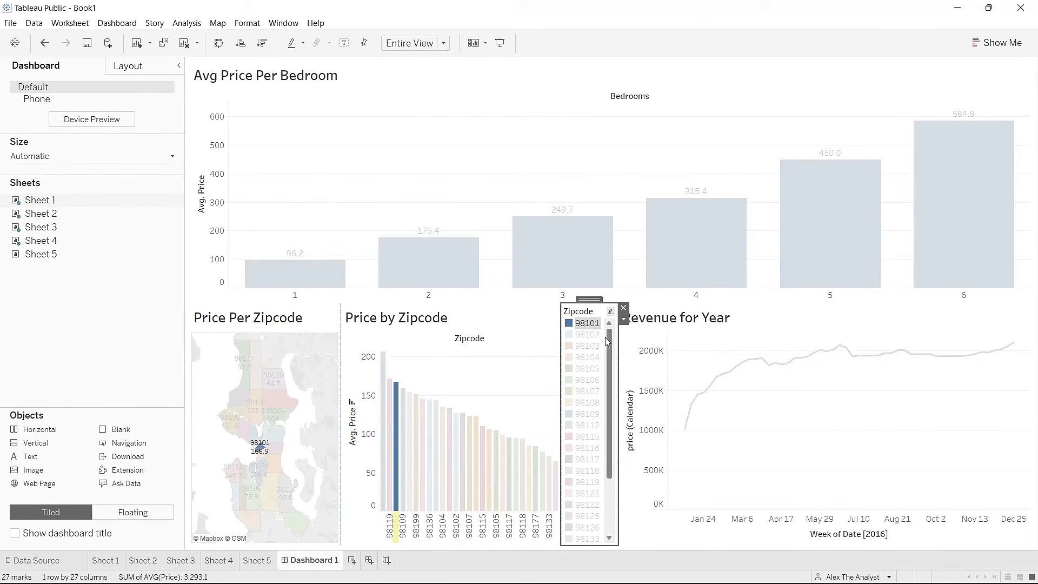
mouse_move(608, 337)
left_mouse_down()
mouse_move(608, 385)
mouse_move(611, 323)
left_mouse_up()
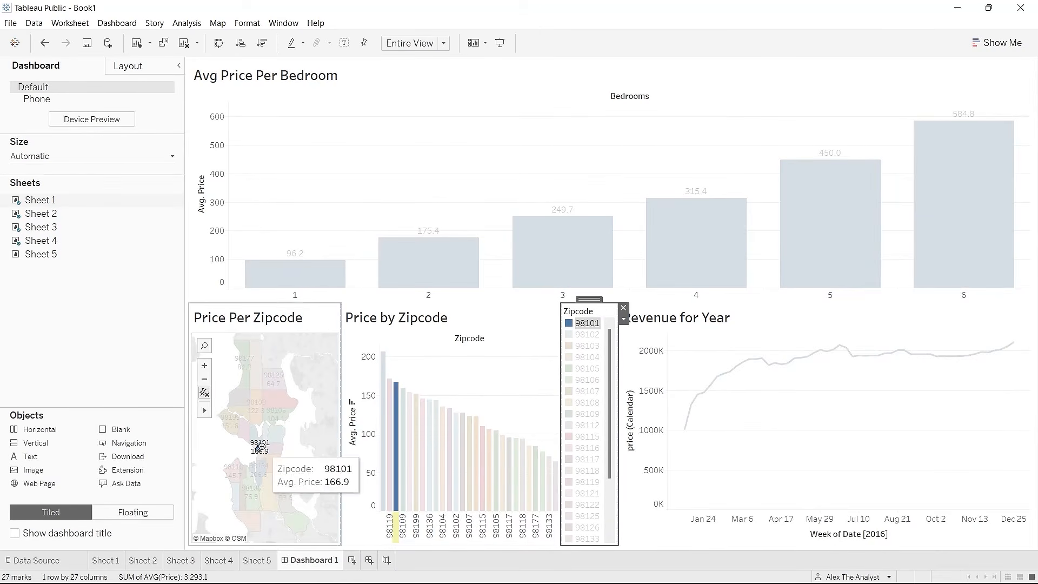
Step: Reset and re-zoom the map to fit all Seattle zipcodes, clearing the highlight
scroll(261, 470, "up", 2)
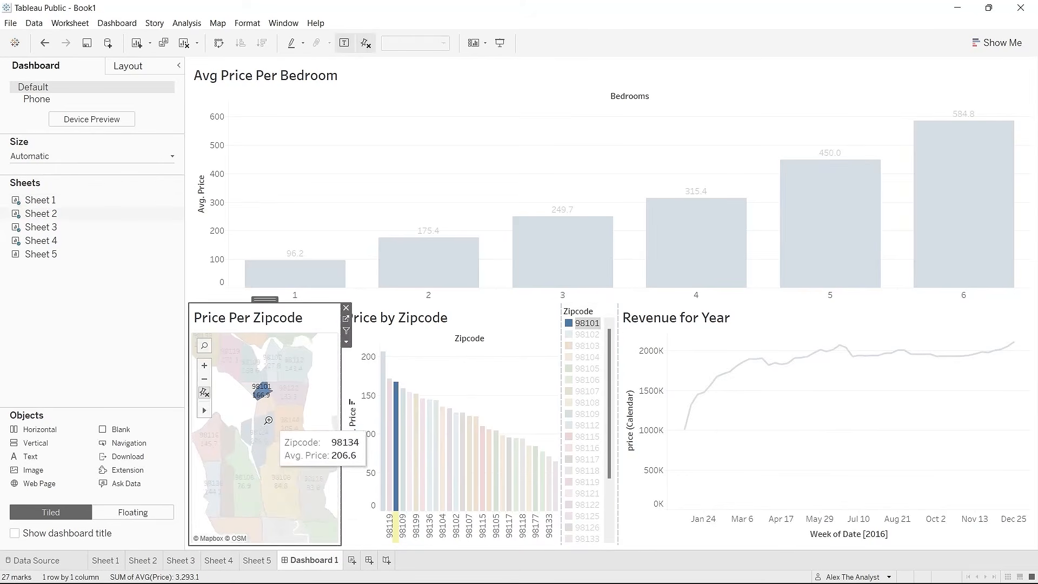
left_click(204, 393)
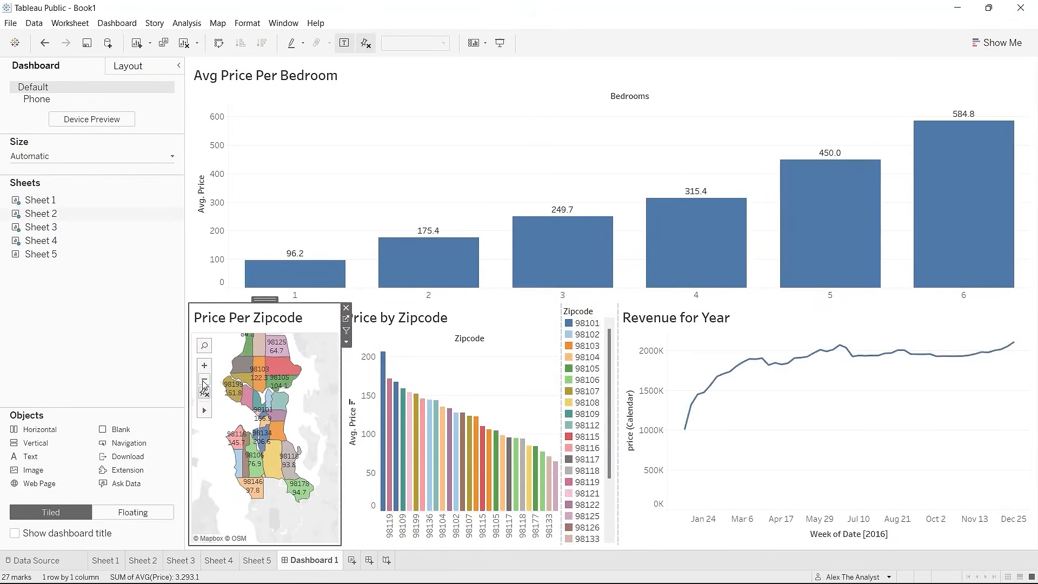
scroll(310, 400, "up", 3)
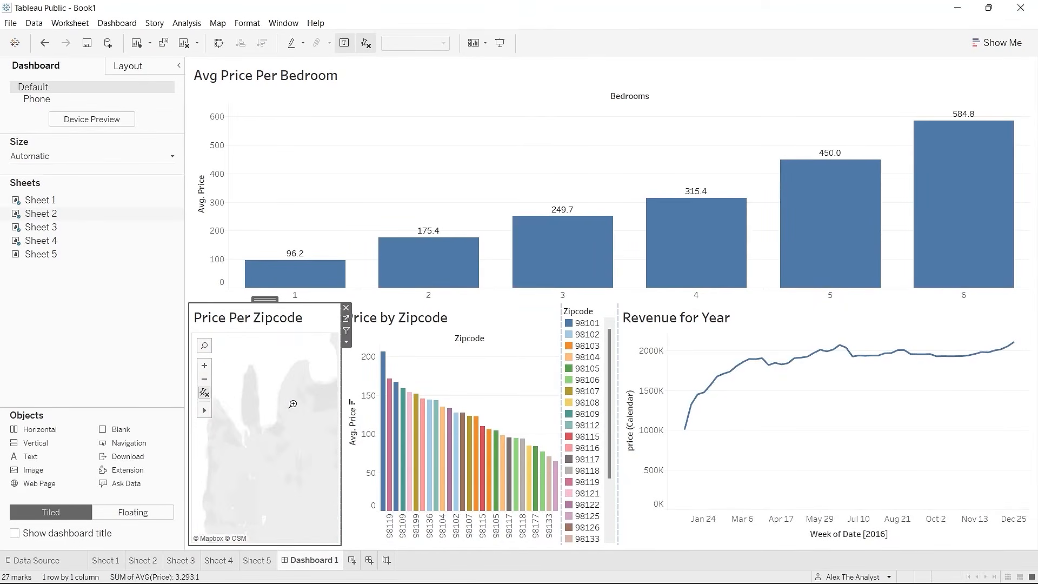
left_click(203, 381)
left_click(203, 381)
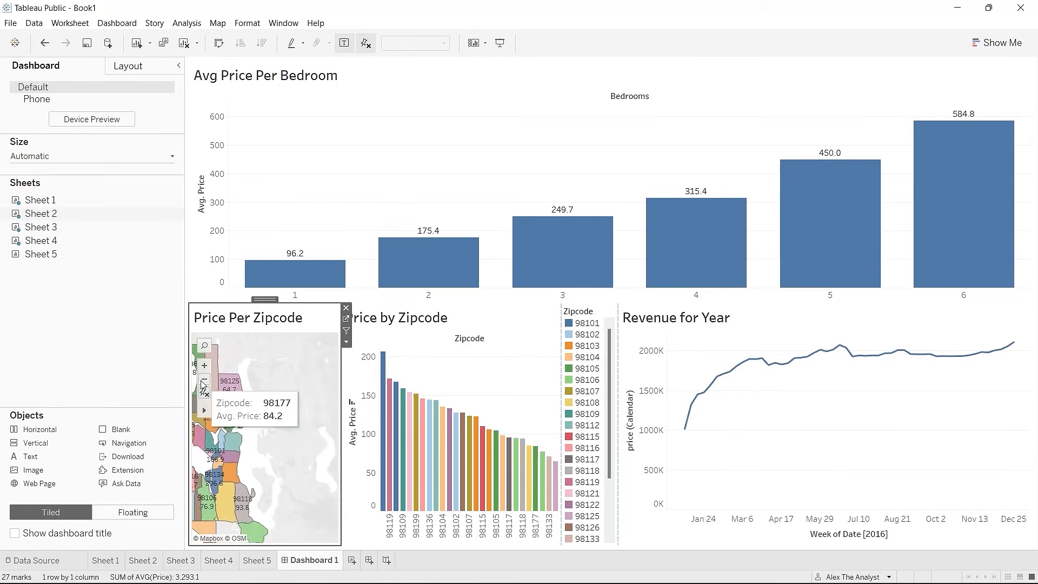
left_click_drag(216, 389, 275, 501)
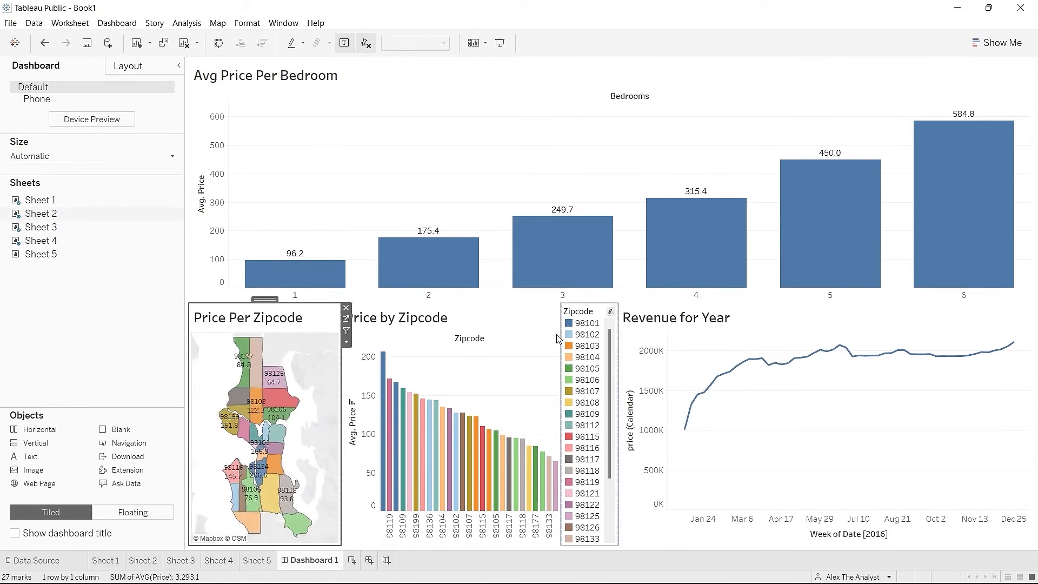
left_click(476, 320)
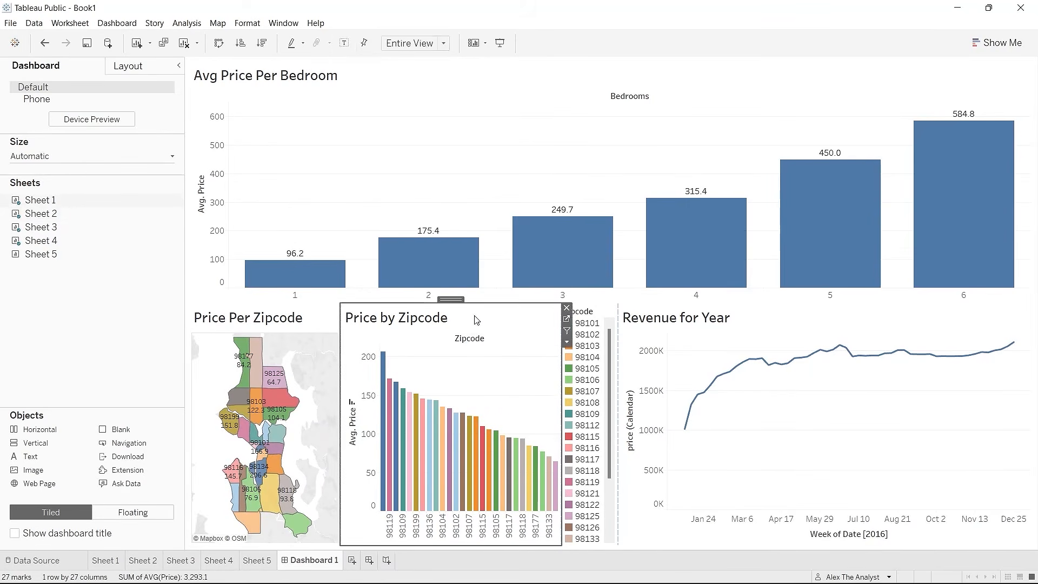
Step: Place the Sheet 5 bedroom listings table right of the bar chart, with a caption
left_click_drag(76, 256, 809, 173)
left_click_drag(886, 170, 886, 169)
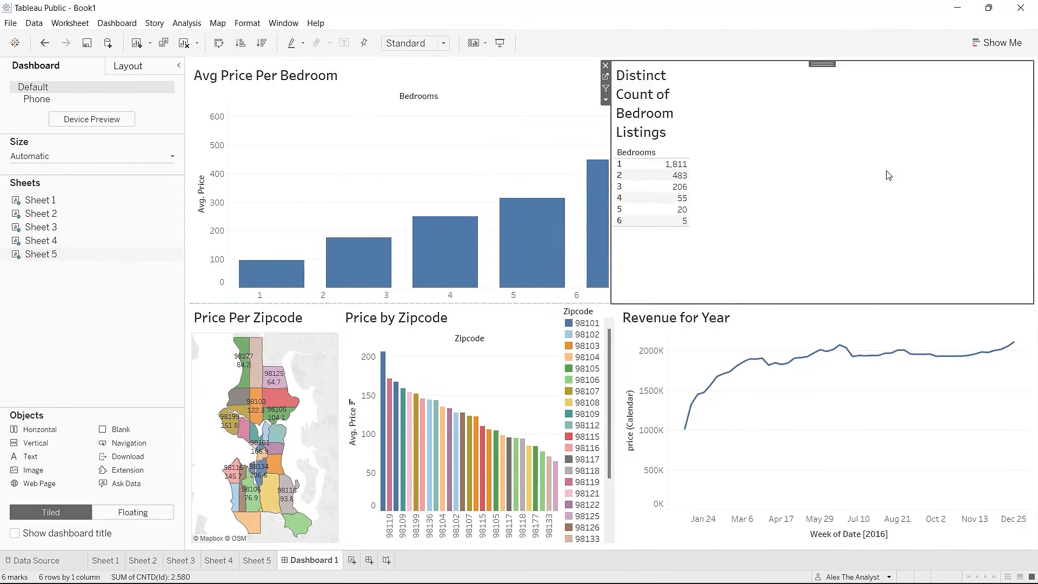
left_click_drag(609, 178, 854, 169)
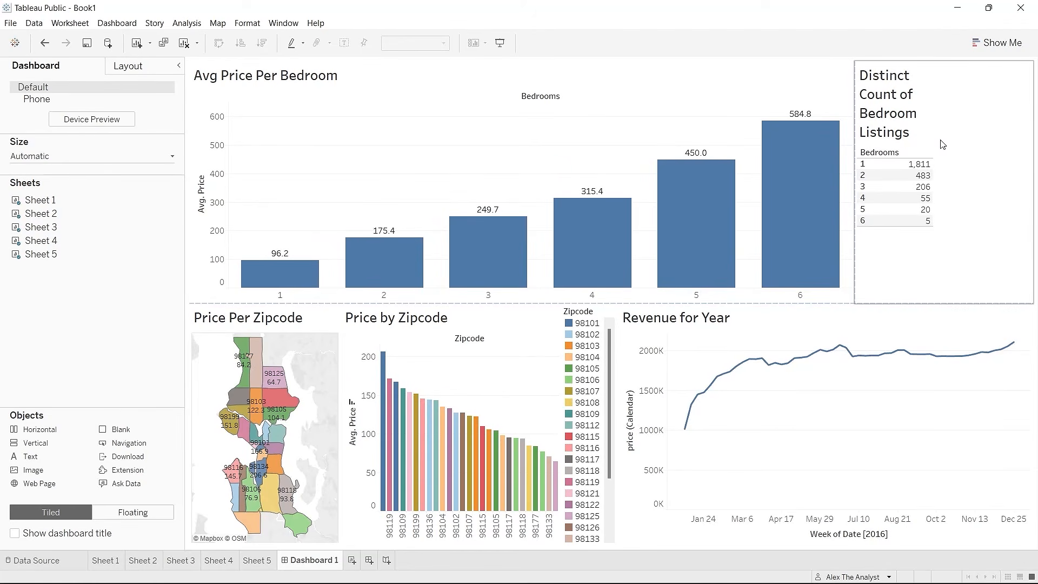
right_click(945, 106)
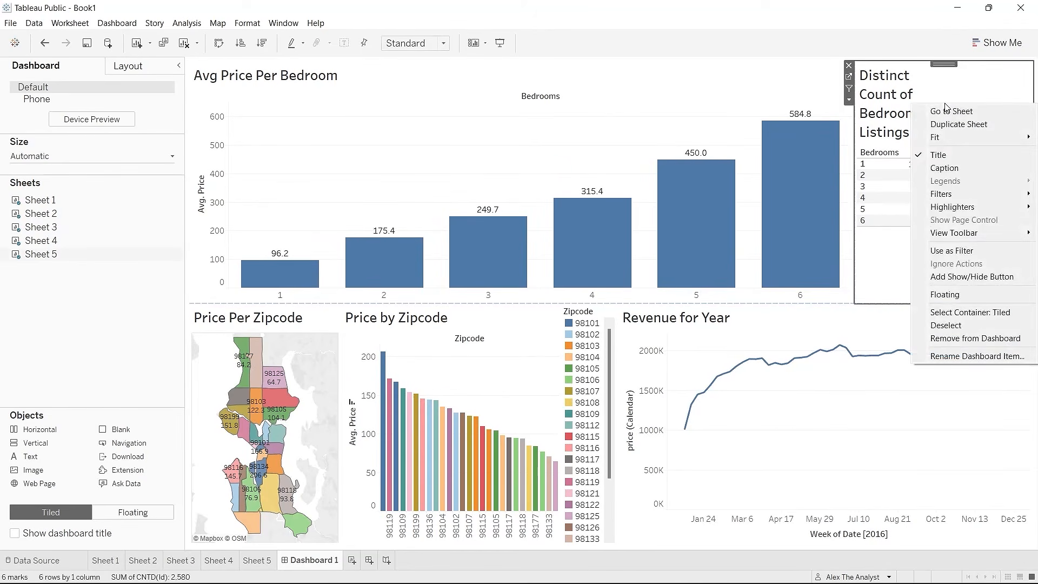
left_click(960, 170)
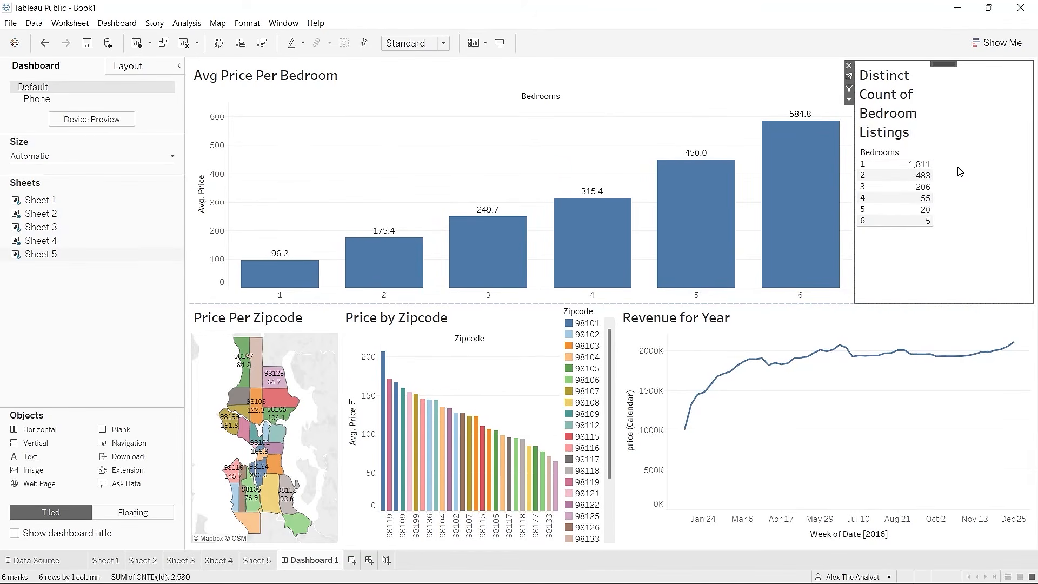
right_click(971, 111)
left_click(981, 89)
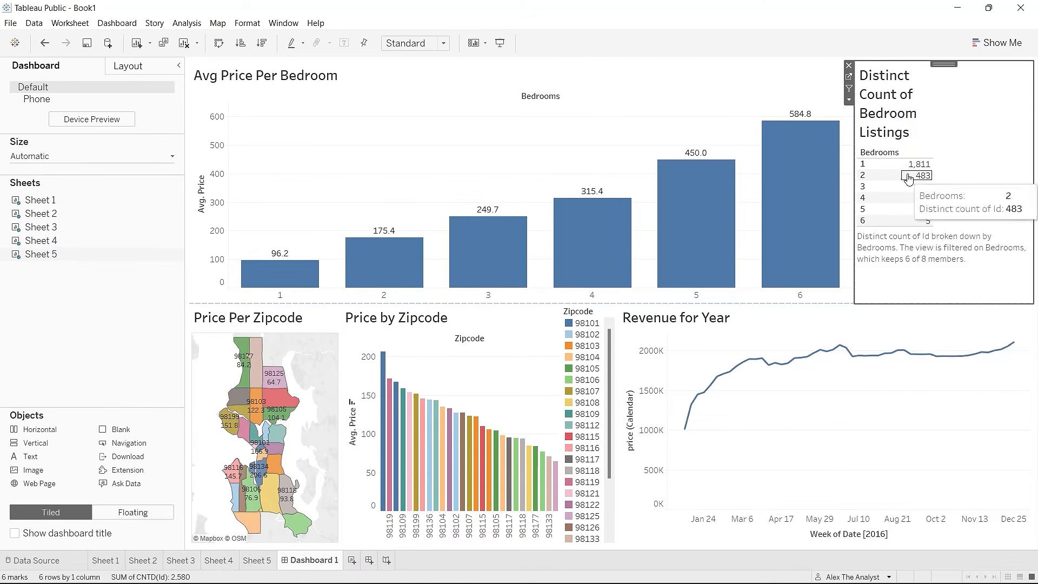
left_click_drag(855, 150, 891, 149)
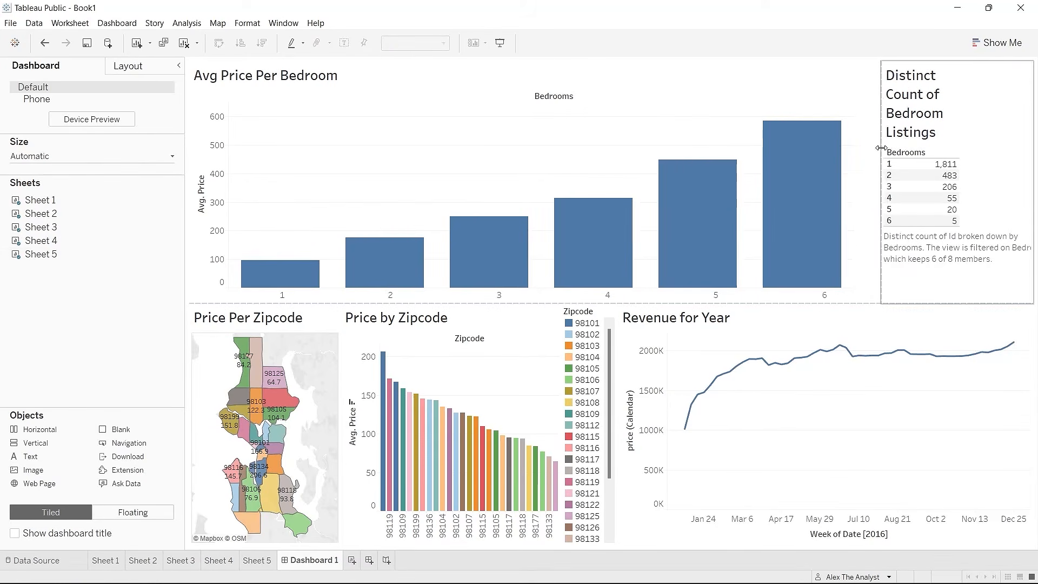
Step: Adjust the bedroom table's value column width and row height
left_click(947, 195)
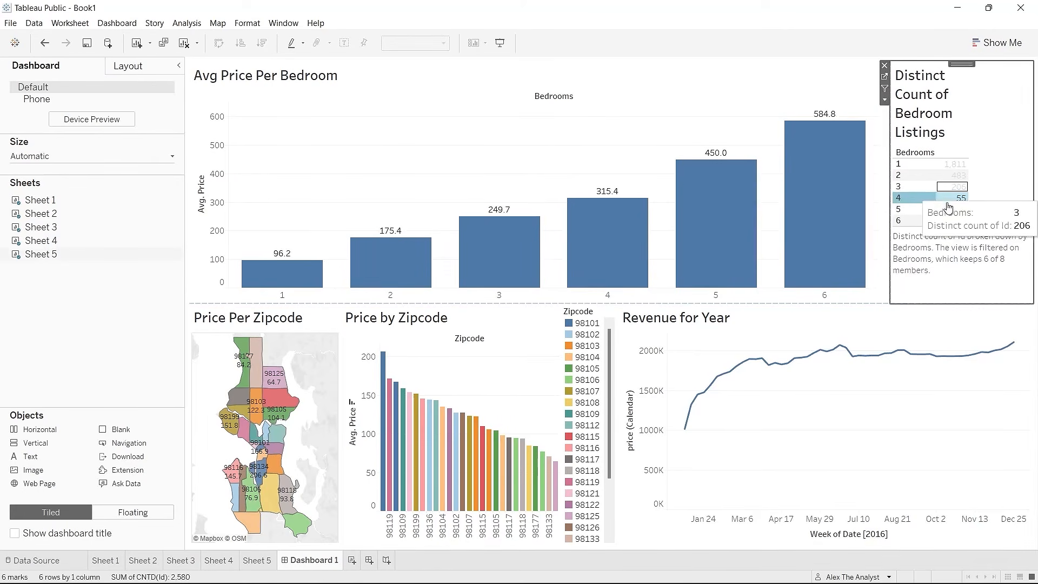
left_click(999, 191)
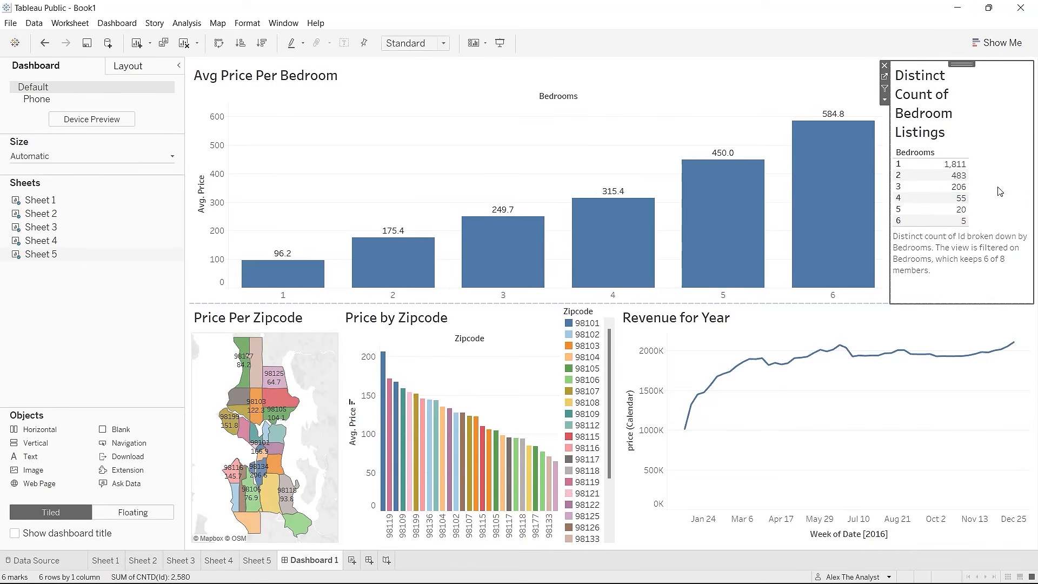
left_click_drag(968, 184, 999, 187)
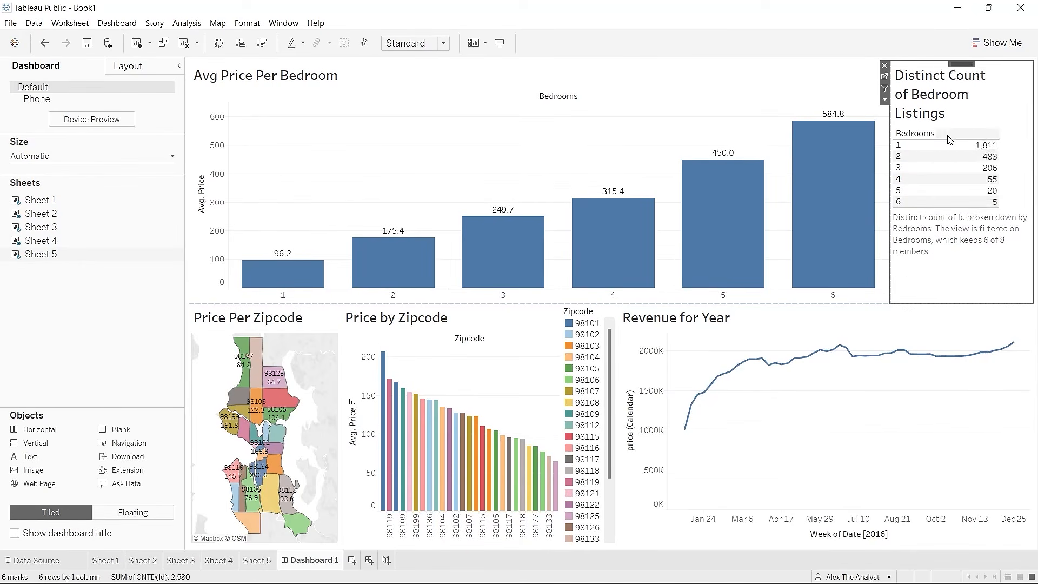
left_click(945, 201)
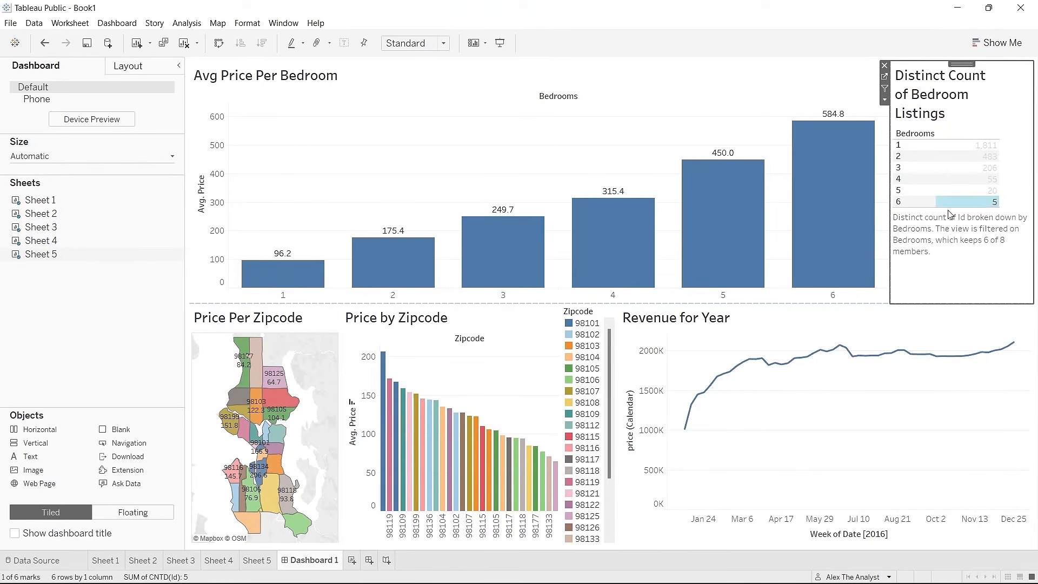
left_click(951, 293)
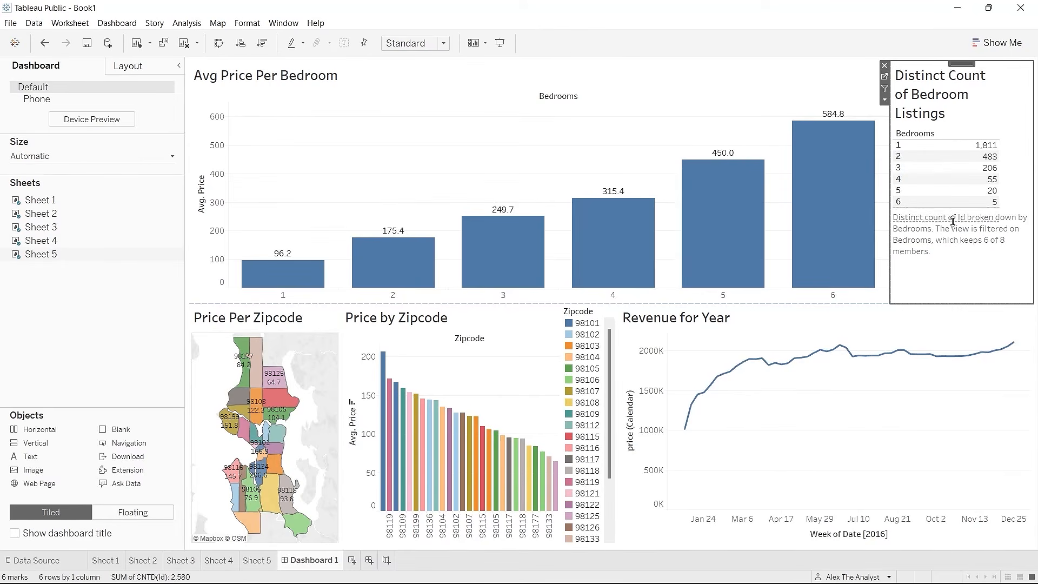
left_click_drag(953, 222, 952, 221)
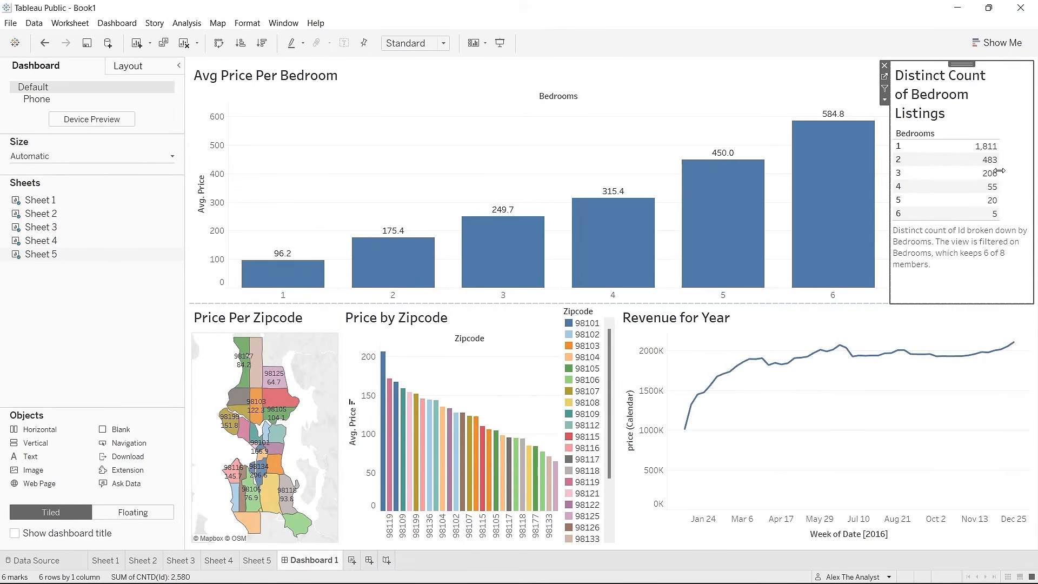
left_click_drag(999, 173, 977, 173)
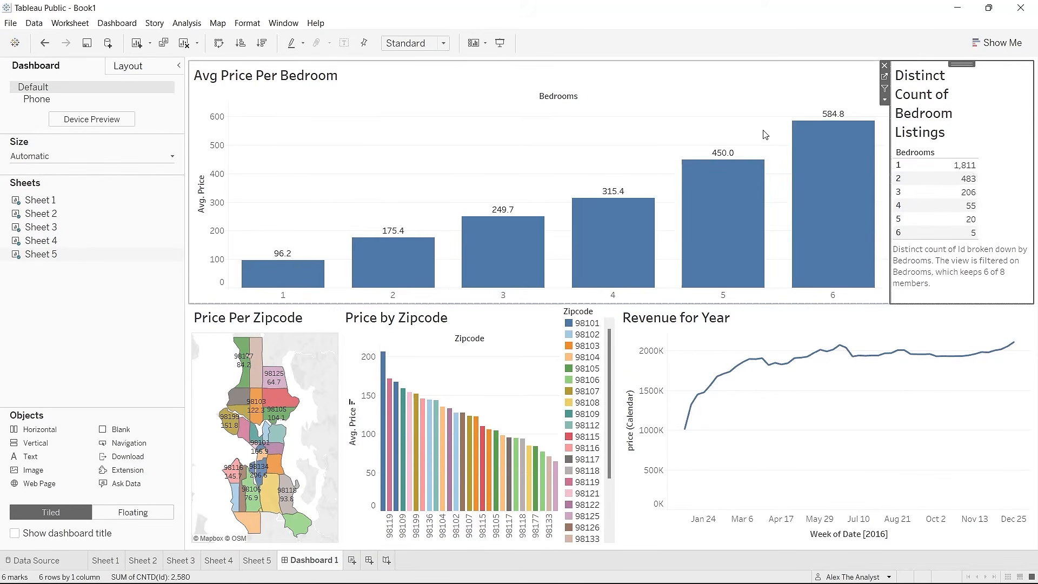
left_click(125, 321)
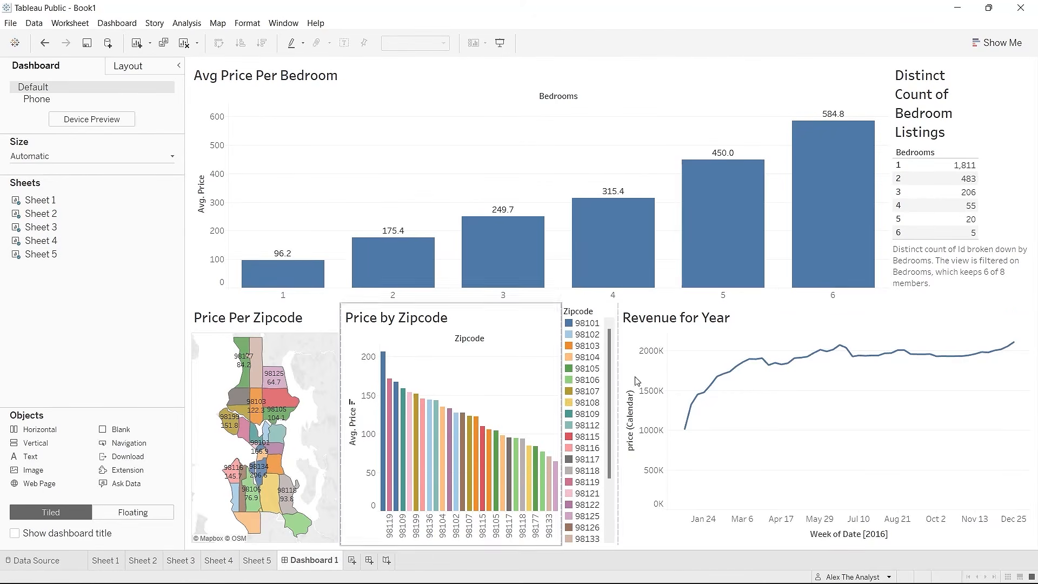
right_click(594, 315)
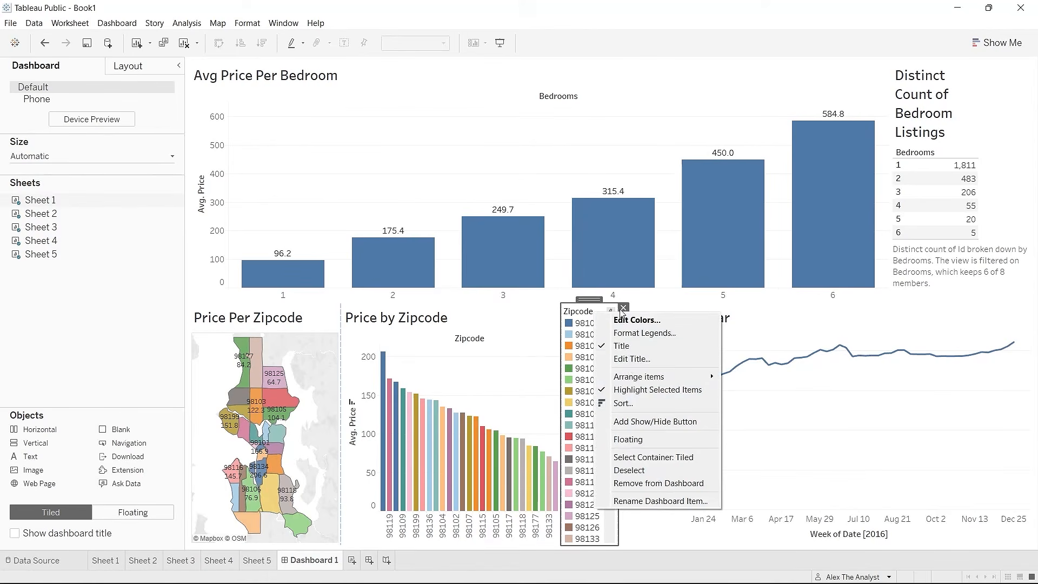
left_click(110, 320)
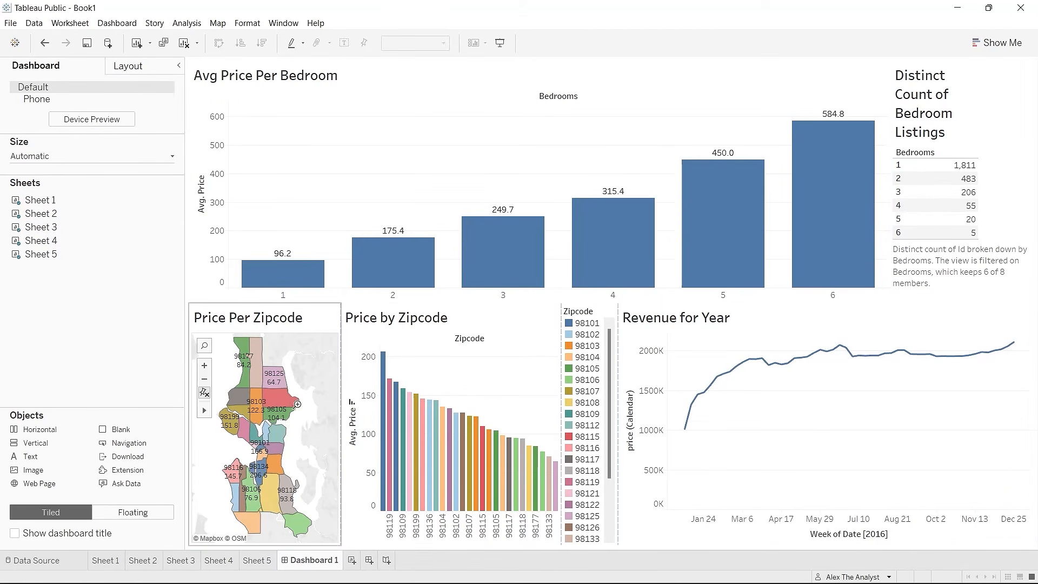
mouse_move(693, 427)
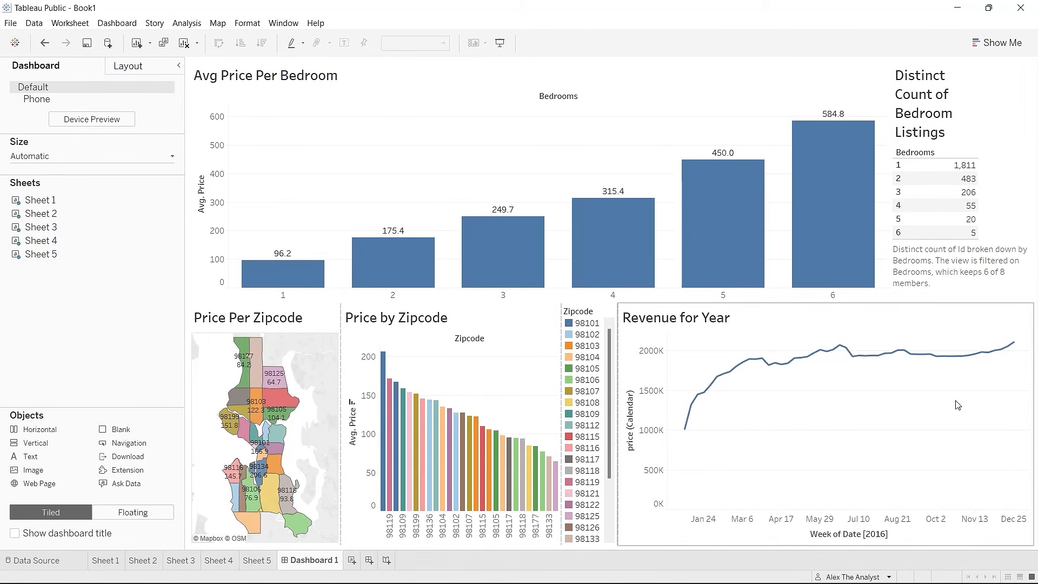
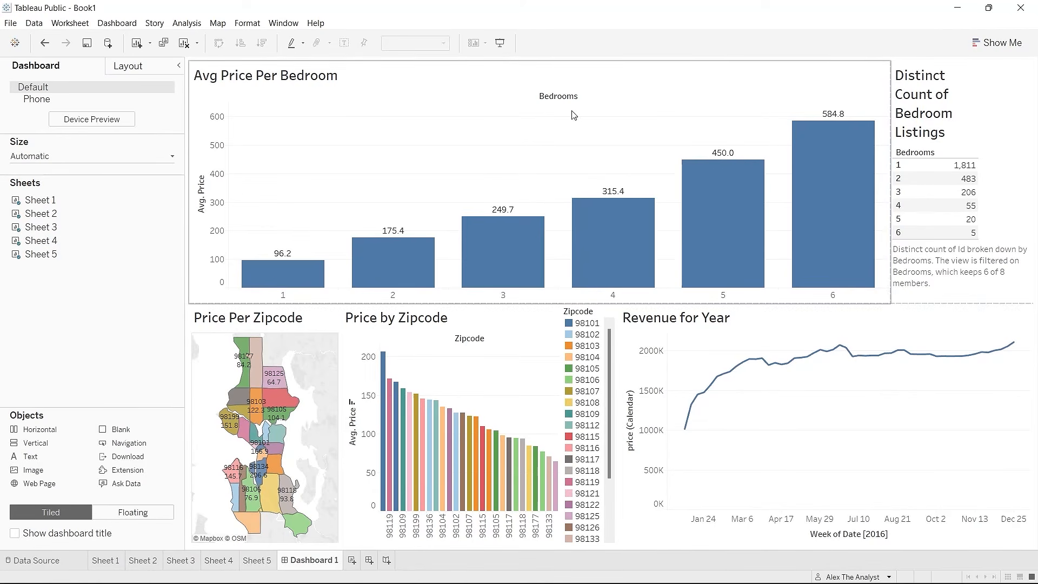
Step: Open the File menu to reach the workbook's save options
left_click(14, 27)
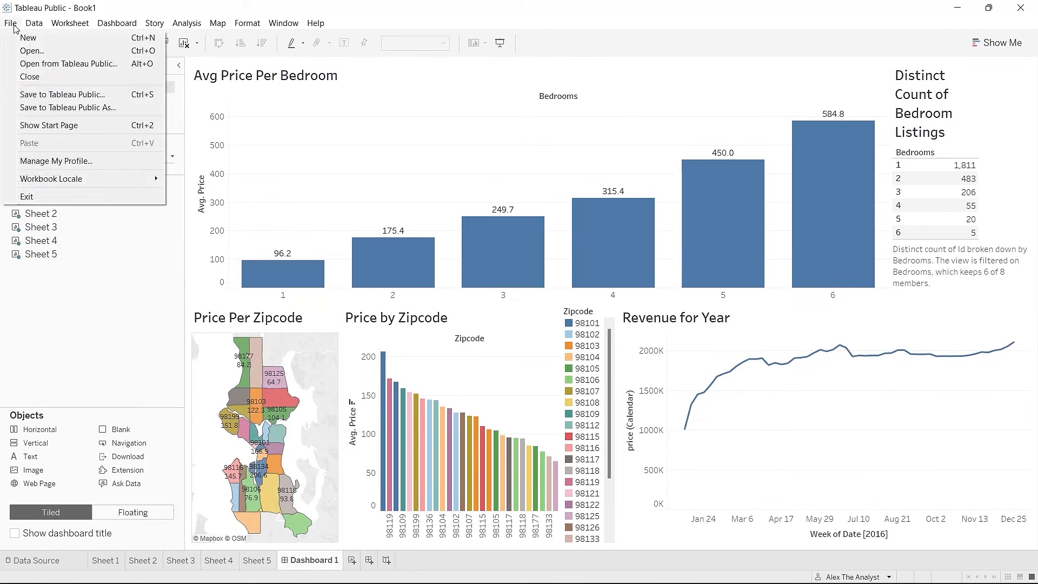
Step: Save the workbook to Tableau Public, renaming it from Book1 to 'AirBnB Full Project'
left_click(102, 108)
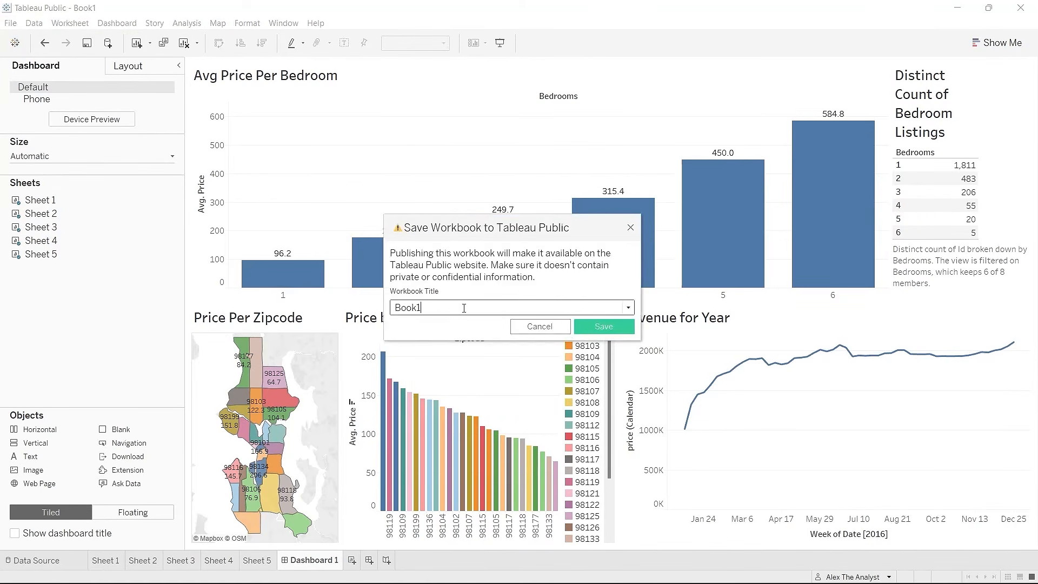
double_click(464, 308)
type("AirBnB")
key("BackSpace")
type("b")
key("BackSpace")
type("B Full Project")
key("Return")
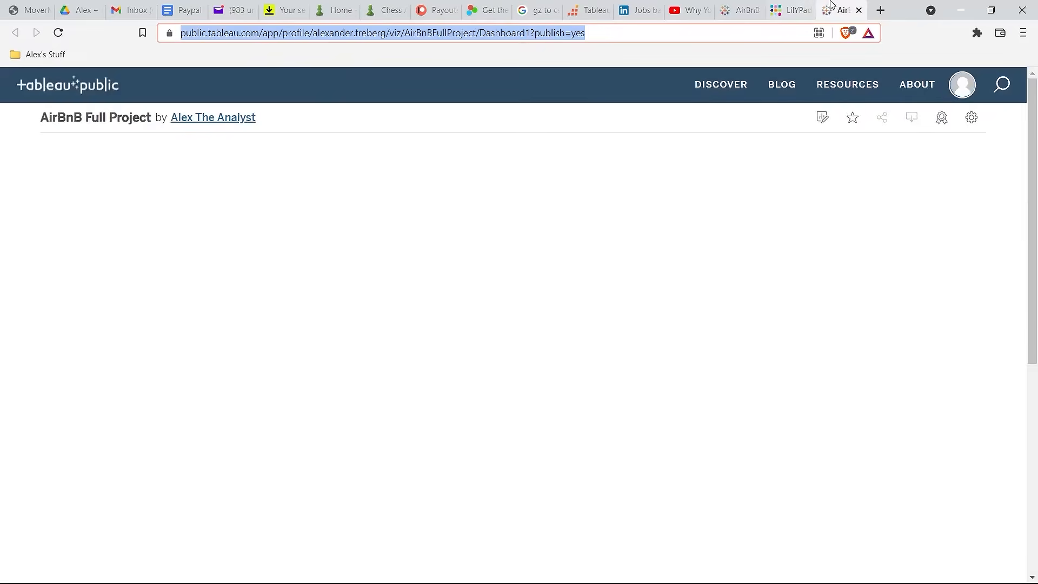
Step: Move the loading Tableau Public dashboard page into its own browser window
left_click_drag(837, 11, 815, 64)
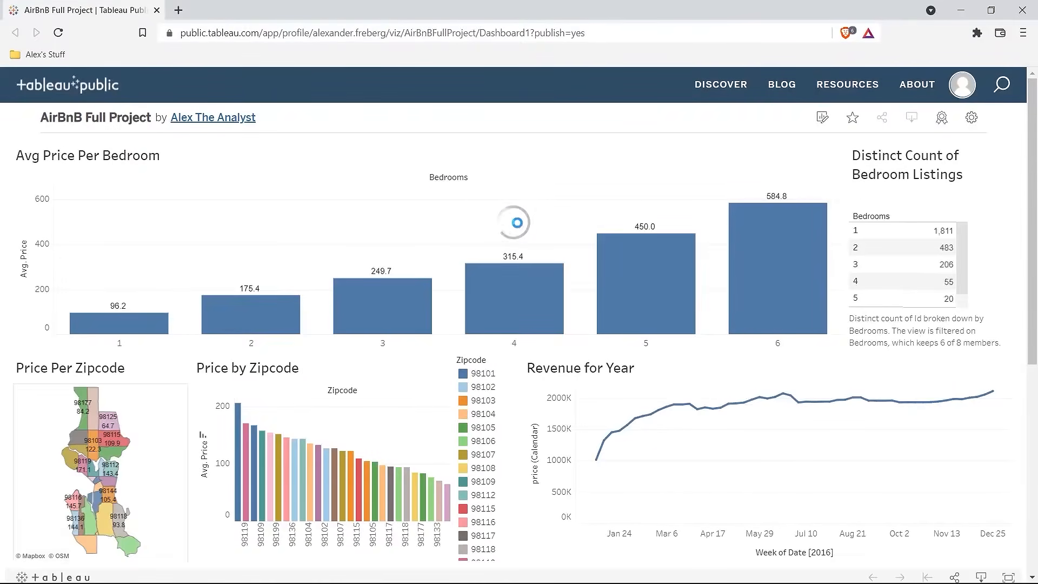